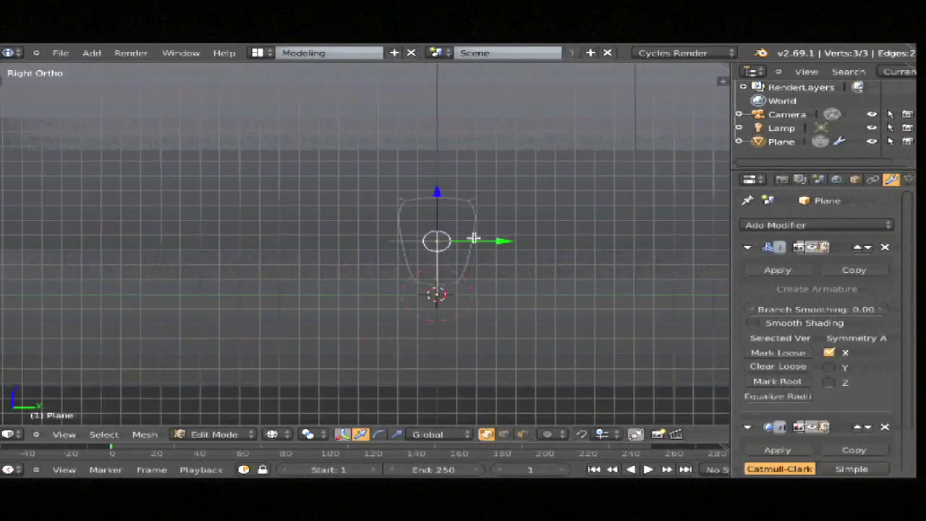
Step: Scale the three-vertex skin skeleton and reposition its vertices in side view to bend the neck and lower head
key("s")
left_click(529, 267)
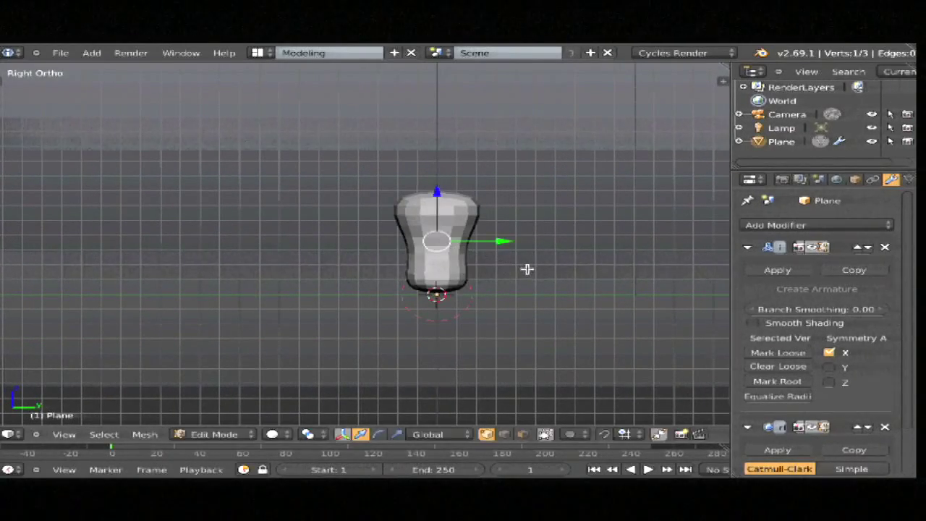
key("g")
left_click(518, 283)
key("g")
key("g")
key("g")
left_click(403, 227)
Step: Extrude a new vertex about 0.43 units up and backward from the skeleton's top to form the head
key("e")
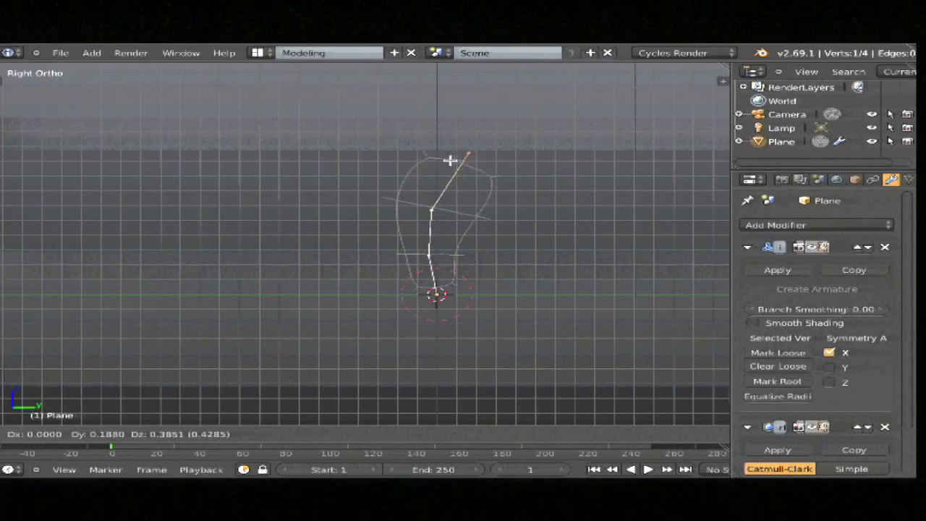
left_click(451, 158)
key("z")
key("g")
key("z")
left_click(434, 221)
key("z")
Step: Move the vertex above the neck forward and down to form the jaw, and shift the crown vertex forward
right_click_drag(437, 211, 416, 232)
key("e")
left_click(427, 255)
key("z")
key("z")
key("g")
left_click(466, 273)
key("z")
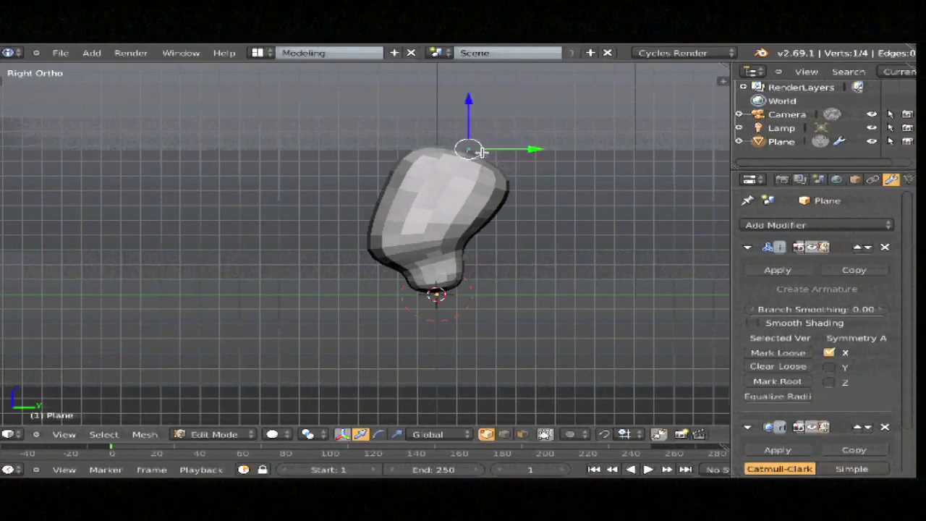
key("g")
key("g")
key("g")
left_click(455, 155)
Step: Select the skeleton's base vertex in front view and enlarge its skin by about 1.1 to thicken the neck
mouse_move(539, 215)
middle_mouse_down()
mouse_move(542, 303)
mouse_move(557, 253)
mouse_move(554, 215)
middle_mouse_up()
key("KP_1")
key("z")
right_click(486, 287)
right_click(523, 280)
key("z")
key("ctrl+a")
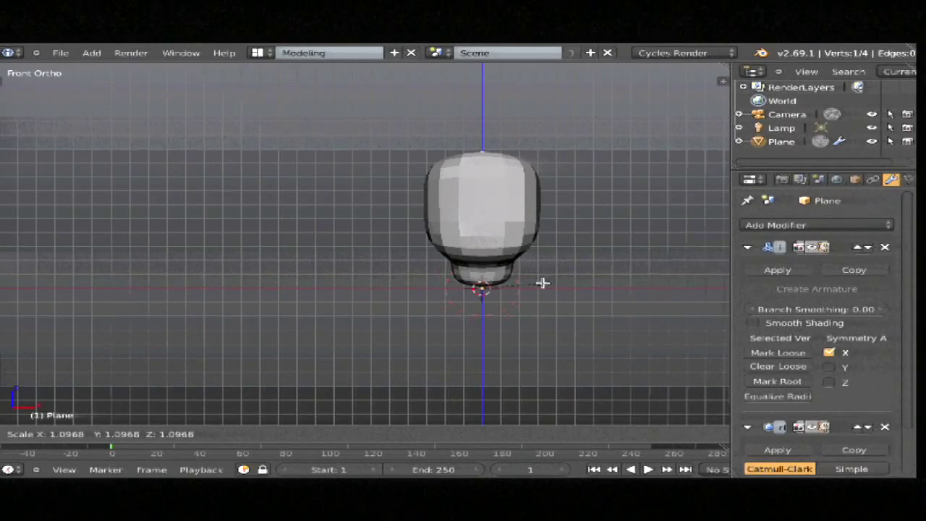
left_click(543, 283)
Step: Resize the skin at the two upper head vertices in front view and hide the transform manipulator
key("z")
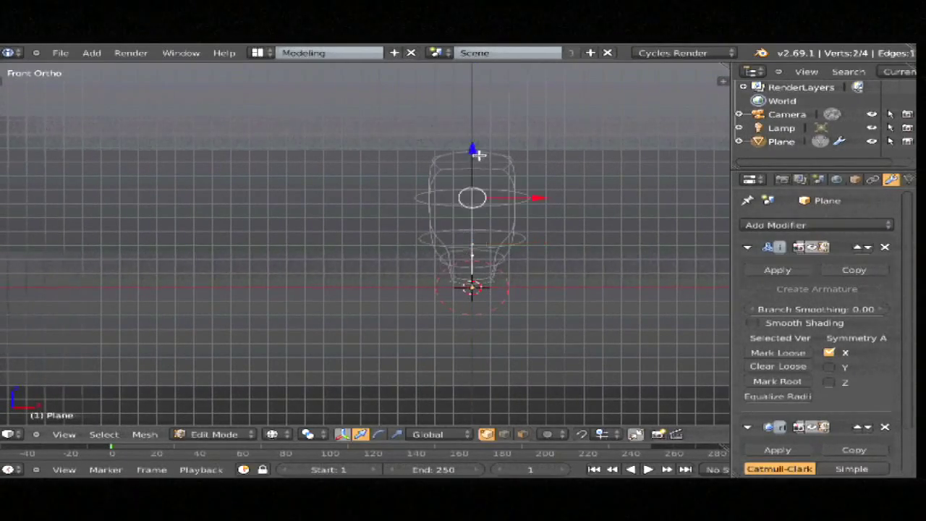
key("ctrl+a")
left_click(610, 218)
key("ctrl+space")
key("z")
mouse_move(613, 238)
middle_mouse_down()
mouse_move(594, 215)
mouse_move(578, 221)
middle_mouse_up()
Step: Widen the skin at the two upper head vertices along the Y axis in side view
key("KP_3")
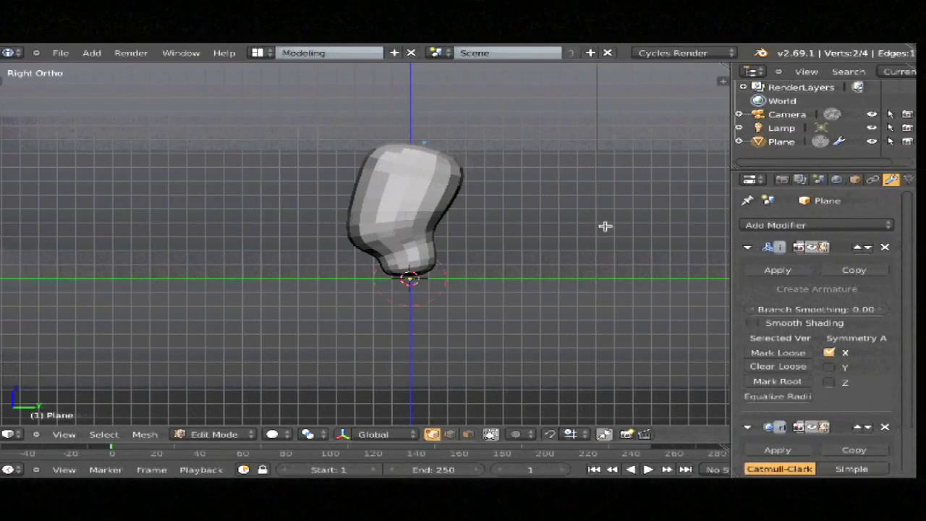
key("ctrl+a")
key("y")
left_click(644, 225)
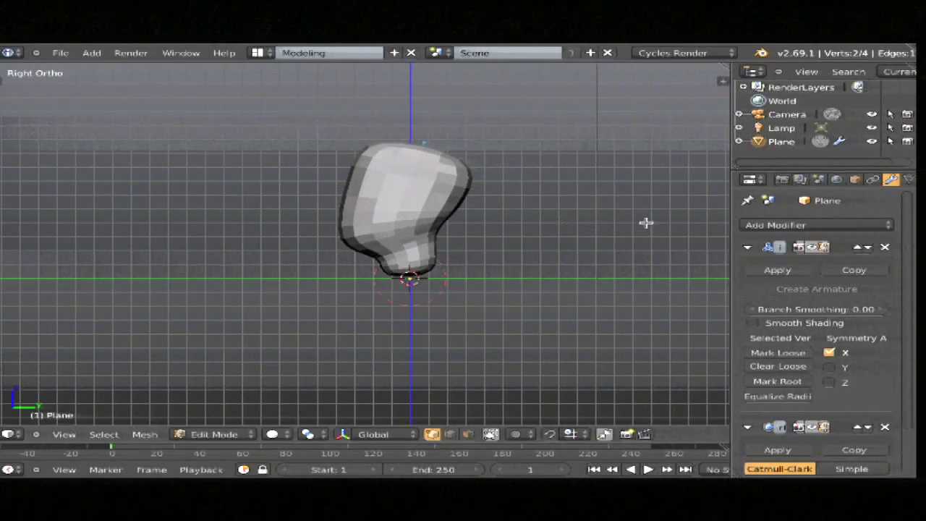
Step: Select only the crown vertex and reduce its skin size along the Y axis
key("z")
key("a")
key("ctrl+a")
key("y")
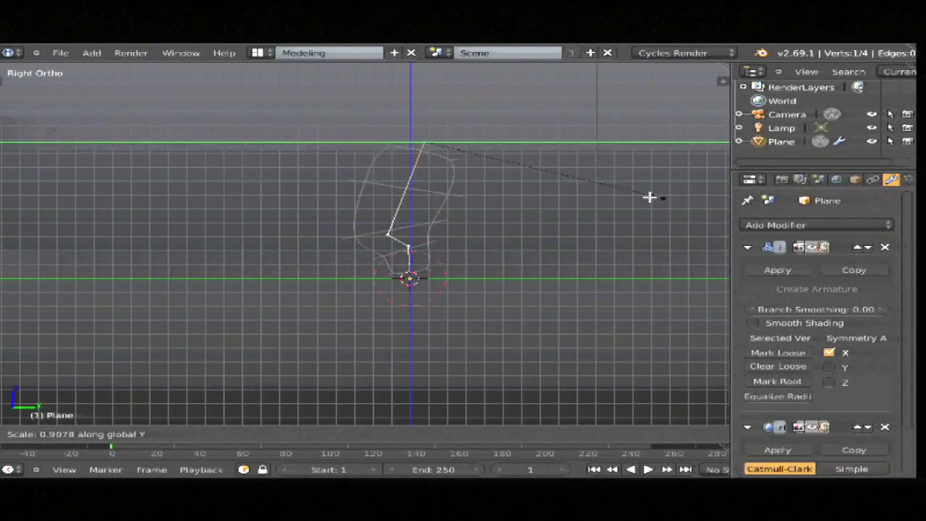
left_click(623, 200)
key("z")
Step: Return to Object Mode and apply all modifiers on the head mesh
key("KP_1")
middle_click_drag(579, 230, 521, 263, "shift")
scroll(497, 275, "up", 1)
key("Tab")
key("KP_1")
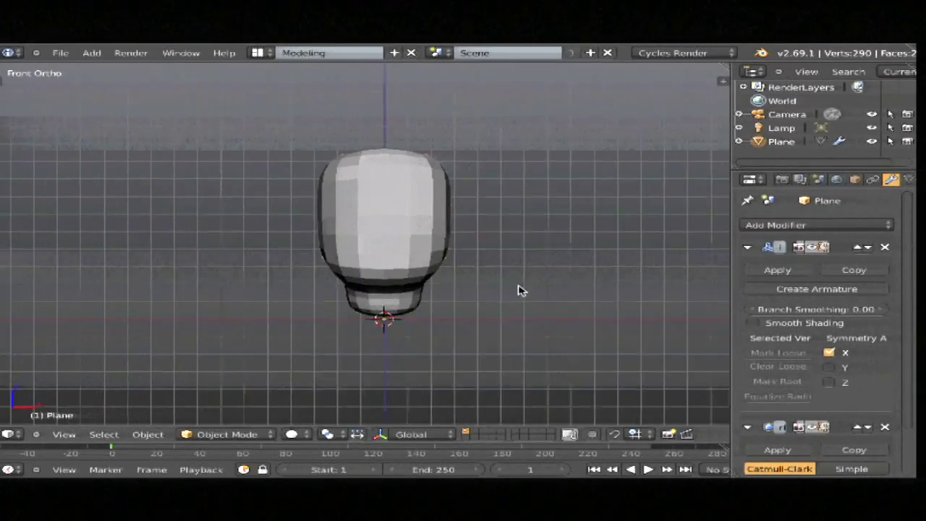
key("w")
left_click(465, 224)
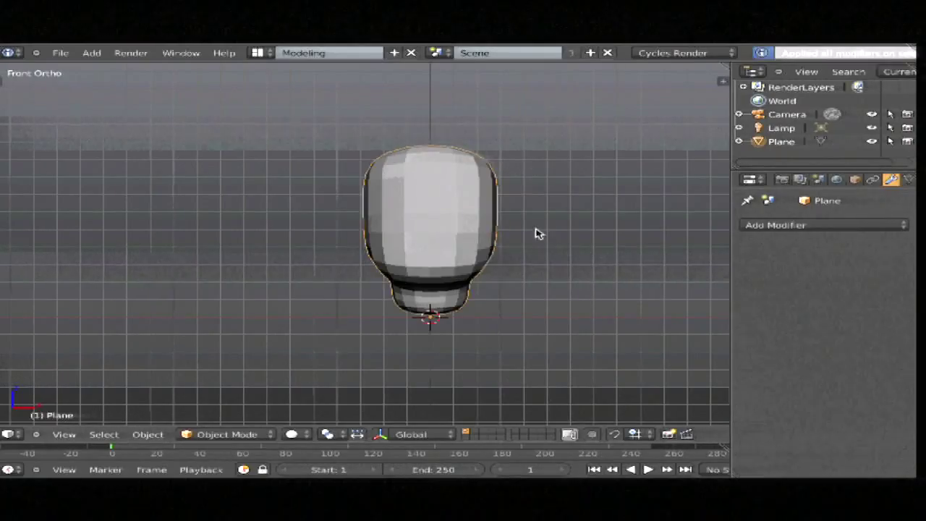
Step: Maximize the 3D viewport, frame the head in perspective view and switch it to Sculpt Mode
key("ctrl+Up")
key("KP_Decimal")
mouse_move(516, 279)
middle_mouse_down("shift")
mouse_move(511, 271)
mouse_move(523, 271)
mouse_move(505, 275)
middle_mouse_up("shift")
key("KP_5")
scroll(553, 273, "down", 1)
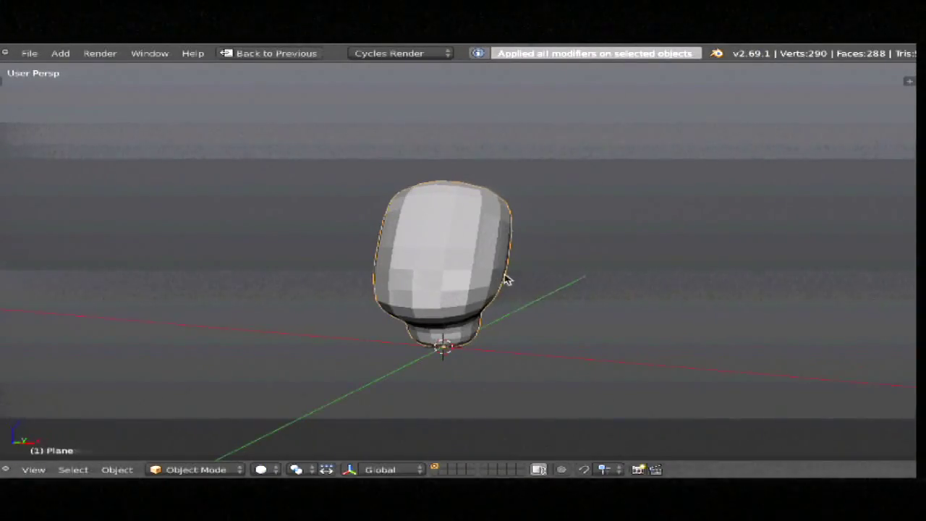
key("ctrl+Tab")
left_click(512, 273)
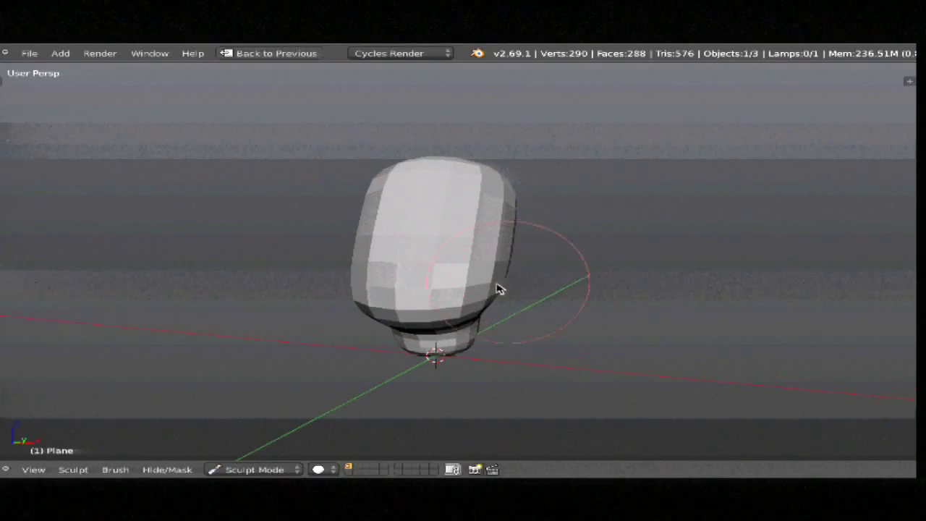
Step: Choose the Clay Strips brush and set its radius to 50
key("t")
left_click(71, 130)
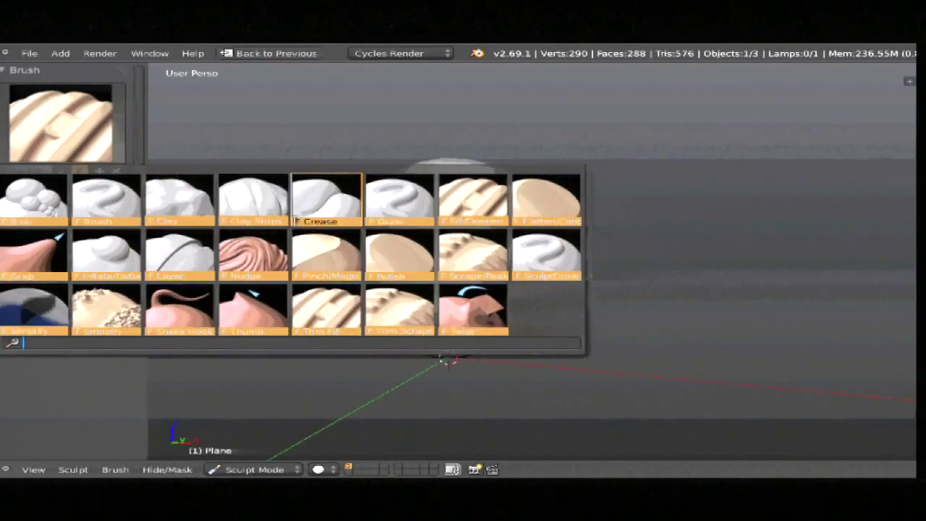
left_click(263, 217)
key("f")
left_click(484, 249)
Step: Enable dynamic topology and X symmetry for sculpting the head
middle_click_drag(506, 298, 289, 270)
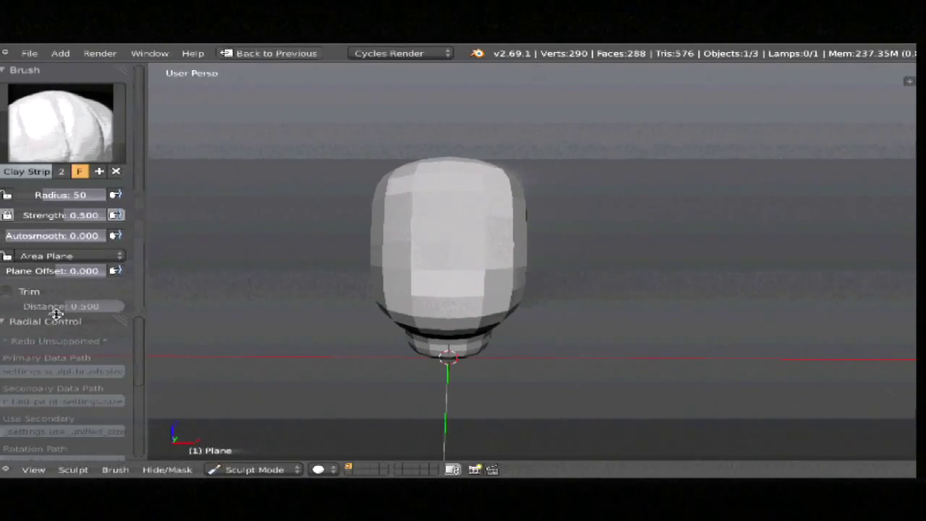
mouse_move(461, 289)
middle_mouse_down()
mouse_move(467, 298)
mouse_move(475, 289)
middle_mouse_up()
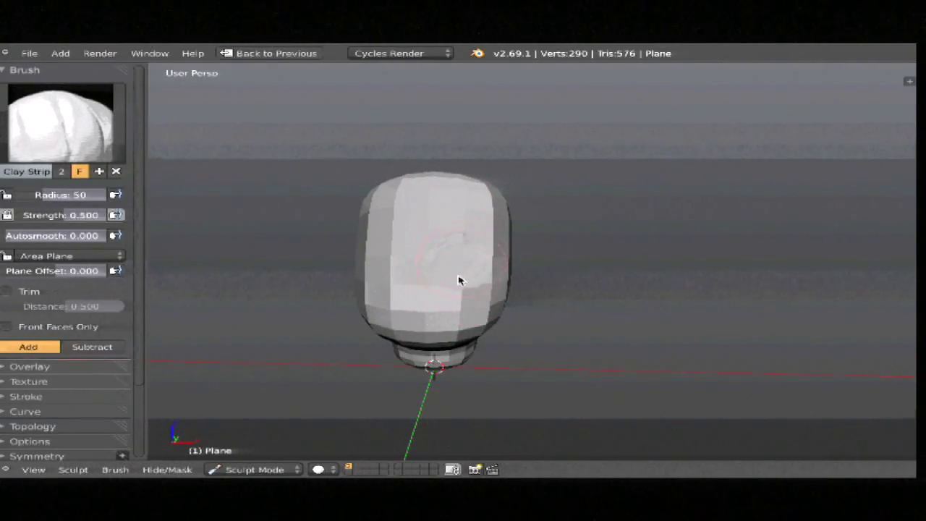
key("w")
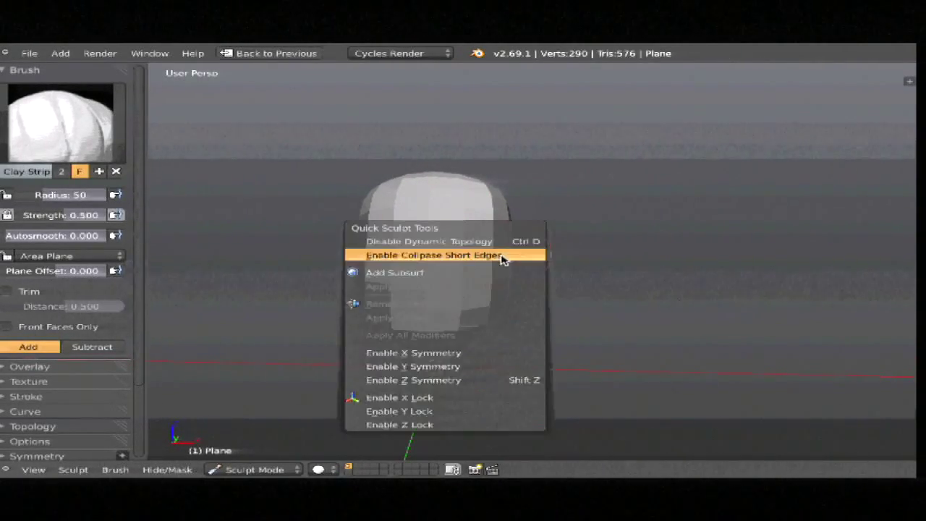
left_click(431, 353)
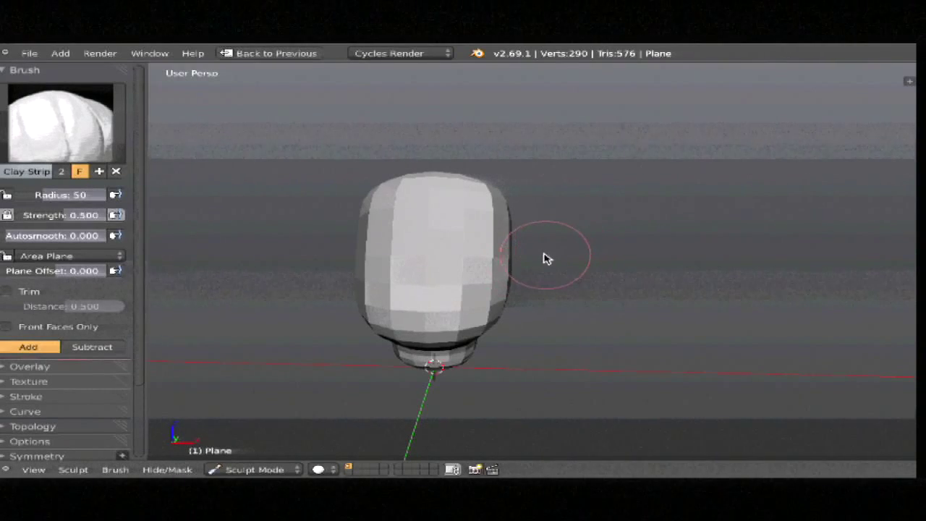
Step: Reduce the Clay Strips radius to 30 and sculpt the eye sockets on the front of the face
key("f")
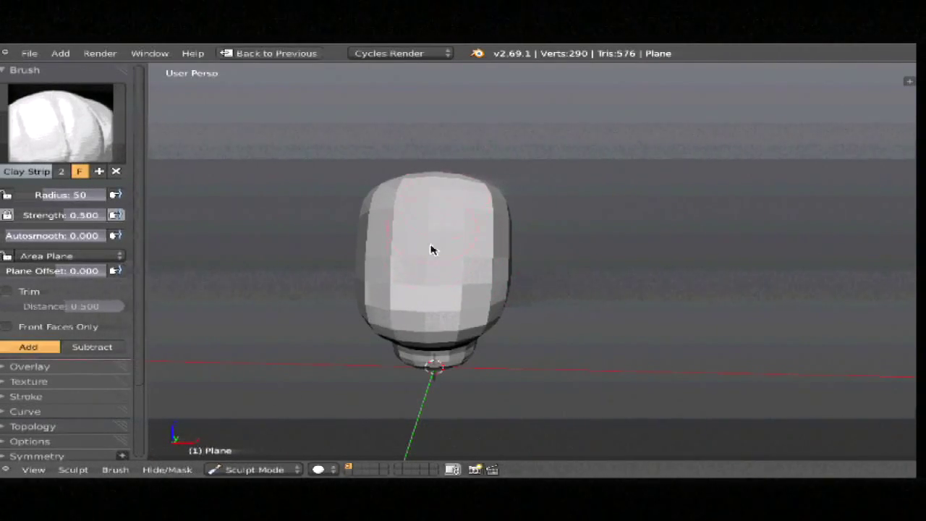
scroll(463, 264, "up", 3)
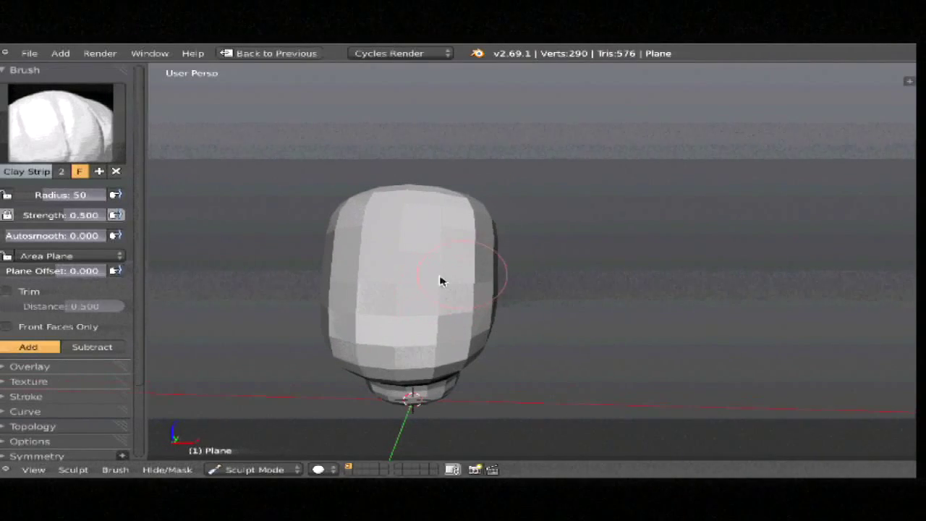
left_click_drag(465, 272, 454, 285)
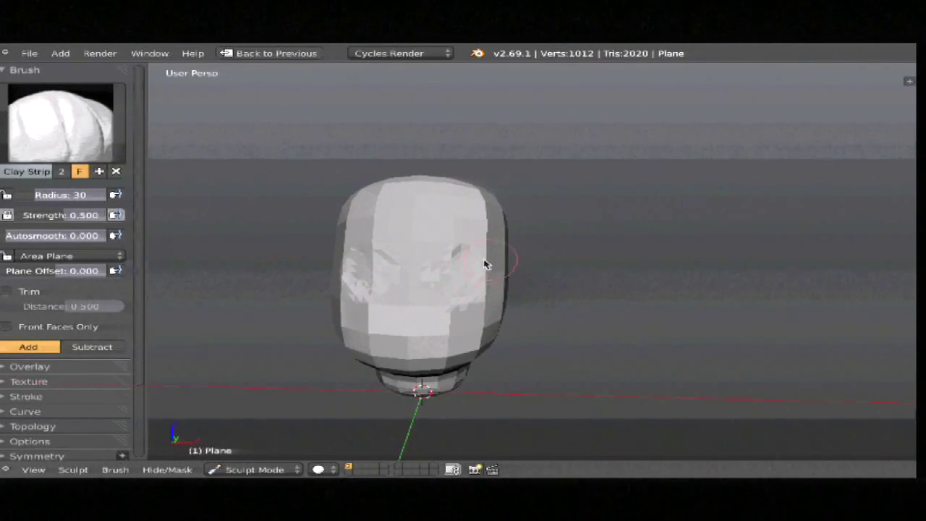
middle_click_drag(486, 265, 459, 275)
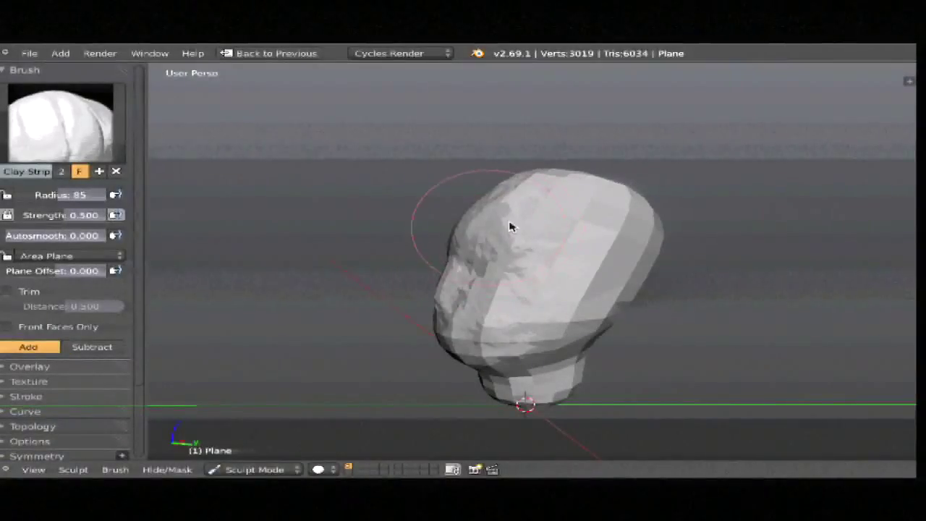
Step: Shape the side of the forehead at brush radius 85 and the lower jaw at radius 51
mouse_move(508, 223)
left_mouse_down()
mouse_move(502, 248)
mouse_move(474, 240)
mouse_move(551, 262)
left_mouse_up()
middle_click_drag(502, 314, 581, 308)
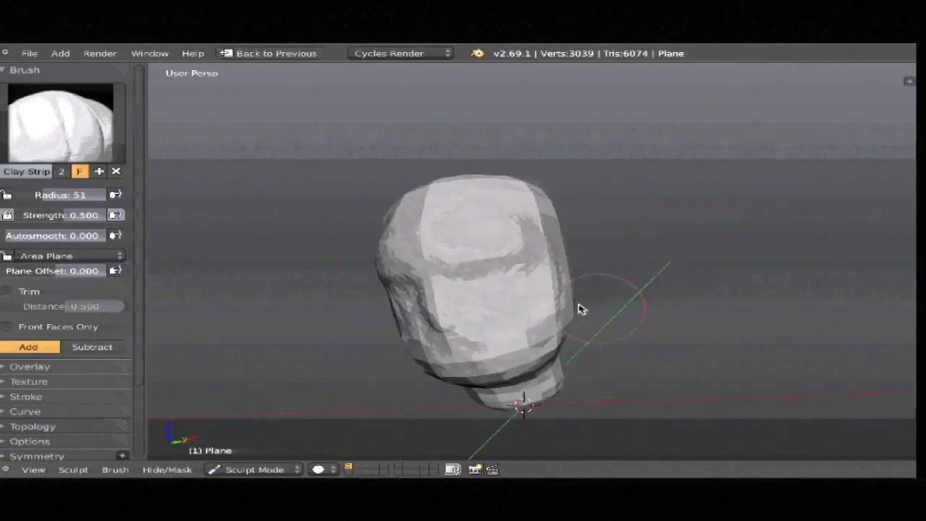
left_click_drag(491, 367, 471, 331)
mouse_move(472, 331)
middle_mouse_down()
mouse_move(474, 301)
mouse_move(483, 326)
mouse_move(520, 296)
mouse_move(477, 338)
middle_mouse_up()
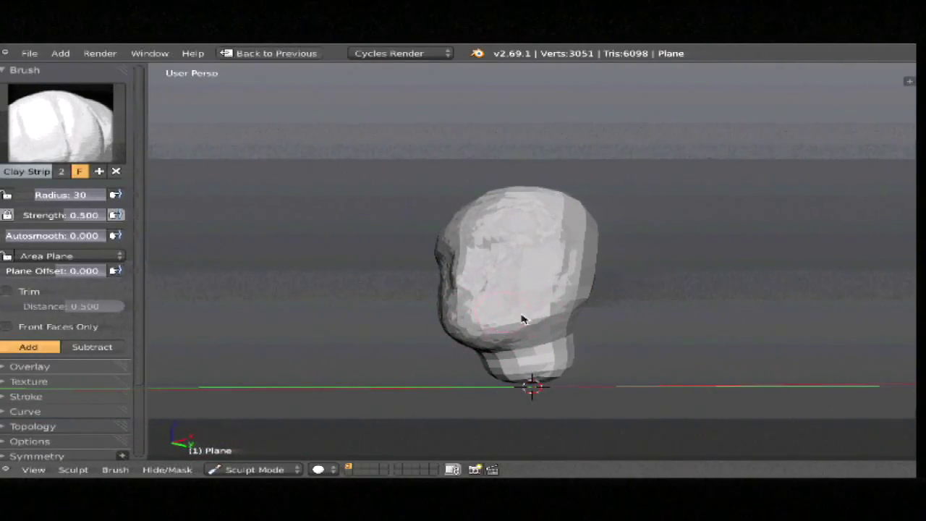
Step: Sculpt the rear corner of the jaw below the ear area with Clay Strips at radius 30
middle_click_drag(596, 292, 498, 327)
middle_click_drag(563, 305, 606, 301)
middle_click_drag(597, 334, 604, 322)
left_click(607, 319)
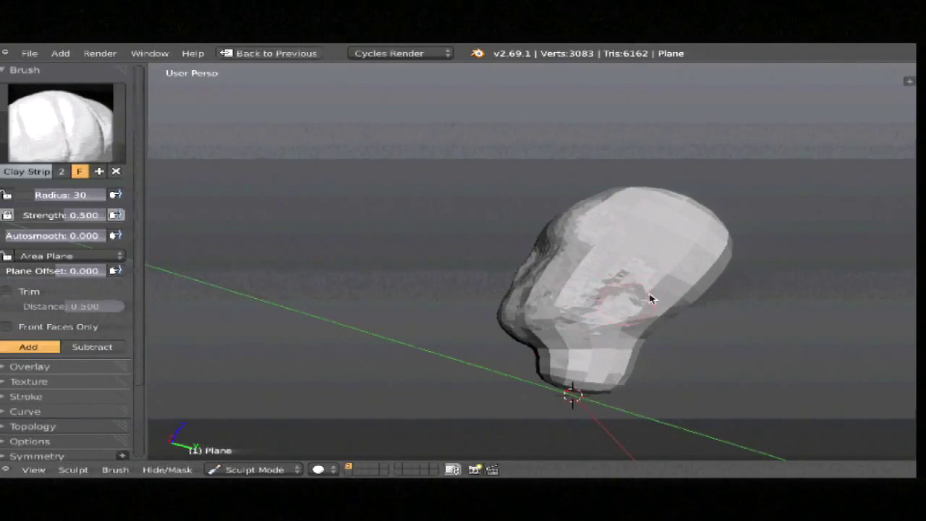
left_click_drag(651, 296, 628, 290)
key("s")
key("c")
Step: Define the underside of the jaw where it meets the neck, using Clay Strips at radius 31
mouse_move(600, 303)
middle_mouse_down()
mouse_move(591, 348)
mouse_move(561, 325)
mouse_move(506, 346)
mouse_move(605, 324)
mouse_move(468, 340)
middle_mouse_up()
left_click(464, 361)
key("KP_5")
key("KP_5")
middle_click_drag(615, 309, 556, 316)
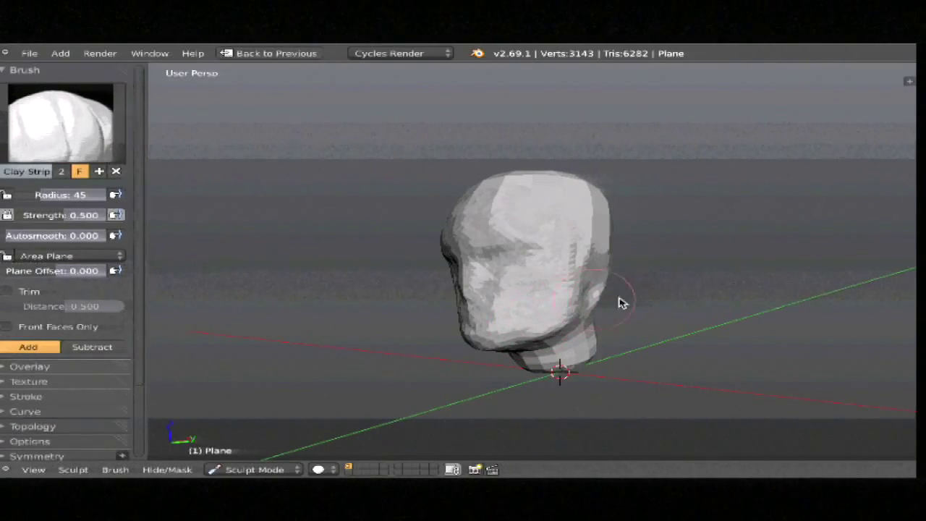
middle_click_drag(620, 304, 601, 326)
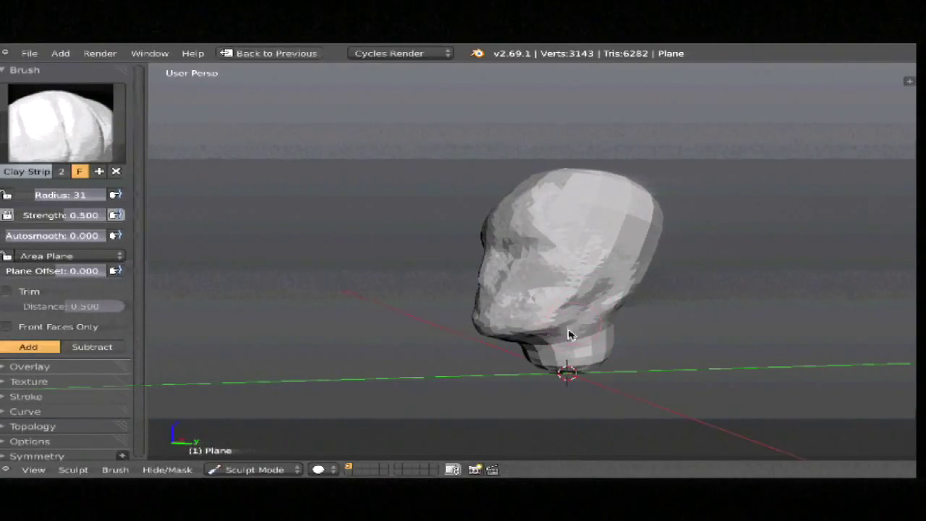
left_click_drag(576, 332, 581, 330)
middle_click_drag(581, 330, 591, 298)
middle_click_drag(680, 291, 635, 287)
Step: Enlarge the brush radius to 108 and build up the back of the cranium with Clay Strips
key("f")
left_click(705, 248)
key("s")
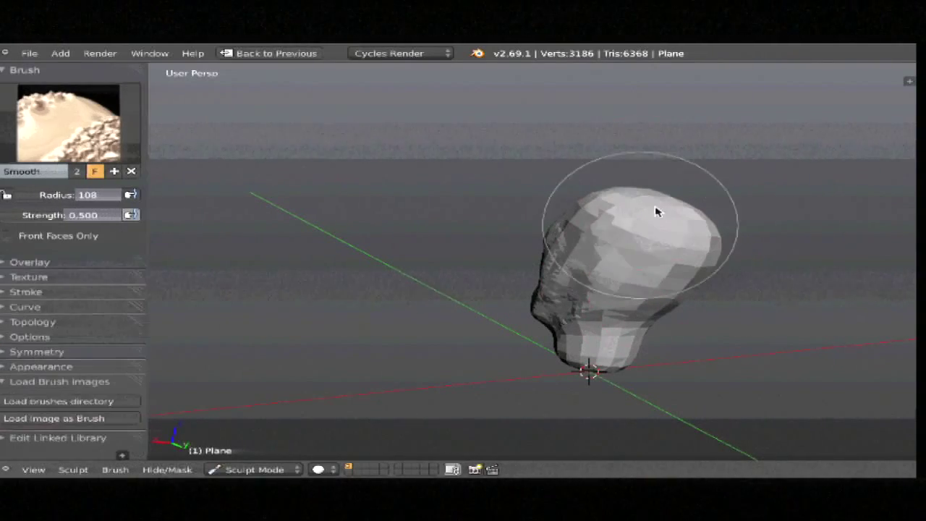
key("c")
mouse_move(629, 207)
left_mouse_down()
mouse_move(603, 254)
mouse_move(706, 288)
mouse_move(663, 311)
left_mouse_up()
middle_click_drag(664, 310, 628, 320)
Step: Build up the back of the neck and the base of the skull with Clay Strips at radius 48
key("f")
left_click(599, 356)
left_click_drag(649, 364, 620, 372)
middle_click_drag(619, 372, 626, 293)
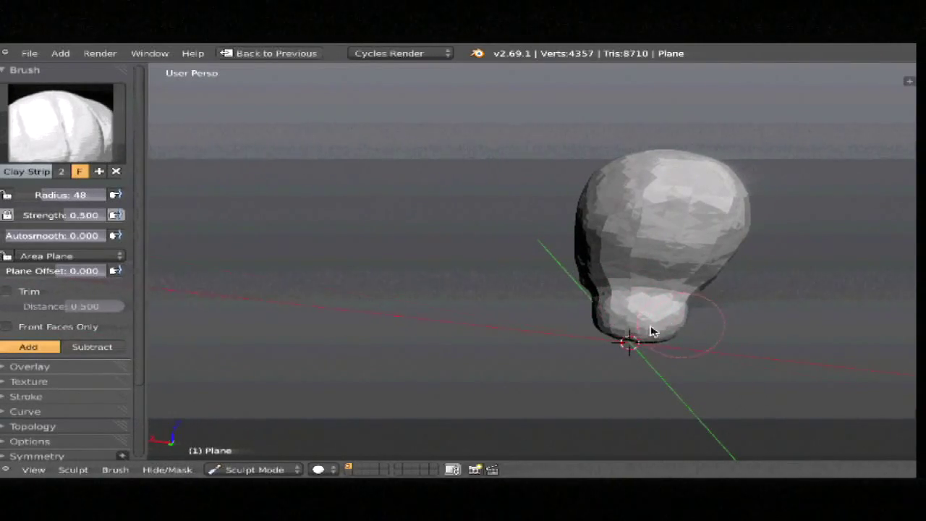
middle_click_drag(651, 331, 688, 325)
left_click_drag(646, 262, 667, 281)
middle_click_drag(673, 290, 752, 304)
Step: Enlarge the brush radius to 99 and fill out the upper side of the skull
key("f")
left_click(687, 307)
left_click_drag(620, 180, 637, 244)
mouse_move(637, 244)
middle_mouse_down()
mouse_move(649, 323)
mouse_move(629, 259)
middle_mouse_up()
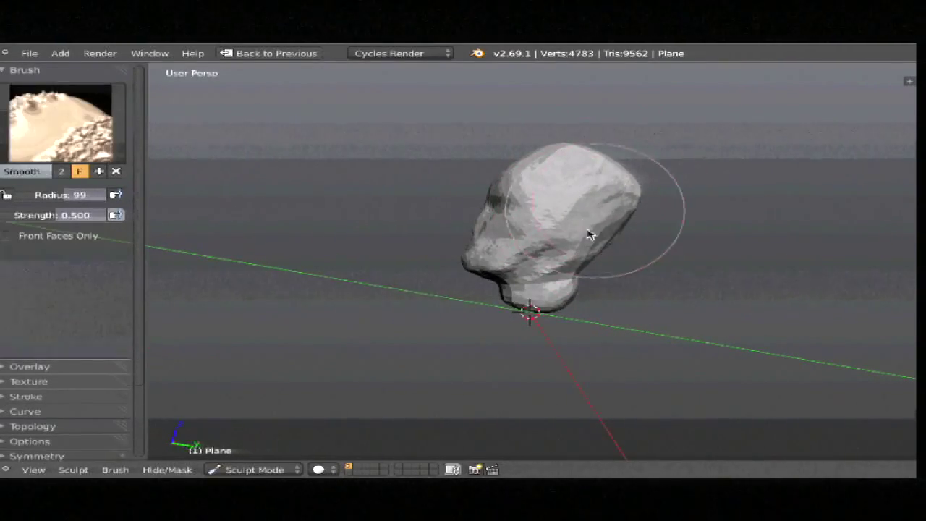
Step: Smooth the crown and back of the skull with the Smooth brush at radius 99
middle_click_drag(543, 176, 523, 255)
mouse_move(605, 159)
left_mouse_down("shift")
mouse_move(566, 149)
mouse_move(593, 170)
left_mouse_up("shift")
middle_click_drag(640, 227, 522, 248)
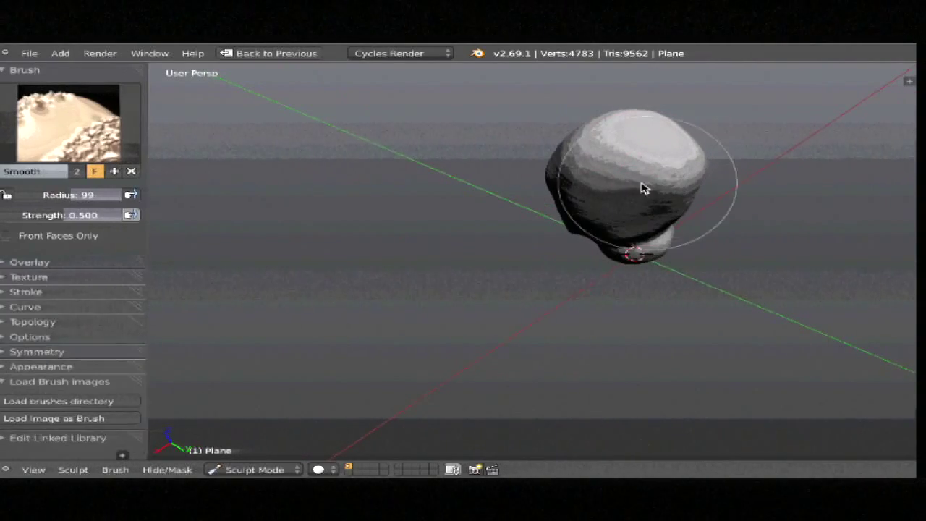
left_click_drag(643, 212, 632, 236)
middle_click_drag(633, 236, 684, 220)
Step: Reduce the Clay Strips radius to 61, then 47, and sculpt the forehead from the front
key("f")
left_click(665, 196)
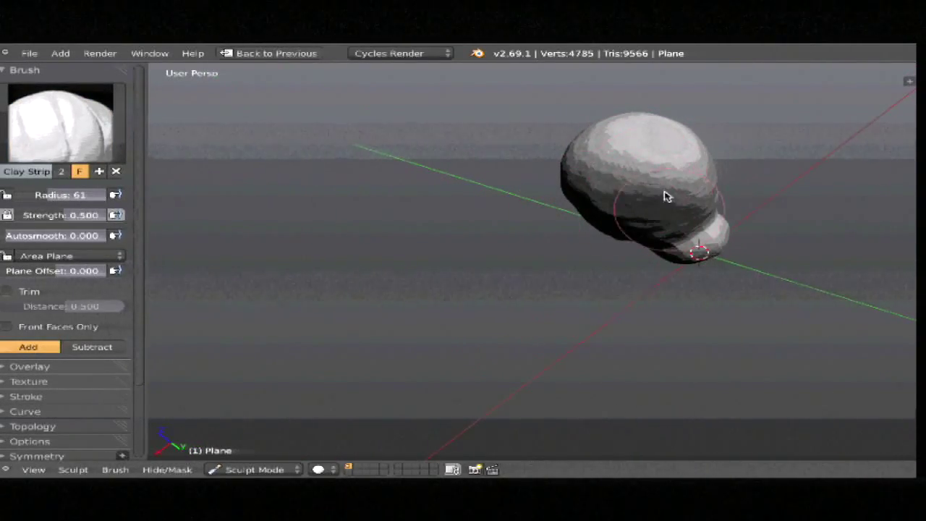
middle_click_drag(623, 215, 688, 228)
key("KP_3")
middle_click_drag(635, 244, 636, 219, "shift")
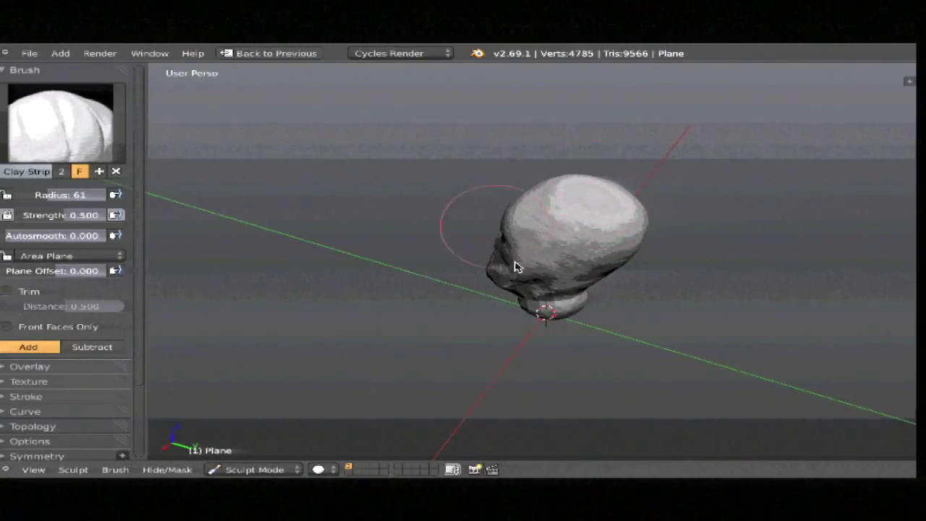
middle_click_drag(516, 267, 577, 179)
middle_click_drag(536, 214, 653, 205)
key("KP_1")
mouse_move(639, 281)
middle_mouse_down("shift")
mouse_move(589, 256)
mouse_move(458, 354)
middle_mouse_up("shift")
mouse_move(449, 195)
left_mouse_down()
mouse_move(439, 214)
mouse_move(454, 225)
left_mouse_up()
middle_click_drag(518, 203, 491, 202)
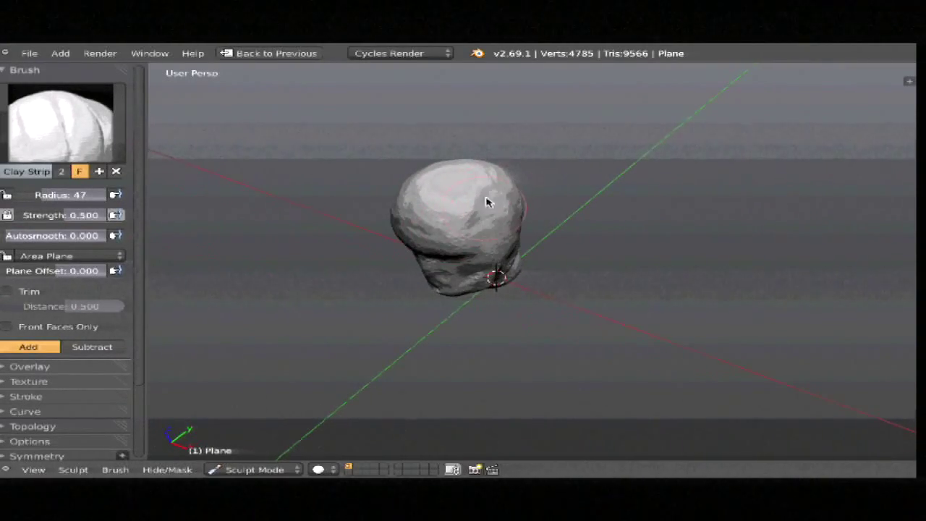
Step: Reduce the Clay Strips radius to 31, then 23 and 19, and sculpt the bridge and sides of the nose
middle_click_drag(615, 252, 504, 208)
middle_click_drag(418, 265, 539, 246)
mouse_move(477, 269)
middle_mouse_down()
mouse_move(528, 253)
mouse_move(475, 260)
middle_mouse_up()
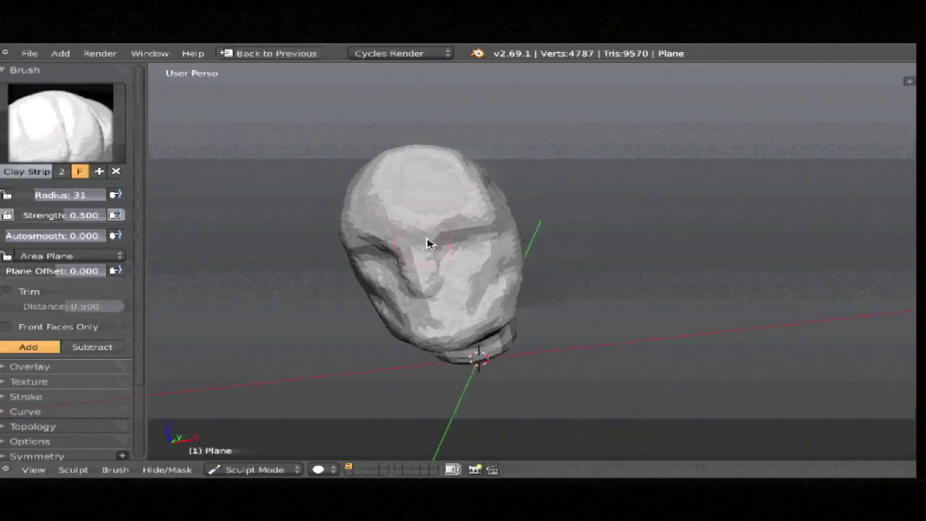
mouse_move(432, 251)
middle_mouse_down()
mouse_move(477, 256)
mouse_move(421, 265)
middle_mouse_up()
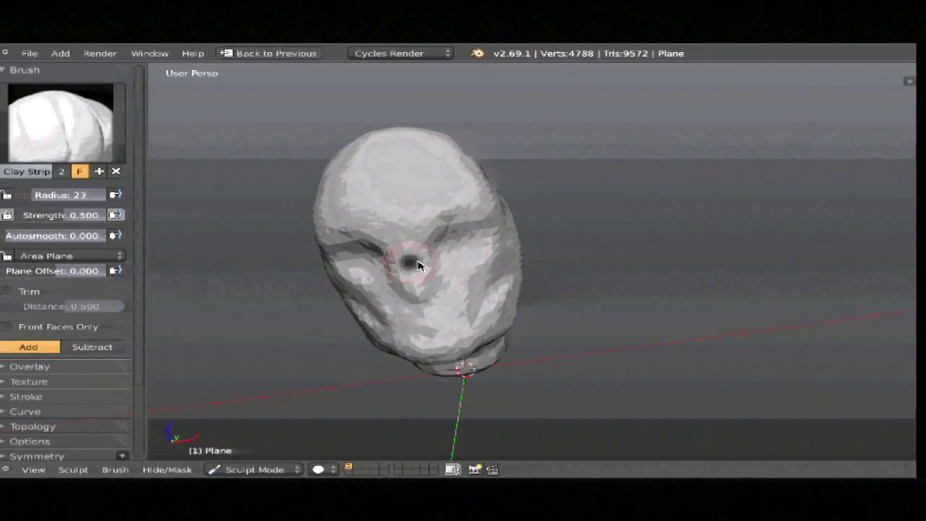
left_click_drag(445, 242, 428, 267)
middle_click_drag(441, 259, 541, 229)
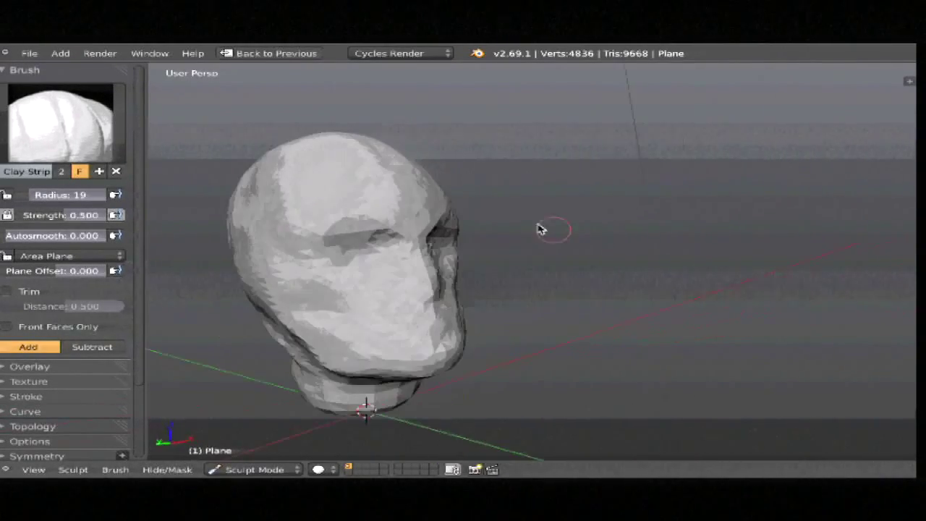
scroll(541, 261, "down", 1)
middle_click_drag(508, 288, 520, 283)
Step: Set the Clay Strips radius to 25 and build up the nose tip and the area beside it
key("f")
left_click(505, 276)
mouse_move(454, 269)
middle_mouse_down()
mouse_move(465, 262)
mouse_move(491, 275)
mouse_move(460, 263)
middle_mouse_up()
key("f")
left_click_drag(443, 280, 461, 282)
left_click(453, 281)
middle_click_drag(461, 282, 457, 280)
key("f")
left_click(463, 275)
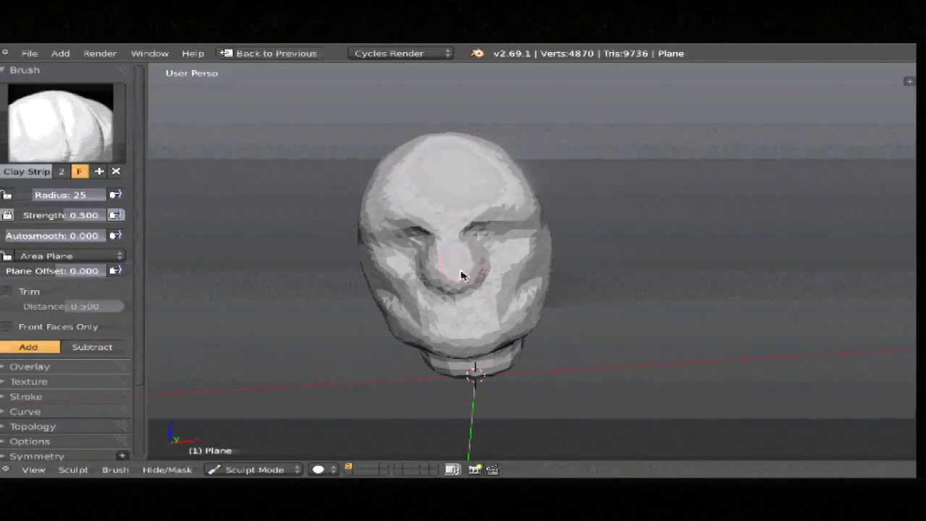
middle_click_drag(499, 259, 514, 288)
left_click_drag(514, 287, 511, 290)
Step: Switch to the Snake Hook brush at radius 118 and pull the chin and nose forward in the right side view
middle_click_drag(611, 290, 551, 291)
middle_click_drag(672, 277, 559, 288)
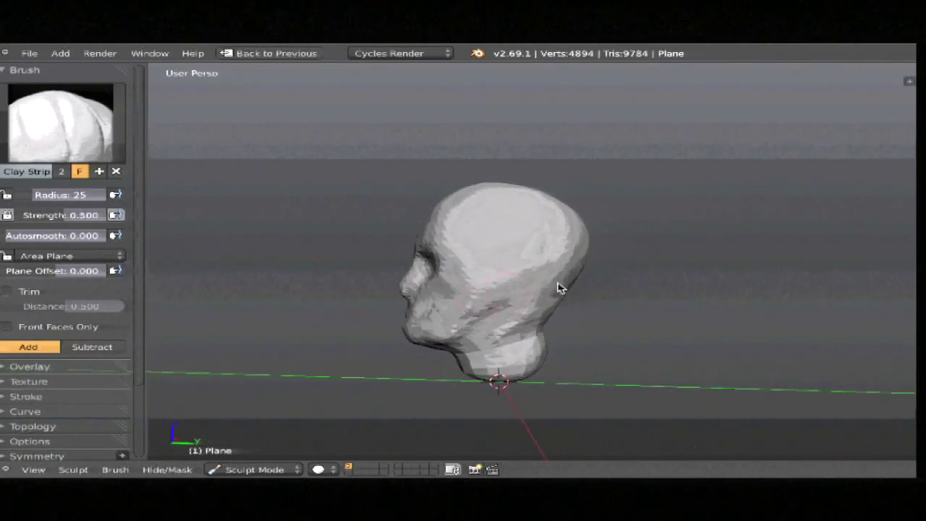
key("w")
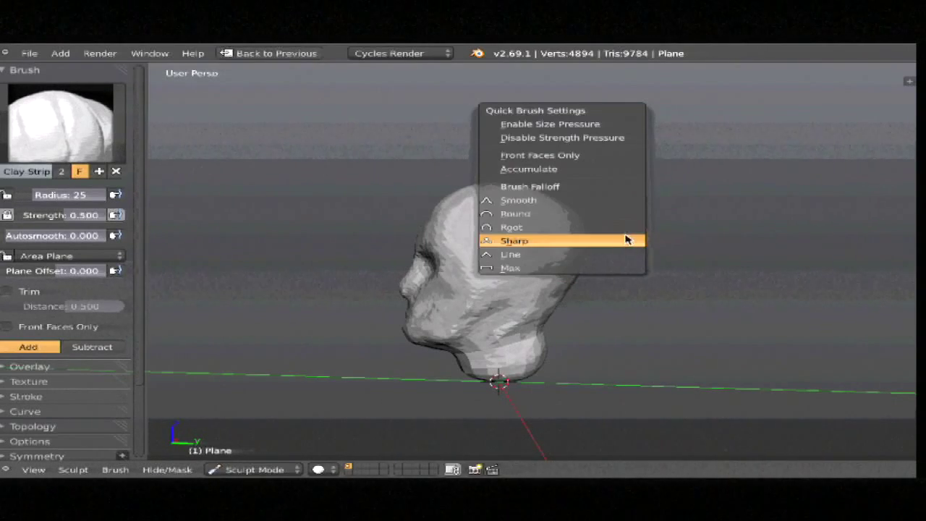
key("q")
left_click(624, 164)
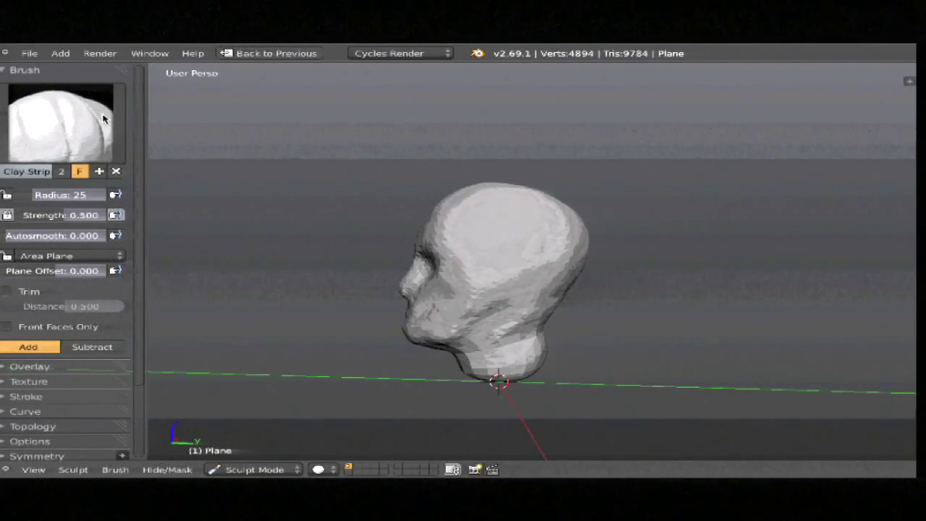
key("k")
middle_click_drag(631, 244, 592, 269)
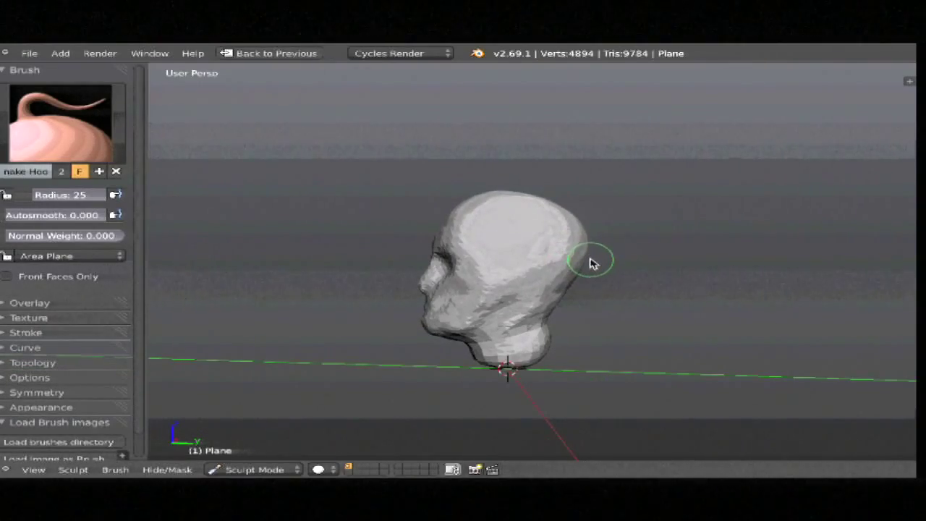
key("KP_3")
key("f")
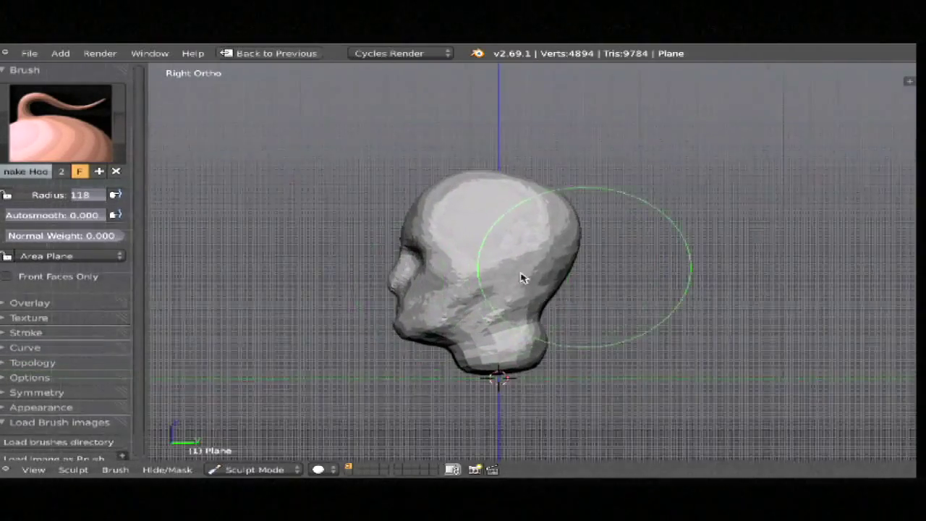
left_click_drag(405, 327, 396, 331)
left_click_drag(405, 270, 379, 294)
Step: Vary the Snake Hook radius down to 72 and pull the chin and jaw further down and forward
key("f")
left_click(397, 273)
key("f")
left_click(383, 293)
key("f")
left_click(470, 343)
left_click_drag(393, 333, 390, 339)
left_click_drag(455, 300, 451, 307)
key("f")
left_click(447, 315)
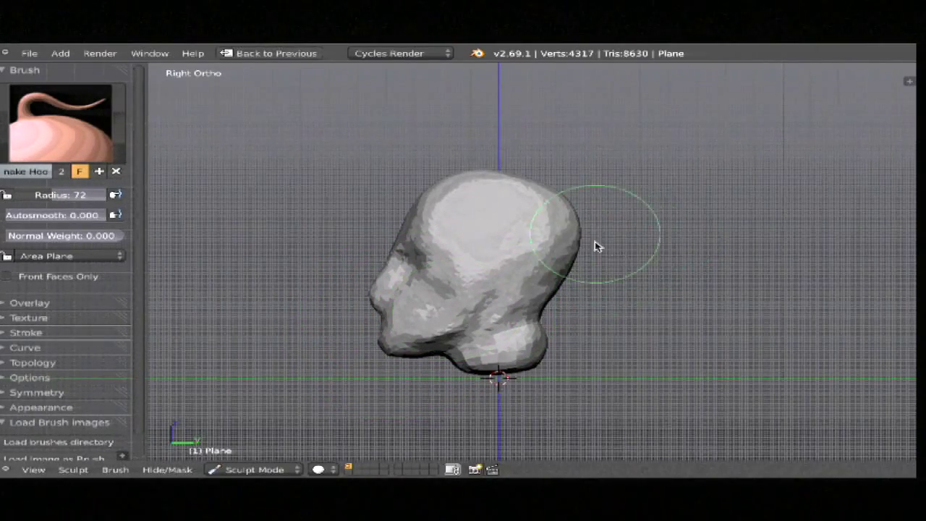
Step: Set the Snake Hook radius to 104 and stretch the base of the neck down and outward into shoulders
middle_click_drag(624, 281, 604, 294)
key("f")
left_click(558, 299)
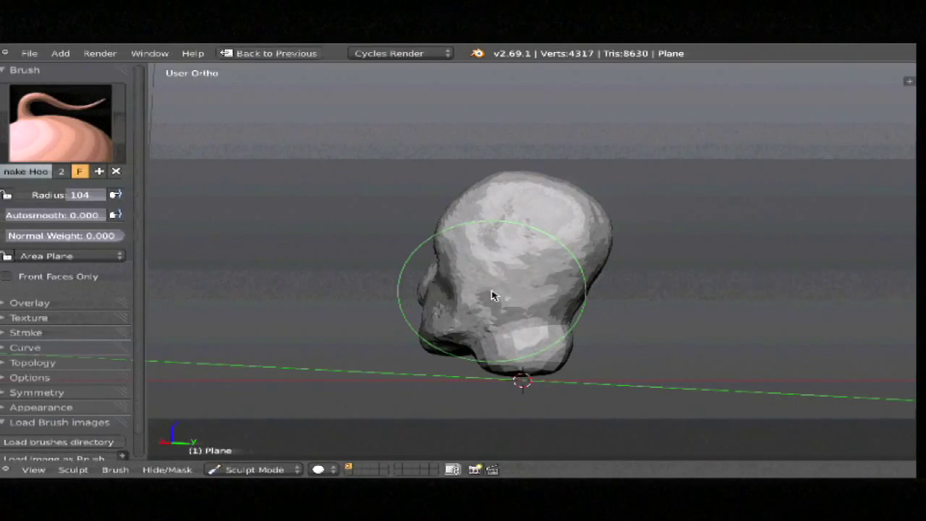
middle_click_drag(504, 308, 438, 242)
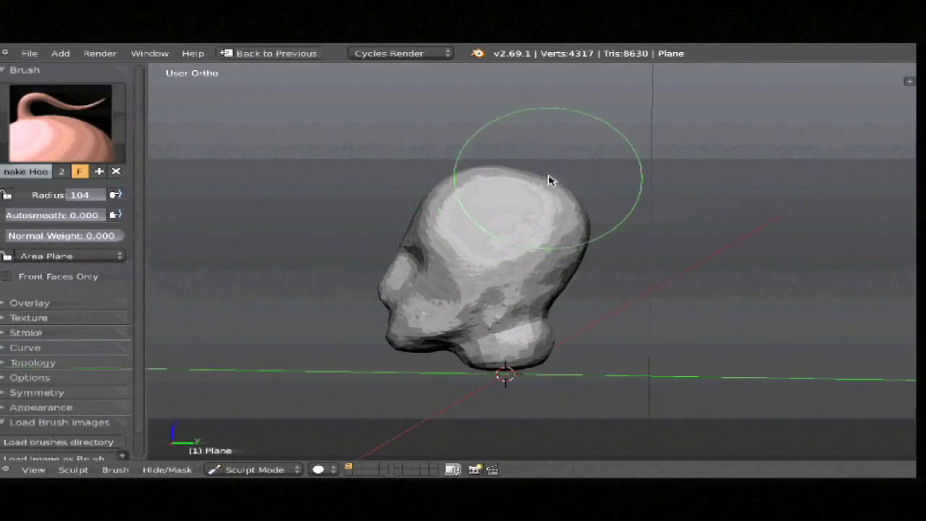
middle_click_drag(547, 275, 514, 329)
left_click_drag(515, 329, 476, 372)
mouse_move(474, 367)
middle_mouse_down()
mouse_move(507, 379)
mouse_move(475, 376)
middle_mouse_up()
left_click_drag(475, 376, 469, 381)
key("KP_3")
middle_click_drag(469, 381, 593, 324)
mouse_move(593, 323)
left_mouse_down()
mouse_move(572, 325)
mouse_move(571, 333)
left_mouse_up()
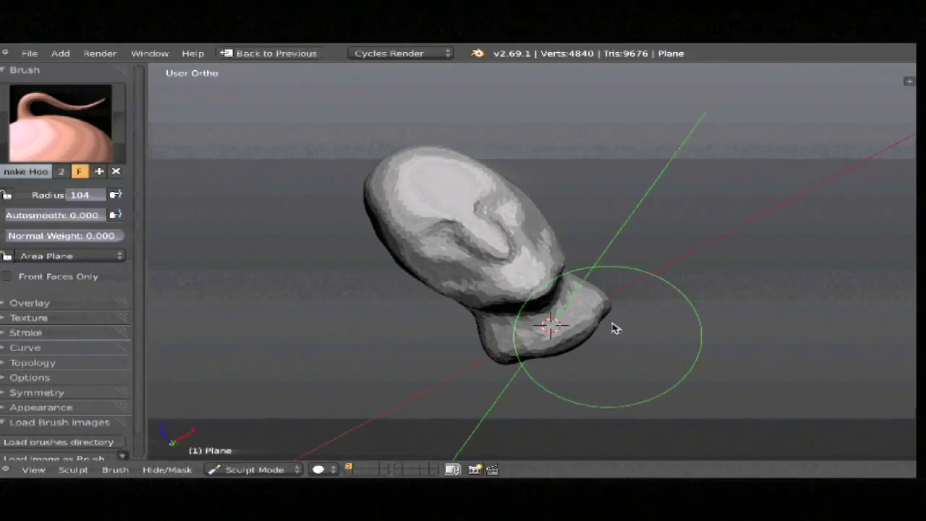
Step: Adjust the outline of the lower neck from the front view with the Snake Hook brush
key("KP_1")
mouse_move(520, 365)
left_mouse_down()
mouse_move(490, 376)
mouse_move(506, 365)
left_mouse_up()
key("f")
left_click(492, 374)
mouse_move(561, 322)
middle_mouse_down()
mouse_move(533, 280)
mouse_move(562, 347)
middle_mouse_up()
Step: Enlarge the Snake Hook radius to 132 and pull the shoulders further outward from behind
key("f")
left_click(616, 374)
middle_click_drag(627, 298, 571, 304)
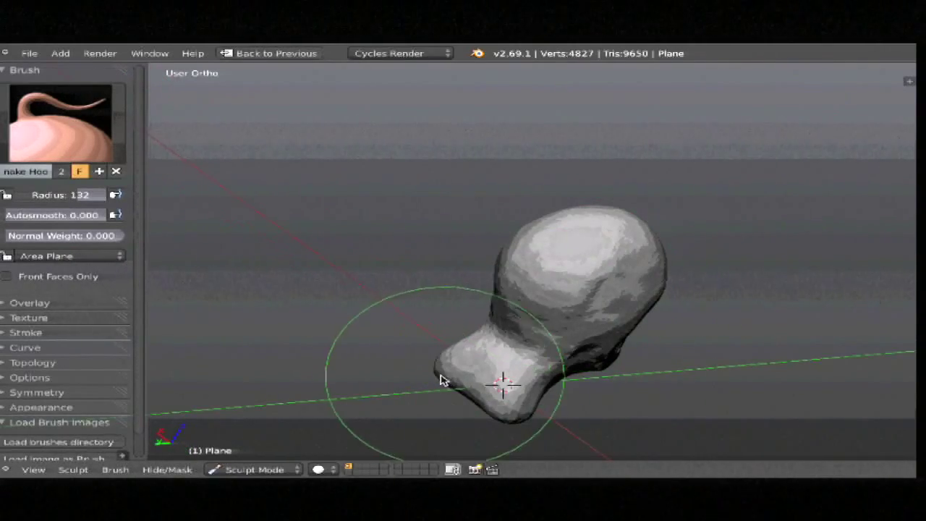
middle_click_drag(444, 380, 518, 397)
left_click_drag(456, 378, 444, 373)
Step: Set the Snake Hook radius to 110 and narrow the neck where it meets the shoulders
key("f")
left_click(509, 347)
mouse_move(503, 348)
left_mouse_down()
mouse_move(504, 356)
mouse_move(523, 356)
left_mouse_up()
key("f")
left_click(497, 354)
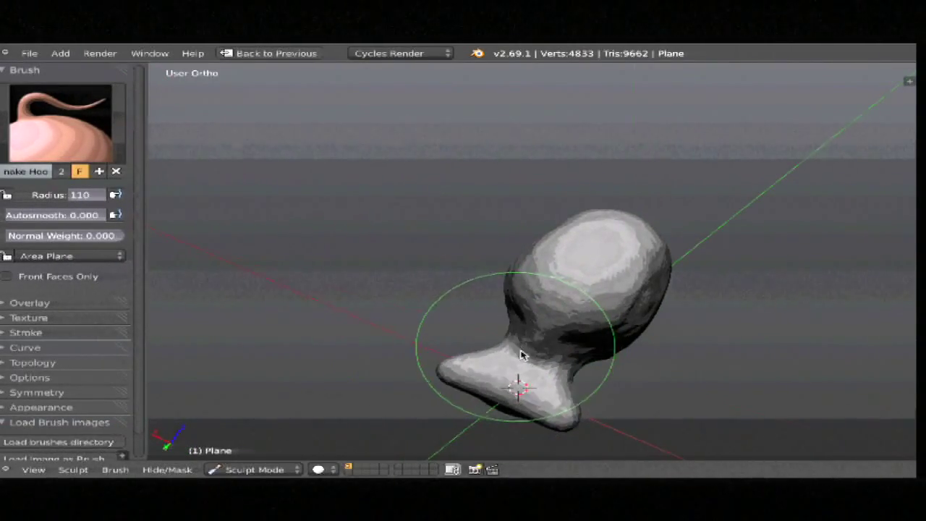
key("KP_3")
Step: Switch to the Clay Strips brush, reduce its radius from 82, and add clay to the cheek beside the nose
mouse_move(678, 248)
middle_mouse_down("shift")
mouse_move(514, 357)
mouse_move(557, 372)
middle_mouse_up("shift")
left_click(63, 133)
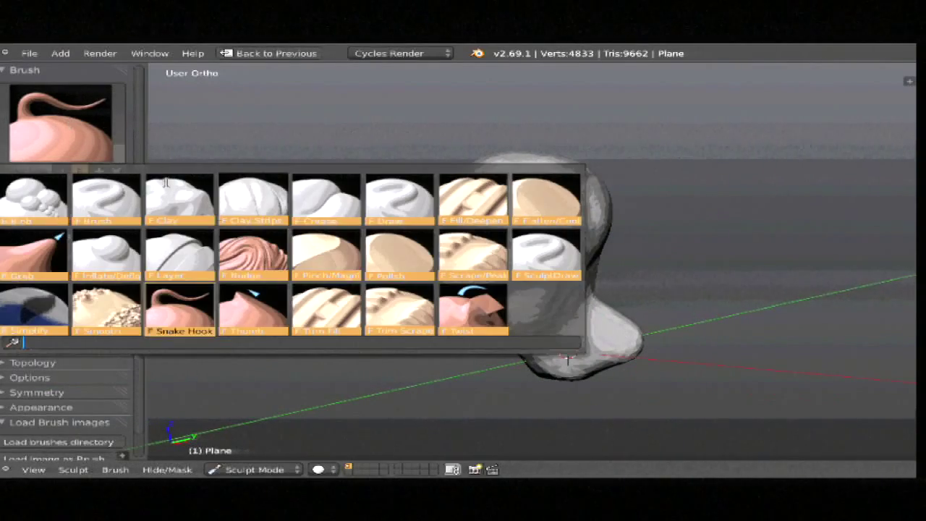
left_click(312, 208)
mouse_move(557, 253)
middle_mouse_down()
mouse_move(583, 270)
mouse_move(591, 259)
middle_mouse_up()
key("f")
left_click(563, 282)
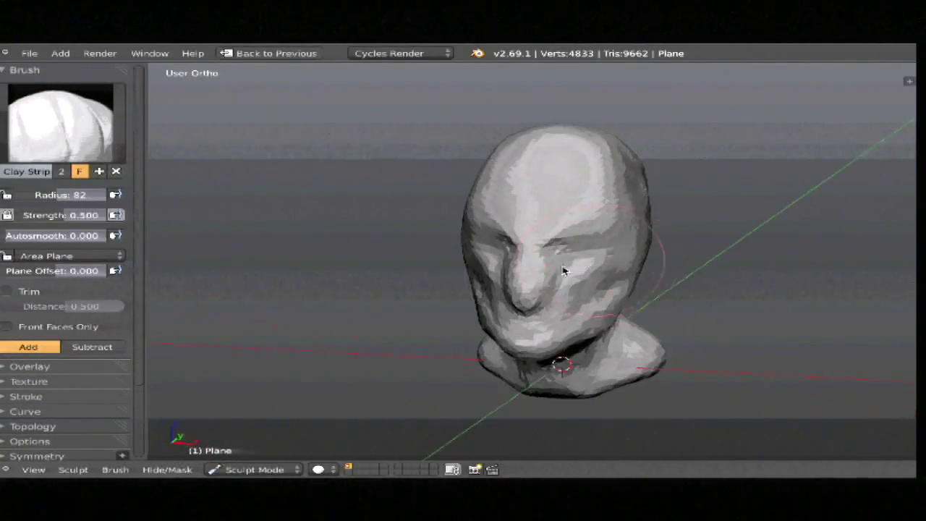
scroll(558, 267, "up", 1)
key("f")
left_click(557, 268)
mouse_move(561, 273)
left_mouse_down()
mouse_move(566, 235)
mouse_move(568, 256)
left_mouse_up()
Step: Resize the Clay Strips brush and build up the lower cheek and cheekbone
key("f")
left_click(567, 248)
left_click_drag(576, 297, 571, 289)
middle_click_drag(568, 286, 598, 287)
mouse_move(598, 287)
left_mouse_down()
mouse_move(564, 288)
mouse_move(599, 292)
mouse_move(612, 243)
left_mouse_up()
Step: Set the Clay Strips radius to 42 and fill out the cheeks below the eyes and the outer eye area
key("f")
left_click(658, 268)
mouse_move(612, 243)
middle_mouse_down()
mouse_move(633, 271)
mouse_move(557, 263)
middle_mouse_up()
left_click_drag(558, 262, 589, 263)
middle_click_drag(589, 263, 559, 239)
left_click_drag(557, 239, 545, 262)
middle_click_drag(630, 258, 612, 213)
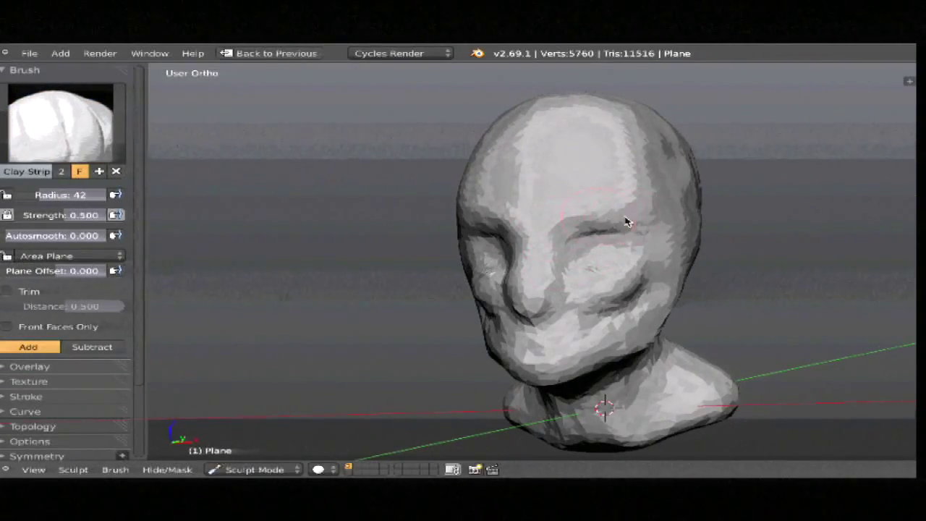
left_click_drag(639, 229, 655, 268)
mouse_move(655, 267)
middle_mouse_down()
mouse_move(672, 308)
mouse_move(620, 291)
mouse_move(629, 321)
middle_mouse_up()
Step: Reduce the Clay Strips radius to 21 and refine the tip of the nose
left_click(547, 298)
key("f")
left_click(561, 291)
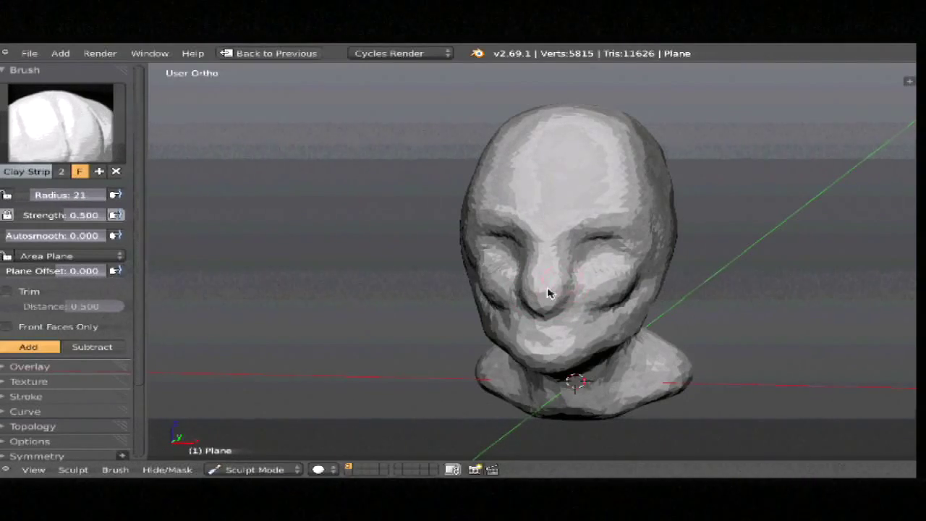
Step: Enlarge the Clay Strips radius to 58 and build up the top and side of the skull
mouse_move(699, 299)
middle_mouse_down()
mouse_move(593, 275)
mouse_move(586, 251)
mouse_move(641, 323)
mouse_move(515, 361)
mouse_move(511, 285)
mouse_move(507, 402)
mouse_move(569, 265)
mouse_move(500, 192)
middle_mouse_up()
left_click(500, 193)
key("f")
left_click(373, 184)
mouse_move(373, 185)
middle_mouse_down()
mouse_move(422, 337)
mouse_move(351, 186)
middle_mouse_up()
mouse_move(358, 183)
left_mouse_down()
mouse_move(331, 211)
mouse_move(387, 180)
left_mouse_up()
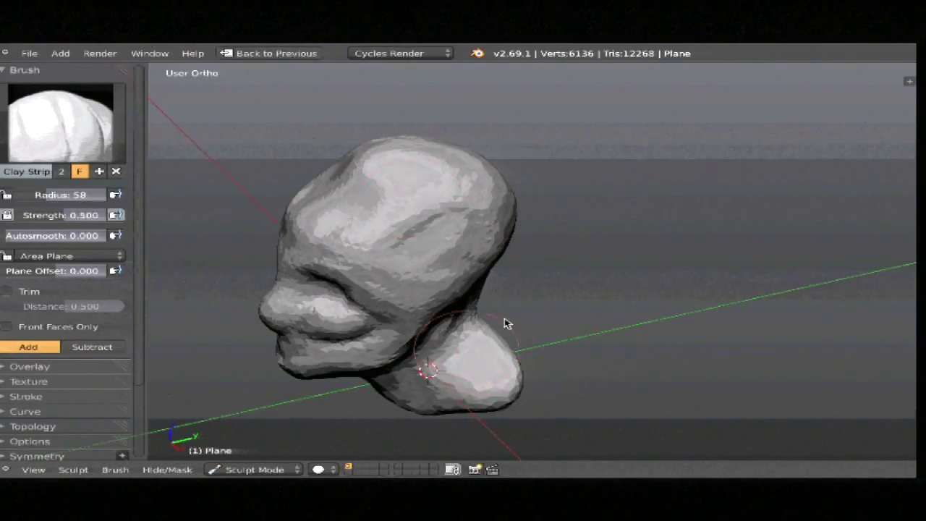
Step: Examine the head's triangulated mesh in Edit Mode and return to Sculpt Mode
key("Tab")
middle_click_drag(507, 322, 548, 306)
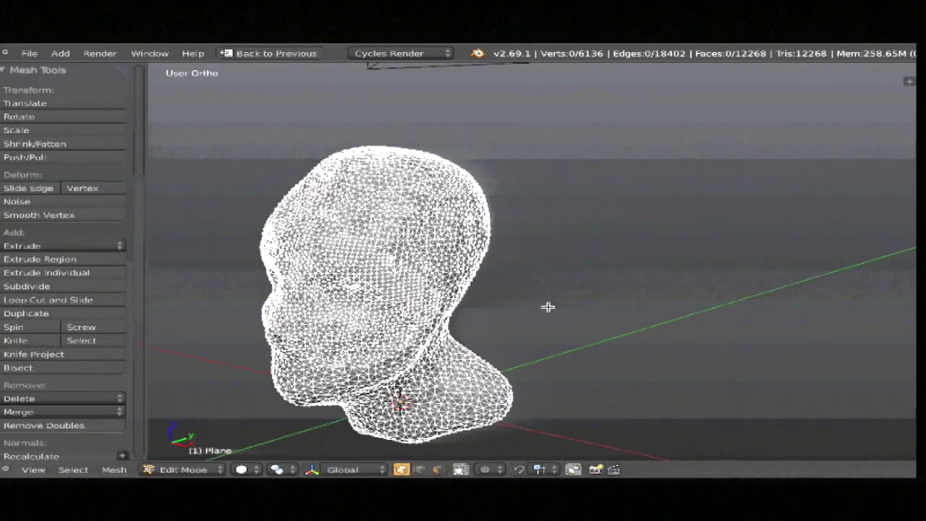
key("Tab")
mouse_move(453, 268)
middle_mouse_down()
mouse_move(523, 285)
mouse_move(518, 313)
middle_mouse_up()
Step: Pull a long pointed ear out of the side of the head with Snake Hook at radius 58 and check its mesh in Edit Mode
mouse_move(452, 161)
left_mouse_down()
mouse_move(480, 183)
mouse_move(473, 219)
mouse_move(492, 233)
mouse_move(481, 201)
left_mouse_up()
key("s")
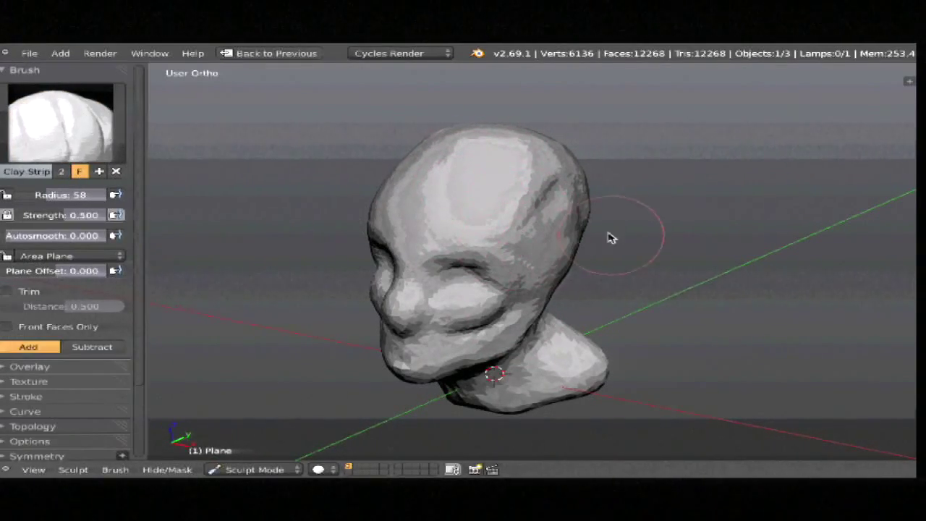
key("k")
left_click_drag(546, 240, 761, 223)
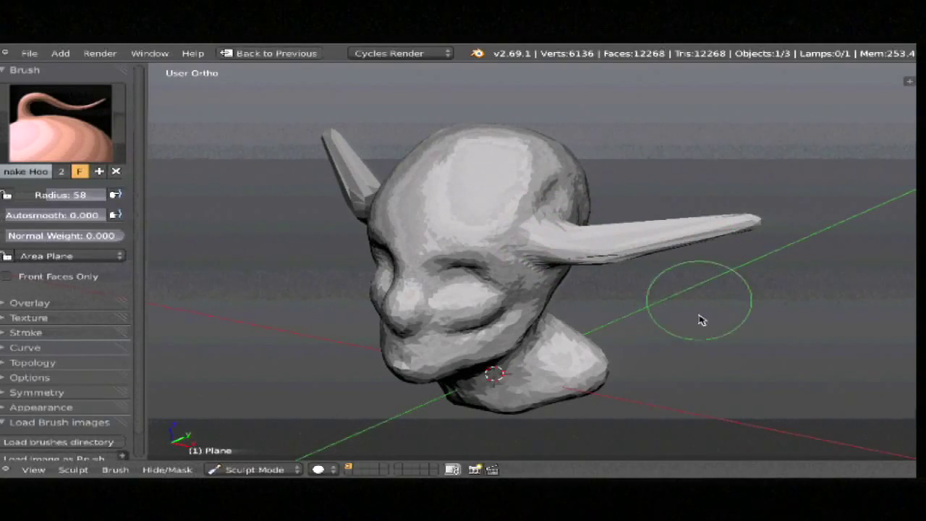
key("Tab")
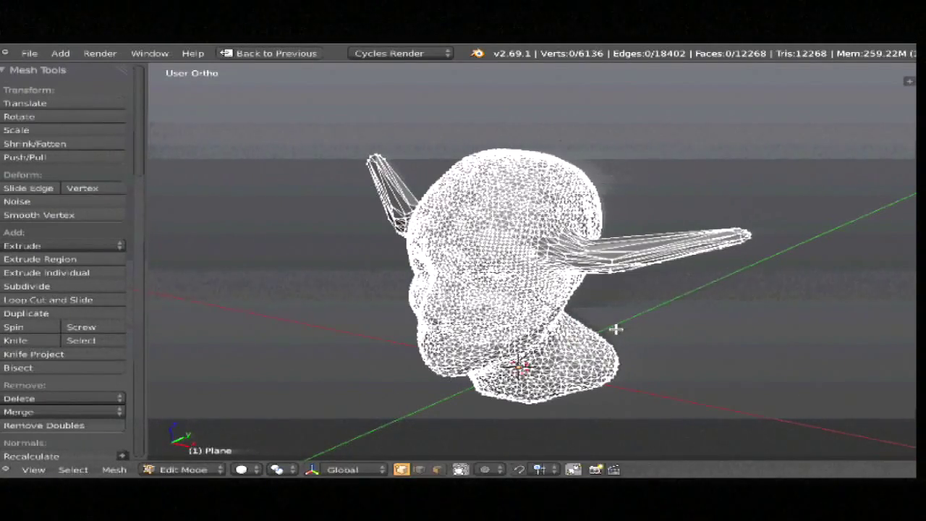
key("Tab")
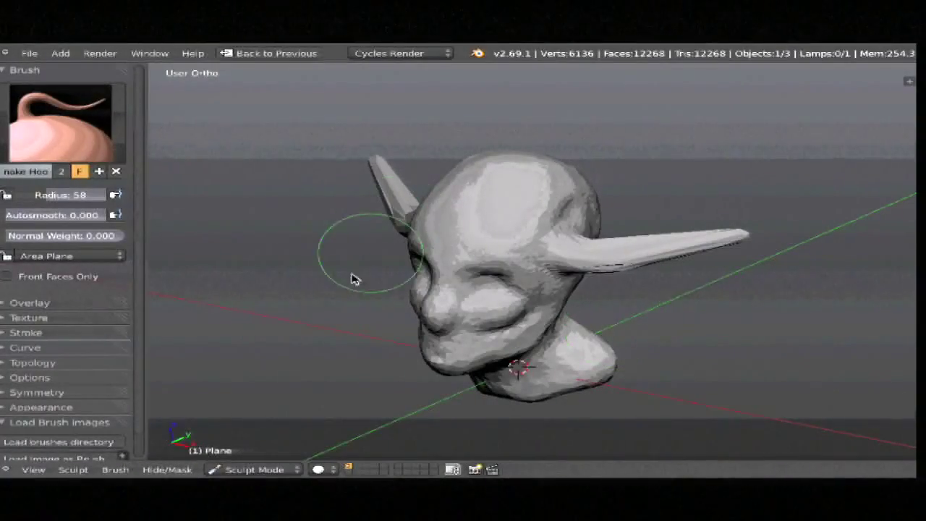
Step: Switch to the Clay Strips brush and smooth the pointed ear near its base
mouse_move(538, 289)
middle_mouse_down()
mouse_move(497, 298)
mouse_move(304, 217)
middle_mouse_up()
left_click(110, 133)
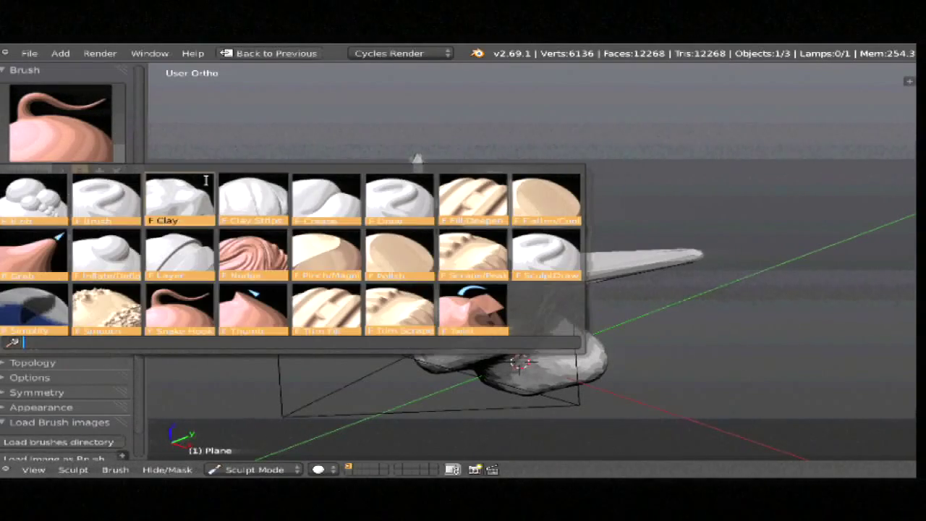
left_click(245, 193)
middle_click_drag(341, 269, 573, 308)
mouse_move(554, 294)
left_mouse_down("shift")
mouse_move(629, 294)
mouse_move(551, 311)
left_mouse_up("shift")
middle_click_drag(511, 327, 557, 268)
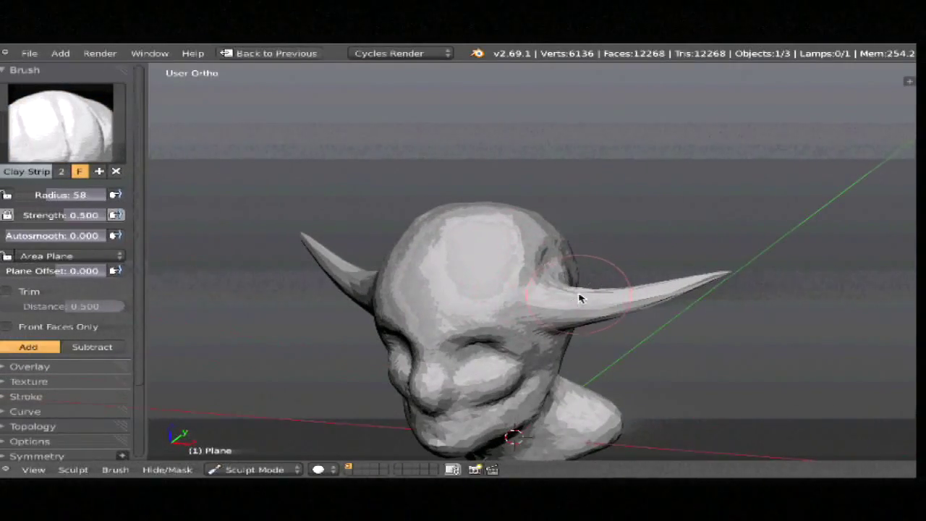
Step: Enable dynamic topology and add clay along the pointed ear with Clay Strips at radius 58
key("w")
left_click(499, 284)
mouse_move(578, 296)
left_mouse_down()
mouse_move(688, 265)
mouse_move(627, 279)
left_mouse_up()
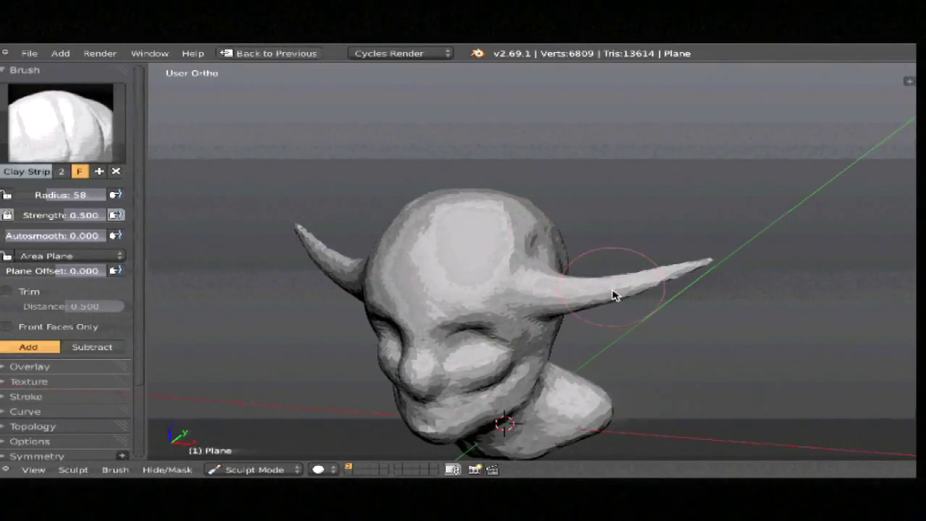
mouse_move(506, 287)
middle_mouse_down()
mouse_move(536, 239)
mouse_move(577, 265)
mouse_move(556, 266)
middle_mouse_up()
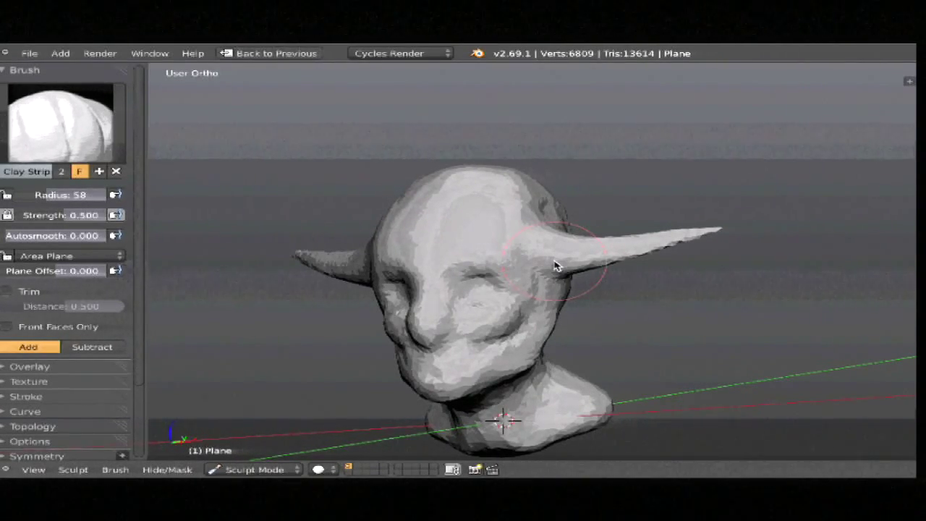
Step: Turn off dynamic topology and switch the viewport to perspective
key("Tab")
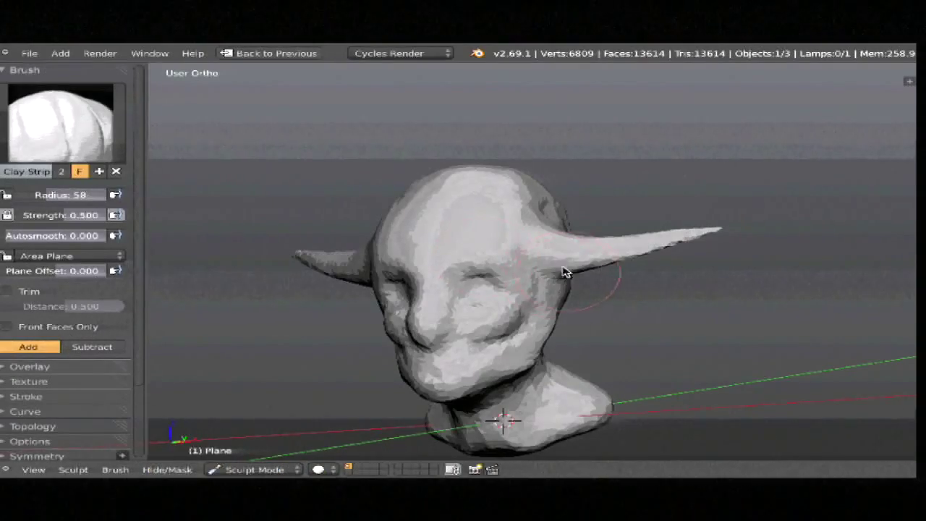
mouse_move(569, 268)
middle_mouse_down()
mouse_move(552, 262)
mouse_move(581, 299)
mouse_move(620, 276)
mouse_move(537, 282)
middle_mouse_up()
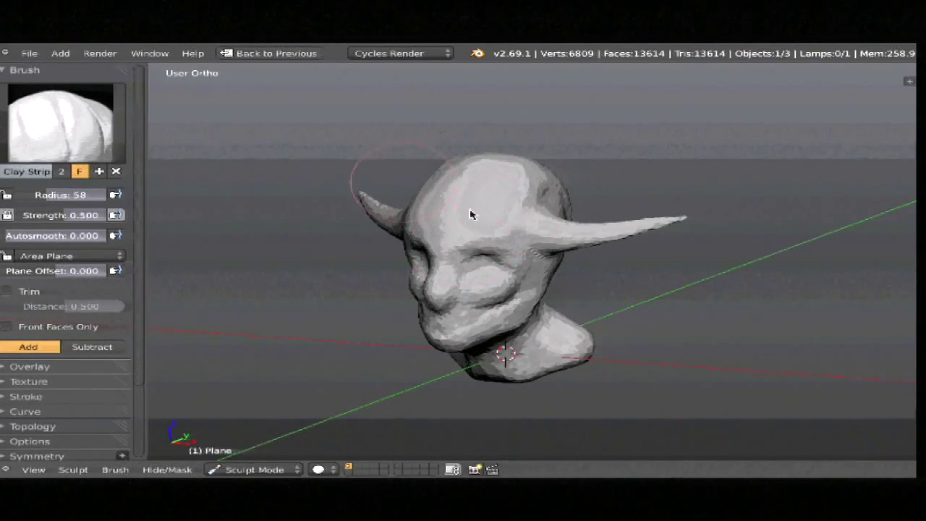
middle_click_drag(471, 213, 552, 248)
key("KP_5")
Step: Sculpt the cheek and the area around the nose with Clay Strips, smoothing the cheek between strokes
mouse_move(569, 282)
middle_mouse_down()
mouse_move(554, 289)
mouse_move(583, 277)
mouse_move(495, 272)
mouse_move(533, 242)
mouse_move(492, 270)
middle_mouse_up()
scroll(495, 272, "up", 2)
left_click_drag(492, 268, 421, 329)
mouse_move(430, 331)
left_mouse_down("shift")
mouse_move(443, 329)
mouse_move(453, 293)
left_mouse_up("shift")
middle_click_drag(406, 309, 442, 316)
left_click(427, 312)
left_click_drag(353, 325, 371, 329)
Step: Reduce the Clay Strips radius to 31 and sculpt the side of the nose up to the inner eye
middle_click_drag(407, 327, 380, 333)
key("f")
left_click(378, 332)
mouse_move(393, 308)
left_mouse_down()
mouse_move(393, 268)
mouse_move(410, 271)
left_mouse_up()
middle_click_drag(411, 274, 413, 252)
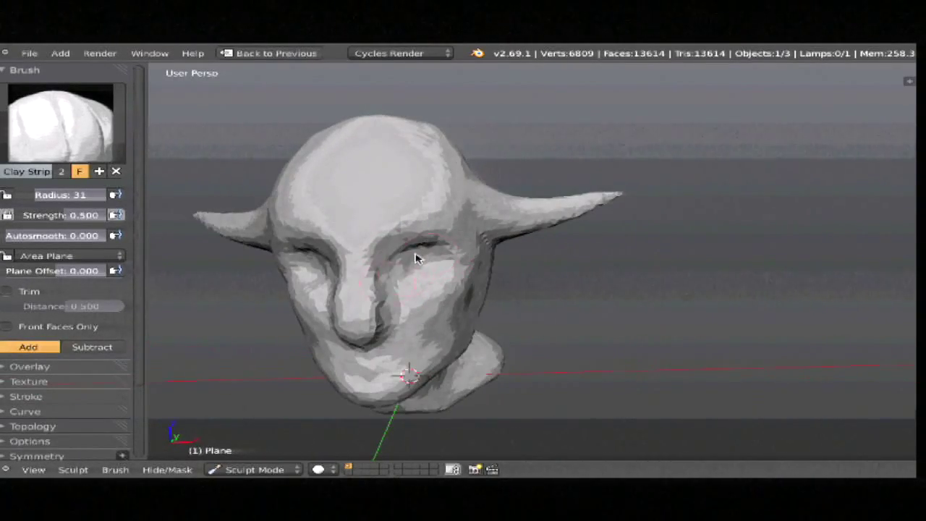
middle_click_drag(502, 306, 374, 337)
middle_click_drag(546, 287, 441, 300)
middle_click_drag(419, 265, 665, 321)
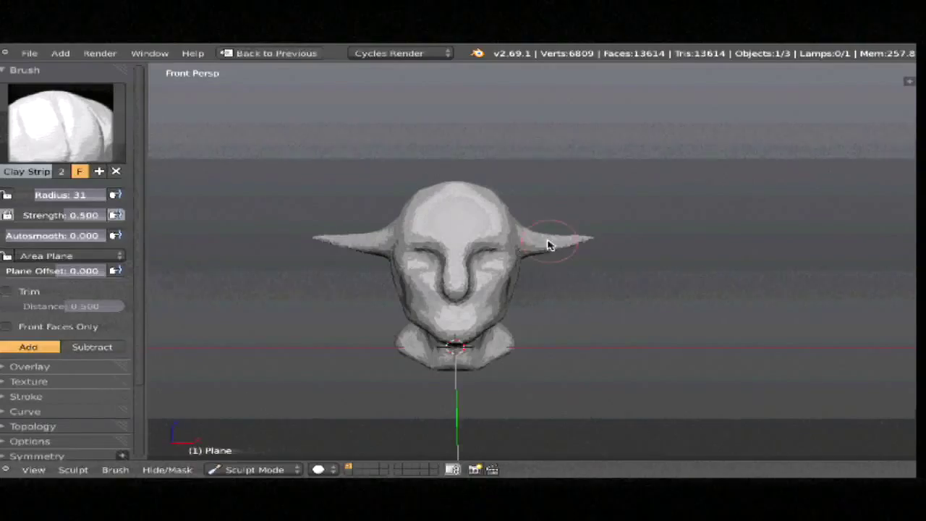
Step: Pull the pointed ear upward and bend its tip outward with the Snake Hook brush, starting at radius 200
scroll(554, 241, "up", 3)
middle_click_drag(578, 269, 177, 170)
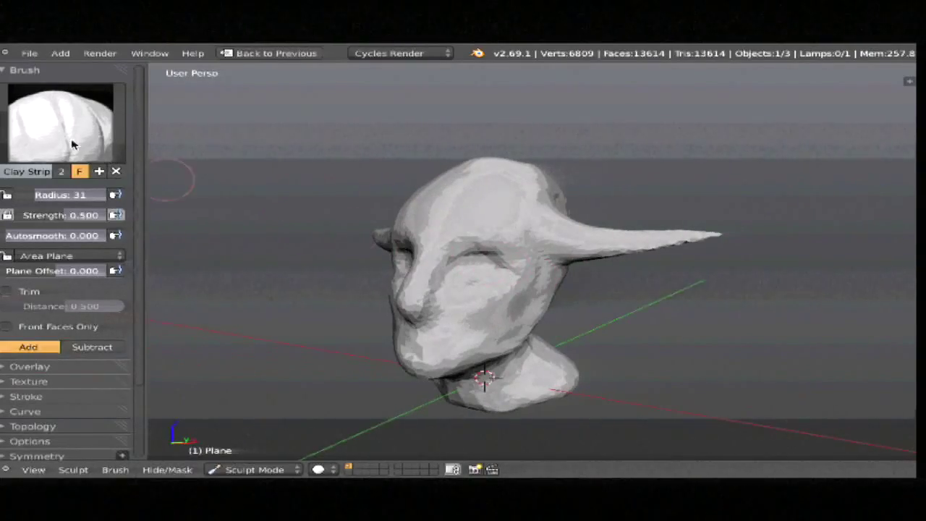
key("k")
key("f")
left_click(831, 267)
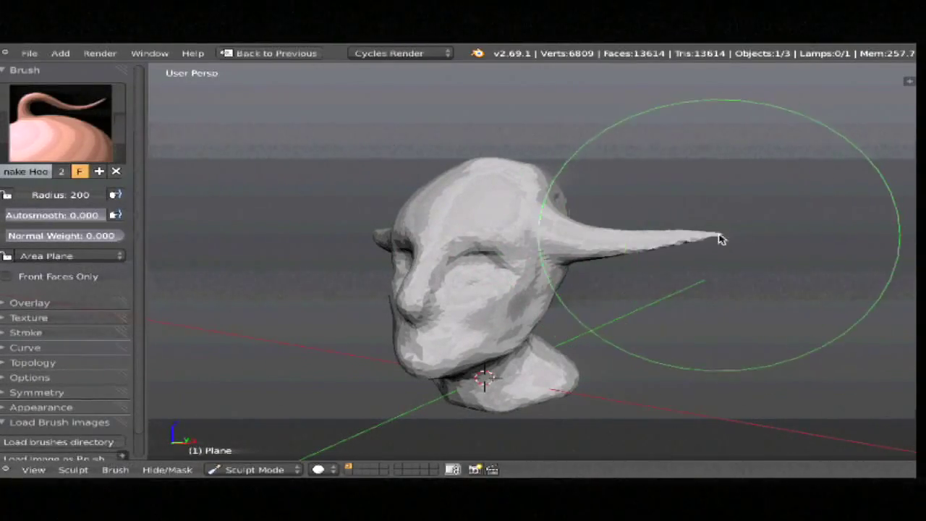
left_click_drag(713, 217, 666, 155)
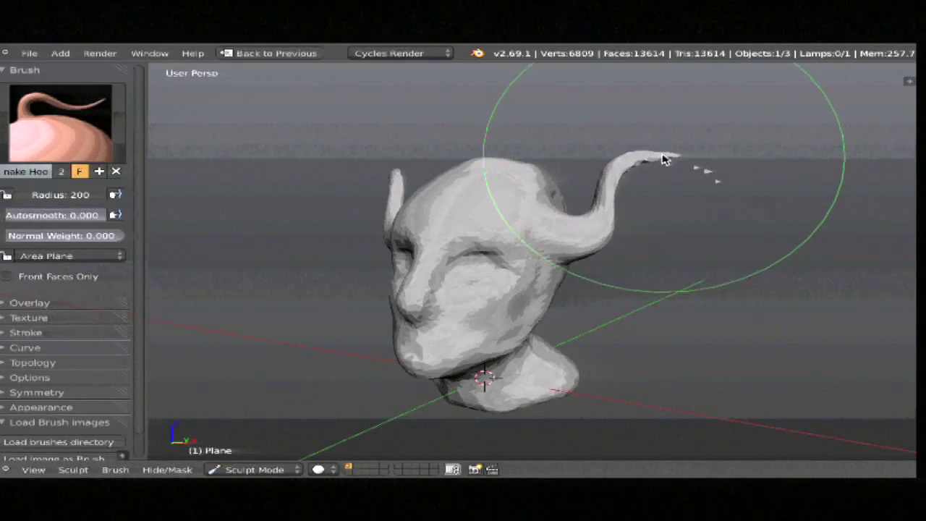
key("f")
left_click(611, 201)
left_click_drag(611, 203, 595, 183)
scroll(669, 209, "down", 3)
middle_click_drag(615, 226, 713, 223)
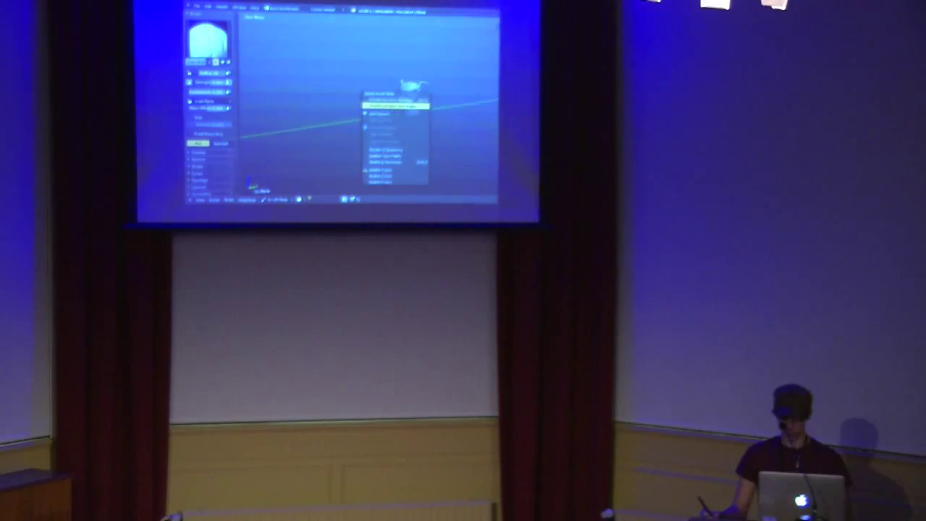
Step: Enable dynamic topology and reduce the pulled-out ear with Clay Strips at radius 26 while zoomed far out
left_click(396, 106)
key("q")
left_click(409, 108)
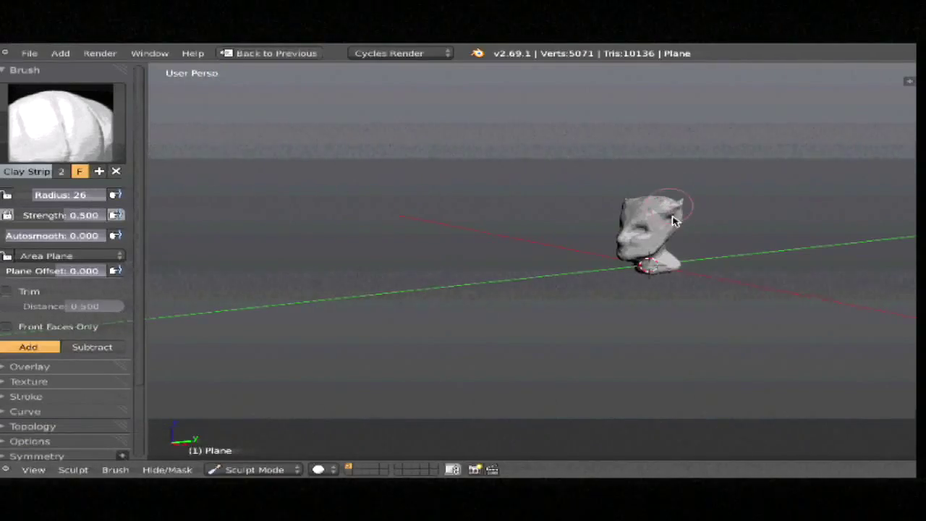
key("ctrl+z")
key("ctrl+z")
key("ctrl+z")
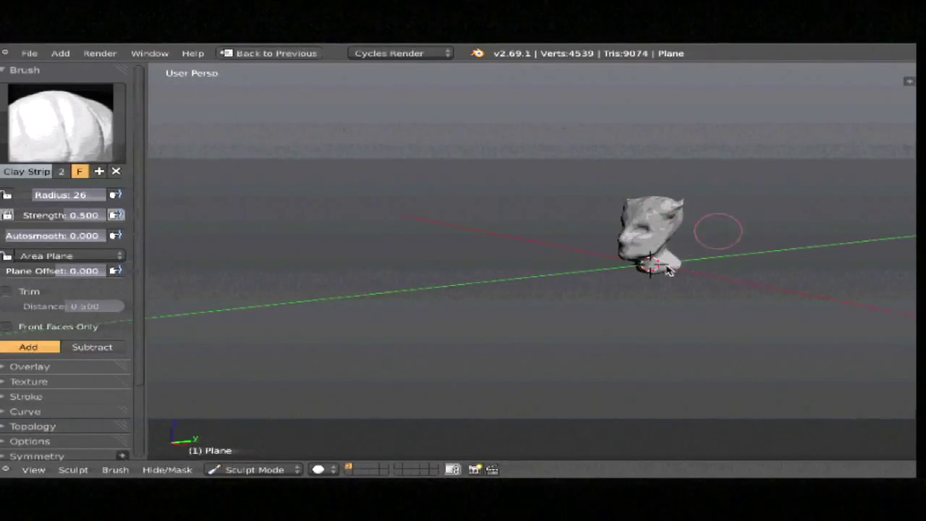
middle_click_drag(749, 229, 676, 223)
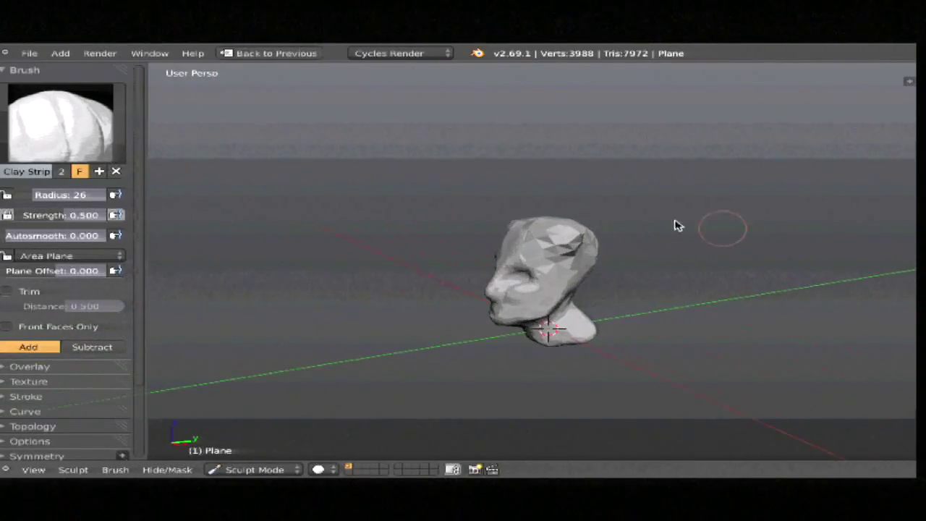
Step: Stroke over the side of the head where the ear was with Clay Strips at radius 26
mouse_move(542, 243)
left_mouse_down()
mouse_move(563, 248)
mouse_move(577, 299)
left_mouse_up()
middle_click_drag(576, 298, 569, 227)
left_click_drag(569, 227, 597, 275)
middle_click_drag(598, 275, 639, 238)
scroll(623, 246, "up", 2)
Step: Set the Clay Strips radius to 65 and build up the side, top and back of the skull
key("f")
left_click(573, 250)
mouse_move(558, 244)
left_mouse_down()
mouse_move(559, 227)
mouse_move(525, 201)
mouse_move(561, 214)
left_mouse_up()
middle_click_drag(622, 230, 542, 217)
mouse_move(542, 217)
left_mouse_down()
mouse_move(616, 242)
mouse_move(640, 235)
left_mouse_up()
middle_click_drag(640, 235, 579, 231)
mouse_move(579, 232)
left_mouse_down()
mouse_move(652, 245)
mouse_move(542, 285)
left_mouse_up()
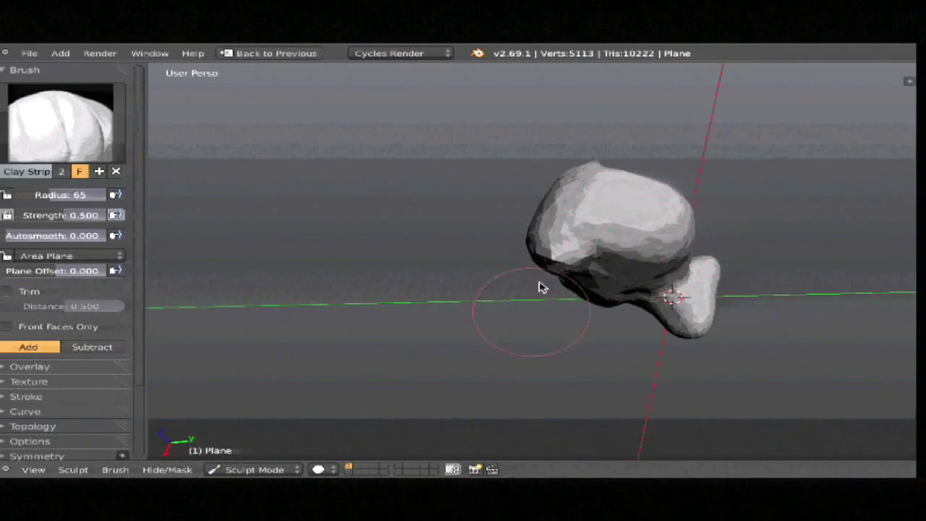
middle_click_drag(542, 285, 668, 268)
left_click_drag(667, 269, 806, 304)
middle_click_drag(805, 304, 699, 323)
left_click_drag(711, 289, 724, 287)
middle_click_drag(724, 287, 651, 266)
Step: Set the Clay Strips radius to 45 and sculpt the base of the skull and the back of the neck
key("f")
left_click(635, 261)
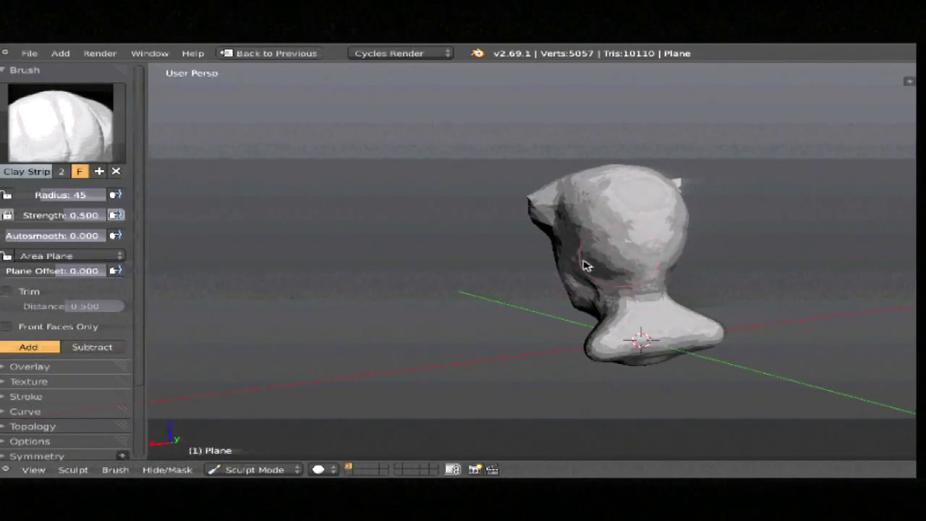
left_click_drag(629, 296, 672, 265)
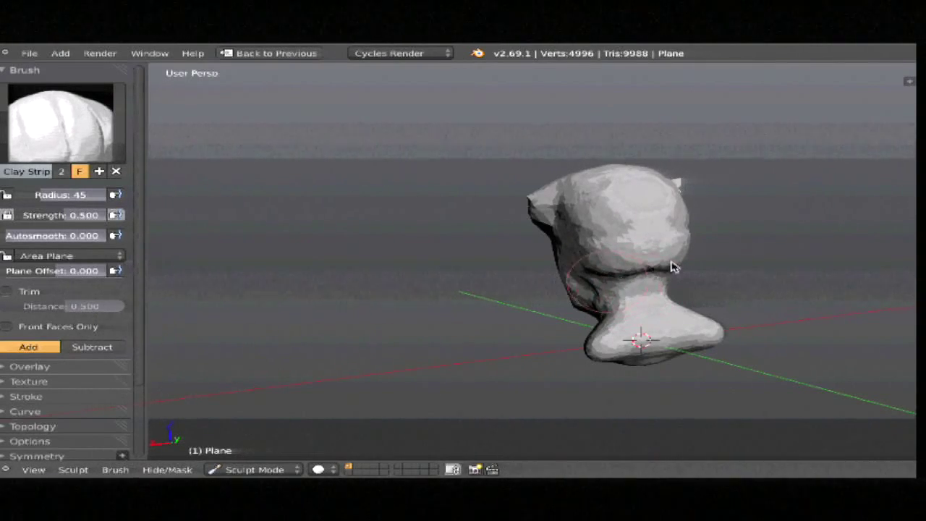
middle_click_drag(671, 265, 604, 290)
left_click_drag(639, 299, 645, 341)
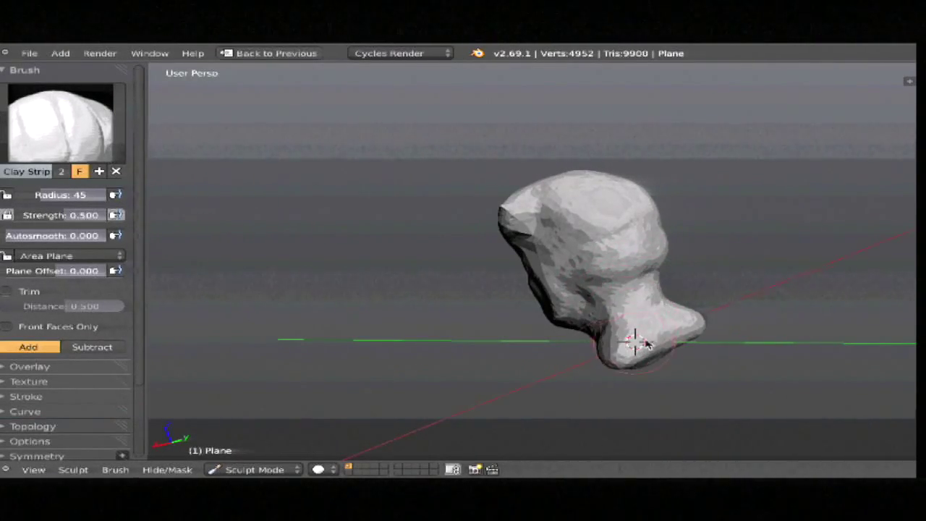
mouse_move(641, 295)
middle_mouse_down()
mouse_move(708, 297)
mouse_move(686, 321)
mouse_move(641, 309)
middle_mouse_up()
left_click_drag(630, 342, 693, 306)
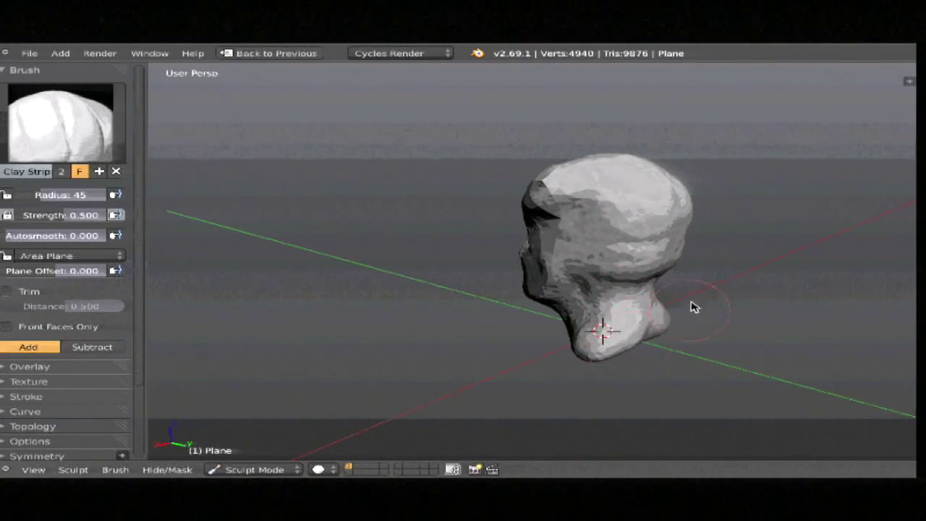
Step: Build up the side of the neck and the shoulder with Clay Strips from several angles
middle_click_drag(692, 306, 615, 325)
left_click_drag(599, 331, 691, 306)
mouse_move(691, 306)
middle_mouse_down()
mouse_move(749, 301)
mouse_move(600, 335)
mouse_move(694, 282)
mouse_move(609, 291)
middle_mouse_up()
left_click_drag(610, 292, 623, 296)
mouse_move(622, 296)
middle_mouse_down()
mouse_move(589, 306)
mouse_move(634, 265)
middle_mouse_up()
left_click_drag(644, 336, 734, 239)
mouse_move(734, 239)
middle_mouse_down()
mouse_move(649, 287)
mouse_move(661, 320)
middle_mouse_up()
mouse_move(639, 330)
left_mouse_down()
mouse_move(624, 331)
mouse_move(663, 296)
mouse_move(646, 254)
left_mouse_up()
Step: Fill out the back of the neck down to the lower edge of the shoulders with Clay Strips
middle_click_drag(585, 250, 657, 265)
left_click_drag(689, 301, 683, 255)
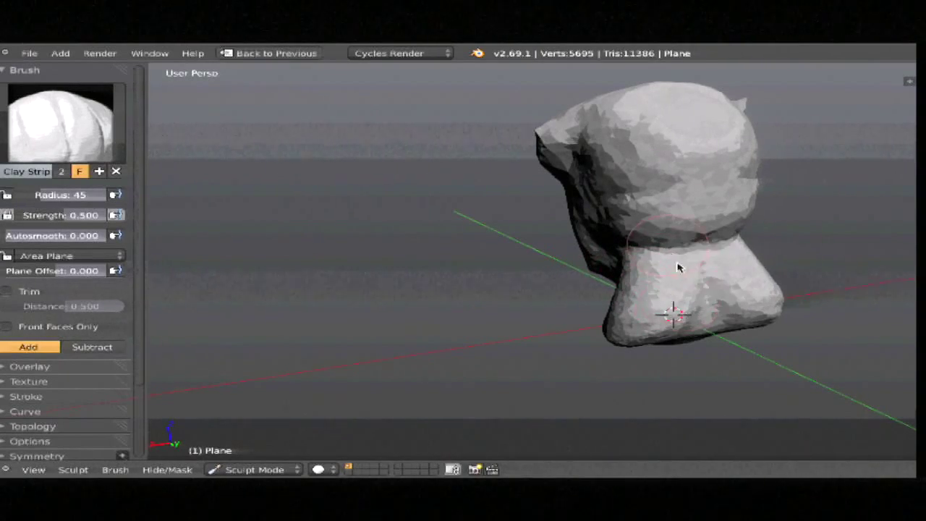
middle_click_drag(683, 254, 668, 232)
left_click_drag(696, 329, 585, 289)
middle_click_drag(585, 289, 732, 241)
Step: Sculpt the side of the head behind the jaw and the transition into the neck at radius 45
mouse_move(519, 277)
middle_mouse_down()
mouse_move(630, 267)
mouse_move(589, 196)
middle_mouse_up()
scroll(615, 272, "up", 2)
mouse_move(589, 196)
left_mouse_down()
mouse_move(601, 201)
mouse_move(591, 262)
left_mouse_up()
middle_click_drag(591, 263, 609, 232)
left_click_drag(610, 233, 620, 186)
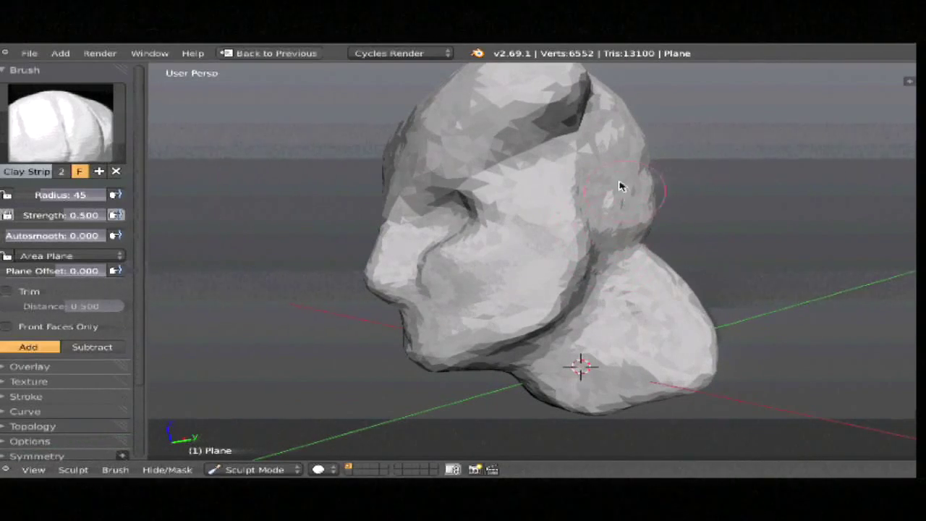
middle_click_drag(653, 224, 653, 174)
mouse_move(643, 241)
left_mouse_down()
mouse_move(654, 203)
mouse_move(584, 184)
mouse_move(641, 176)
mouse_move(649, 215)
mouse_move(597, 257)
mouse_move(636, 234)
mouse_move(653, 192)
mouse_move(602, 176)
mouse_move(629, 176)
left_mouse_up()
Step: Paint a curved ear shape on the side of the head with the Mask brush at radius 21 and invert the mask
key("m")
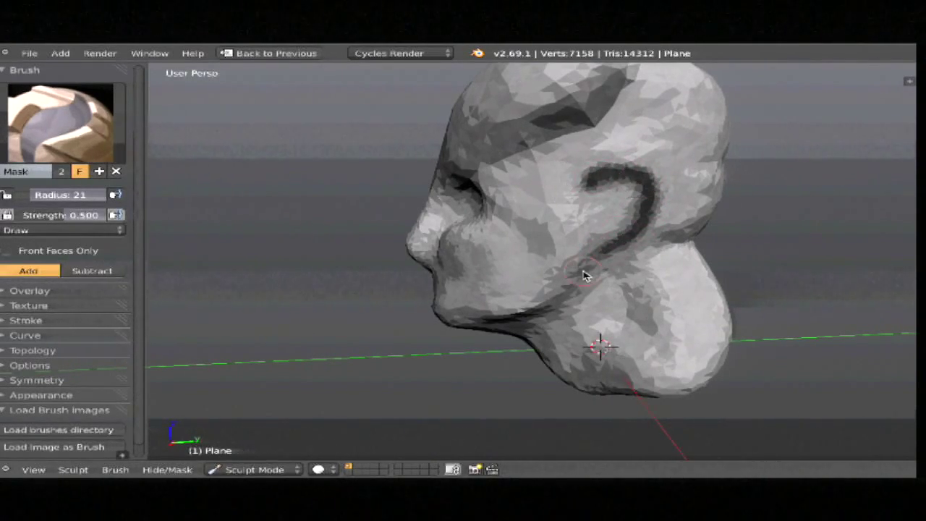
key("ctrl+i")
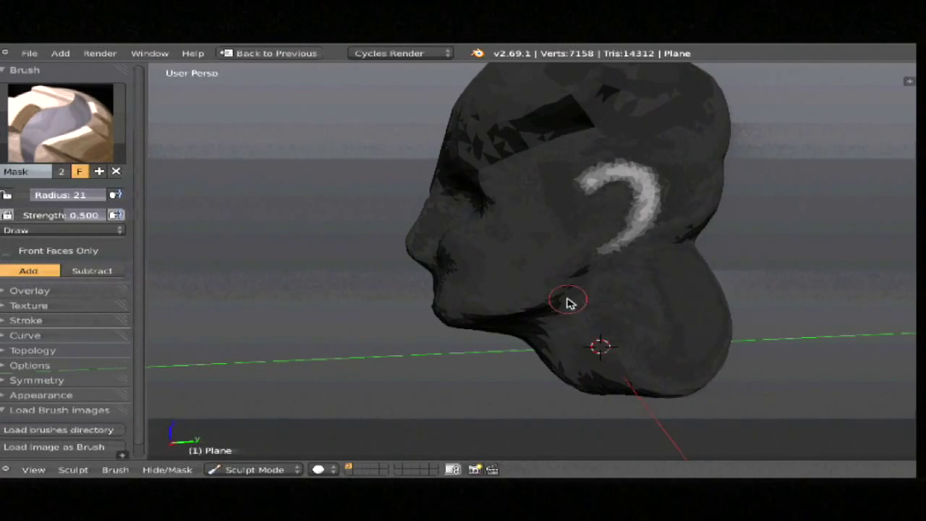
scroll(666, 256, "down", 3)
middle_click_drag(665, 256, 737, 225)
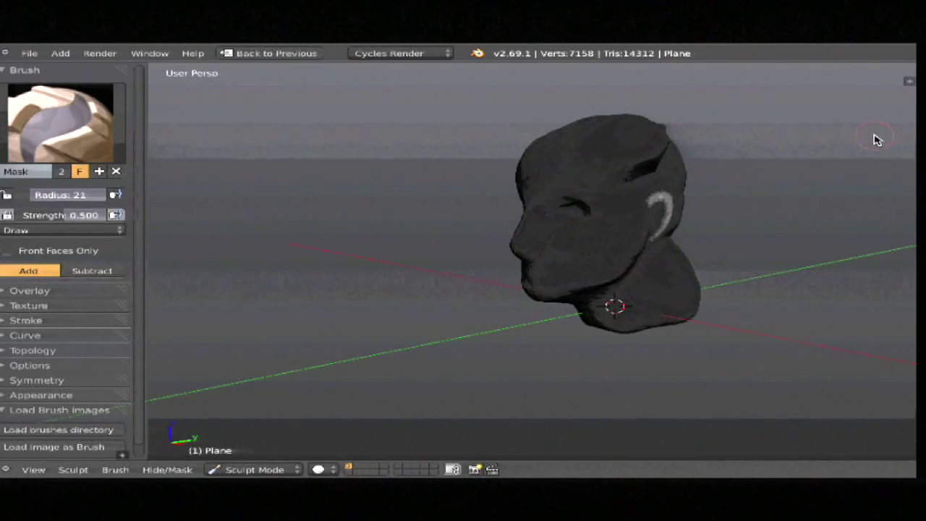
Step: Show the dynamic topology settings and clear the mask from the head
left_click(33, 351)
key("w")
key("q")
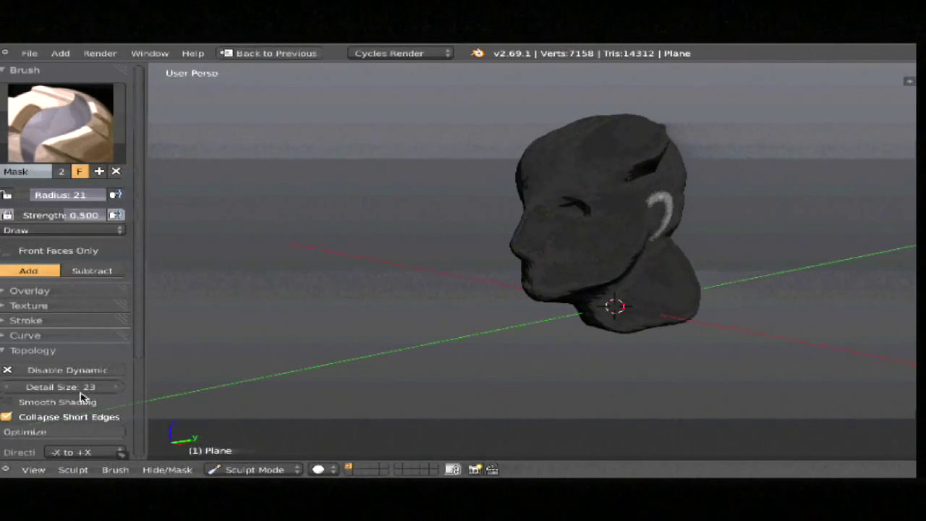
middle_click_drag(440, 304, 539, 275)
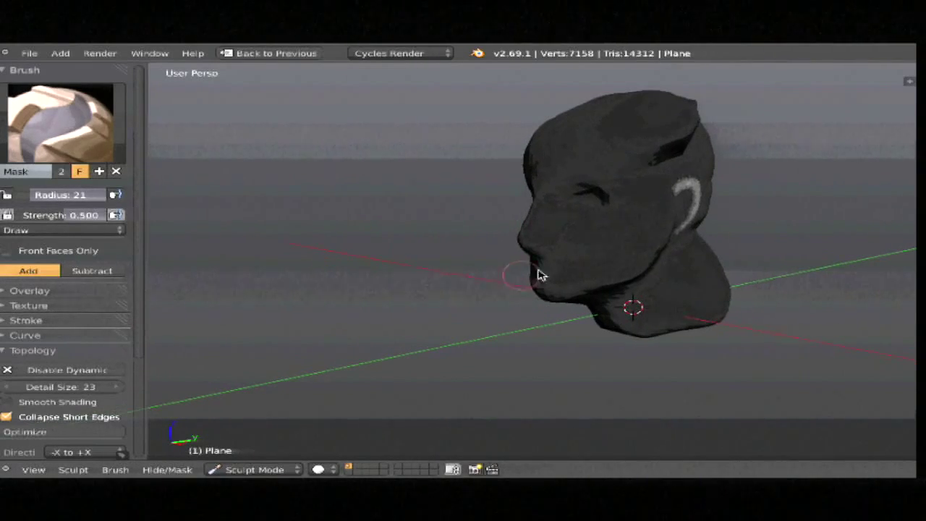
middle_click_drag(645, 261, 556, 283, "shift")
scroll(554, 281, "up", 1)
key("alt+m")
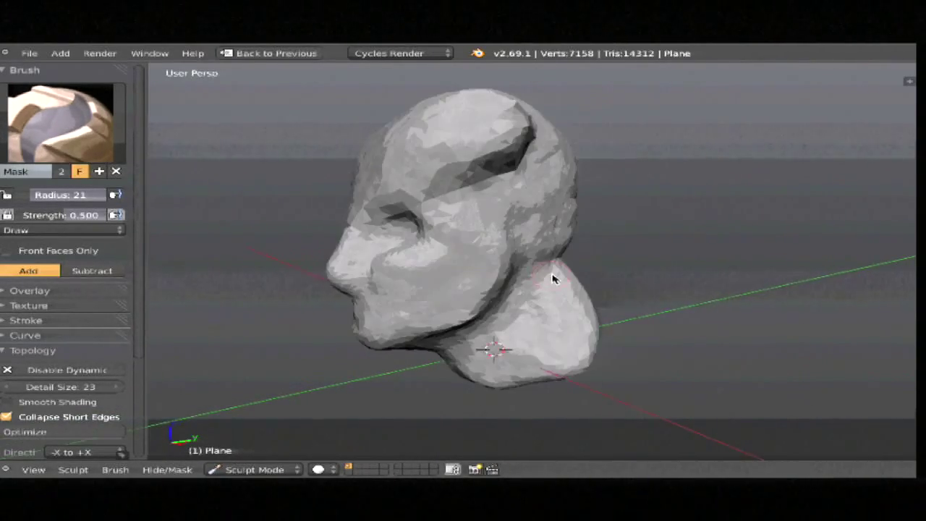
Step: Select Clay Strips at radius 21 and add finely detailed strokes to the face from a close-up view
mouse_move(473, 275)
middle_mouse_down()
mouse_move(490, 289)
mouse_move(450, 314)
mouse_move(526, 275)
mouse_move(468, 283)
middle_mouse_up()
scroll(468, 275, "up", 6)
key("4")
left_click_drag(401, 184, 423, 186)
Step: Stroke over the detailed cheek and nose areas with Clay Strips from a wider view to coarsen the mesh
scroll(653, 193, "down", 6)
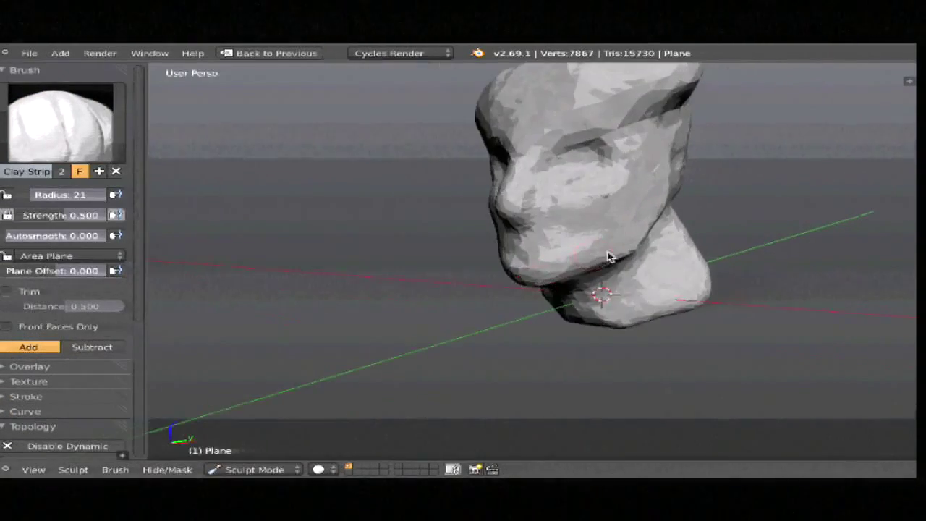
scroll(615, 211, "up", 2)
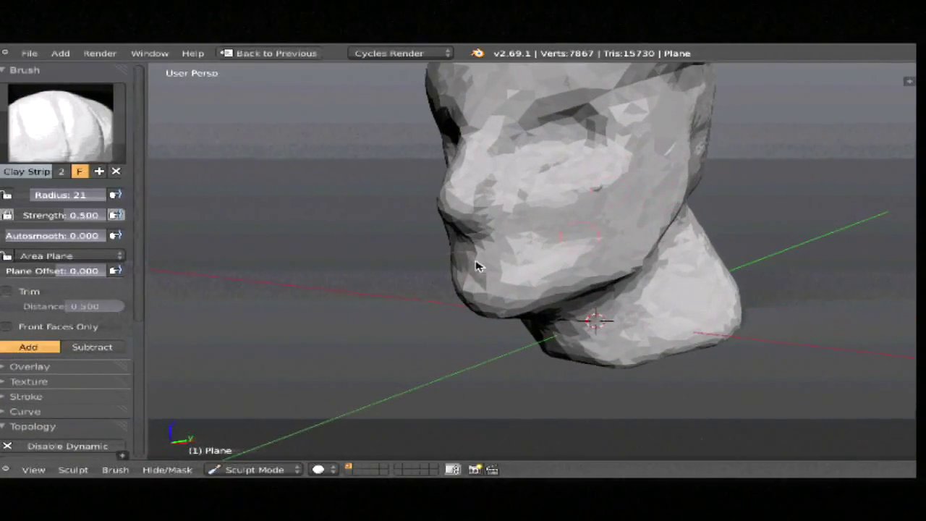
scroll(79, 365, "down", 3)
scroll(83, 365, "down", 1)
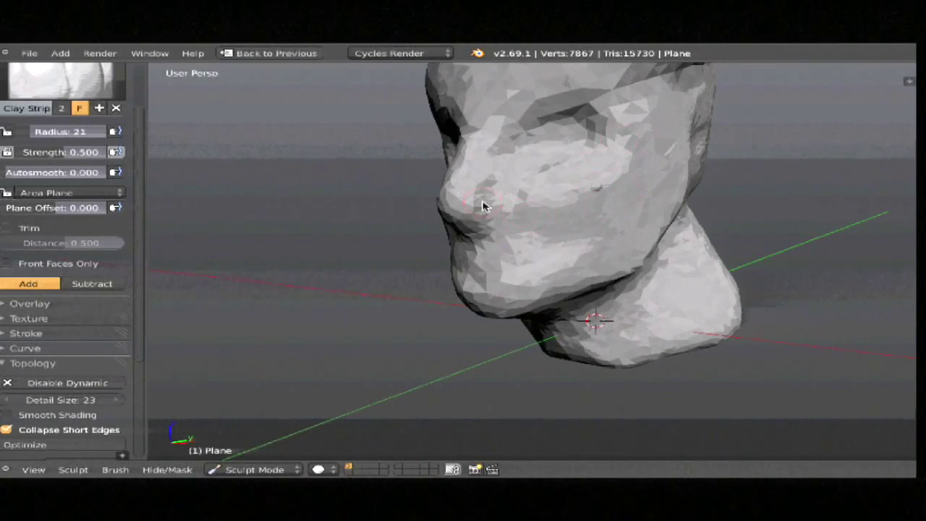
left_click_drag(591, 206, 548, 199)
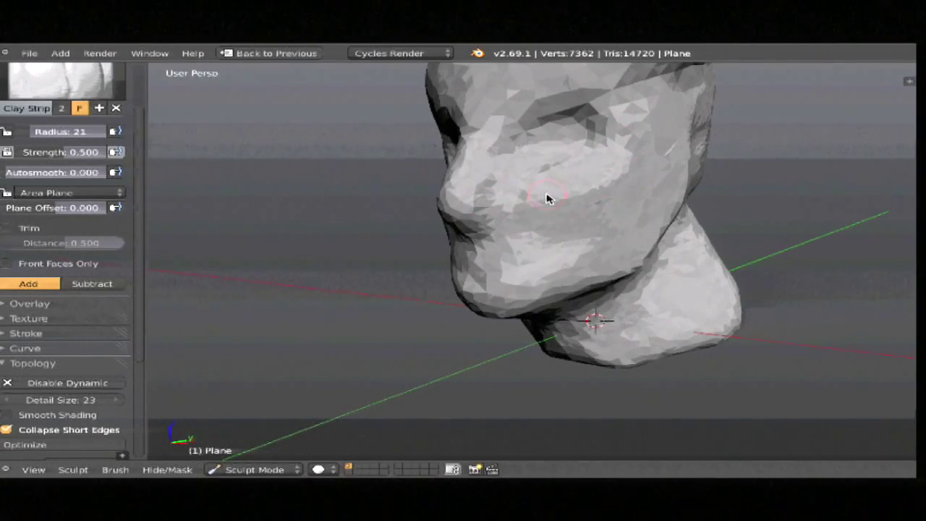
Step: Try a Clay Strips stroke on the upper side of the head from far away and undo it
scroll(621, 200, "down", 4)
middle_click_drag(621, 200, 665, 187)
scroll(630, 186, "down", 2)
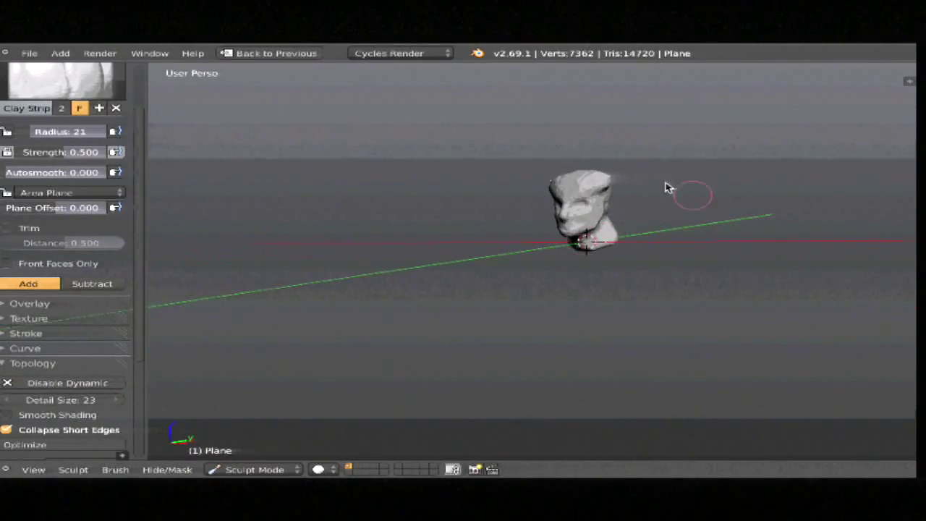
left_click(604, 182)
scroll(693, 256, "up", 1)
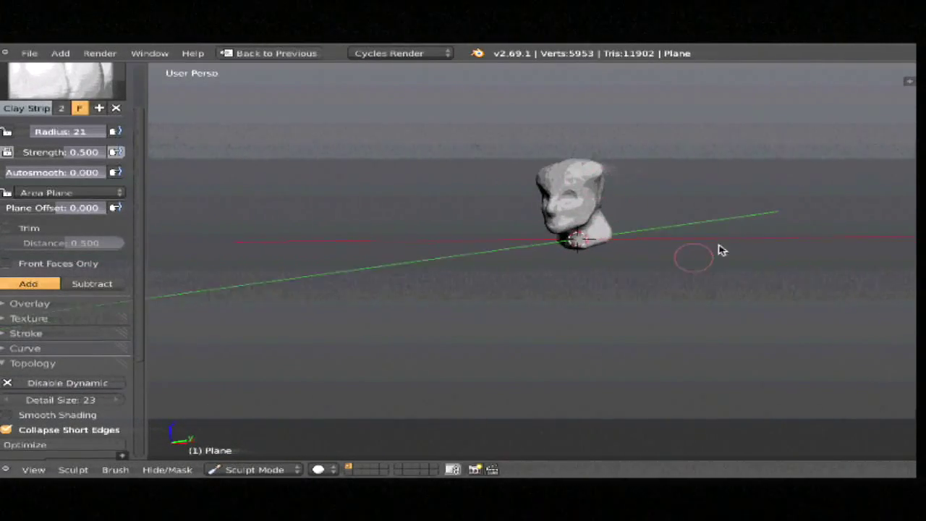
key("ctrl+z")
Step: Pull the upper corners of the head out into long horns with the Snake Hook brush at radius 142
mouse_move(680, 200)
middle_mouse_down()
mouse_move(593, 303)
mouse_move(583, 289)
mouse_move(594, 275)
mouse_move(620, 278)
middle_mouse_up()
scroll(583, 289, "up", 1)
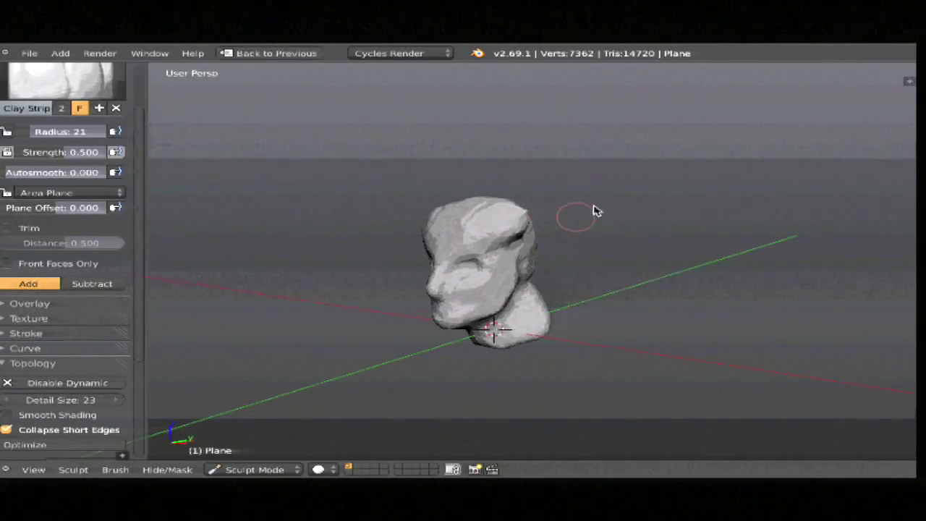
middle_click_drag(589, 222, 625, 262)
scroll(593, 244, "up", 2)
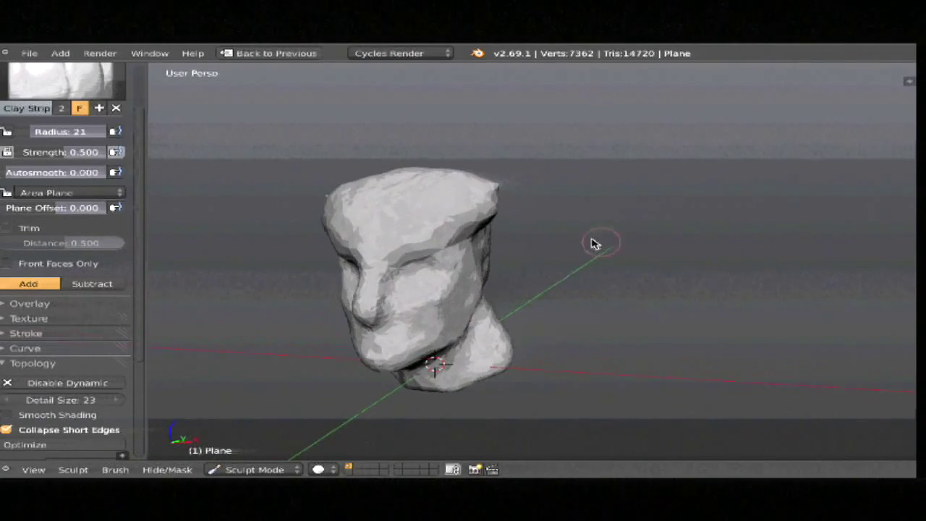
middle_click_drag(507, 242, 551, 180)
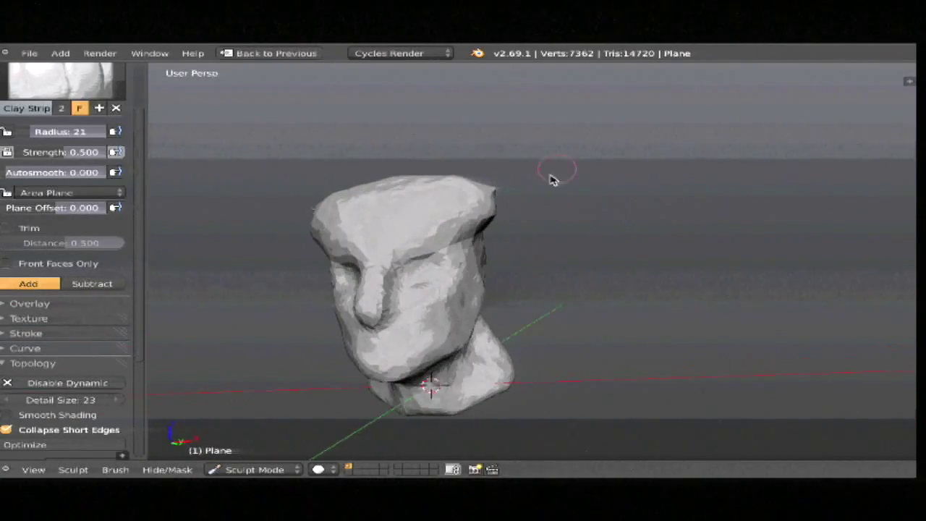
key("k")
key("f")
left_click(493, 190)
mouse_move(492, 191)
left_mouse_down()
mouse_move(636, 122)
mouse_move(699, 224)
left_mouse_up()
middle_click_drag(699, 224, 606, 262)
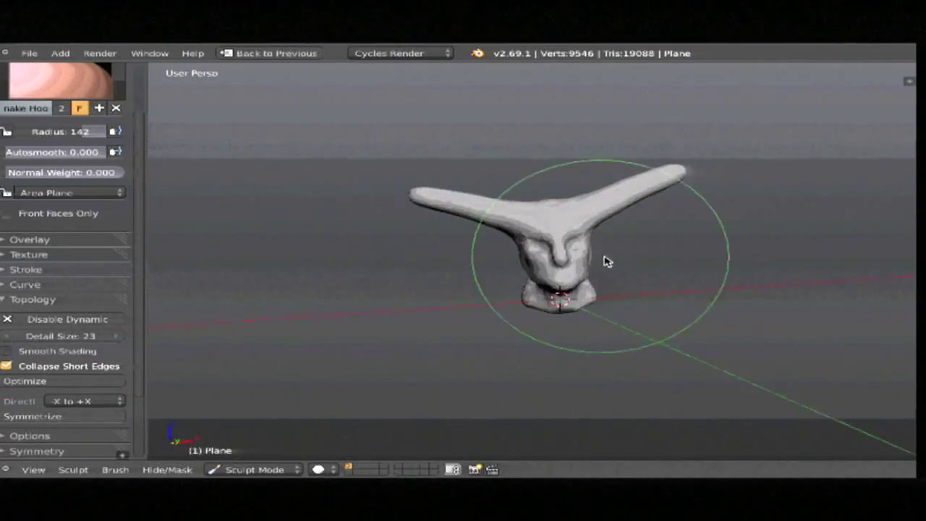
Step: Switch to the front orthographic view and select the Blob brush
key("KP_1")
key("KP_5")
scroll(678, 239, "up", 4)
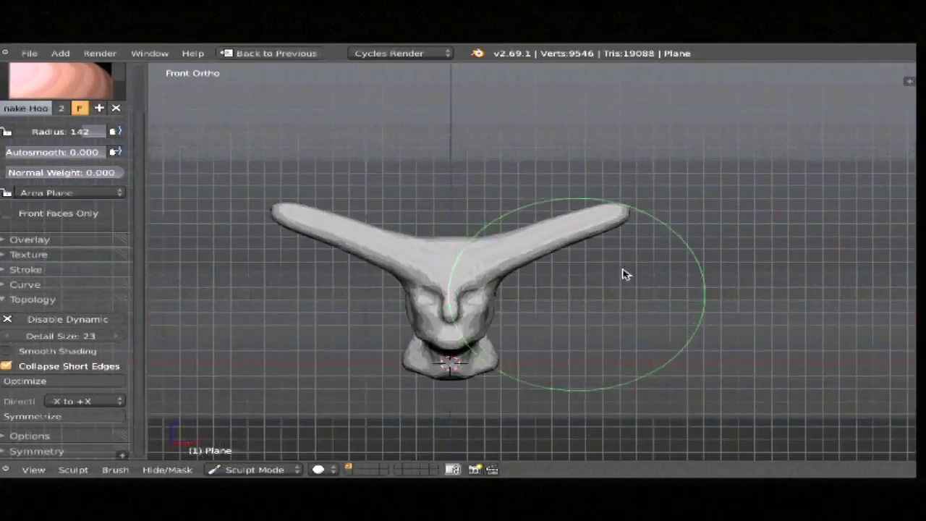
scroll(627, 273, "up", 2)
scroll(463, 285, "up", 2)
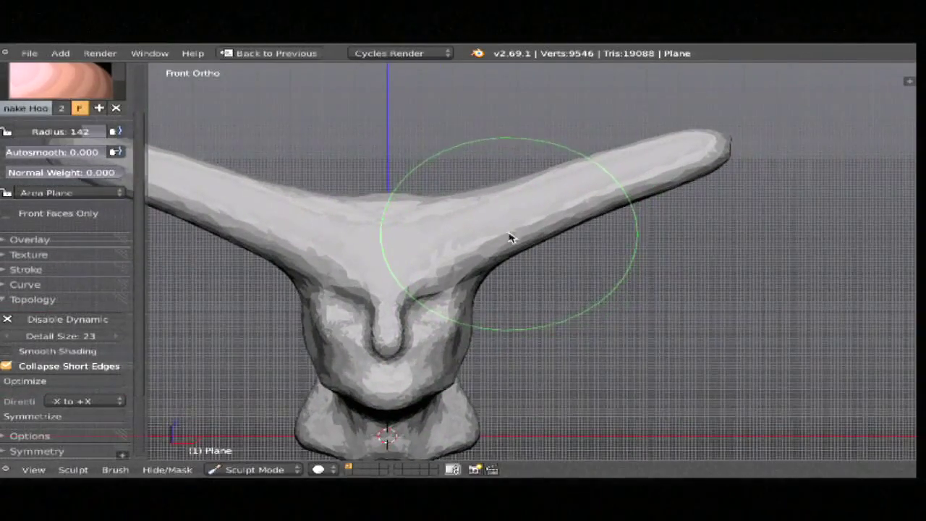
left_click(87, 81)
left_click(109, 134)
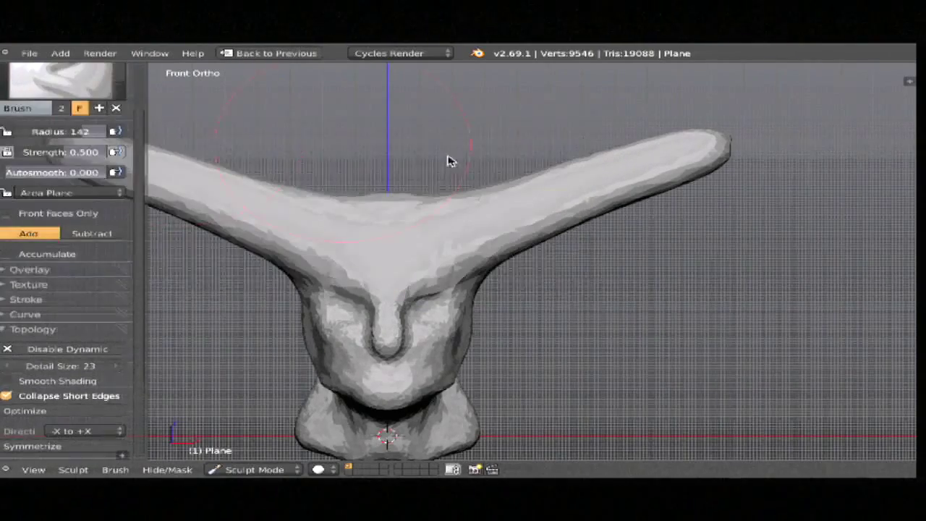
left_click(61, 79)
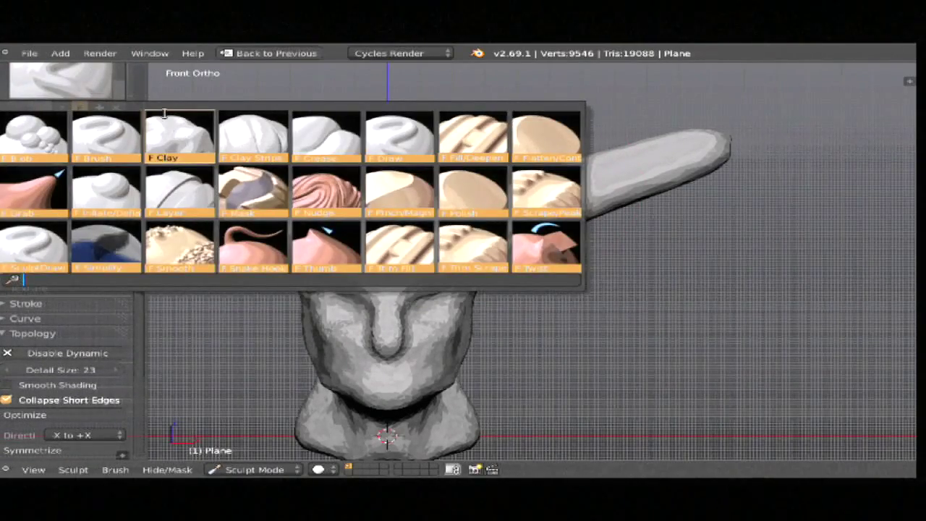
type("b")
left_click(45, 138)
Step: Set the Blob brush radius to 46 and add a rounded bump on each side of the forehead
mouse_move(472, 235)
middle_mouse_down()
mouse_move(482, 271)
mouse_move(470, 264)
middle_mouse_up()
key("f")
left_click(403, 265)
mouse_move(423, 202)
left_mouse_down()
mouse_move(428, 243)
mouse_move(449, 264)
left_mouse_up()
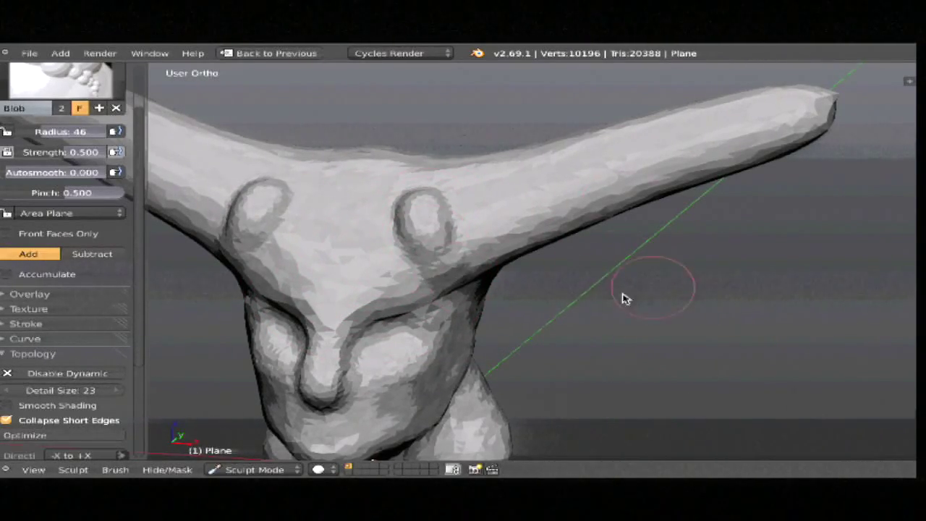
Step: Try a short Clay Strips stroke on the horn from farther away and undo it
scroll(625, 299, "down", 5)
middle_click_drag(626, 298, 541, 335)
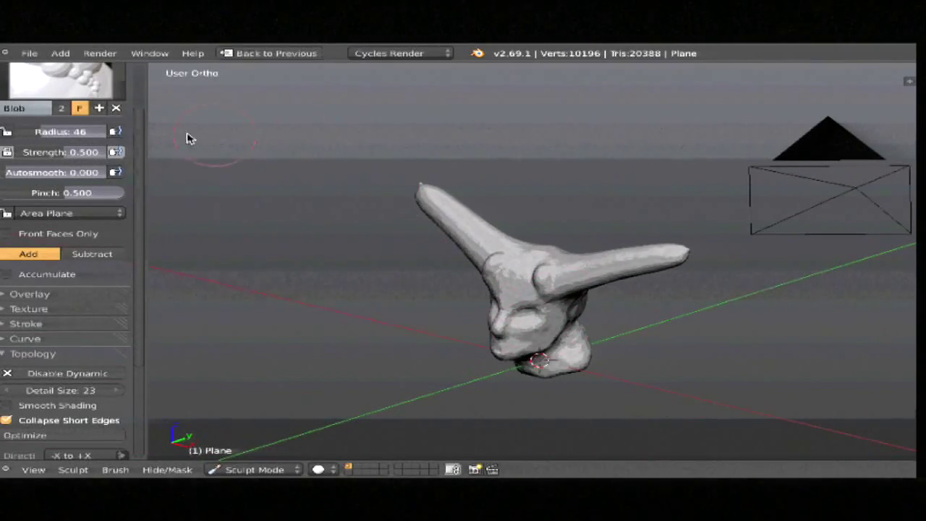
left_click(73, 94)
scroll(683, 306, "down", 3)
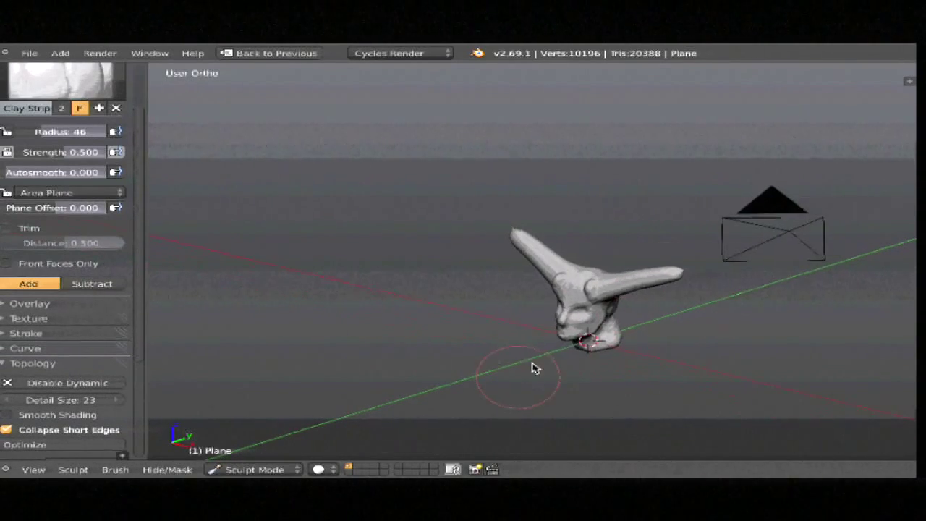
mouse_move(669, 299)
left_mouse_down()
mouse_move(616, 272)
mouse_move(658, 277)
mouse_move(678, 294)
left_mouse_up()
key("ctrl+z")
Step: Leave sculpting for Object Mode and view the horned head in the front orthographic view
key("KP_1")
key("KP_5")
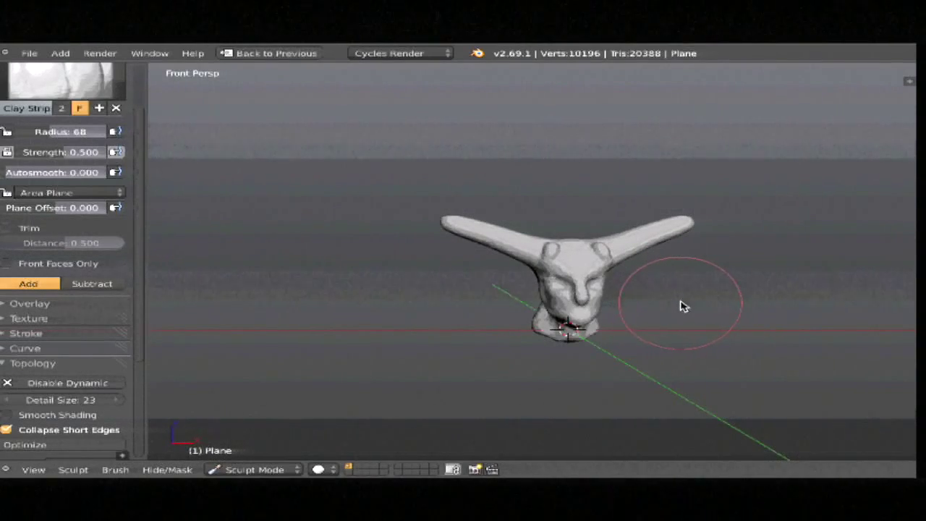
key("shift+q")
left_click(680, 326)
key("ctrl+Tab")
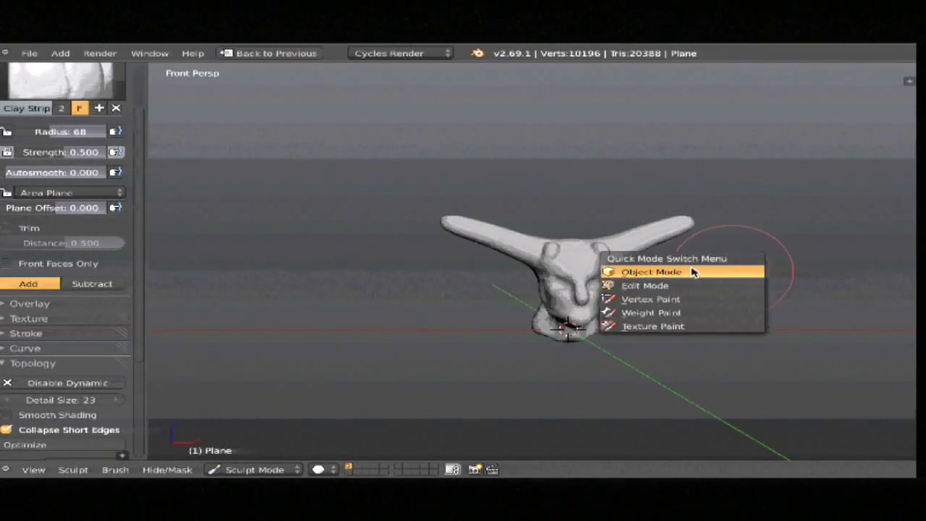
left_click(692, 269)
key("KP_5")
scroll(674, 281, "up", 2)
Step: Add a mesh cube and move it up over the horn on the +X side
key("shift+a")
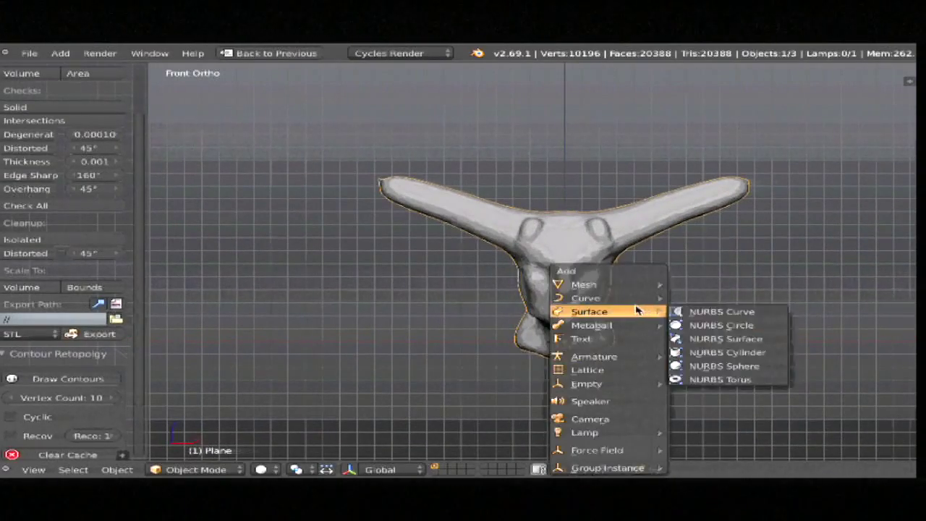
mouse_move(647, 284)
left_click(717, 298)
key("g")
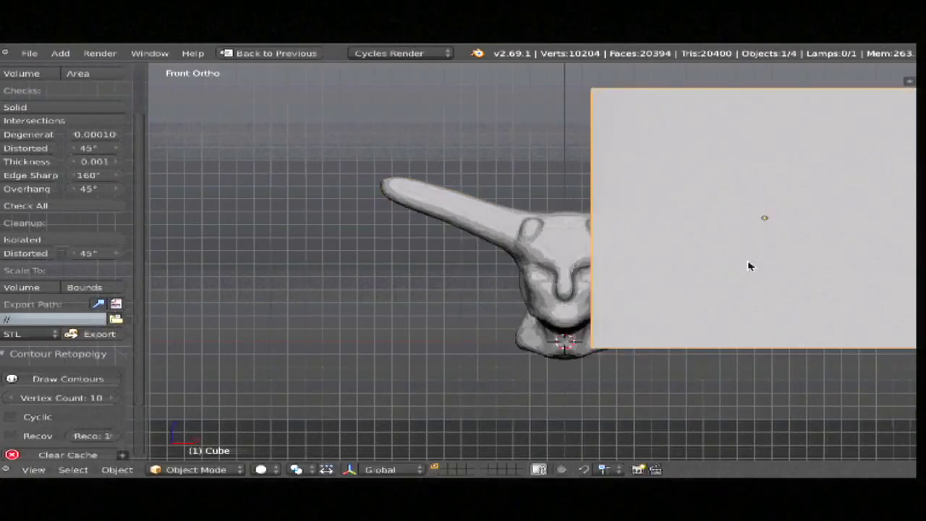
key("z")
left_click(786, 262)
Step: Rotate, scale and reposition the cube so it encloses the whole horn on the +X side
key("r")
left_click(757, 321)
key("s")
left_click(767, 267)
key("g")
left_click(672, 310)
key("z")
scroll(653, 324, "up", 2)
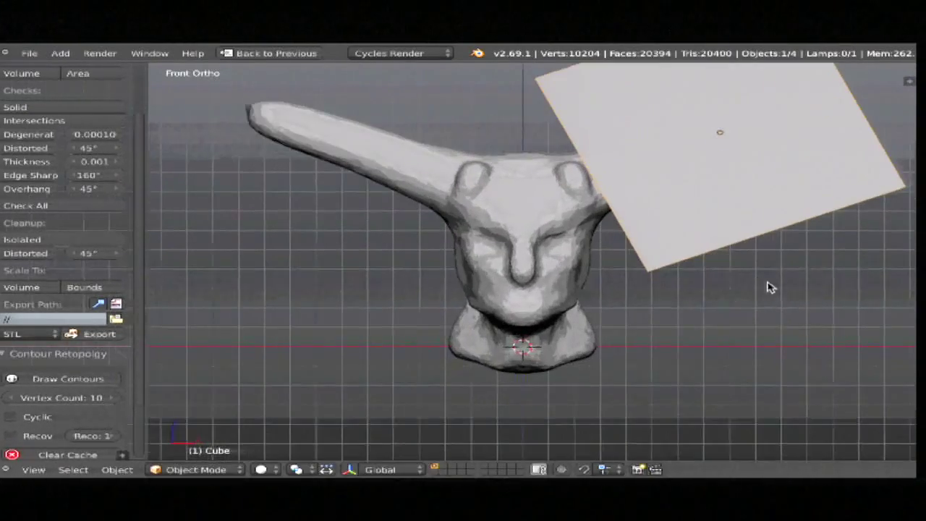
key("g")
left_click(748, 318)
key("KP_3")
middle_click_drag(714, 297, 548, 233)
Step: Select the head together with the cube and add a smart Boolean modifier that subtracts the cube
key("KP_1")
key("z")
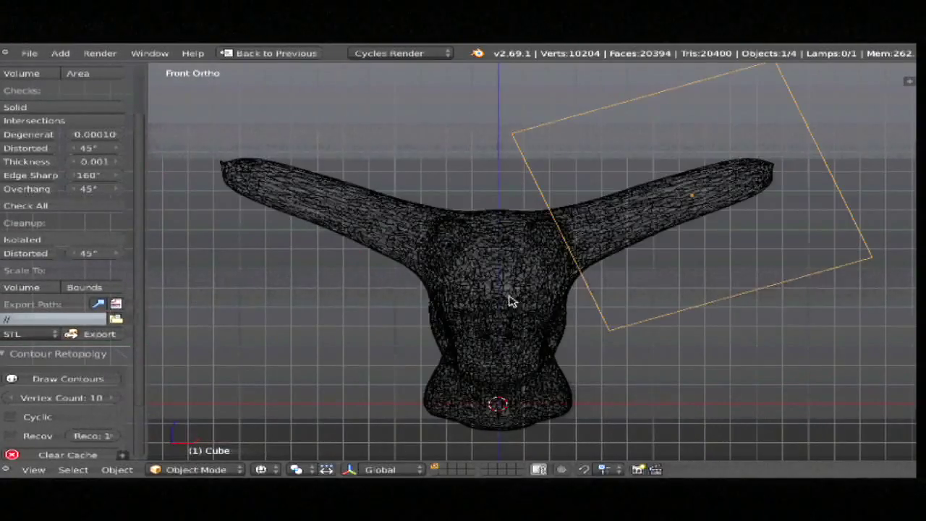
right_click(556, 289, "shift")
key("w")
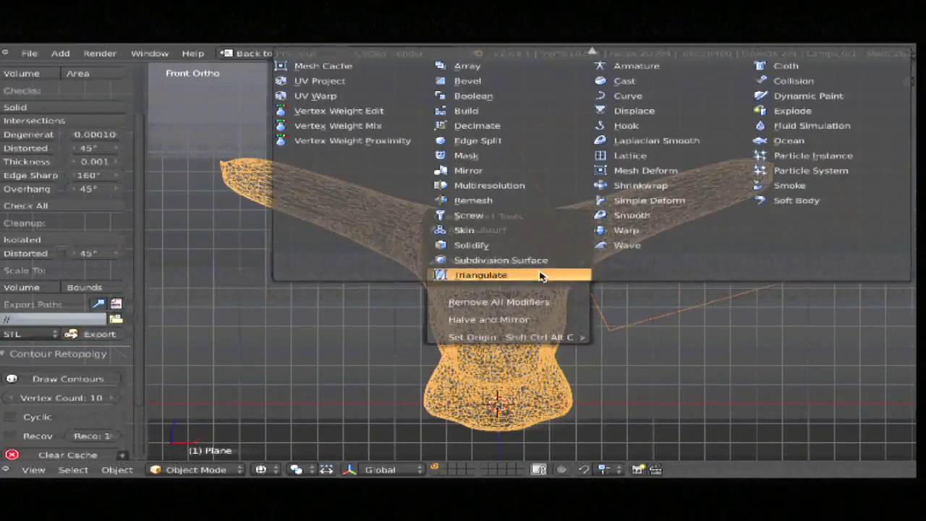
mouse_move(526, 265)
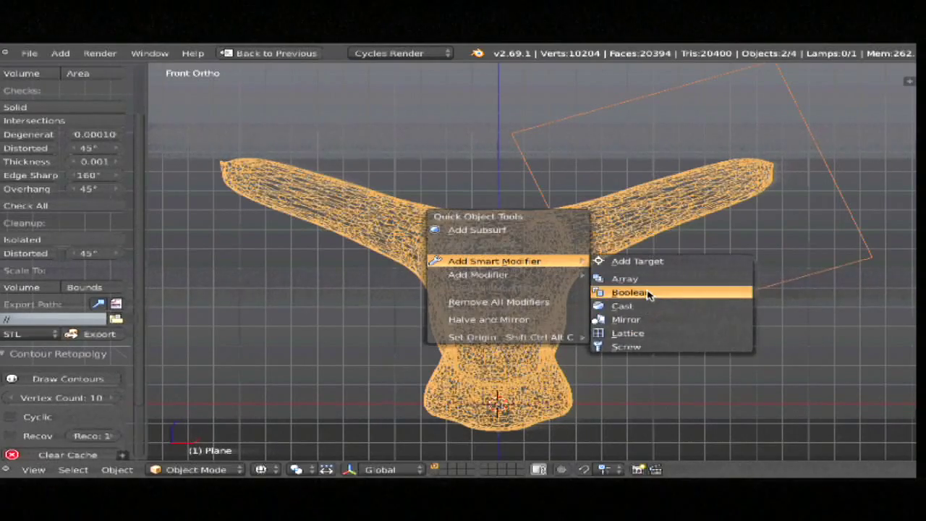
left_click(635, 292)
key("ctrl+Up")
key("z")
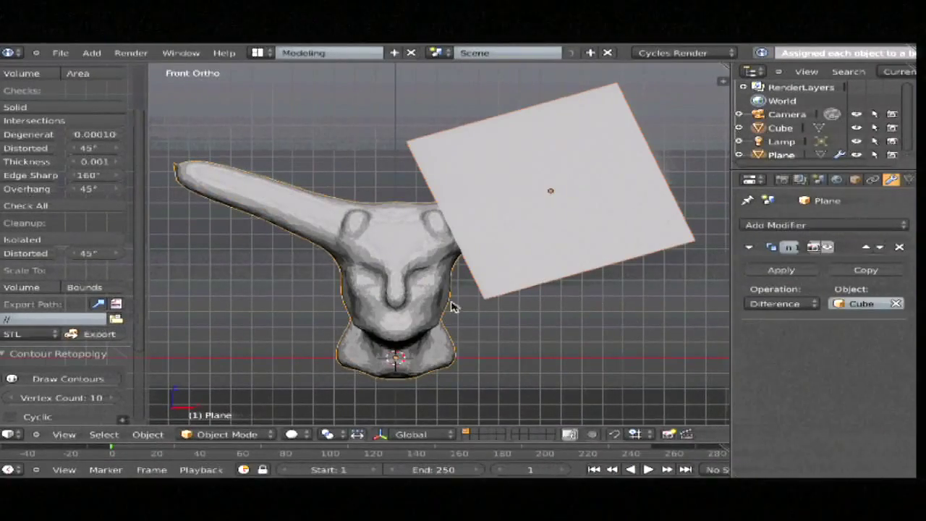
Step: Apply all modifiers on the head and delete the cutter cube
key("w")
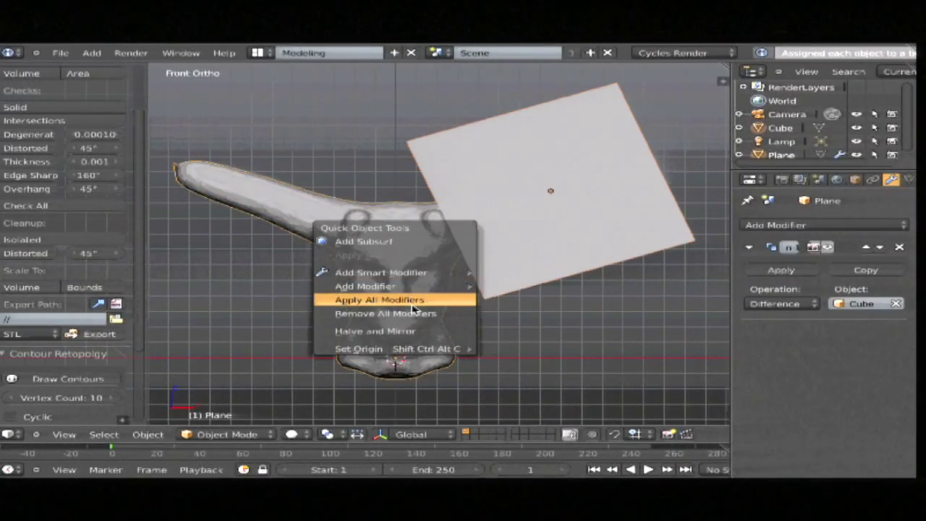
left_click(413, 308)
right_click(600, 236)
key("x")
left_click(593, 239)
Step: Select the head, return it to Sculpt Mode and enable dynamic topology
right_click(431, 238)
key("ctrl+Tab")
left_click(397, 257)
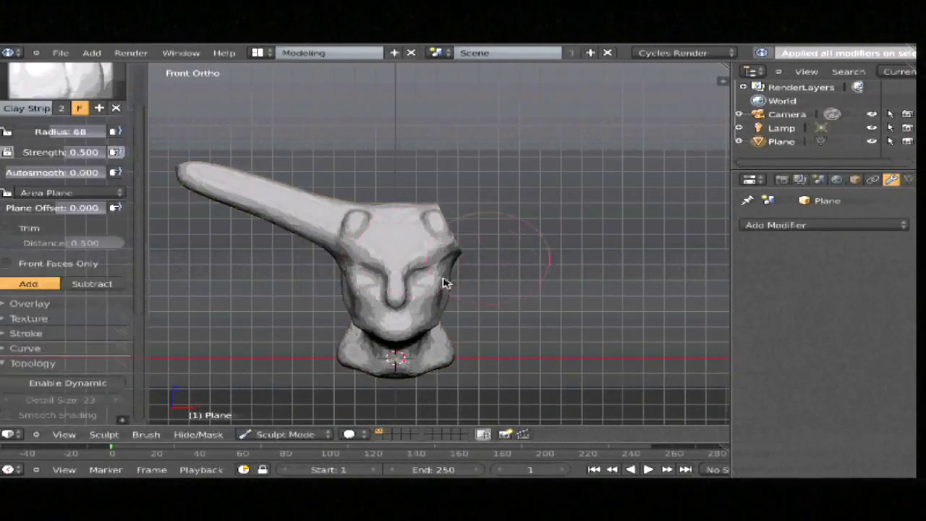
left_click(68, 383)
Step: Symmetrize the head from +X to -X so the remaining horn is removed
scroll(65, 325, "down", 6)
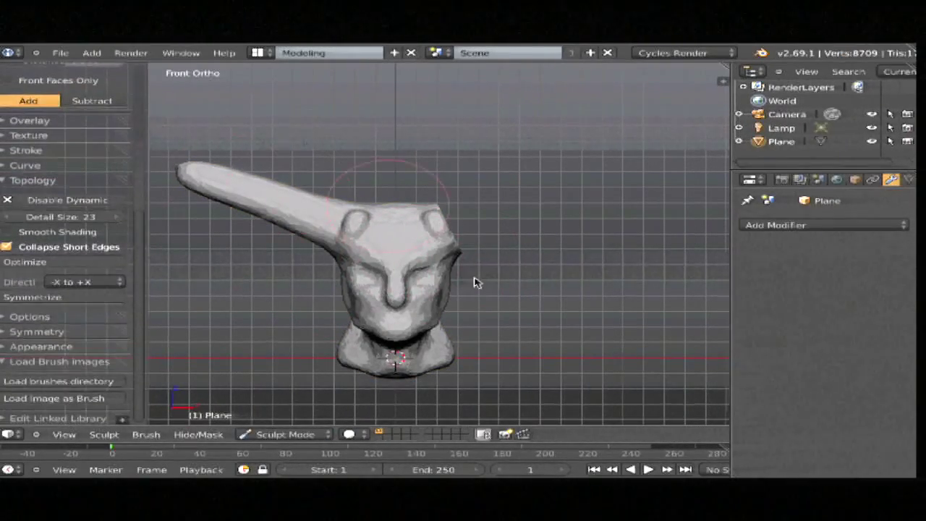
left_click(82, 283)
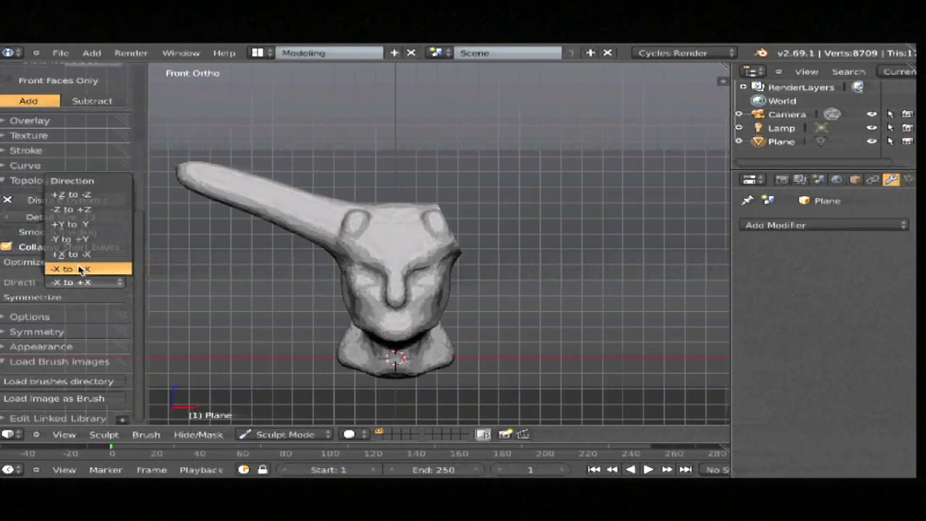
left_click(78, 255)
left_click(63, 297)
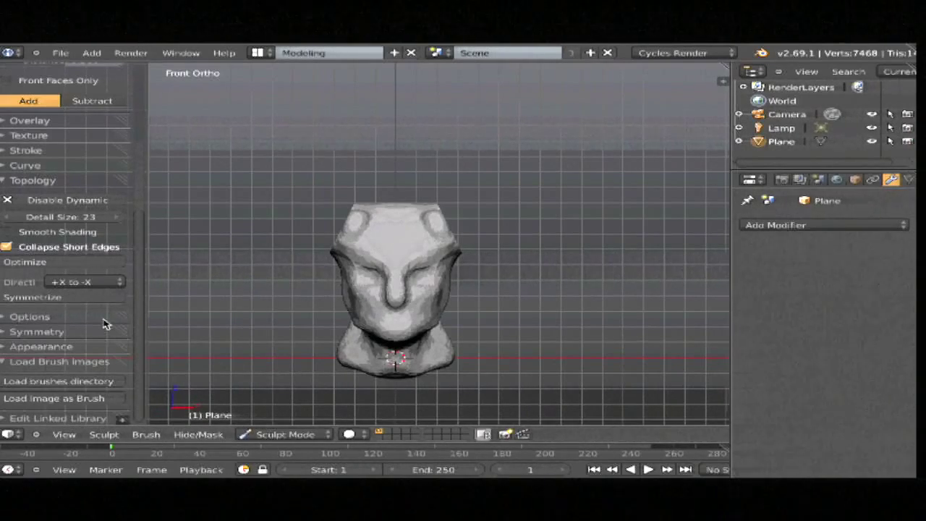
Step: Select the Clay Strips brush in perspective view and stroke across the flat cut on the side of the head
mouse_move(463, 234)
middle_mouse_down()
mouse_move(413, 262)
mouse_move(385, 262)
middle_mouse_up()
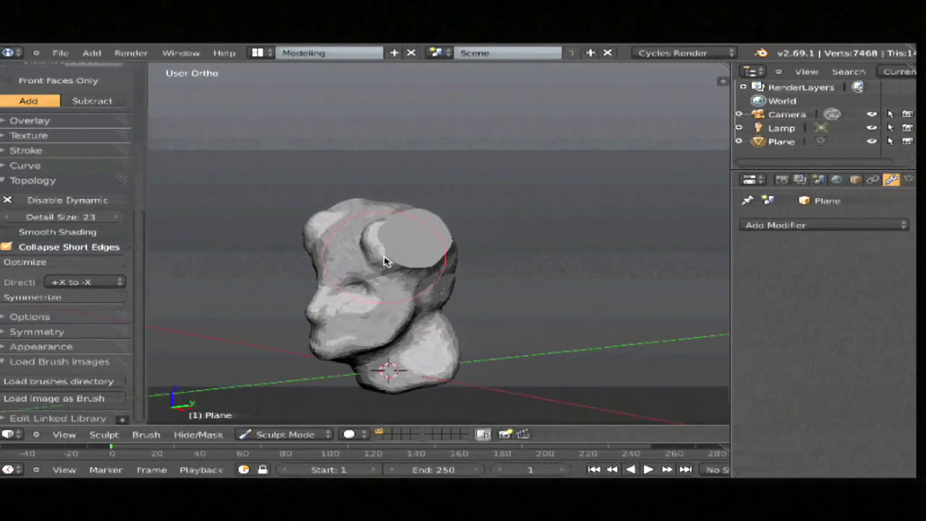
key("KP_1")
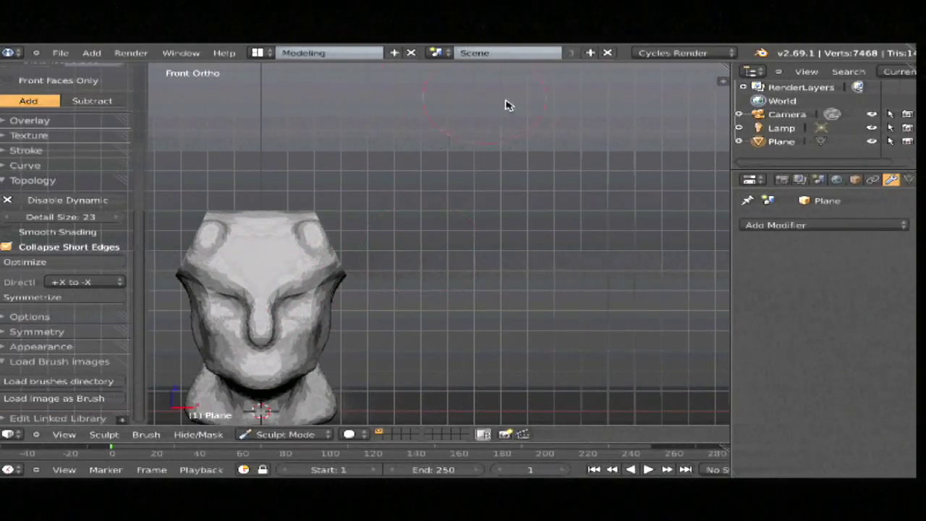
middle_click_drag(384, 226, 441, 209, "shift")
mouse_move(441, 209)
middle_mouse_down("ctrl")
mouse_move(500, 200)
mouse_move(407, 253)
mouse_move(562, 233)
mouse_move(482, 263)
mouse_move(492, 253)
middle_mouse_up("ctrl")
key("KP_5")
scroll(91, 166, "up", 10)
left_click(63, 84)
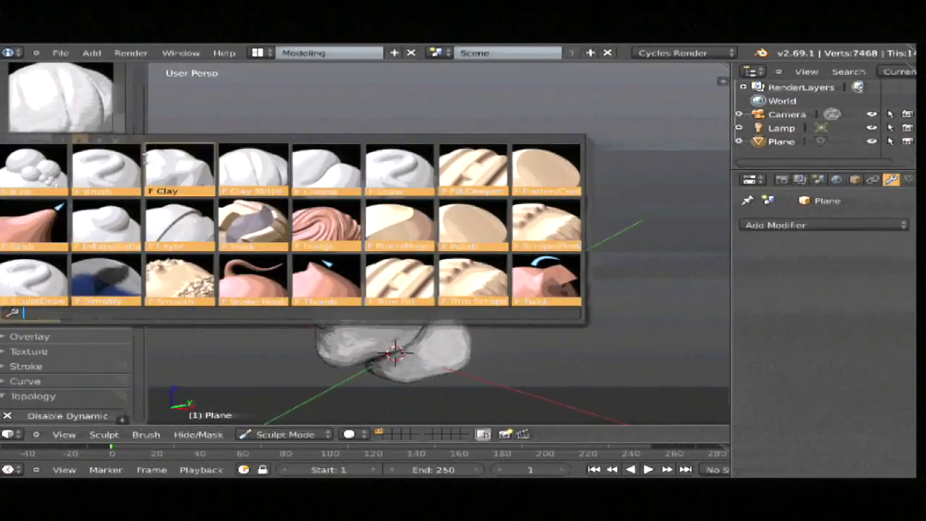
left_click(246, 174)
mouse_move(340, 207)
left_mouse_down()
mouse_move(429, 216)
mouse_move(417, 190)
mouse_move(422, 214)
mouse_move(462, 240)
mouse_move(453, 181)
mouse_move(435, 187)
left_mouse_up()
Step: Add another Clay Strips stroke over the flat cut and set the brush radius to 38
scroll(420, 215, "up", 1)
middle_click_drag(509, 247, 444, 239)
key("f")
left_click(456, 238)
mouse_move(482, 209)
left_mouse_down()
mouse_move(461, 198)
mouse_move(448, 224)
mouse_move(432, 219)
mouse_move(471, 215)
mouse_move(459, 207)
mouse_move(469, 242)
mouse_move(502, 239)
left_mouse_up()
key("f")
left_click(436, 209)
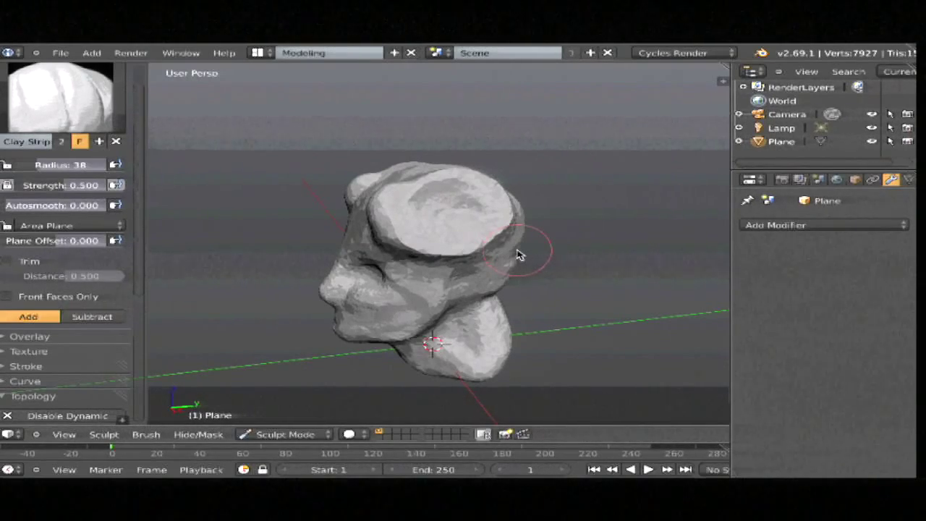
middle_click_drag(476, 258, 498, 269)
Step: Open 01_basemesh.blend from the recent files
key("shift+super+o")
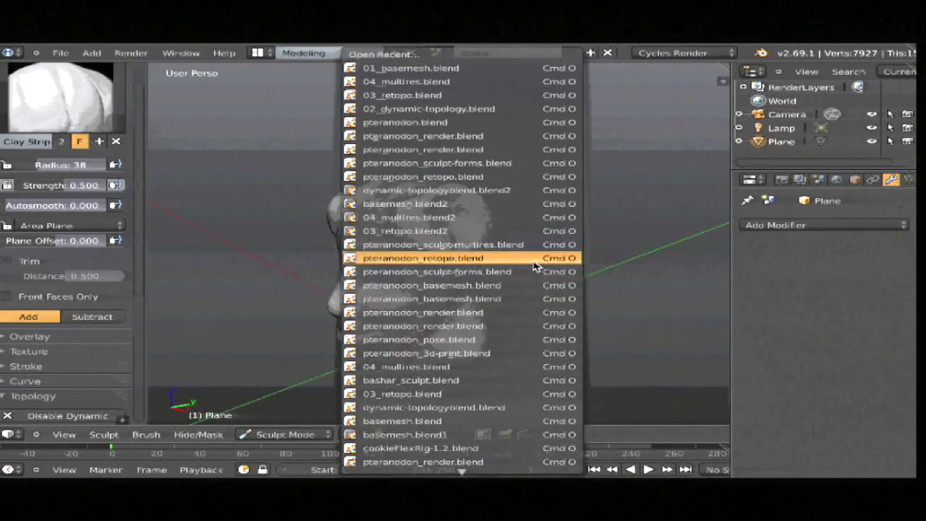
key("Up")
key("Up")
key("Up")
key("Up")
key("Up")
key("Up")
key("Up")
key("Up")
key("Up")
key("Up")
key("Up")
key("Up")
key("Up")
key("Up")
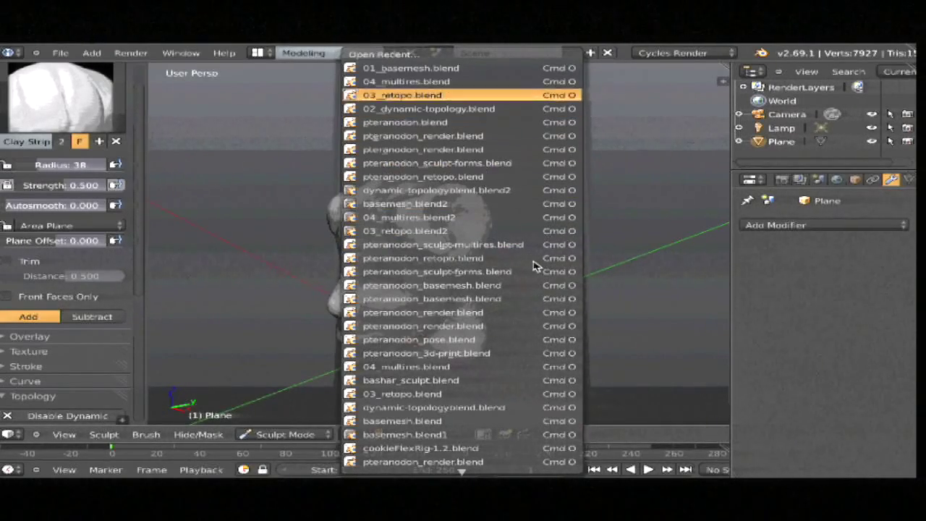
key("Return")
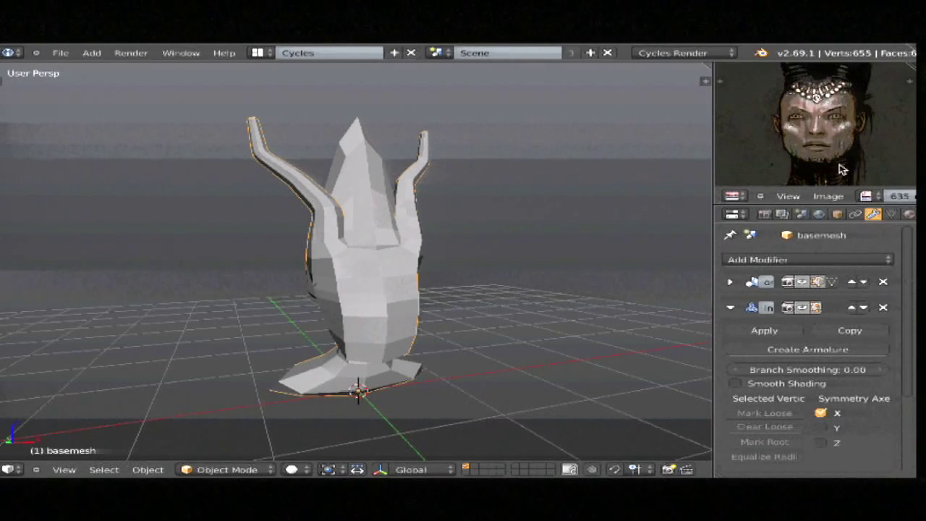
Step: Examine the horned character reference image and the base mesh's underlying structure in Edit Mode and wireframe
middle_click_drag(824, 146, 854, 141)
scroll(832, 141, "down", 5)
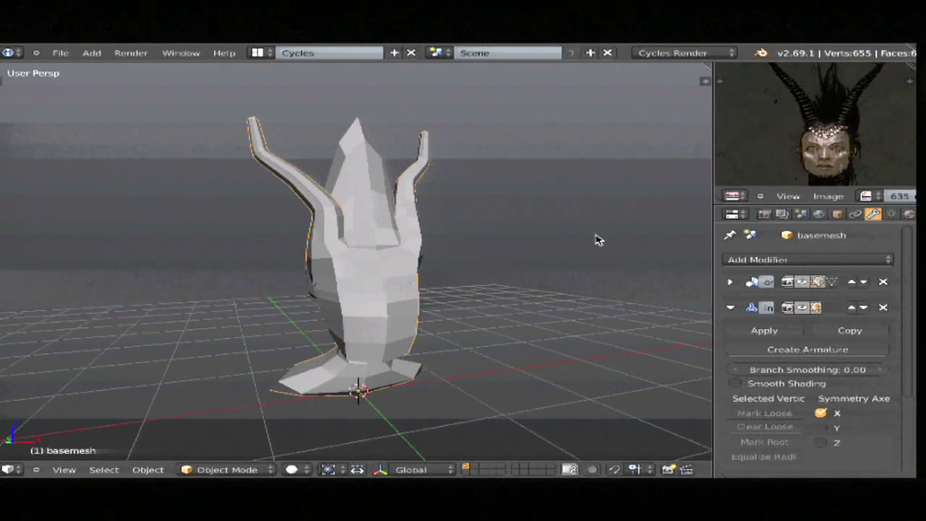
middle_click_drag(514, 282, 569, 275)
key("Tab")
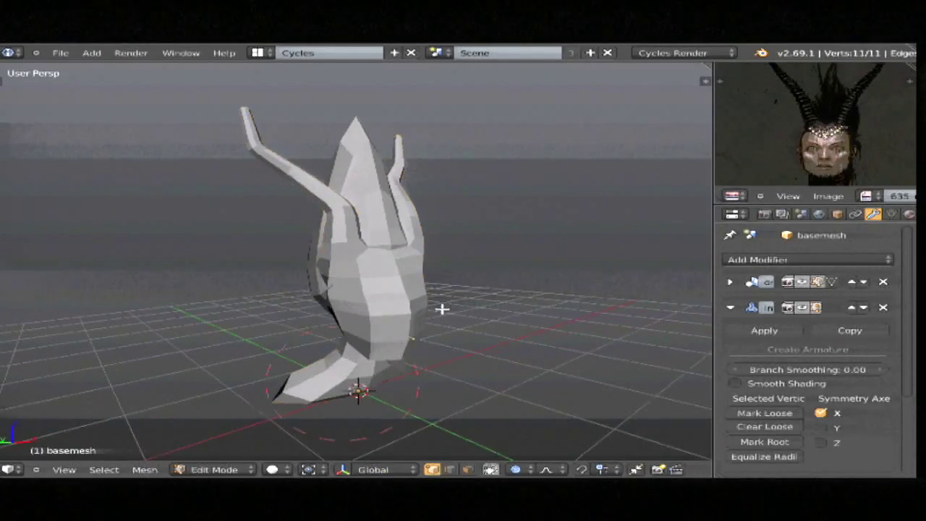
key("z")
middle_click_drag(510, 279, 470, 344)
mouse_move(552, 281)
middle_mouse_down()
mouse_move(482, 282)
mouse_move(554, 266)
middle_mouse_up()
key("z")
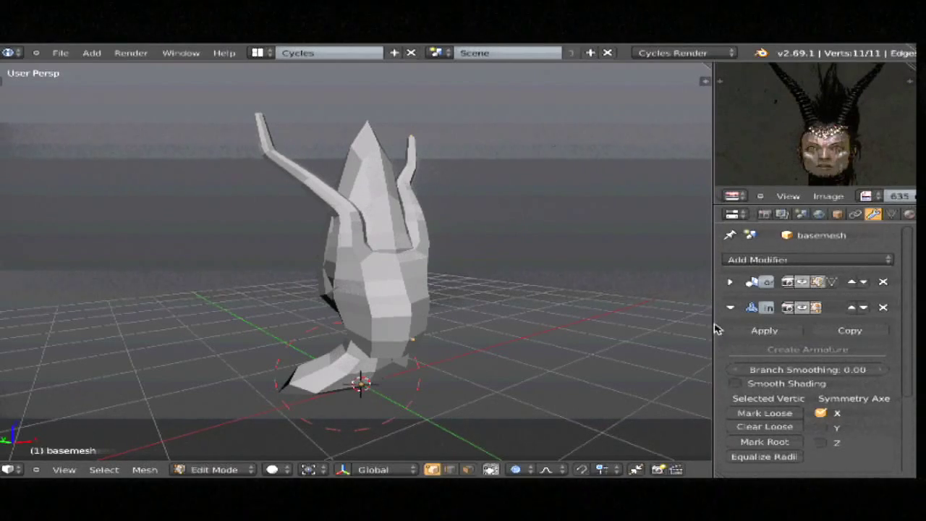
Step: Return to Object Mode and apply the base mesh's Mirror and Skin modifiers
left_click_drag(713, 325, 651, 338)
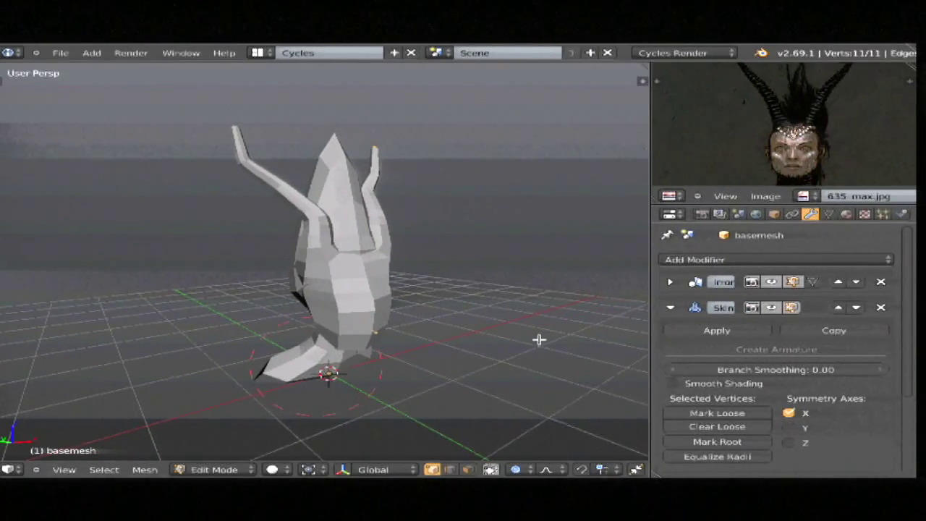
key("Tab")
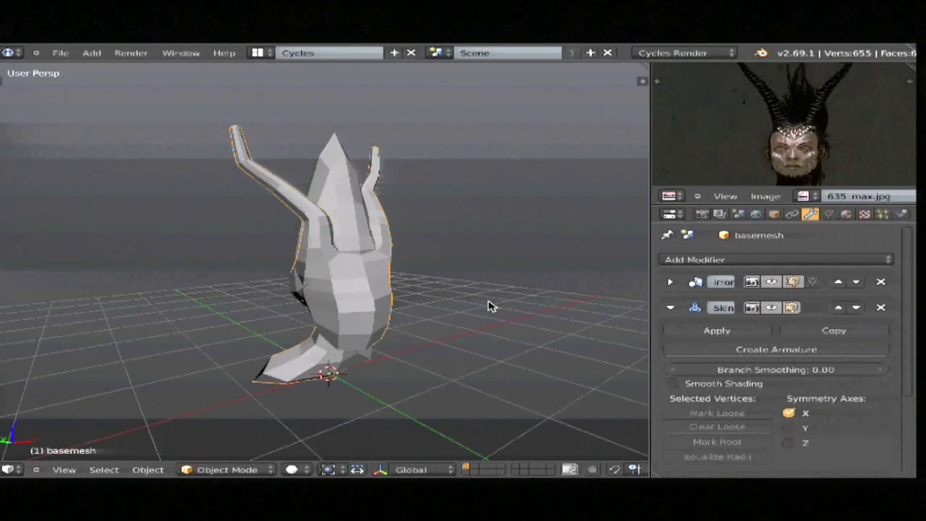
key("q")
mouse_move(449, 190)
middle_click_drag(512, 171, 492, 184, "shift")
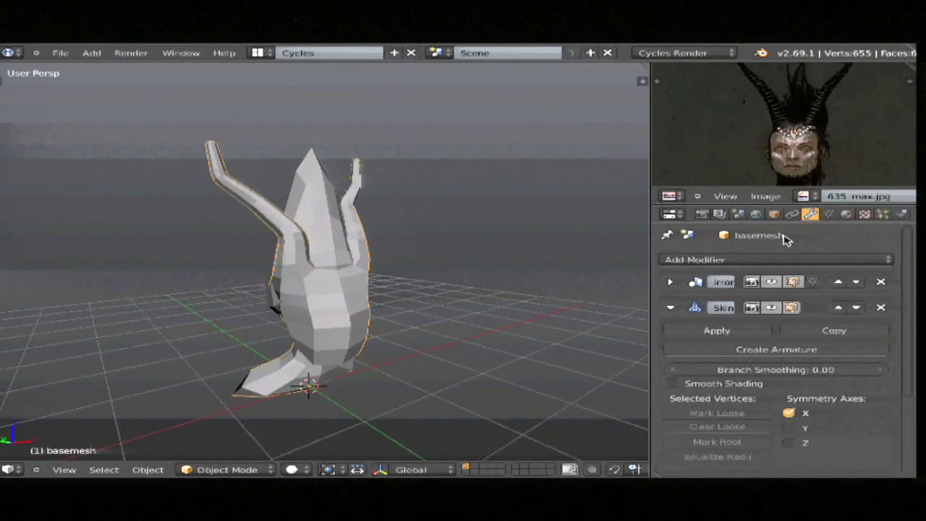
key("q")
left_click(511, 190)
middle_click_drag(585, 220, 497, 234)
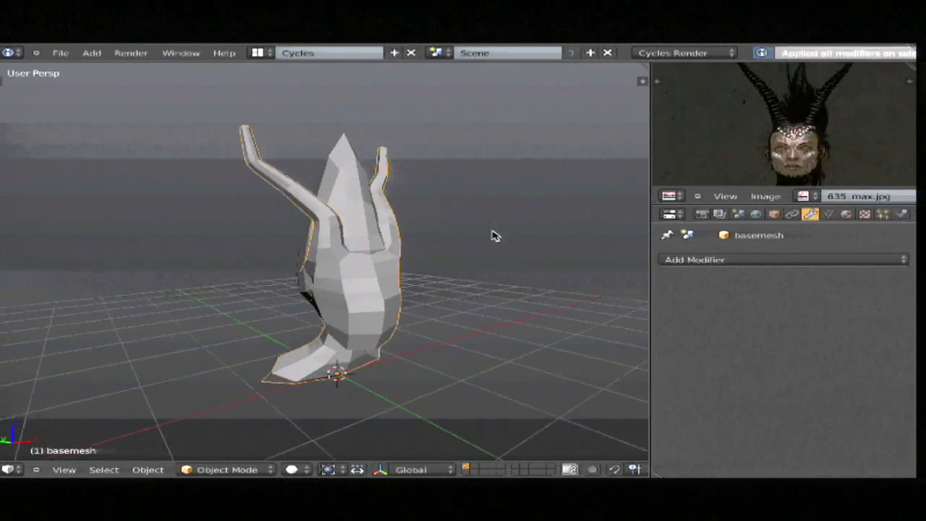
Step: Switch the base mesh to Sculpt Mode, with the sculpting tools shown and the 3D view maximized
key("ctrl+Tab")
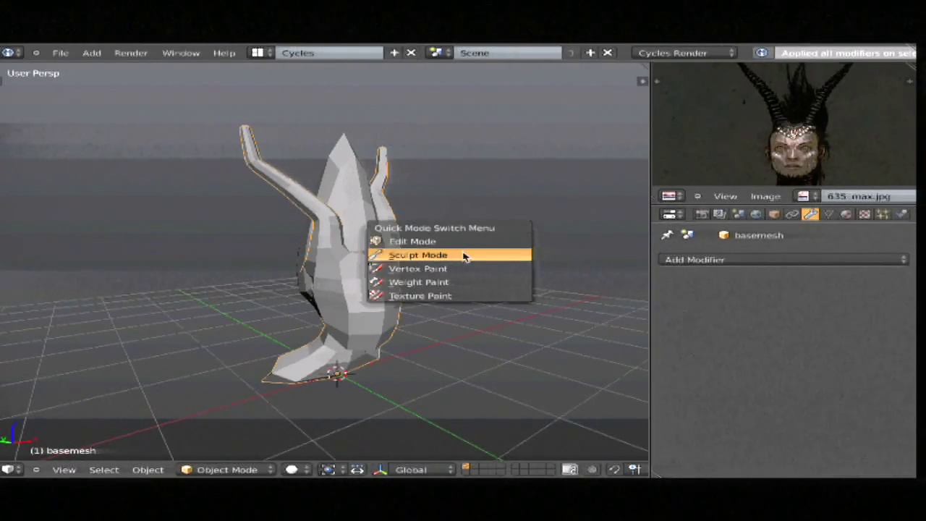
left_click(466, 254)
key("t")
key("ctrl+Up")
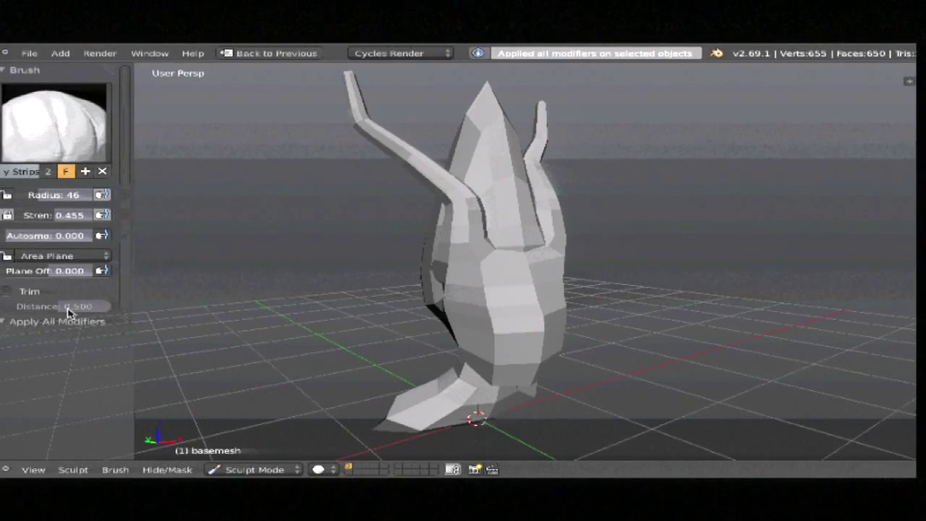
Step: Enable dynamic topology for the base mesh and set the detail size to 12
left_click_drag(74, 313, 95, 330)
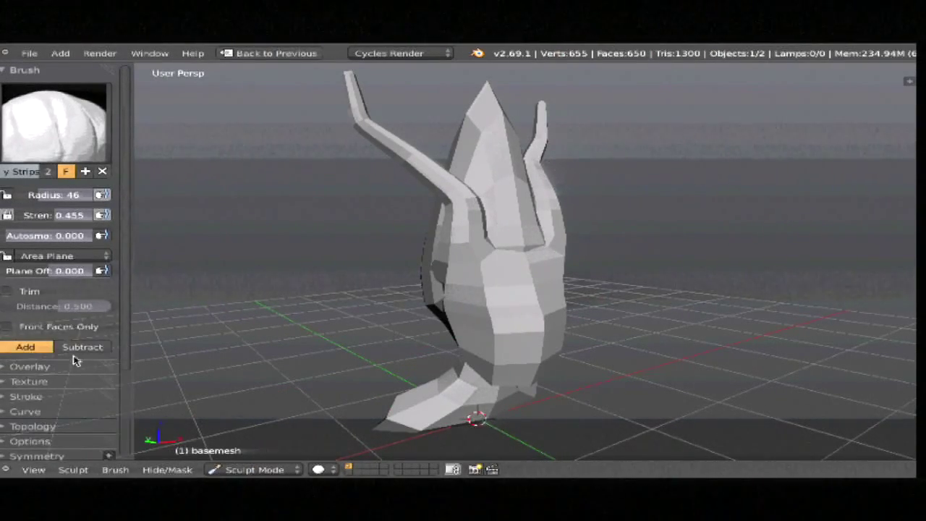
scroll(76, 361, "down", 4)
left_click(42, 313)
left_click(90, 334)
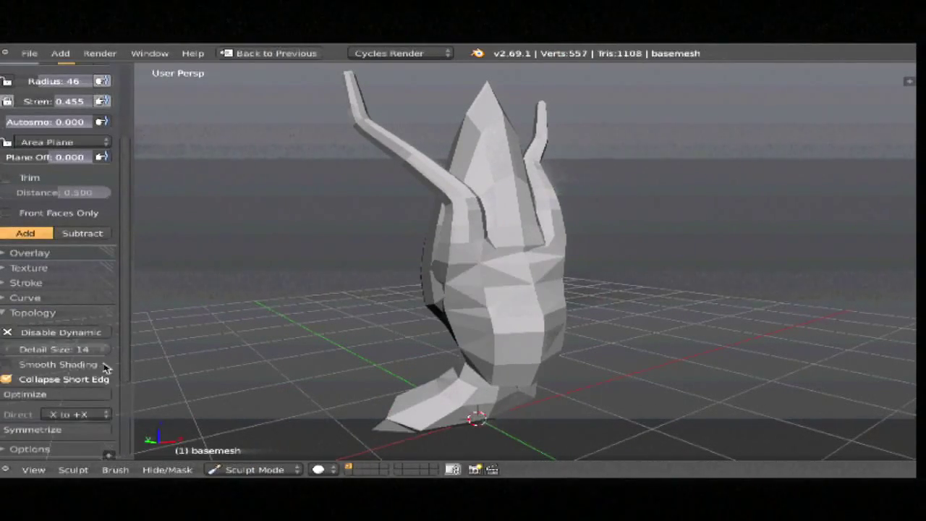
left_click_drag(54, 355, 44, 356)
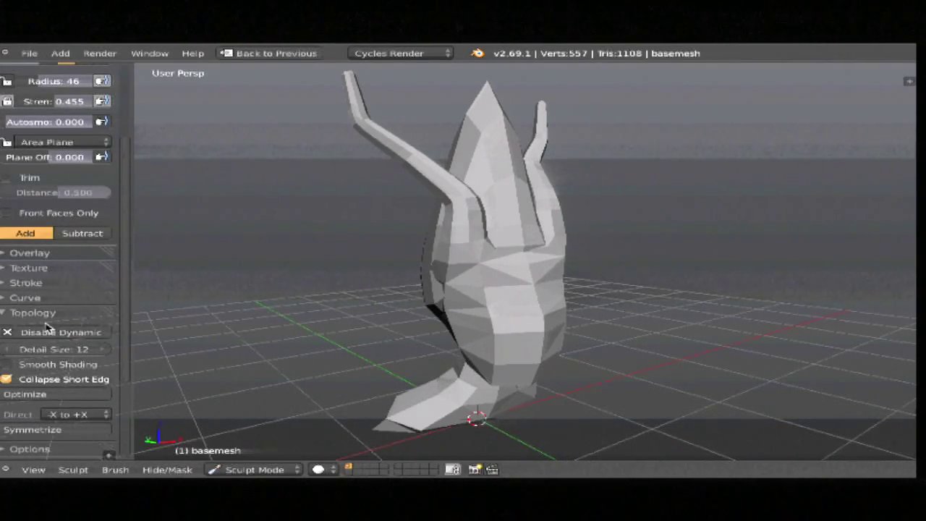
Step: Set the dynamic topology detail size to 20, then undo the previous conversion and re-enable dynamic topology on the base mesh
left_click_drag(79, 348, 124, 347)
mouse_move(542, 277)
middle_mouse_down()
mouse_move(565, 275)
mouse_move(498, 306)
middle_mouse_up()
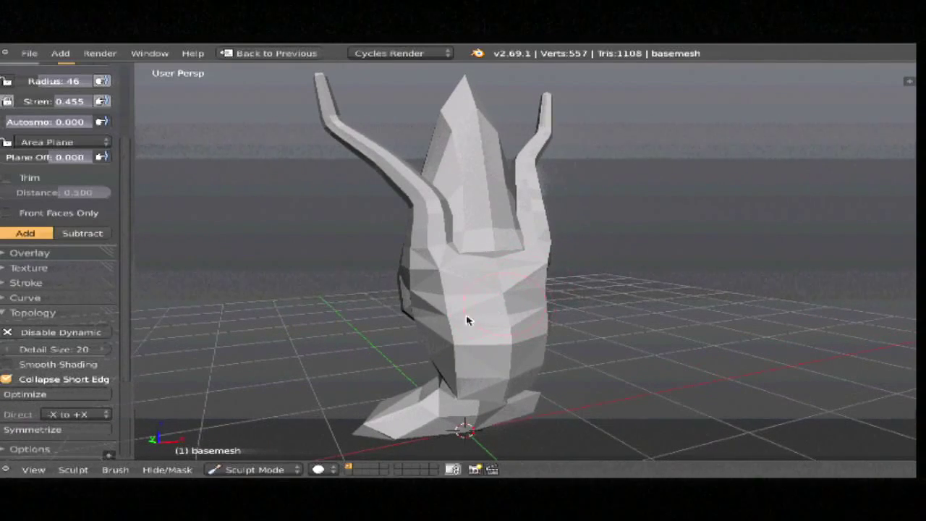
key("ctrl+z")
key("ctrl+z")
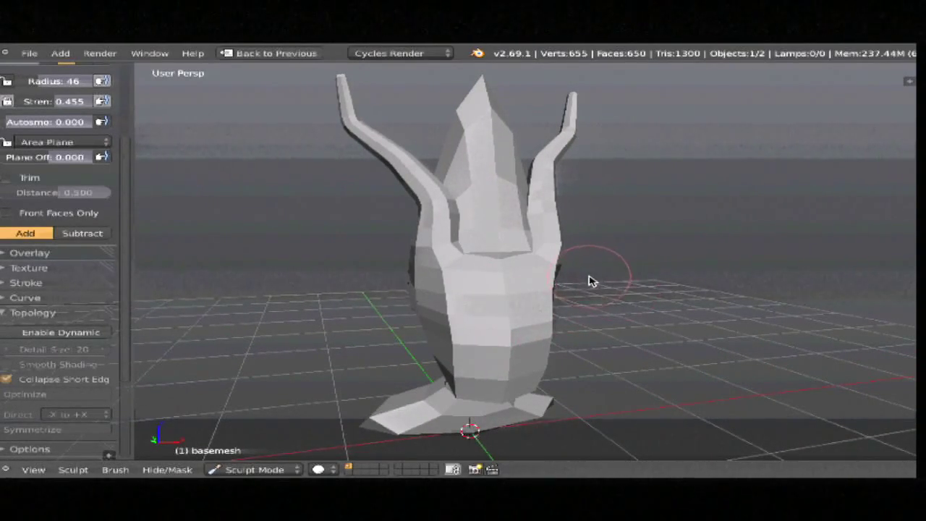
key("ctrl+d")
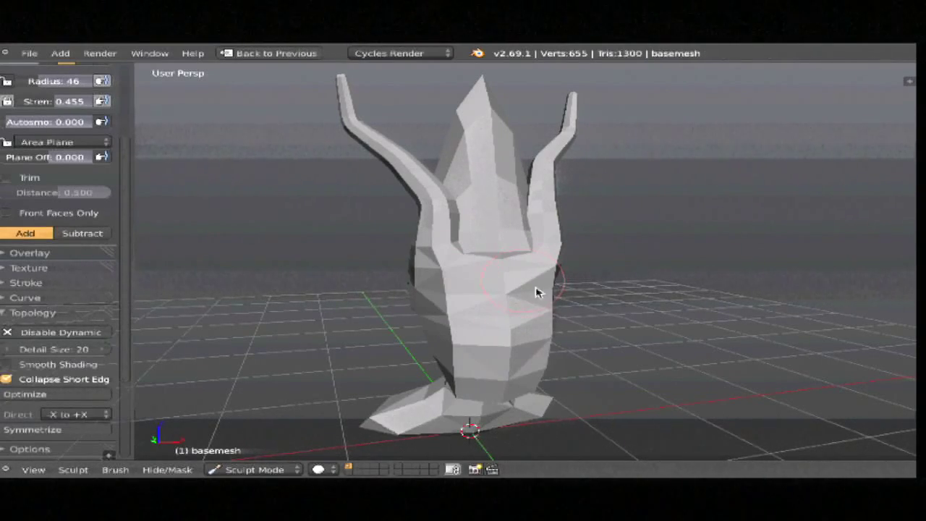
Step: Enable X symmetry and sculpt the first rough forms around the eyes of the base mesh
key("w")
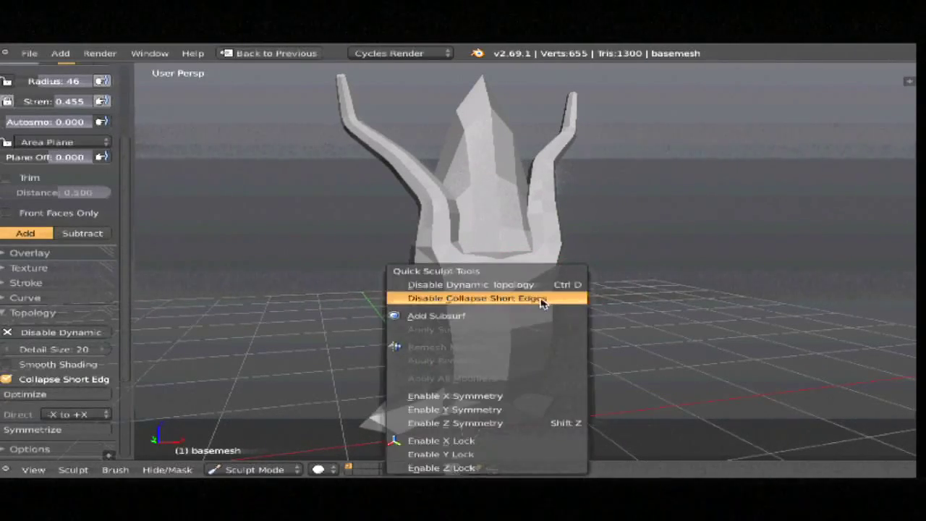
left_click(500, 396)
mouse_move(600, 296)
middle_mouse_down()
mouse_move(519, 299)
mouse_move(554, 299)
middle_mouse_up()
left_click_drag(554, 300, 552, 302)
middle_click_drag(552, 302, 566, 293)
left_click(566, 292)
mouse_move(566, 292)
left_mouse_down()
mouse_move(559, 304)
mouse_move(597, 292)
left_mouse_up()
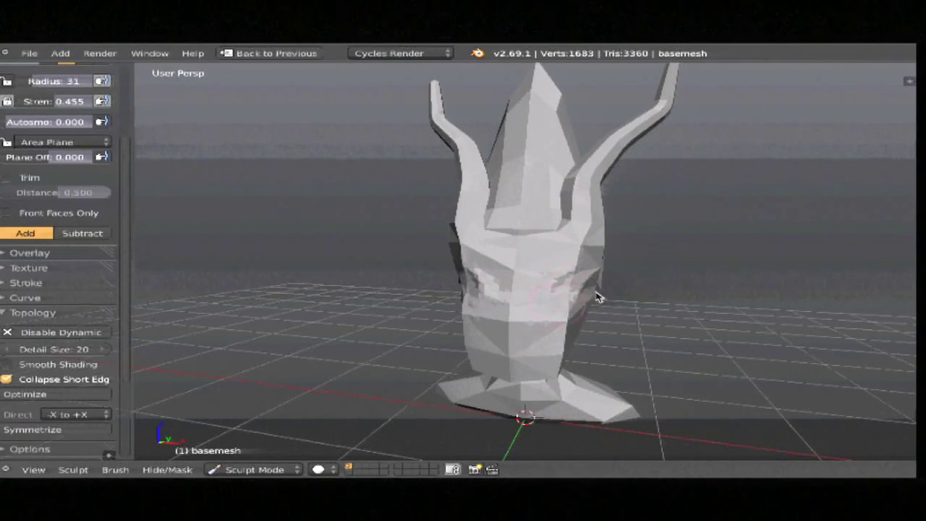
Step: Build up the eye area and middle of the face with freehand strokes, and resize the brush
middle_click_drag(598, 293, 554, 289)
mouse_move(554, 289)
left_mouse_down()
mouse_move(538, 293)
mouse_move(554, 279)
mouse_move(550, 304)
left_mouse_up()
middle_click_drag(550, 304, 550, 299)
mouse_move(550, 300)
left_mouse_down()
mouse_move(579, 300)
mouse_move(513, 306)
mouse_move(556, 316)
mouse_move(641, 310)
left_mouse_up()
middle_click_drag(641, 310, 585, 321)
key("f")
left_click(585, 320)
Step: Sculpt the brow, cheek and side of the face with added strokes, smoothing the surface below the eye
mouse_move(597, 275)
left_mouse_down()
mouse_move(562, 263)
mouse_move(535, 272)
mouse_move(614, 263)
mouse_move(527, 250)
mouse_move(593, 248)
mouse_move(548, 242)
left_mouse_up()
mouse_move(548, 243)
middle_mouse_down()
mouse_move(554, 270)
mouse_move(615, 283)
middle_mouse_up()
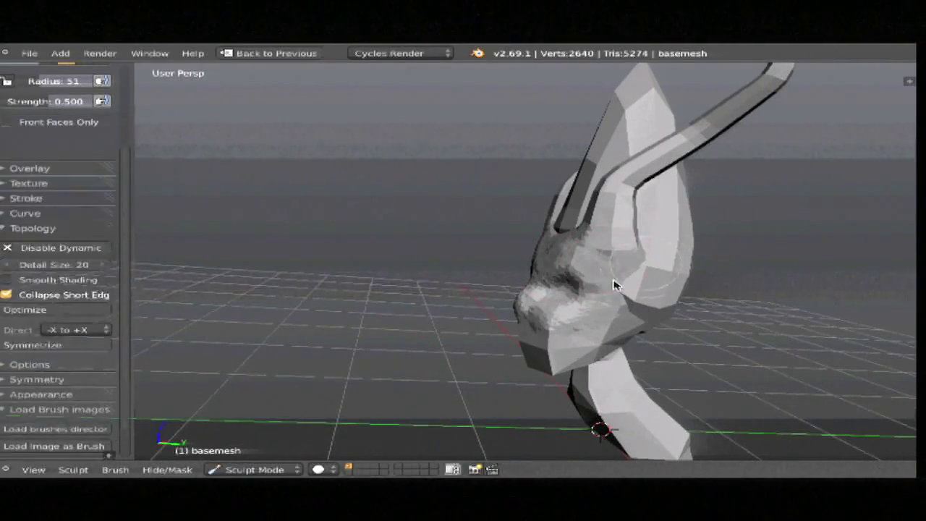
left_click_drag(601, 323, 597, 327)
left_click(591, 323)
left_click_drag(605, 294, 576, 298, "shift")
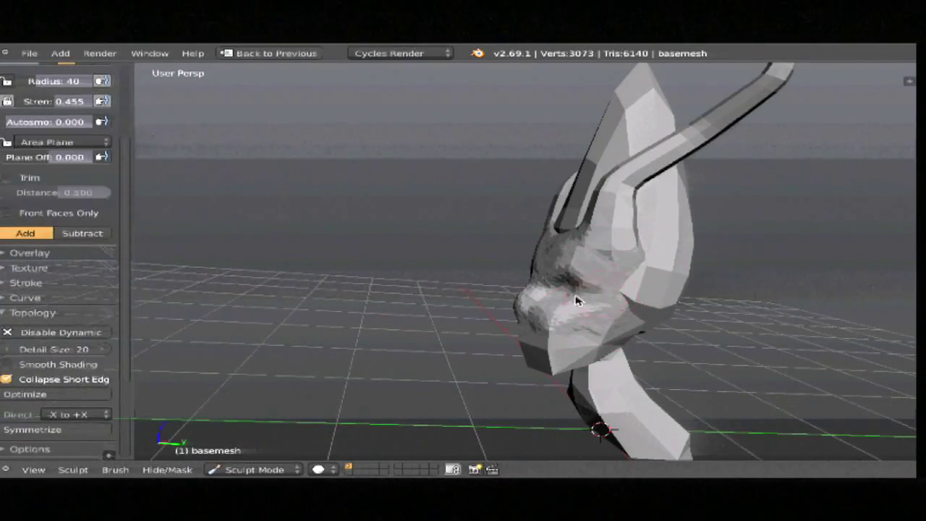
middle_click_drag(545, 321, 587, 313)
left_click_drag(508, 319, 551, 313)
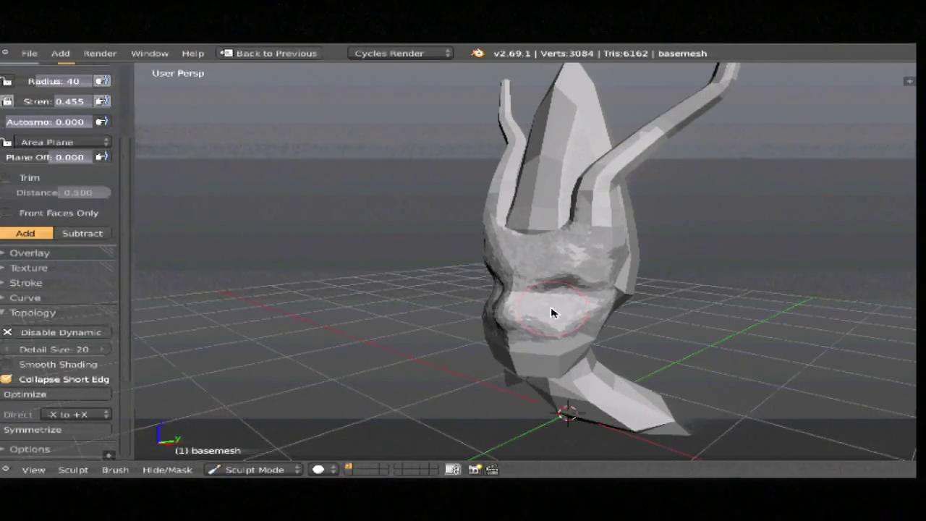
Step: Open 02_dynamic-topology.blend and select the head object of the finished sculpt
key("ctrl+o")
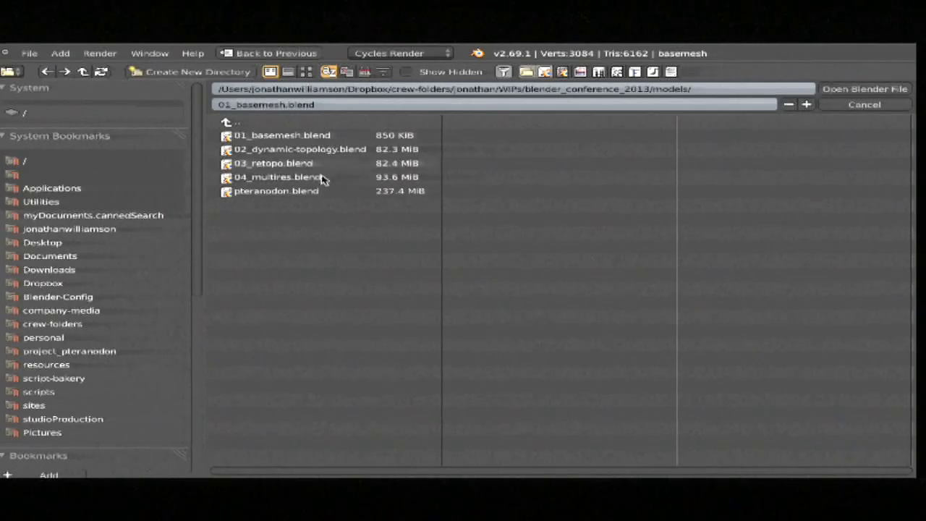
left_click(351, 150)
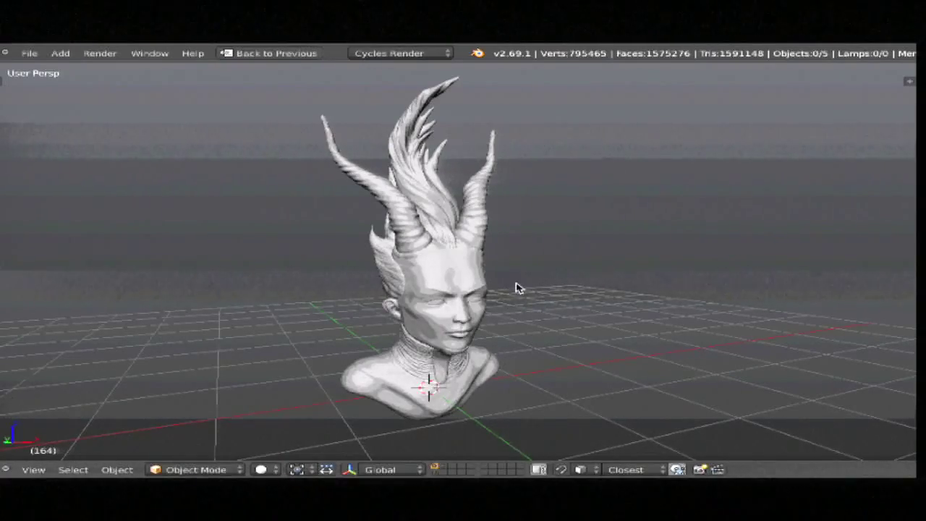
middle_click_drag(518, 288, 570, 273)
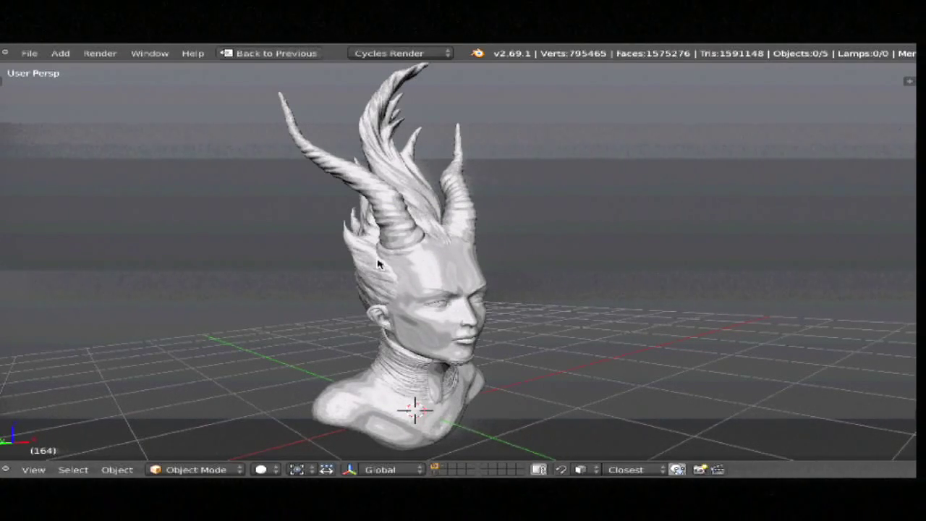
right_click(448, 278)
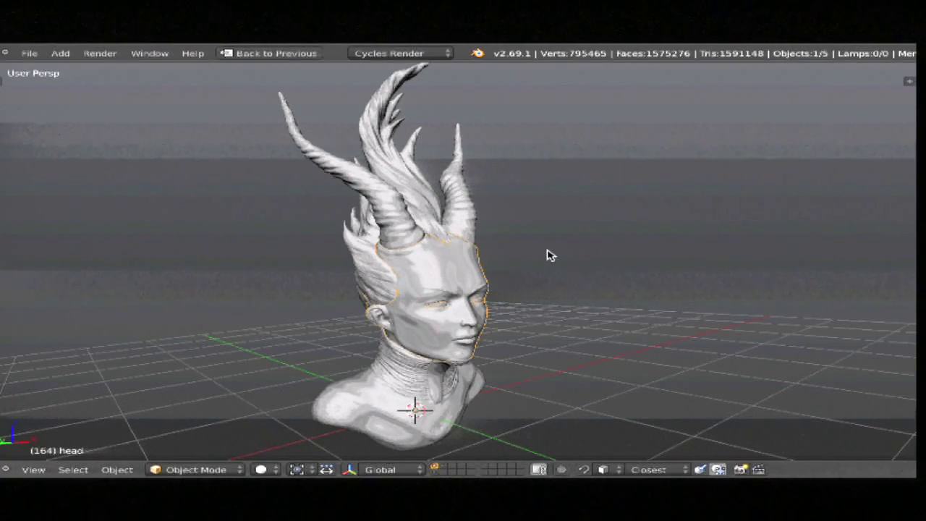
Step: Examine the sculpted head's eyes, nose, lips and neck up close from several angles
middle_click_drag(513, 304, 498, 288)
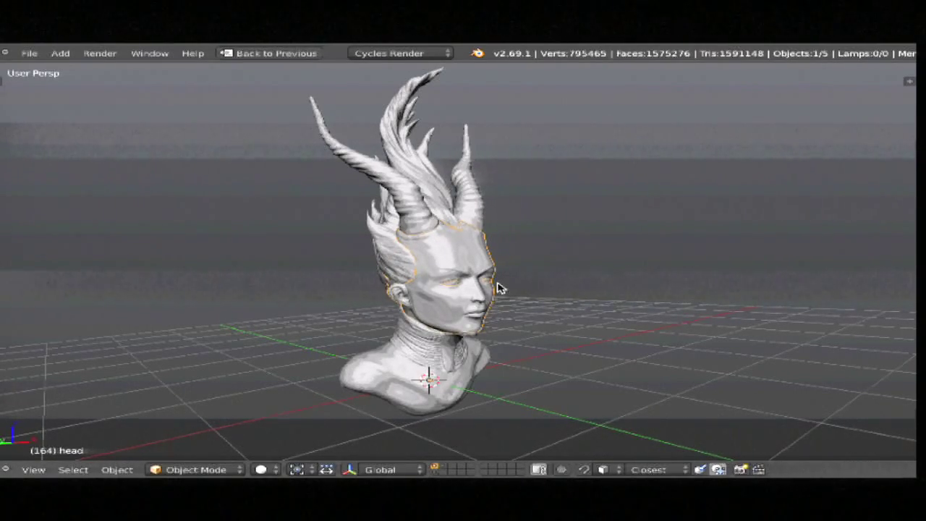
scroll(503, 288, "up", 5)
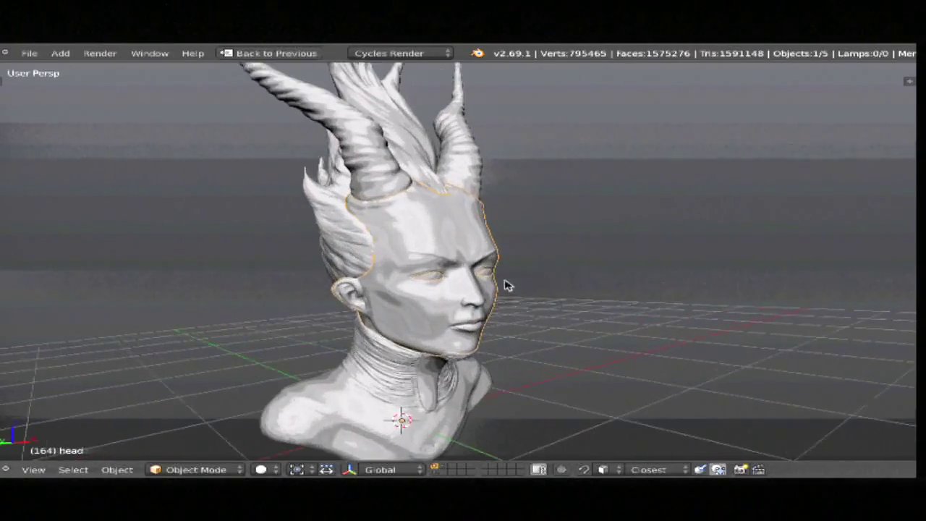
middle_click_drag(507, 290, 476, 292)
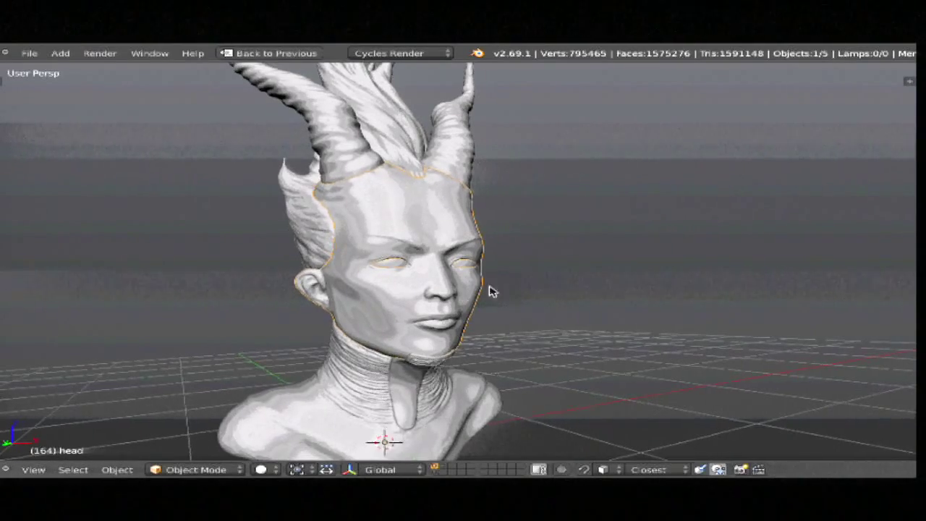
scroll(463, 300, "up", 2)
scroll(444, 310, "up", 5)
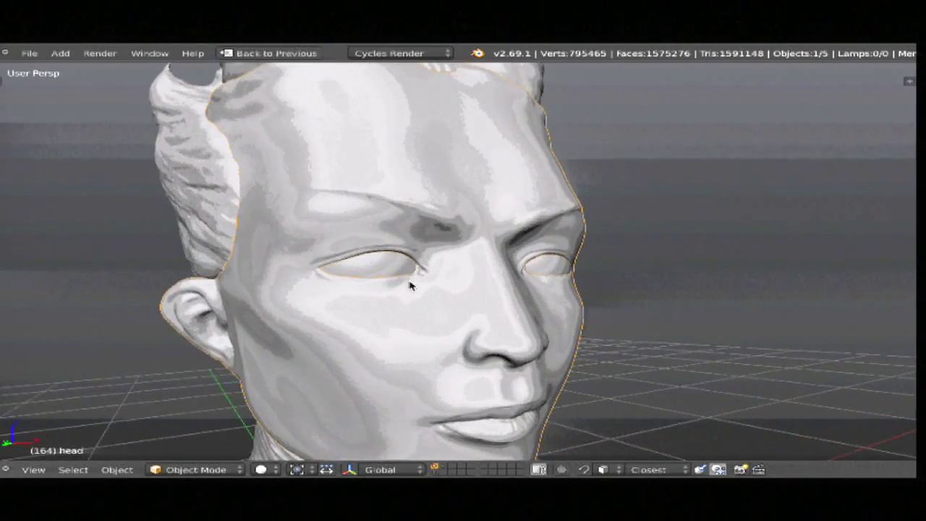
left_click(417, 266)
middle_click_drag(569, 298, 341, 289)
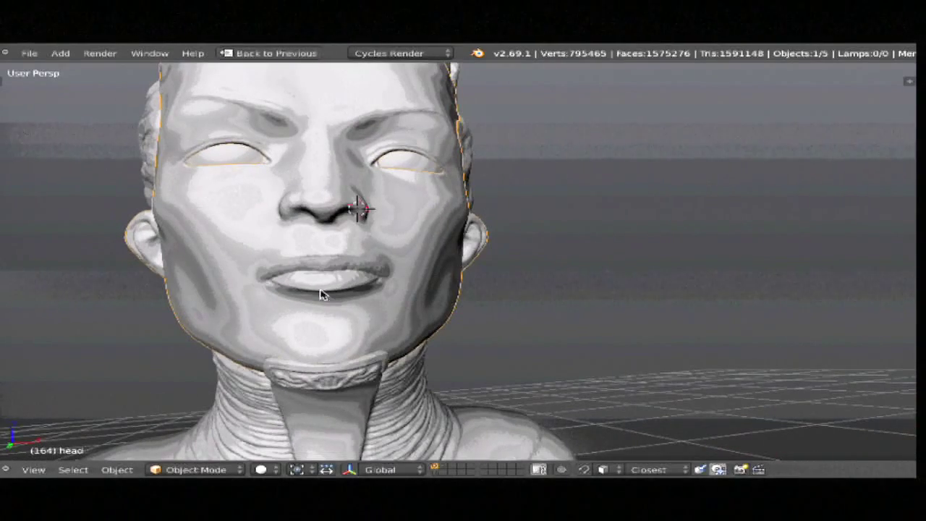
scroll(453, 254, "down", 3)
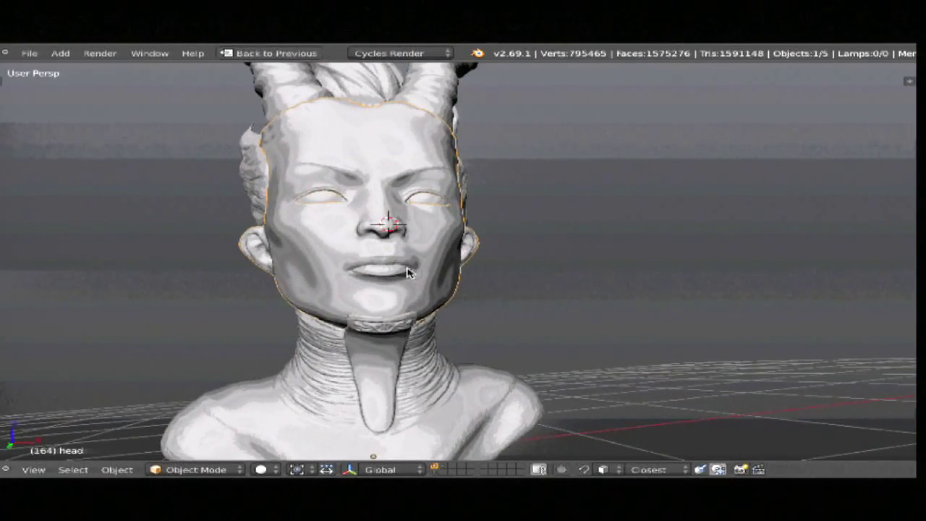
mouse_move(486, 207)
middle_mouse_down()
mouse_move(444, 303)
mouse_move(481, 257)
mouse_move(466, 281)
middle_mouse_up()
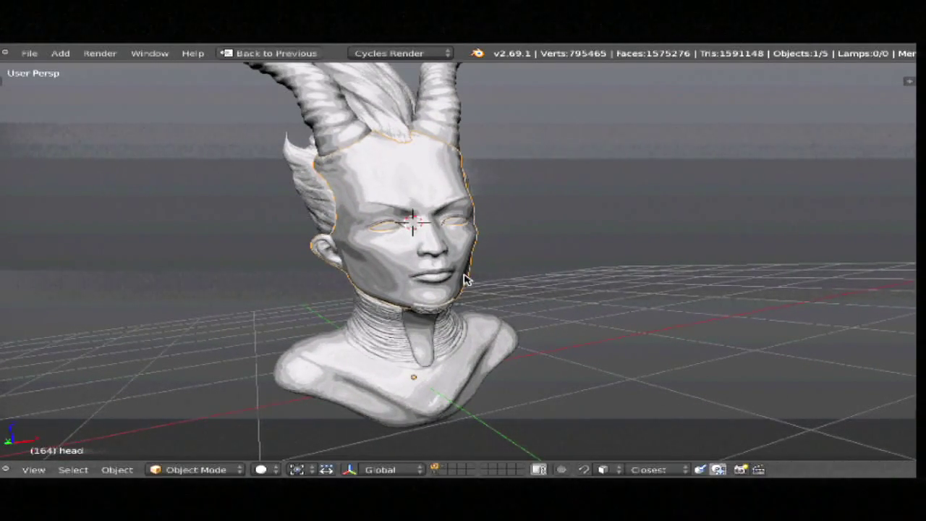
mouse_move(466, 280)
middle_mouse_down()
mouse_move(341, 249)
mouse_move(388, 251)
mouse_move(377, 254)
middle_mouse_up()
scroll(415, 271, "up", 5)
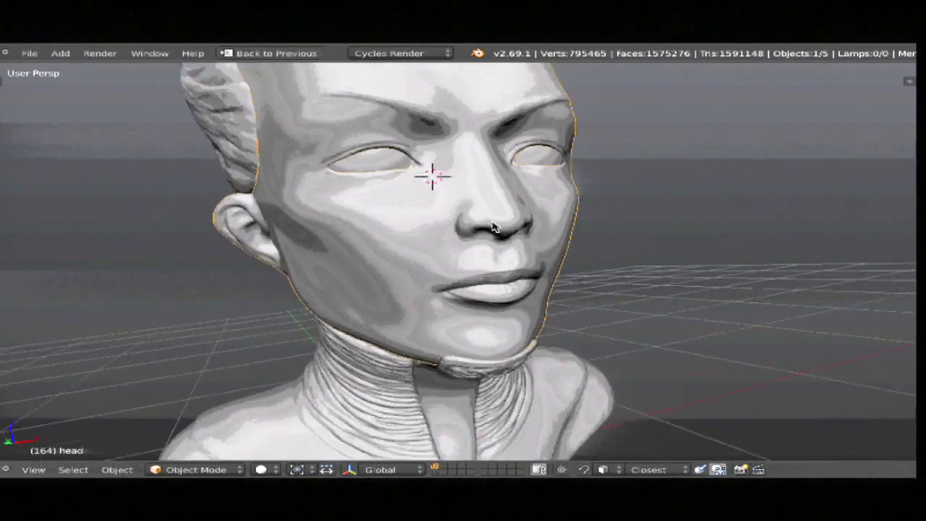
Step: Apply smooth shading to the selected head object
key("q")
key("q")
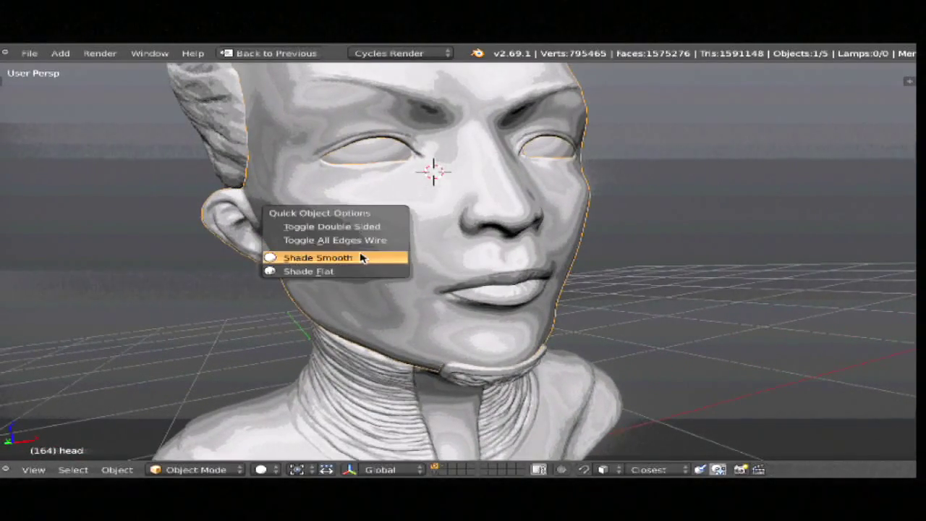
middle_click_drag(506, 260, 432, 248)
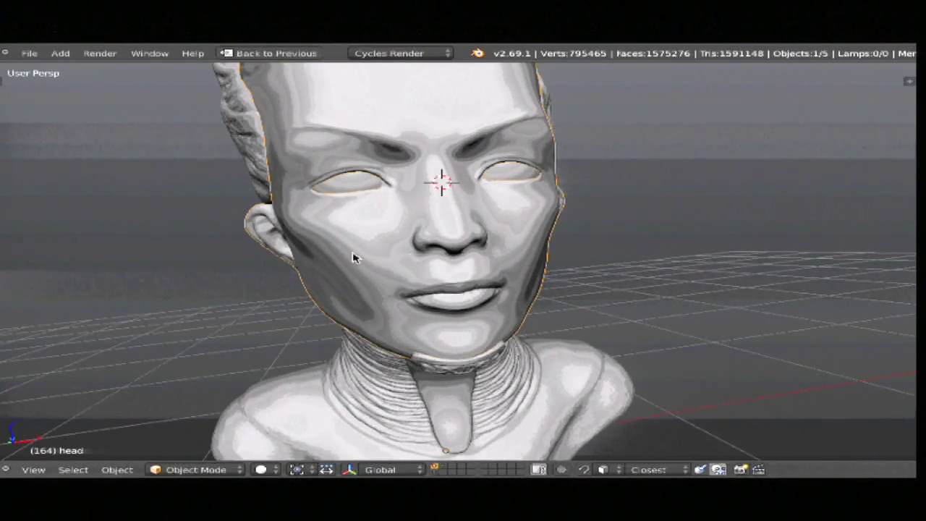
scroll(611, 229, "down", 5)
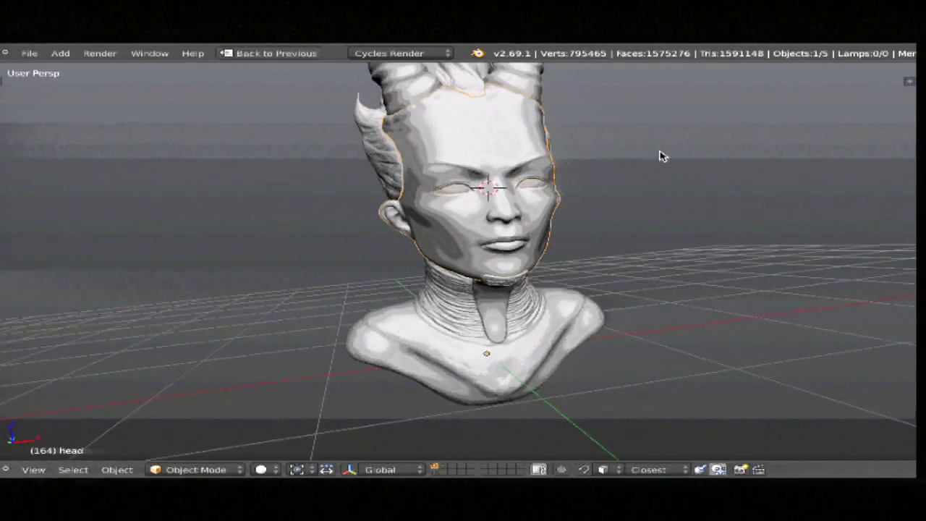
Step: Draw a simple grease pencil outline of a head and neck in the empty space beside the bust
left_click_drag(714, 89, 669, 219)
left_click_drag(654, 225, 672, 309)
left_click_drag(729, 199, 753, 297)
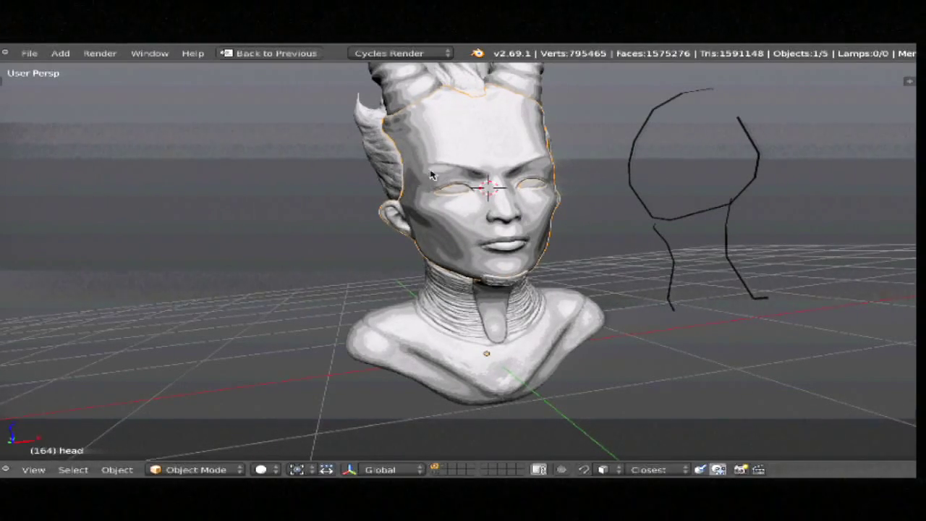
Step: Mark the brow and eye area of the head with short grease pencil strokes, then clear all annotations
scroll(444, 190, "up", 5)
middle_click_drag(444, 190, 579, 195)
left_click_drag(536, 192, 566, 212)
left_click(585, 198)
left_click_drag(542, 150, 546, 154)
mouse_move(674, 210)
middle_mouse_down()
mouse_move(620, 241)
mouse_move(629, 243)
mouse_move(567, 232)
middle_mouse_up()
scroll(630, 242, "down", 1)
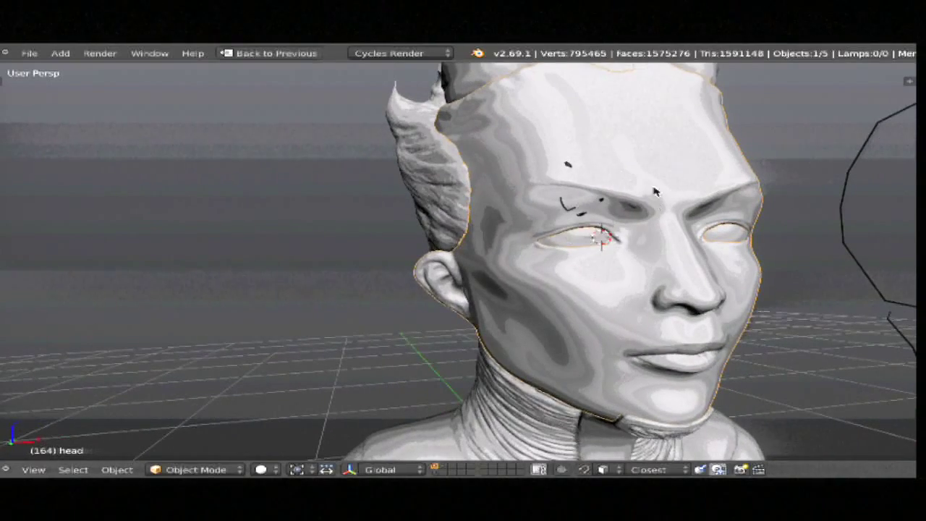
key("q")
left_click(618, 230)
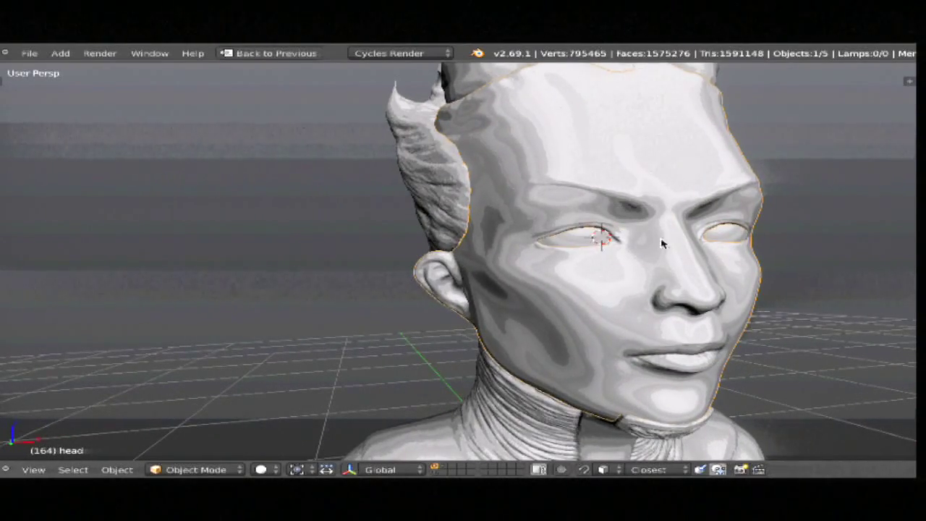
Step: Examine the finished bust's face, horns and hair from the front and above
middle_click_drag(660, 242, 706, 256)
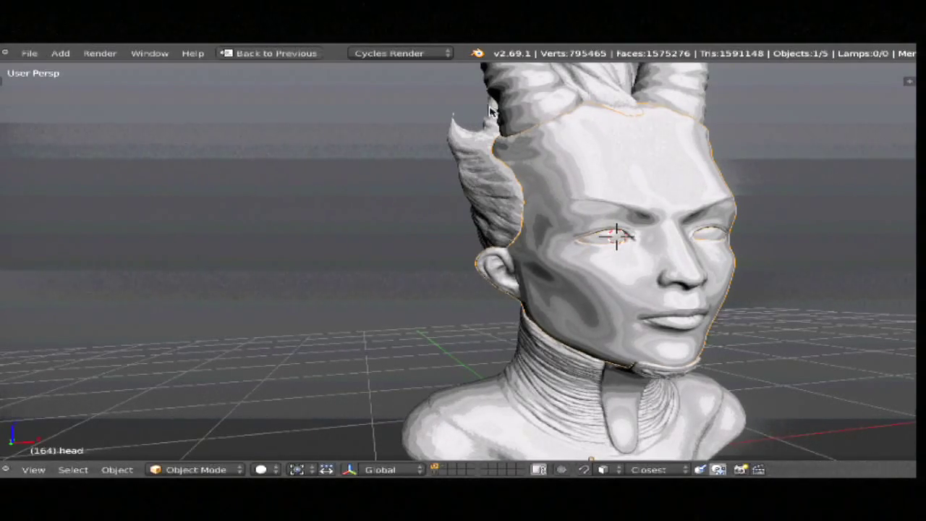
middle_click_drag(755, 177, 689, 216)
scroll(689, 215, "down", 4)
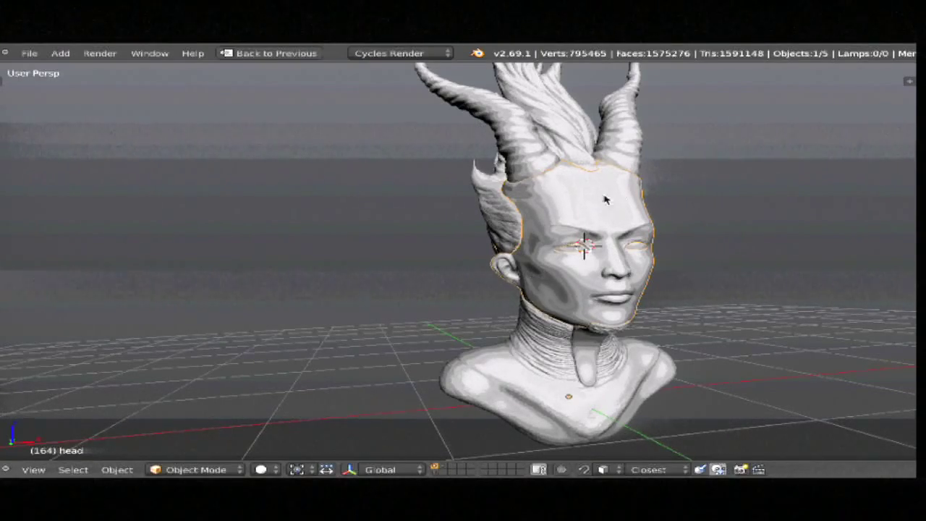
middle_click_drag(656, 211, 554, 263)
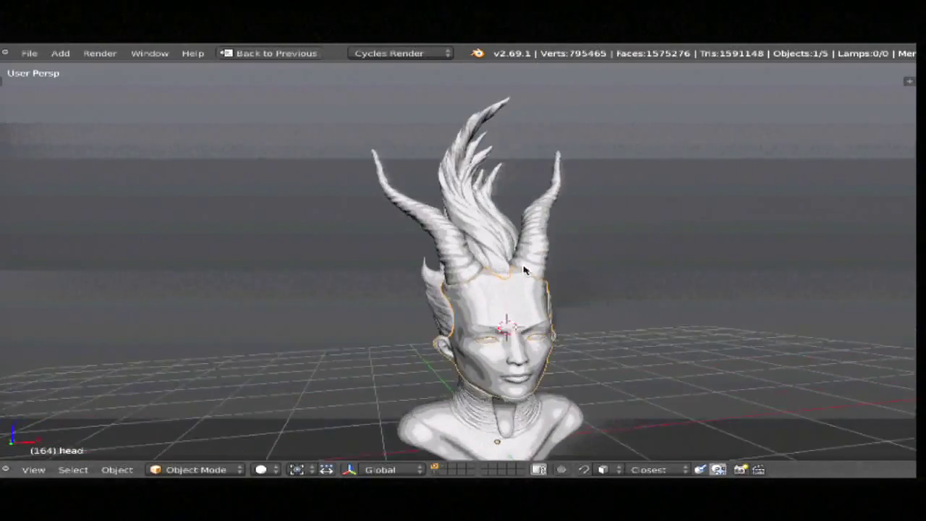
scroll(554, 262, "up", 5)
scroll(427, 159, "down", 3)
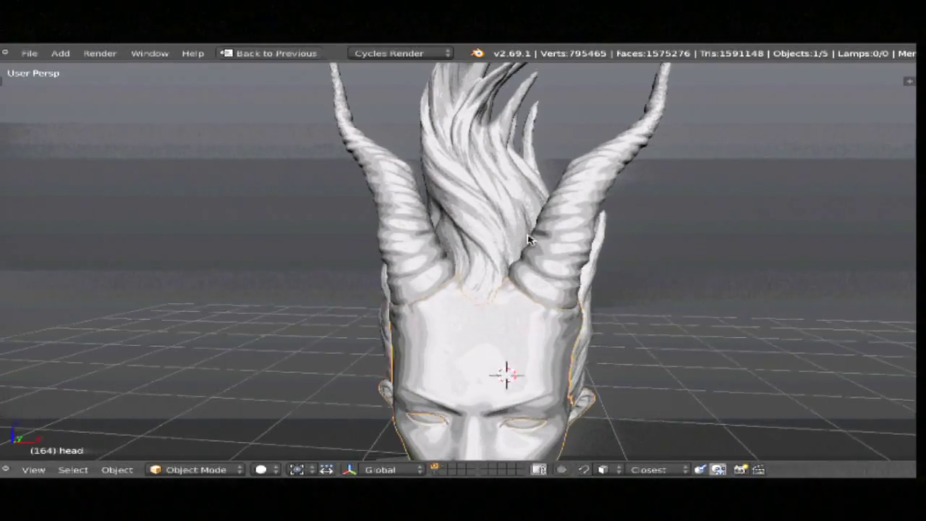
middle_click_drag(519, 221, 572, 283)
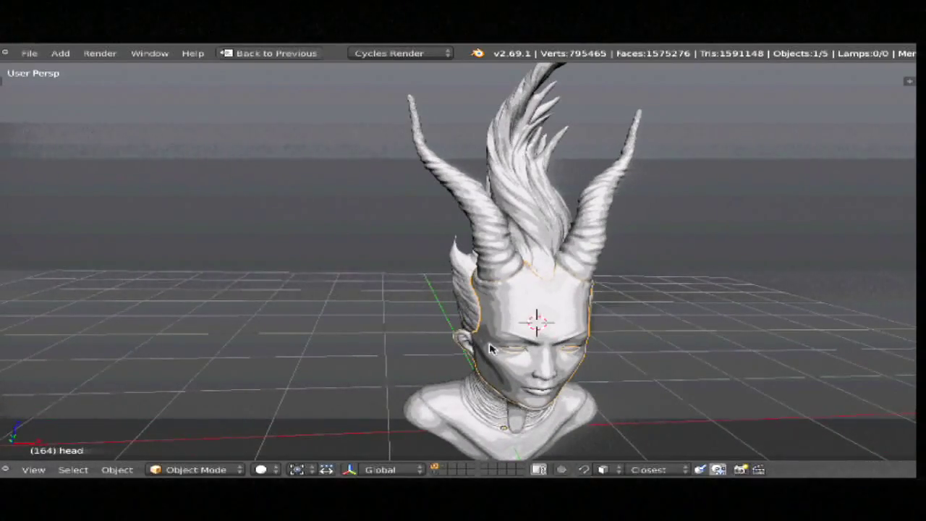
Step: Draw a grease pencil stroke over the hair and down the head, then clear the annotation
middle_click_drag(560, 236, 509, 128)
left_click_drag(509, 129, 611, 355)
mouse_move(678, 320)
middle_mouse_down()
mouse_move(567, 281)
mouse_move(659, 248)
mouse_move(640, 279)
middle_mouse_up()
key("q")
left_click(654, 249)
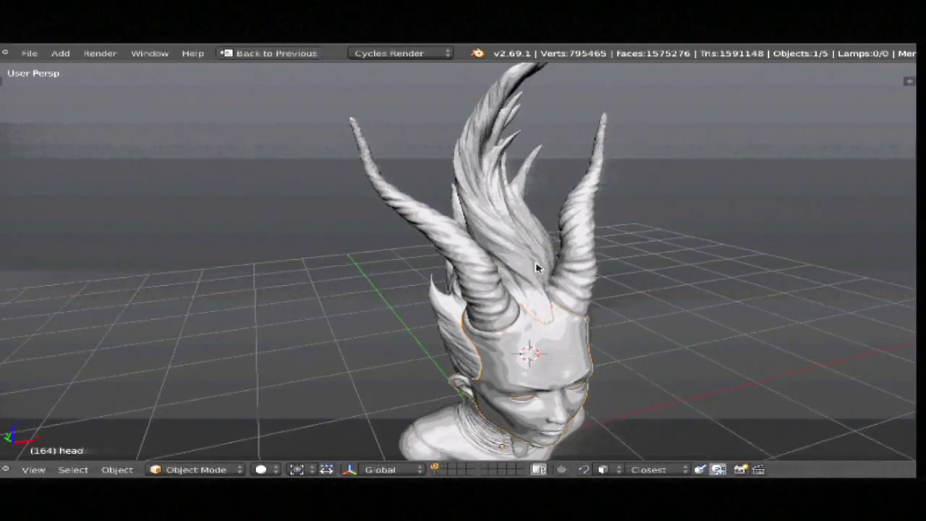
Step: Draw grease pencil lines along the central hair strands, tracing their flow down toward the hairline
mouse_move(514, 296)
middle_mouse_down()
mouse_move(456, 284)
mouse_move(513, 248)
mouse_move(440, 283)
mouse_move(482, 279)
mouse_move(524, 165)
middle_mouse_up()
scroll(456, 283, "up", 3)
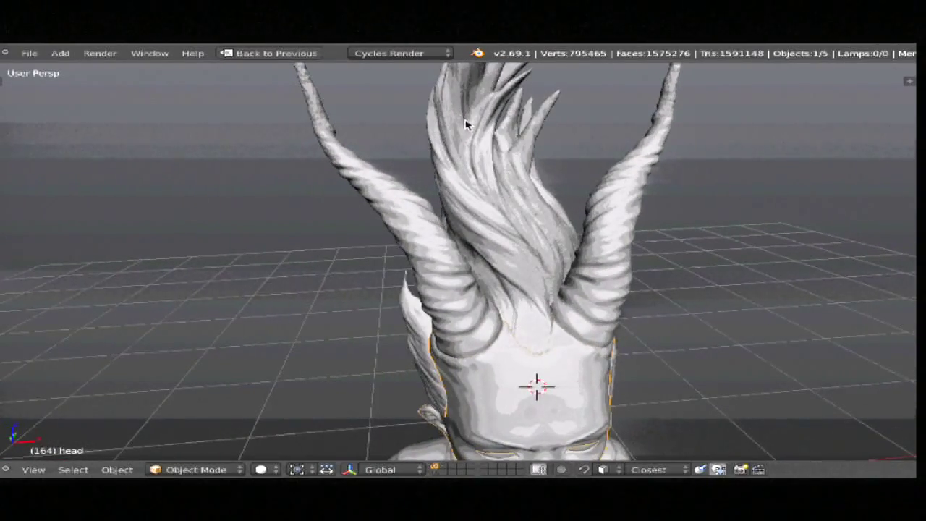
key("n")
left_click(792, 258)
key("n")
mouse_move(434, 107)
left_mouse_down()
mouse_move(436, 137)
mouse_move(474, 187)
mouse_move(521, 225)
left_mouse_up()
middle_click_drag(542, 204, 399, 148)
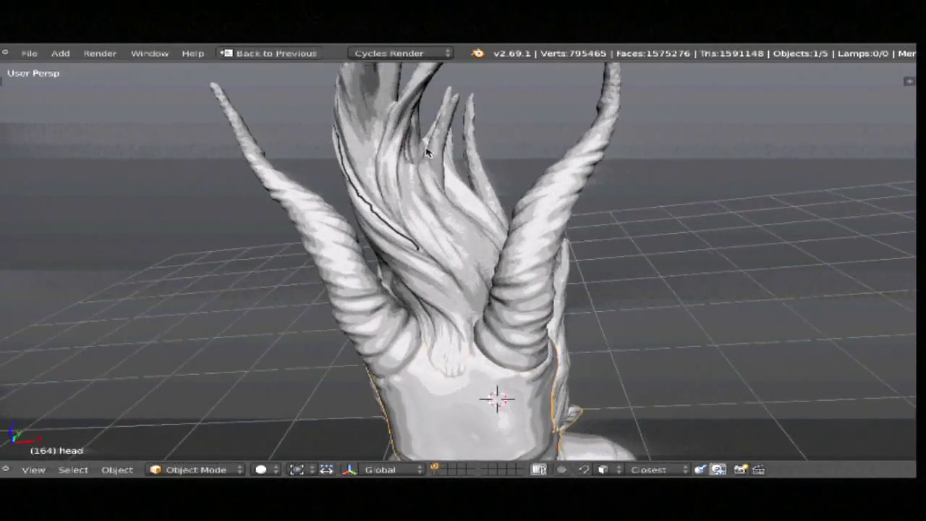
middle_click_drag(446, 263, 492, 236)
mouse_move(483, 216)
left_mouse_down()
mouse_move(539, 261)
mouse_move(542, 300)
left_mouse_up()
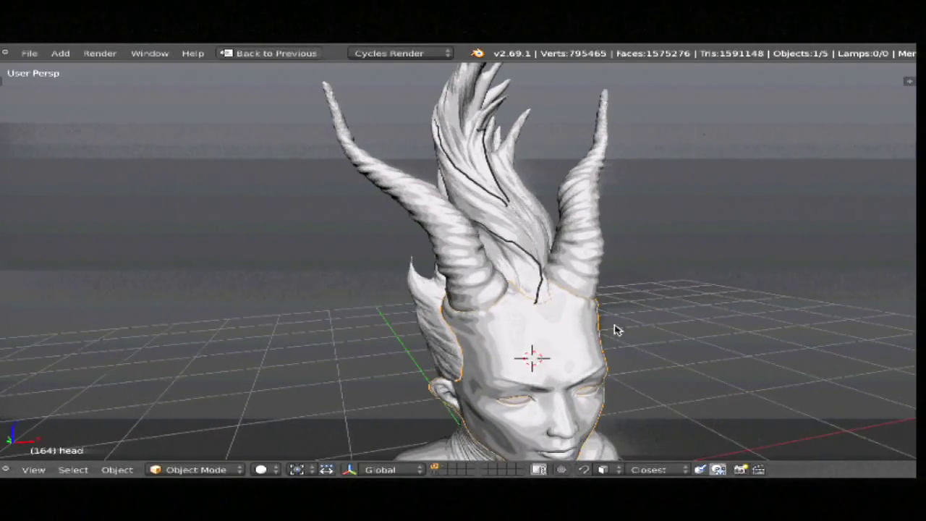
Step: Delete the grease pencil lines traced over the bust's hair
middle_click_drag(615, 326, 557, 348)
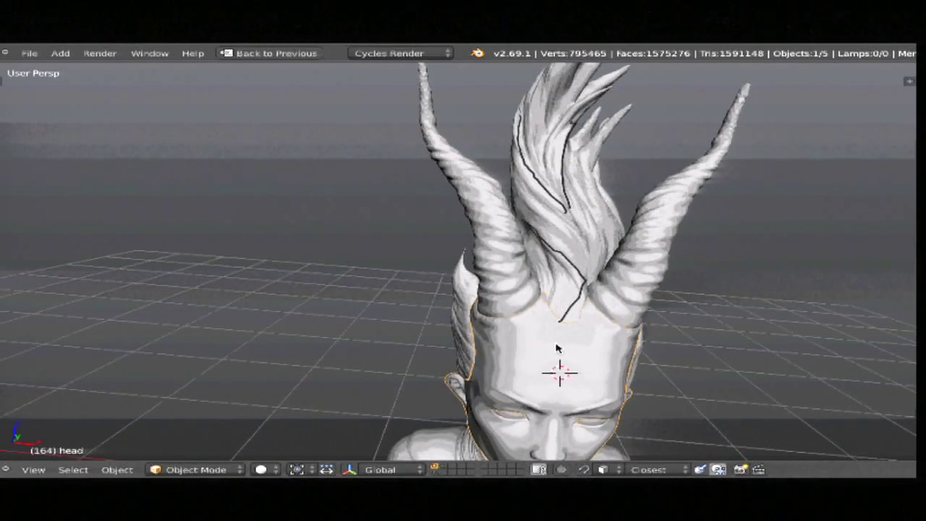
scroll(752, 215, "down", 5)
middle_click_drag(644, 280, 591, 288)
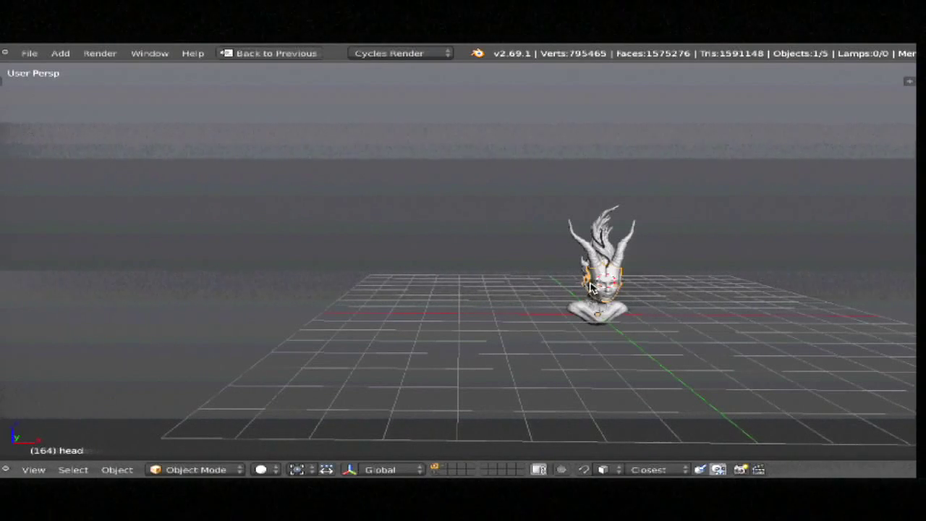
key("q")
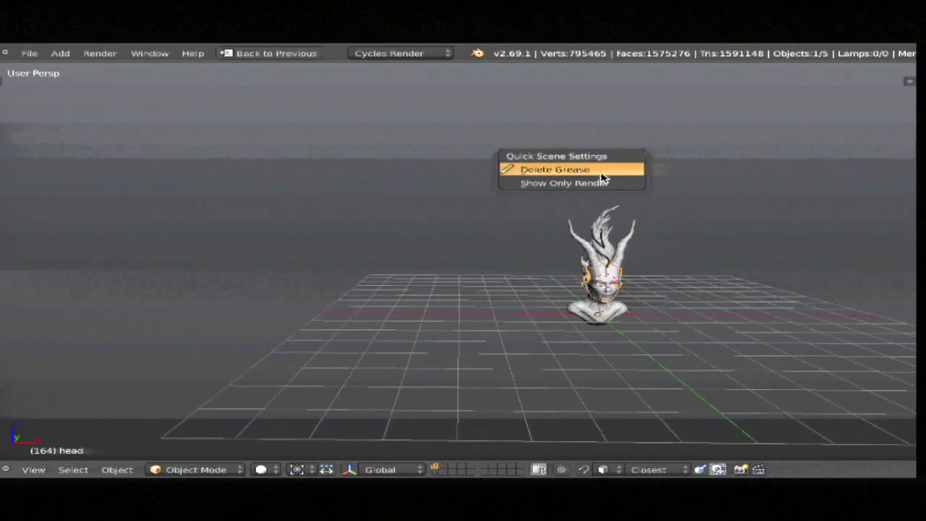
left_click(601, 173)
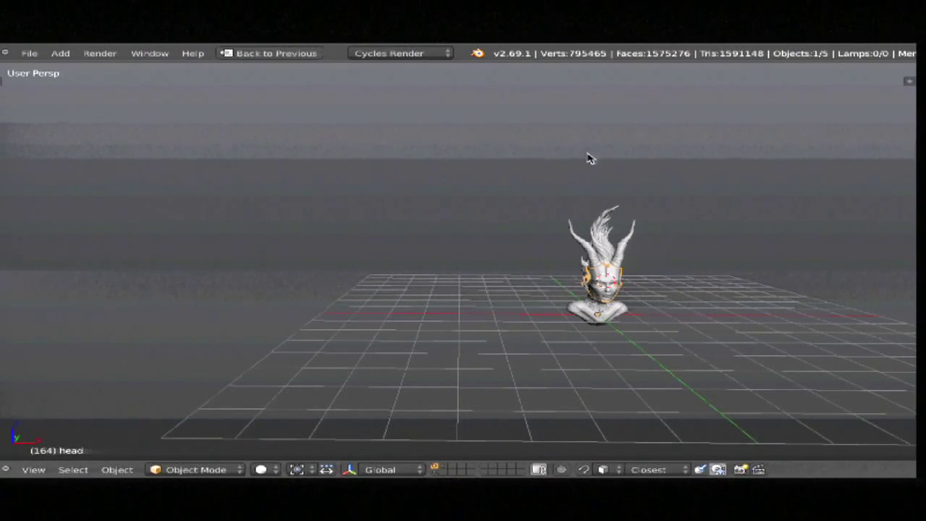
Step: Deselect everything and open the recent file 03_retopo.blend
key("a")
scroll(601, 235, "up", 3)
mouse_move(697, 222)
middle_mouse_down("shift")
mouse_move(588, 217)
mouse_move(615, 254)
middle_mouse_up("shift")
scroll(614, 215, "up", 2)
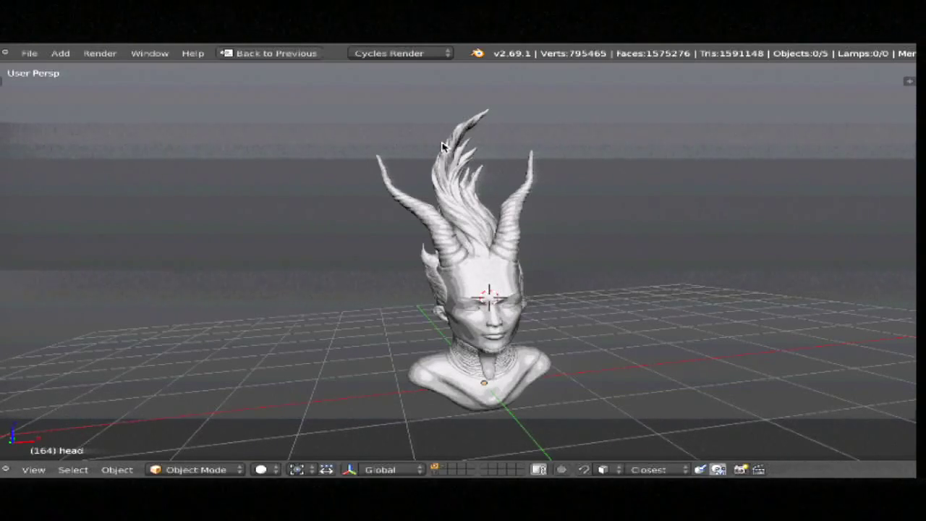
key("super+shift+o")
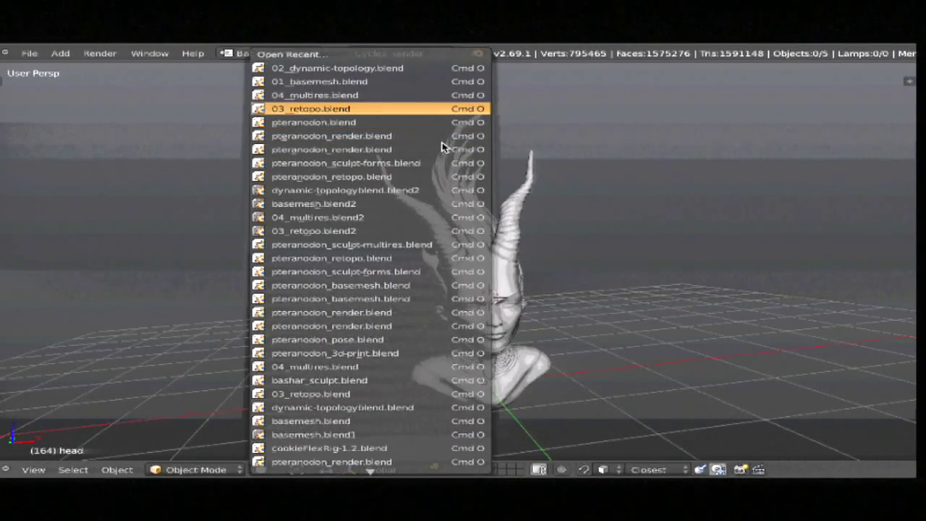
key("Return")
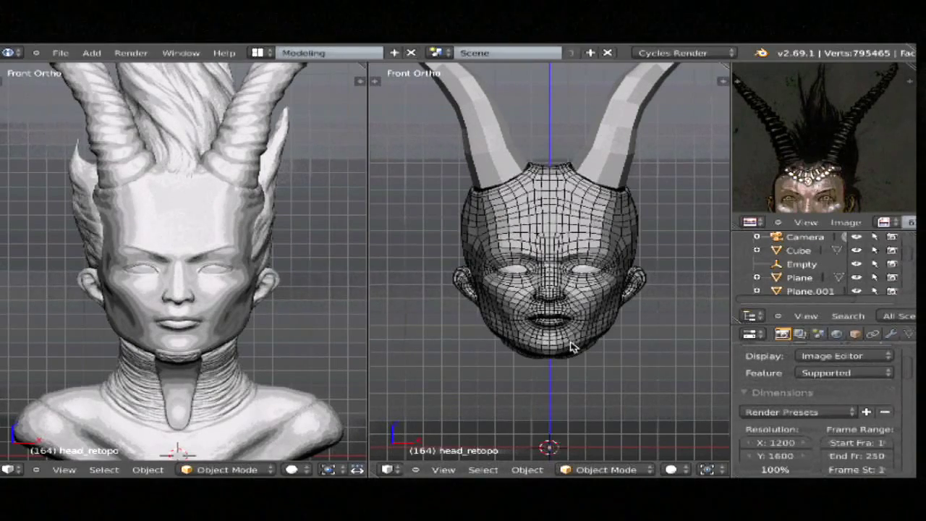
Step: Select the sculpted head and the retopologized head mesh, and hide all other objects
mouse_move(638, 46)
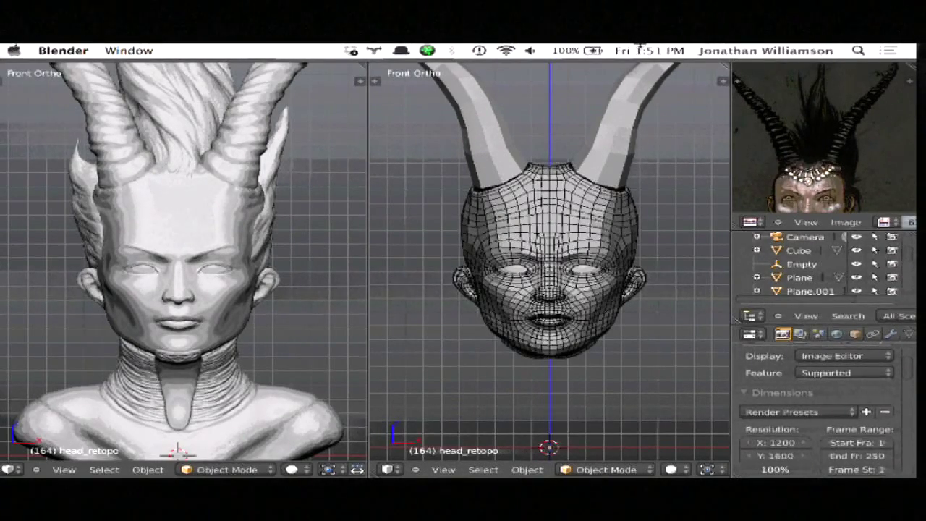
right_click(237, 239)
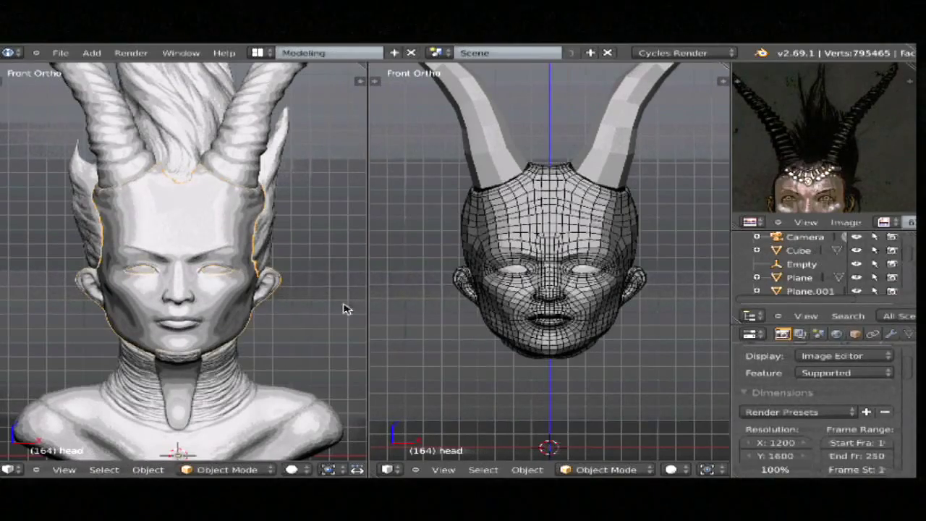
key("z")
right_click(572, 235)
key("z")
key("z")
key("shift+h")
key("z")
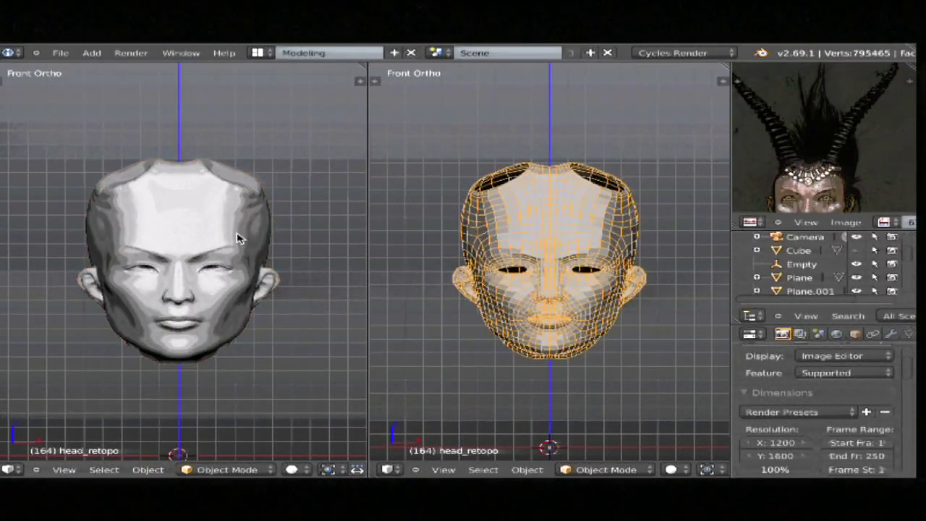
Step: Inspect the dense dynamic topology triangles of the sculpted head up close in Edit Mode, then return to Object Mode
right_click(237, 235)
key("g")
right_click(257, 235)
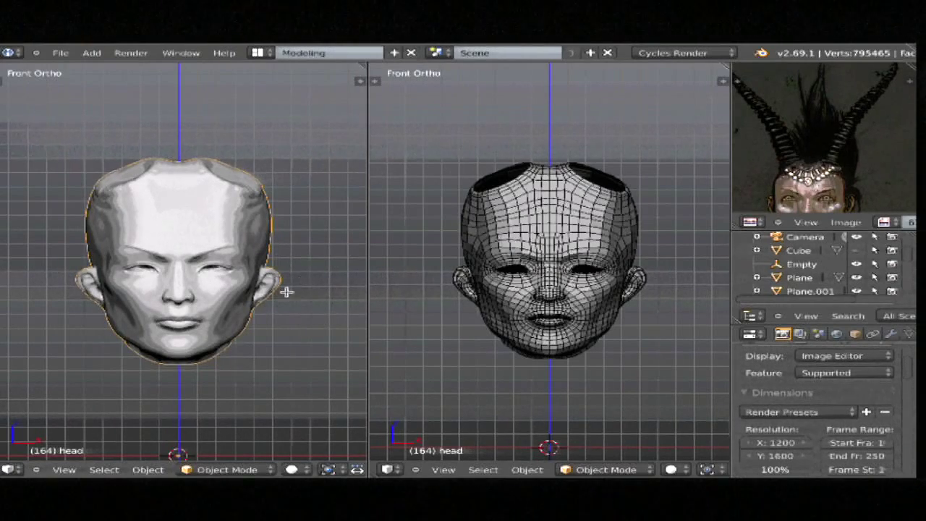
key("Tab")
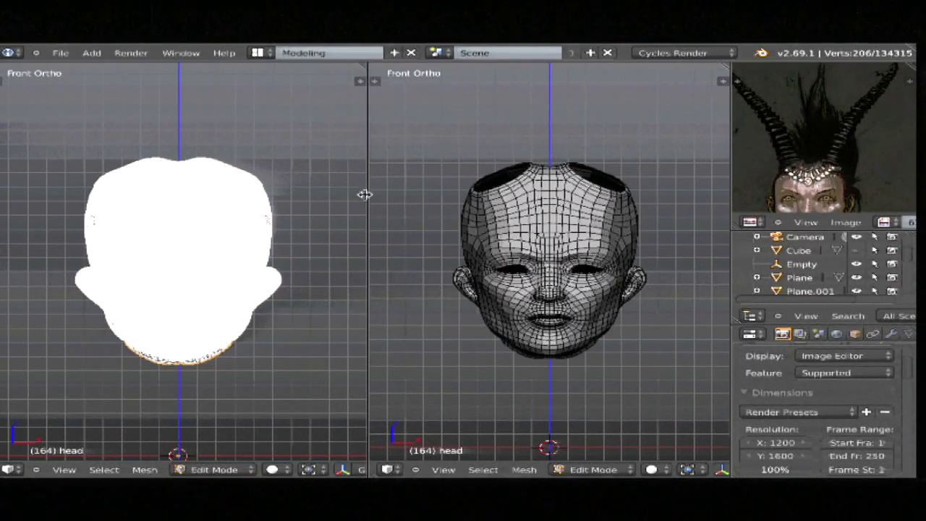
scroll(309, 221, "up", 5)
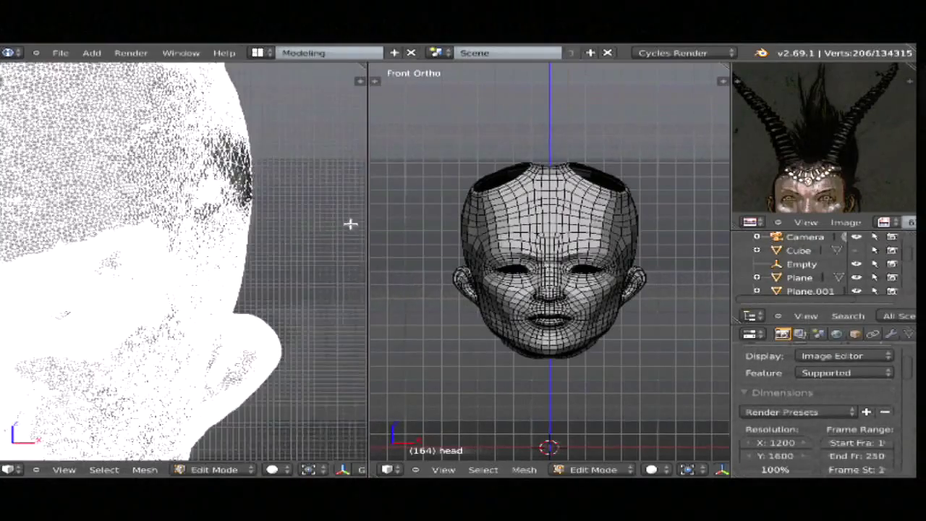
scroll(351, 222, "up", 4)
scroll(268, 261, "up", 1)
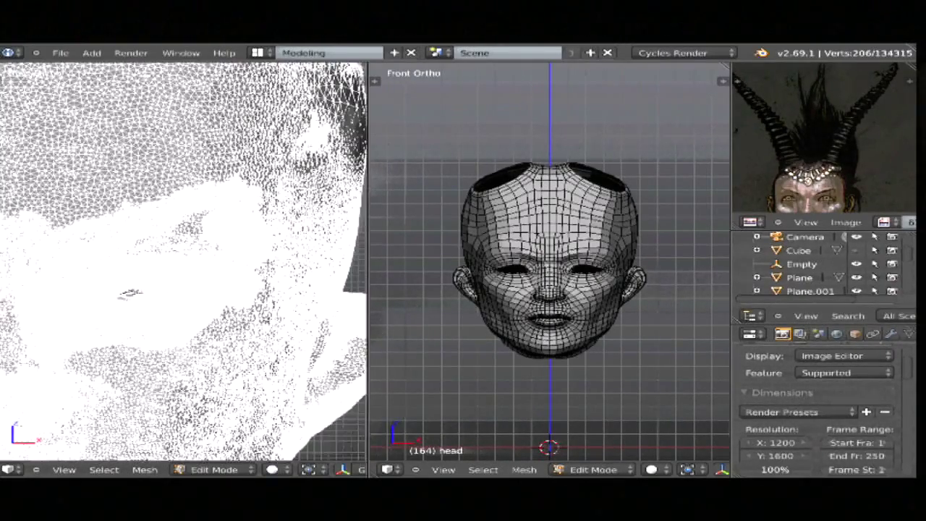
key("Tab")
scroll(263, 306, "down", 8)
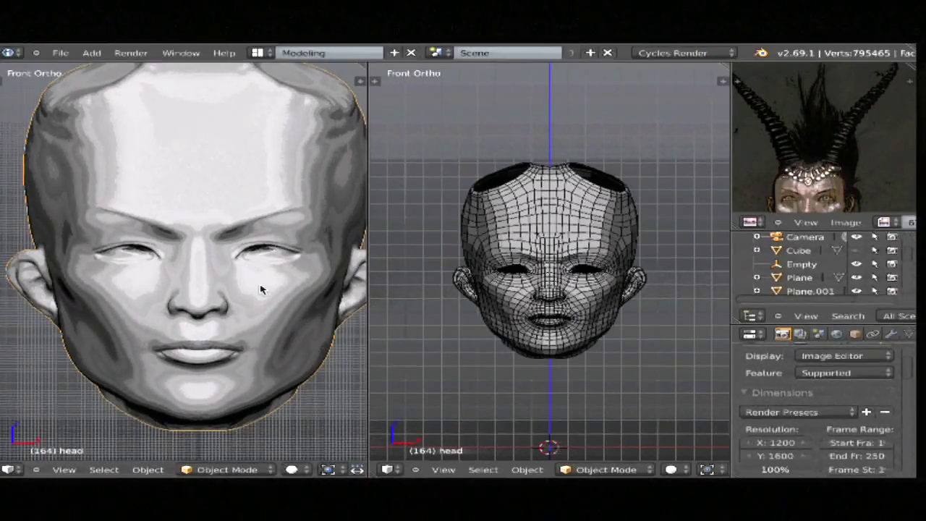
Step: Show both heads in perspective from a three-quarter angle and trace the sculpted eye opening with a grease pencil stroke
right_click(586, 251)
scroll(630, 286, "up", 3)
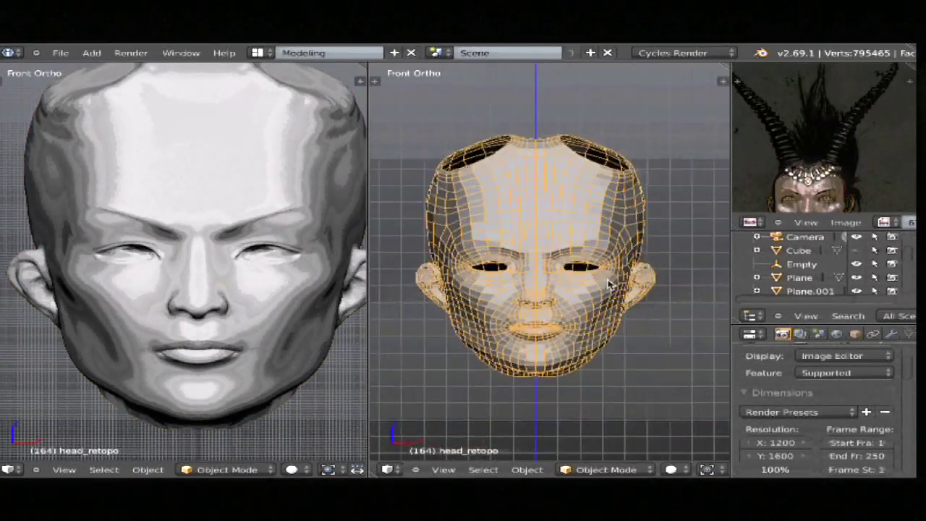
middle_click_drag(630, 286, 615, 278)
middle_click_drag(271, 289, 277, 307)
key("KP_5")
middle_click_drag(654, 248, 649, 269)
key("a")
mouse_move(279, 280)
middle_mouse_down()
mouse_move(298, 279)
mouse_move(298, 266)
mouse_move(292, 275)
mouse_move(332, 246)
middle_mouse_up()
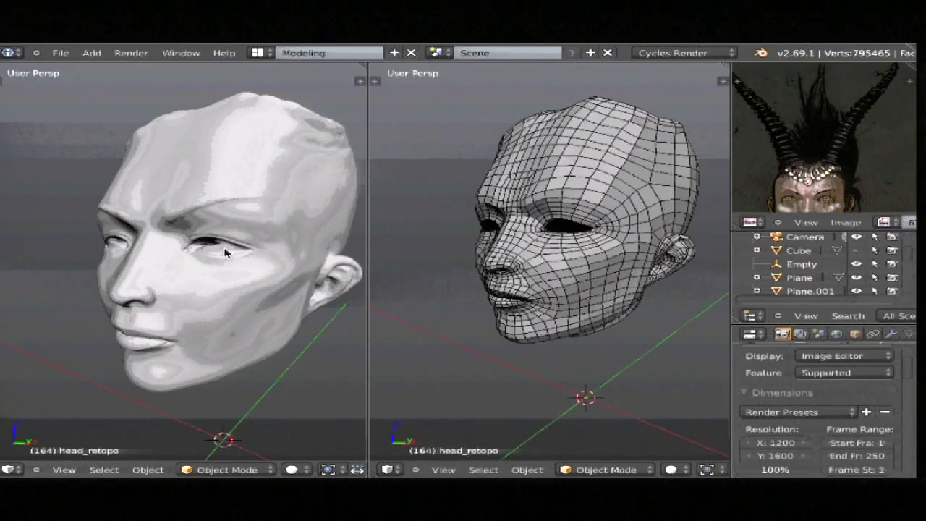
mouse_move(188, 241)
left_mouse_down()
mouse_move(219, 232)
mouse_move(265, 244)
left_mouse_up()
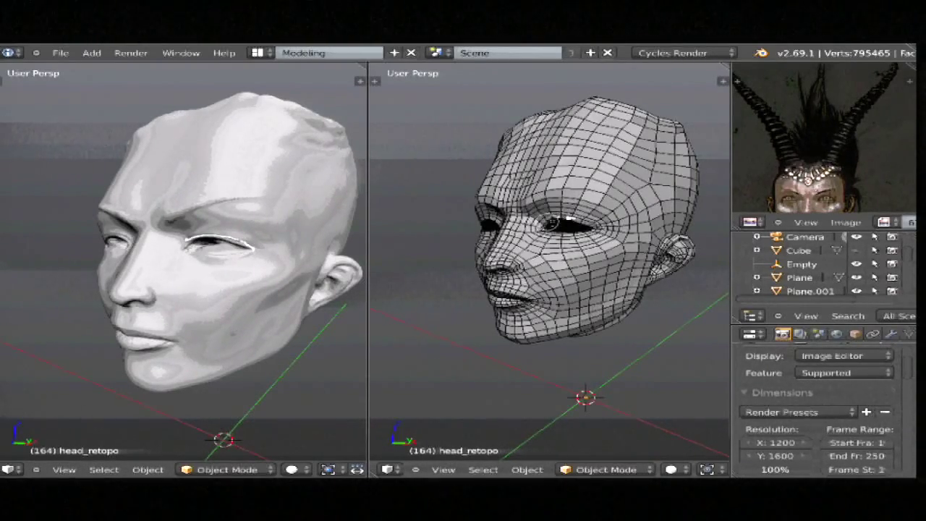
Step: Enter Edit Mode on the head_retopo mesh and try adding two edge loops around the eye opening
right_click(619, 203)
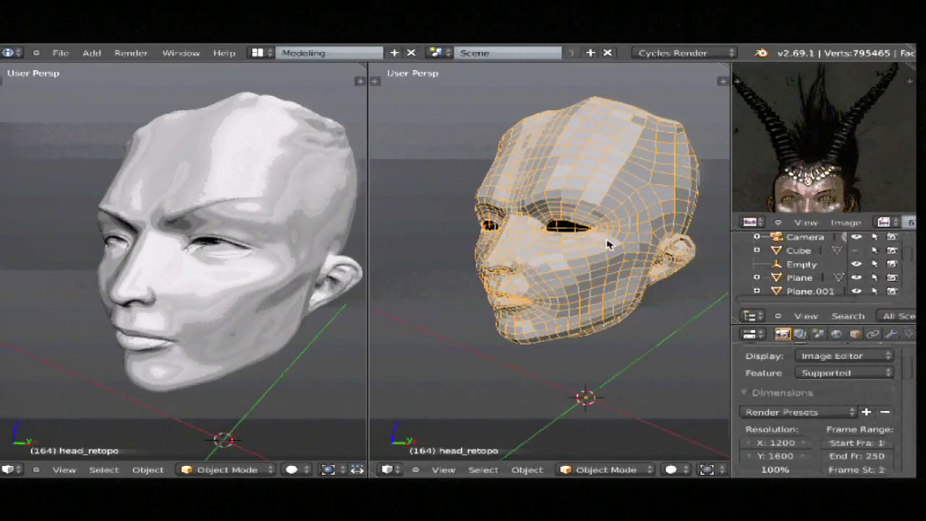
key("Tab")
key("Tab")
key("Tab")
scroll(646, 226, "up", 2)
scroll(646, 226, "up", 5)
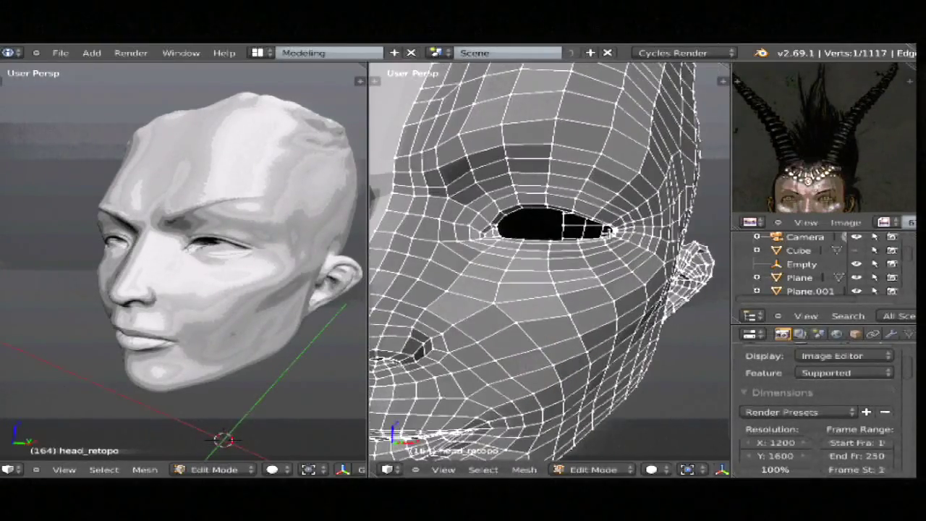
key("ctrl+r")
left_click(606, 217)
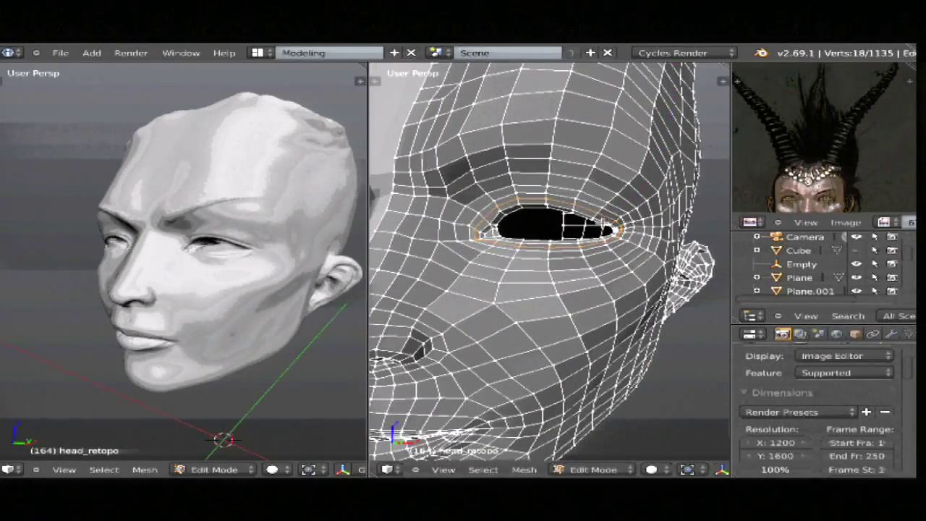
left_click(613, 197)
key("ctrl+r")
left_click(595, 177)
right_click(608, 212)
Step: Try adding edge loops around the mouth of the retopo mesh, then return to Object Mode to view the face
middle_click_drag(555, 304, 576, 249)
key("ctrl+r")
left_click(560, 206)
right_click(561, 206)
key("ctrl+r")
right_click(568, 192)
key("Tab")
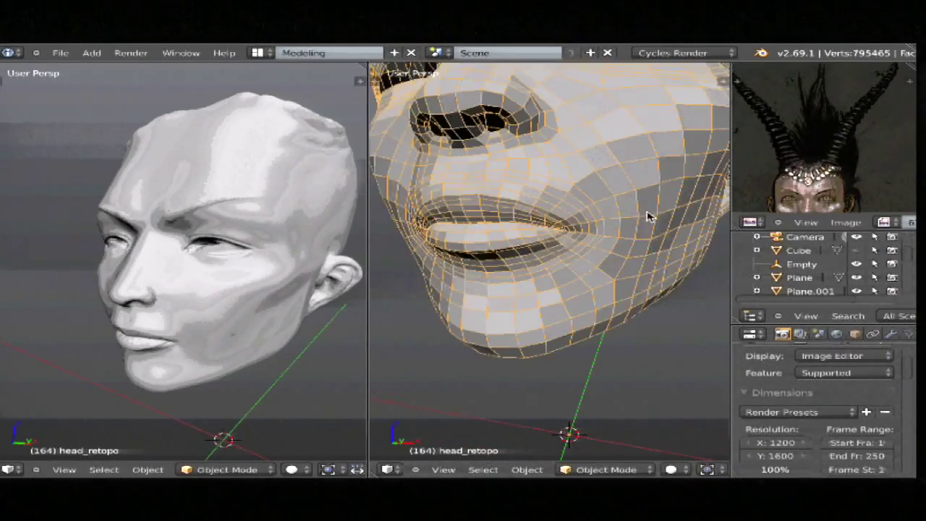
scroll(636, 232, "down", 4)
middle_click_drag(628, 243, 607, 227)
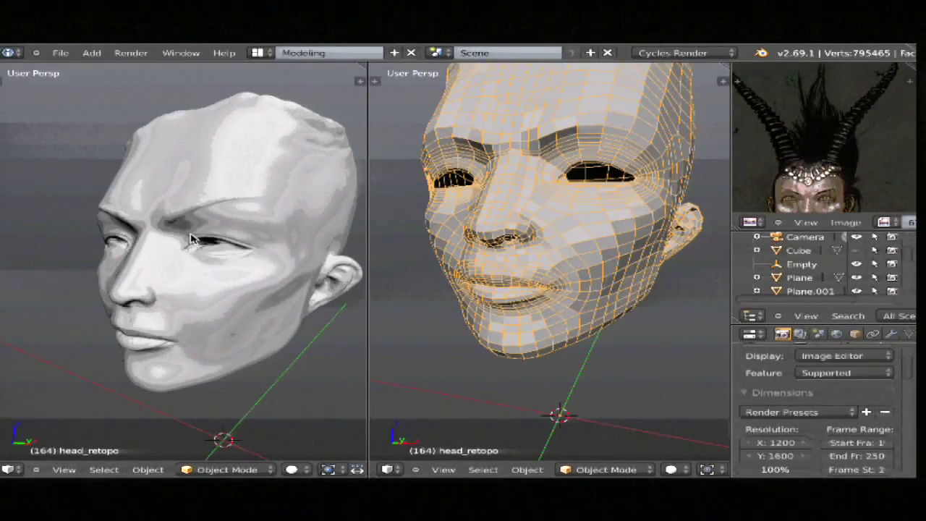
Step: Undo the edge loops added around the eye and mouth, then leave Edit Mode
key("Tab")
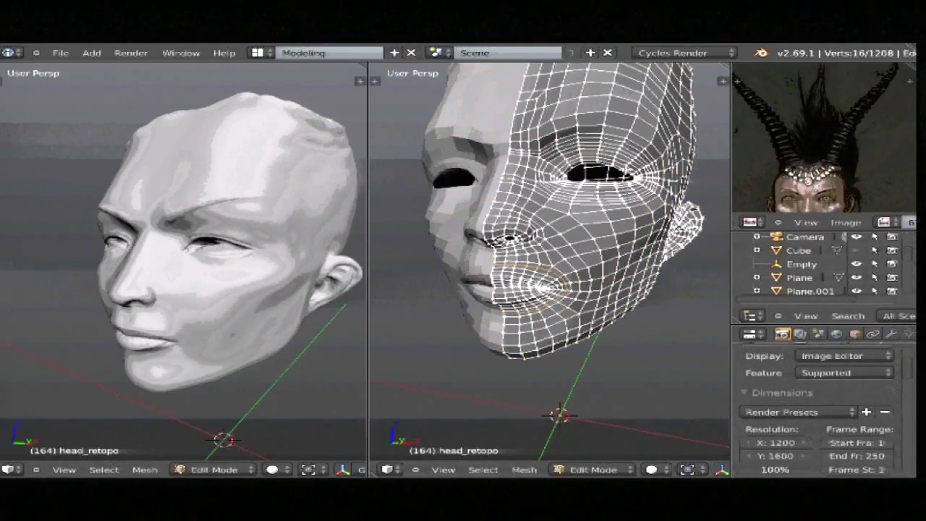
key("ctrl+z")
key("ctrl+z")
key("ctrl+z")
key("ctrl+z")
key("ctrl+z")
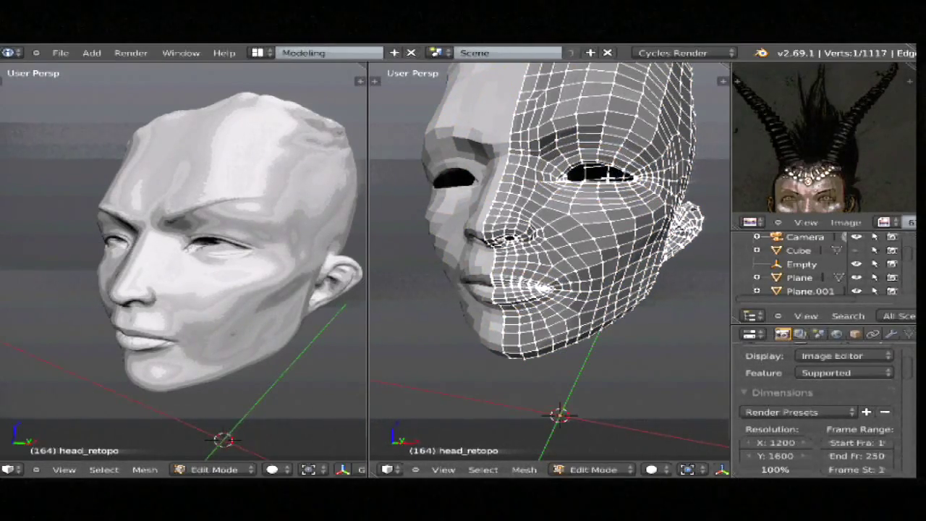
key("Tab")
middle_click_drag(619, 233, 513, 272)
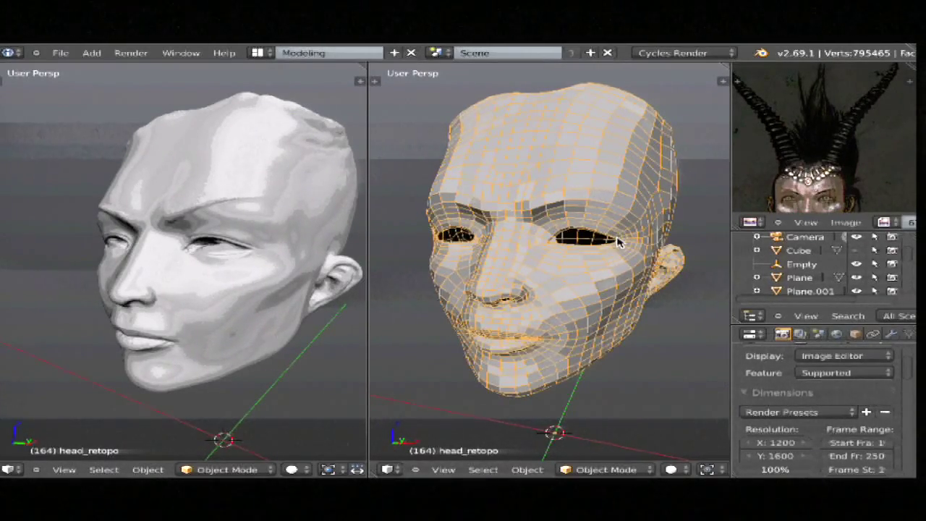
Step: Open the recent file 04_multires.blend
key("super+shift+o")
key("Up")
key("Up")
key("Up")
key("Up")
key("Up")
key("Up")
key("Up")
key("Up")
key("Up")
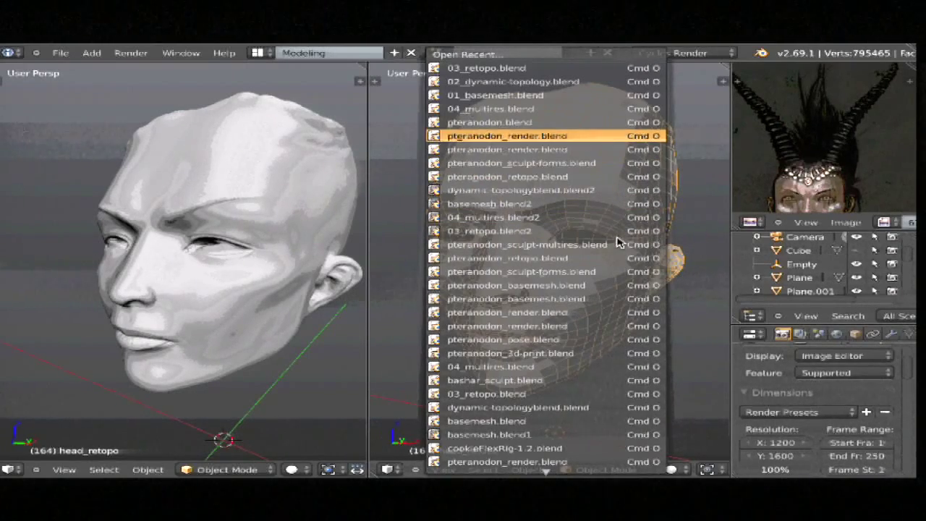
key("Return")
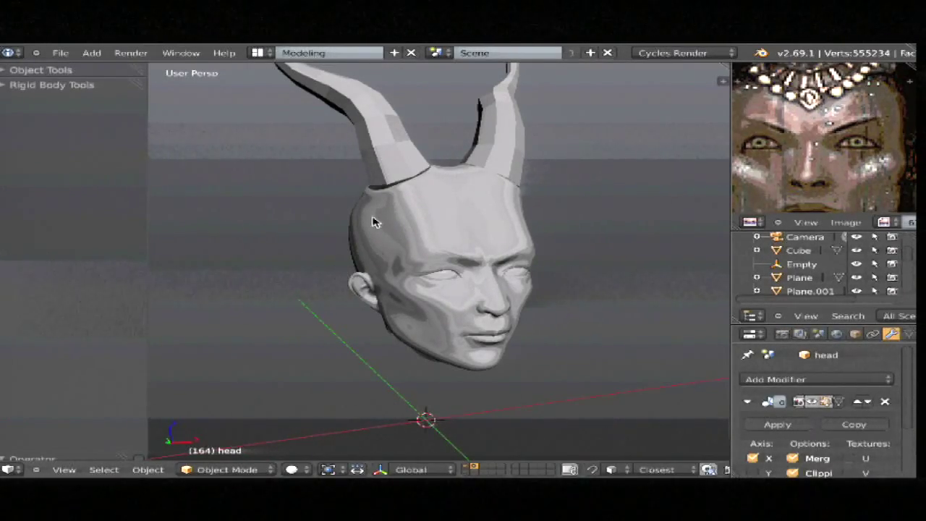
Step: Select the head_retopo mesh, widen the properties editor and set the Multires modifier's preview level to 0
key("z")
key("z")
key("Tab")
mouse_move(548, 275)
middle_mouse_down()
mouse_move(555, 287)
mouse_move(400, 283)
mouse_move(528, 286)
middle_mouse_up()
key("Tab")
scroll(586, 273, "up", 2)
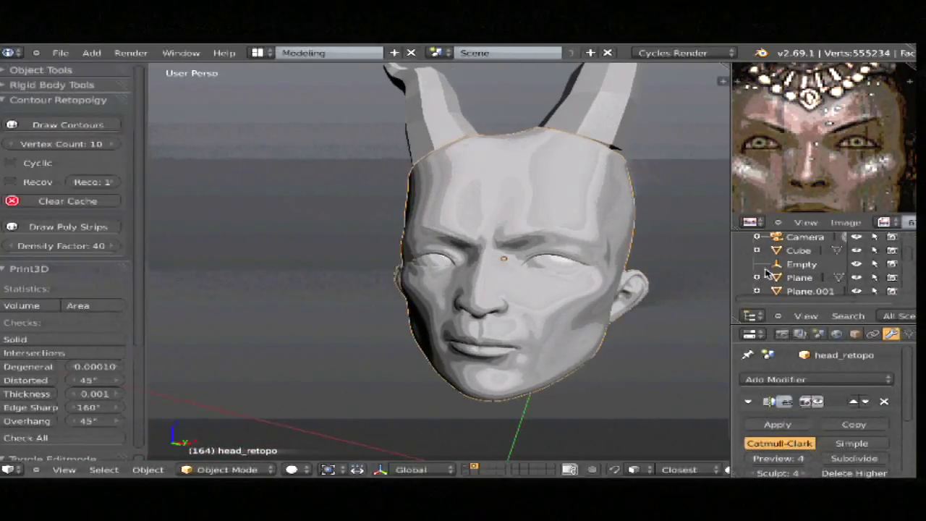
scroll(839, 398, "down", 1)
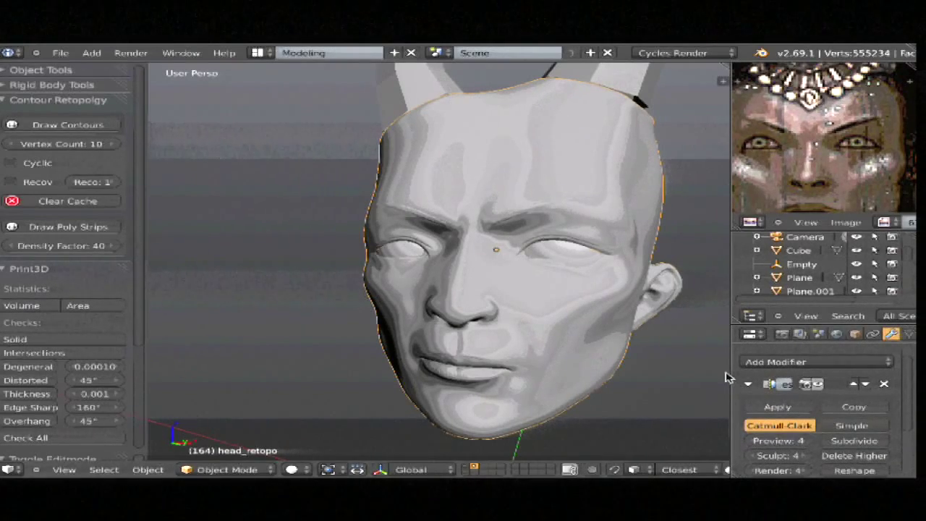
left_click_drag(730, 375, 672, 375)
left_click_drag(673, 308, 497, 418)
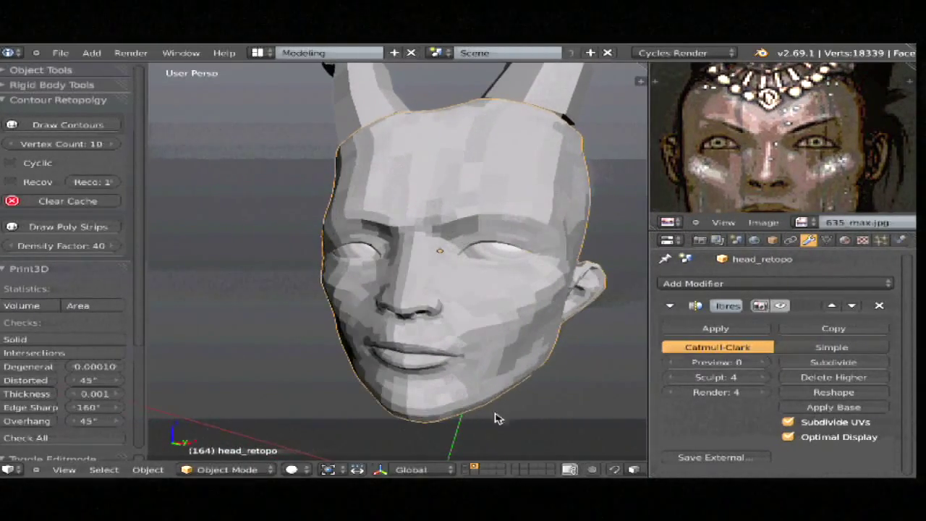
Step: Raise the head's Multires preview level to 1 while viewing it from a three-quarter angle
middle_click_drag(557, 300, 620, 336)
middle_click_drag(578, 259, 568, 279)
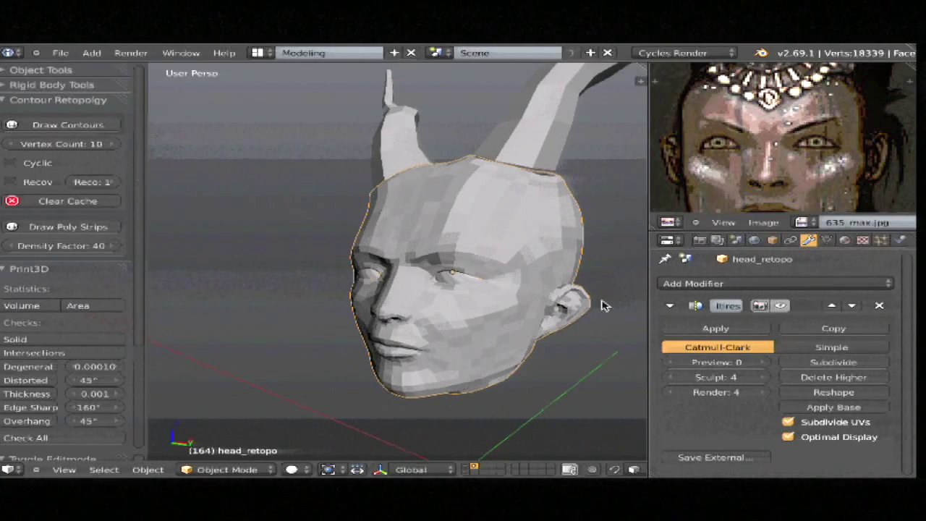
left_click(761, 362)
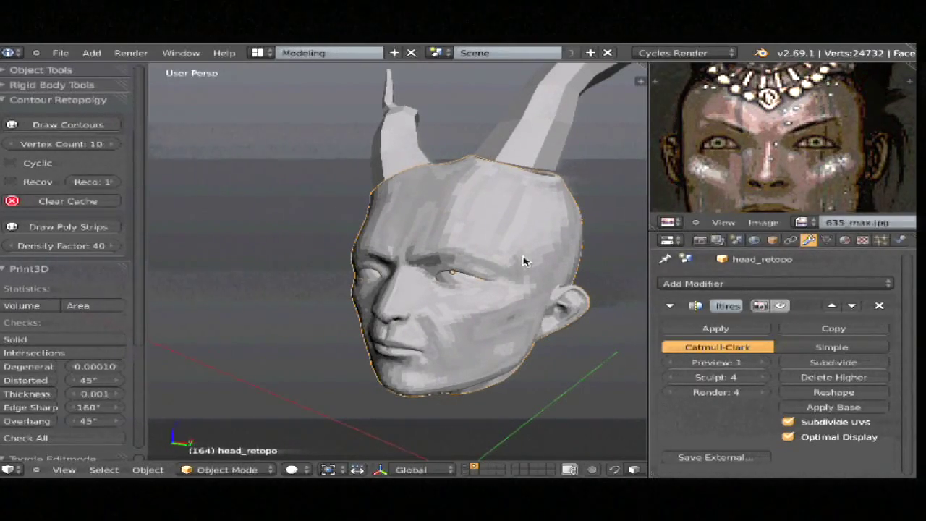
Step: In Edit Mode, pull the head_retopo ear-tip vertex outward with proportional editing to form a pointed ear, then view it in Object Mode
key("Tab")
middle_click_drag(584, 275, 572, 289)
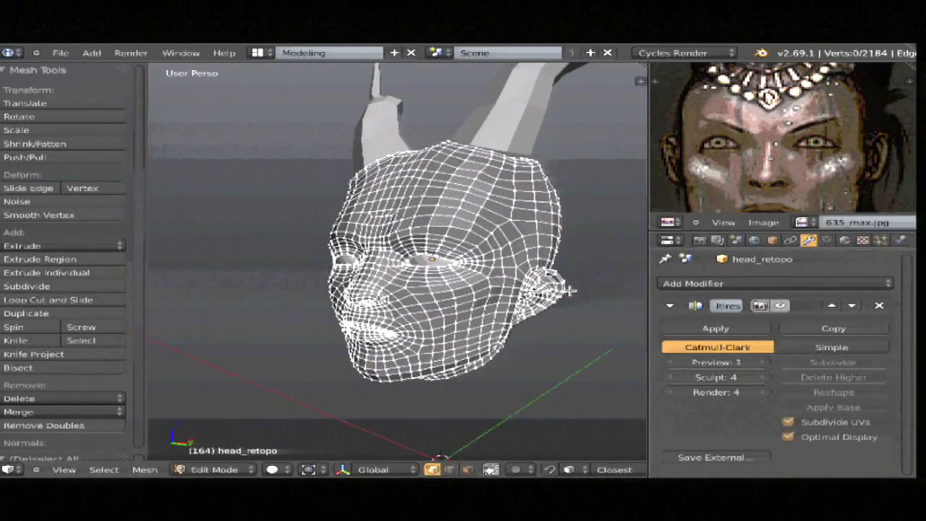
right_click(570, 289)
key("g")
key("z")
left_click(598, 285)
key("o")
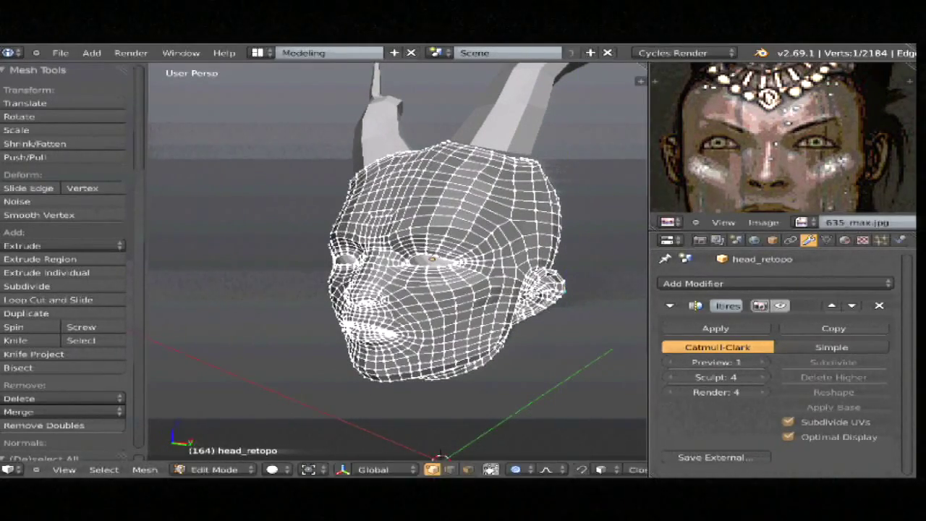
key("g")
key("Return")
key("Tab")
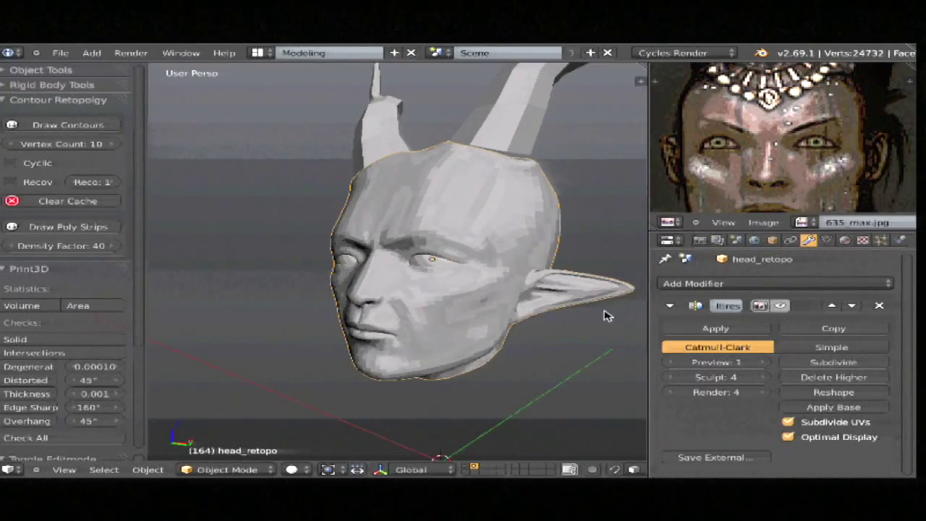
Step: Undo the pointed-ear deformation in Edit Mode and return to Object Mode
key("Tab")
key("ctrl+z")
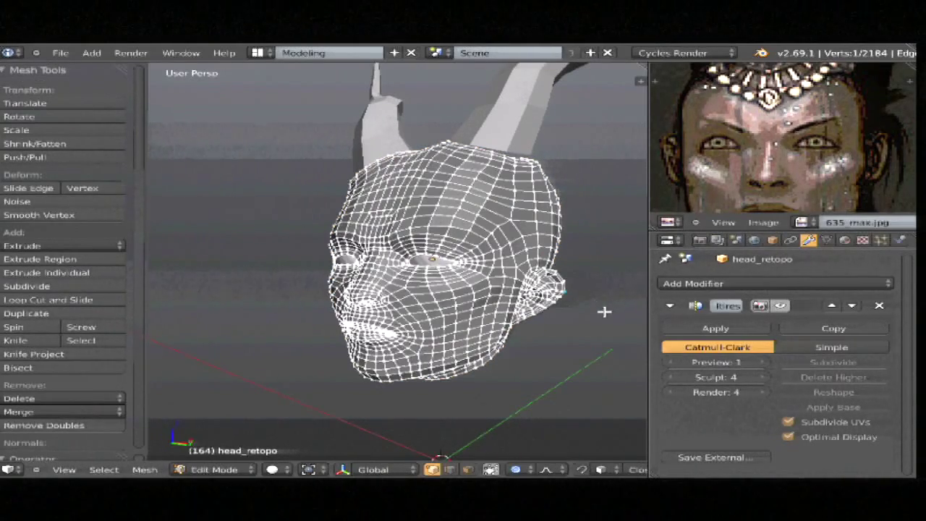
key("Tab")
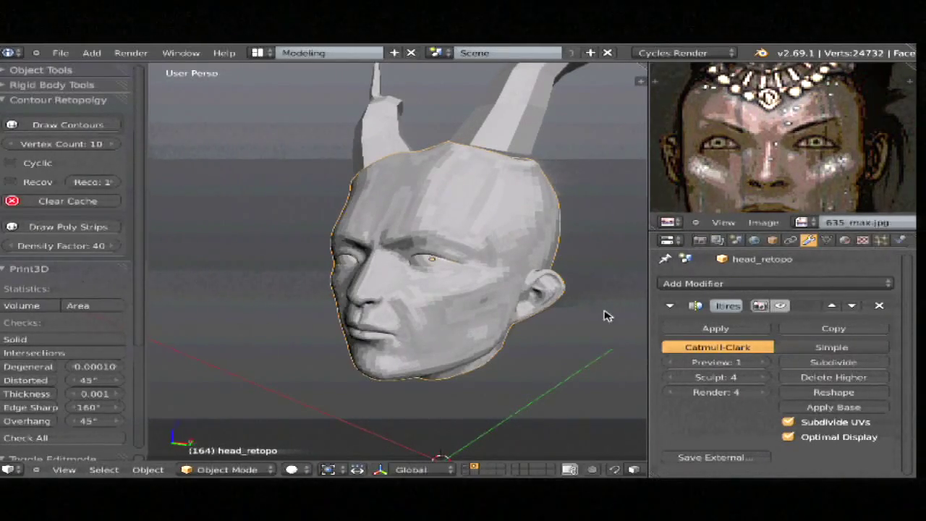
Step: Raise the head's Multires preview level to 4 and view the detailed face close up from the front
left_click(761, 363)
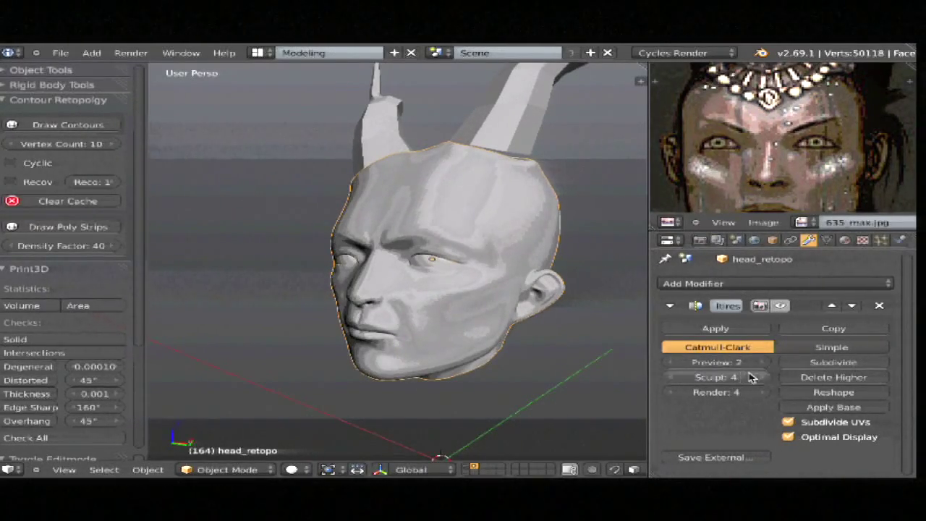
left_click(761, 363)
left_click(761, 362)
middle_click_drag(482, 306, 465, 296)
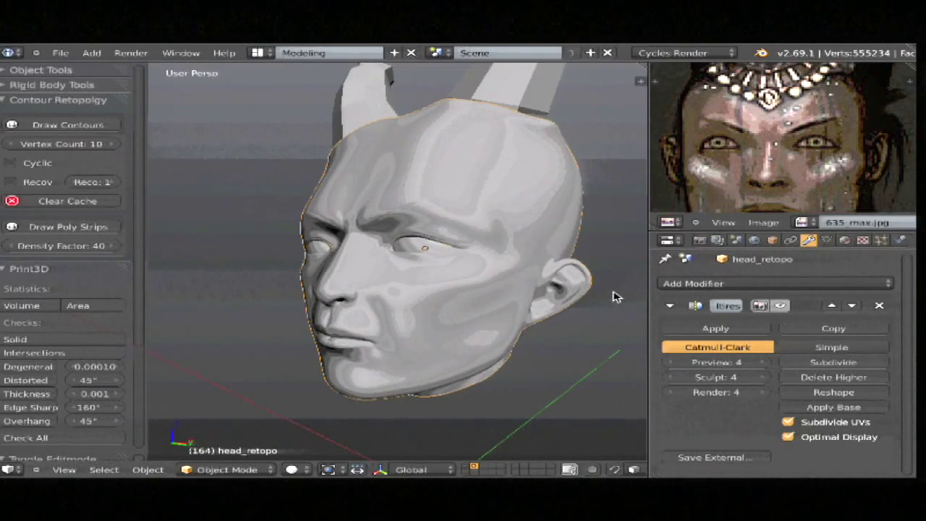
scroll(492, 286, "up", 2)
middle_click_drag(473, 286, 477, 186)
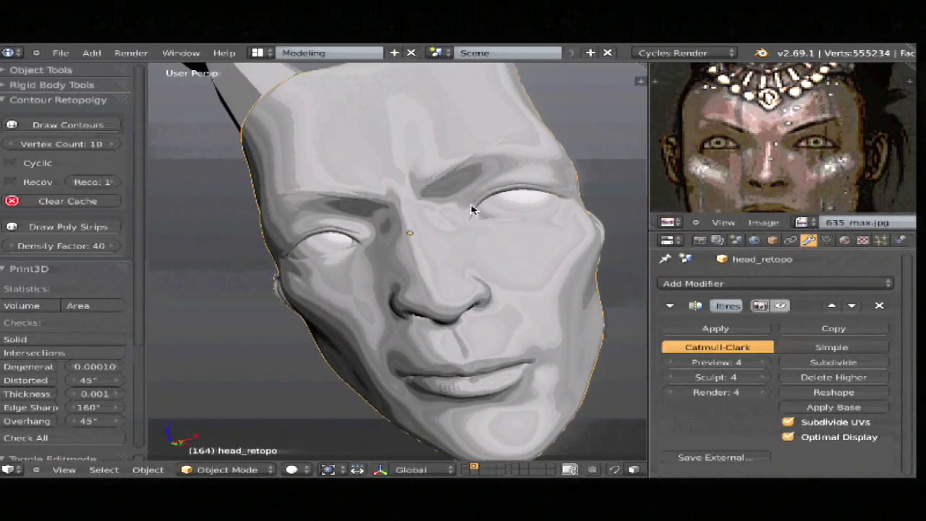
Step: Show the head's mesh data properties and inspect the sculpted surface of the cheek and eye area up close
left_click(825, 240)
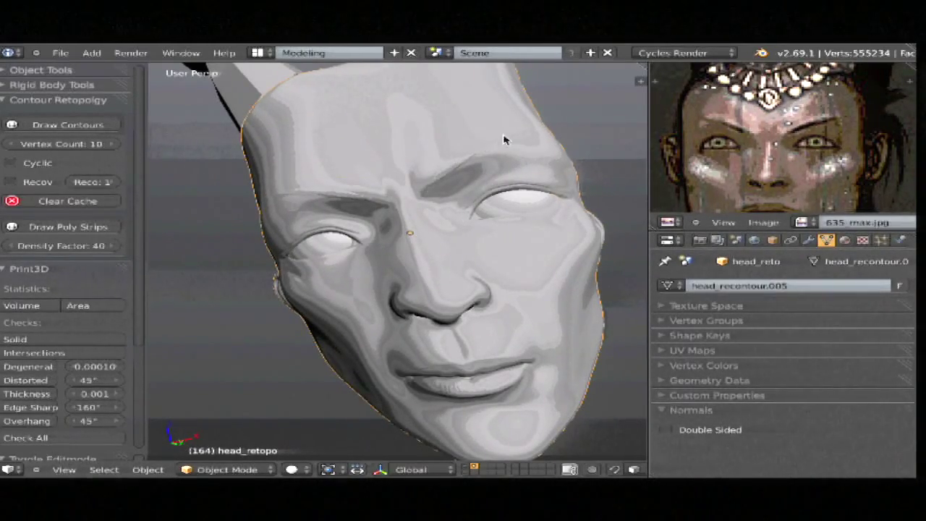
middle_click_drag(513, 275, 341, 383)
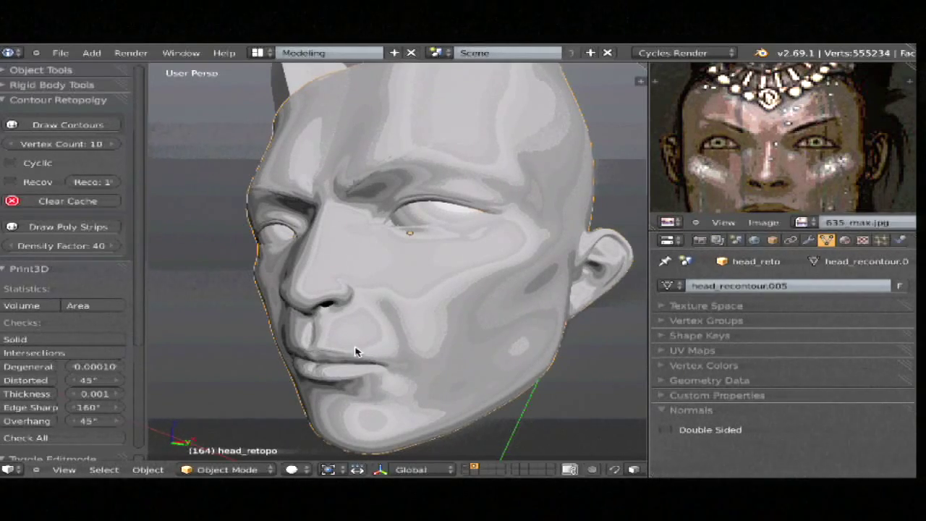
scroll(476, 291, "up", 5)
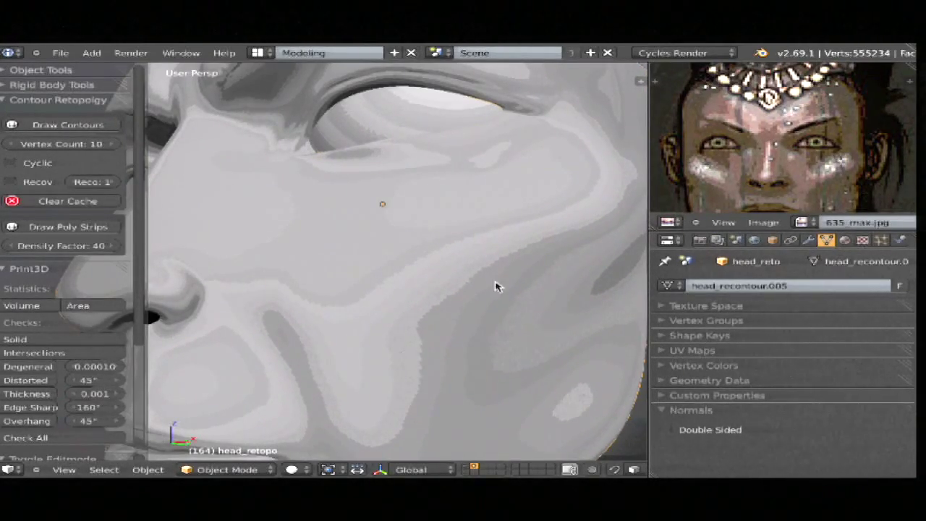
scroll(474, 287, "down", 5)
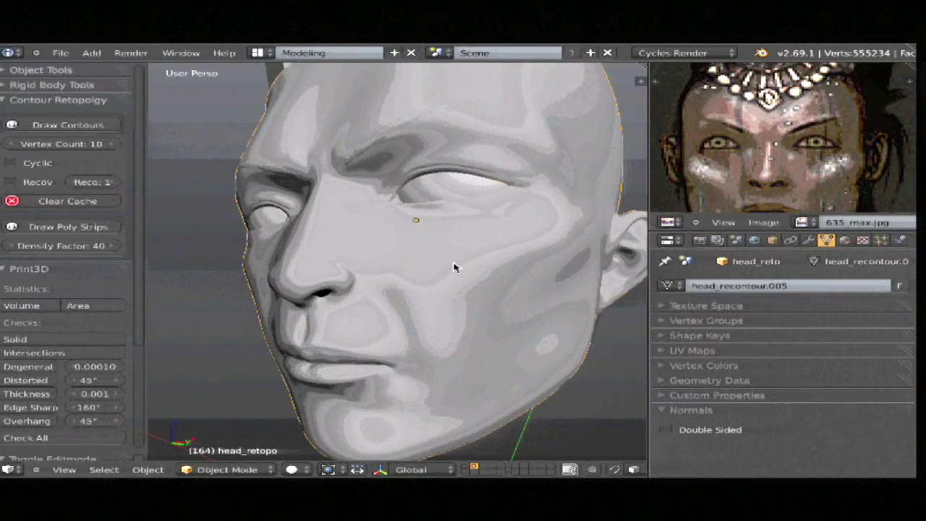
Step: Sketch a four-sided polygon outline with inner dividing lines on the cheek as an annotation
left_click_drag(469, 252, 485, 262)
mouse_move(498, 251)
left_mouse_down()
mouse_move(394, 303)
mouse_move(524, 263)
mouse_move(500, 252)
left_mouse_up()
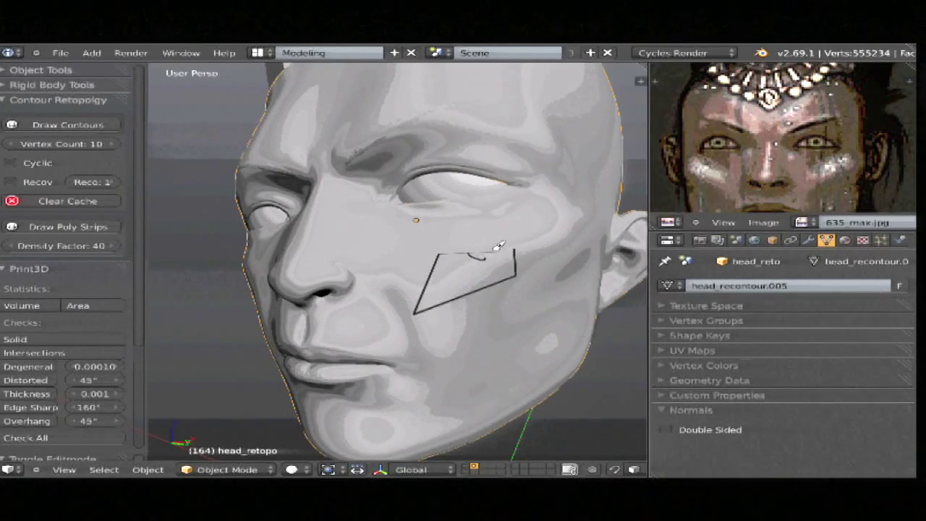
key("n")
key("n")
mouse_move(445, 284)
left_mouse_down()
mouse_move(452, 253)
mouse_move(434, 318)
mouse_move(487, 265)
left_mouse_up()
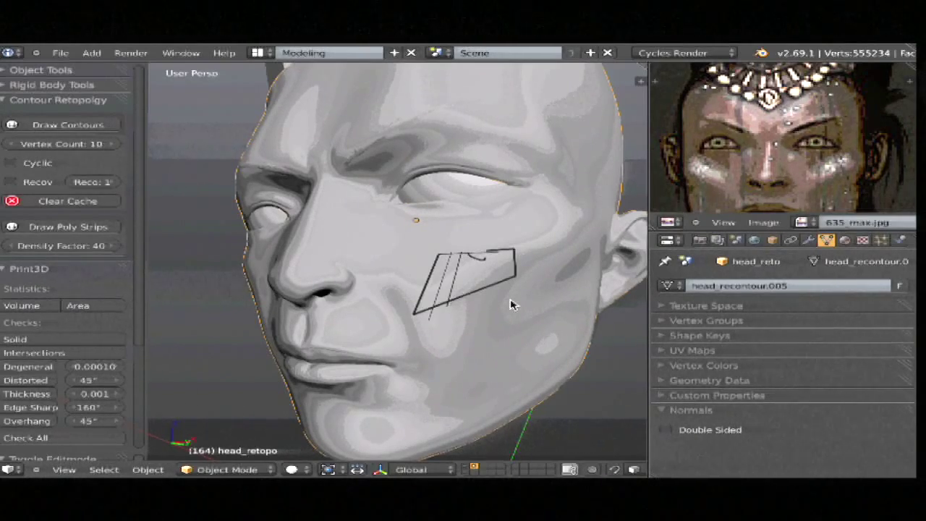
Step: Open the recent file 02_dynamic-topology.blend
key("ctrl+shift+o")
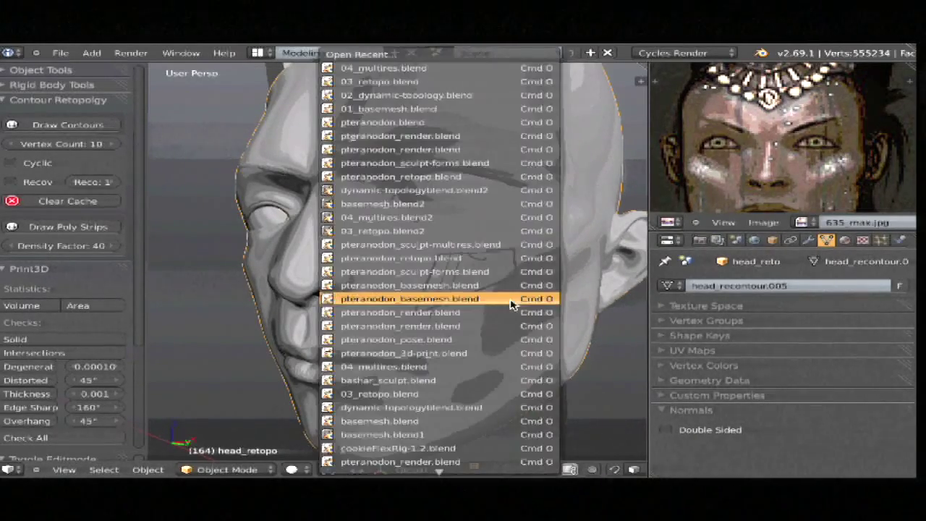
scroll(510, 304, "up", 7)
scroll(510, 304, "up", 9)
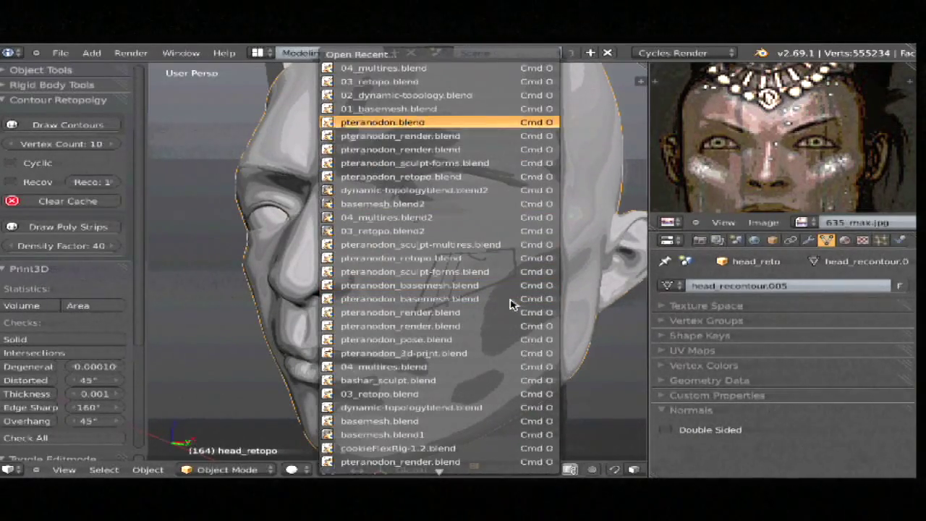
scroll(510, 304, "down", 1)
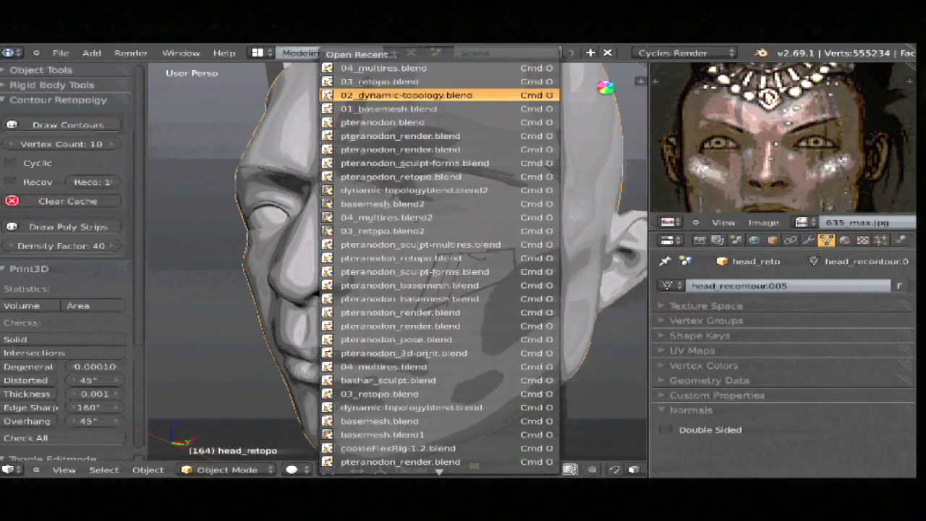
key("Return")
Step: Select the dynamic topology head and examine its triangle density around the brow and eye in wireframe and Edit Mode
middle_click_drag(471, 275, 426, 290)
scroll(521, 267, "up", 7)
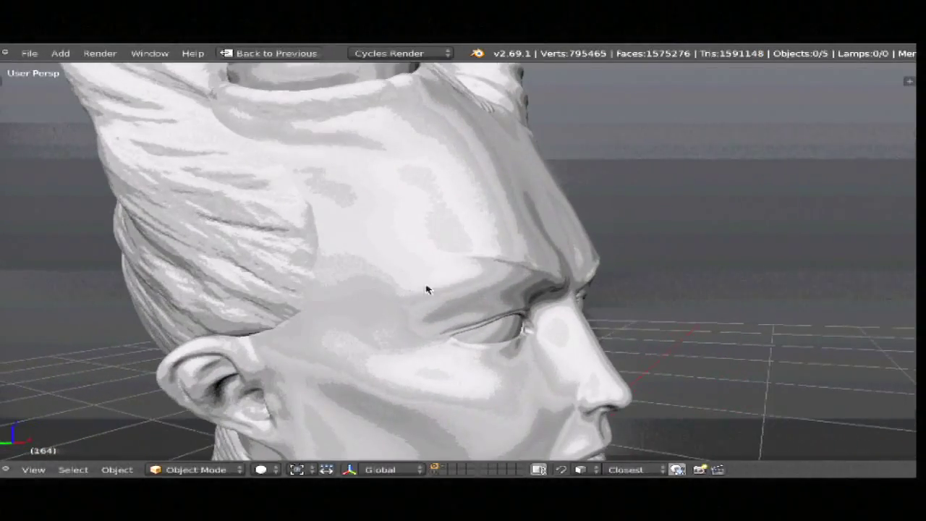
right_click(397, 310)
key("ctrl+Tab")
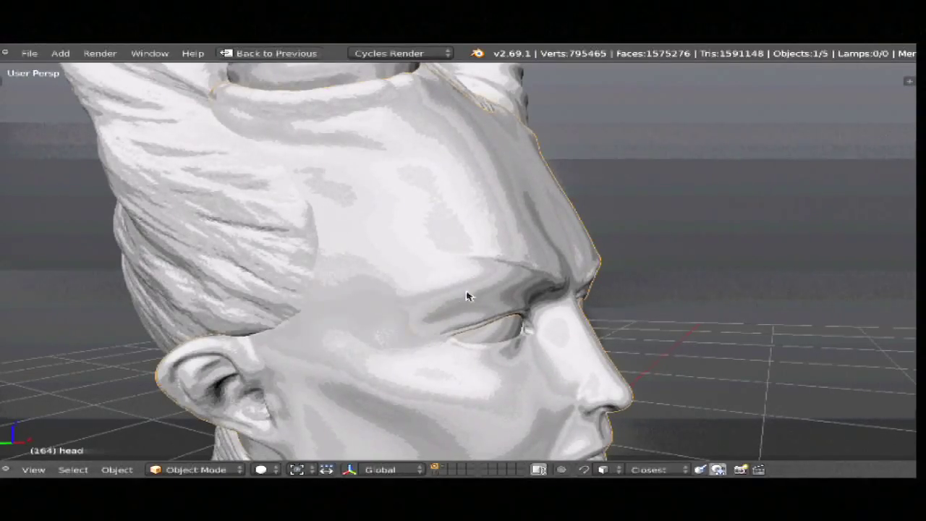
key("z")
scroll(454, 299, "up", 3)
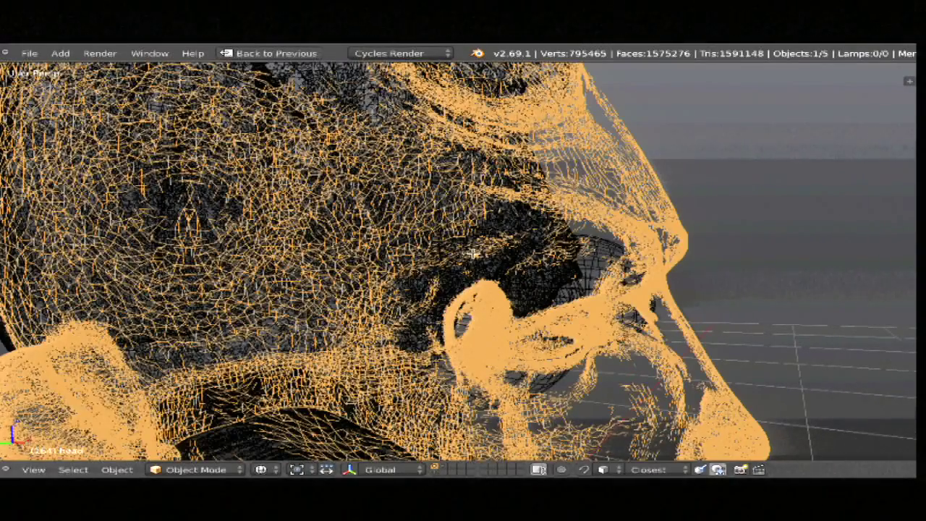
key("Tab")
key("z")
key("z")
key("z")
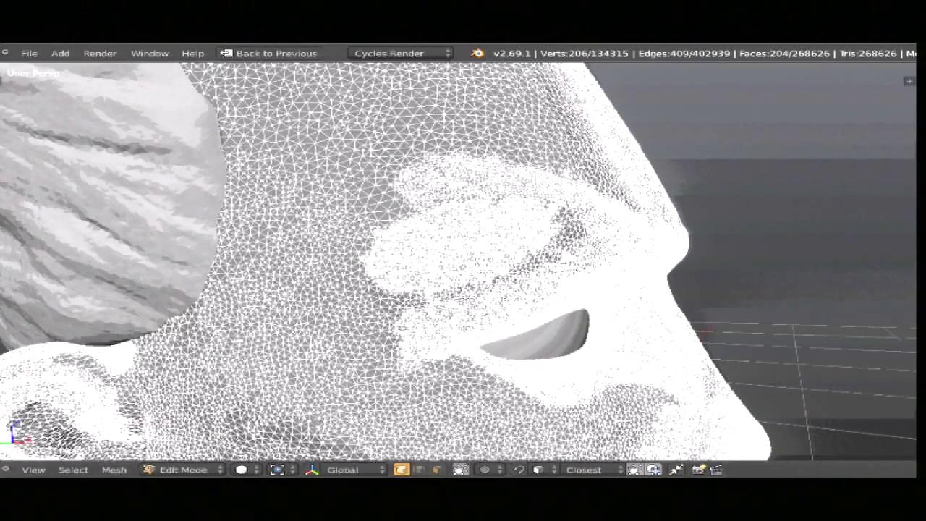
key("Tab")
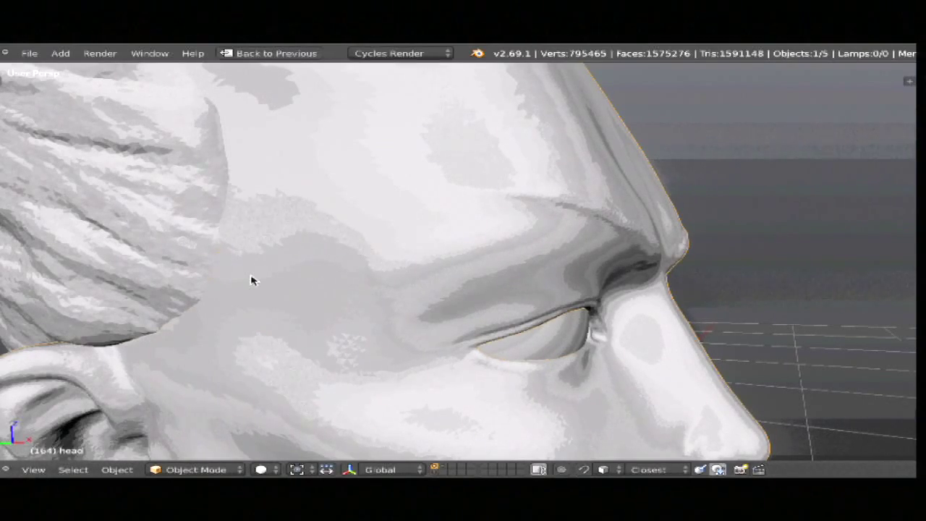
Step: Inspect the face from several angles, then isolate the head in local view to examine the coarse underside of the jaw
mouse_move(544, 204)
middle_mouse_down()
mouse_move(482, 229)
mouse_move(529, 257)
mouse_move(462, 316)
middle_mouse_up()
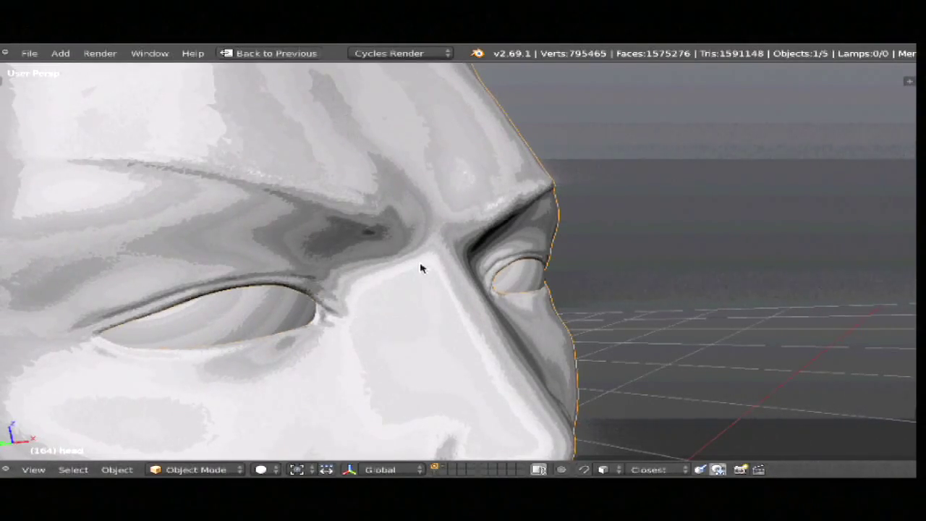
scroll(517, 296, "down", 4)
middle_click_drag(517, 296, 463, 257)
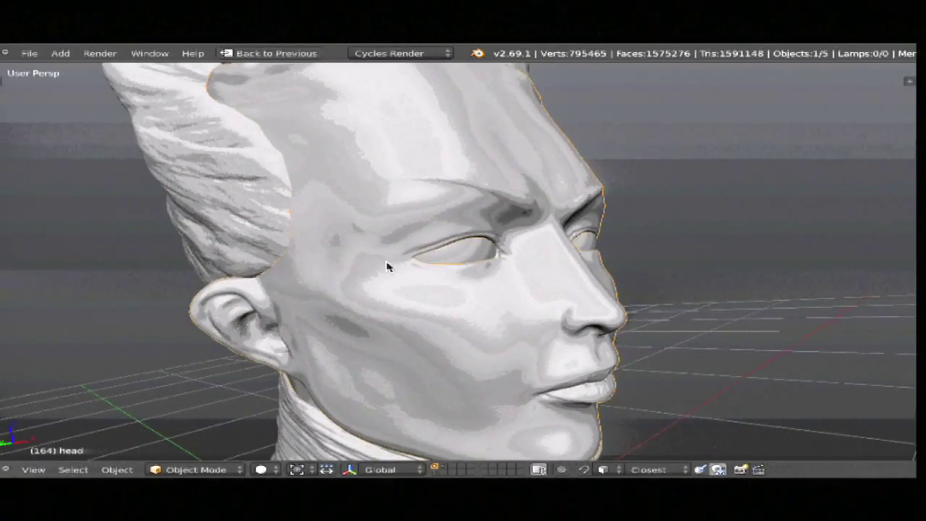
middle_click_drag(387, 267, 484, 247)
mouse_move(476, 348)
middle_mouse_down()
mouse_move(475, 268)
mouse_move(564, 362)
mouse_move(513, 314)
mouse_move(465, 303)
middle_mouse_up()
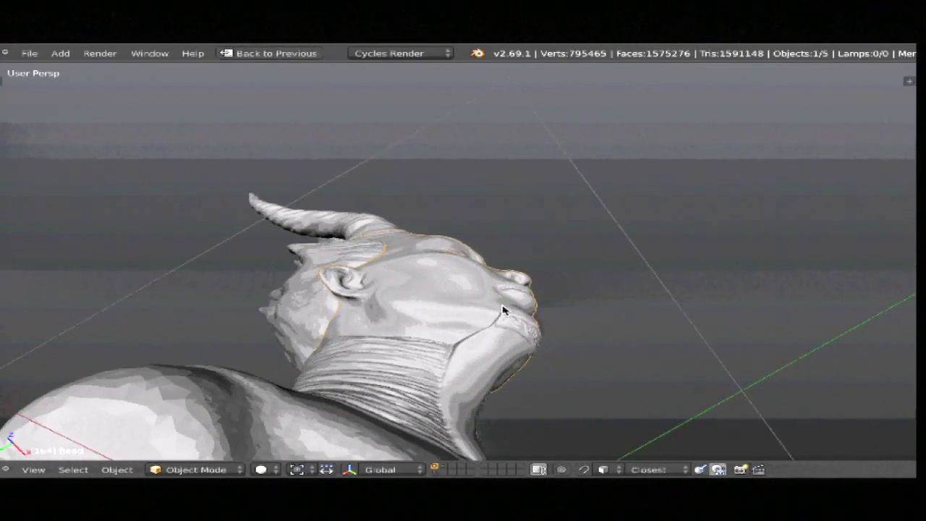
key("KP_Divide")
middle_click_drag(635, 296, 569, 263)
scroll(568, 263, "up", 2)
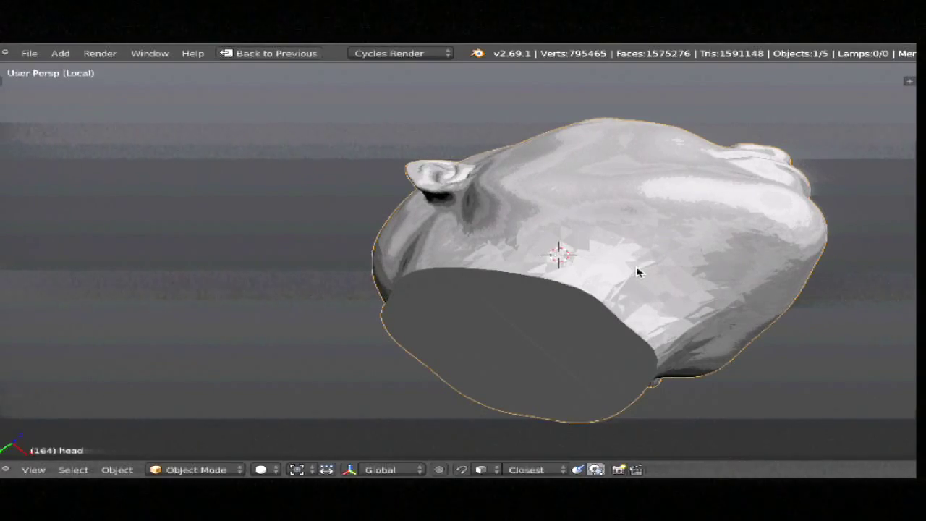
Step: Open the recent file 03_retopo.blend, then replace it with 04_multires.blend and bring the face closer
key("shift+ctrl+o")
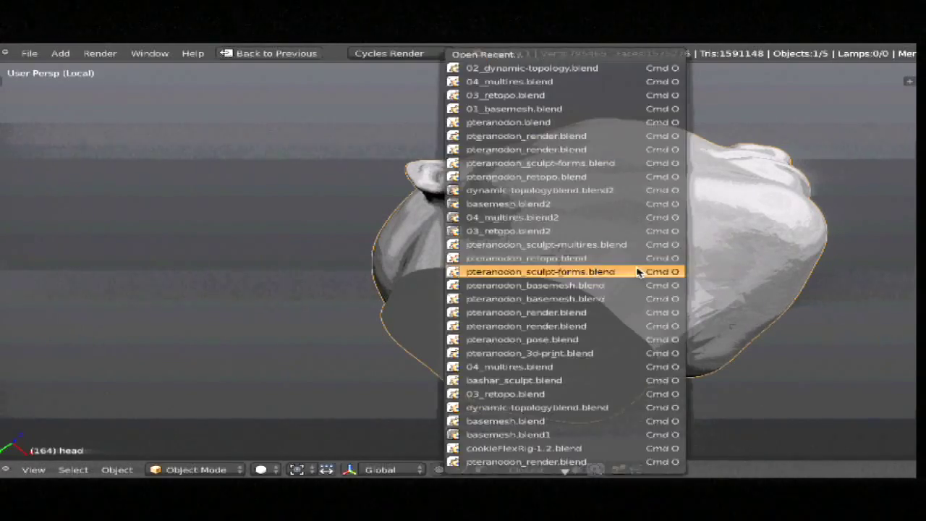
left_click(521, 95)
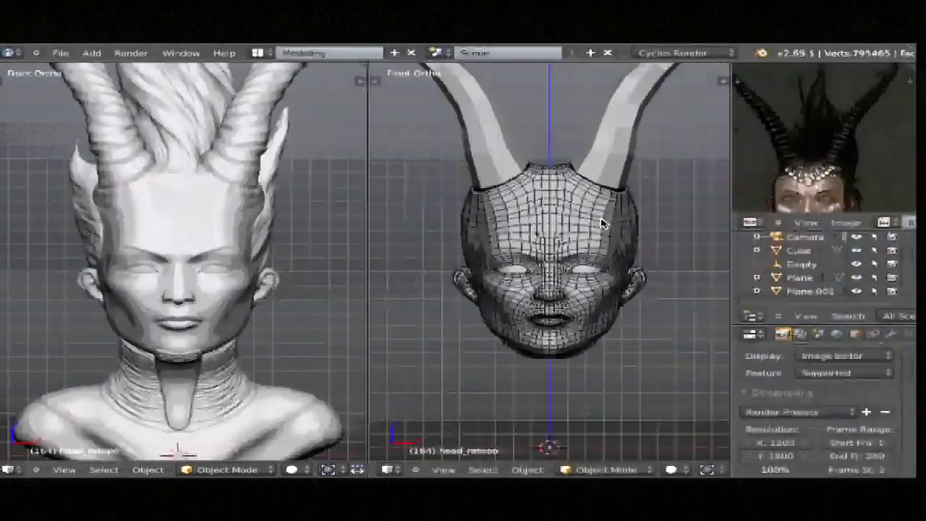
key("shift+ctrl+o")
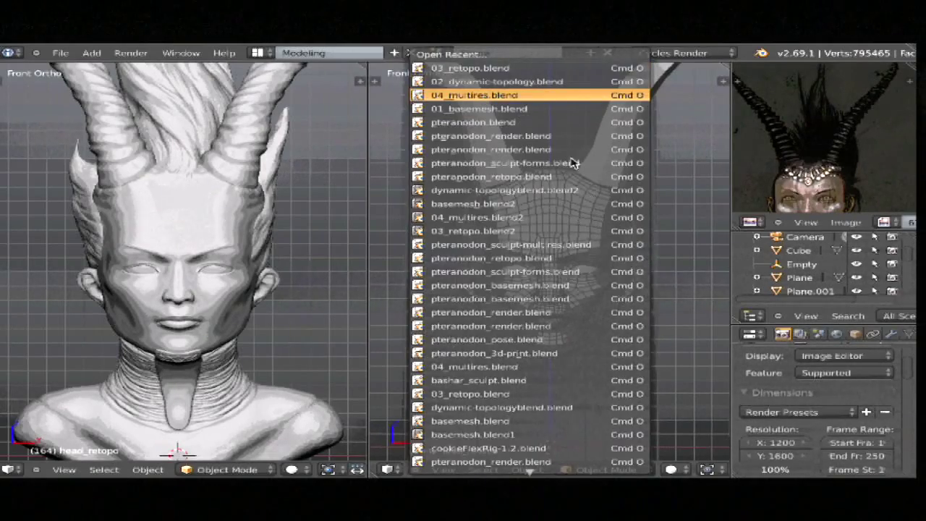
key("Return")
scroll(513, 298, "up", 4)
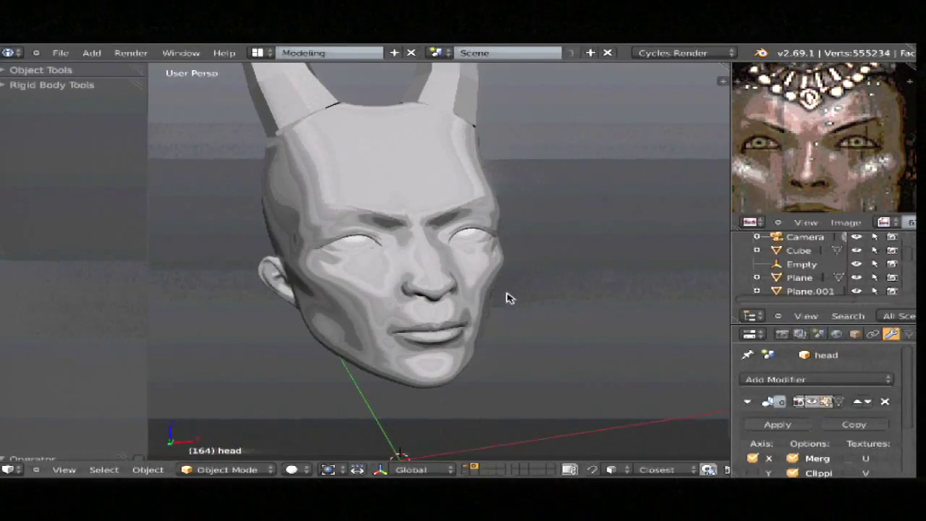
Step: Select head_retopo, enter Edit Mode with all vertices deselected, and examine the edge flow around the eyes, nose and mouth
right_click(484, 299)
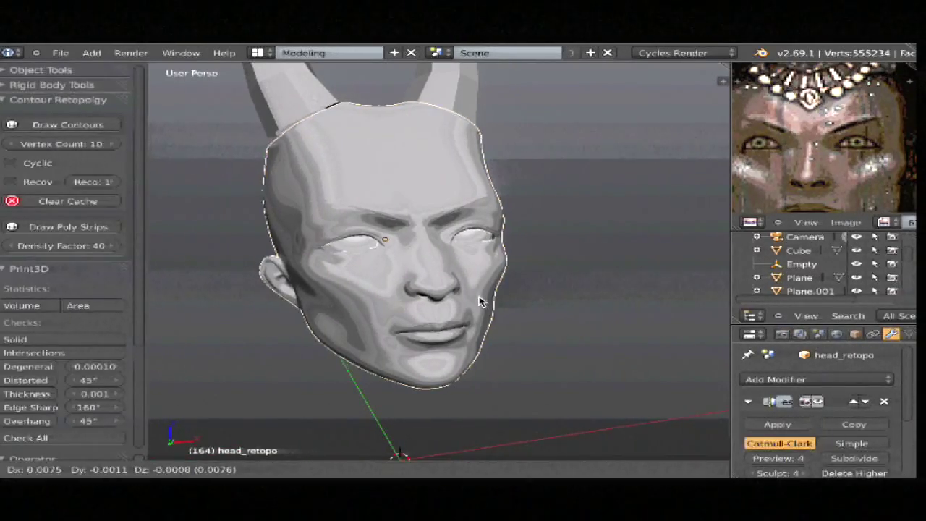
key("Tab")
middle_click_drag(562, 244, 604, 144)
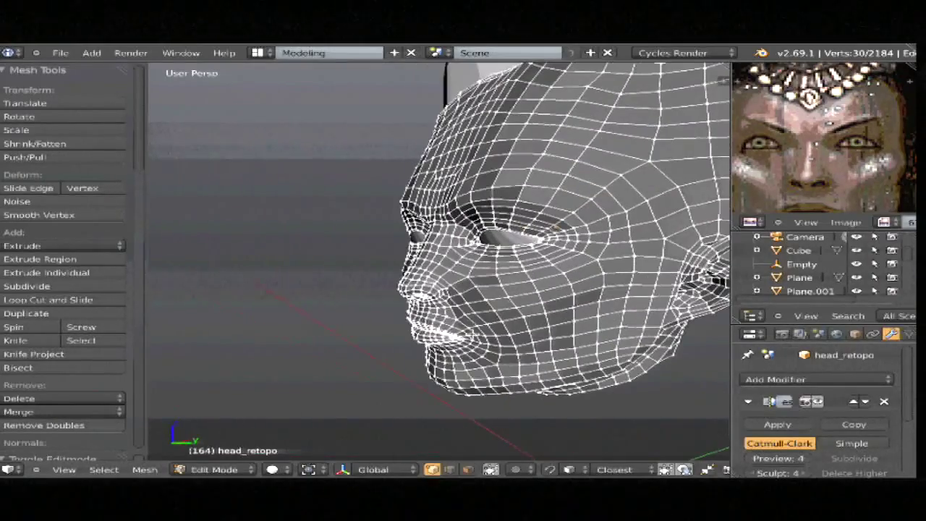
middle_click_drag(701, 229, 492, 238)
key("a")
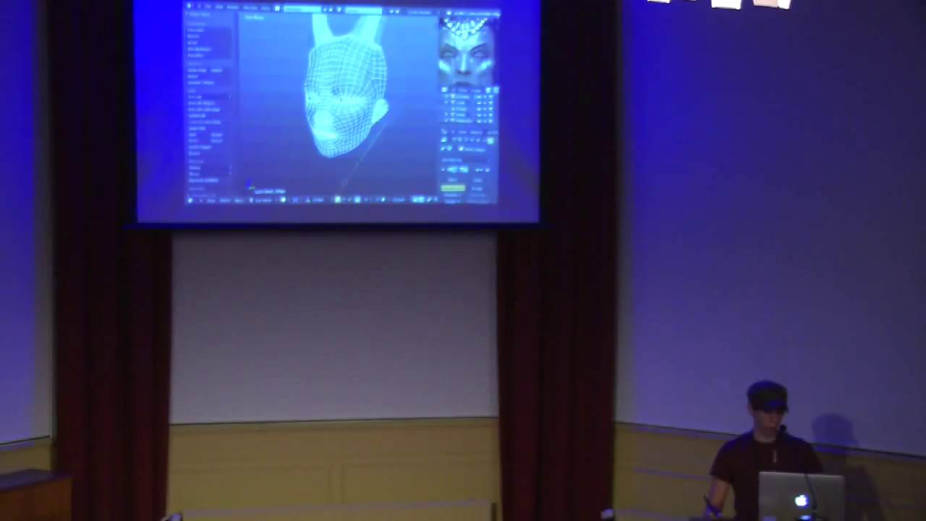
middle_click_drag(492, 239, 434, 275)
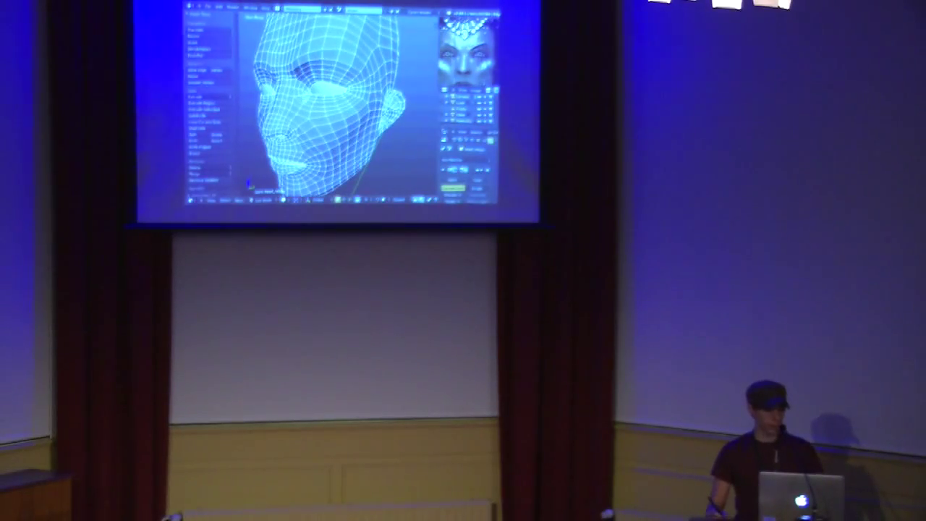
mouse_move(332, 108)
middle_mouse_down("ctrl")
mouse_move(333, 98)
mouse_move(340, 109)
middle_mouse_up("ctrl")
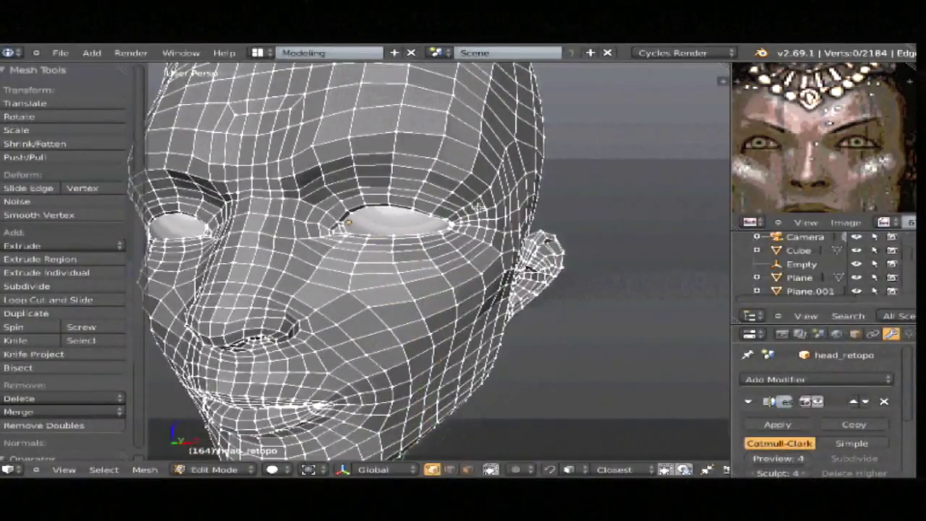
Step: Examine the retopologized face's edge flow from the side and three-quarter view, then return to Object Mode
scroll(434, 260, "up", 2)
middle_click_drag(450, 261, 376, 261)
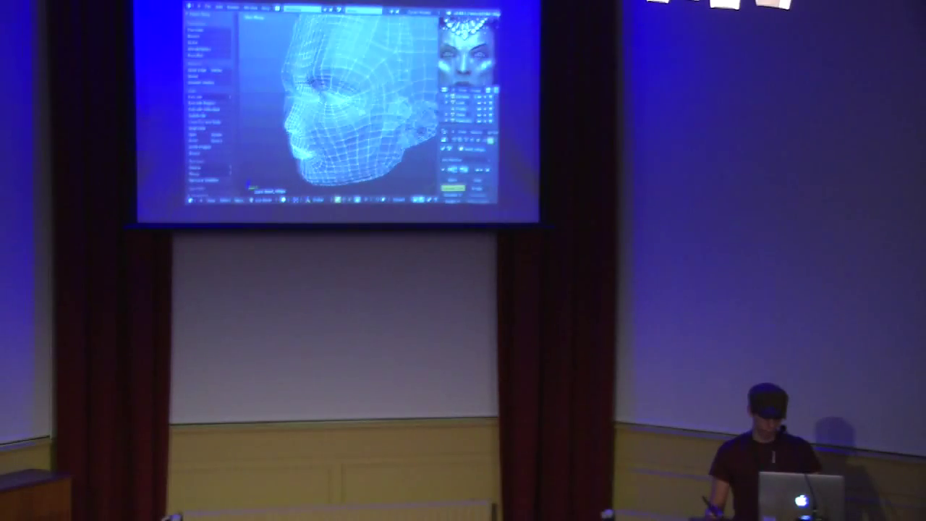
middle_click_drag(340, 109, 391, 109)
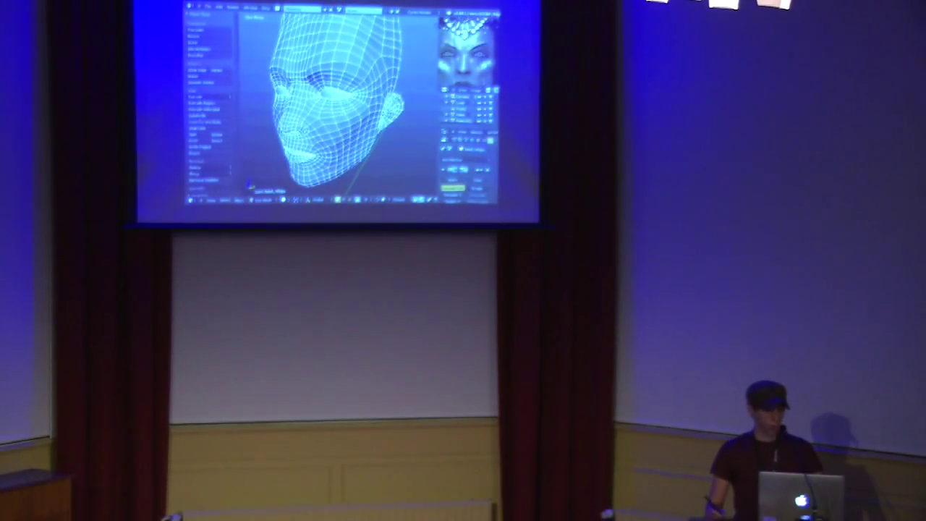
key("Tab")
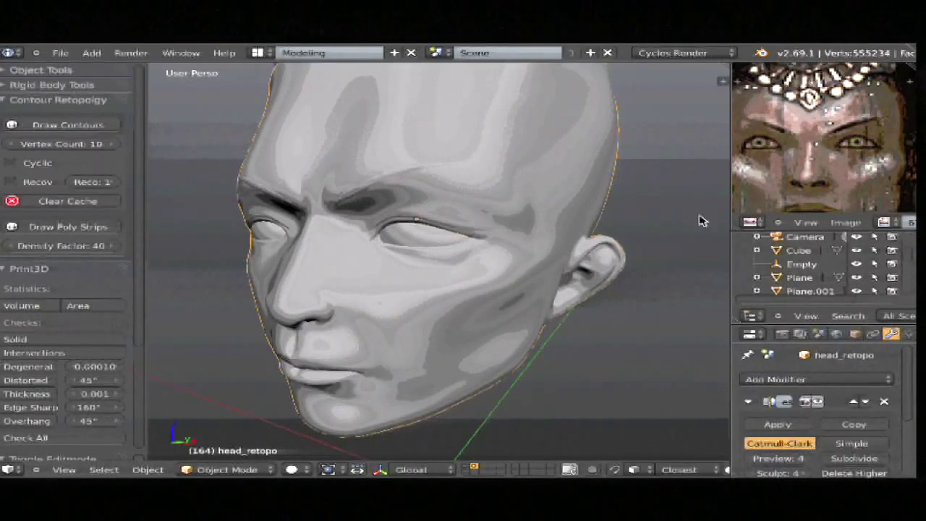
Step: Subdivide head_retopo's Multires modifier to level 5 and compare the dense surface with its base mesh in Edit Mode
key("ctrl+Up")
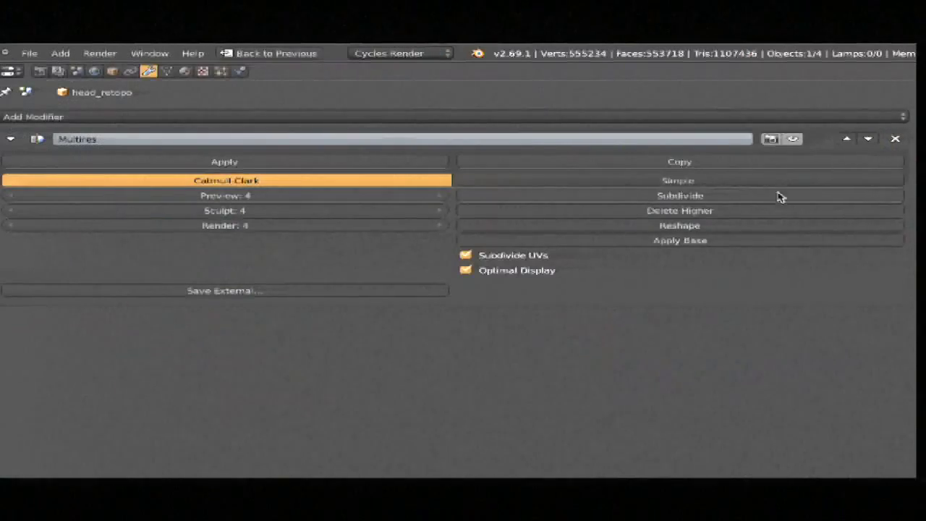
left_click(720, 196)
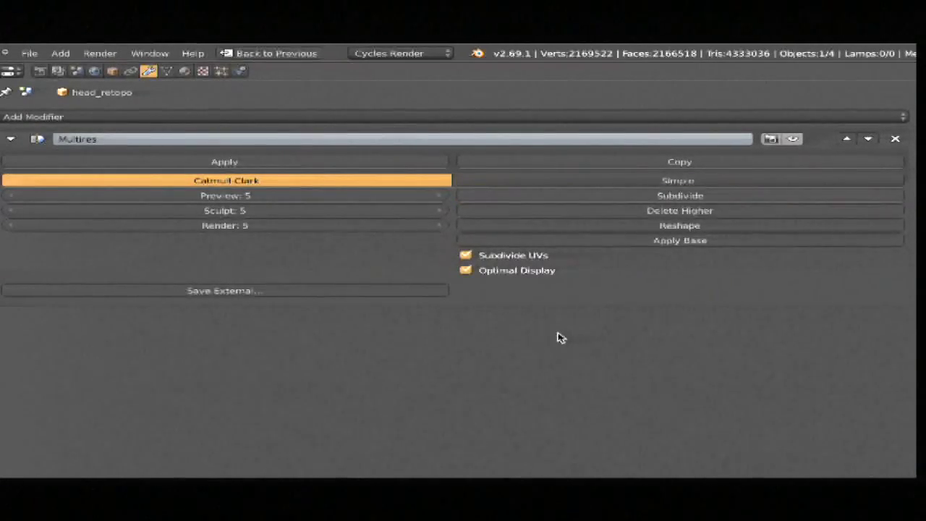
key("ctrl+Up")
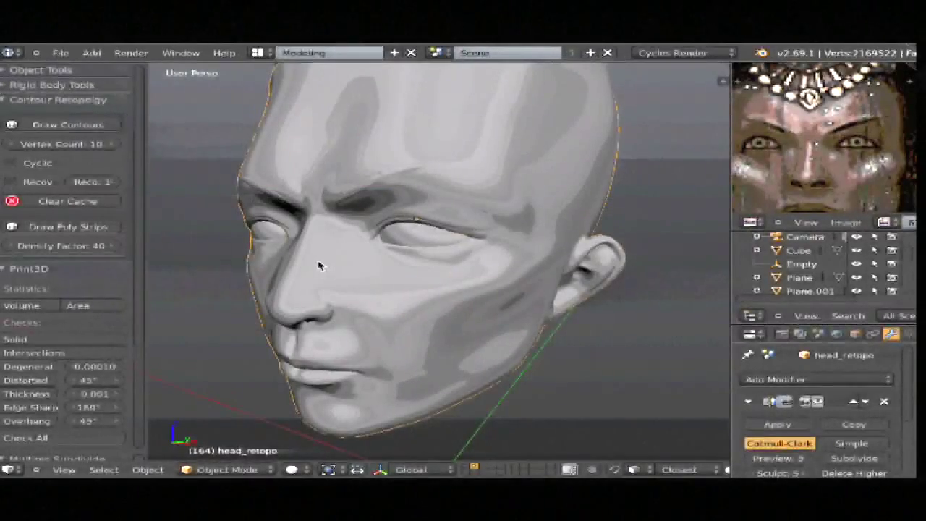
key("Tab")
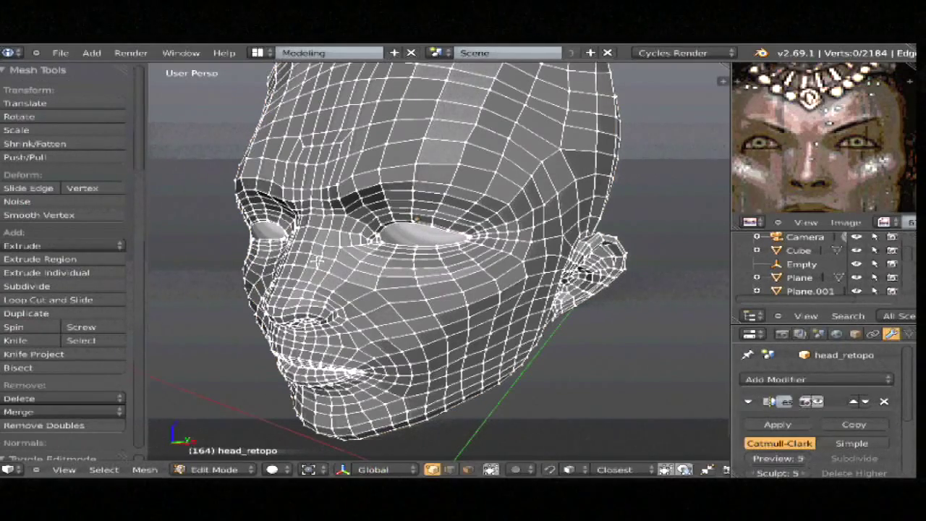
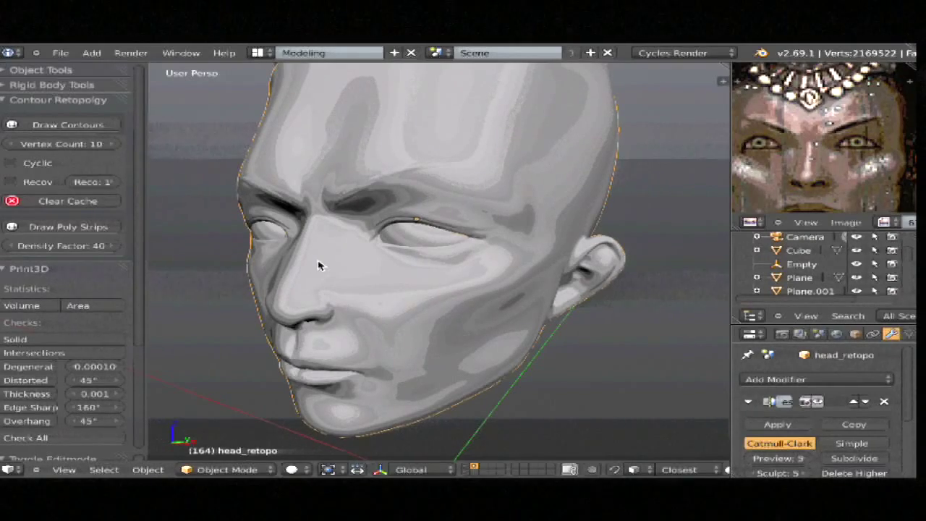
key("Tab")
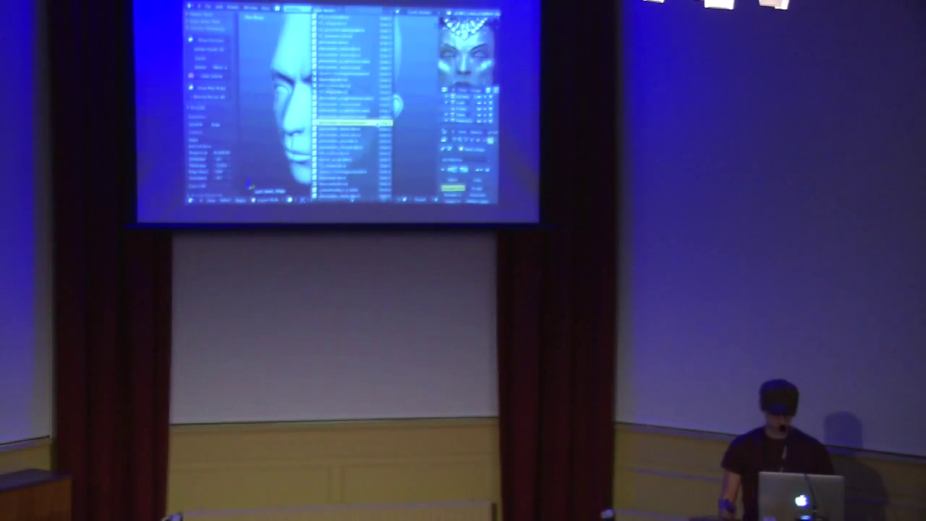
key("Tab")
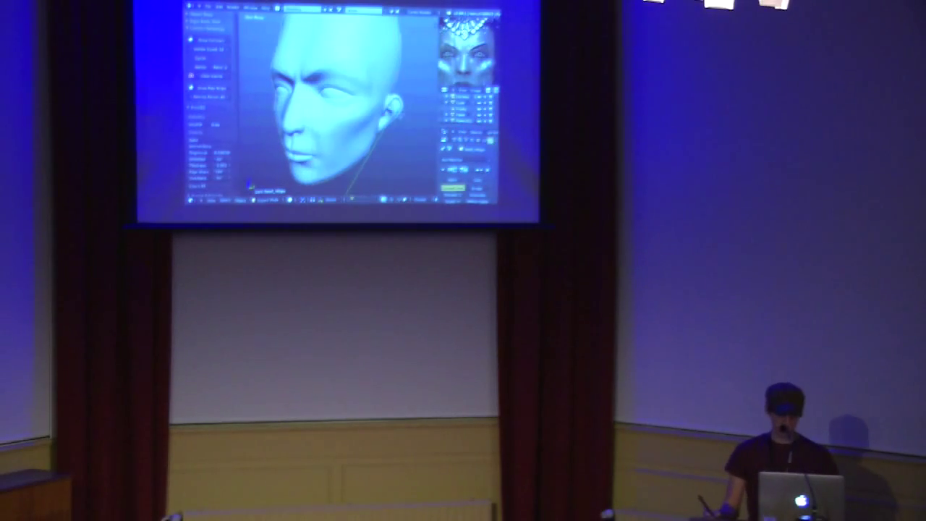
Step: Open the recent pteranodon project file and inspect the creature's base mesh in solid and wireframe display
key("ctrl+shift+o")
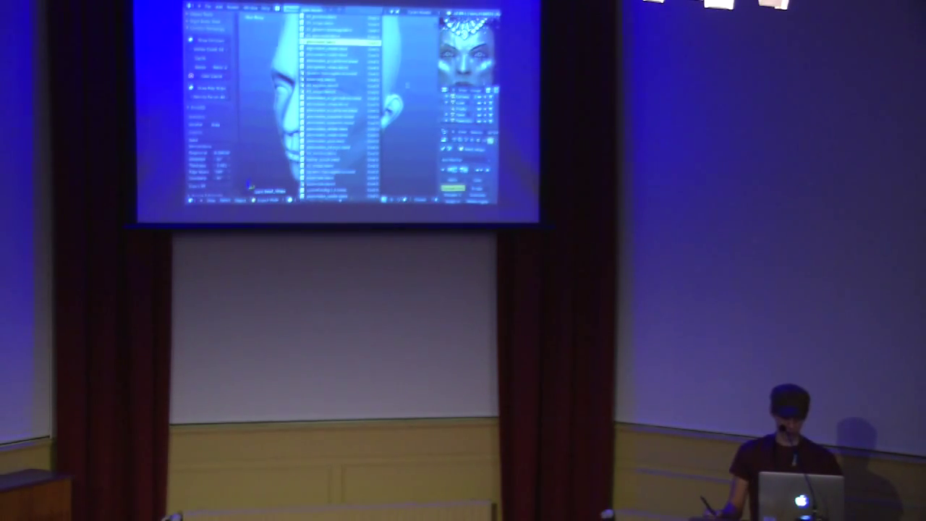
key("Return")
mouse_move(340, 116)
middle_mouse_down()
mouse_move(394, 124)
mouse_move(365, 120)
mouse_move(378, 116)
middle_mouse_up()
key("n")
key("z")
key("z")
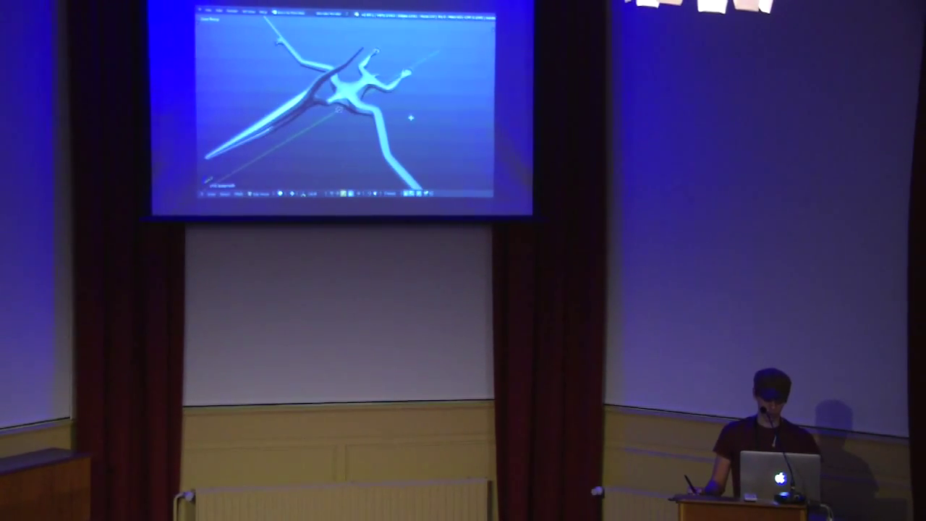
key("z")
key("ctrl+Page_Down")
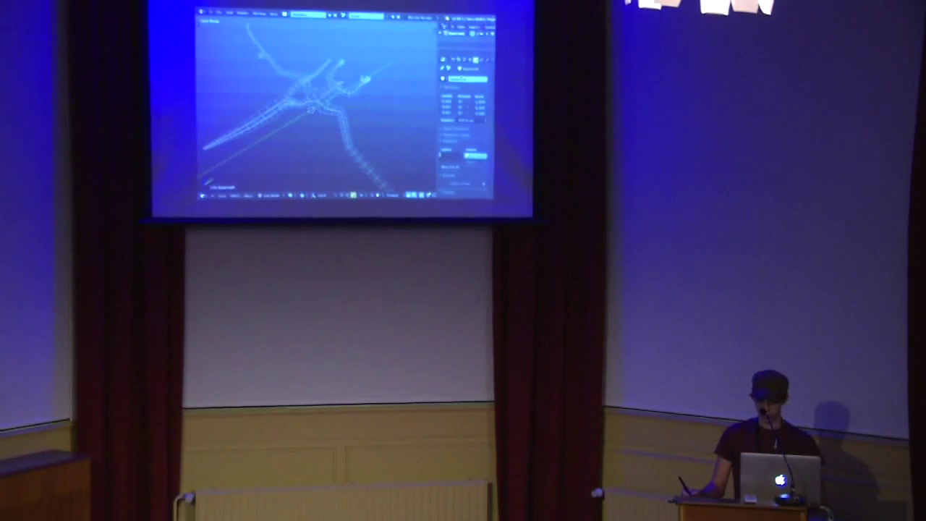
Step: Display basemesh's modifiers, examine its skeleton of edges in vertex select mode, then return to solid Object Mode
left_click(465, 94)
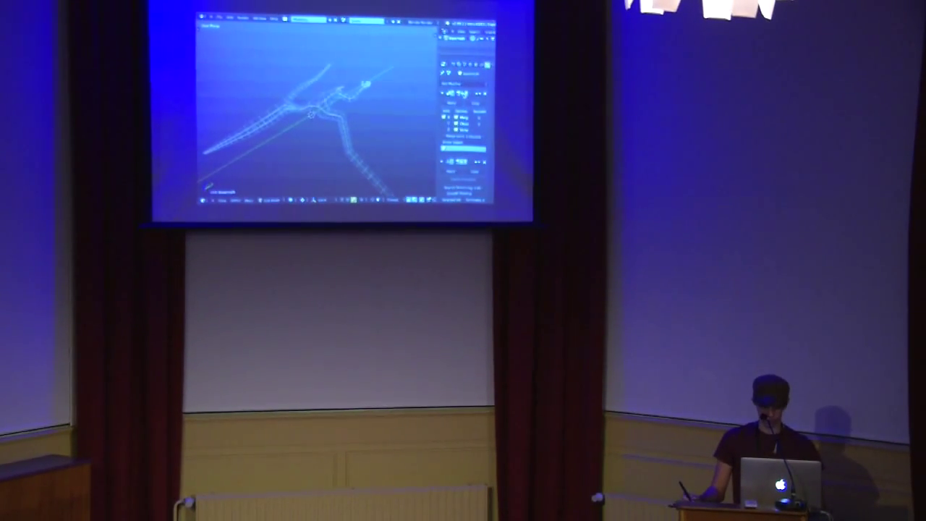
left_click(465, 94)
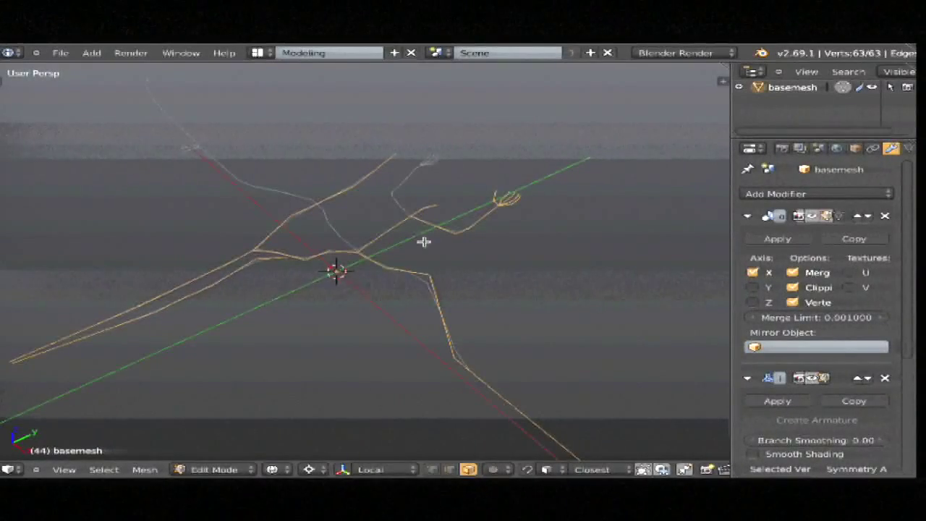
middle_click_drag(424, 242, 426, 279)
key("ctrl+Tab")
left_click(419, 265)
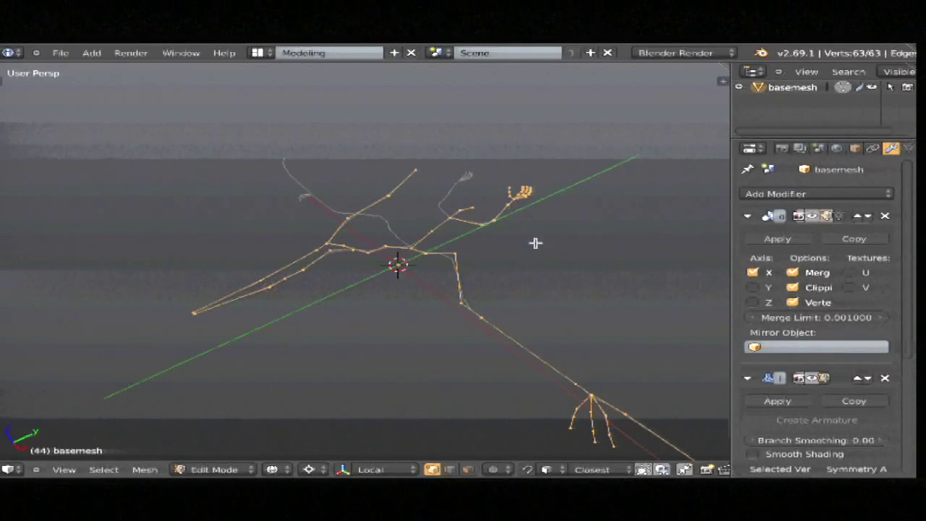
key("Tab")
key("z")
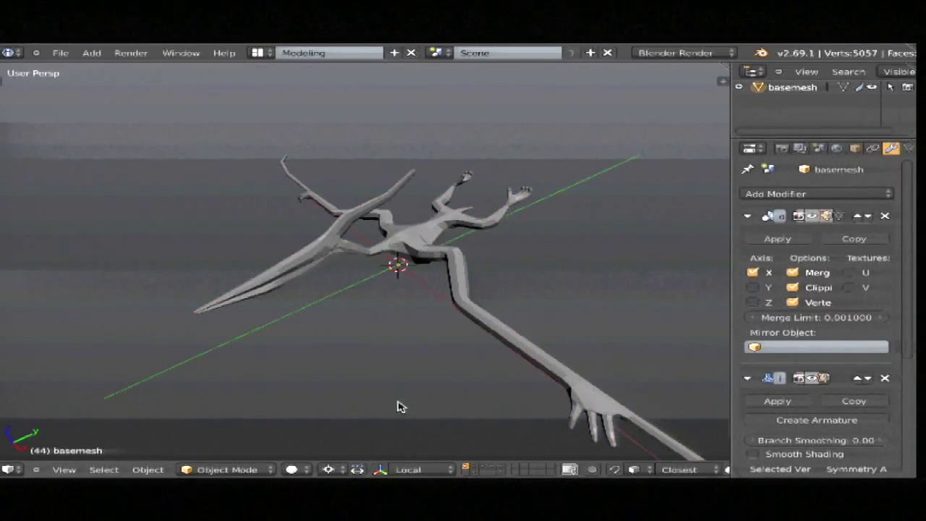
Step: Show the layer holding the pteranodon sculpt and delete the separate wing membrane
left_click(474, 469)
scroll(463, 244, "up", 2)
middle_click_drag(463, 243, 345, 239)
right_click_drag(330, 251, 332, 258)
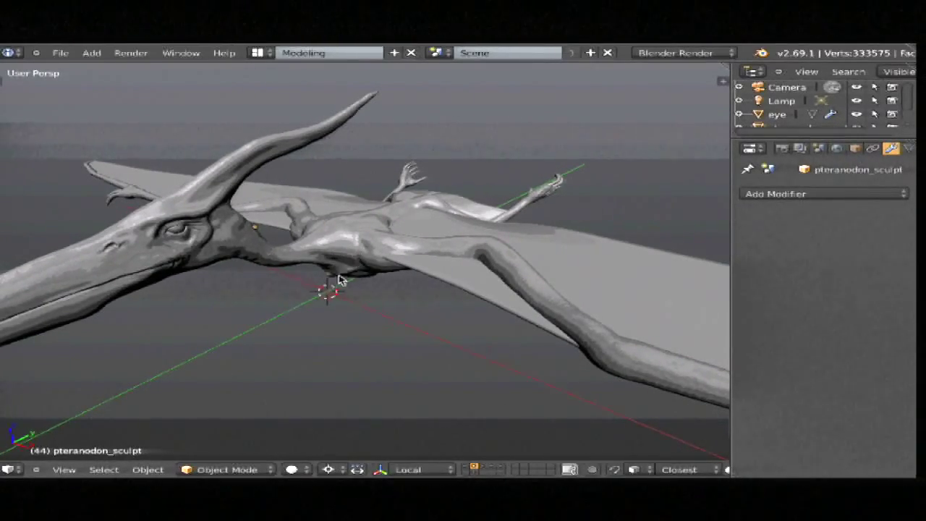
key("z")
middle_click_drag(342, 277, 577, 223)
right_click(579, 223)
key("z")
key("Delete")
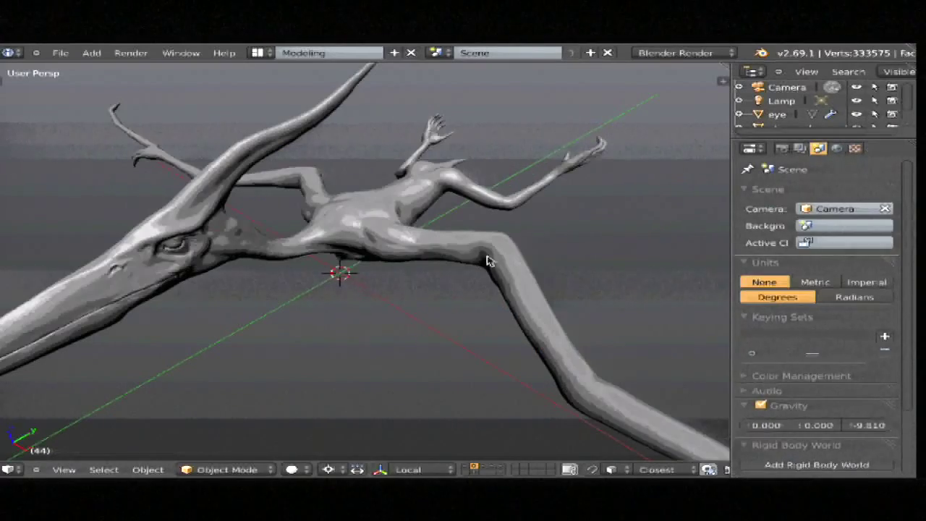
Step: Select pteranodon_sculpt and inspect its body from the side, then its head and eye detail up close
right_click_drag(395, 250, 388, 255)
middle_click_drag(351, 347, 463, 262)
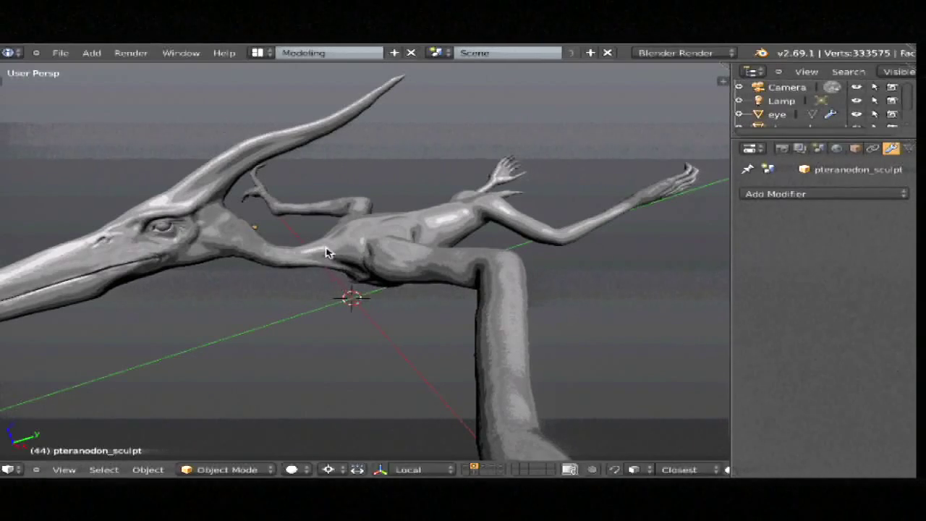
middle_click_drag(304, 253, 468, 233)
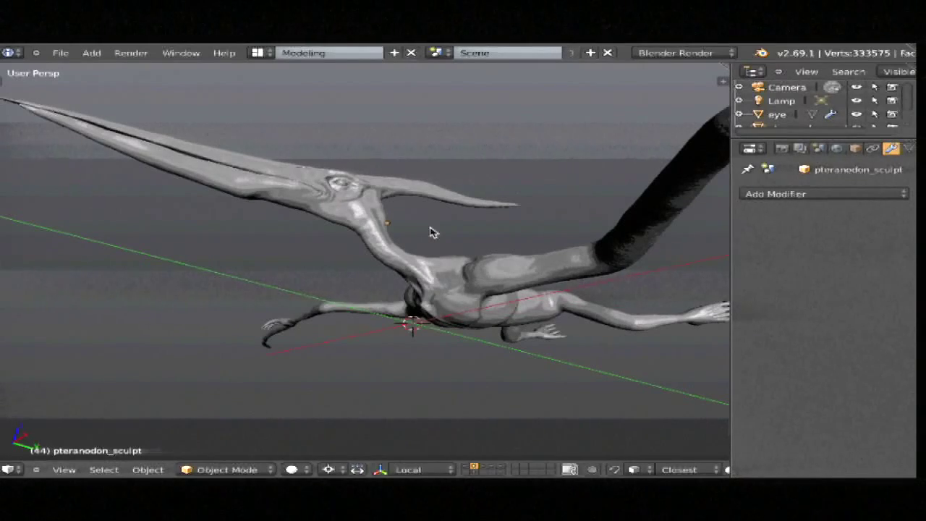
scroll(413, 209, "up", 5)
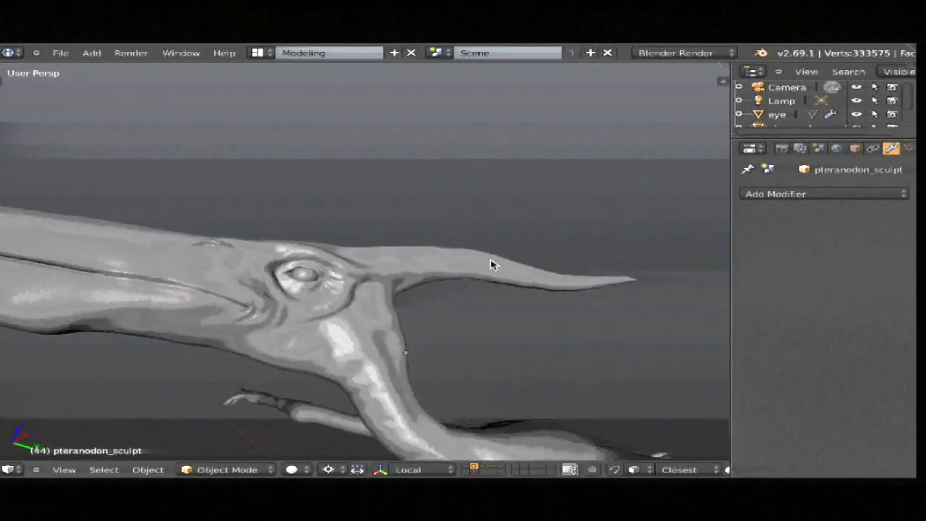
mouse_move(388, 301)
middle_mouse_down()
mouse_move(451, 303)
mouse_move(324, 298)
middle_mouse_up()
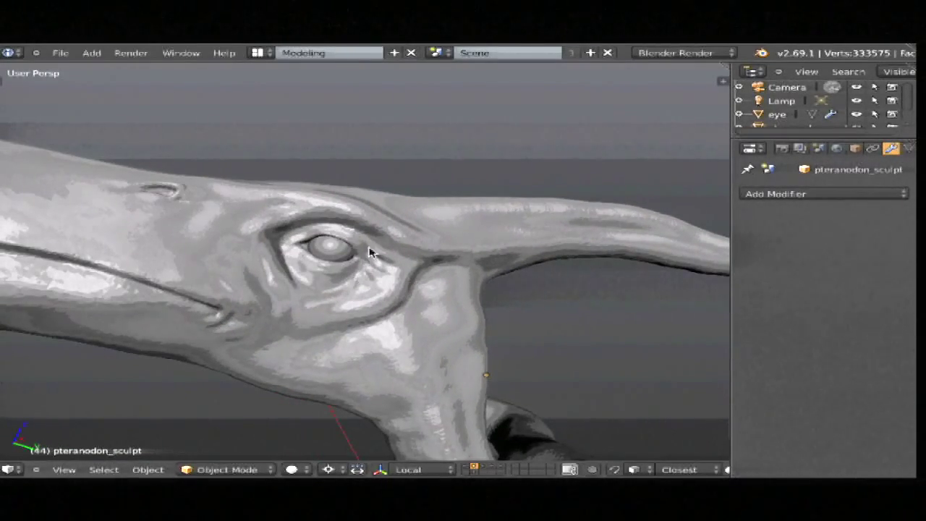
scroll(374, 280, "up", 3)
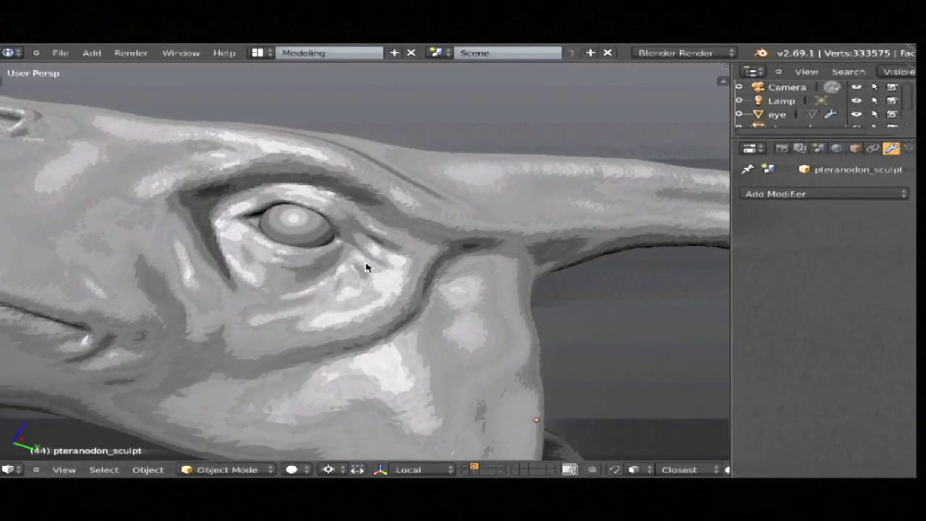
Step: Polish the skin around the pteranodon's eye with the Polish brush in Sculpt Mode, then return to Object Mode
key("ctrl+Tab")
left_click(341, 265)
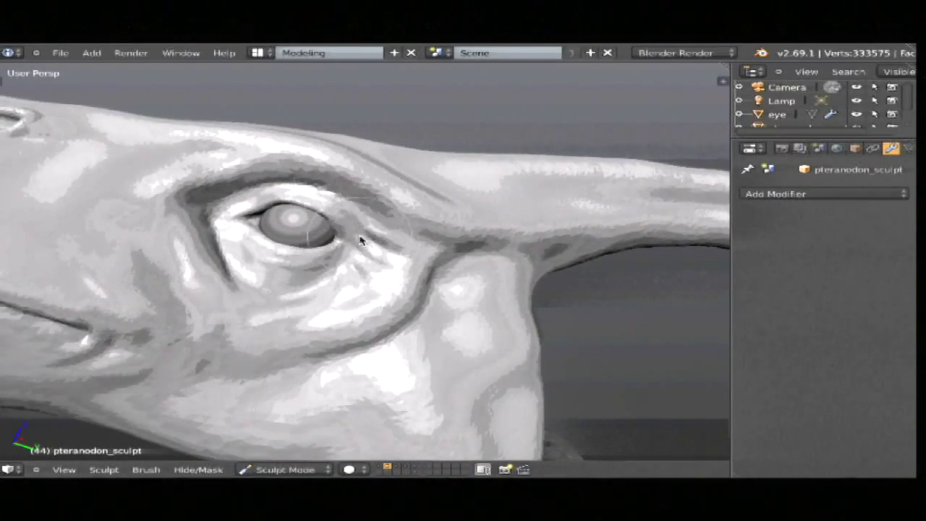
key("t")
left_click(86, 127)
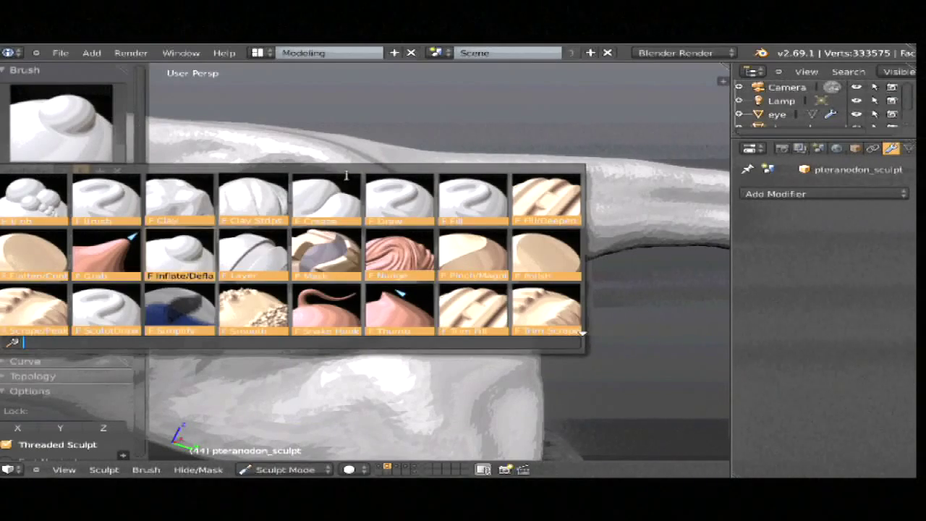
left_click(541, 253)
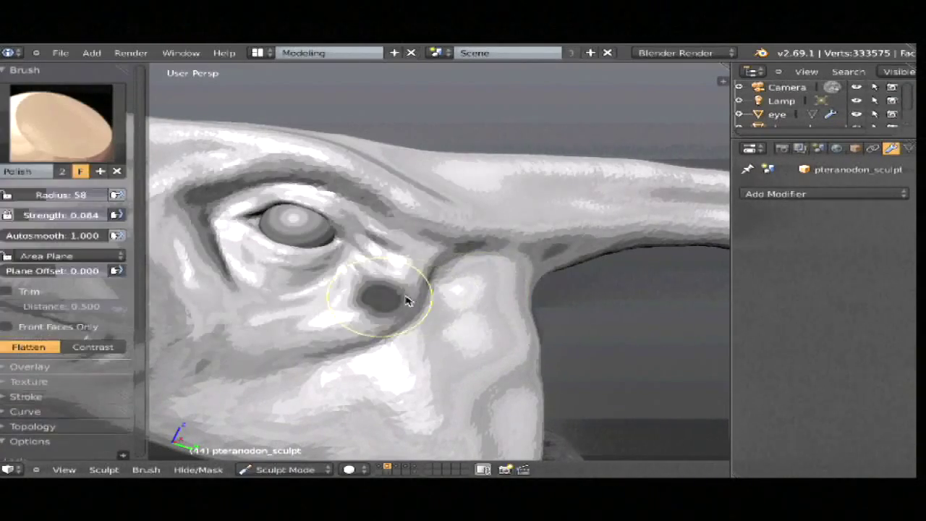
mouse_move(405, 300)
left_mouse_down()
mouse_move(378, 238)
mouse_move(370, 271)
mouse_move(237, 258)
left_mouse_up()
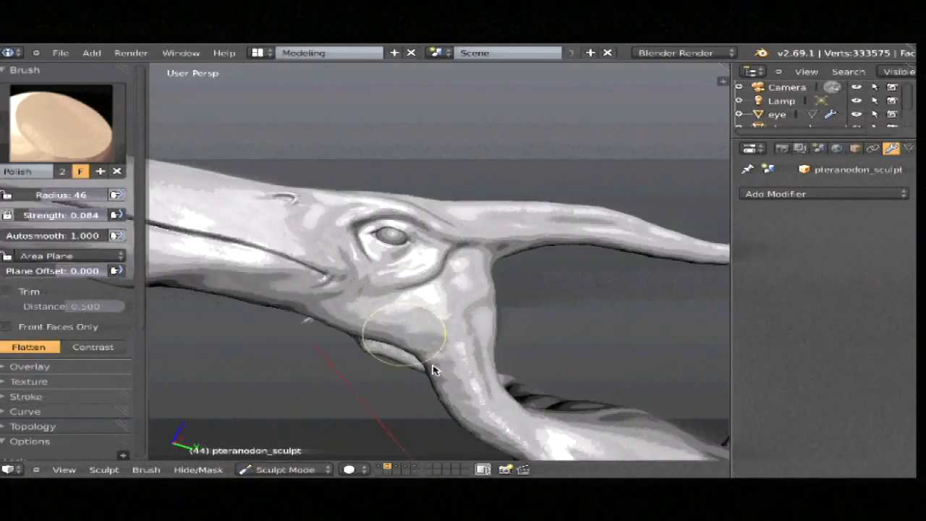
middle_click_drag(433, 370, 449, 369)
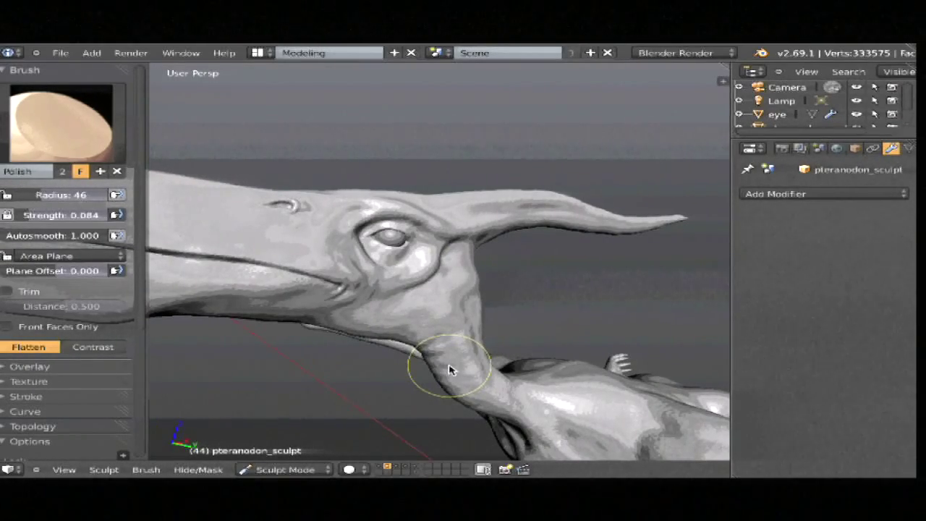
key("ctrl+Tab")
left_click(502, 262)
Step: Show the retopology layer, select pteranodon_retopo and examine its head, body and wing topology in a maximized Edit Mode view
middle_click_drag(502, 262, 414, 362)
left_click(484, 469)
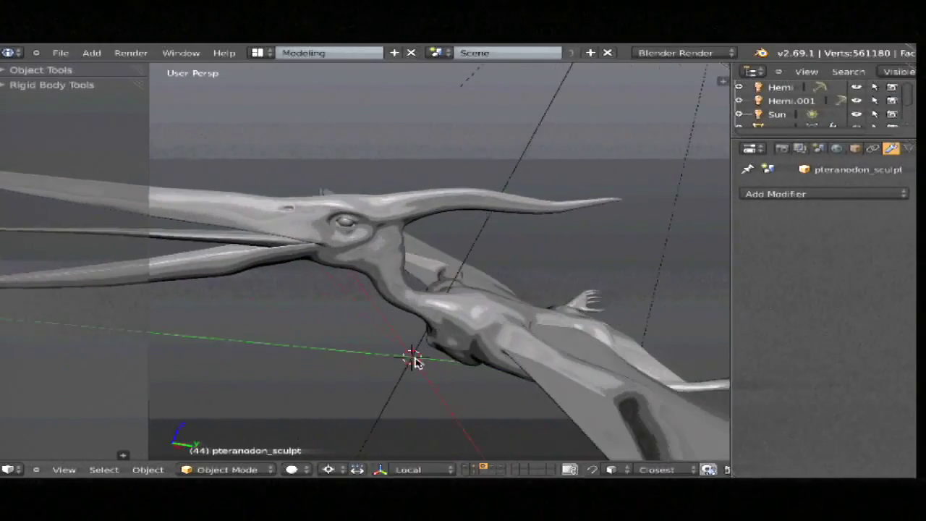
right_click(505, 348)
key("Tab")
middle_click_drag(403, 292, 591, 322)
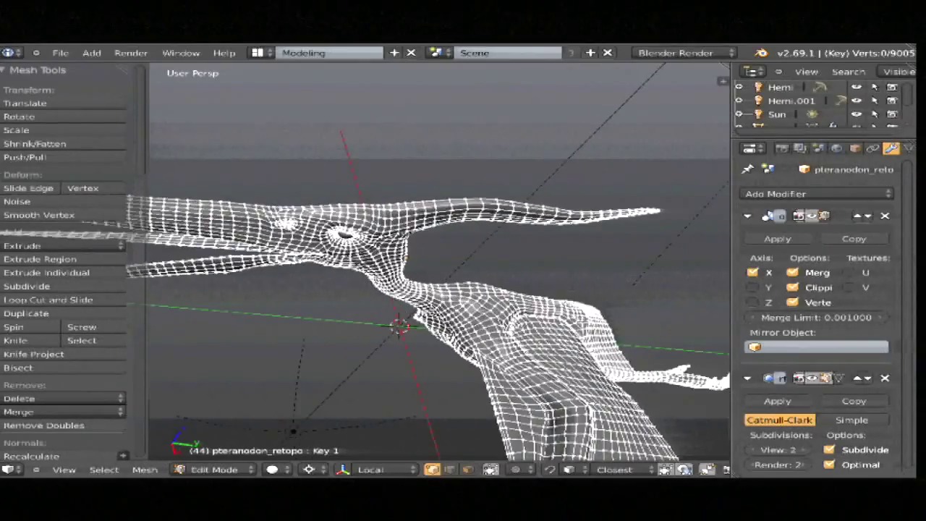
key("ctrl+Up")
middle_click_drag(478, 350, 498, 227)
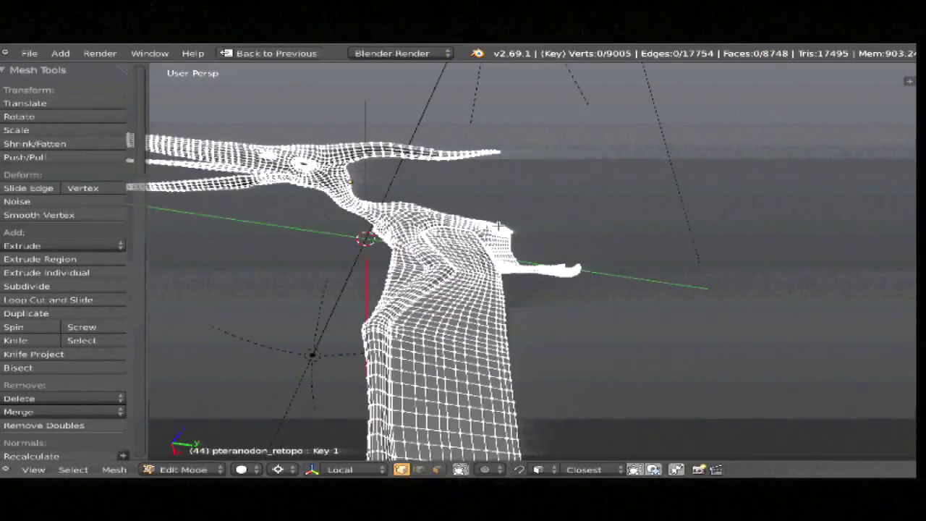
middle_click_drag(490, 350, 374, 253)
key("Tab")
Step: Display all edges as wire on pteranodon_retopo, view its wings from above and deselect everything
middle_click_drag(442, 213, 540, 223)
key("w")
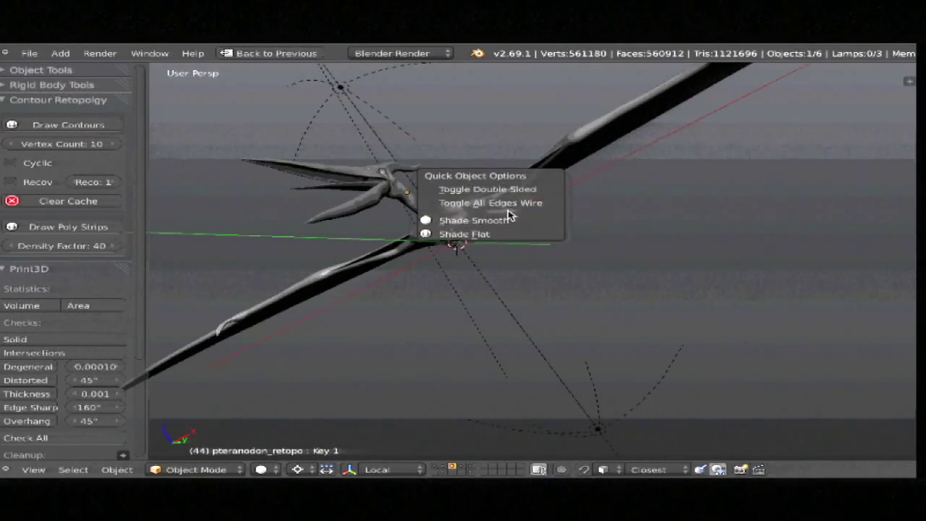
left_click(511, 208)
middle_click_drag(510, 208, 329, 224)
key("a")
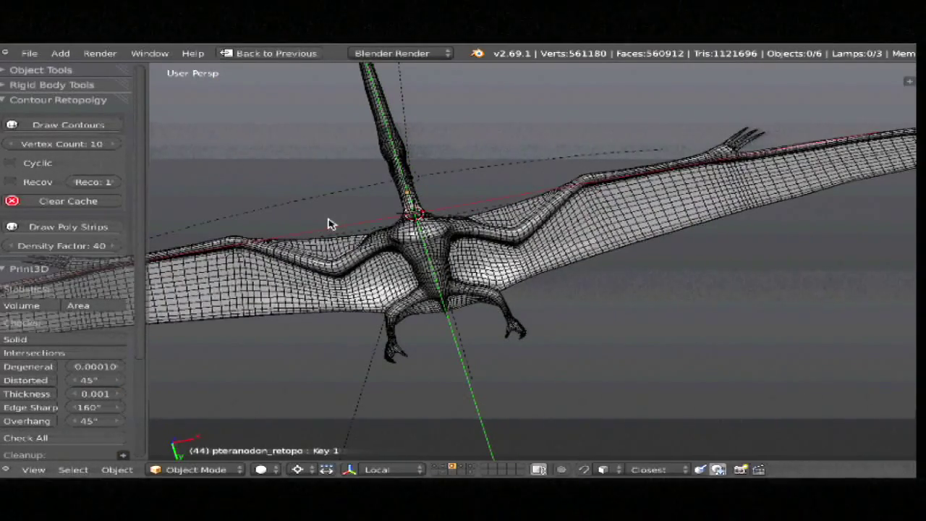
Step: Show the next layer with the smooth open-beaked pteranodon and inspect its head and neck
left_click(463, 470)
middle_click_drag(453, 374, 361, 357)
middle_click_drag(487, 225, 498, 253)
scroll(505, 207, "up", 2)
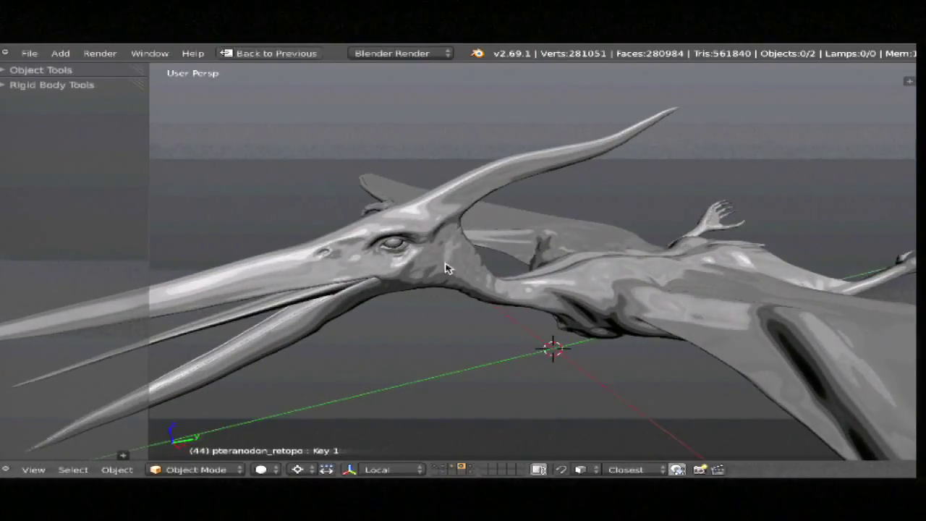
Step: Restore the full screen layout, widen the properties area and select pteranodon_final to show its Multires modifier
key("ctrl+Up")
scroll(803, 347, "down", 1)
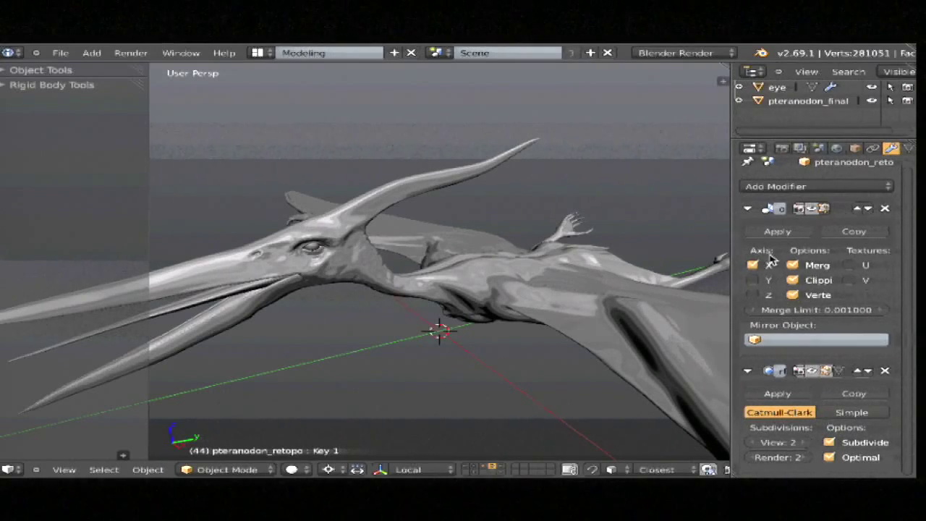
left_click_drag(729, 349, 671, 357)
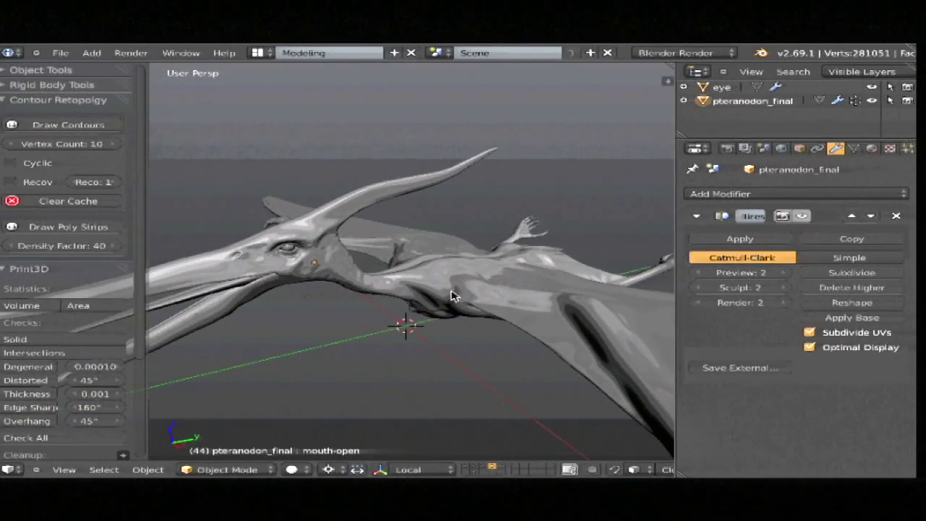
Step: Check pteranodon_final's wireframe and compare its head and body at Multires preview levels 0, 1 and 2
key("z")
key("z")
left_click(692, 274)
mouse_move(421, 274)
middle_mouse_down()
mouse_move(408, 310)
mouse_move(434, 285)
middle_mouse_up()
left_click(783, 273)
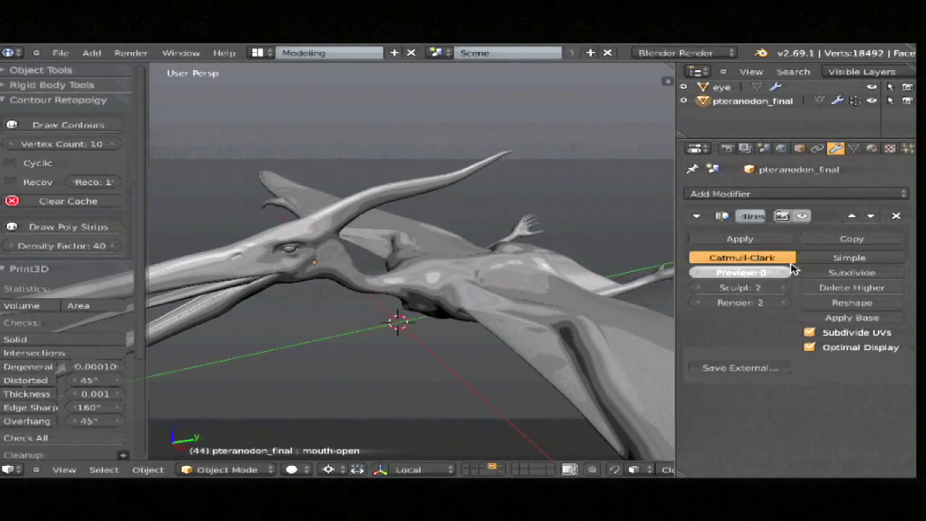
middle_click_drag(400, 288, 593, 335)
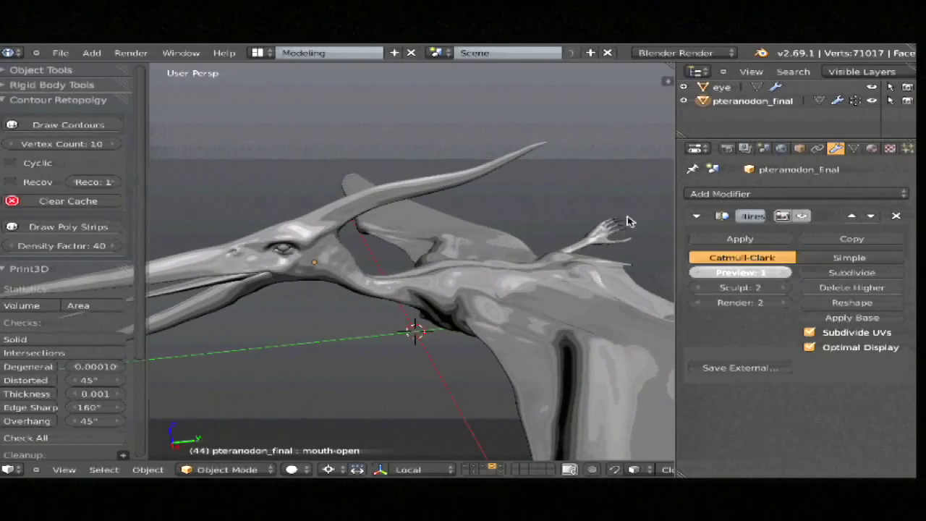
key("ctrl+2")
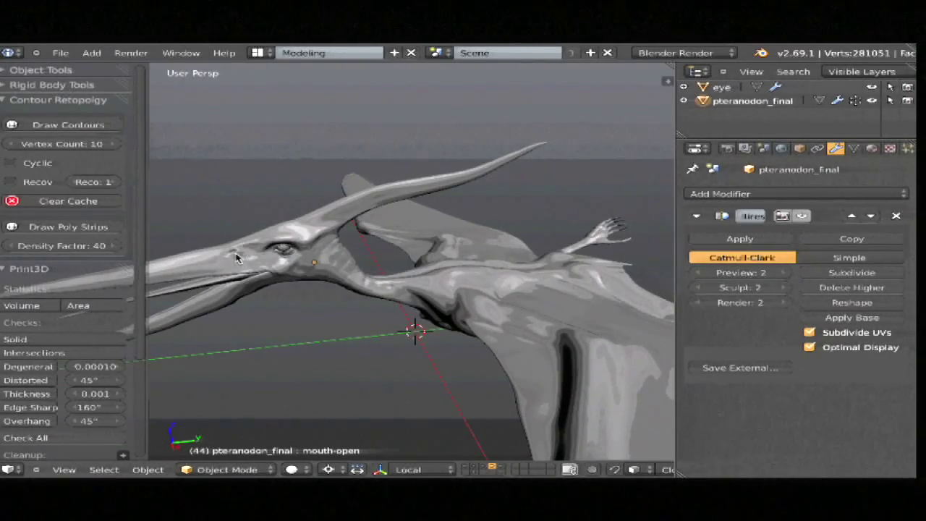
Step: Compare the wings and tail membrane from above at Multires preview levels 0, 1 and 2, clearing the grease pencil mark
middle_click_drag(398, 323, 502, 263)
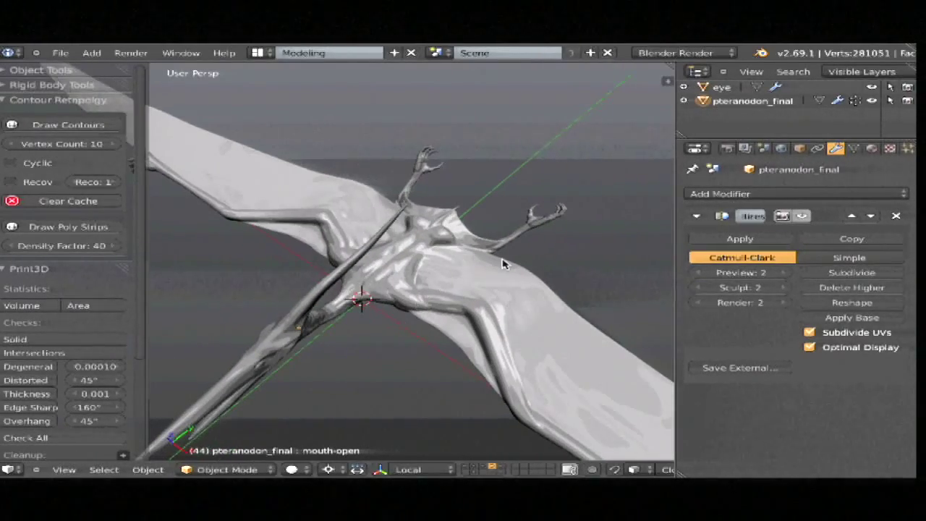
left_click(702, 273)
left_click(701, 274)
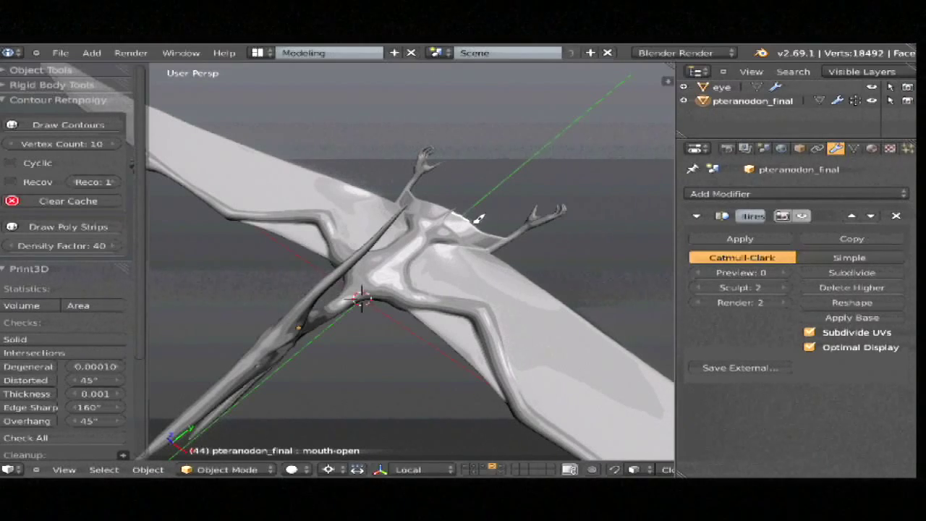
left_click(781, 274)
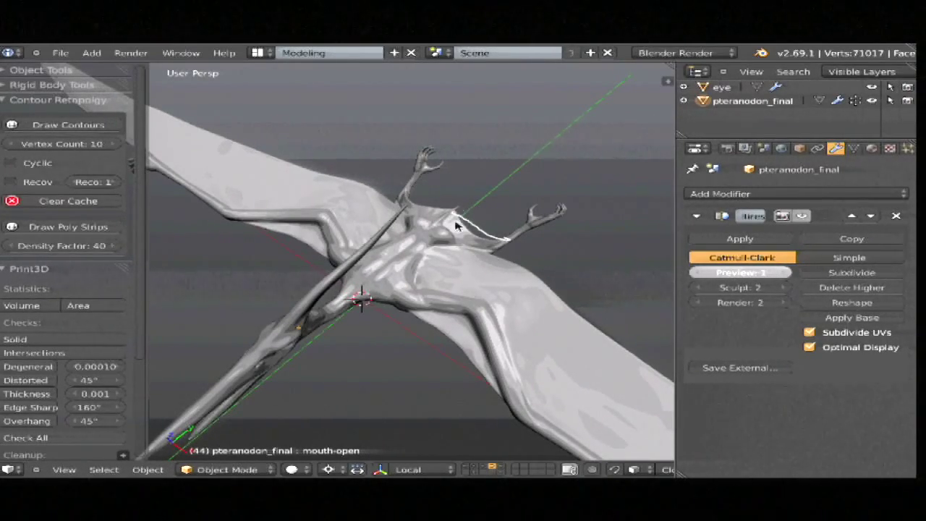
key("ctrl+2")
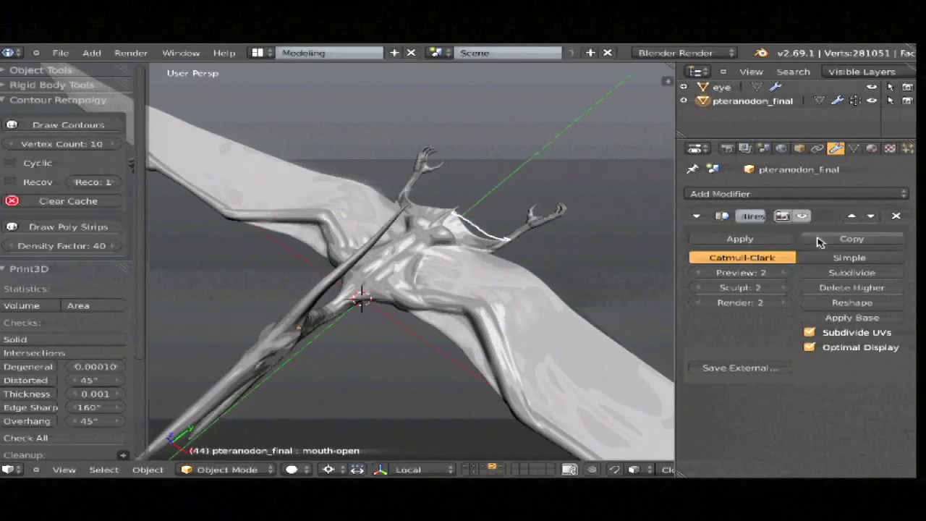
key("q")
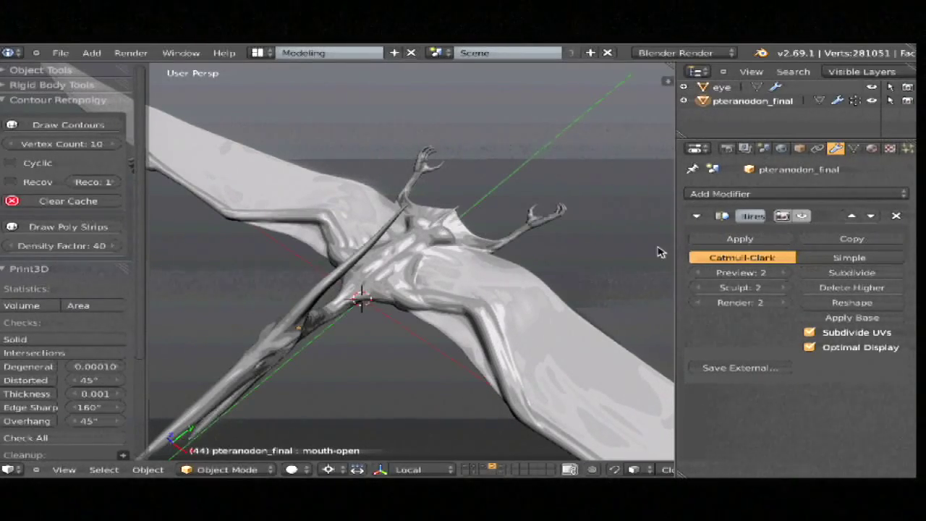
middle_click_drag(384, 287, 307, 238)
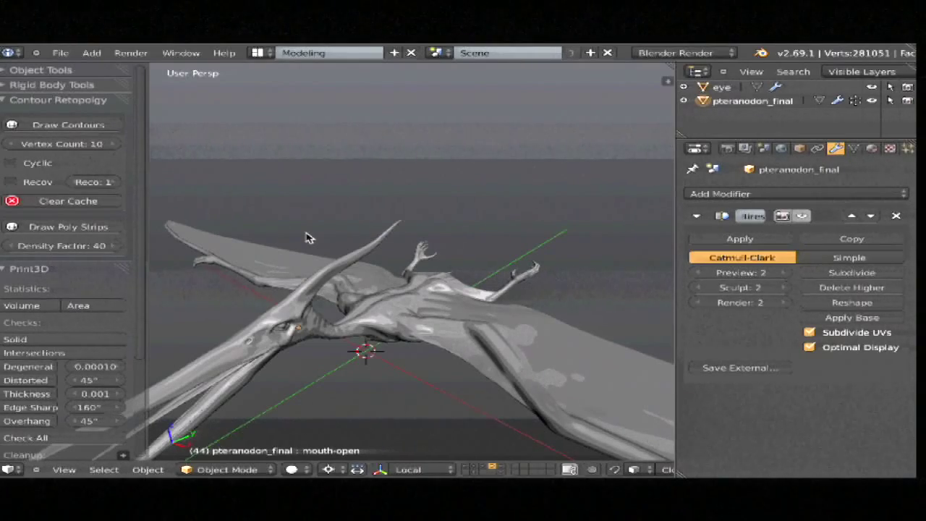
Step: Show the layer with the pteranodon perched on the rock, select pteranodon_main and check its topology in wireframe and Edit Mode
key("ctrl+shift+o")
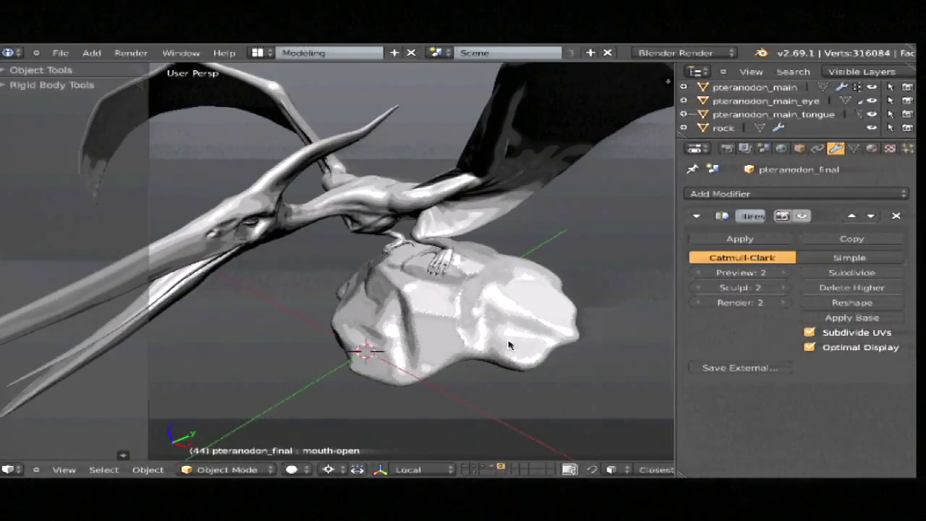
middle_click_drag(506, 341, 395, 235)
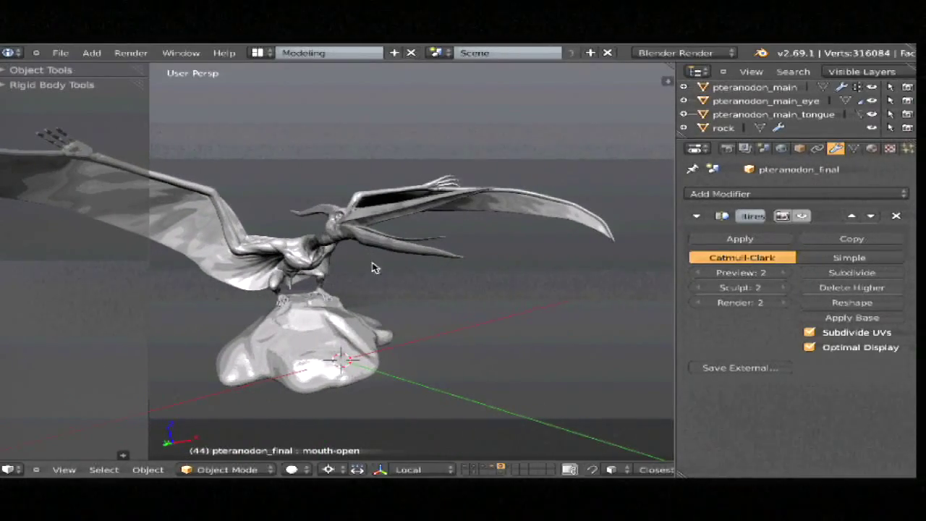
right_click(309, 262)
key("z")
key("z")
middle_click_drag(430, 252, 304, 249)
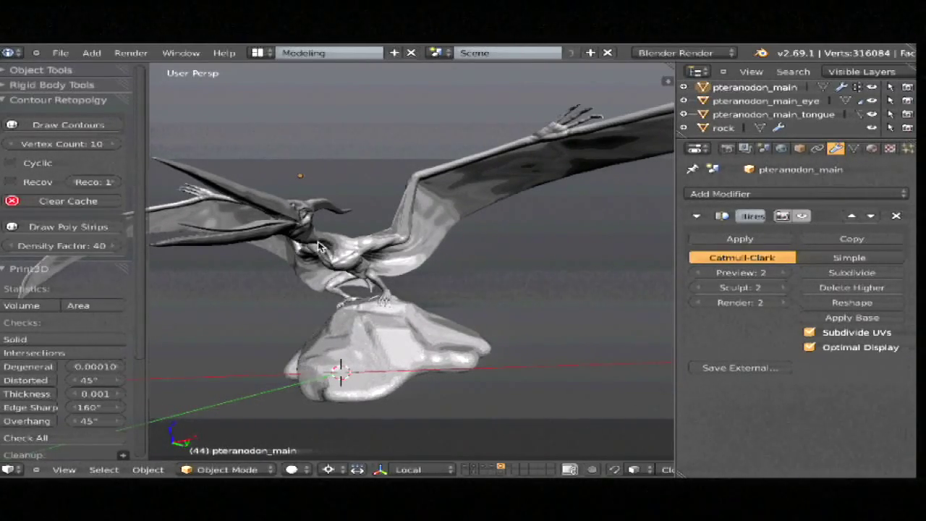
key("Tab")
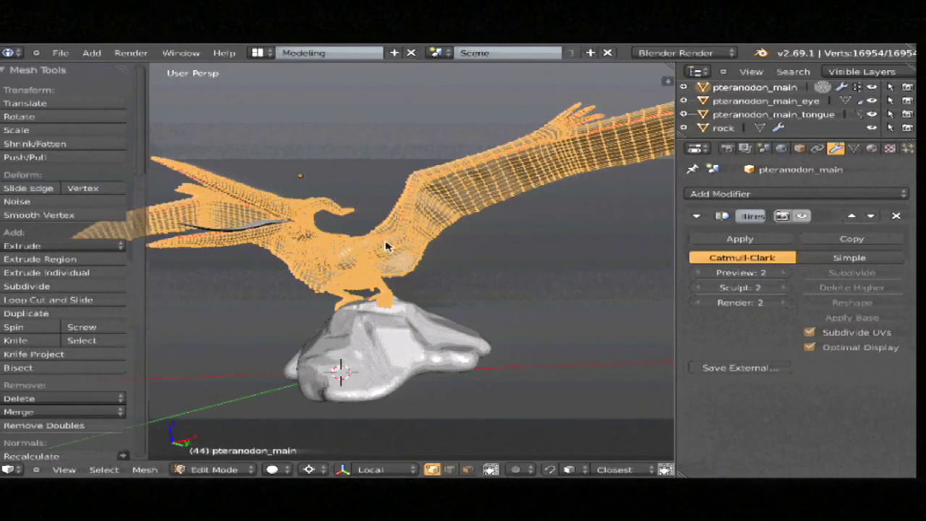
key("Tab")
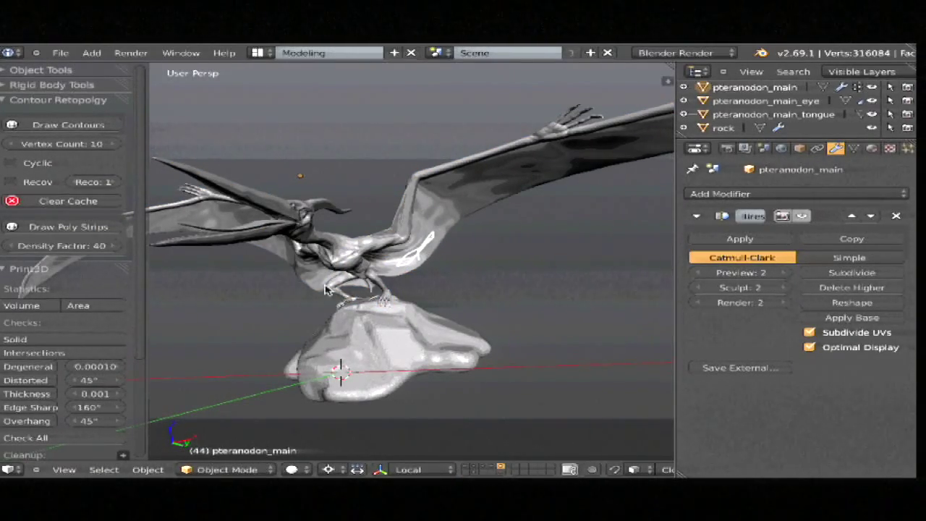
Step: Mark the wing membranes' trailing edges with grease pencil strokes and delete the grease pencil marks
left_click_drag(284, 252, 321, 302)
left_click_drag(481, 200, 627, 149)
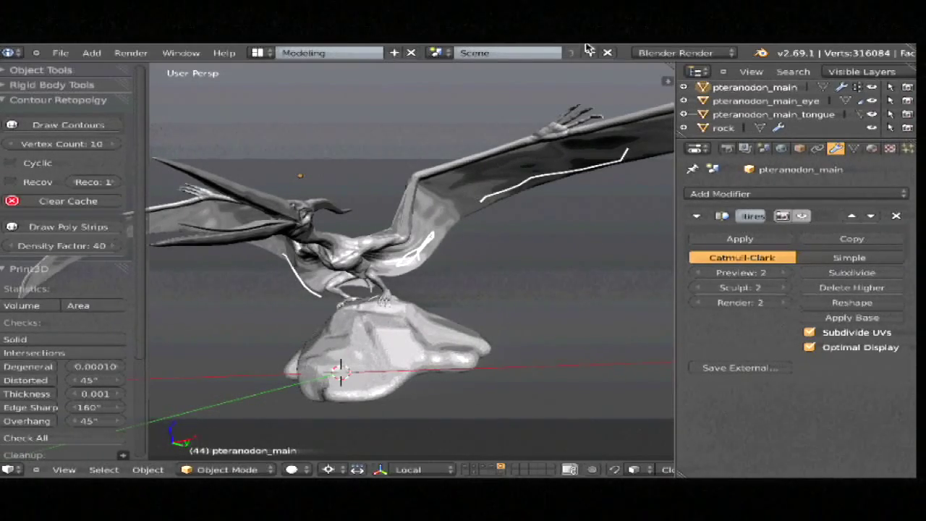
key("u")
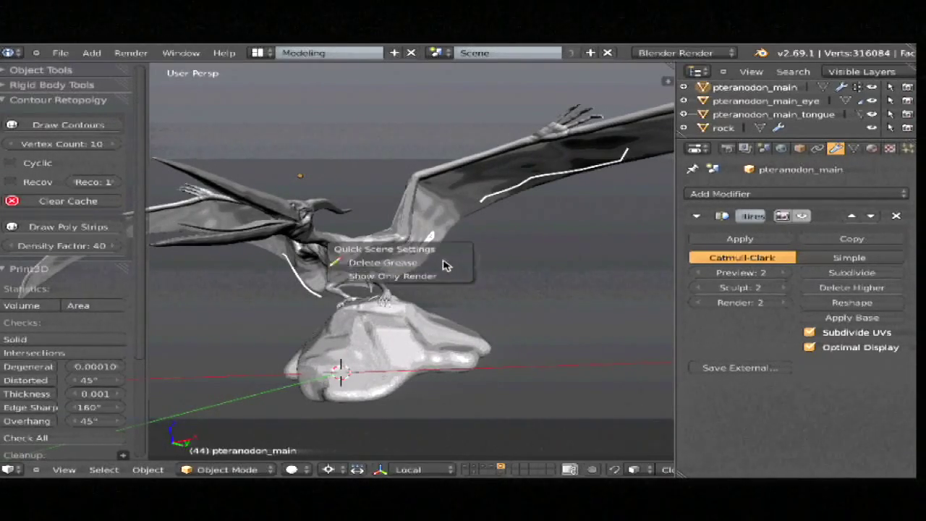
left_click(432, 263)
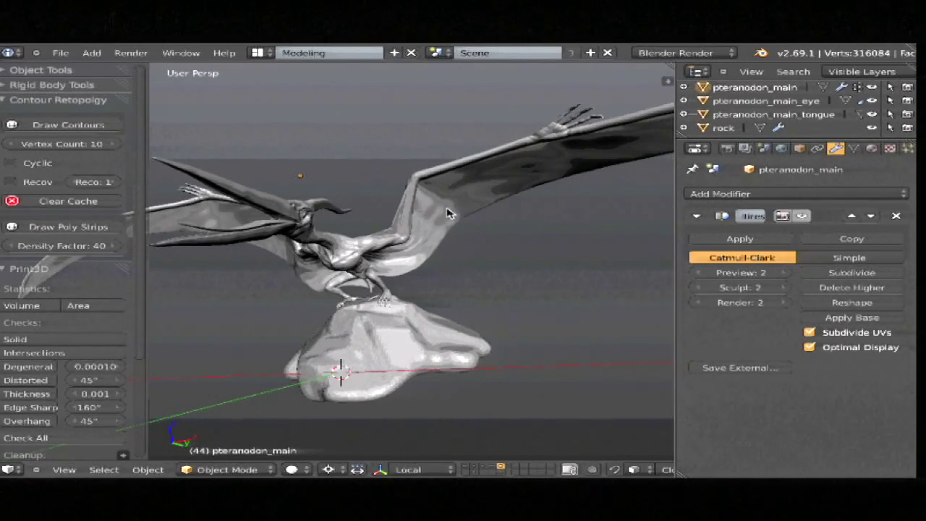
Step: Inspect the perched pteranodon's wireframe and its pose on the rock from several sides
key("z")
key("z")
middle_click_drag(334, 270, 265, 287)
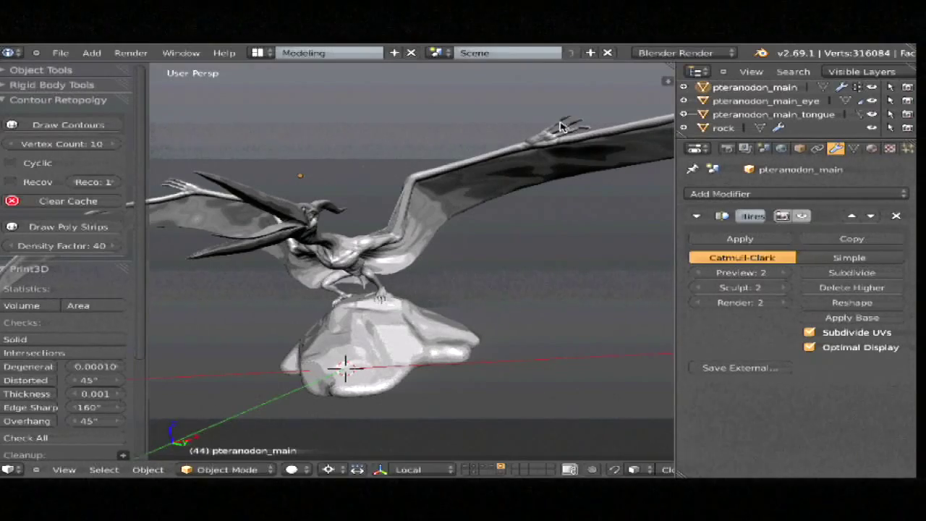
middle_click_drag(469, 229, 373, 217)
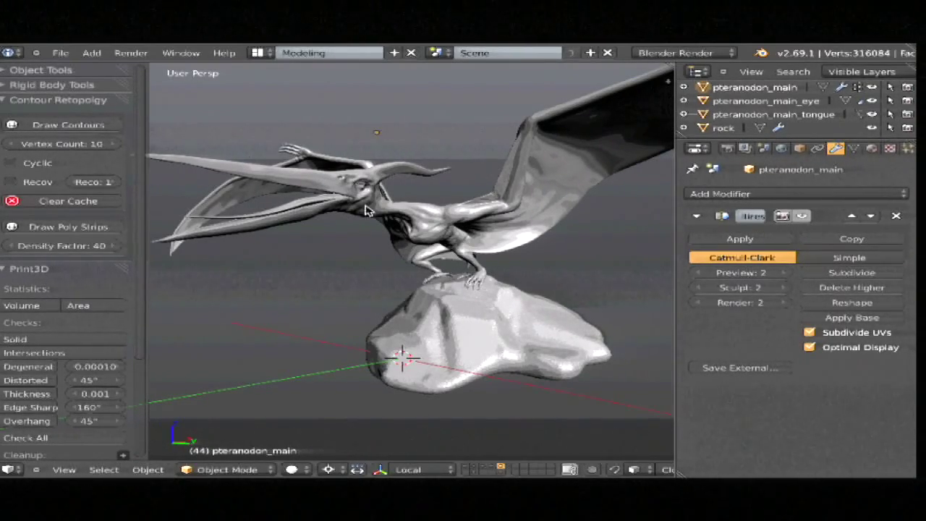
Step: Open the recent file 01_basemesh.blend
key("shift+super+o")
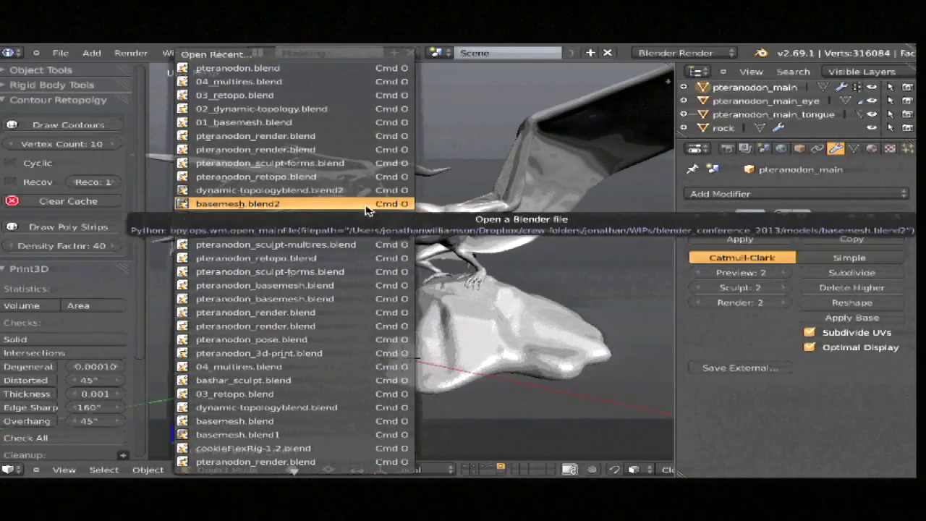
key("Up")
key("Up")
key("Up")
key("Up")
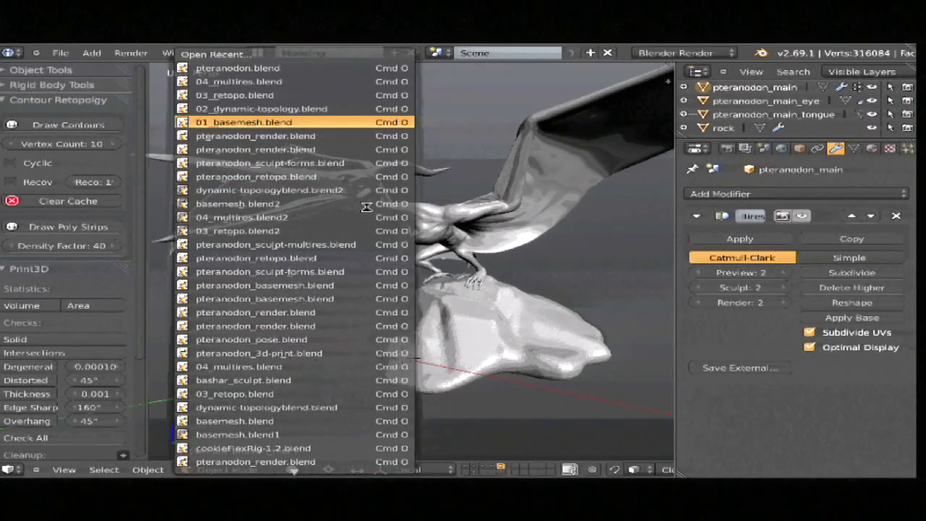
mouse_move(755, 48)
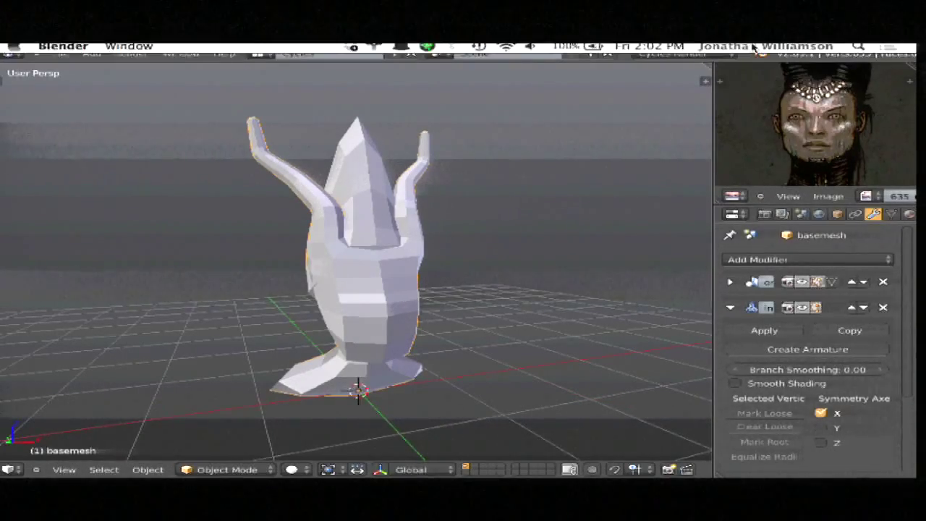
Step: Start the Screencast Keys display in the base mesh scene and bring its settings into view
scroll(457, 268, "down", 2)
middle_click_drag(468, 268, 337, 313)
scroll(430, 275, "up", 2)
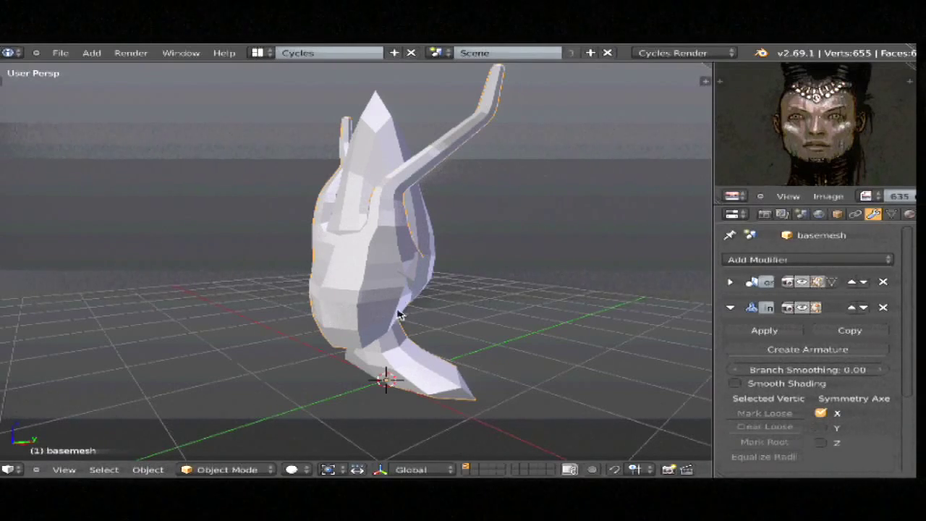
middle_click_drag(410, 304, 464, 285)
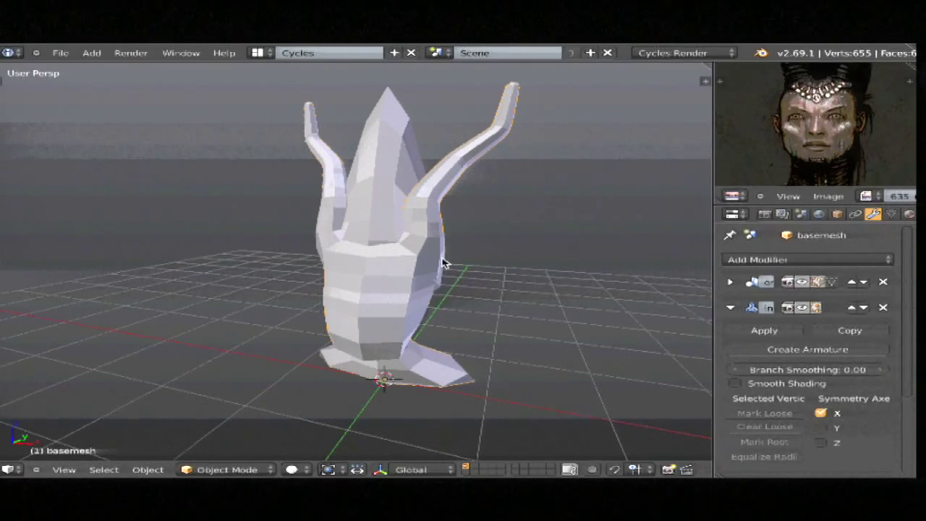
mouse_move(377, 210)
middle_mouse_down()
mouse_move(354, 209)
mouse_move(362, 217)
middle_mouse_up()
key("n")
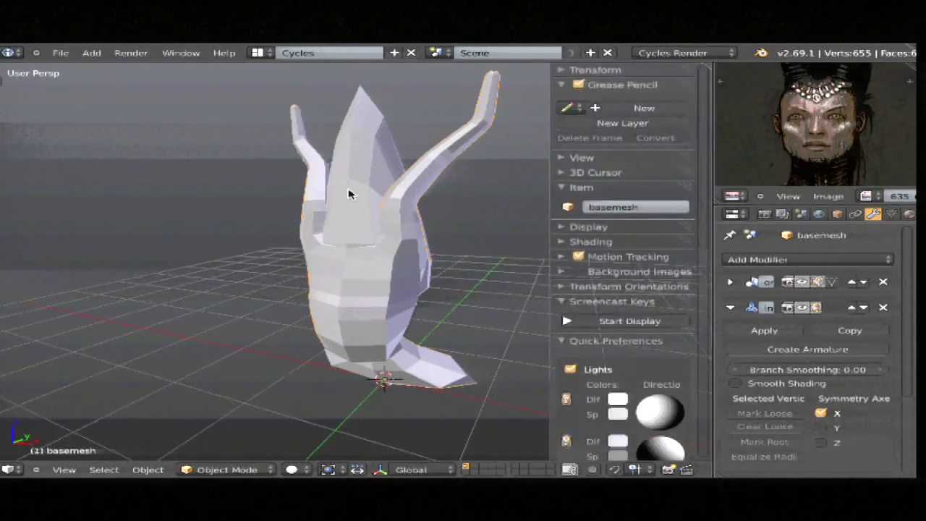
left_click(646, 322)
scroll(616, 333, "down", 2)
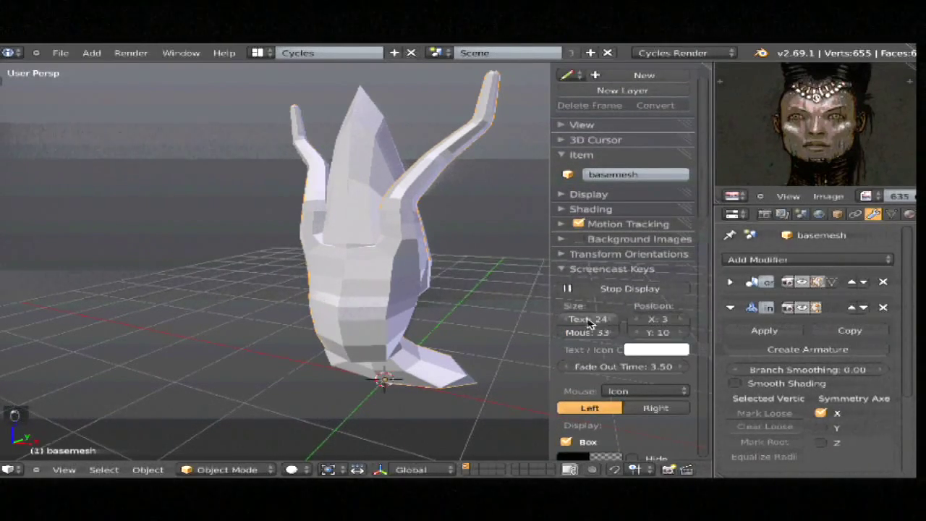
Step: Set the Screencast Keys text size to 36 and its mouse display to Text, then hide the sidebar
left_click_drag(613, 324, 661, 329)
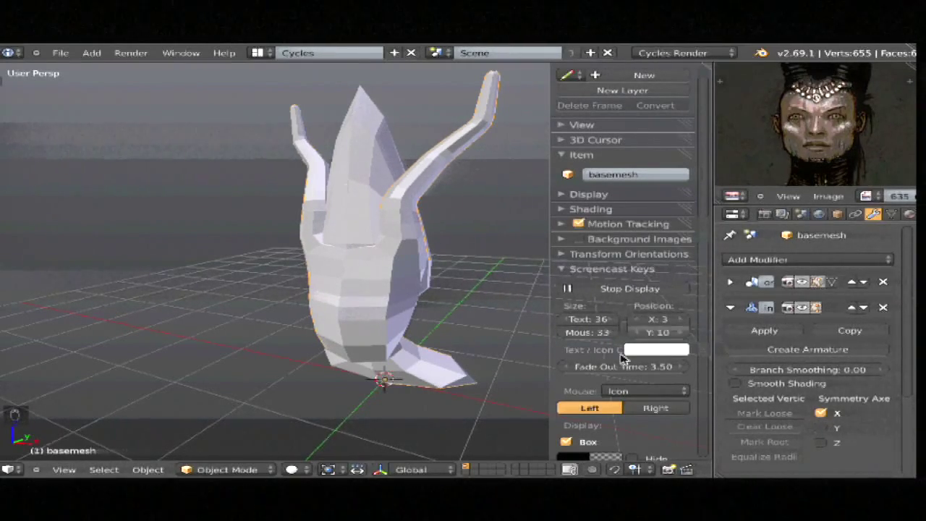
left_click(641, 391)
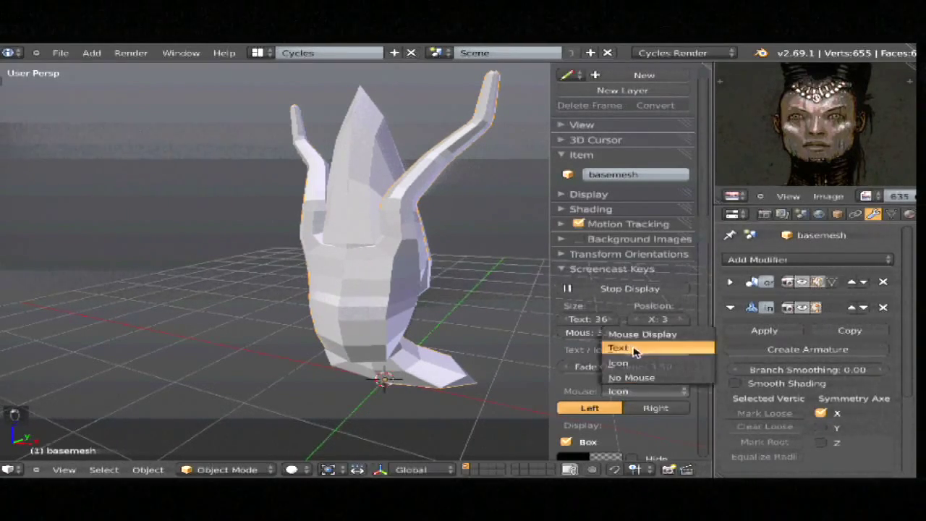
left_click(641, 352)
middle_click_drag(371, 379, 348, 350, "ctrl")
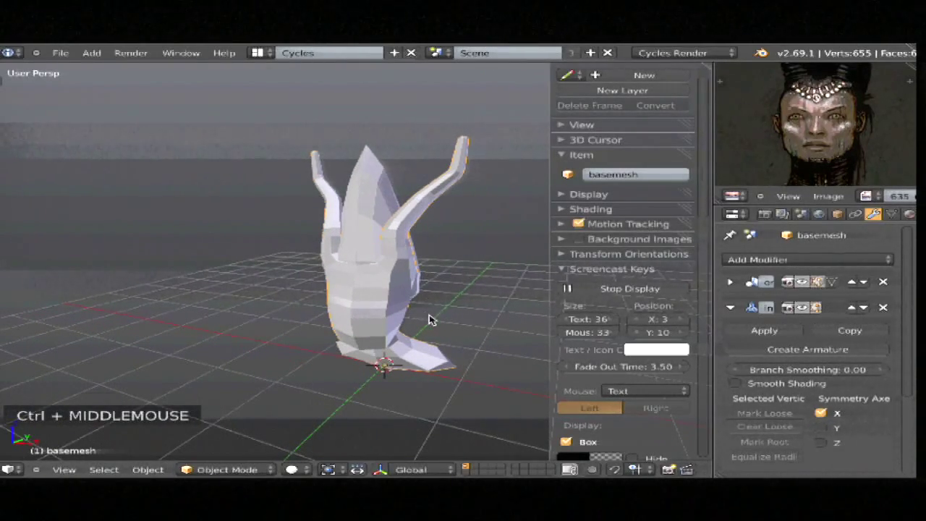
key("n")
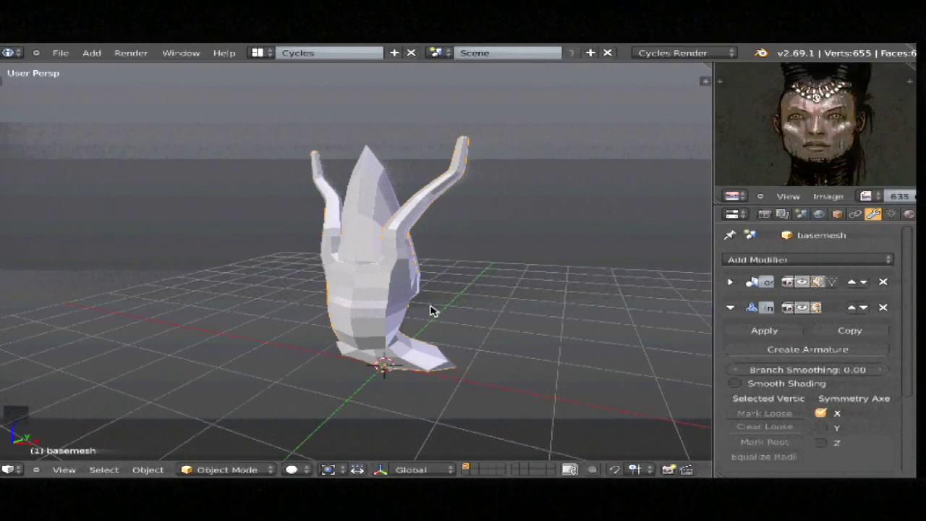
Step: Enable Matcap shading in the viewport and choose the brownish-red clay matcap for the base mesh
key("n")
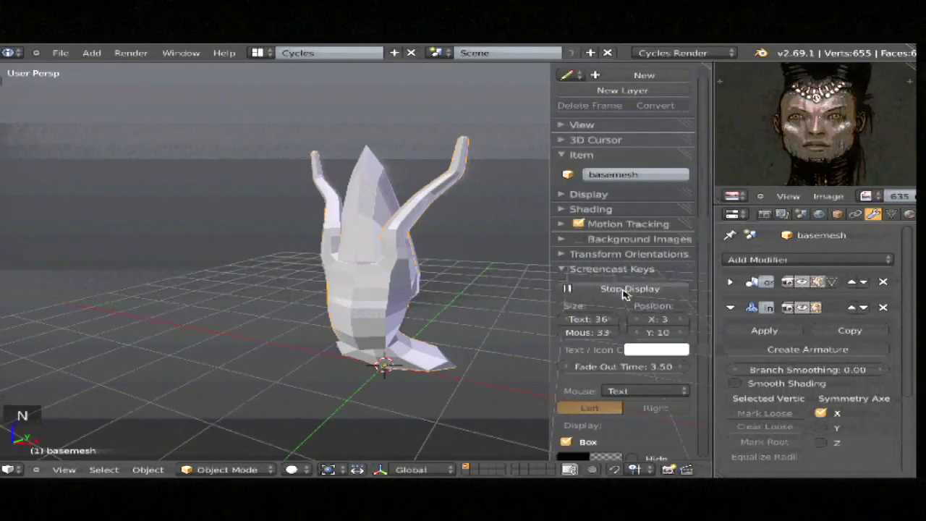
key("a")
key("a")
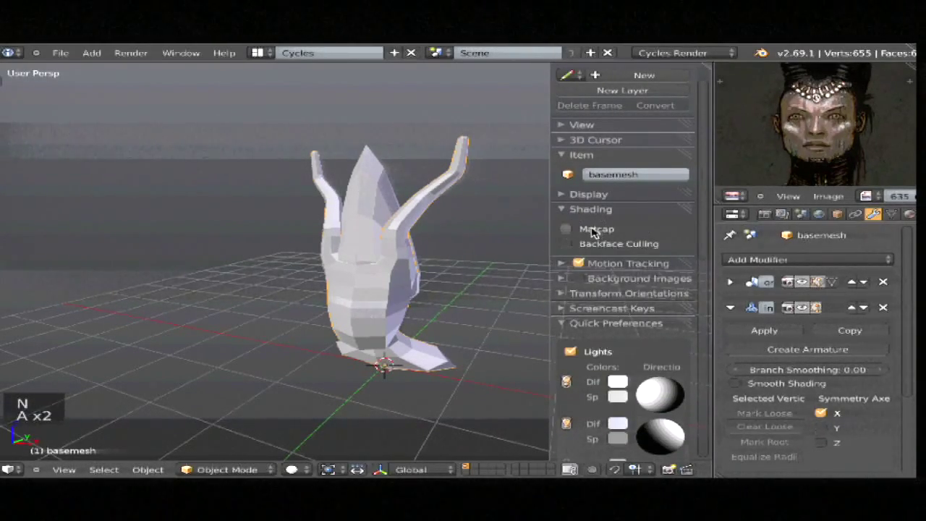
left_click(589, 230)
middle_click_drag(468, 287, 354, 313)
left_click(622, 277)
left_click(481, 199)
middle_click_drag(416, 285, 428, 276, "ctrl")
middle_click_drag(432, 289, 470, 295)
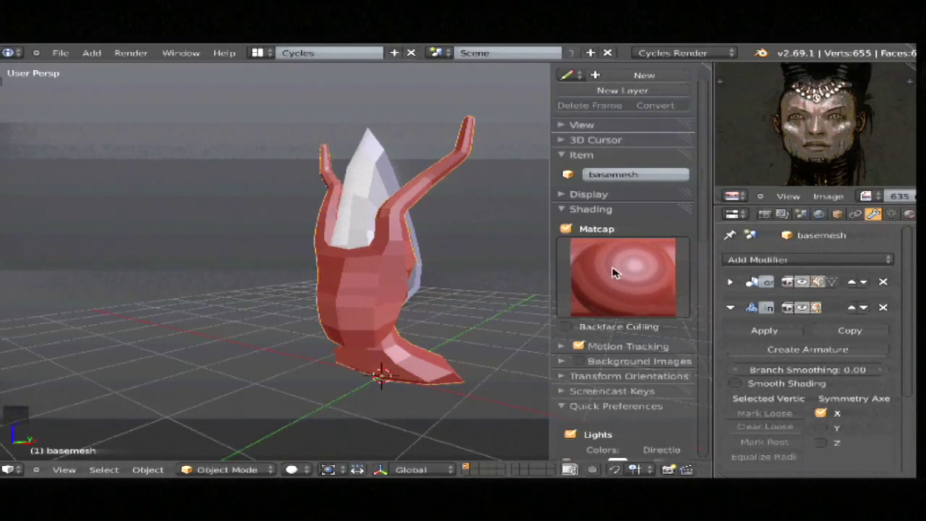
Step: Try the glossy red, chrome, dark grey and blue matcaps on the base mesh, ending with the pale white-grey one
left_click(613, 282)
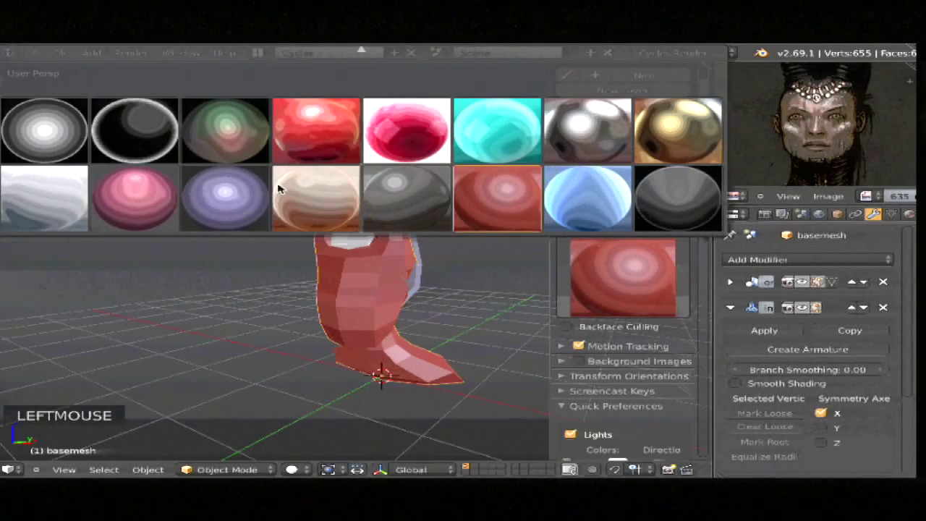
left_click(329, 134)
left_click(587, 260)
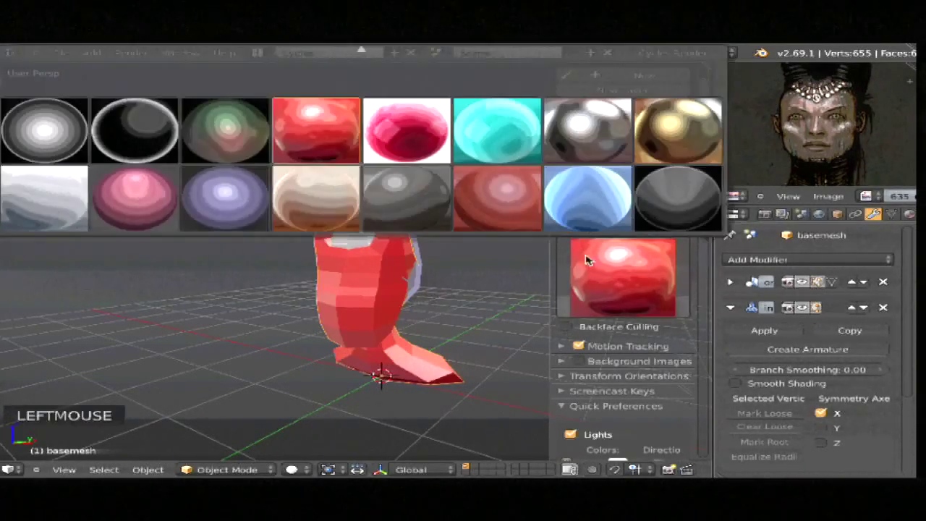
left_click(612, 139)
left_click(621, 278)
left_click(653, 199)
left_click(626, 280)
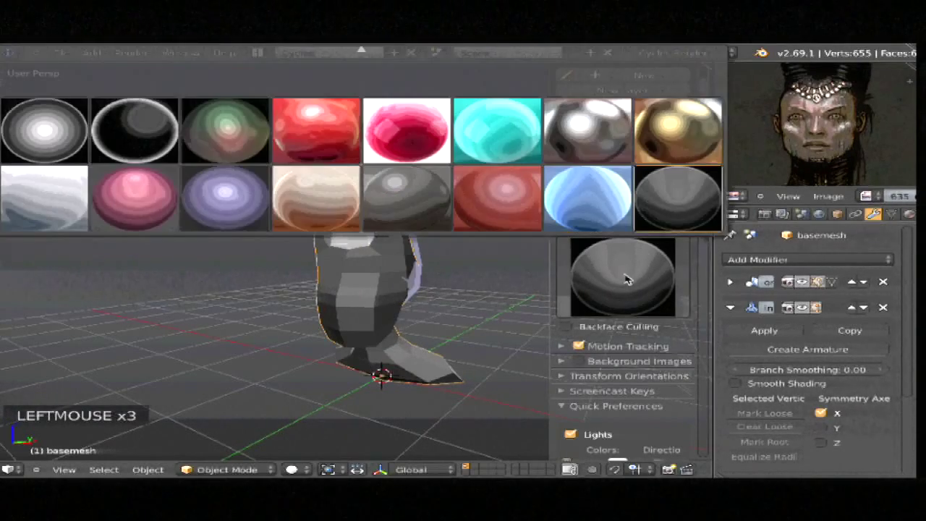
left_click(589, 217)
left_click(590, 288)
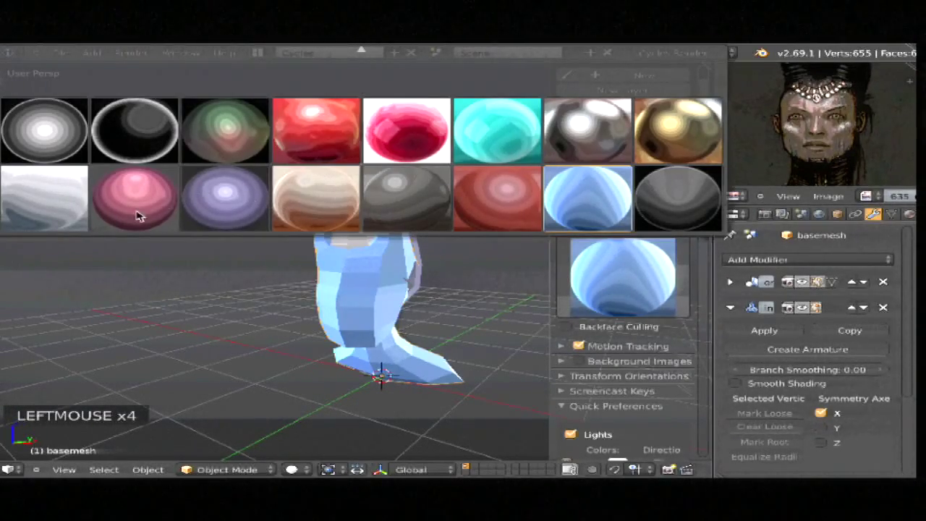
left_click(43, 209)
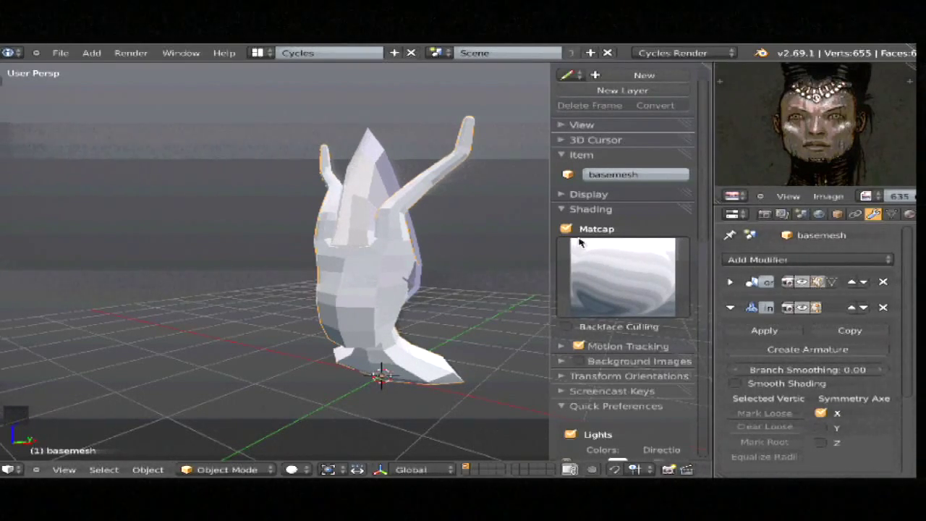
Step: Turn off Matcap shading and bring the Quick Preferences light settings into view
left_click(576, 229)
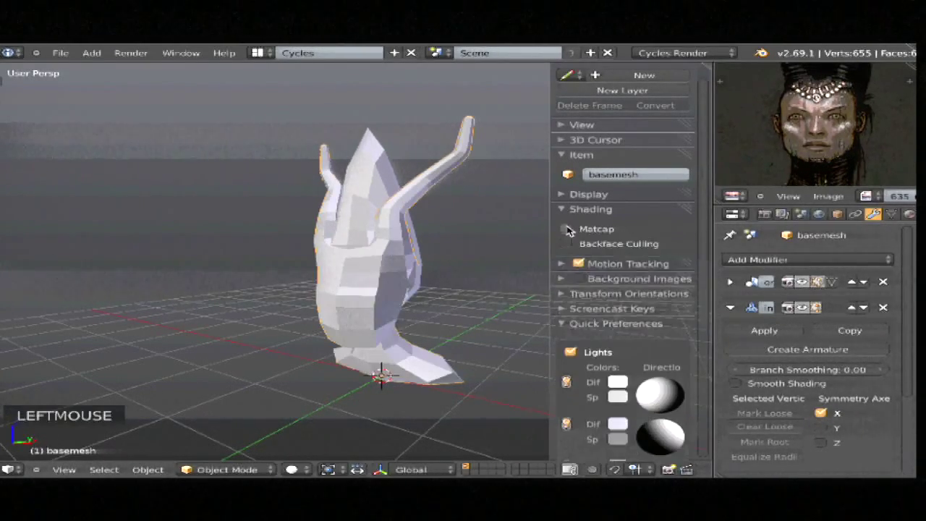
key("a")
middle_click_drag(634, 279, 667, 196)
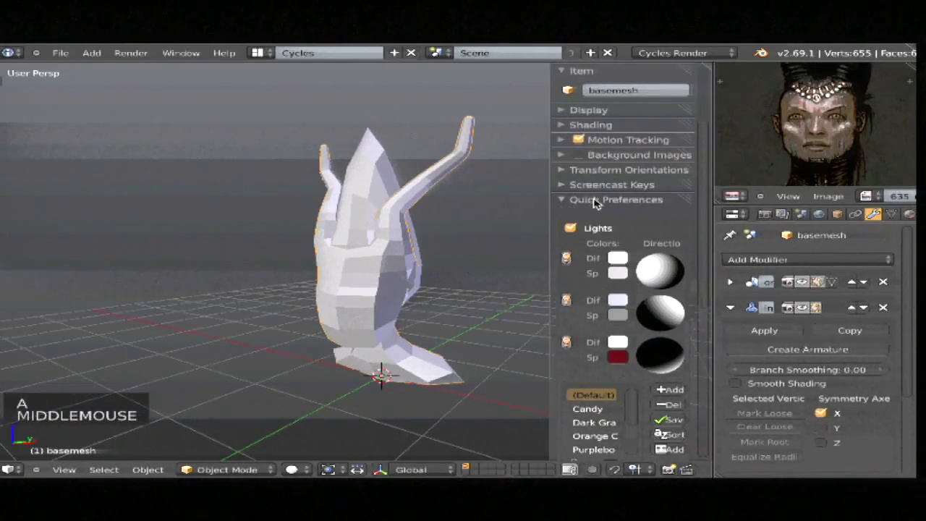
Step: Examine the Solid OpenGL lights in the System user preferences and close the preferences window
key("ctrl+alt+u")
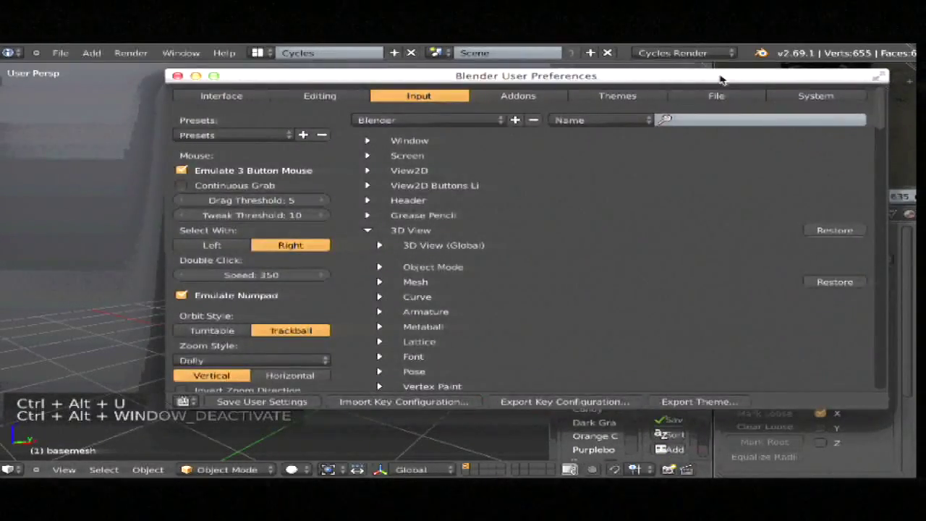
left_click(756, 96)
left_click(782, 97)
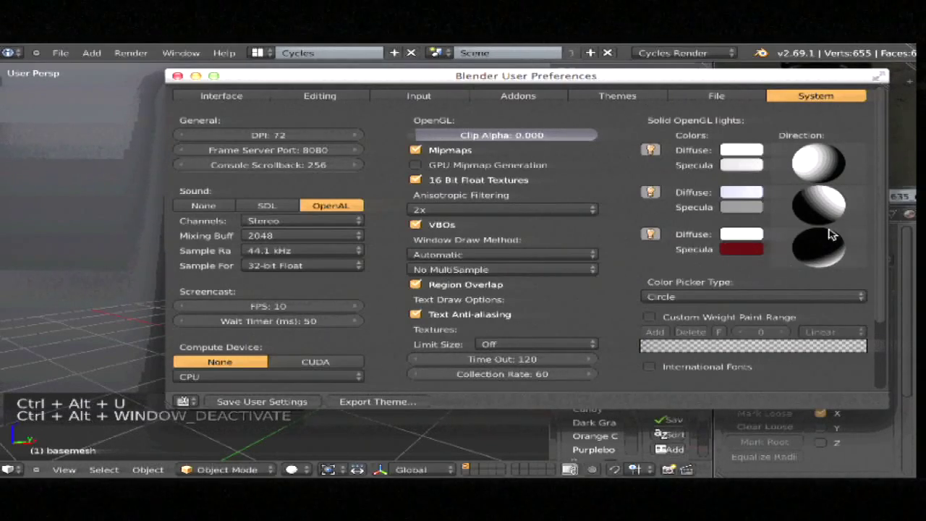
key("super+w")
Step: Adjust the first viewport light's direction and switch off the second and third lights
mouse_move(660, 269)
left_mouse_down()
mouse_move(647, 269)
mouse_move(657, 281)
mouse_move(660, 265)
mouse_move(650, 267)
left_mouse_up()
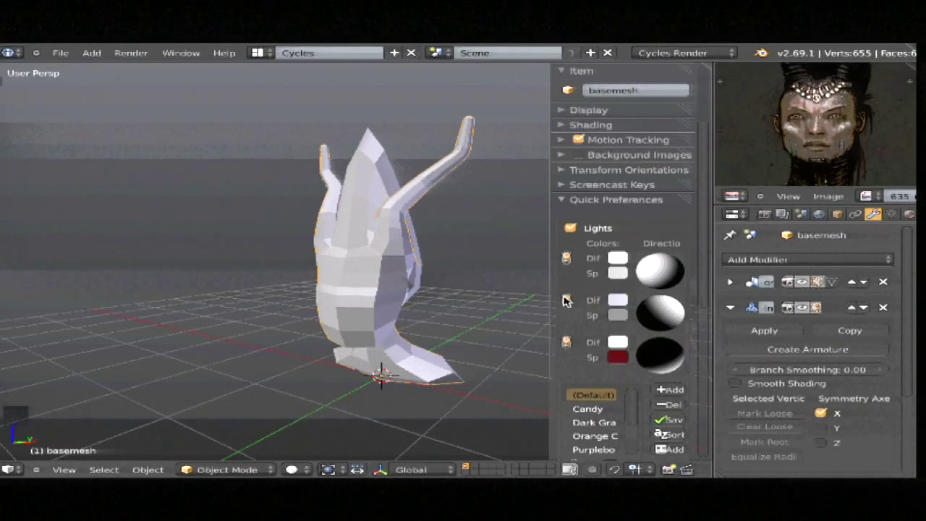
left_click(565, 299)
left_click(566, 341)
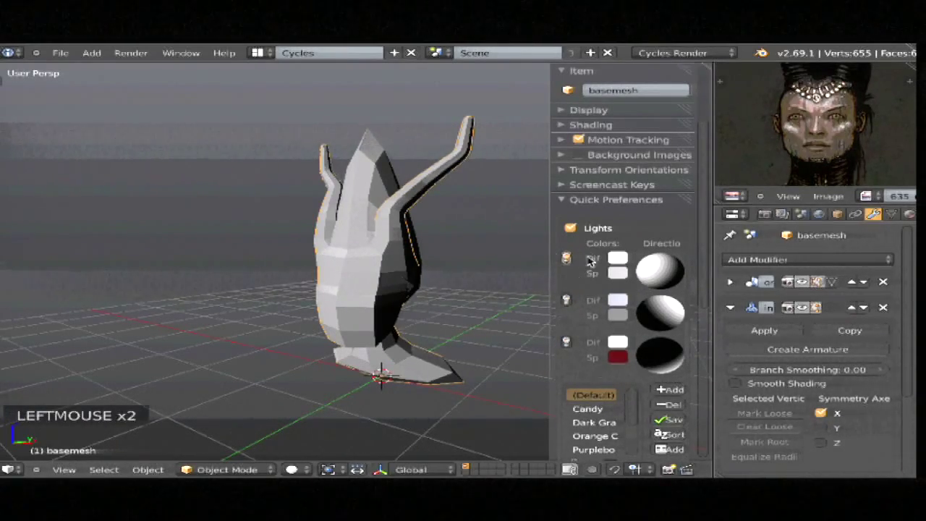
Step: Change the first light's diffuse colour to light red, re-aim the light and collapse the Lights settings
left_click(617, 262)
left_click_drag(677, 140, 681, 169)
mouse_move(654, 284)
left_mouse_down()
mouse_move(665, 261)
mouse_move(659, 254)
mouse_move(672, 251)
left_mouse_up()
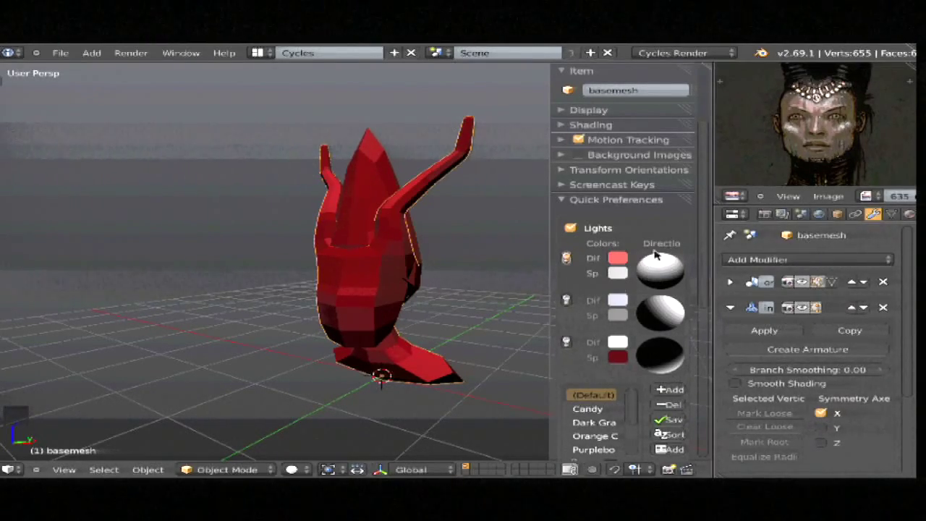
left_click(570, 229)
Step: Reload the base mesh file from the recent files list
key("ctrl+shift+o")
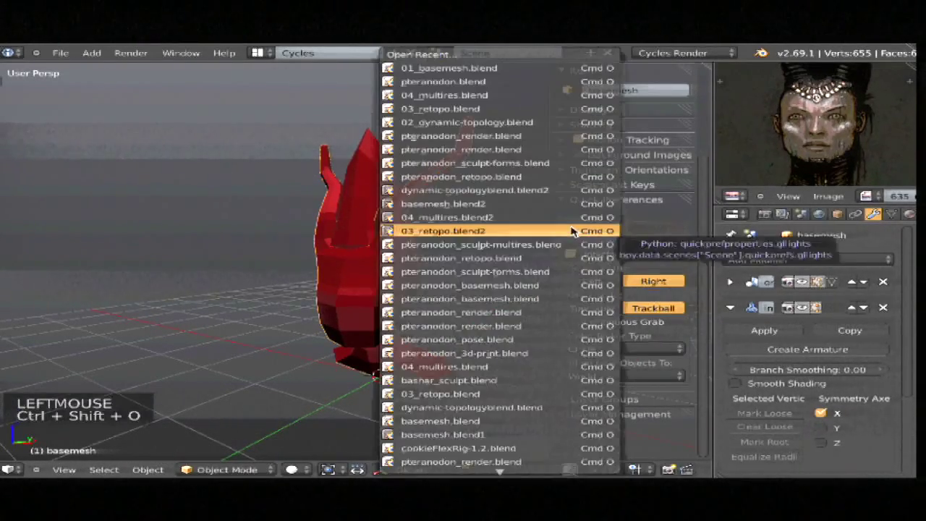
key("Up")
key("Up")
key("Up")
key("Up")
key("Up")
key("Up")
key("Up")
key("Up")
key("Up")
key("Up")
key("Up")
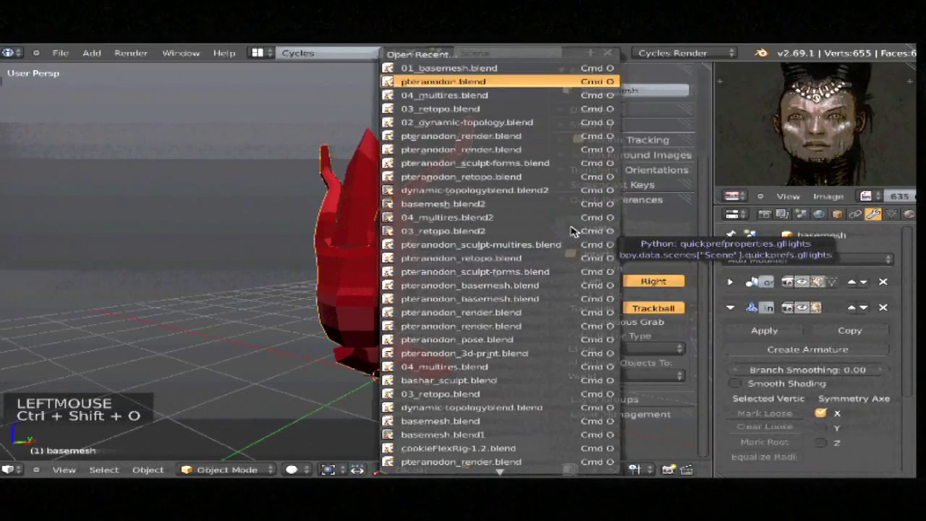
key("Return")
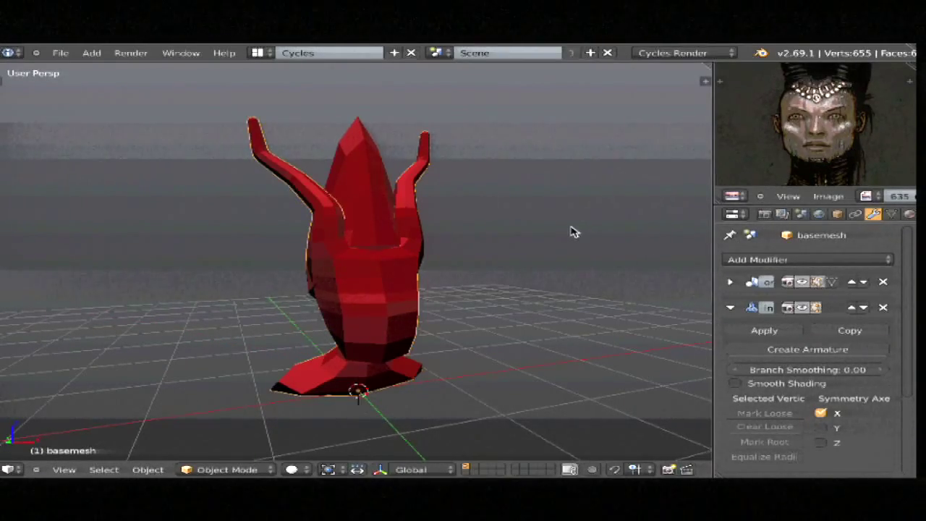
Step: Start a new file to load the startup settings, then reopen 01_basemesh.blend from the recent files
key("ctrl+n")
left_click(513, 218)
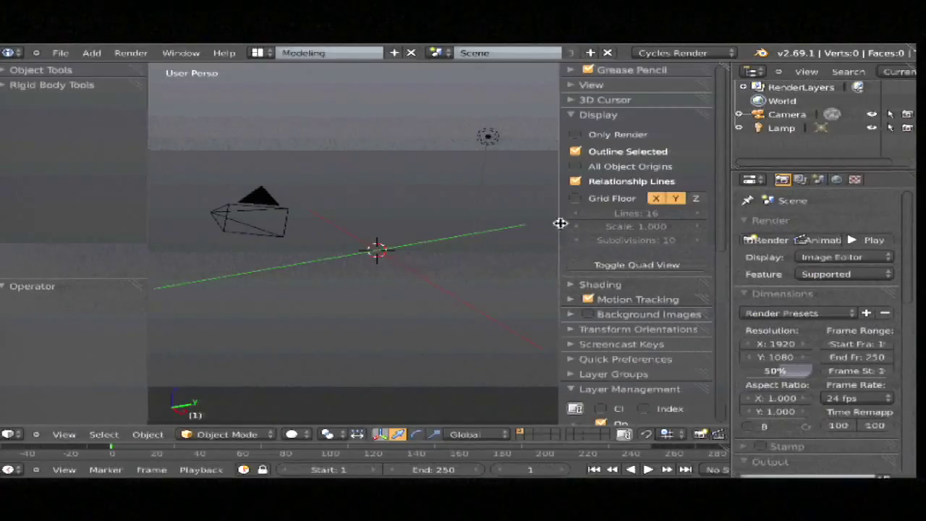
key("ctrl+shift+o")
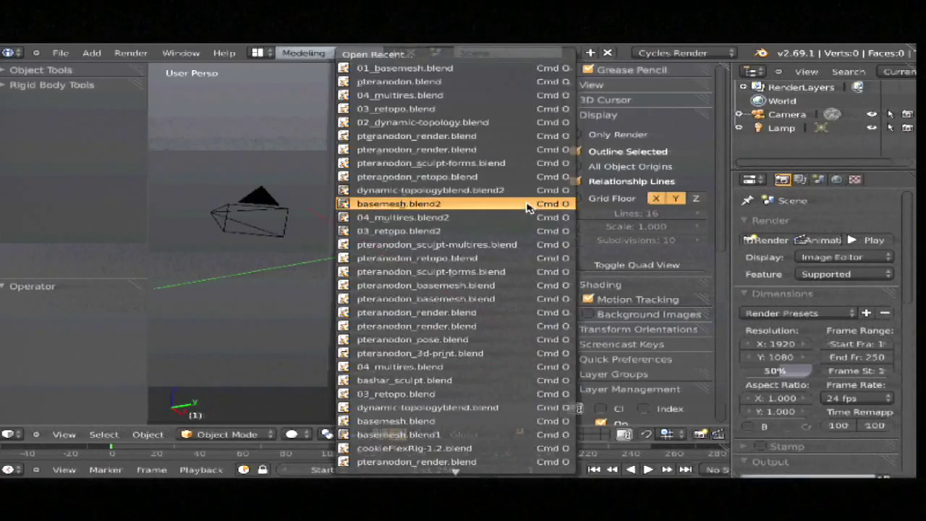
left_click(438, 73)
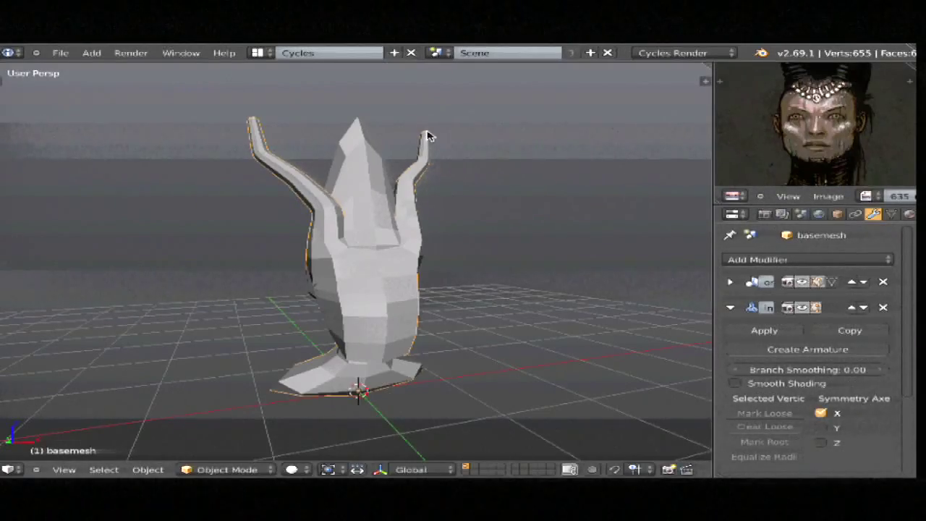
Step: Enable Matcap shading for the reopened base mesh and maximize the 3D viewport
key("n")
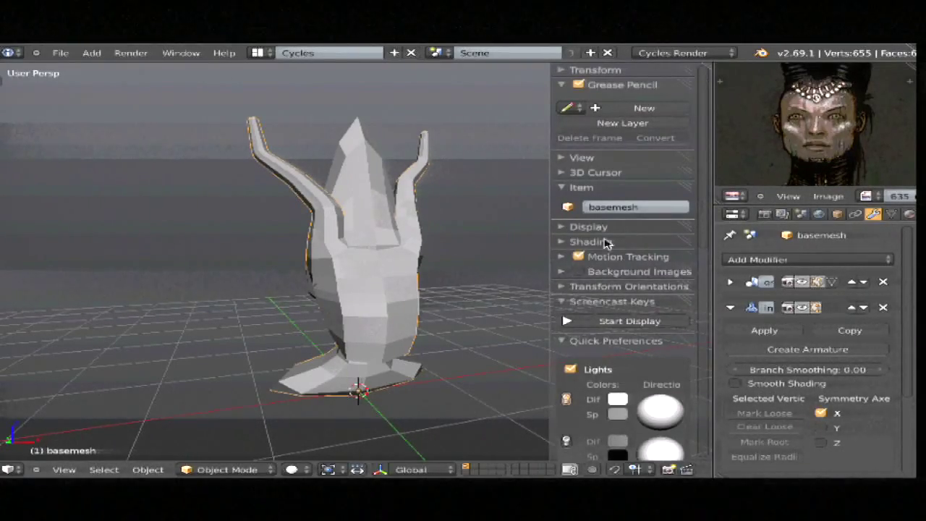
left_click(594, 242)
left_click(588, 265)
key("ctrl+Up")
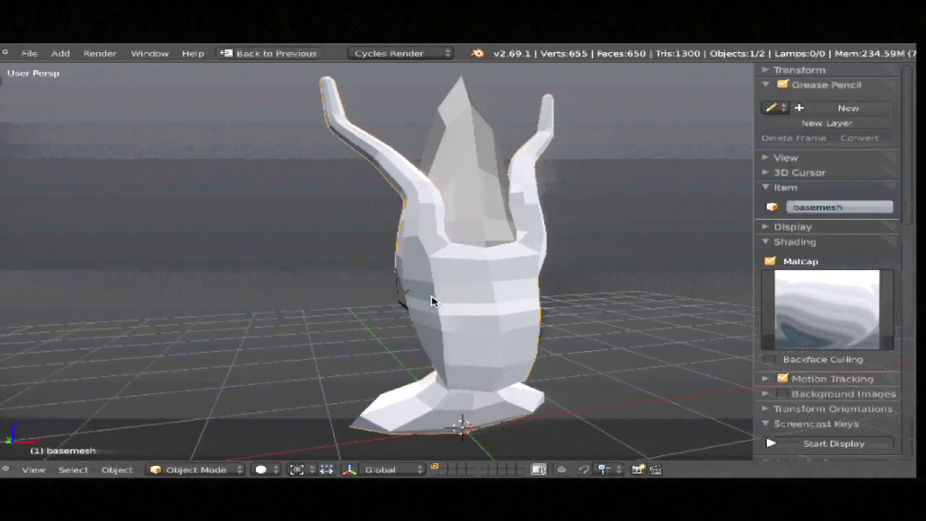
Step: Switch the base mesh to Sculpt Mode, apply all its modifiers and paint a small mask patch on its front
key("ctrl+Tab")
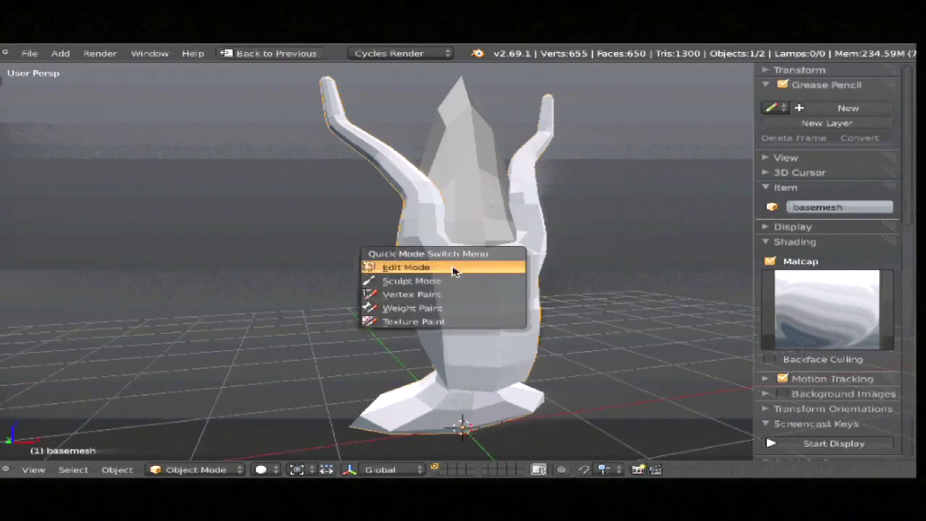
left_click(444, 281)
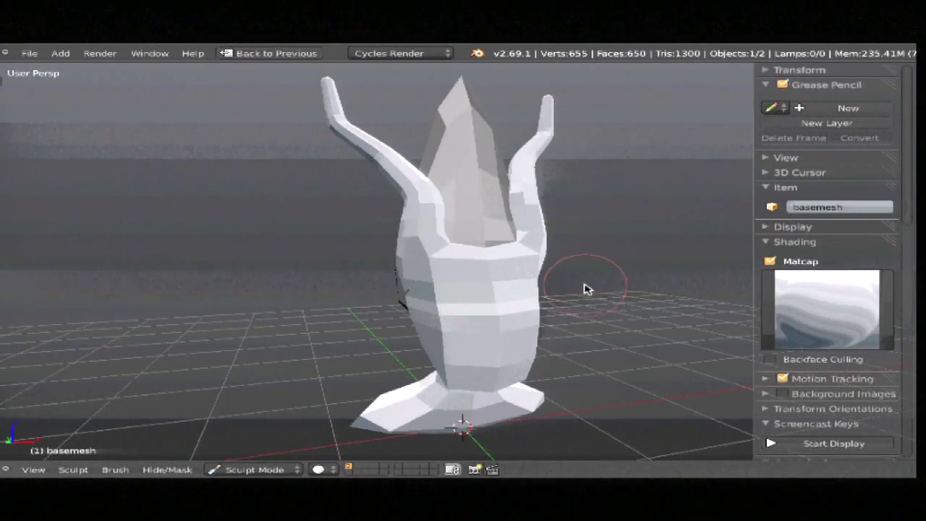
key("w")
left_click(499, 267)
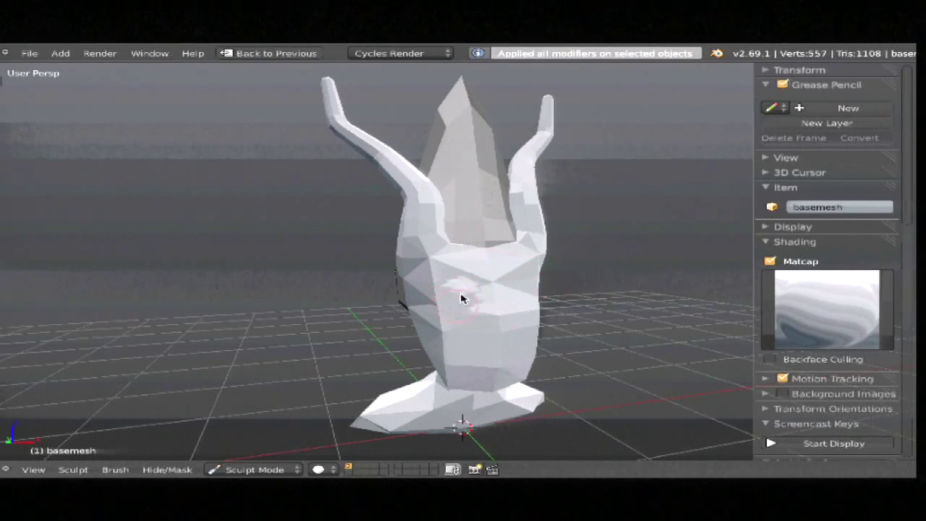
key("n")
scroll(466, 295, "up", 2)
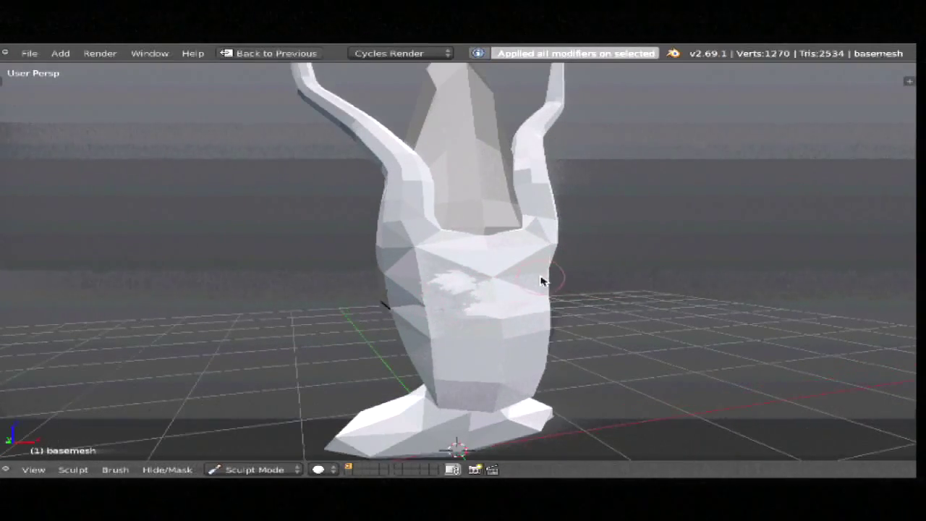
Step: Turn off Matcap shading to view the masked patch in regular solid shading
key("n")
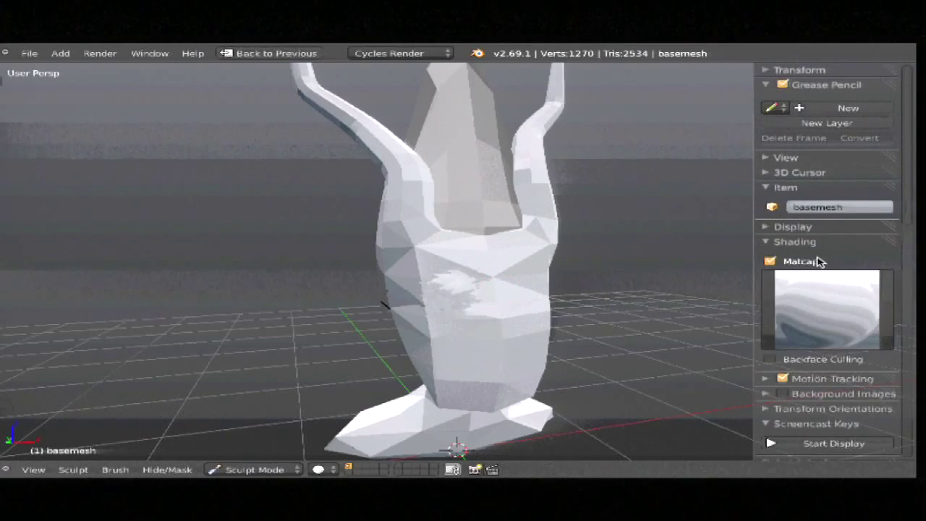
left_click(798, 262)
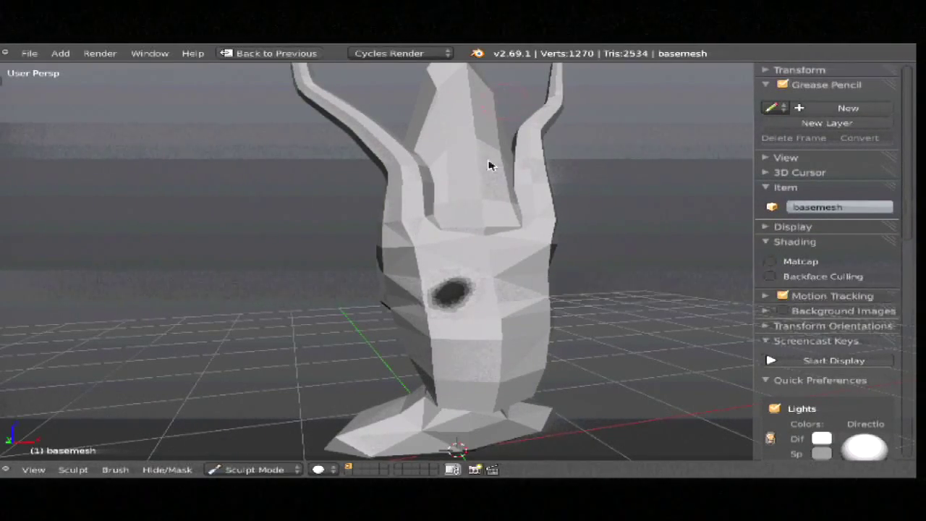
middle_click_drag(497, 242, 490, 289)
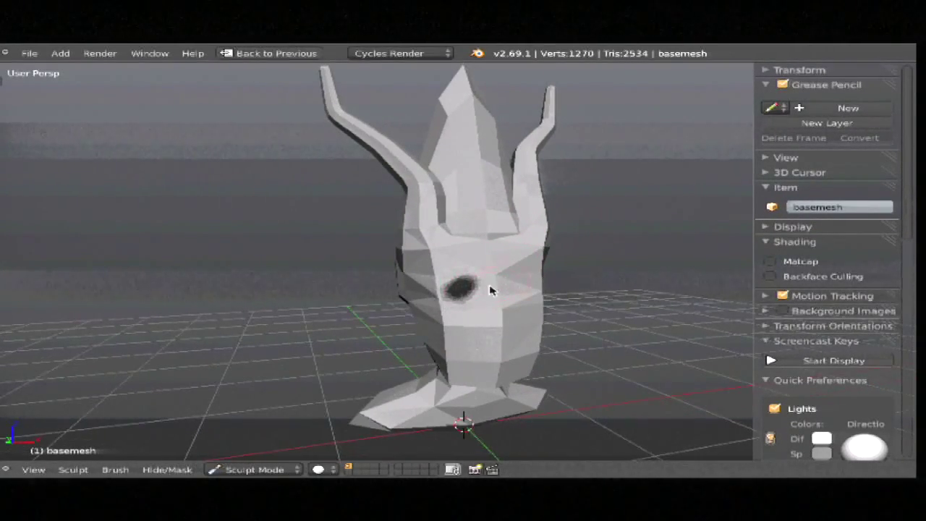
Step: Reopen 01_basemesh.blend from the recent files to reload the unmodified base mesh
key("ctrl+shift+o")
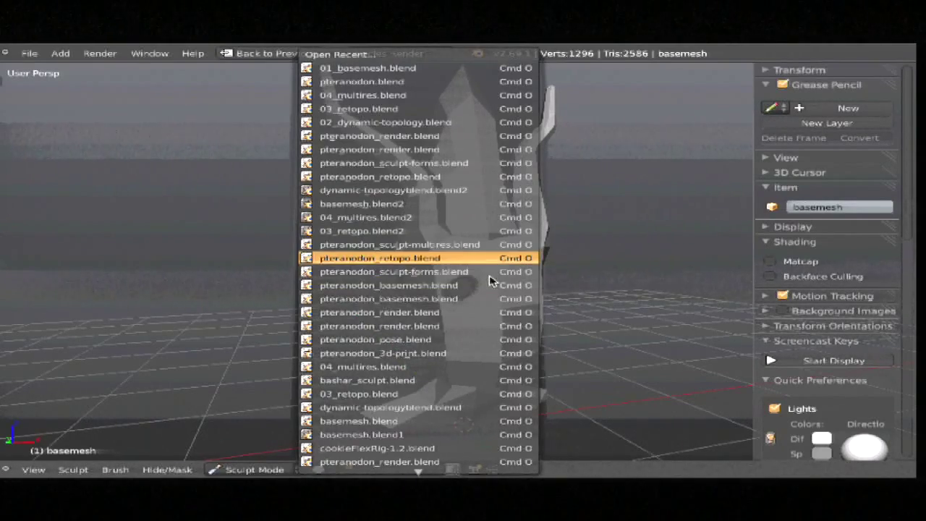
key("Up")
key("Up")
key("Up")
key("Up")
key("Up")
key("Up")
key("Up")
key("Up")
key("Up")
key("Up")
key("Up")
key("Up")
key("Up")
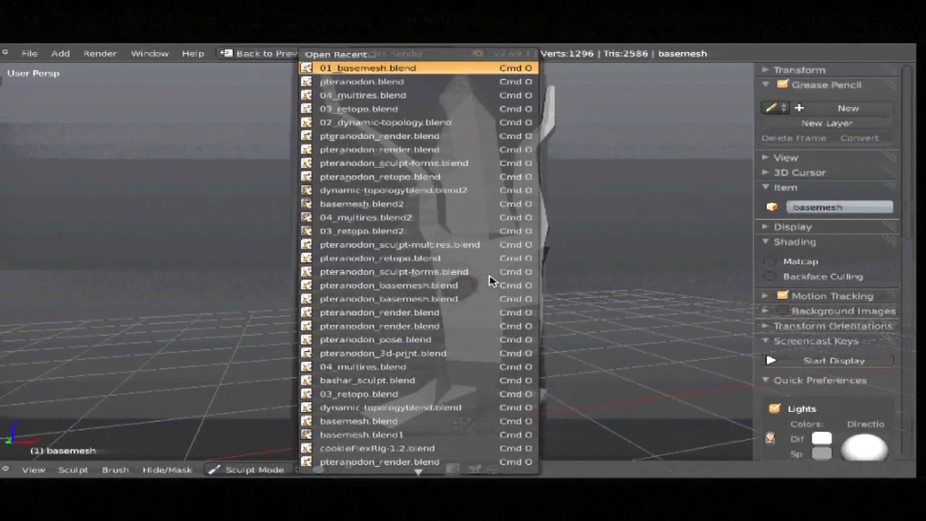
key("Return")
Step: Start the Screencast Keys display with text size 28 and mouse events shown as Text
key("n")
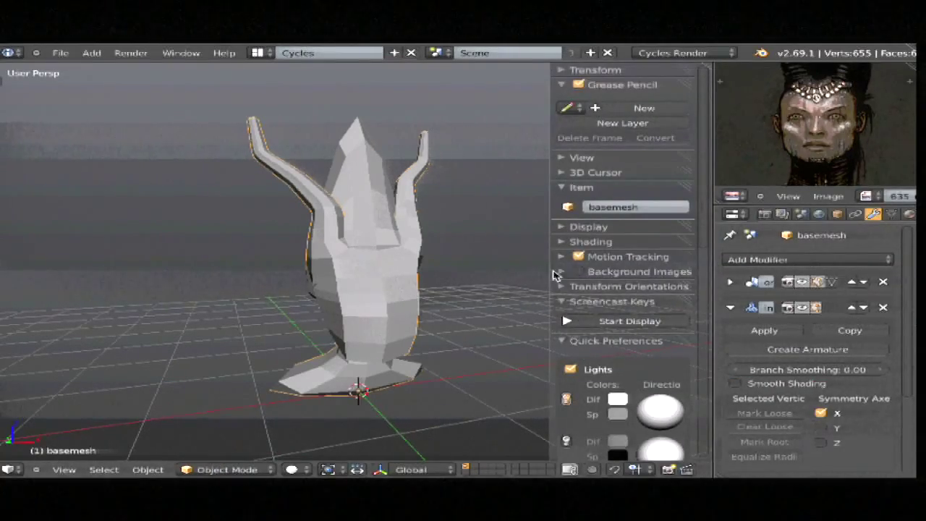
scroll(626, 297, "down", 2)
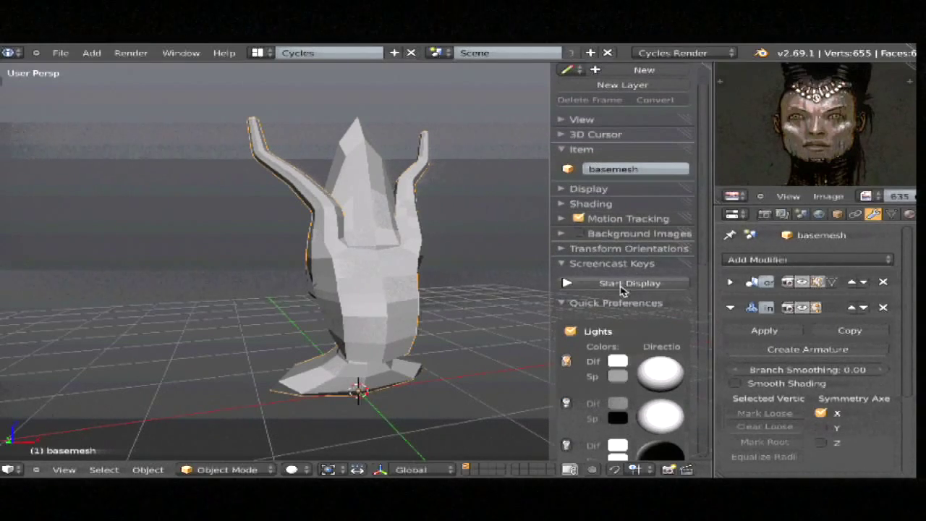
scroll(619, 293, "down", 2)
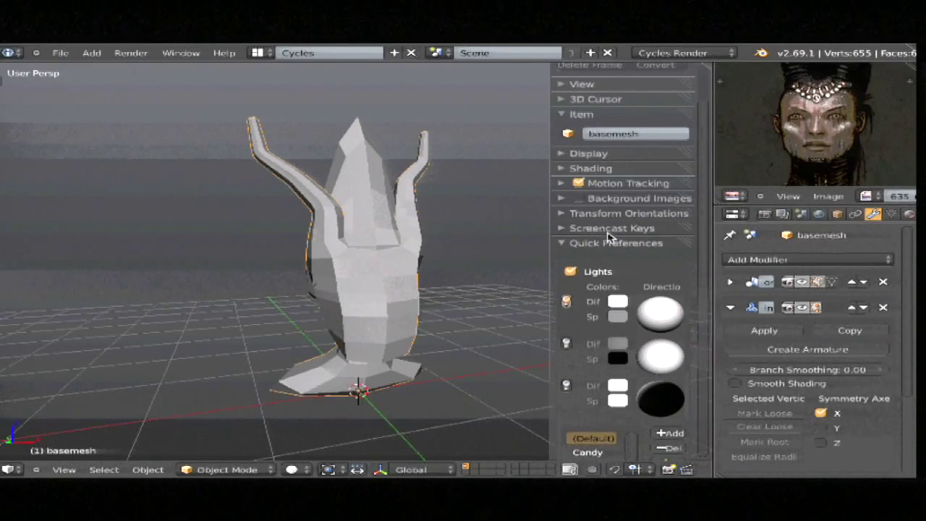
left_click(605, 248)
left_click(590, 279)
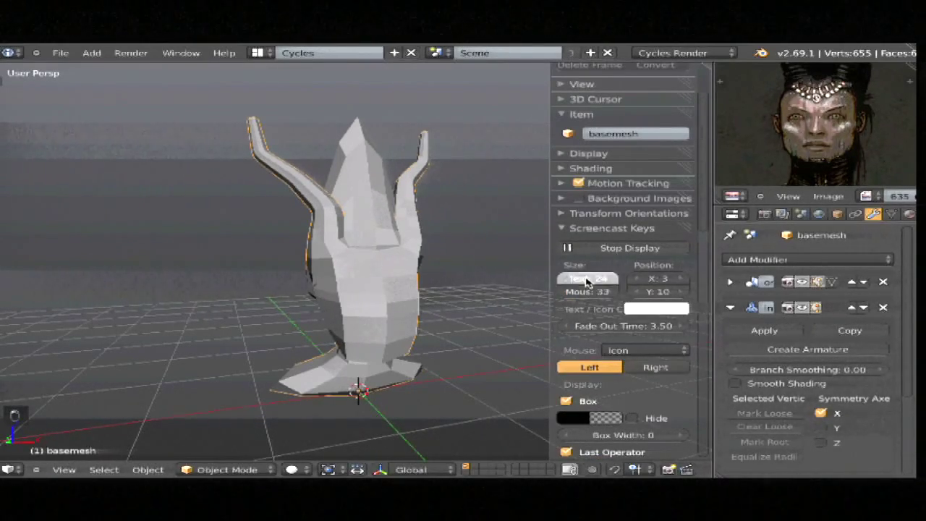
key("Return")
left_click(615, 351)
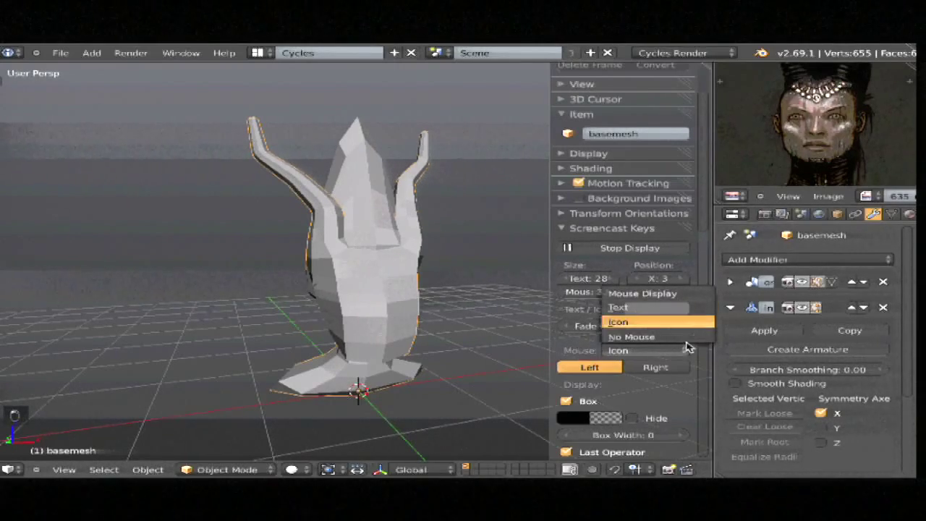
left_click(639, 309)
middle_click_drag(506, 248, 497, 262, "ctrl")
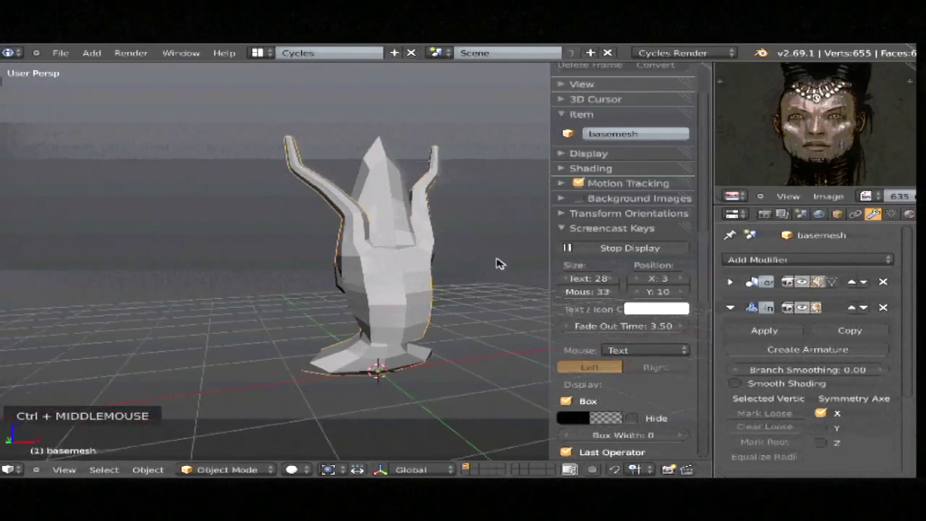
Step: Maximize the 3D viewport and examine the base mesh's skin skeleton in Edit Mode with wireframe shading
key("shift+space")
middle_click_drag(513, 296, 493, 288, "ctrl")
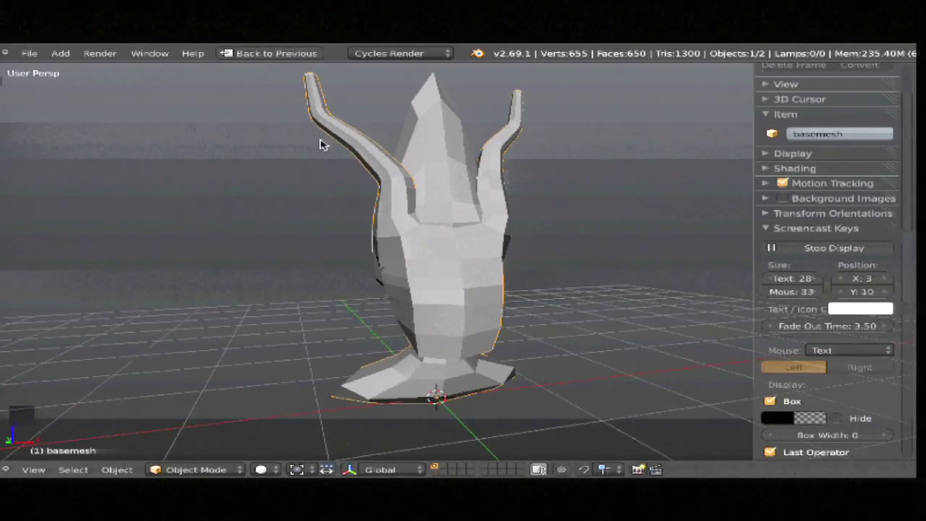
middle_click_drag(452, 240, 494, 260, "ctrl")
key("Tab")
key("z")
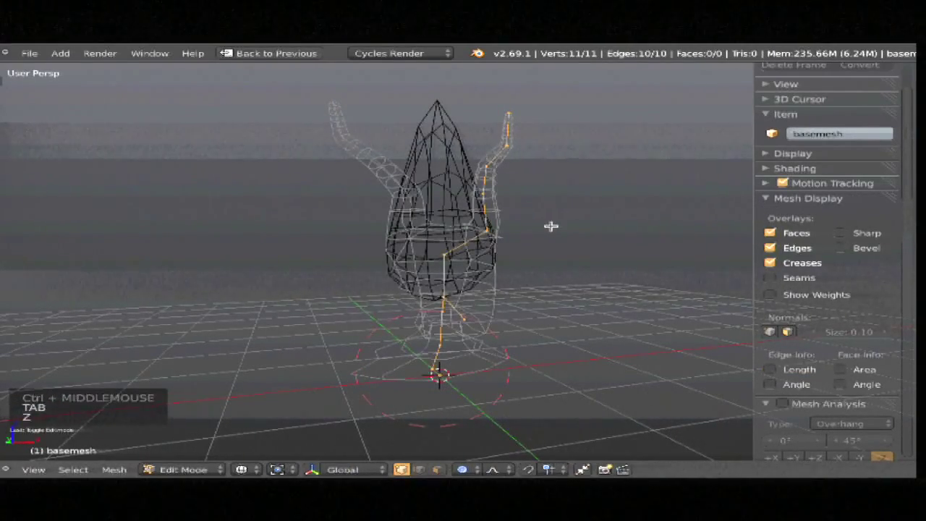
middle_click(501, 309)
middle_click_drag(501, 310, 458, 312)
Step: Restore the full layout, widen the properties area, look through the available modifiers and view the skinned mesh in solid shading
key("shift+space")
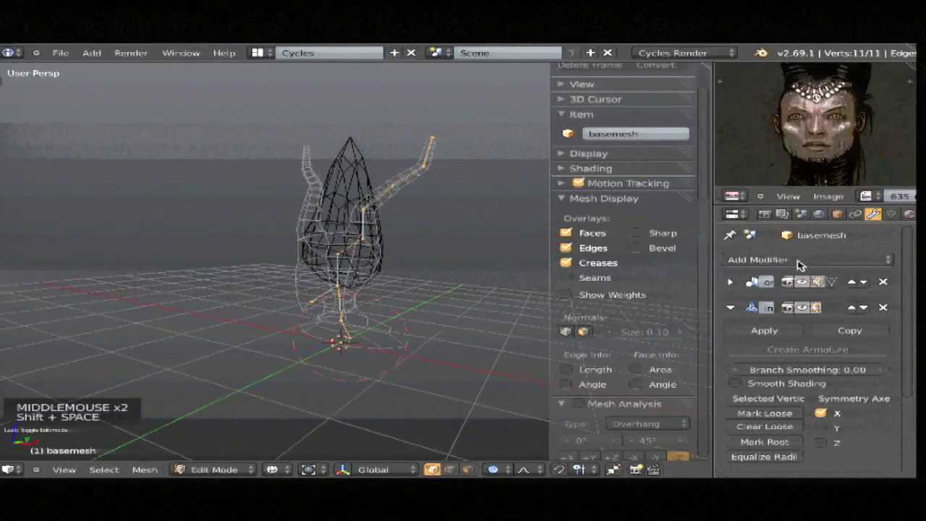
left_click_drag(712, 307, 646, 289)
left_click(702, 260)
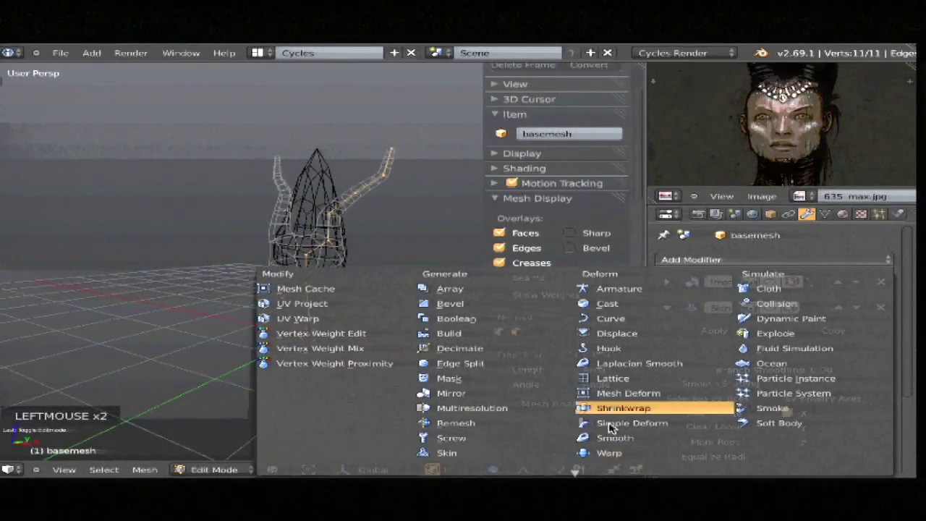
left_click(498, 453)
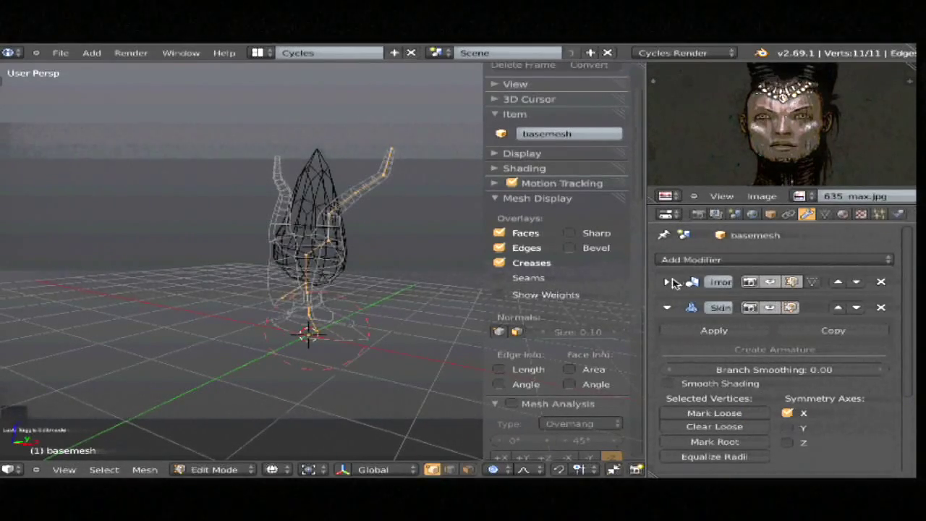
middle_click_drag(405, 263, 355, 276)
key("z")
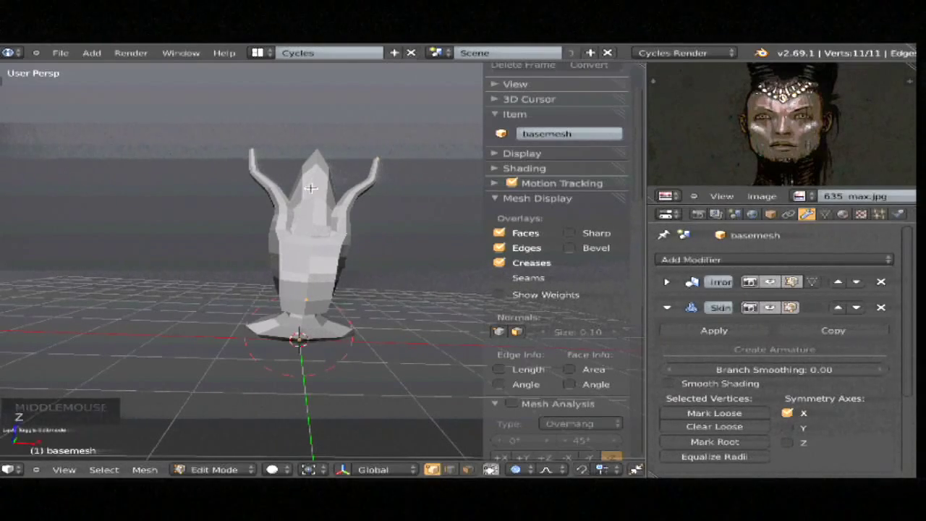
Step: Try moving the horn's tip vertex in wireframe, then view the mesh in solid shading
key("z")
key("a")
right_click_drag(379, 160, 439, 157)
key("z")
middle_click_drag(355, 227, 355, 219)
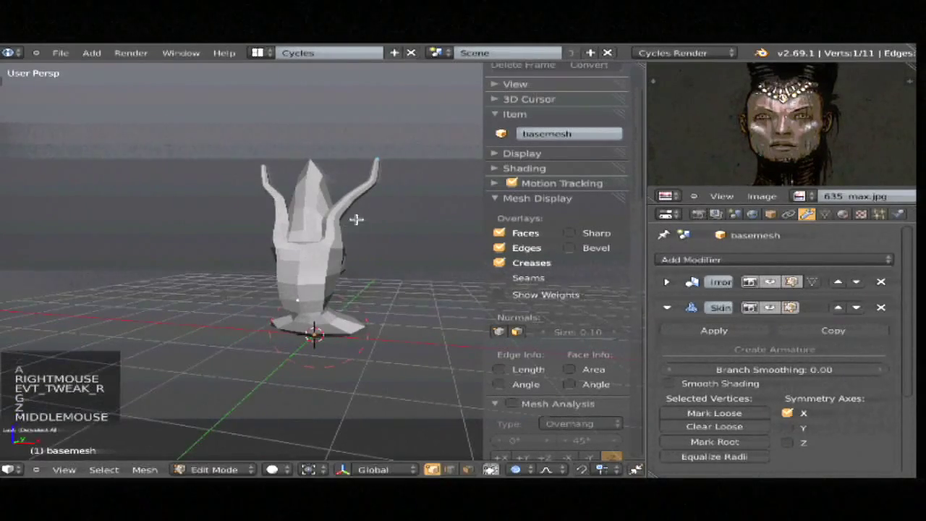
Step: Try enlarging the skin radius at the horn's tip vertex and at its middle vertex using Skin Resize
key("z")
key("a")
right_click_drag(381, 161, 393, 176)
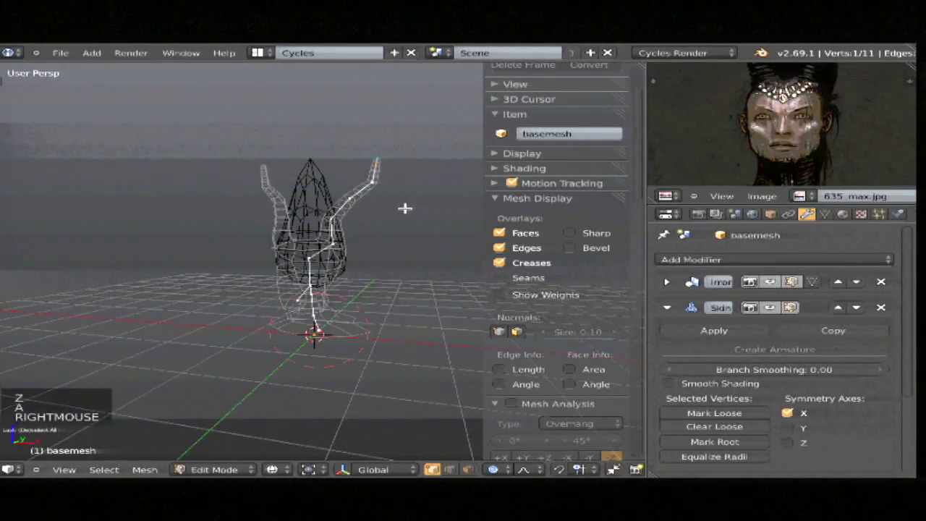
key("o")
key("o")
key("ctrl+a")
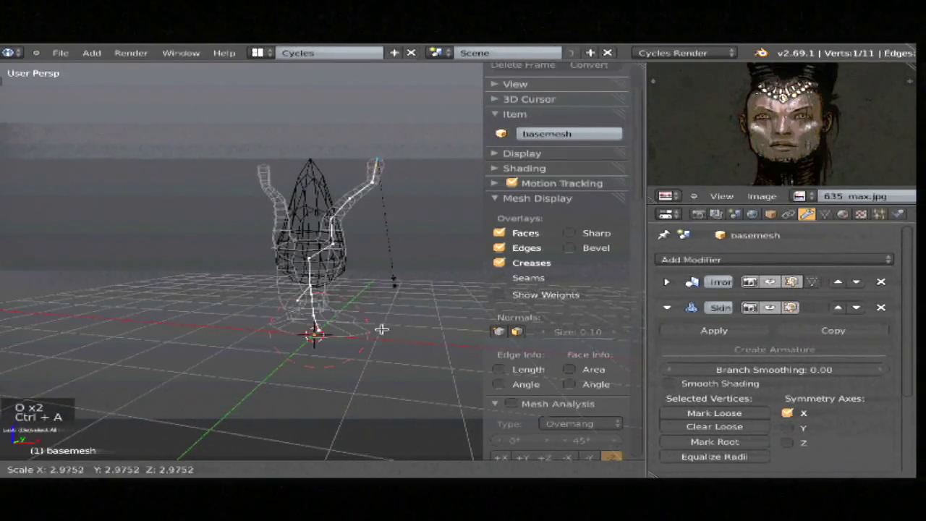
left_click(373, 202)
right_click(368, 208)
key("ctrl+a")
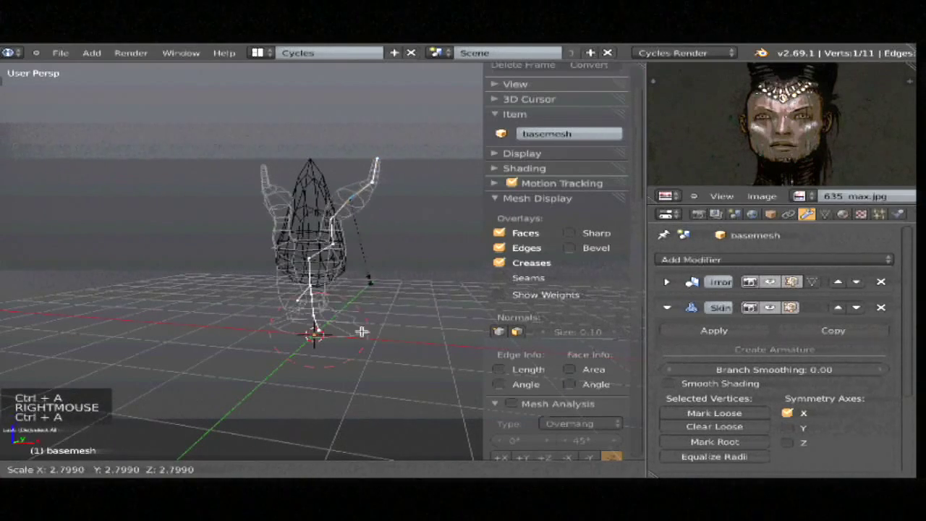
left_click(356, 240)
key("z")
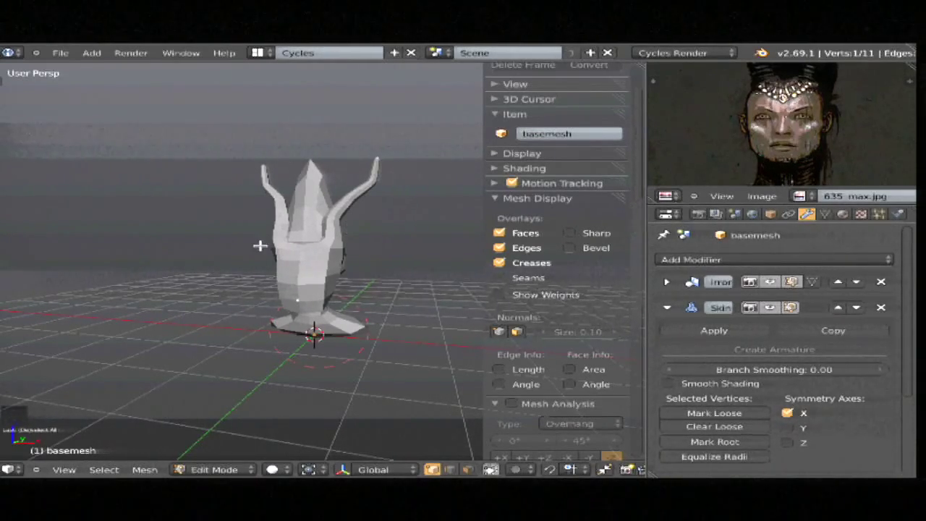
Step: Return the base mesh to Object Mode and view it from the right side
key("KP_3")
middle_click_drag(311, 282, 345, 286, "ctrl")
key("Tab")
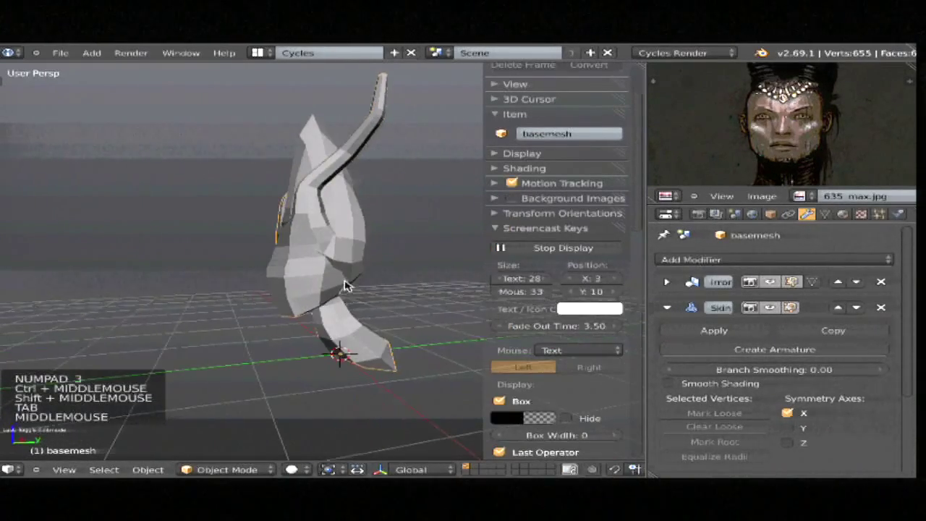
key("KP_3")
Step: Sketch Grease Pencil strokes along the face profile, jaw and both sides of the neck
key("d")
mouse_move(287, 219)
left_mouse_down()
mouse_move(278, 330)
mouse_move(342, 291)
mouse_move(338, 365)
left_mouse_up()
key("d")
key("d")
key("d")
left_click_drag(344, 307, 384, 351)
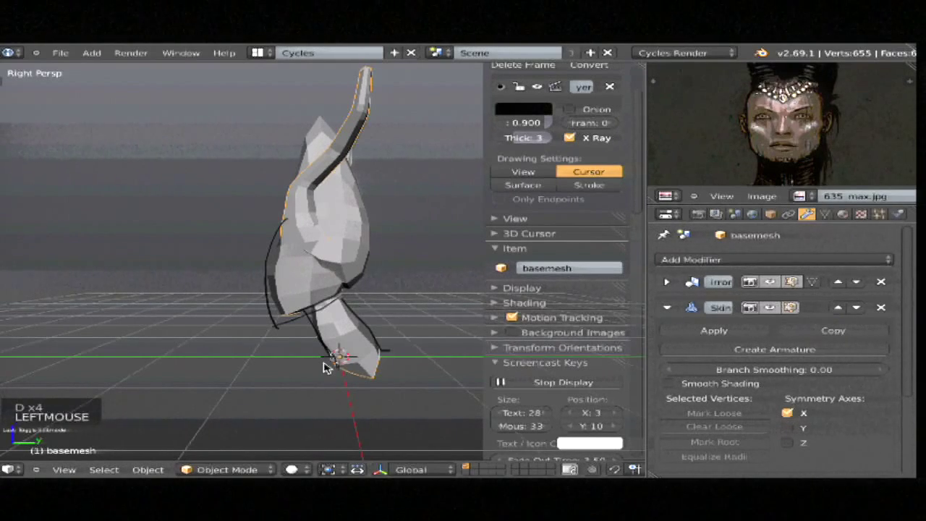
Step: Delete the Grease Pencil sketch over the base mesh
key("shift+grave")
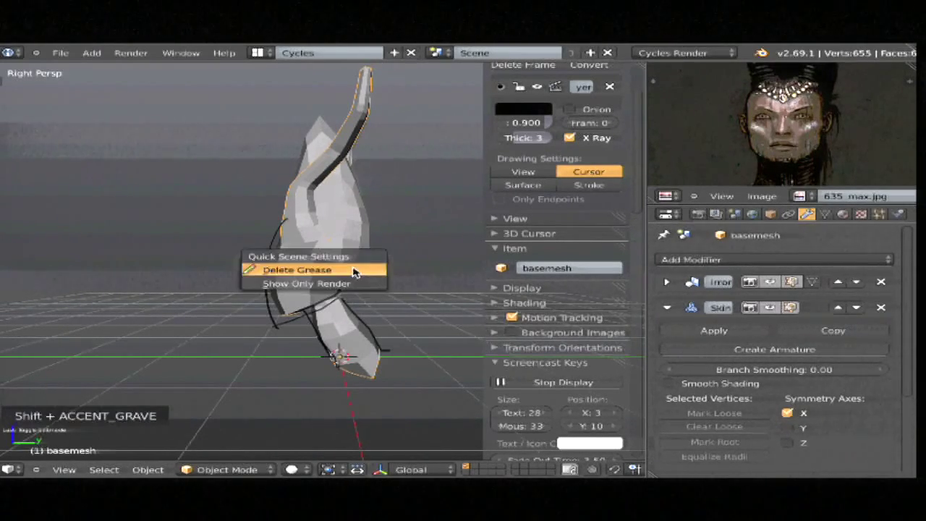
left_click(338, 272)
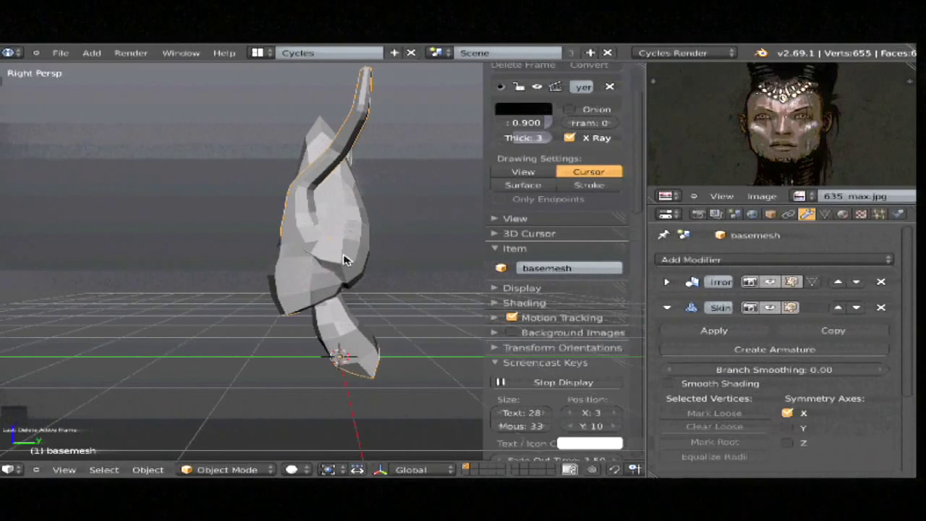
middle_click_drag(381, 269, 342, 284)
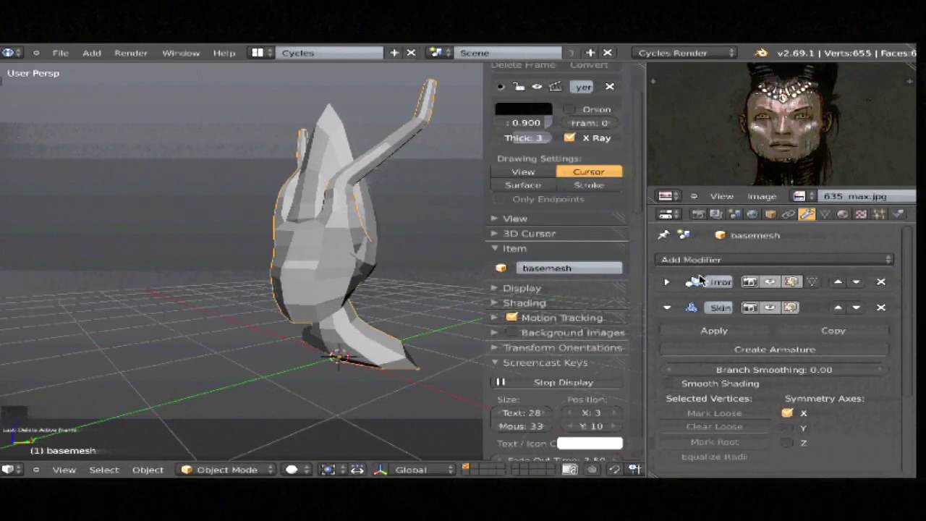
Step: Expand the Mirror modifier's settings and apply all modifiers on the base mesh
left_click(666, 282)
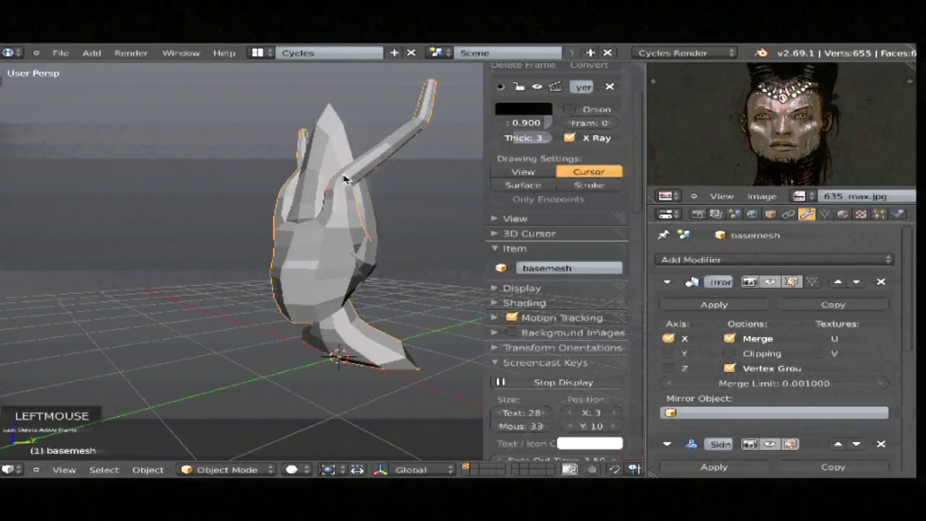
key("q")
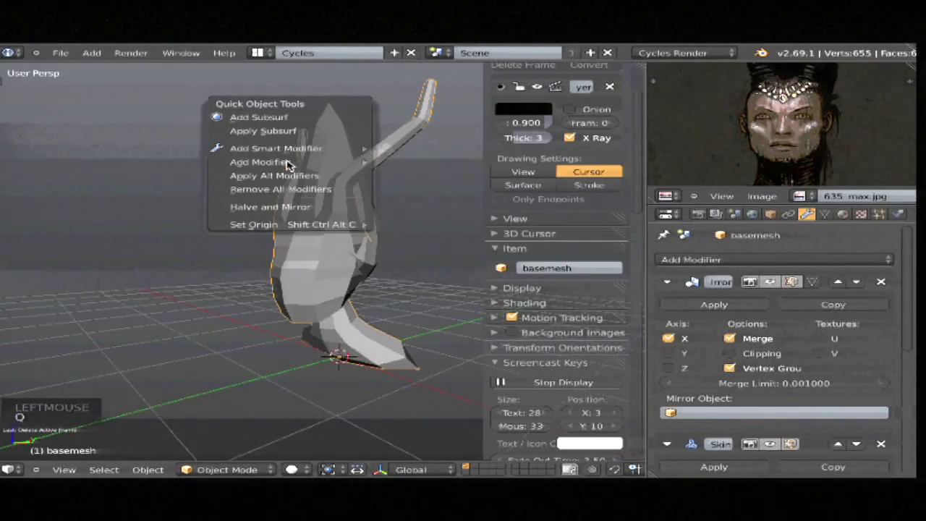
left_click(244, 175)
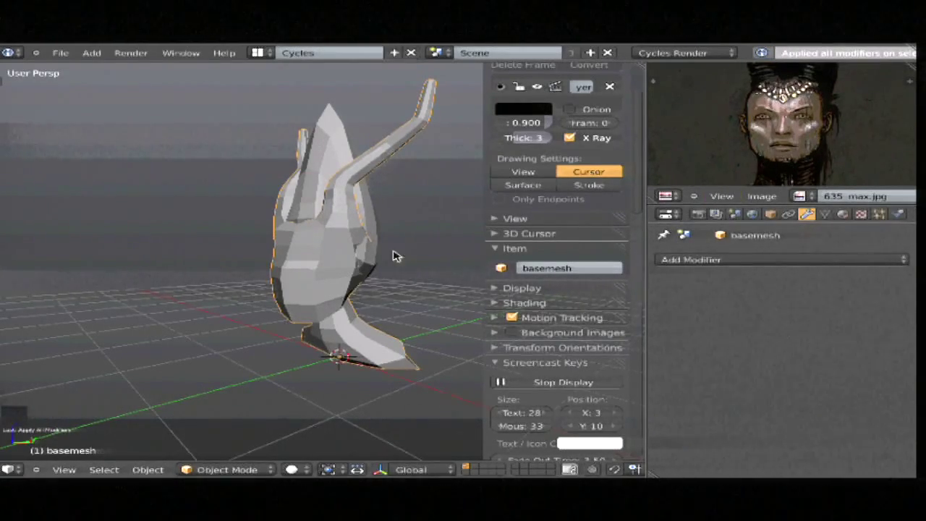
Step: Close the viewport sidebar, hide the pointed headpiece object between the horns and reveal the horns in the reference image
middle_click_drag(393, 254, 455, 235, "shift")
key("n")
right_click_drag(350, 162, 341, 176)
key("h")
middle_click(340, 176)
middle_click_drag(436, 273, 399, 280)
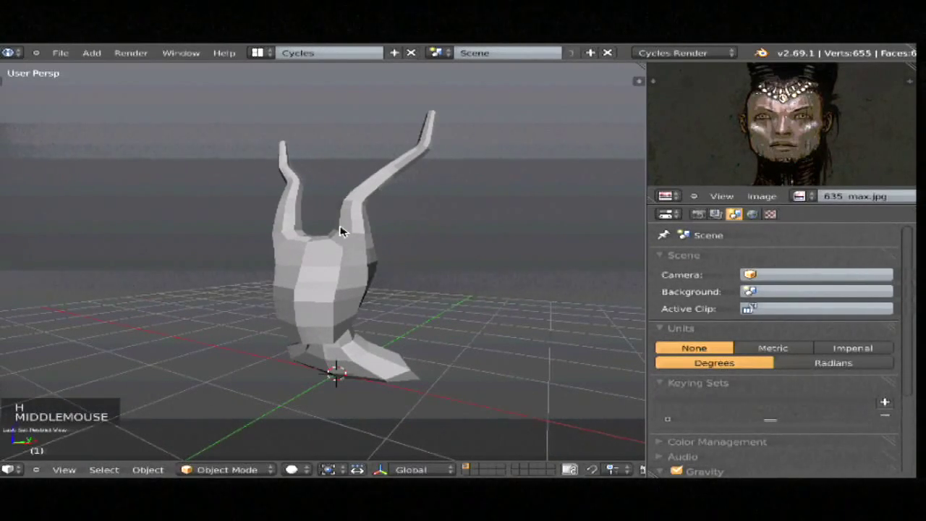
middle_click_drag(783, 95, 785, 127)
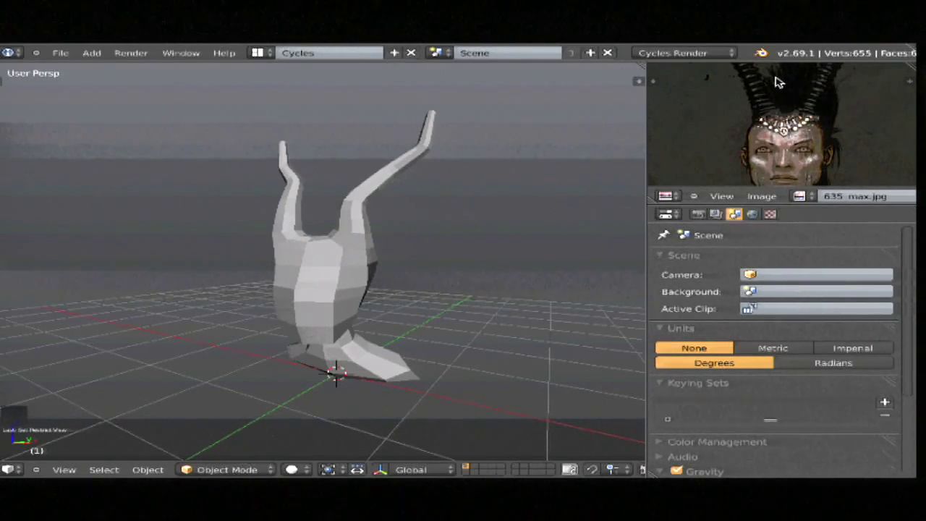
middle_click_drag(393, 259, 421, 242, "shift")
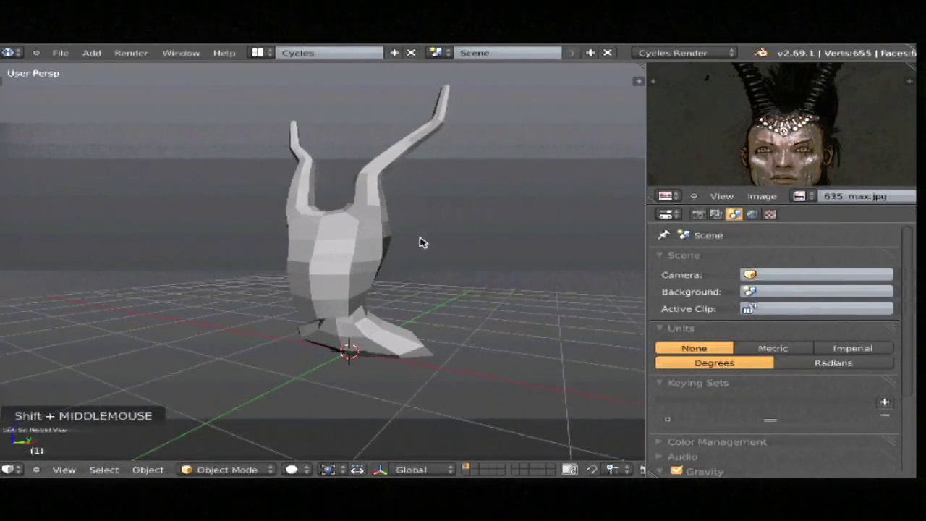
Step: Select the base mesh, switch it to Sculpt Mode and show the tool shelf in a maximized 3D viewport
left_click(235, 469)
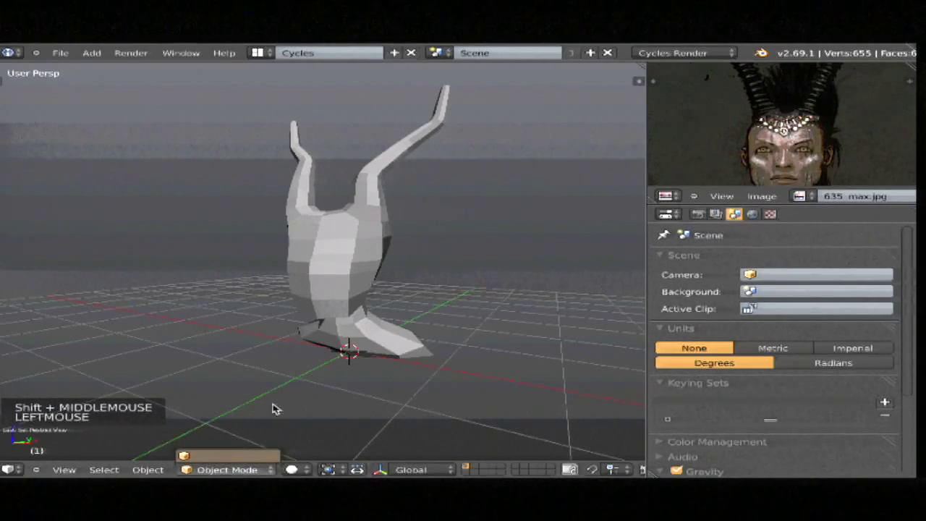
right_click(340, 265)
left_click(230, 469)
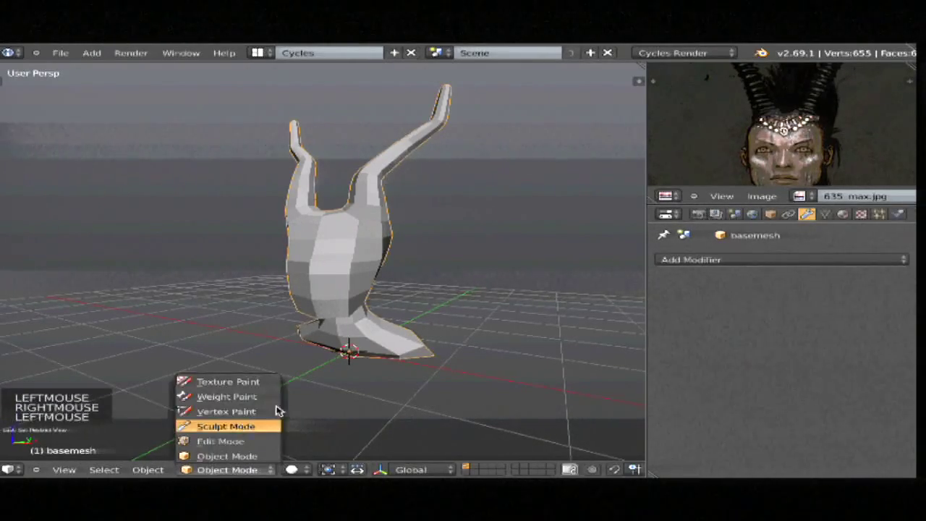
left_click(239, 426)
middle_click_drag(376, 290, 379, 331, "shift")
key("t")
key("shift+space")
Step: Tidy the sculpting tool settings, expand the Topology settings and enable dynamic topology on the base mesh
middle_click_drag(65, 272, 67, 129)
left_click(65, 321)
left_click_drag(69, 313, 68, 456)
key("a")
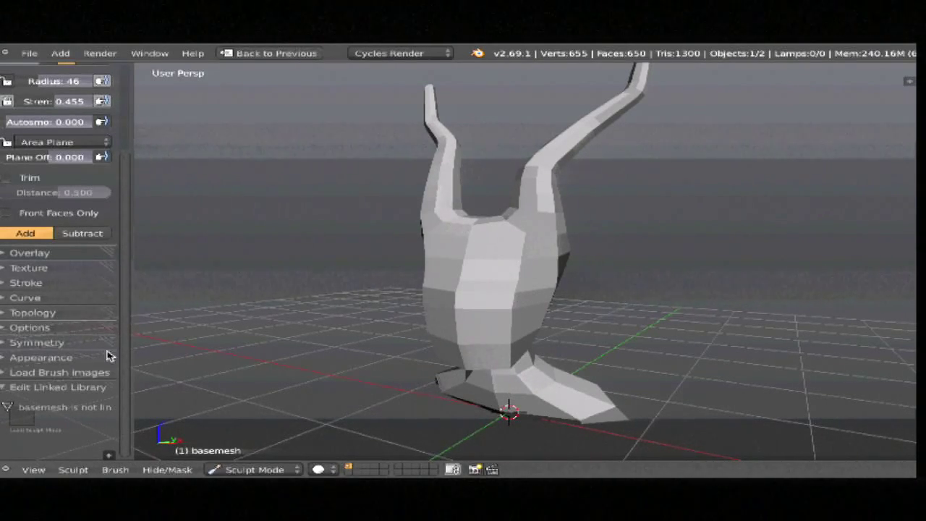
key("w")
left_click(32, 312)
middle_click_drag(82, 321, 82, 281)
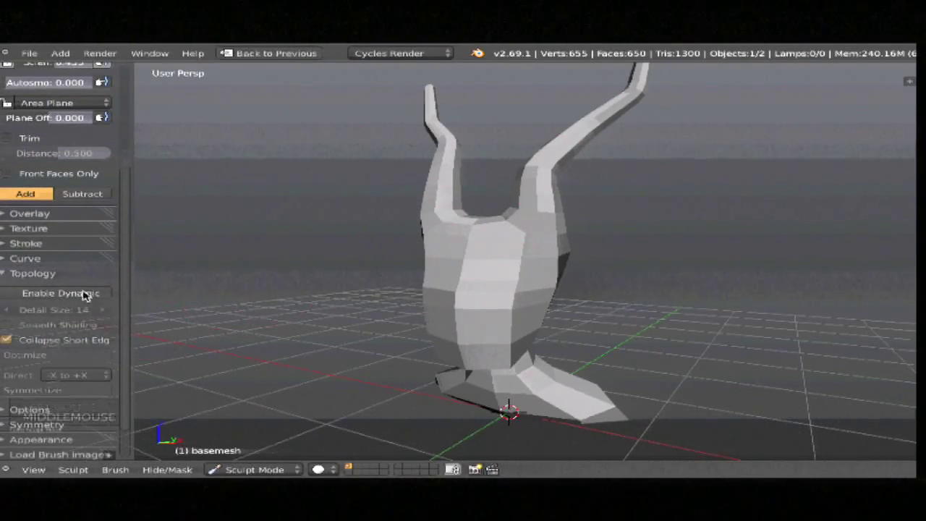
left_click(52, 294)
Step: Toggle wireframe shading and enter Edit Mode to examine the base mesh's triangulation
key("z")
key("z")
key("Tab")
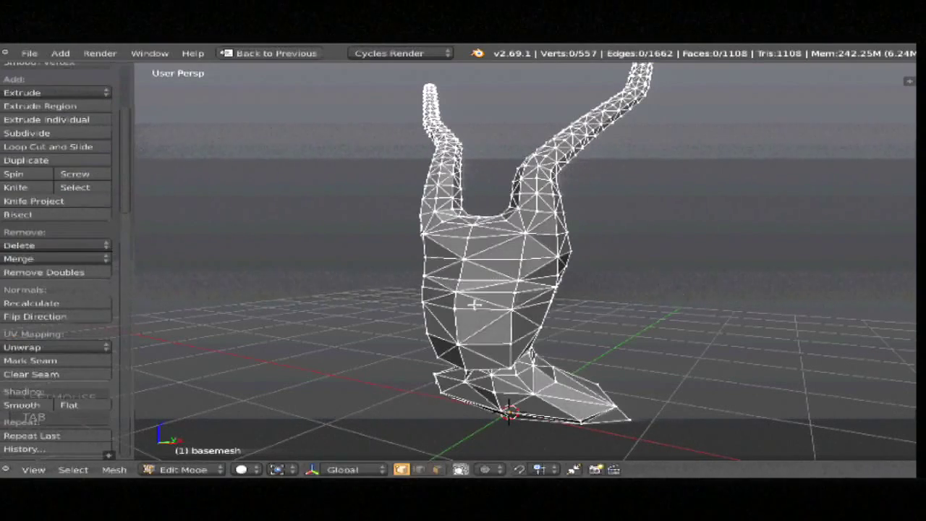
Step: Select all of the base mesh's geometry and unwrap it using Smart UV Project with an angle limit of 66
key("Tab")
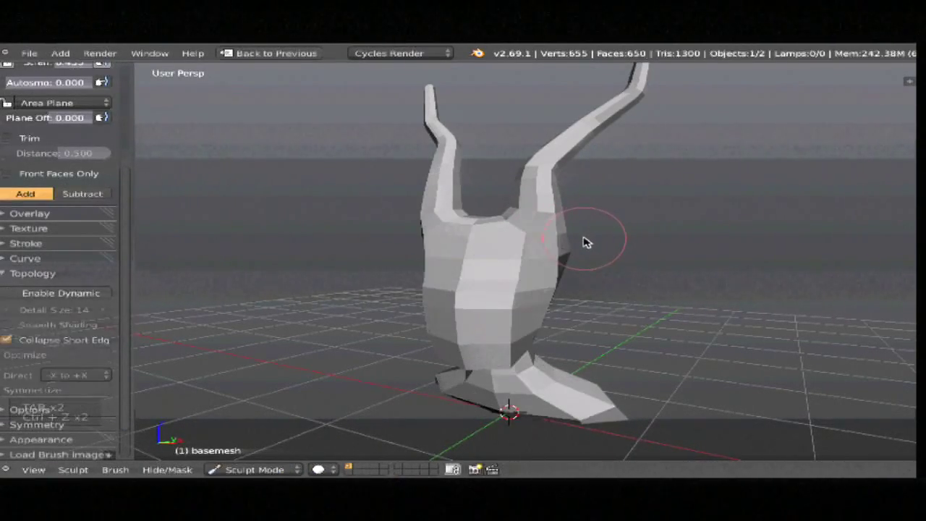
key("Tab")
key("a")
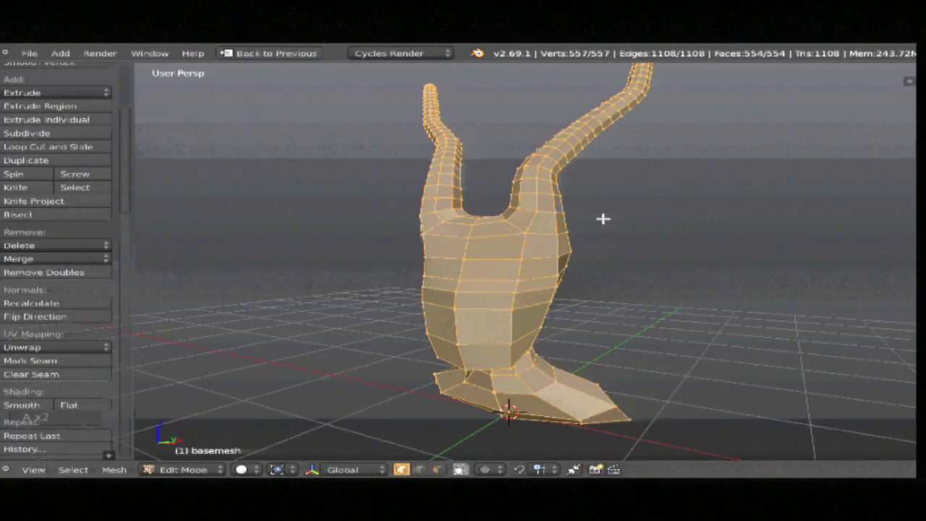
key("u")
left_click(561, 244)
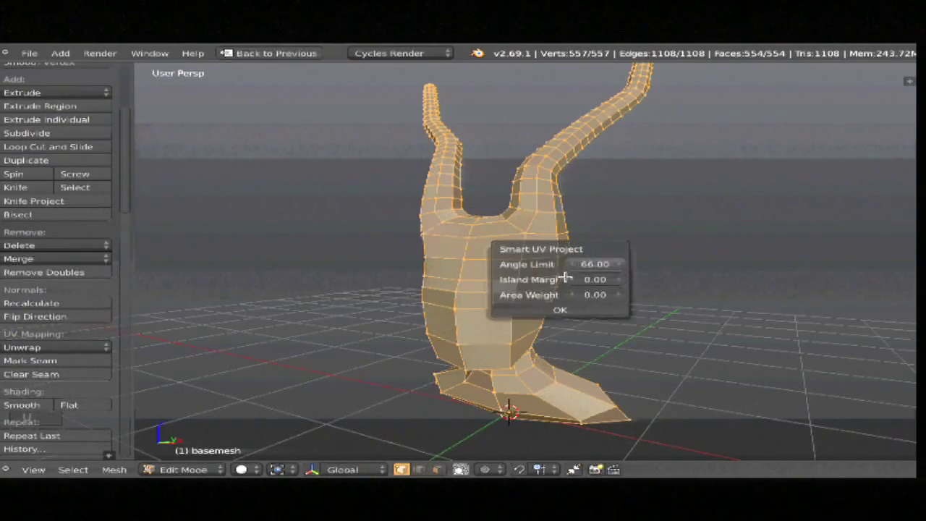
left_click(561, 307)
key("Tab")
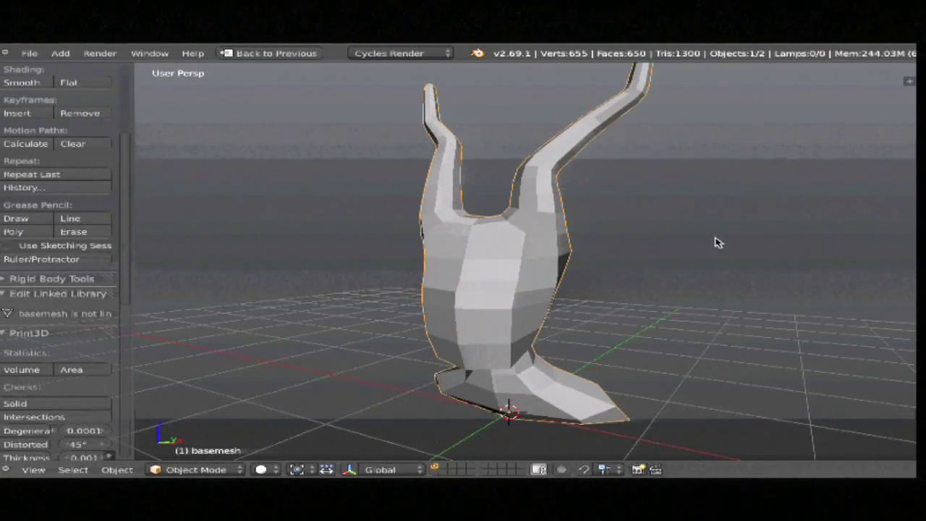
Step: Return the base mesh to Sculpt Mode and enable dynamic topology
key("ctrl+Tab")
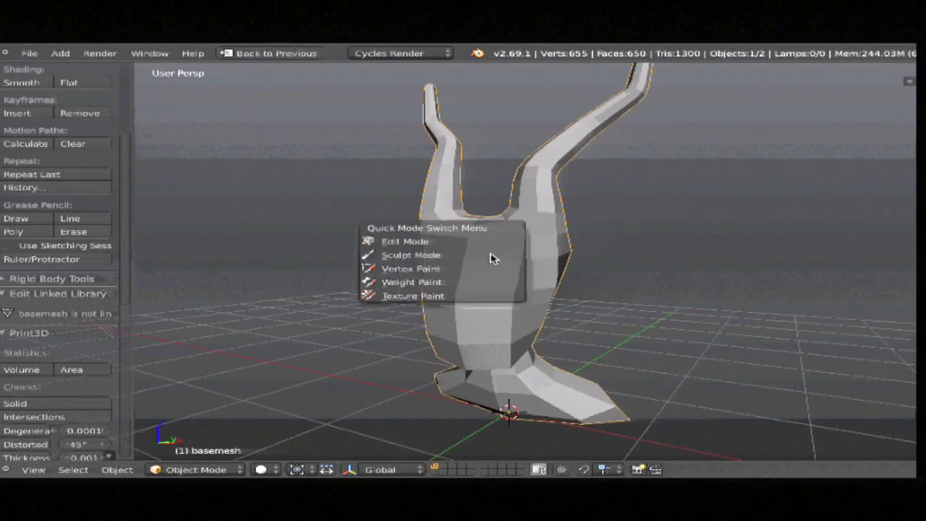
left_click(484, 254)
left_click(81, 293)
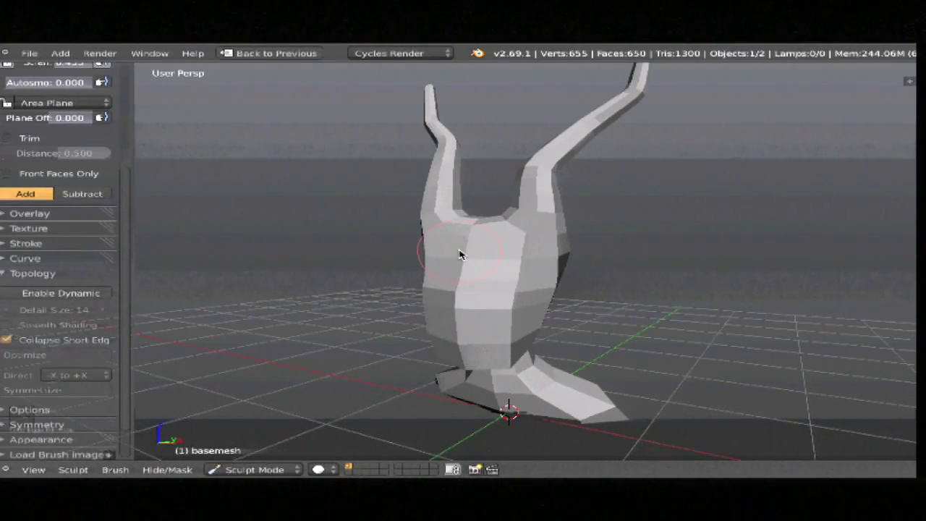
left_click(61, 293)
left_click(63, 292)
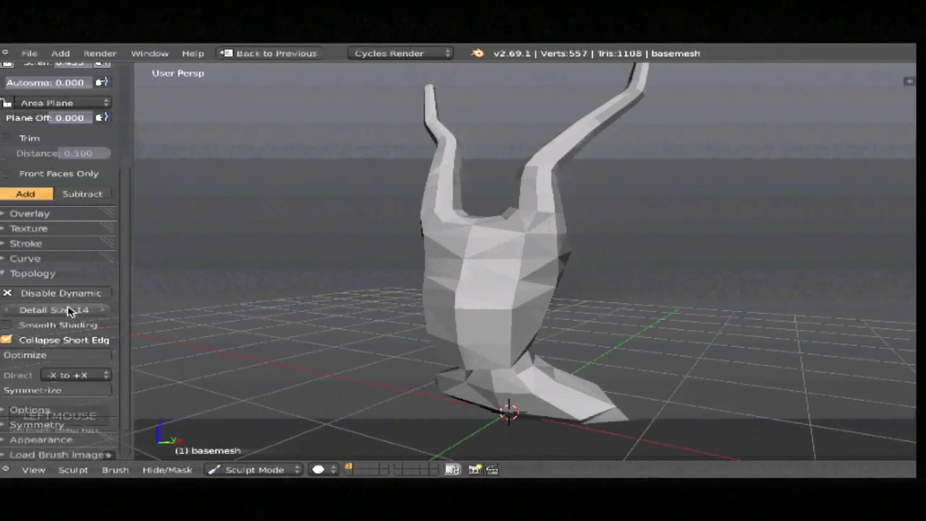
Step: Browse the available sculpting brushes and choose the Snake Hook brush
middle_click_drag(107, 123, 105, 190)
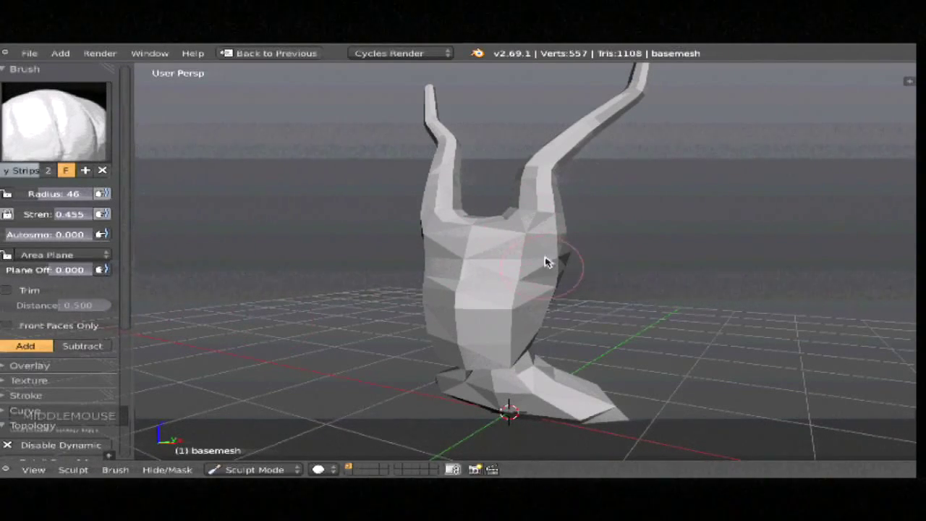
left_click(63, 123)
left_click(261, 199)
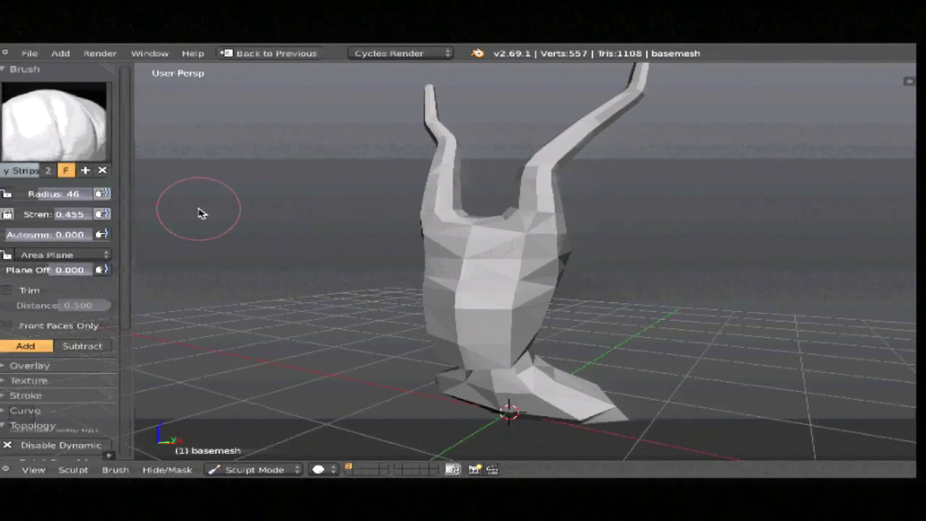
left_click(89, 124)
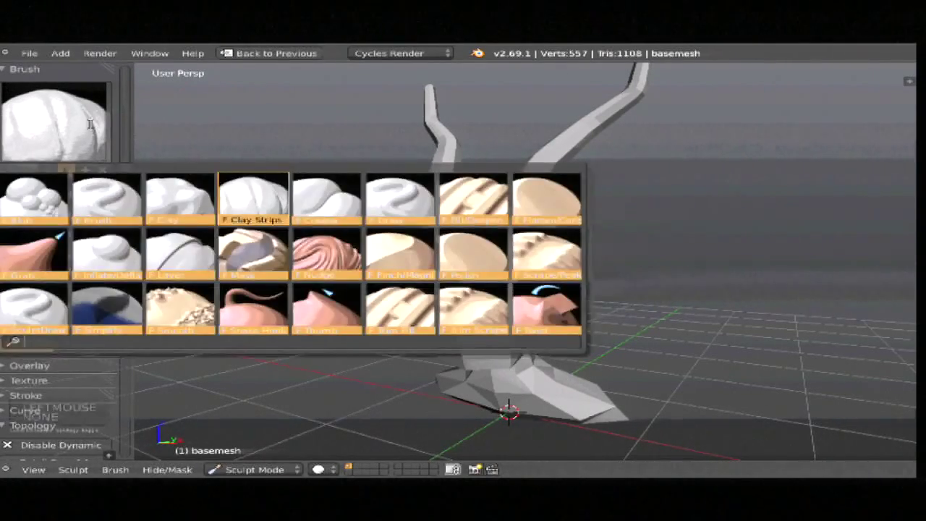
left_click(93, 131)
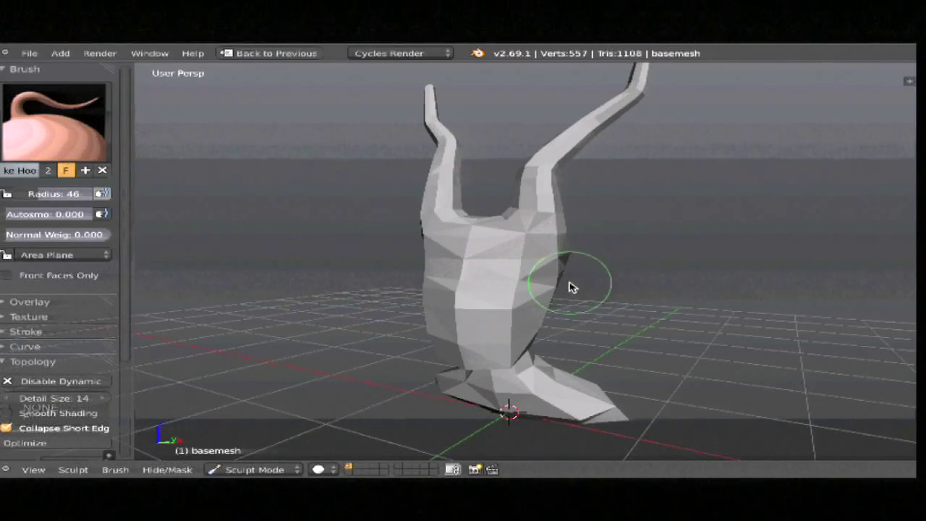
Step: Try pulling a long spike out of the head's side with Snake Hook at radius 133, and undo the strokes
left_click_drag(577, 271, 738, 222)
key("ctrl+z")
key("f")
left_click(705, 286)
mouse_move(554, 265)
left_mouse_down()
mouse_move(752, 238)
mouse_move(767, 221)
left_mouse_up()
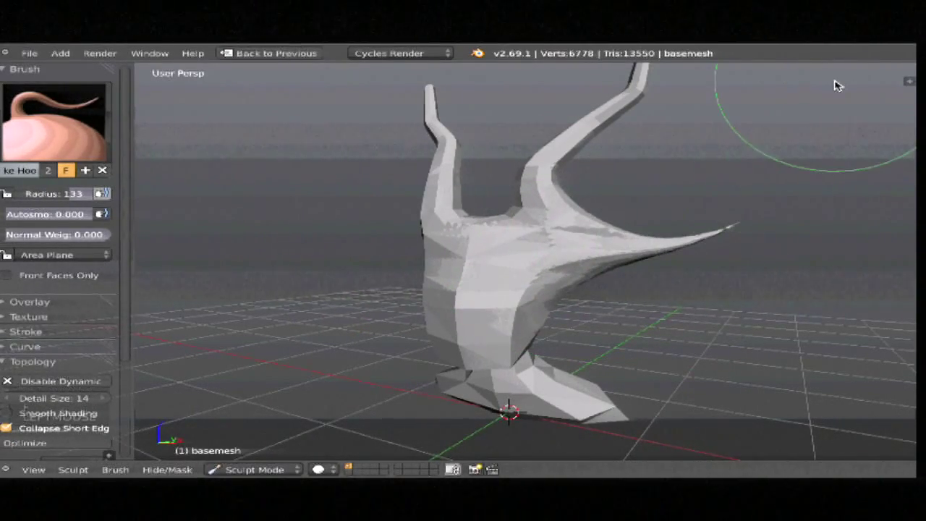
key("ctrl+z")
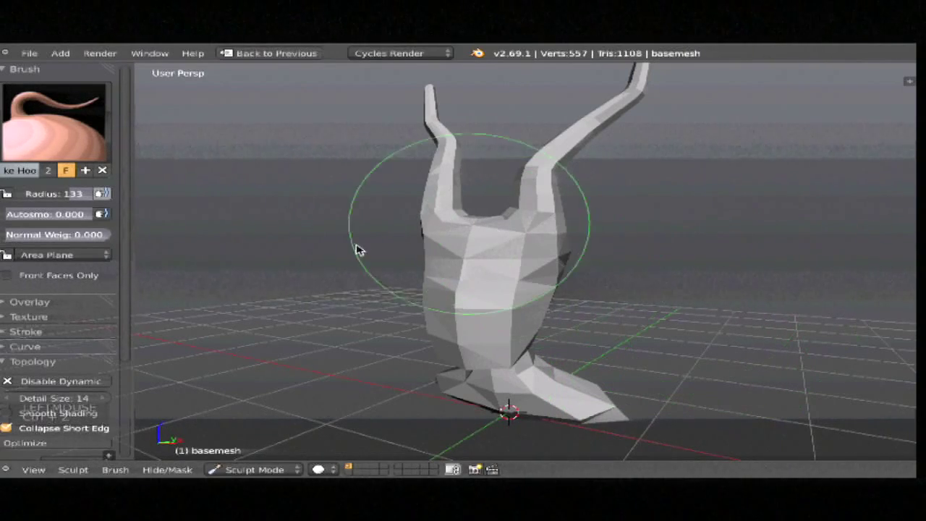
Step: Switch back to the Clay Strips brush
scroll(96, 293, "down", 1)
scroll(105, 275, "down", 5)
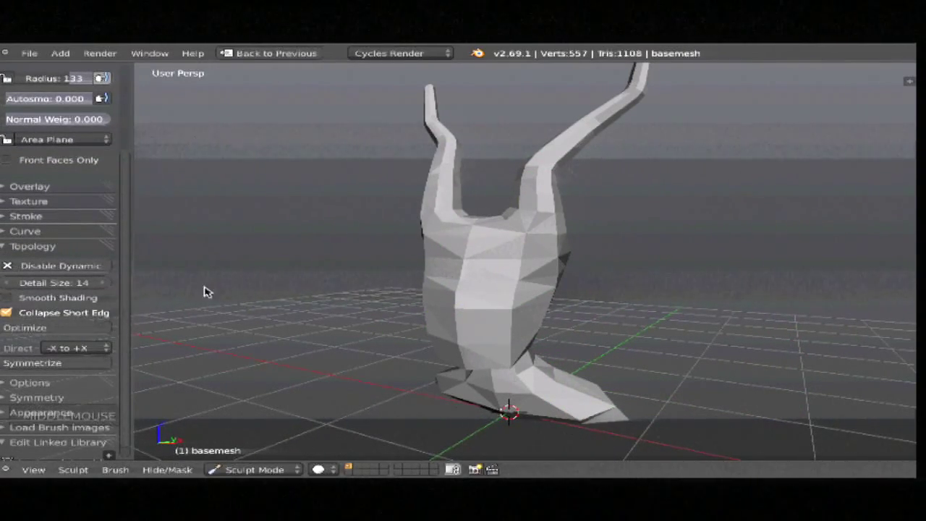
middle_click_drag(118, 186, 118, 302)
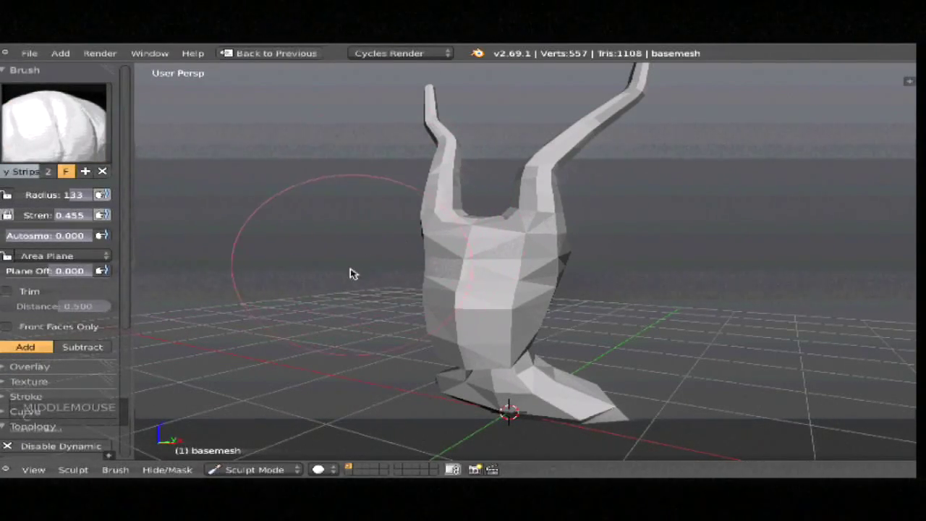
Step: Show the viewport sidebar and set the Screencast Keys X position to 17
key("n")
left_click_drag(861, 413, 915, 412, "shift")
left_click_drag(855, 414, 886, 414, "shift")
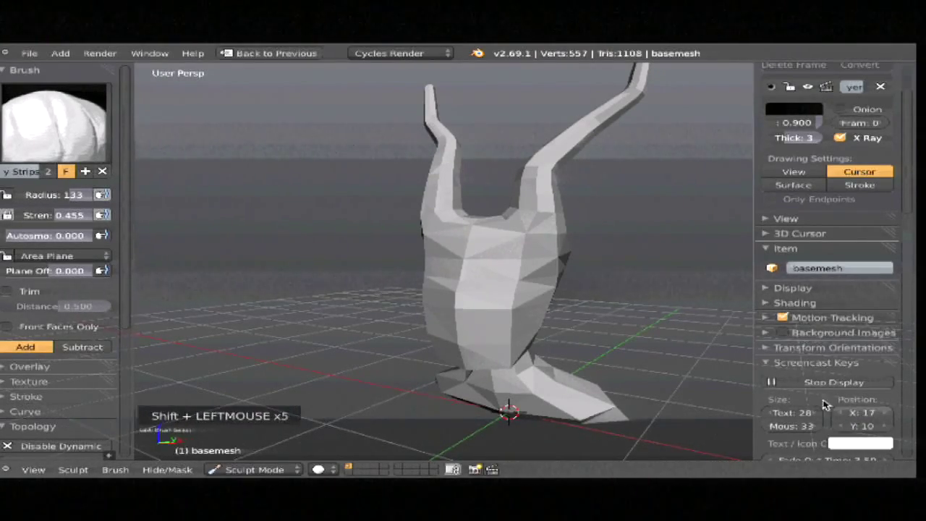
key("shift+space")
key("shift+space")
Step: Reduce the brush radius to 67 and pick Clay Strips from the brush library
middle_click_drag(531, 310, 554, 285, "ctrl")
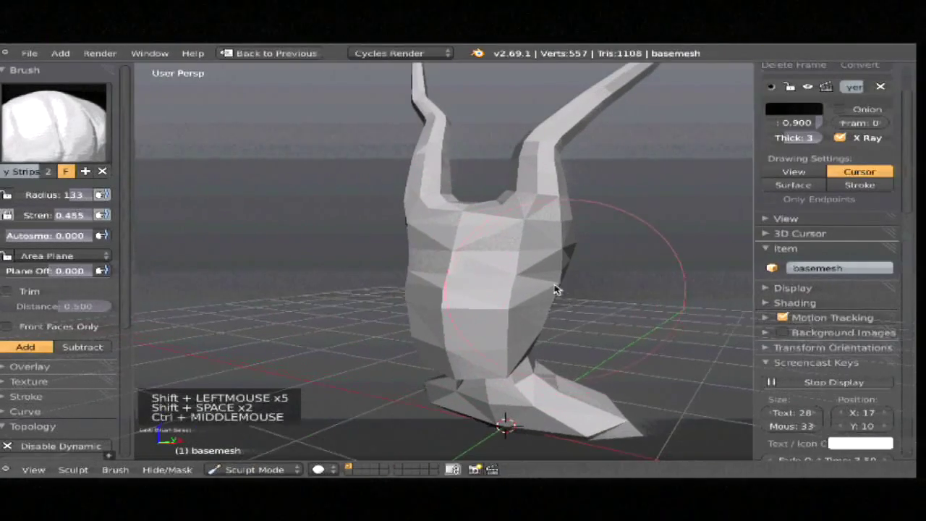
key("c")
key("f")
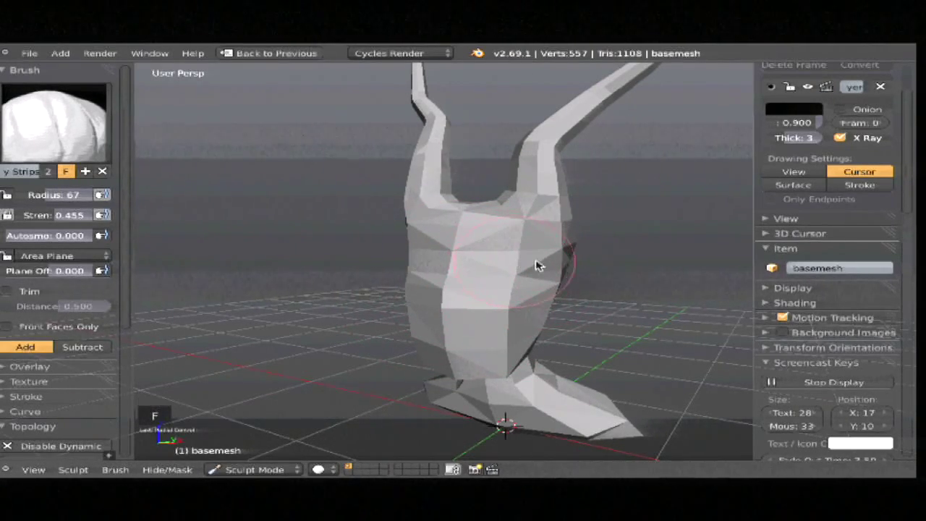
left_click(65, 118)
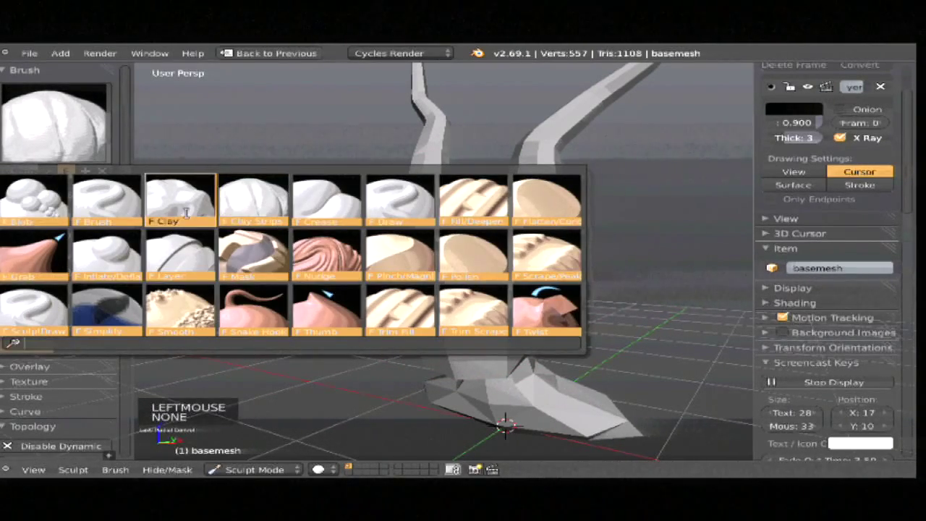
left_click(251, 211)
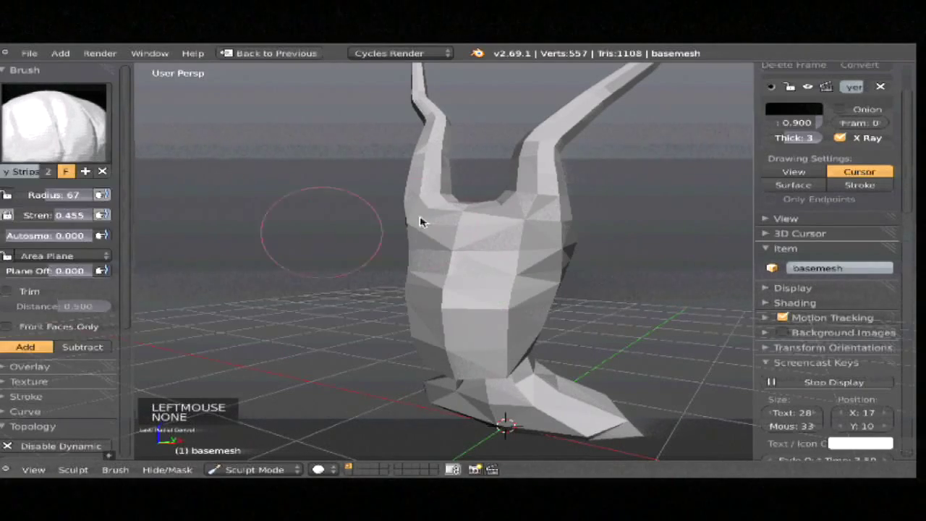
Step: Undo a test stroke across the head, expand the Symmetry settings and enable mirroring on the X axis
middle_click_drag(99, 369, 148, 272)
mouse_move(536, 262)
left_mouse_down()
mouse_move(516, 271)
mouse_move(508, 261)
mouse_move(416, 262)
left_mouse_up()
key("ctrl+z")
mouse_move(24, 368)
middle_mouse_down()
mouse_move(48, 358)
mouse_move(68, 301)
middle_mouse_up()
key("a")
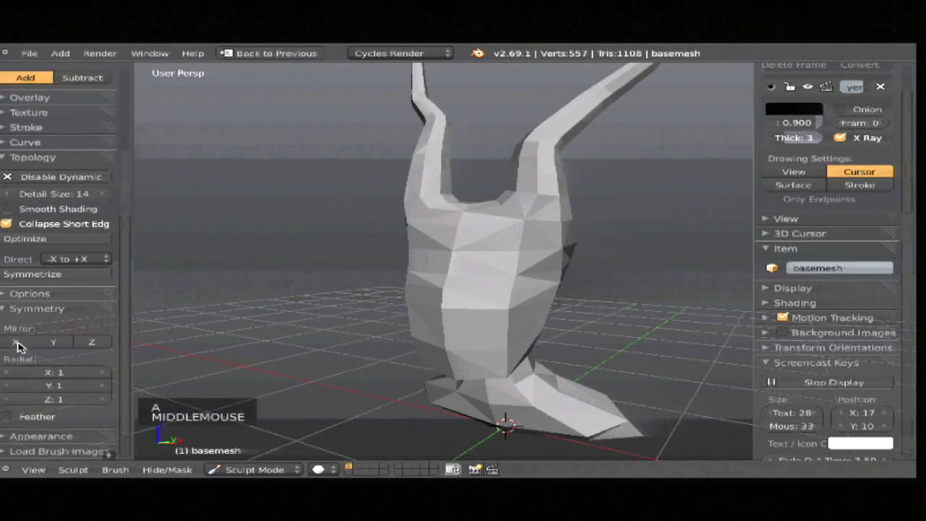
left_click(19, 343)
middle_click_drag(78, 264, 80, 421)
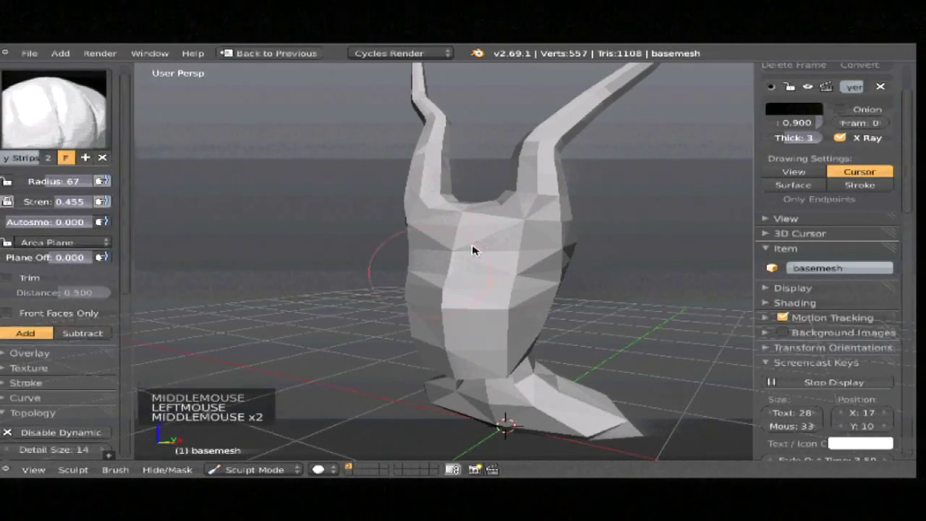
Step: Test mirrored Clay Strips strokes on the front of the head at brush radius 61, and undo them
middle_click_drag(473, 250, 505, 269, "ctrl")
key("f")
left_click(502, 270)
mouse_move(463, 271)
left_mouse_down()
mouse_move(447, 308)
mouse_move(461, 320)
mouse_move(444, 326)
mouse_move(475, 306)
left_mouse_up()
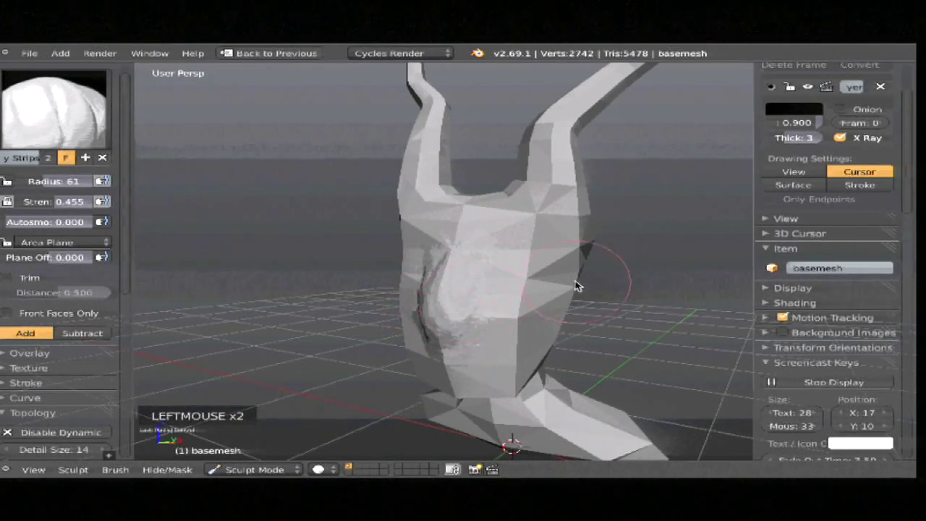
mouse_move(459, 304)
middle_mouse_down()
mouse_move(568, 309)
mouse_move(492, 304)
mouse_move(434, 316)
mouse_move(535, 258)
mouse_move(403, 291)
mouse_move(461, 331)
mouse_move(601, 345)
mouse_move(579, 318)
mouse_move(585, 325)
middle_mouse_up()
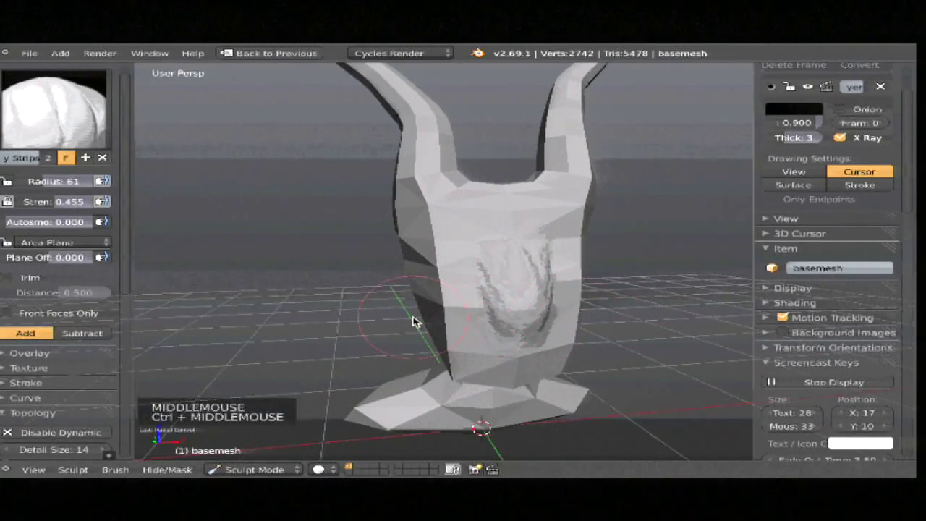
key("ctrl+z")
key("ctrl+z")
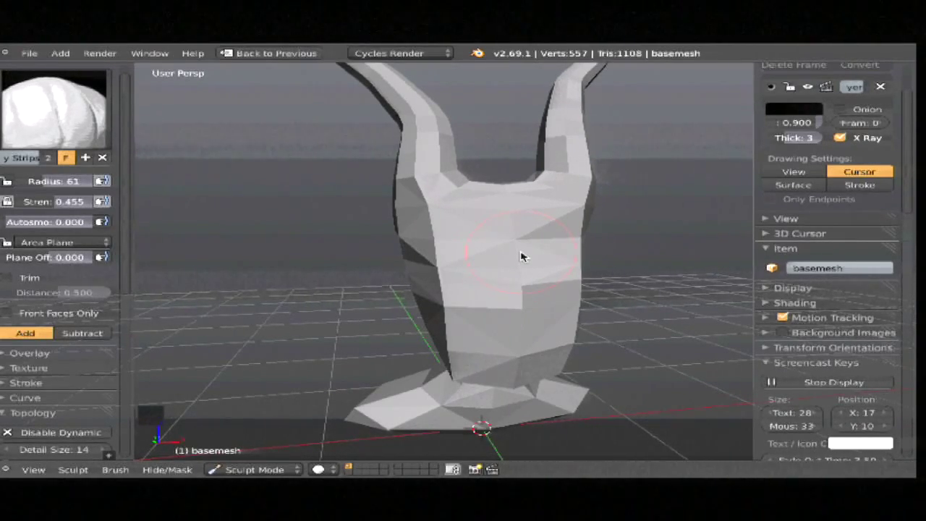
Step: Check the face in the reference image and set the dynamic topology detail size to 25
key("shift+space")
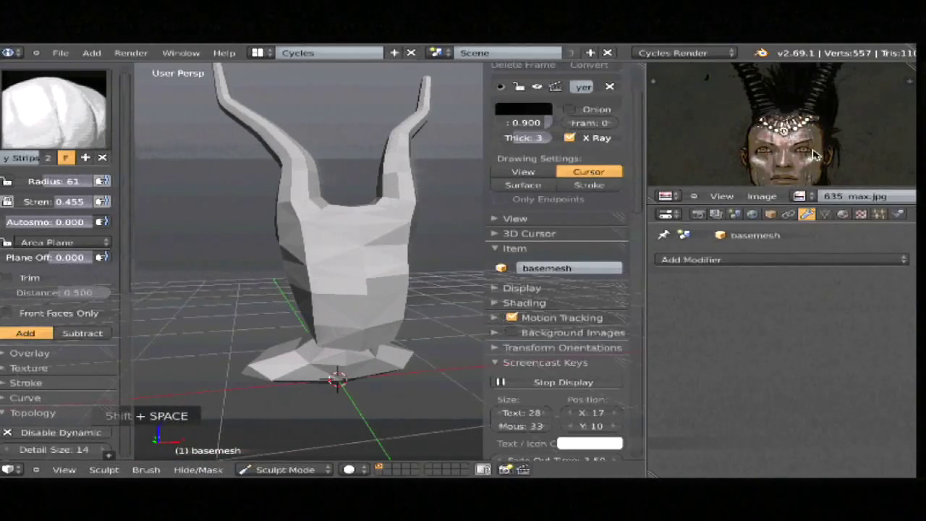
key("shift+space")
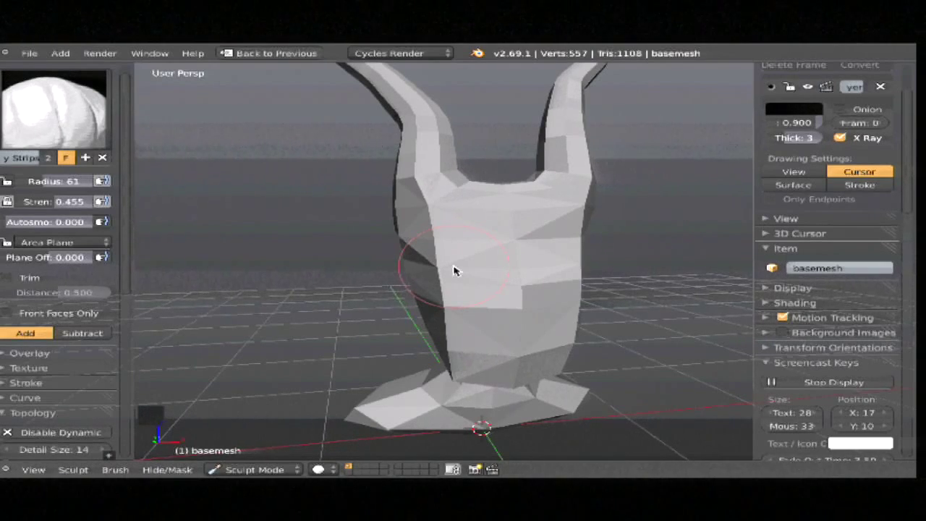
middle_click_drag(91, 389, 54, 357)
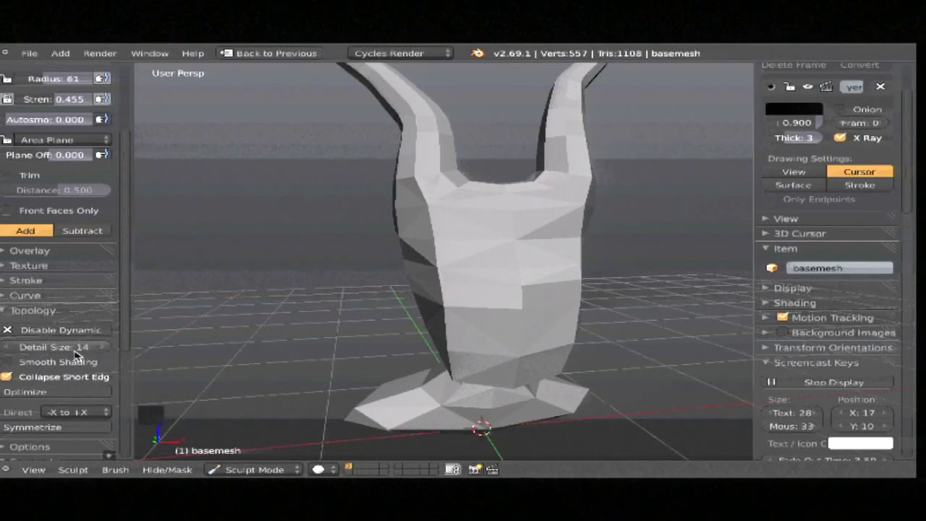
left_click(62, 349)
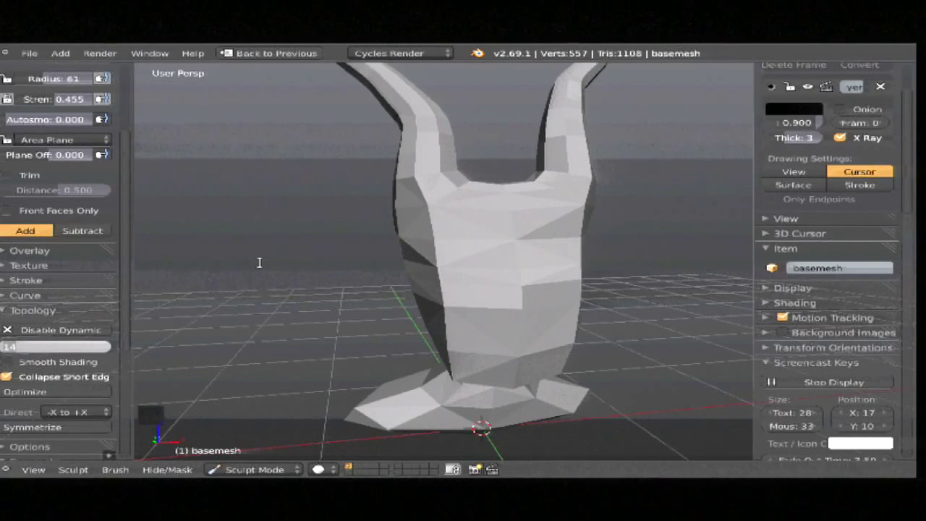
type("5")
key("Return")
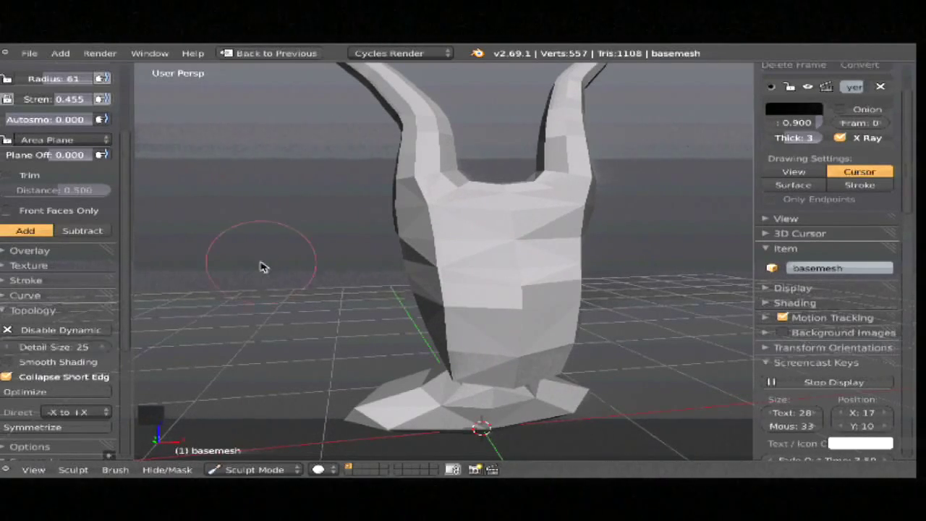
Step: Block in the nose area at the centre of the face with mirrored Clay Strips strokes
left_click(543, 244)
key("ctrl+z")
middle_click_drag(615, 268, 543, 257, "ctrl")
left_click_drag(543, 257, 517, 290)
middle_click_drag(518, 290, 527, 300)
Step: Build up the brow and carve the eye sockets with Clay Strips, using brush radii of 37, 44 and 36
key("f")
left_click(518, 311)
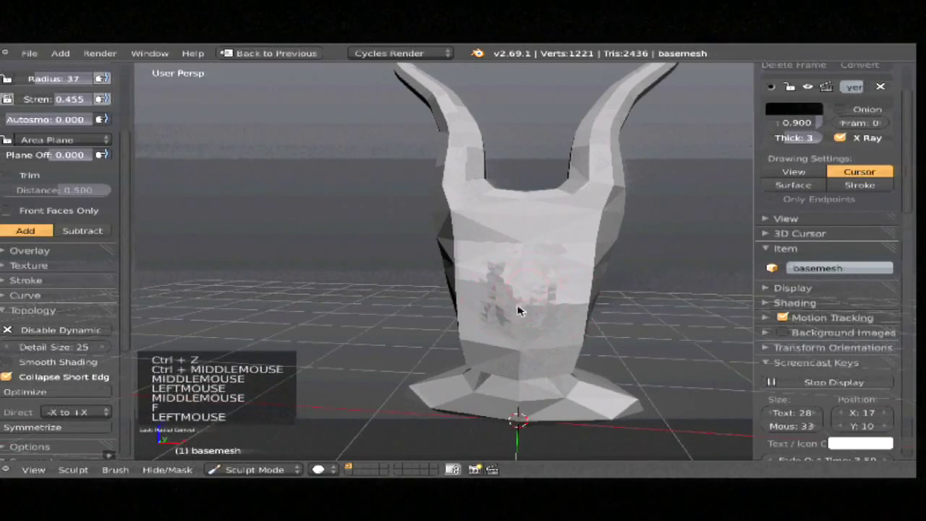
mouse_move(526, 251)
left_mouse_down()
mouse_move(571, 242)
mouse_move(585, 252)
left_mouse_up()
mouse_move(585, 253)
middle_mouse_down()
mouse_move(579, 289)
mouse_move(522, 268)
middle_mouse_up()
left_click(582, 252)
key("f")
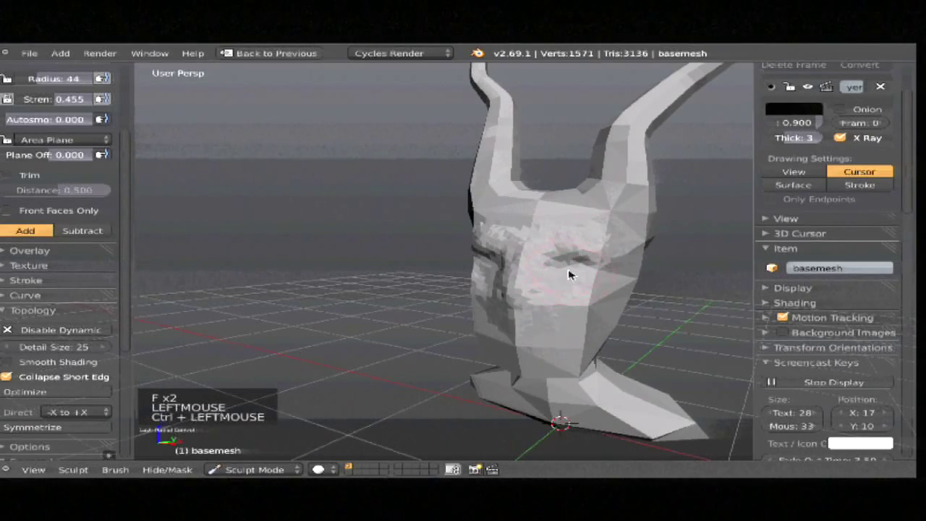
key("f")
left_click_drag(569, 275, 559, 280, "ctrl")
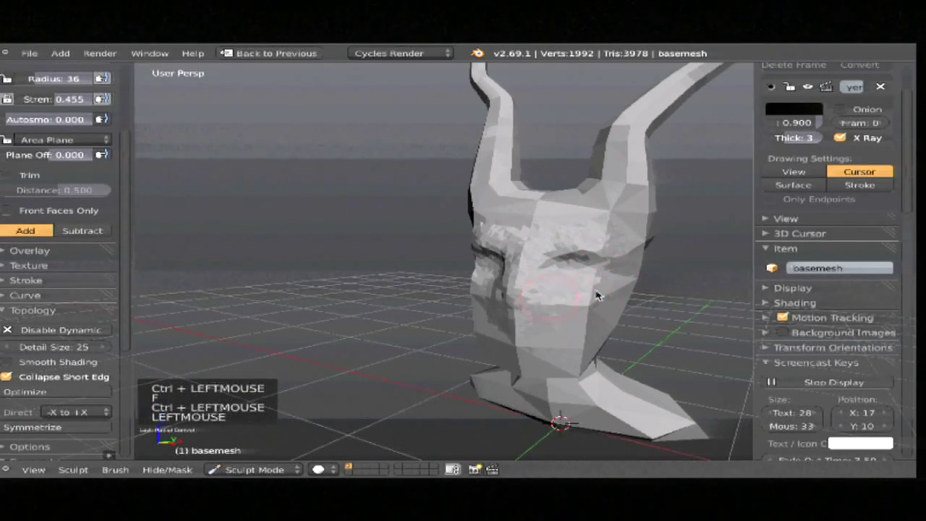
Step: Add volume to the middle of the face and build up the forehead with the brush radius at 52
mouse_move(594, 295)
middle_mouse_down("shift")
mouse_move(510, 276)
mouse_move(606, 290)
mouse_move(601, 185)
middle_mouse_up("shift")
left_click(505, 275)
key("f")
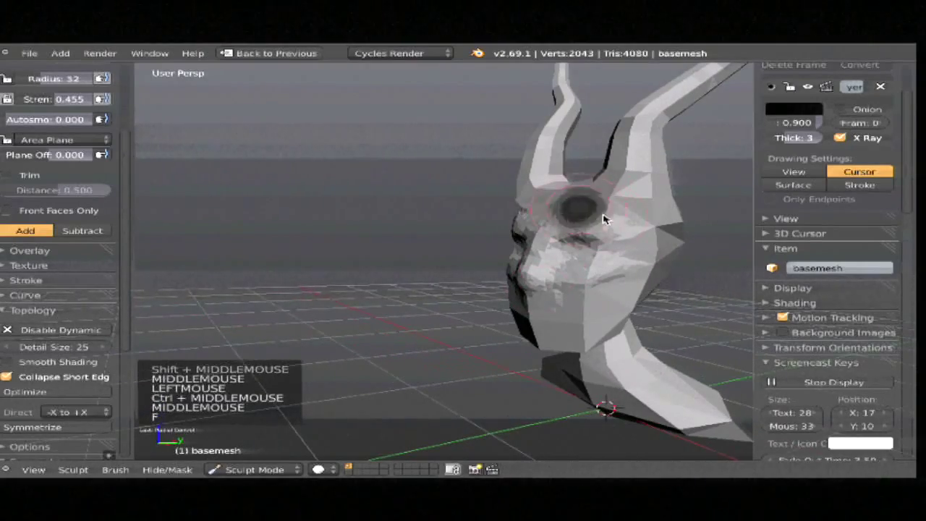
left_click(578, 188)
middle_click_drag(554, 211, 569, 192)
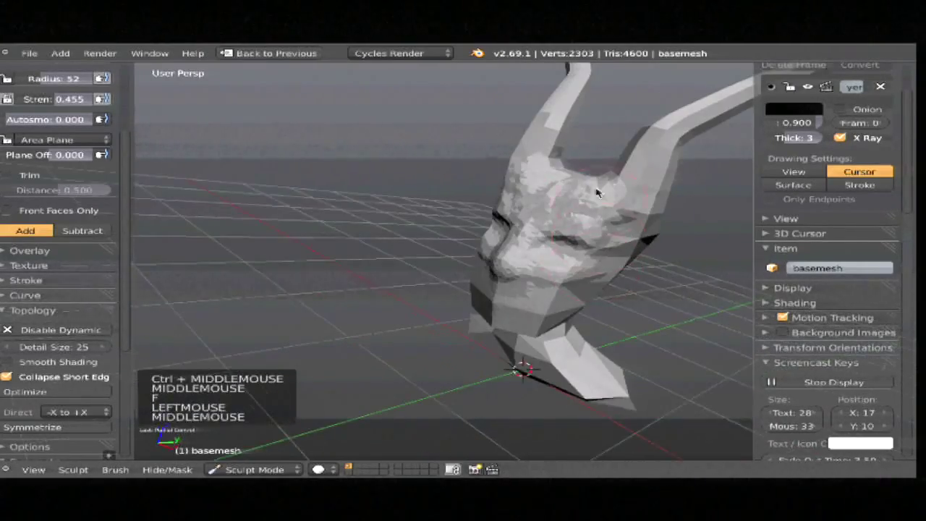
Step: Smooth the forehead and round out the back of the skull with Clay Strips at a brush radius of 98
left_click_drag(569, 192, 560, 192, "shift")
mouse_move(615, 221)
middle_mouse_down()
mouse_move(581, 258)
mouse_move(655, 251)
mouse_move(628, 270)
mouse_move(553, 285)
middle_mouse_up()
key("f")
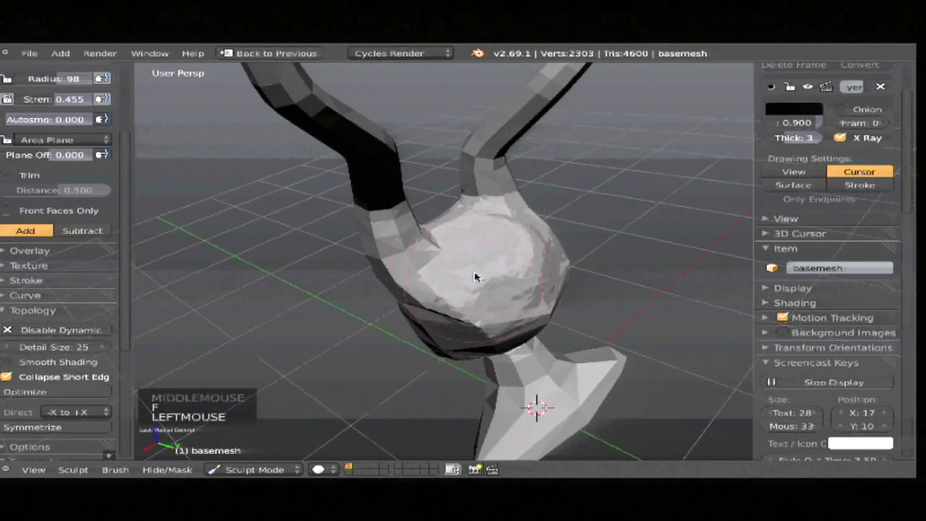
middle_click_drag(474, 276, 523, 227)
left_click_drag(524, 228, 536, 299)
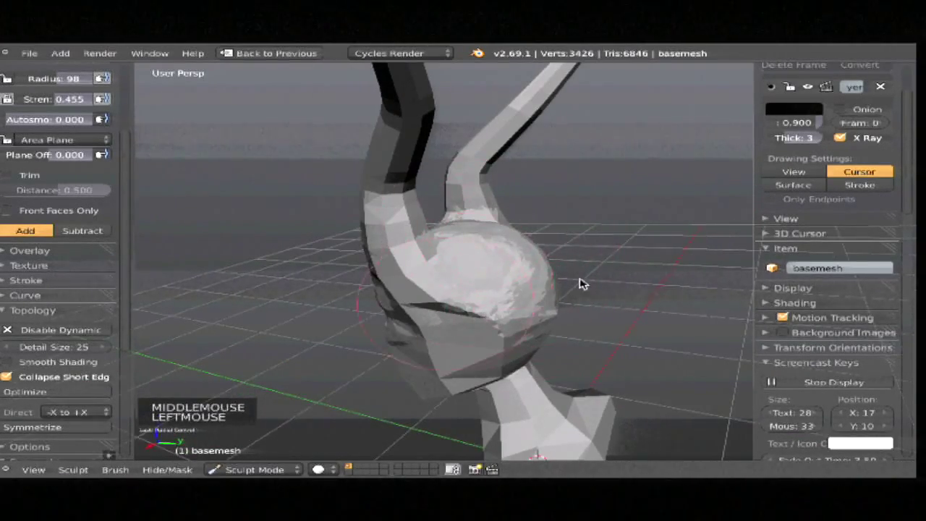
Step: Carve, fill and smooth the side of the head behind the eye with mirrored Clay Strips strokes
middle_click_drag(583, 284, 471, 314)
left_click_drag(471, 314, 418, 305, "ctrl")
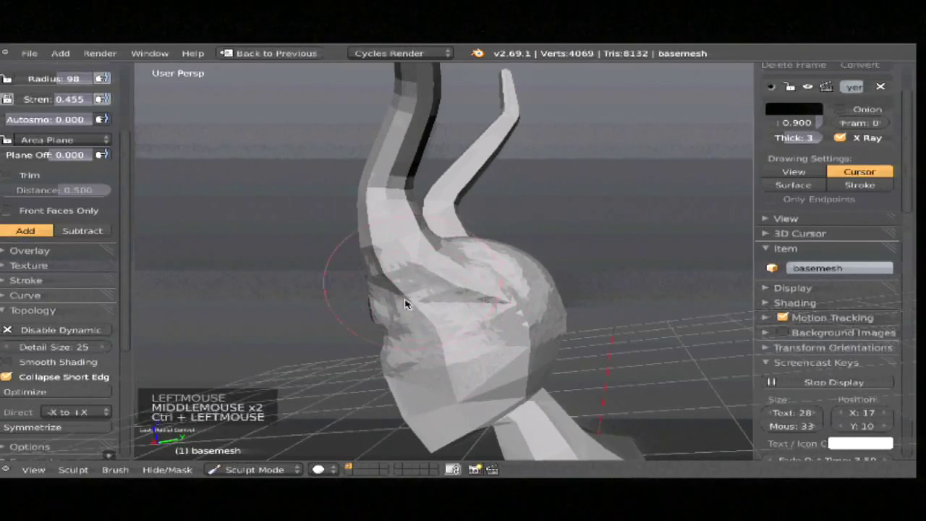
middle_click_drag(405, 304, 481, 316)
left_click_drag(482, 316, 451, 311, "shift")
mouse_move(451, 310)
middle_mouse_down("shift")
mouse_move(465, 283)
mouse_move(501, 290)
middle_mouse_up("shift")
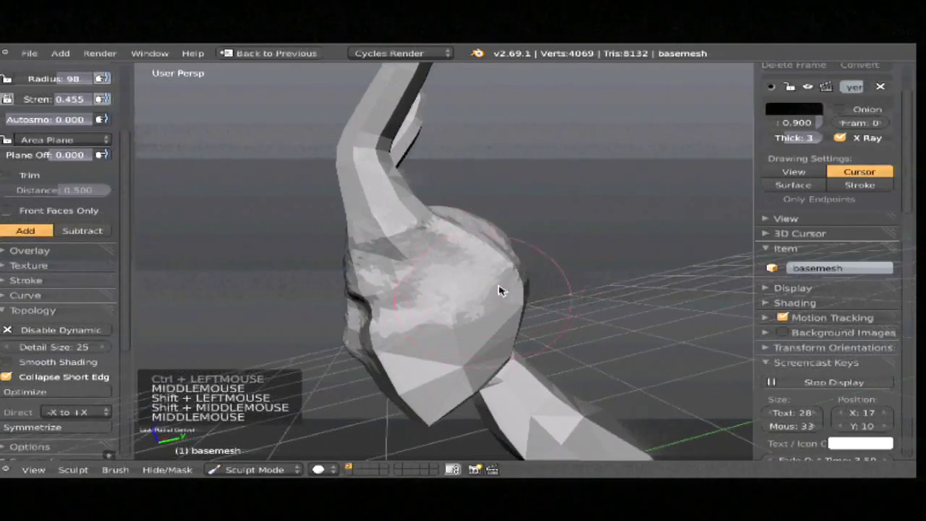
left_click_drag(501, 291, 432, 314)
mouse_move(515, 280)
left_mouse_down("shift")
mouse_move(494, 263)
mouse_move(481, 292)
mouse_move(456, 249)
mouse_move(443, 290)
left_mouse_up("shift")
middle_click_drag(443, 289, 492, 289)
left_click_drag(492, 289, 458, 337, "ctrl")
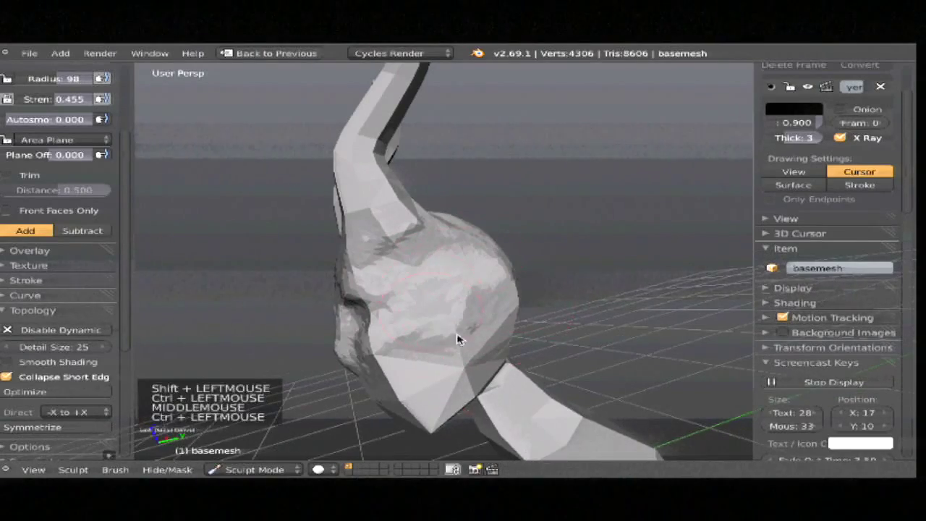
Step: Add more volume to the back of the skull and the forehead, and raise the brush radius to 100
key("KP_3")
mouse_move(558, 242)
middle_mouse_down("shift")
mouse_move(588, 290)
mouse_move(597, 208)
middle_mouse_up("shift")
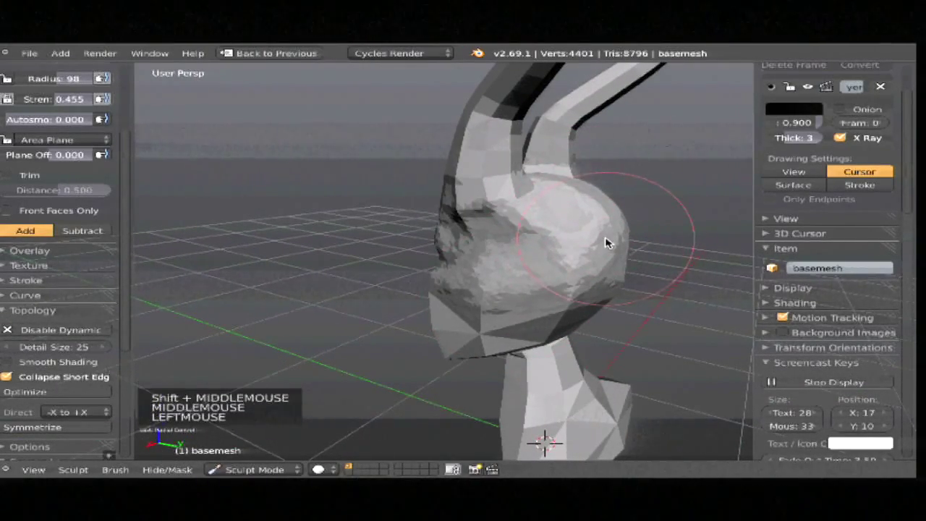
middle_click_drag(526, 242, 489, 189)
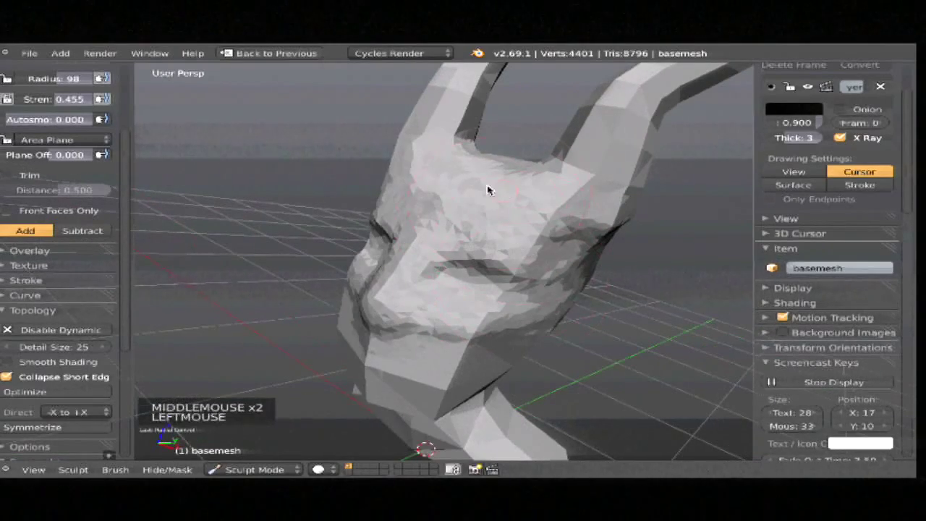
key("f")
key("f")
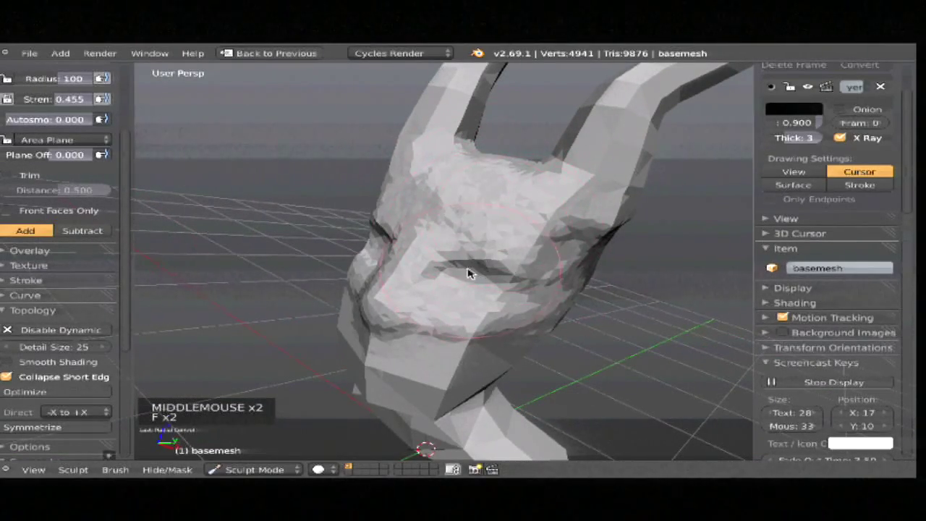
Step: Carve beneath the cheeks at a brush radius of 56 and build up the mouth area with Clay Strips
key("KP_1")
middle_click_drag(548, 290, 434, 275, "shift")
key("f")
left_click(492, 279)
middle_click_drag(492, 279, 568, 273)
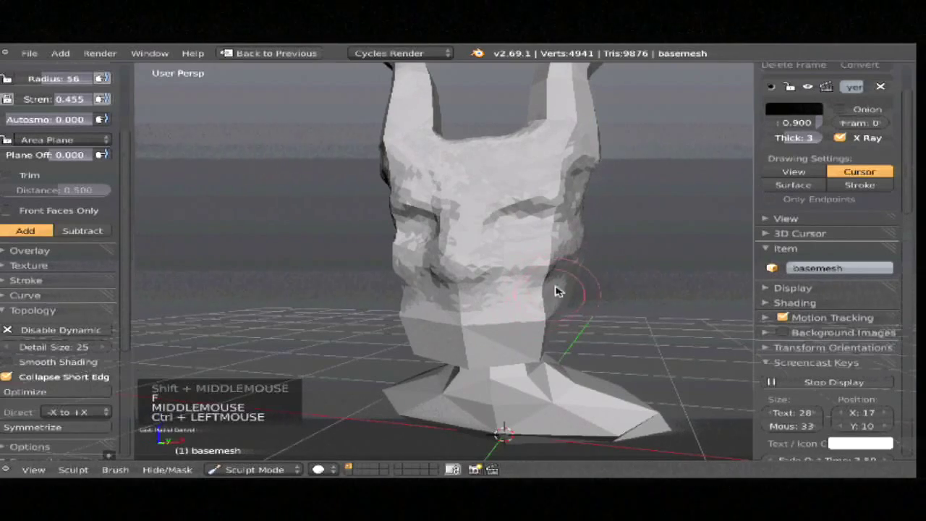
middle_click_drag(497, 316, 486, 310)
mouse_move(486, 310)
left_mouse_down()
mouse_move(473, 304)
mouse_move(474, 323)
mouse_move(572, 283)
left_mouse_up()
middle_click_drag(572, 283, 471, 311)
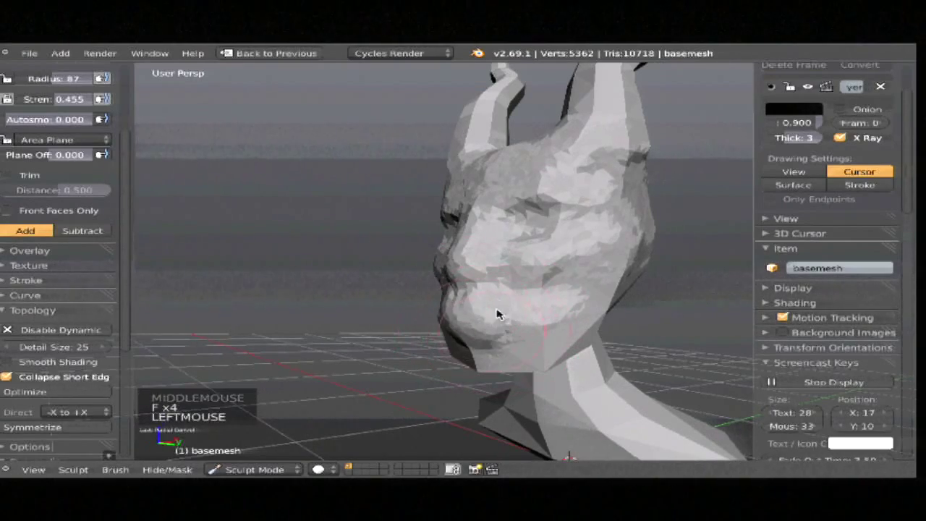
Step: Smooth the mouth and cheek area and carve the side of the jaw at a brush radius of 73
middle_click_drag(529, 283, 480, 264)
mouse_move(480, 265)
left_mouse_down("shift")
mouse_move(500, 310)
mouse_move(531, 284)
left_mouse_up("shift")
key("f")
key("f")
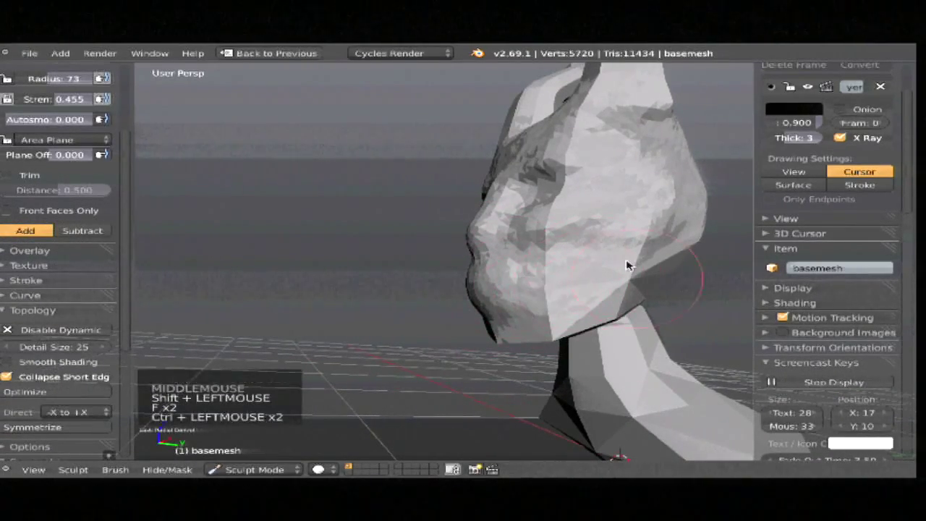
left_click_drag(604, 282, 611, 273)
Step: Shape and smooth the chin and lower jaw line with Clay Strips at a brush radius of 59
key("f")
key("f")
middle_click_drag(487, 347, 581, 260)
left_click_drag(580, 261, 544, 328, "shift")
middle_click_drag(507, 280, 552, 340)
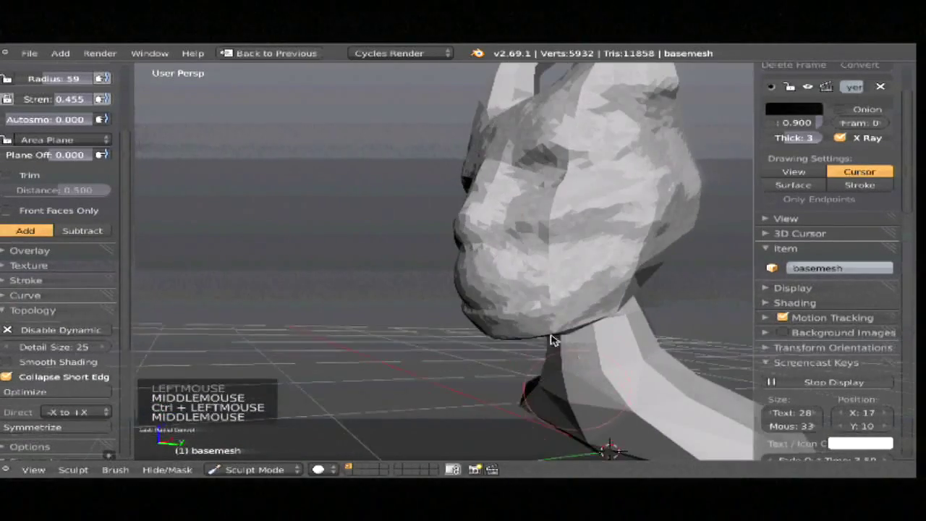
mouse_move(525, 321)
left_mouse_down("shift")
mouse_move(600, 265)
mouse_move(605, 275)
mouse_move(552, 309)
left_mouse_up("shift")
mouse_move(438, 327)
middle_mouse_down()
mouse_move(520, 323)
mouse_move(500, 327)
mouse_move(557, 357)
middle_mouse_up()
mouse_move(557, 357)
left_mouse_down("ctrl")
mouse_move(575, 355)
mouse_move(614, 326)
left_mouse_up("ctrl")
Step: Rework the underside of the jaw and its junction with the throat using Clay Strips strokes
mouse_move(615, 326)
middle_mouse_down("ctrl")
mouse_move(630, 294)
mouse_move(618, 265)
middle_mouse_up("ctrl")
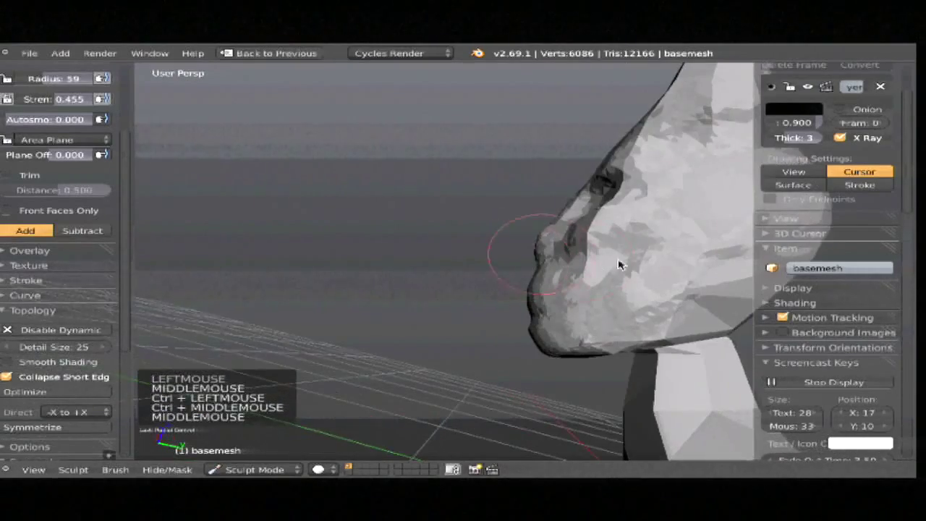
left_click_drag(664, 354, 647, 355)
mouse_move(647, 355)
middle_mouse_down("ctrl")
mouse_move(599, 340)
mouse_move(503, 197)
mouse_move(615, 227)
mouse_move(561, 205)
middle_mouse_up("ctrl")
middle_click_drag(561, 205, 548, 268, "shift")
mouse_move(447, 240)
left_mouse_down()
mouse_move(459, 233)
mouse_move(465, 253)
left_mouse_up()
Step: Restrict the viewport display to Only Render and hide the properties sidebar
key("shift+grave")
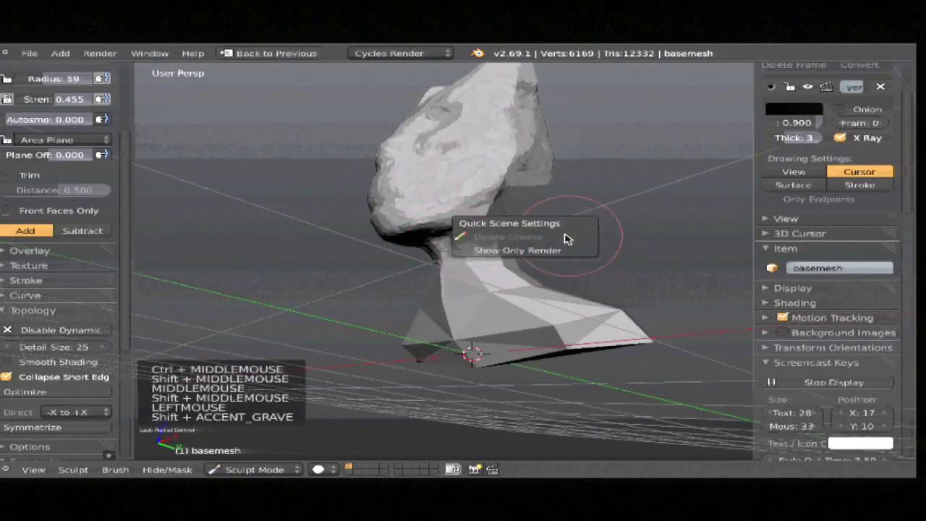
left_click(554, 250)
mouse_move(585, 259)
middle_mouse_down("shift")
mouse_move(451, 272)
mouse_move(587, 239)
mouse_move(469, 304)
middle_mouse_up("shift")
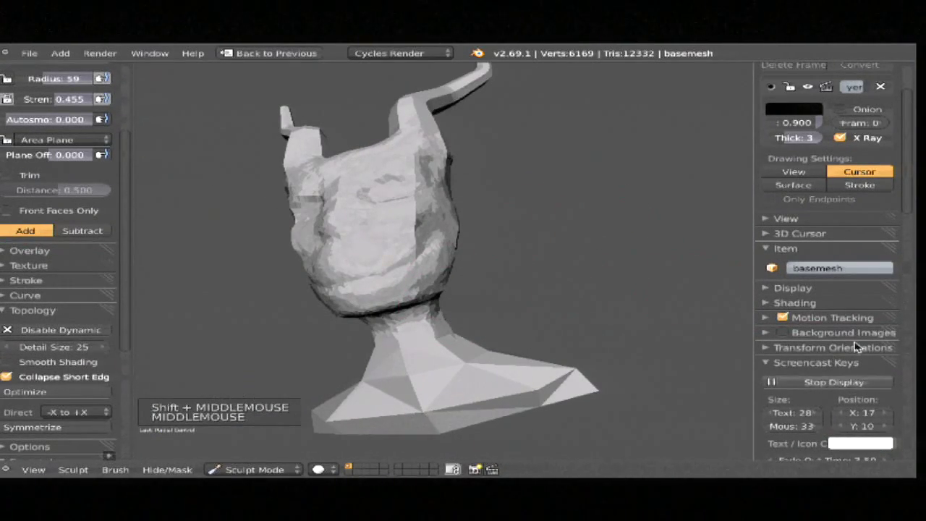
left_click(801, 288)
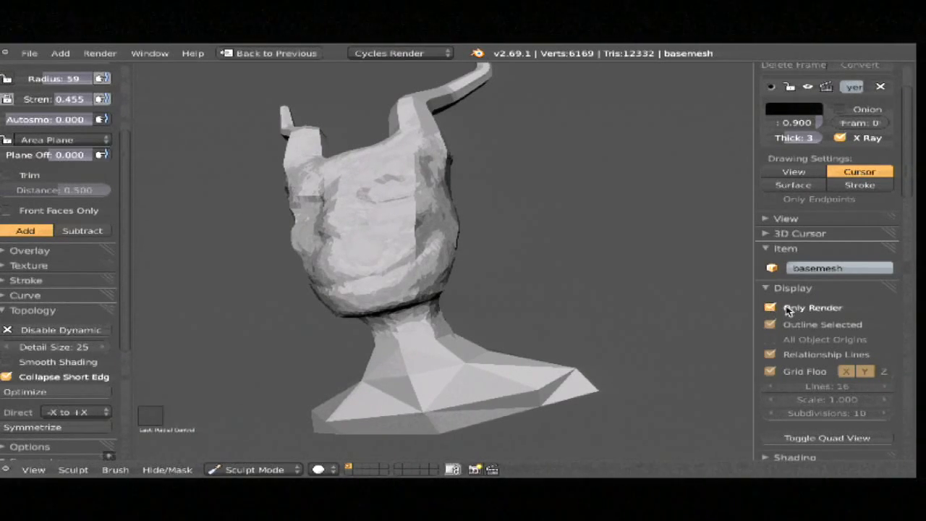
left_click(771, 308)
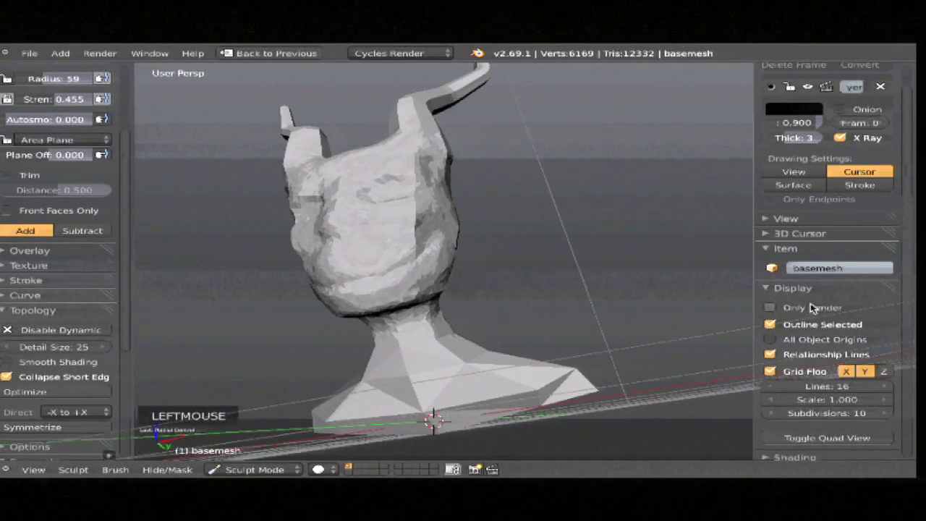
left_click(811, 308)
mouse_move(457, 236)
middle_mouse_down()
mouse_move(372, 275)
mouse_move(424, 311)
mouse_move(483, 259)
mouse_move(492, 263)
mouse_move(409, 355)
mouse_move(547, 196)
mouse_move(533, 296)
mouse_move(542, 291)
middle_mouse_up()
key("shift+space")
key("shift+space")
key("n")
Step: Switch to the Snake Hook brush, enlarge it to a radius of 187, and reshape the side of the face from the front
key("f")
key("KP_1")
middle_click_drag(65, 217, 65, 332)
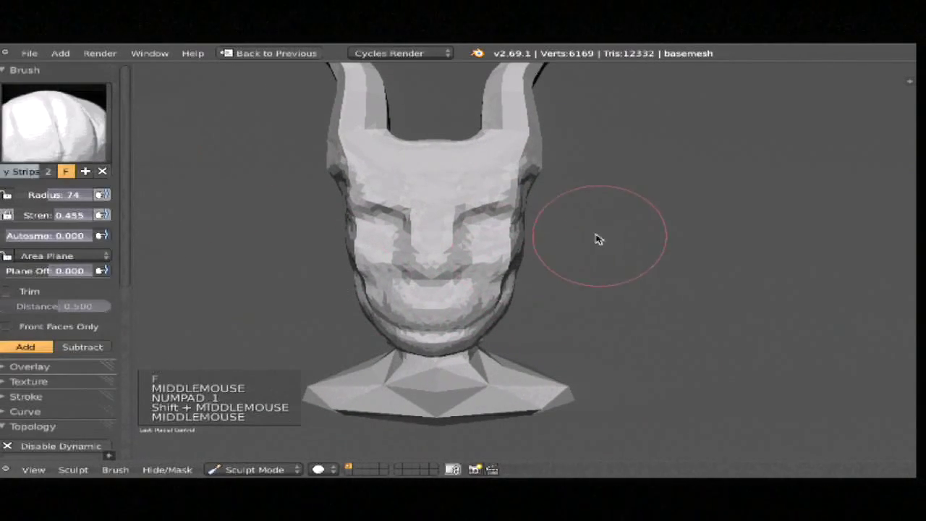
key("alt+shift+s")
key("f")
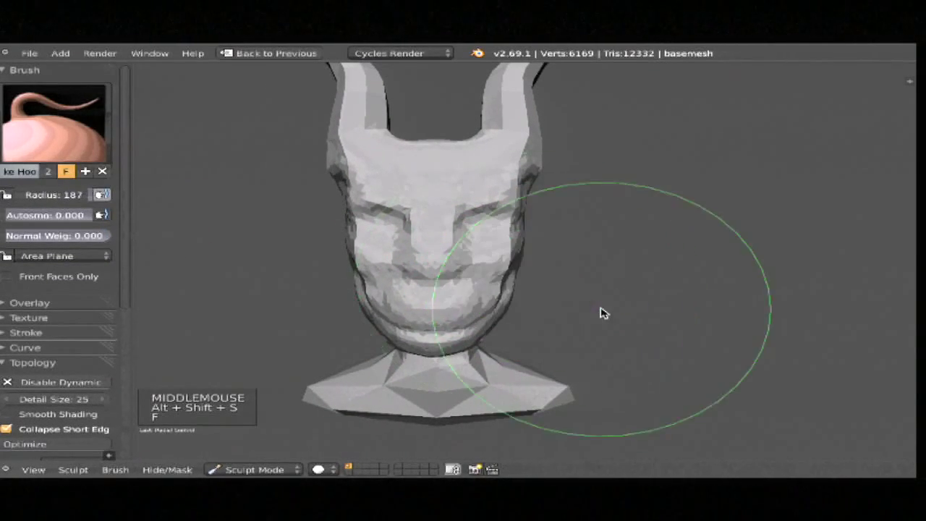
left_click(511, 257)
mouse_move(511, 258)
left_mouse_down()
mouse_move(490, 310)
mouse_move(575, 314)
left_mouse_up()
mouse_move(575, 314)
middle_mouse_down()
mouse_move(521, 314)
mouse_move(571, 289)
middle_mouse_up()
Step: Adjust the corner of the jaw with Snake Hook, reducing the brush radius to 149 and 115
key("f")
left_click(511, 321)
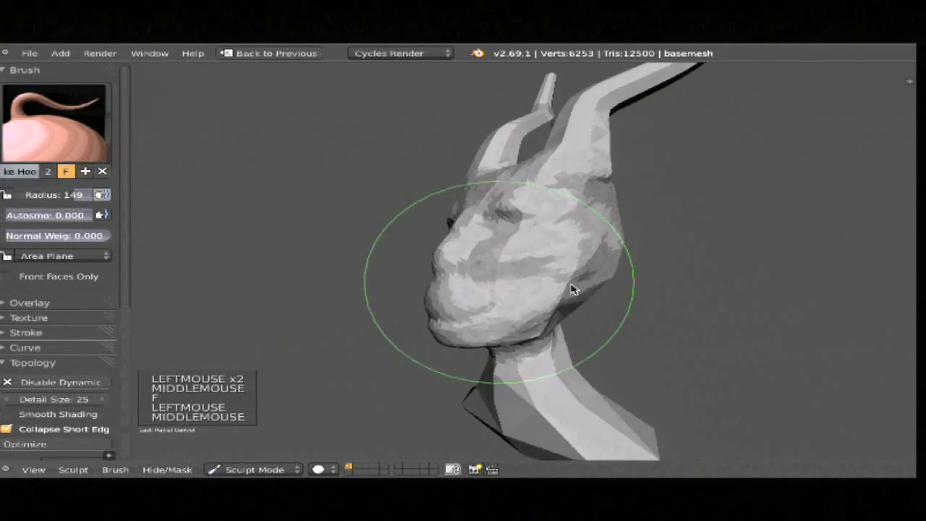
left_click_drag(543, 316, 552, 316)
key("f")
left_click(548, 316)
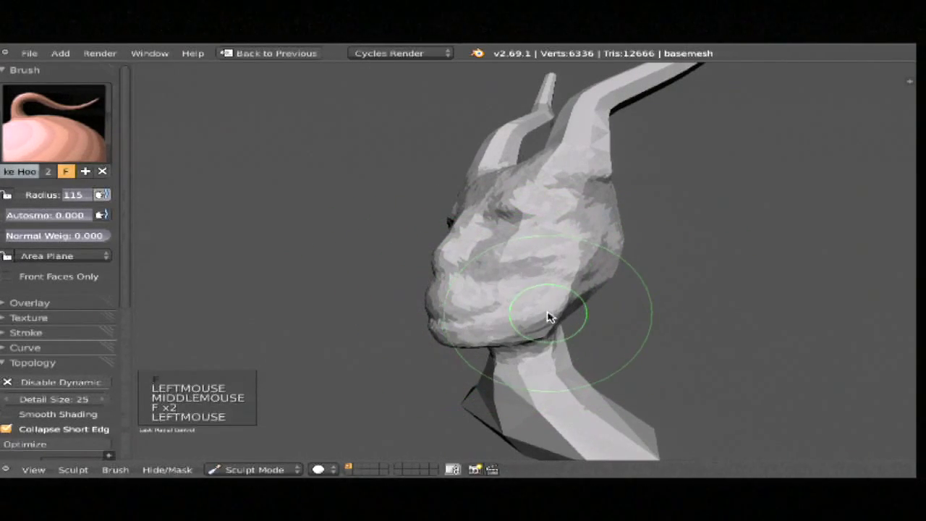
Step: Set the Snake Hook brush's falloff curve to the smooth preset
left_click(48, 350)
middle_click_drag(48, 351, 99, 224)
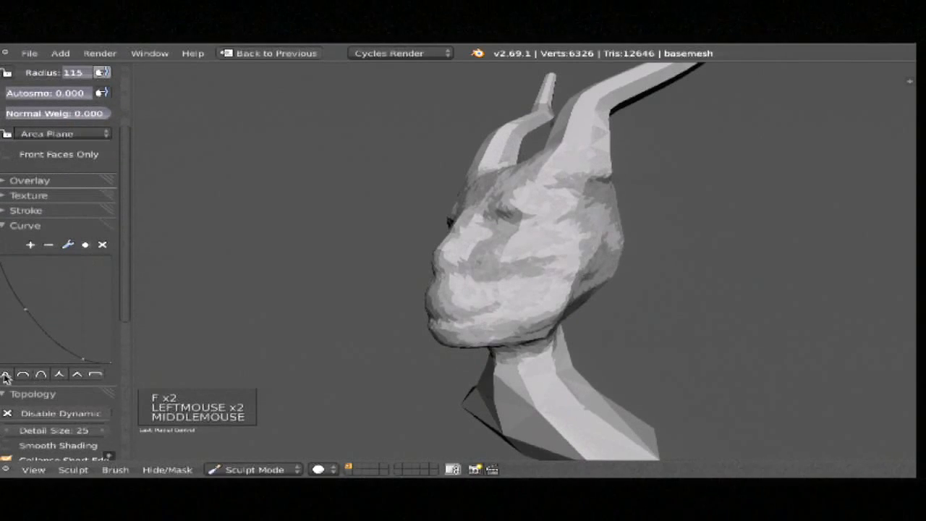
left_click(5, 375)
left_click(14, 226)
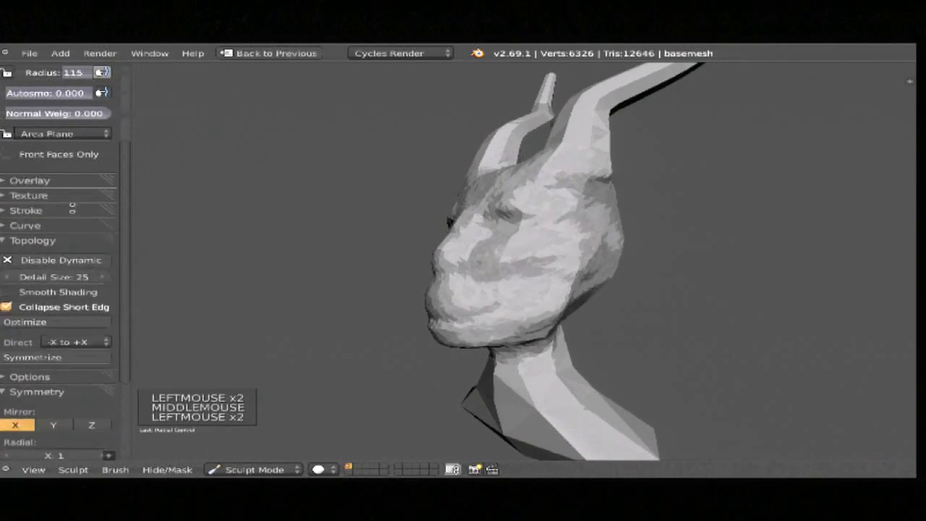
middle_click_drag(43, 231, 43, 354)
Step: Reshape the head profile and the back of the neck with Snake Hook, using a brush radius of 124
mouse_move(376, 253)
middle_mouse_down()
mouse_move(408, 246)
mouse_move(606, 255)
mouse_move(600, 246)
mouse_move(589, 271)
mouse_move(601, 227)
middle_mouse_up()
key("KP_3")
key("f")
mouse_move(444, 213)
left_mouse_down()
mouse_move(459, 207)
mouse_move(485, 244)
left_mouse_up()
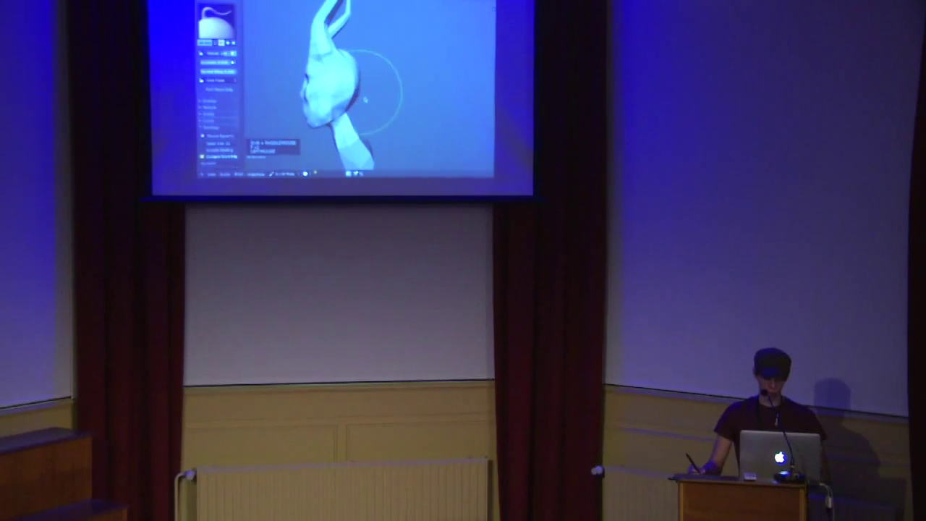
middle_click_drag(364, 97, 384, 73, "shift")
middle_click_drag(383, 74, 383, 92)
key("f")
left_click_drag(365, 94, 372, 89)
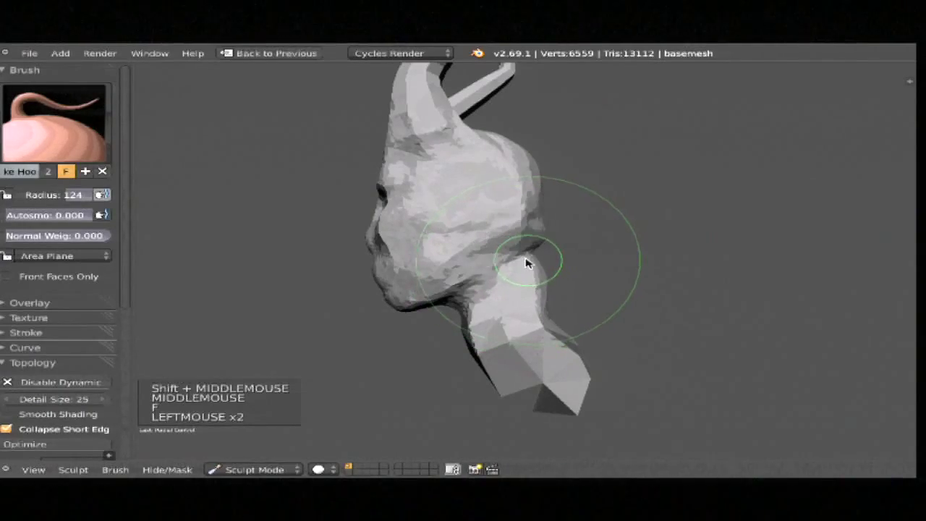
Step: Pull the neck and shoulders into shape with Snake Hook strokes from several angles
key("f")
key("f")
key("f")
key("f")
mouse_move(591, 293)
middle_mouse_down()
mouse_move(581, 314)
mouse_move(542, 326)
middle_mouse_up()
left_click_drag(541, 326, 614, 306)
middle_click_drag(614, 306, 467, 364)
left_click_drag(467, 364, 453, 374)
Step: Refine the throat and the transition between jaw and neck with Snake Hook at a brush radius of 86
key("f")
key("f")
left_click(443, 353)
mouse_move(438, 337)
middle_mouse_down()
mouse_move(434, 327)
mouse_move(465, 290)
middle_mouse_up()
mouse_move(464, 289)
left_mouse_down()
mouse_move(451, 311)
mouse_move(482, 279)
left_mouse_up()
mouse_move(482, 279)
middle_mouse_down()
mouse_move(548, 271)
mouse_move(471, 309)
middle_mouse_up()
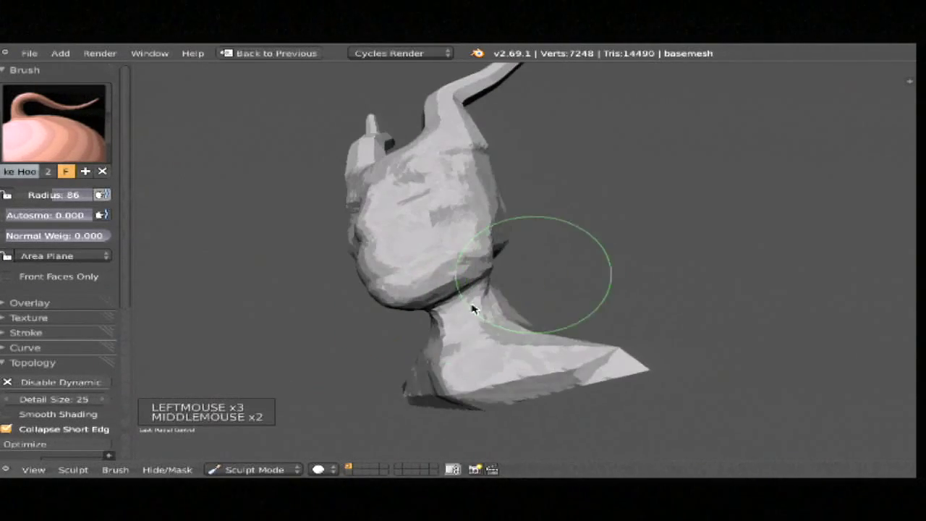
left_click_drag(472, 310, 446, 317)
middle_click_drag(525, 273, 453, 324)
left_click_drag(453, 325, 474, 313)
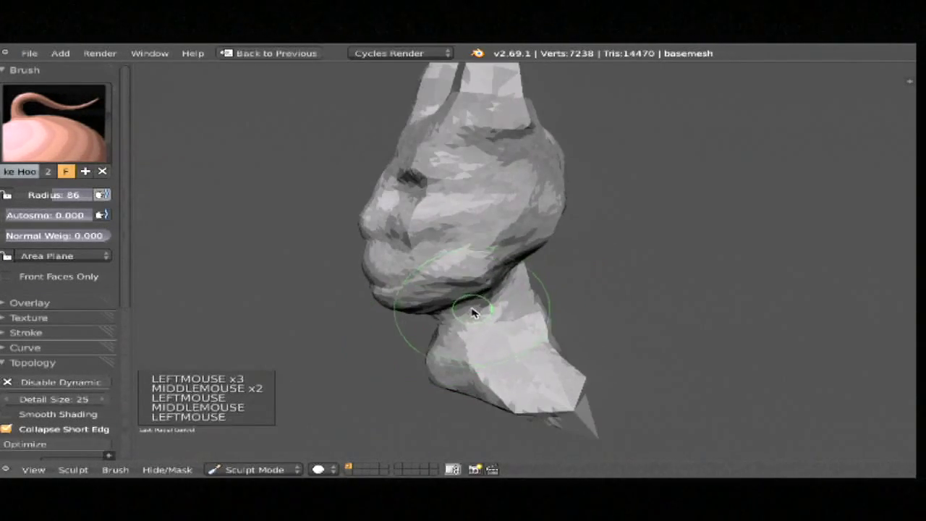
mouse_move(407, 311)
middle_mouse_down()
mouse_move(471, 248)
mouse_move(344, 277)
middle_mouse_up()
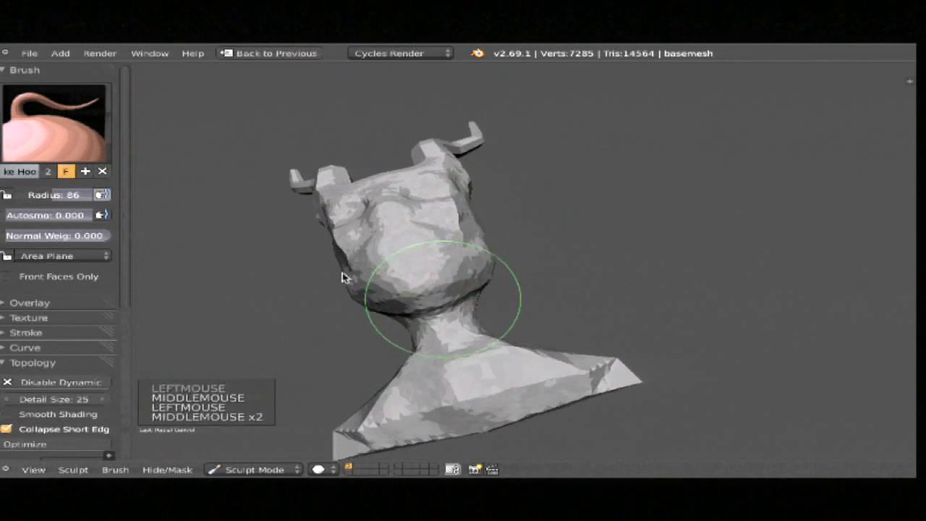
Step: Switch to Clay Strips and carve the front and side of the neck at brush radii of 84 and 38
left_click(63, 112)
left_click(257, 250)
key("f")
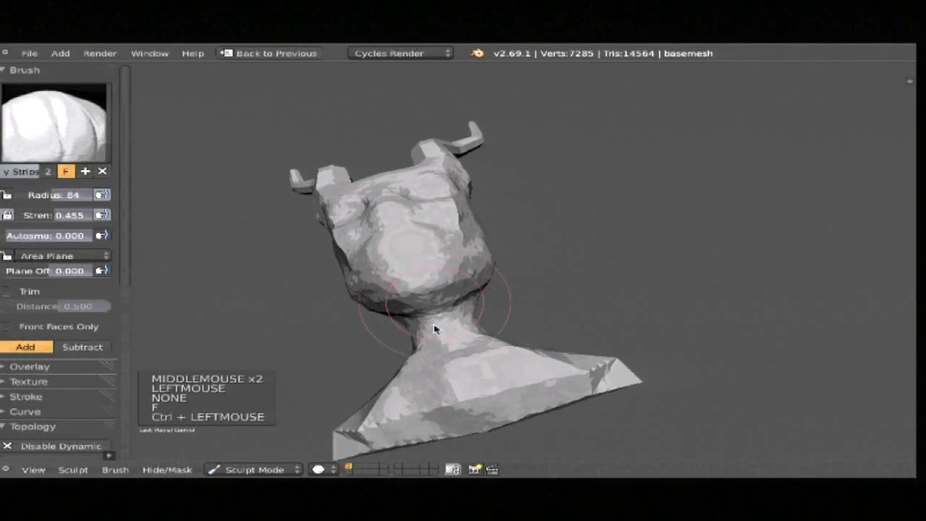
left_click_drag(443, 347, 443, 340, "ctrl")
middle_click_drag(444, 340, 473, 393)
mouse_move(460, 382)
left_mouse_down("ctrl")
mouse_move(450, 367)
mouse_move(509, 355)
mouse_move(467, 346)
left_mouse_up("ctrl")
mouse_move(508, 346)
middle_mouse_down()
mouse_move(627, 294)
mouse_move(543, 322)
middle_mouse_up()
key("f")
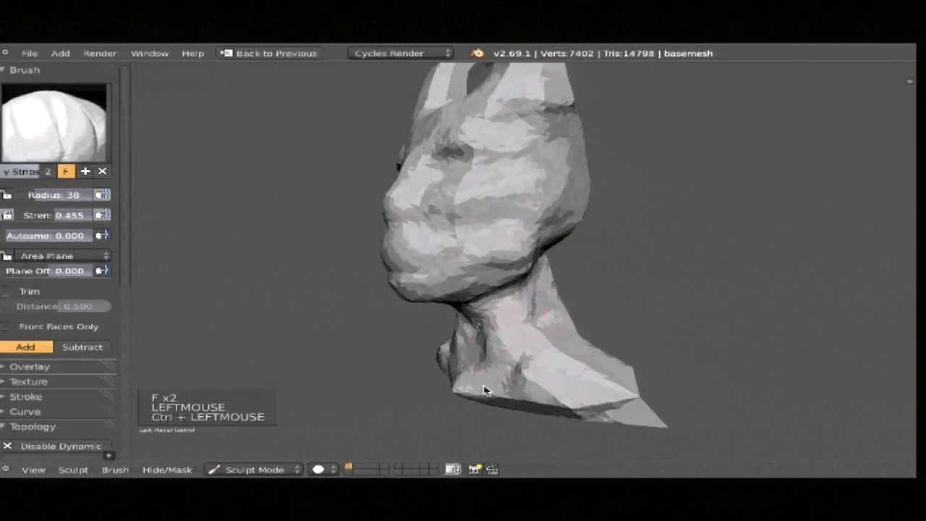
Step: Sculpt the back of the neck and the upper shoulders with Clay Strips at brush radii of 61 and 66
mouse_move(591, 294)
middle_mouse_down("ctrl")
mouse_move(622, 277)
mouse_move(659, 287)
mouse_move(600, 325)
middle_mouse_up("ctrl")
key("f")
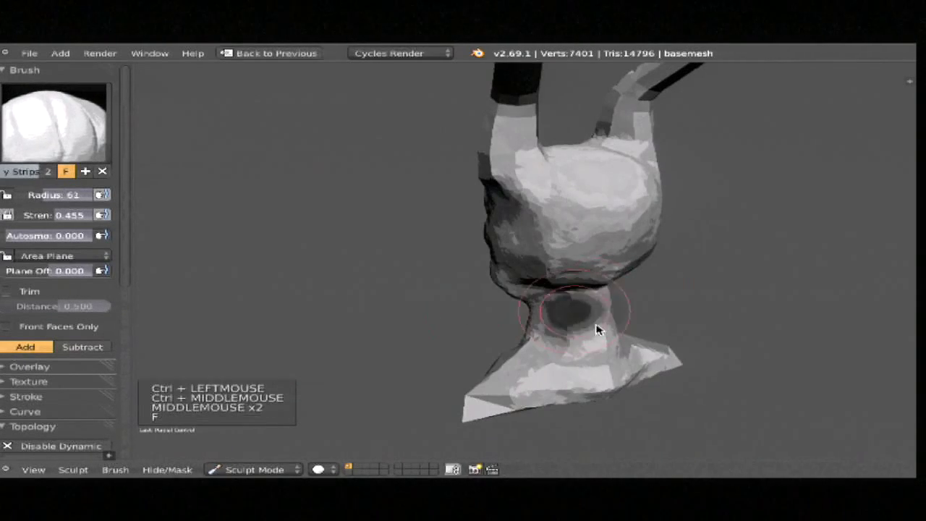
left_click(544, 354)
left_click_drag(616, 323, 595, 384, "ctrl")
middle_click_drag(595, 383, 571, 272)
left_click_drag(532, 306, 535, 304)
mouse_move(535, 304)
middle_mouse_down()
mouse_move(547, 300)
mouse_move(551, 340)
middle_mouse_up()
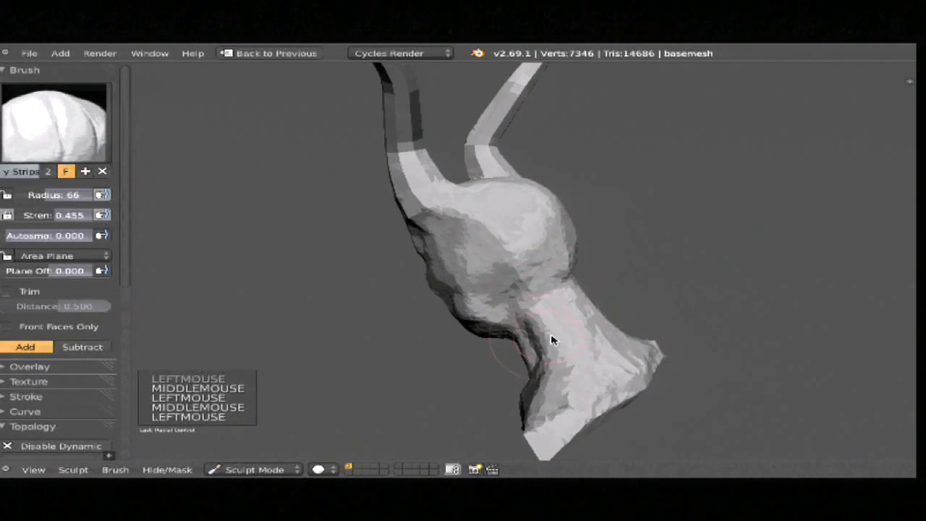
Step: Carve the area behind the jaw and below the skull with Clay Strips, reducing the brush radius to 40
middle_click_drag(539, 287, 483, 303)
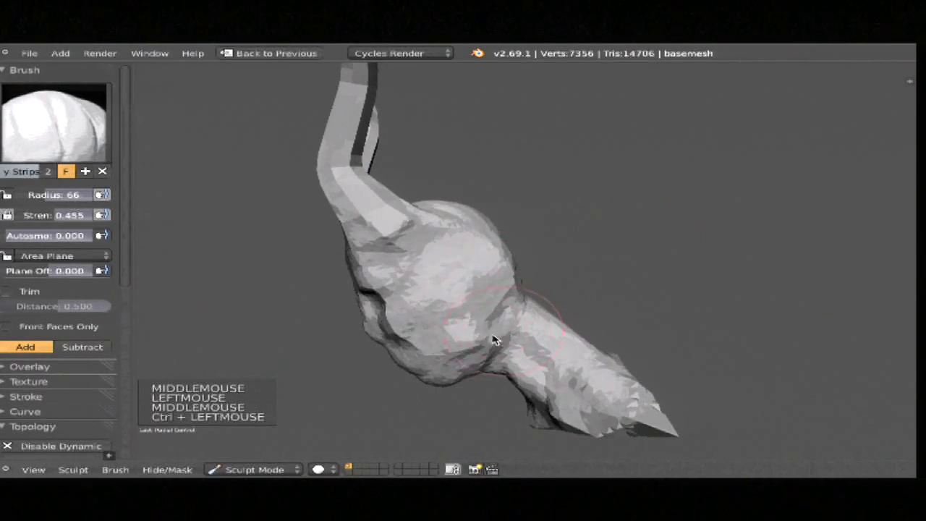
mouse_move(379, 321)
middle_mouse_down()
mouse_move(528, 221)
mouse_move(705, 330)
mouse_move(548, 325)
mouse_move(579, 332)
middle_mouse_up()
mouse_move(578, 333)
middle_mouse_down()
mouse_move(610, 341)
mouse_move(658, 289)
mouse_move(471, 263)
mouse_move(526, 241)
middle_mouse_up()
left_click(526, 241, "ctrl")
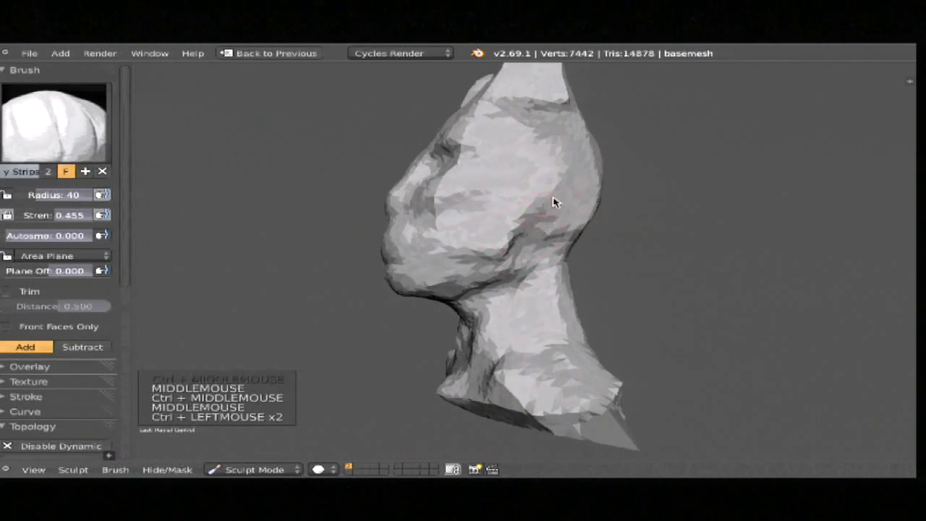
mouse_move(648, 244)
middle_mouse_down()
mouse_move(658, 248)
mouse_move(604, 269)
mouse_move(571, 266)
middle_mouse_up()
middle_click_drag(572, 266, 542, 265)
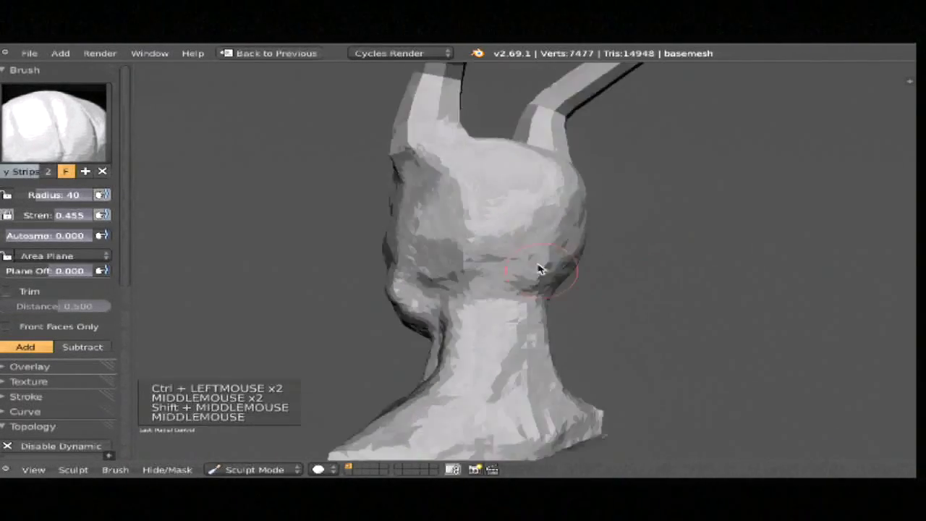
Step: Build up and smooth the back of the head with Clay Strips at a brush radius of 105
key("f")
left_click_drag(588, 289, 513, 229)
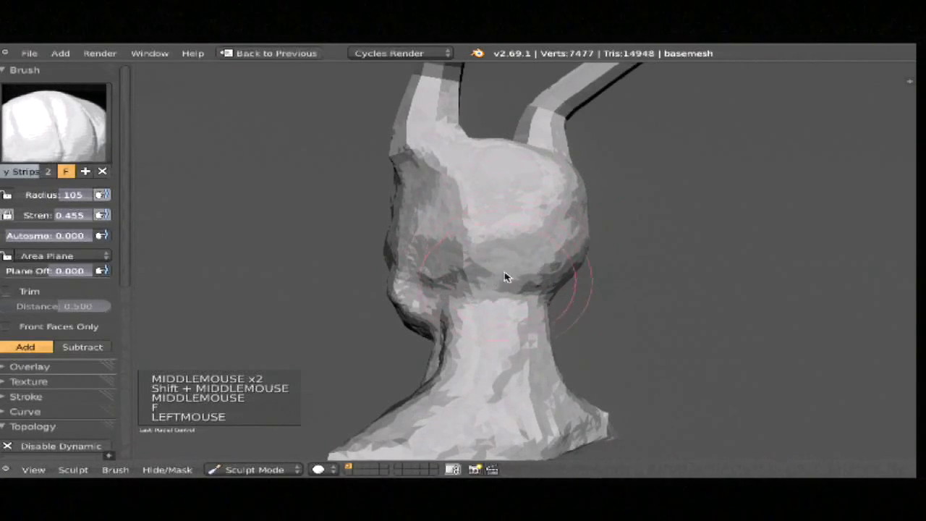
middle_click_drag(564, 233, 482, 289)
left_click_drag(482, 289, 485, 231, "shift")
mouse_move(485, 232)
middle_mouse_down("ctrl")
mouse_move(521, 325)
mouse_move(520, 301)
mouse_move(637, 256)
middle_mouse_up("ctrl")
key("KP_1")
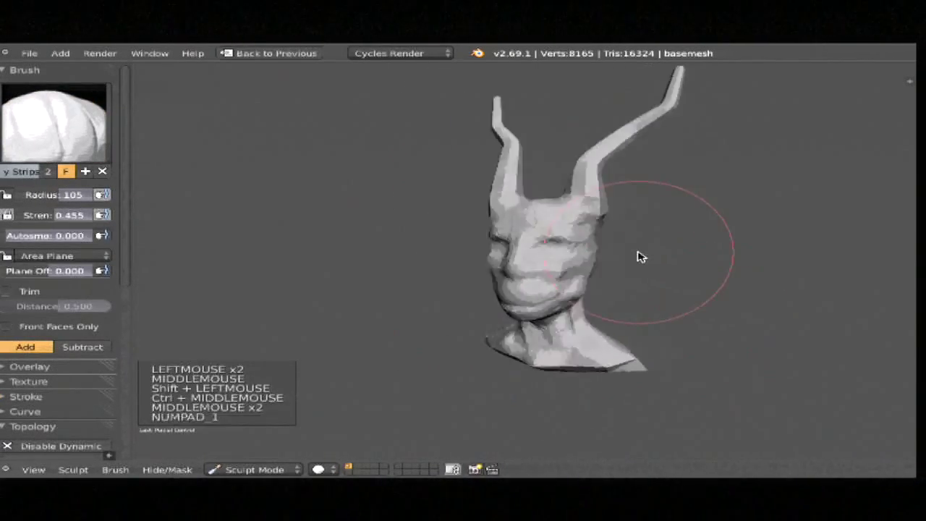
Step: Thicken and soften the angular horns with Clay Strips, keeping the brush radius at 105
middle_click_drag(591, 280, 448, 238, "shift")
middle_click_drag(449, 239, 489, 181, "shift")
mouse_move(489, 181)
left_mouse_down()
mouse_move(459, 169)
mouse_move(500, 182)
left_mouse_up()
middle_click_drag(514, 256, 522, 296, "ctrl")
middle_click_drag(522, 295, 579, 260)
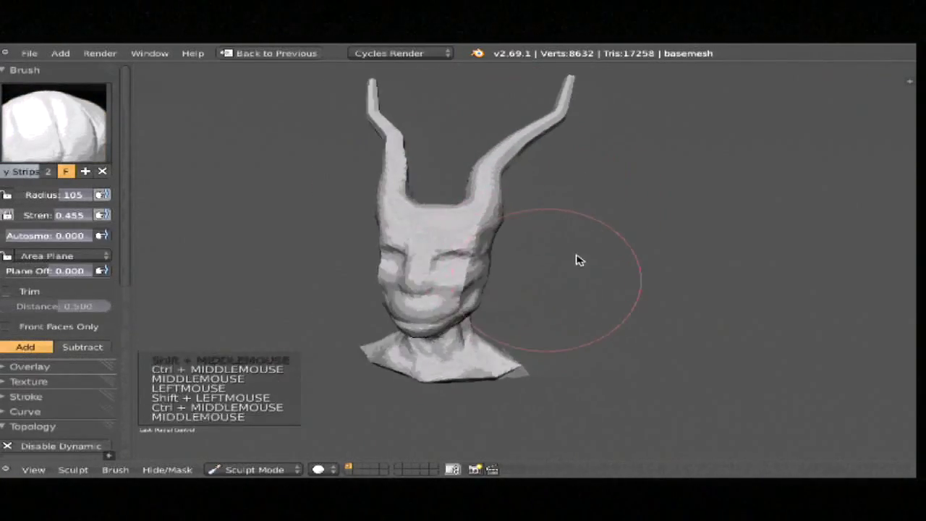
middle_click_drag(493, 136, 477, 159, "shift")
Step: Refine and smooth the lower sections of the horns with Clay Strips at brush radii of 69 and 52
key("f")
left_click(463, 207)
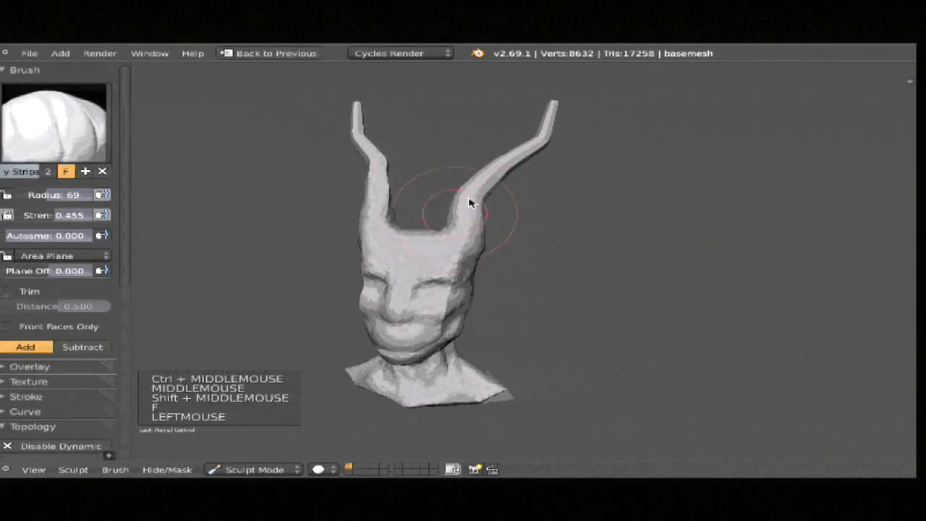
mouse_move(527, 149)
middle_mouse_down()
mouse_move(569, 324)
mouse_move(492, 327)
mouse_move(589, 238)
middle_mouse_up()
middle_click_drag(509, 275, 487, 205)
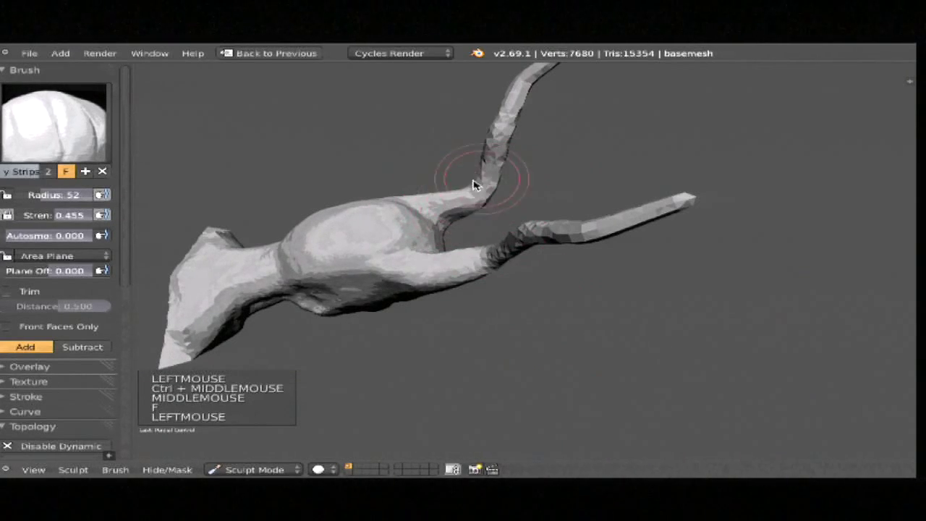
left_click_drag(474, 186, 510, 197, "shift")
middle_click_drag(510, 197, 445, 250, "shift")
left_click(445, 250)
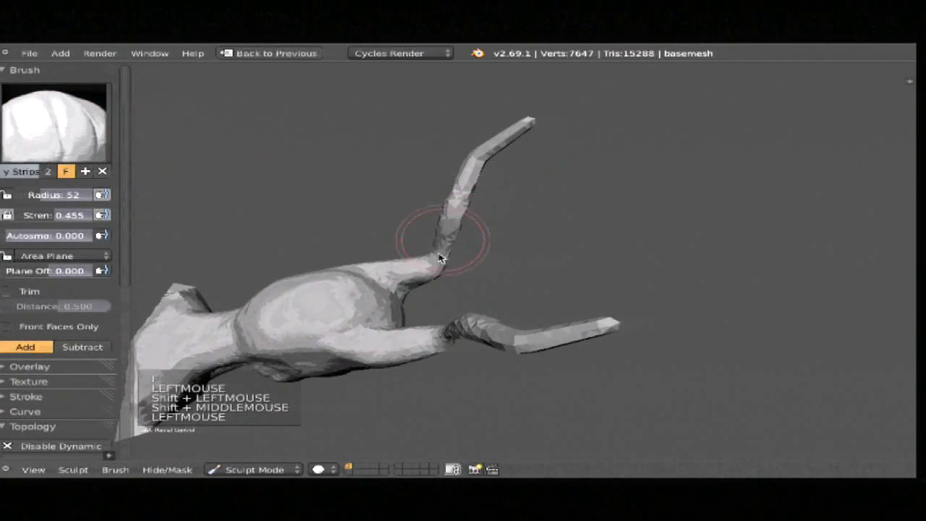
Step: Switch to the Inflate brush at radius 52, work along the horn, and undo the last stroke
key("i")
mouse_move(443, 244)
left_mouse_down()
mouse_move(455, 248)
mouse_move(444, 252)
mouse_move(517, 139)
mouse_move(537, 129)
mouse_move(500, 141)
mouse_move(525, 128)
mouse_move(492, 151)
mouse_move(525, 130)
mouse_move(539, 169)
left_mouse_up()
key("ctrl+z")
middle_click_drag(539, 169, 518, 319, "shift")
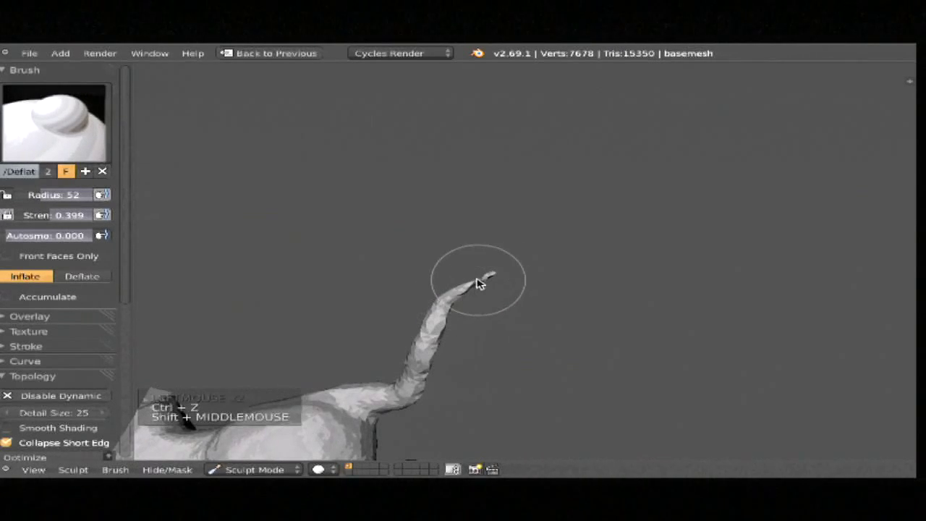
mouse_move(488, 278)
left_mouse_down()
mouse_move(458, 305)
mouse_move(165, 329)
left_mouse_up()
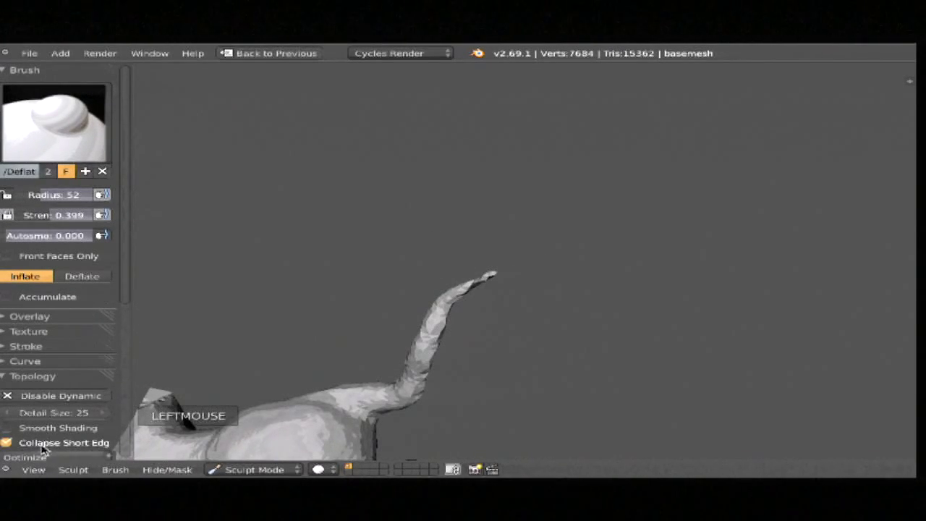
mouse_move(506, 300)
middle_mouse_down("ctrl")
mouse_move(499, 296)
mouse_move(427, 341)
mouse_move(488, 289)
mouse_move(554, 310)
middle_mouse_up("ctrl")
left_click(481, 293)
key("ctrl+z")
key("ctrl+z")
key("ctrl+z")
Step: Inflate the upper section of the horn up to its tip at a brush radius of 95
mouse_move(488, 307)
middle_mouse_down("ctrl")
mouse_move(564, 269)
mouse_move(506, 240)
mouse_move(533, 252)
middle_mouse_up("ctrl")
key("f")
left_click(540, 265)
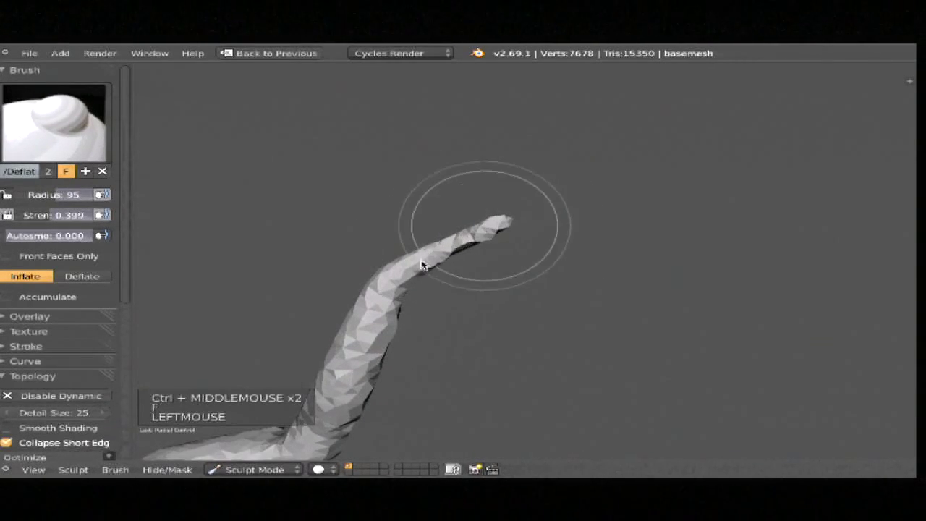
mouse_move(424, 265)
left_mouse_down()
mouse_move(424, 254)
mouse_move(377, 326)
left_mouse_up()
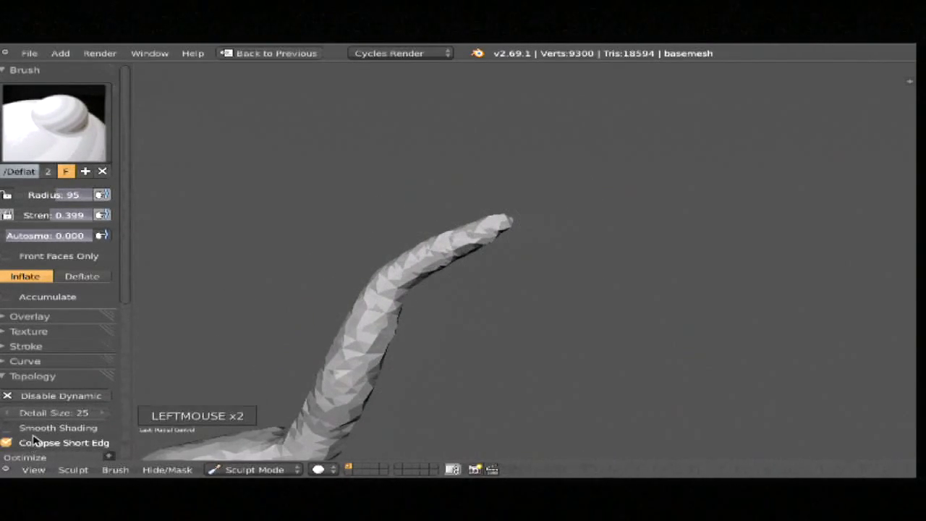
middle_click_drag(548, 256, 630, 221, "ctrl")
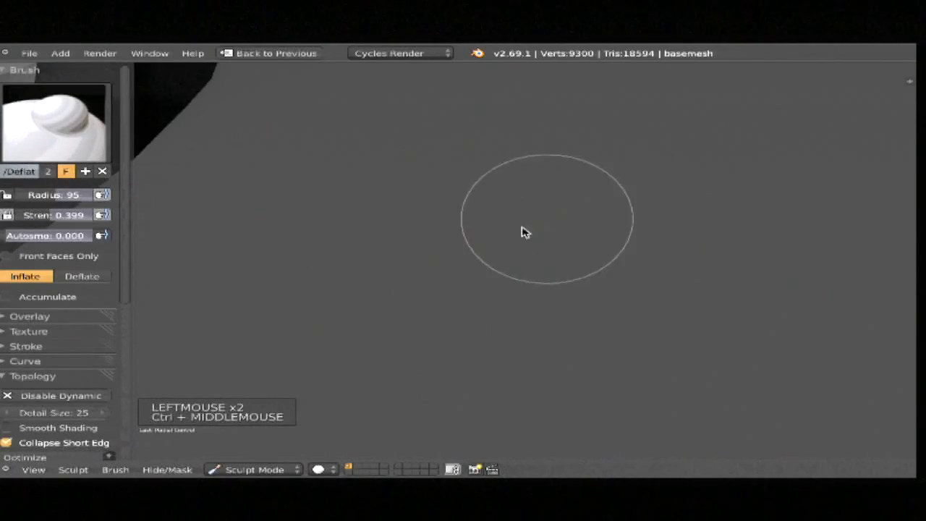
middle_click_drag(523, 232, 458, 209, "ctrl")
key("d")
left_click(396, 199)
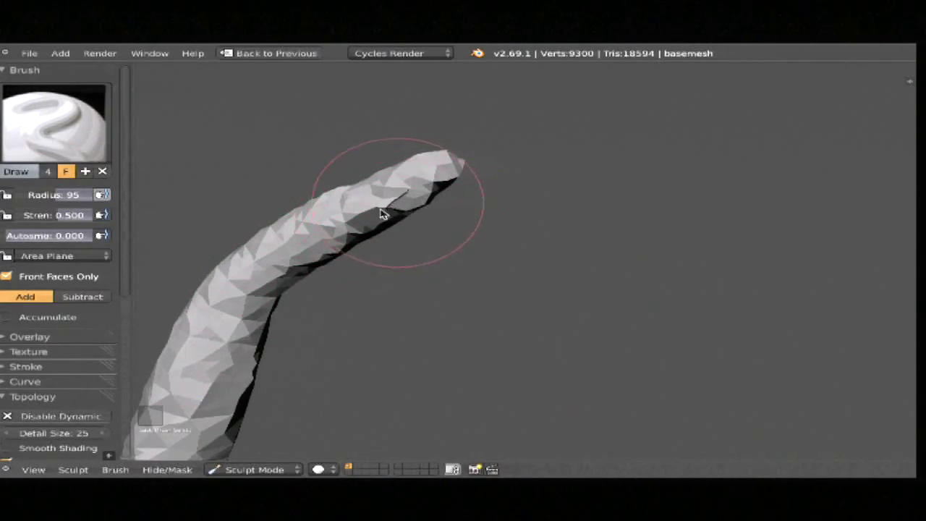
key("d")
right_click(434, 210)
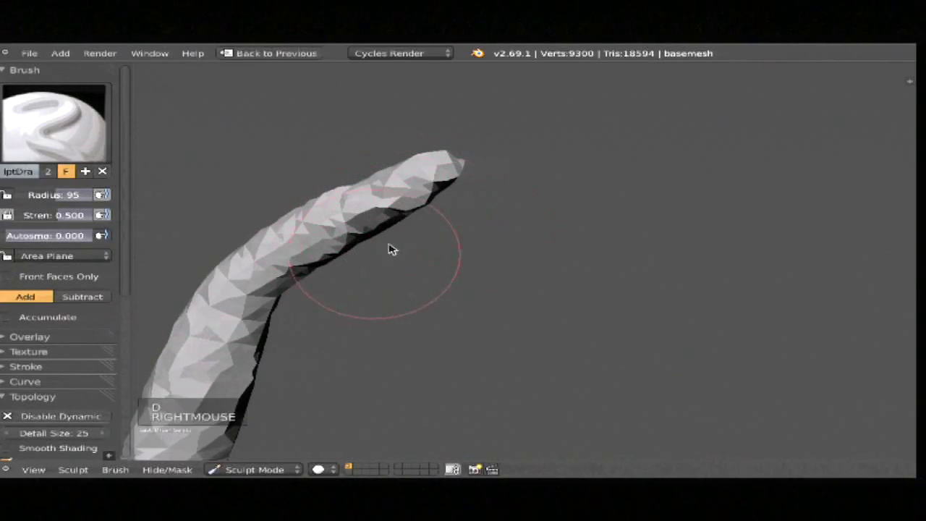
middle_click_drag(391, 250, 444, 299, "shift")
mouse_move(534, 292)
middle_mouse_down("shift")
mouse_move(514, 269)
mouse_move(552, 262)
mouse_move(526, 253)
middle_mouse_up("shift")
Step: Switch to Clay Strips and add surface detail to the horn's tip section at a brush radius of 34
key("c")
key("f")
left_click(488, 255)
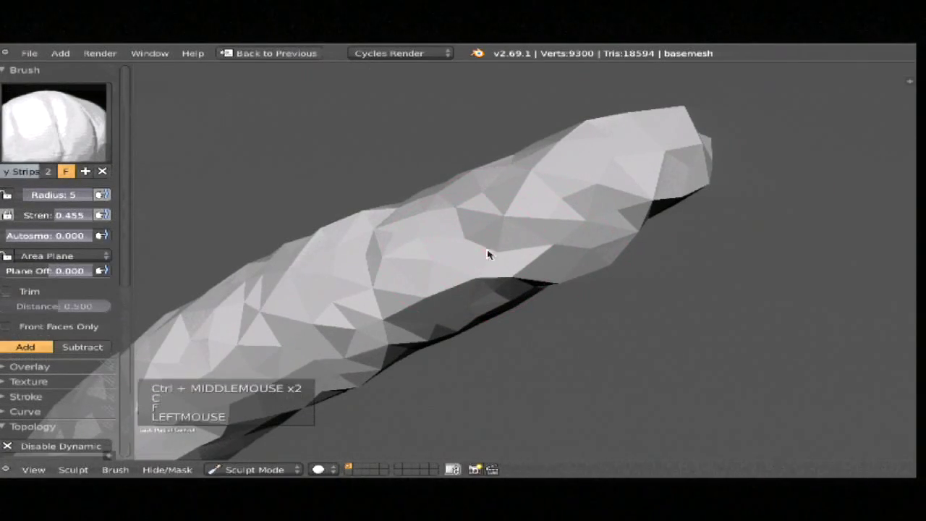
key("f")
mouse_move(495, 251)
left_mouse_down()
mouse_move(511, 257)
mouse_move(511, 249)
mouse_move(494, 256)
left_mouse_up()
left_click(496, 253)
key("z")
key("z")
middle_click_drag(635, 242, 602, 271, "ctrl")
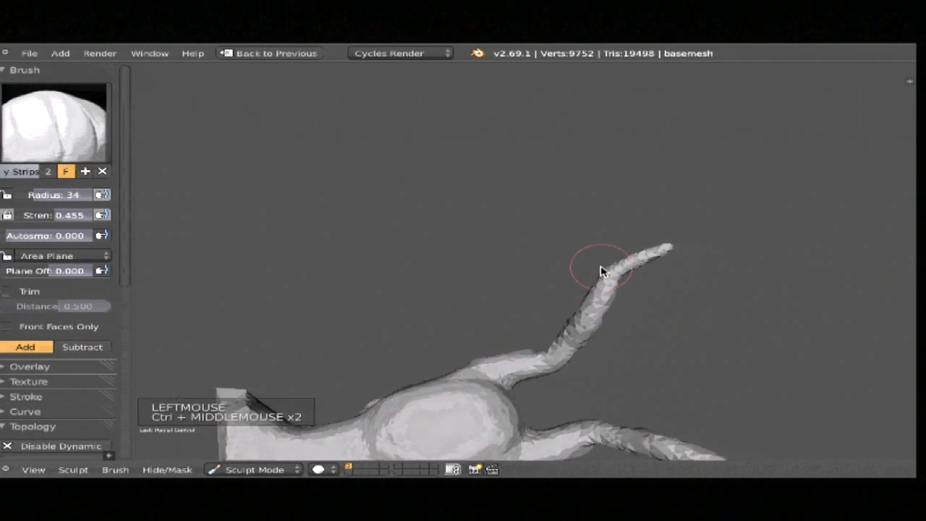
mouse_move(615, 239)
middle_mouse_down("ctrl")
mouse_move(750, 200)
mouse_move(744, 235)
mouse_move(694, 310)
mouse_move(748, 285)
middle_mouse_up("ctrl")
mouse_move(748, 285)
left_mouse_down()
mouse_move(693, 306)
mouse_move(745, 285)
left_mouse_up()
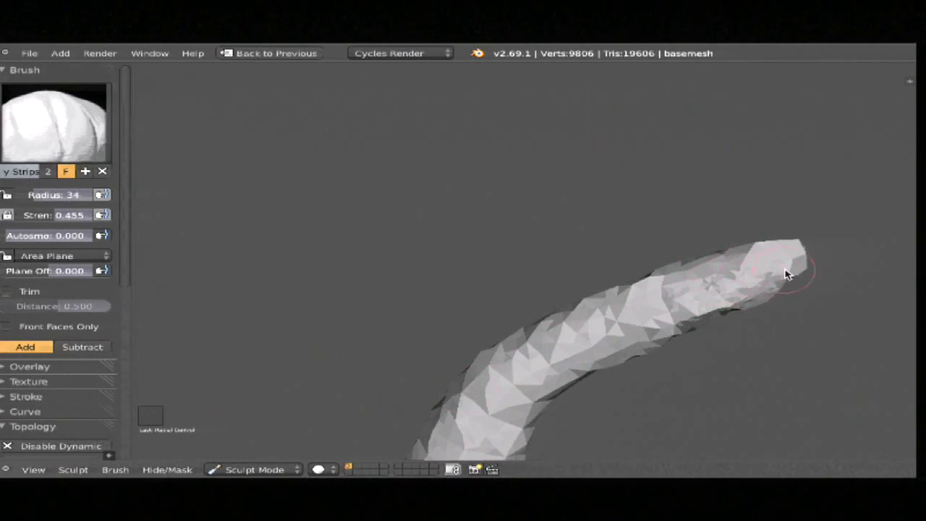
Step: Sculpt the middle and lower sections of the horn with Clay Strips, enlarging the brush radius to 64
middle_click_drag(786, 269, 703, 271, "ctrl")
key("f")
left_click(728, 290)
mouse_move(659, 322)
middle_mouse_down("ctrl")
mouse_move(723, 326)
mouse_move(696, 324)
mouse_move(698, 268)
middle_mouse_up("ctrl")
key("f")
left_click(680, 346)
left_click(546, 416)
left_click(547, 391)
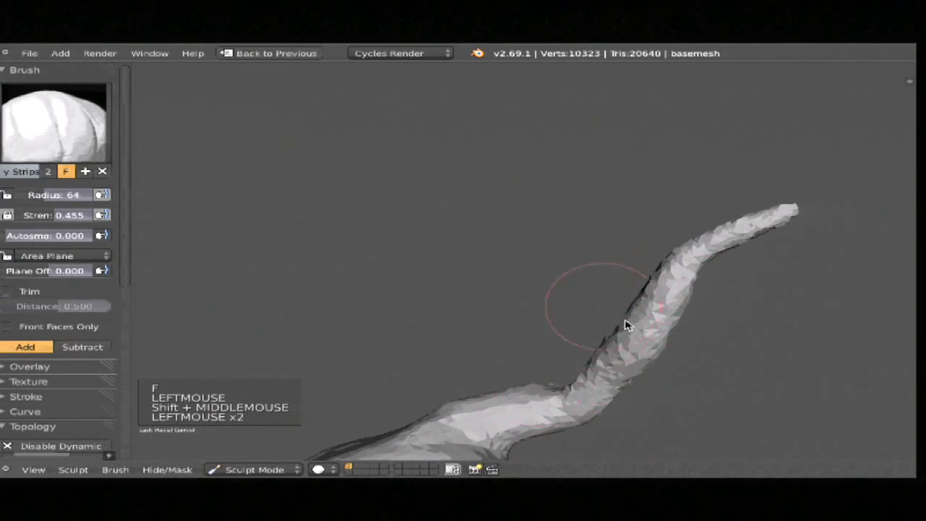
Step: Switch to the Inflate brush at radius 64 and thicken and smooth the horn's lower section where it meets the head
key("i")
key("i")
left_click(564, 419)
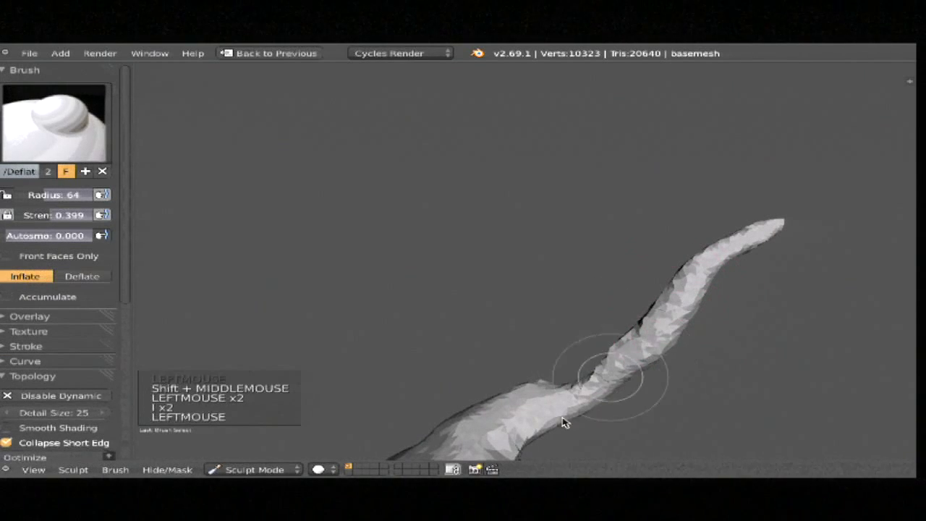
mouse_move(612, 366)
middle_mouse_down()
mouse_move(643, 419)
mouse_move(572, 386)
middle_mouse_up()
left_click(673, 304)
left_click(636, 340, "shift")
left_click(593, 377)
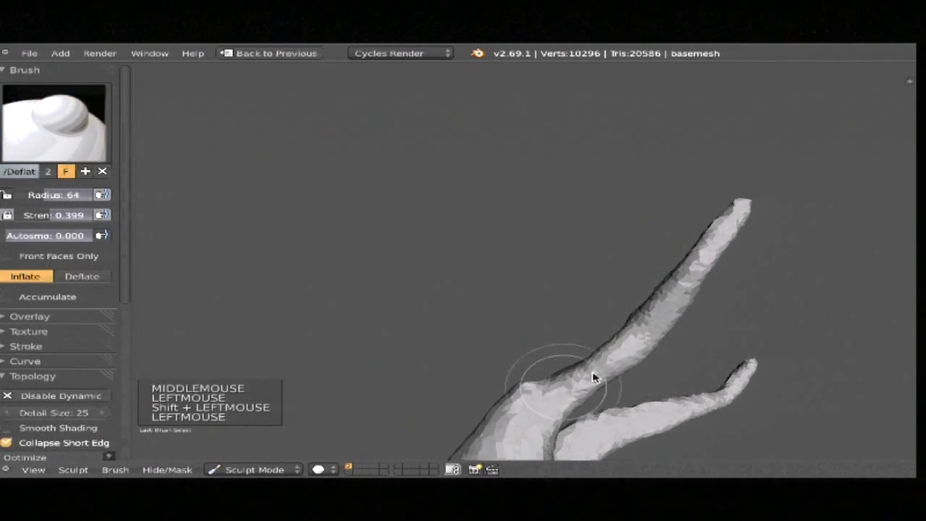
left_click(572, 376)
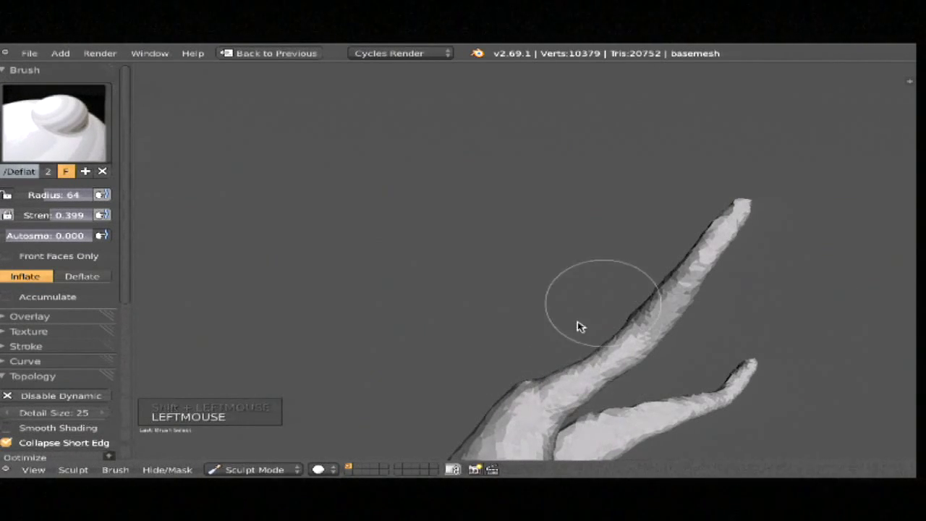
Step: Fill the crease at the horn's base with Inflate at a brush radius of 36 and smooth the horn
middle_click_drag(578, 325, 614, 357)
left_click(641, 288)
middle_click_drag(641, 288, 717, 337)
key("f")
key("f")
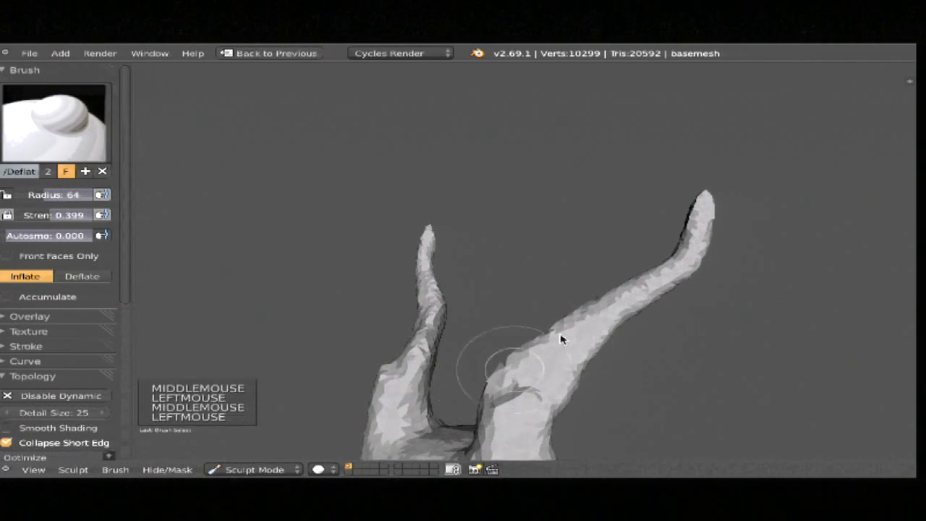
left_click(525, 400)
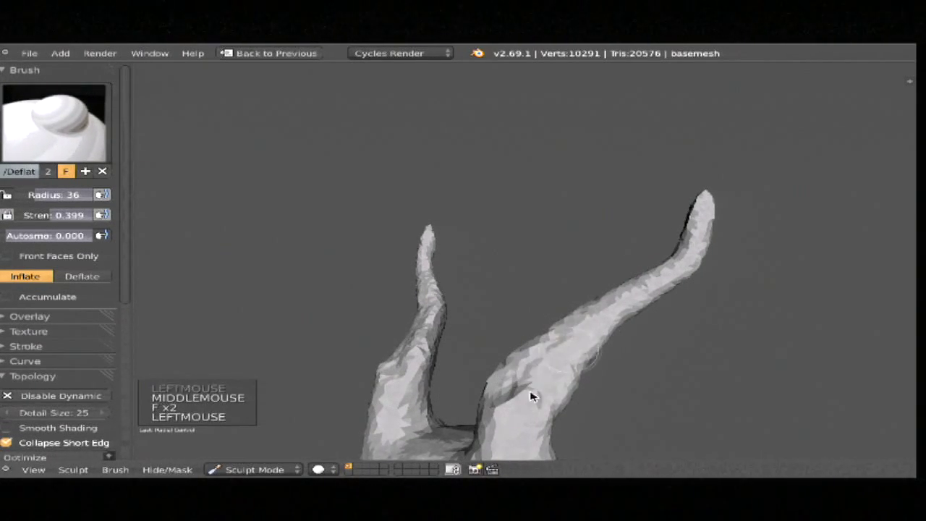
left_click(531, 399, "shift")
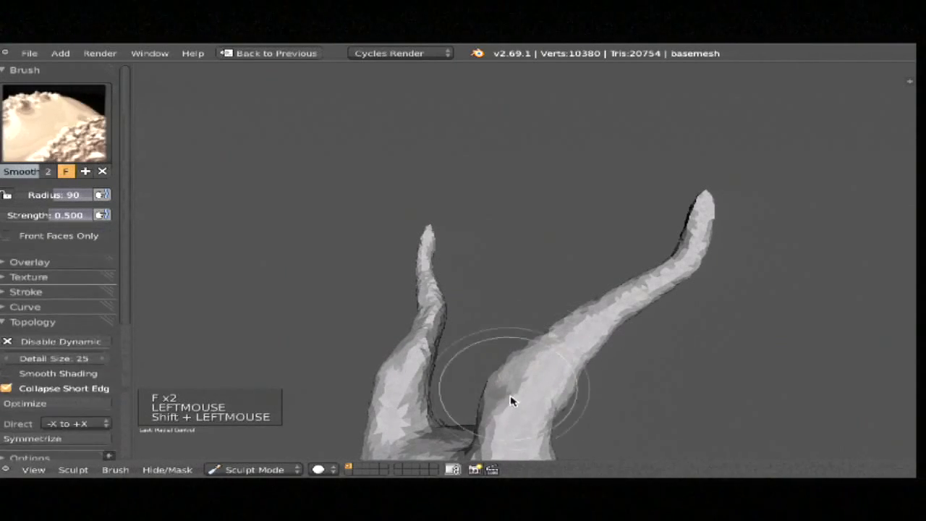
mouse_move(532, 402)
left_mouse_down("shift")
mouse_move(669, 270)
mouse_move(693, 217)
left_mouse_up("shift")
Step: Deflate the inner areas of the eye sockets from the front, reducing the Inflate brush radius to 18
middle_click_drag(651, 310, 651, 317, "ctrl")
mouse_move(651, 317)
middle_mouse_down()
mouse_move(624, 356)
mouse_move(688, 269)
mouse_move(668, 252)
mouse_move(646, 254)
middle_mouse_up()
key("KP_1")
mouse_move(683, 279)
middle_mouse_down("ctrl")
mouse_move(717, 252)
mouse_move(713, 243)
middle_mouse_up("ctrl")
key("f")
left_click(579, 289, "shift")
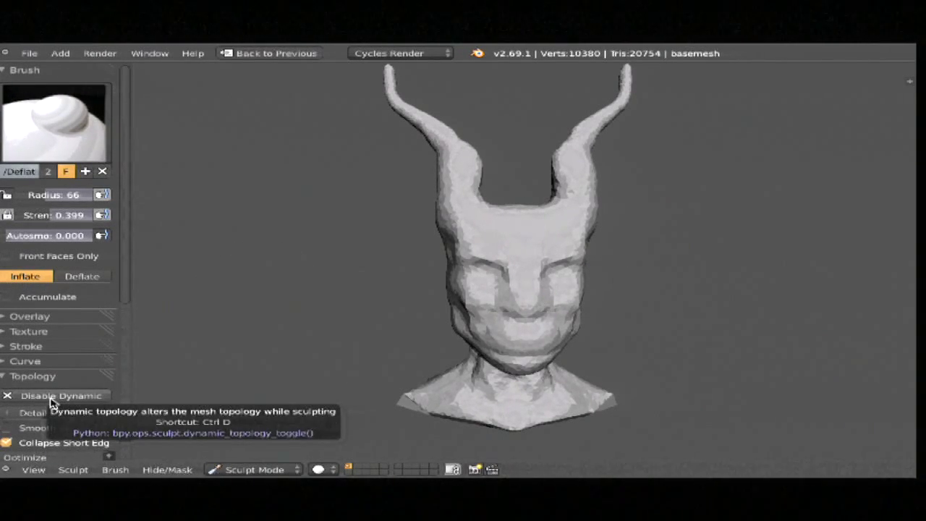
middle_click_drag(596, 300, 522, 274, "ctrl")
left_click_drag(522, 273, 525, 267, "ctrl")
key("f")
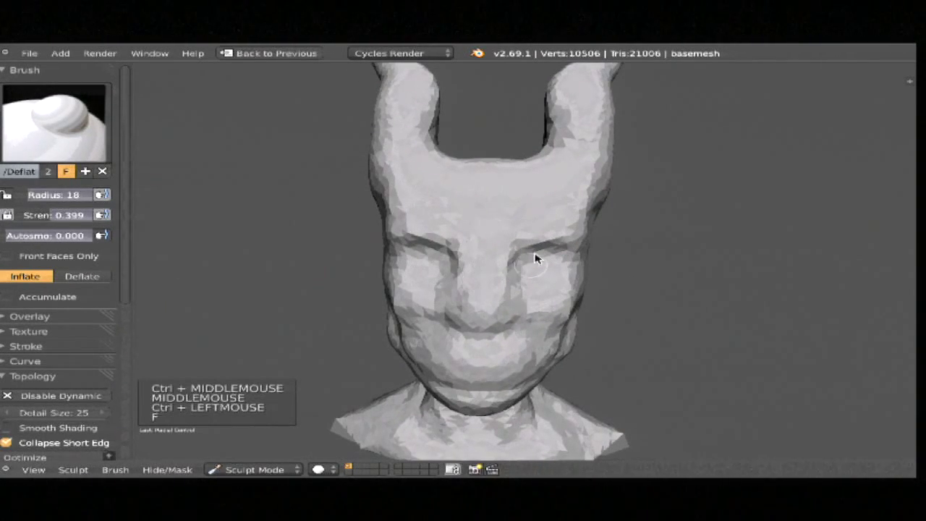
left_click(523, 265, "ctrl")
Step: Switch to Clay Strips and carve the eye sockets deeper beside the nose with subtracting strokes
key("c")
key("f")
left_click(533, 255, "ctrl")
left_click_drag(533, 255, 513, 262, "ctrl")
mouse_move(513, 263)
middle_mouse_down()
mouse_move(477, 296)
mouse_move(542, 260)
middle_mouse_up()
left_click(522, 275, "ctrl")
mouse_move(534, 298)
middle_mouse_down()
mouse_move(471, 296)
mouse_move(601, 285)
mouse_move(527, 290)
mouse_move(542, 268)
middle_mouse_up()
Step: Adjust the face's profile from the side with the Grab brush at radius 164
key("KP_3")
key("g")
key("f")
key("f")
left_click_drag(486, 246, 480, 248)
key("KP_1")
mouse_move(651, 289)
middle_mouse_down("ctrl")
mouse_move(707, 262)
mouse_move(600, 281)
mouse_move(634, 246)
middle_mouse_up("ctrl")
key("shift+period")
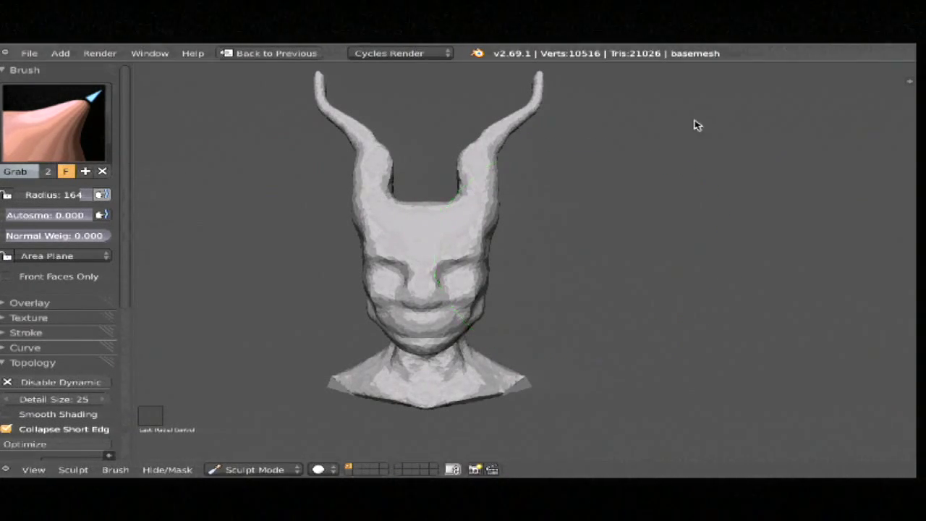
Step: Switch to Clay Strips with a brush radius of 72
key("c")
key("f")
left_click(277, 219)
mouse_move(683, 172)
middle_mouse_down("ctrl")
mouse_move(602, 204)
mouse_move(544, 254)
middle_mouse_up("ctrl")
mouse_move(665, 114)
left_mouse_down()
mouse_move(626, 124)
mouse_move(711, 248)
left_mouse_up()
middle_click_drag(651, 271, 569, 288)
key("ctrl+z")
middle_click_drag(665, 169, 597, 242, "shift")
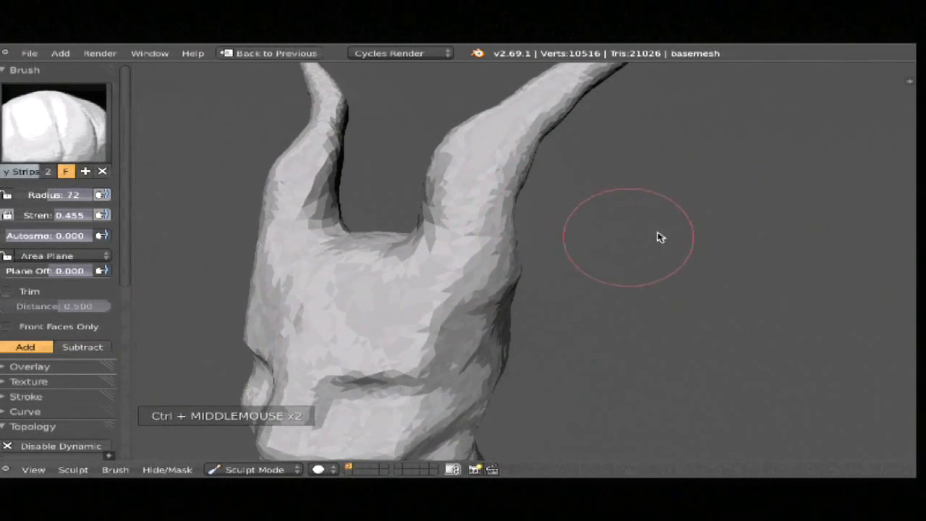
middle_click_drag(91, 330, 88, 241)
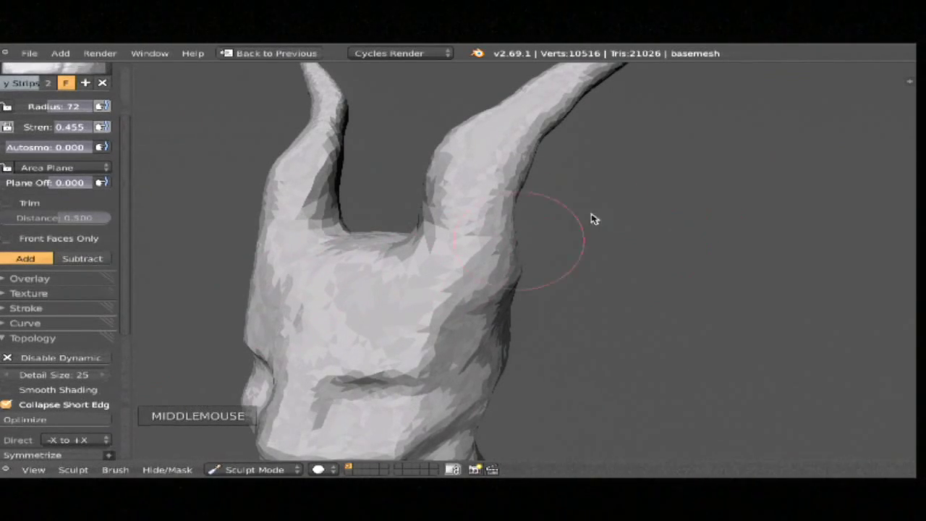
middle_click_drag(589, 241, 679, 127, "ctrl")
mouse_move(678, 127)
left_mouse_down()
mouse_move(569, 304)
mouse_move(620, 234)
left_mouse_up()
key("ctrl+z")
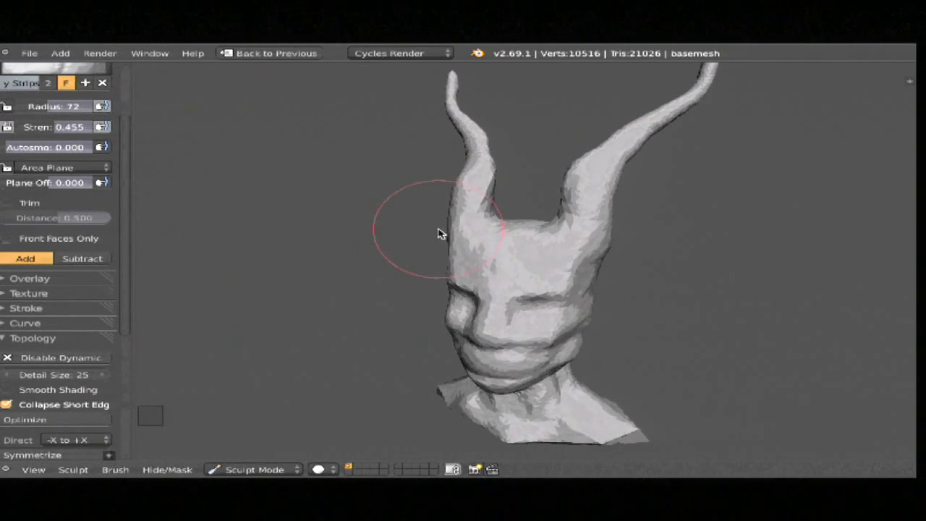
Step: Smooth the side of the face and rework the cheek and jaw with Clay Strips at a brush radius of 58
mouse_move(631, 250)
middle_mouse_down("ctrl")
mouse_move(665, 227)
mouse_move(630, 290)
mouse_move(666, 256)
mouse_move(669, 266)
middle_mouse_up("ctrl")
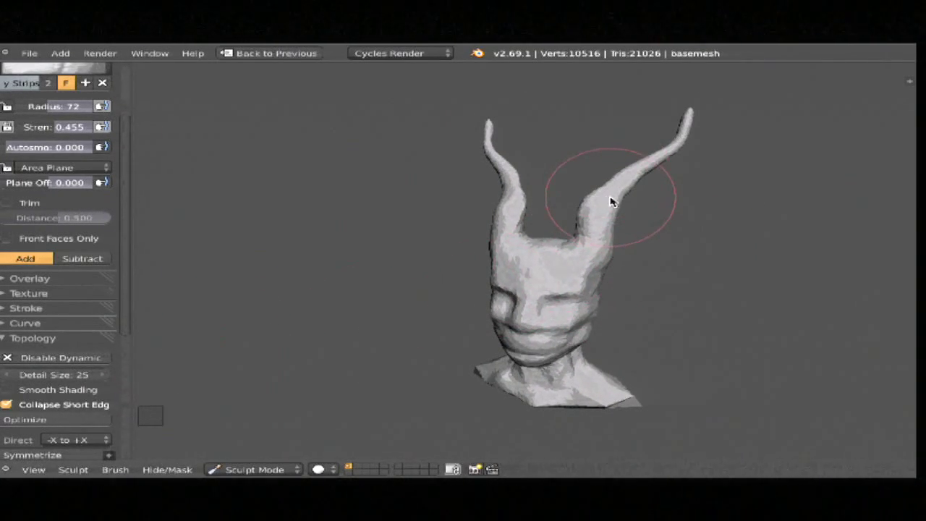
middle_click(656, 279)
mouse_move(655, 279)
middle_mouse_down()
mouse_move(597, 272)
mouse_move(570, 306)
mouse_move(593, 283)
middle_mouse_up()
key("KP_1")
mouse_move(593, 283)
middle_mouse_down("ctrl")
mouse_move(615, 260)
mouse_move(529, 293)
mouse_move(557, 299)
mouse_move(566, 286)
middle_mouse_up("ctrl")
left_click_drag(566, 286, 614, 275, "shift")
key("f")
left_click(519, 321)
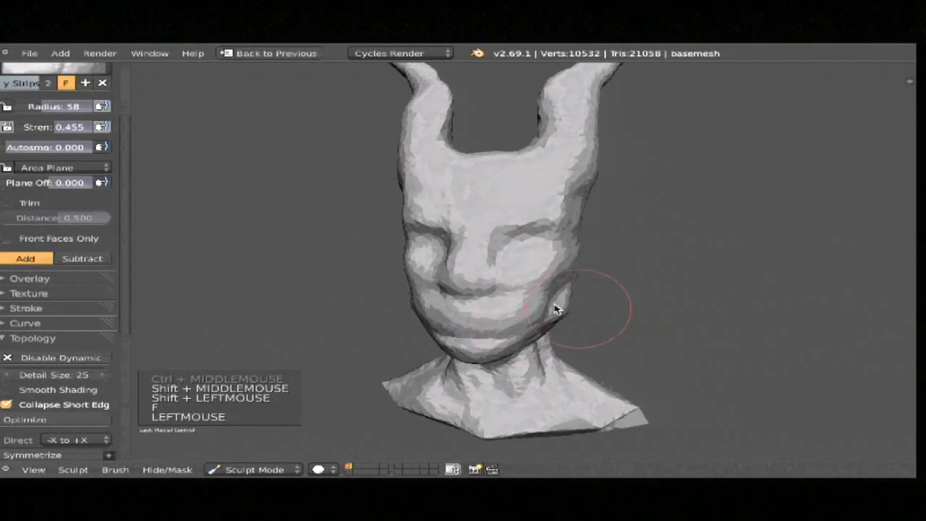
middle_click_drag(554, 309, 521, 325)
left_click_drag(521, 325, 542, 309)
middle_click_drag(584, 258, 571, 284)
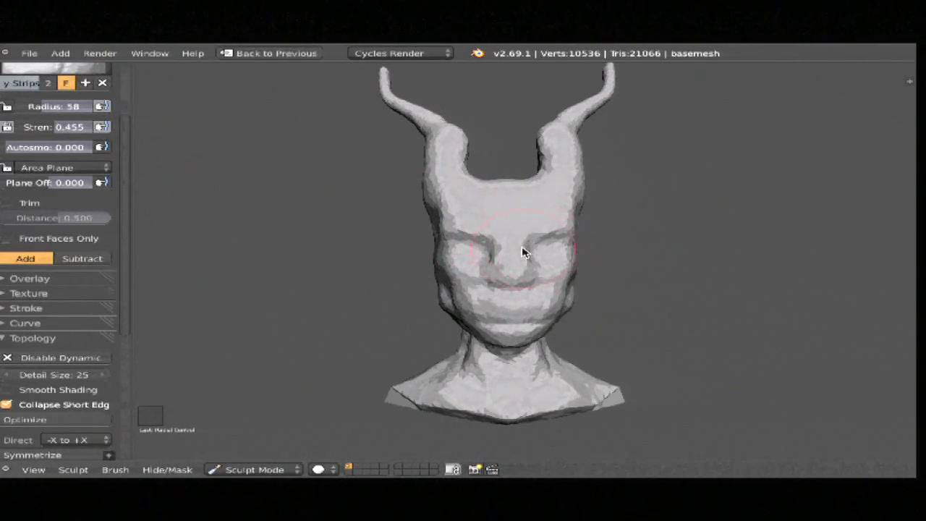
Step: Carve the eye sockets below the brows with subtracting Clay Strips strokes at a brush radius of 19
key("f")
left_click(543, 255)
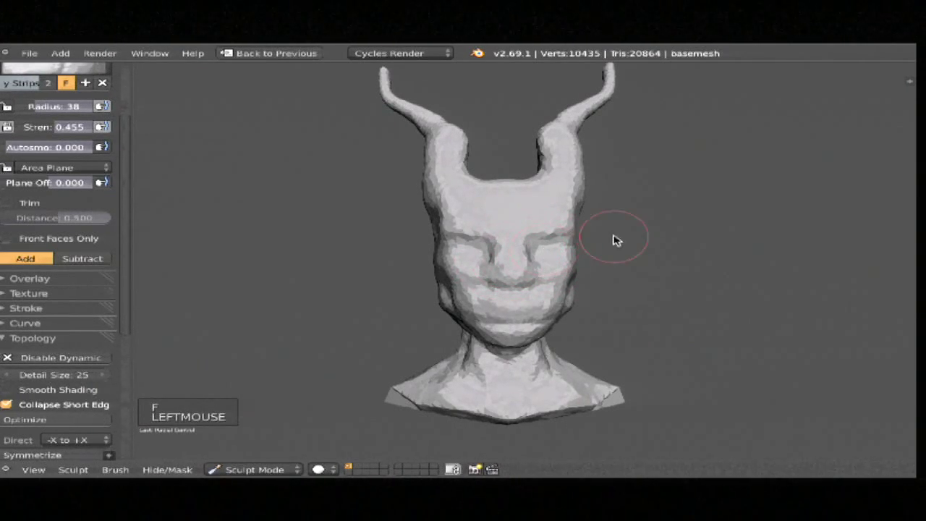
middle_click_drag(555, 257, 589, 261, "ctrl")
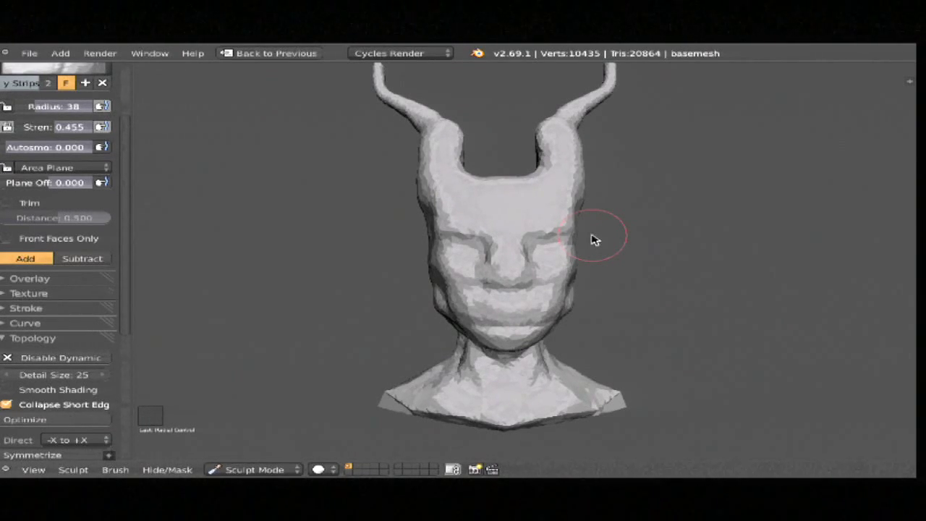
mouse_move(583, 283)
middle_mouse_down("ctrl")
mouse_move(613, 260)
mouse_move(577, 287)
mouse_move(523, 262)
middle_mouse_up("ctrl")
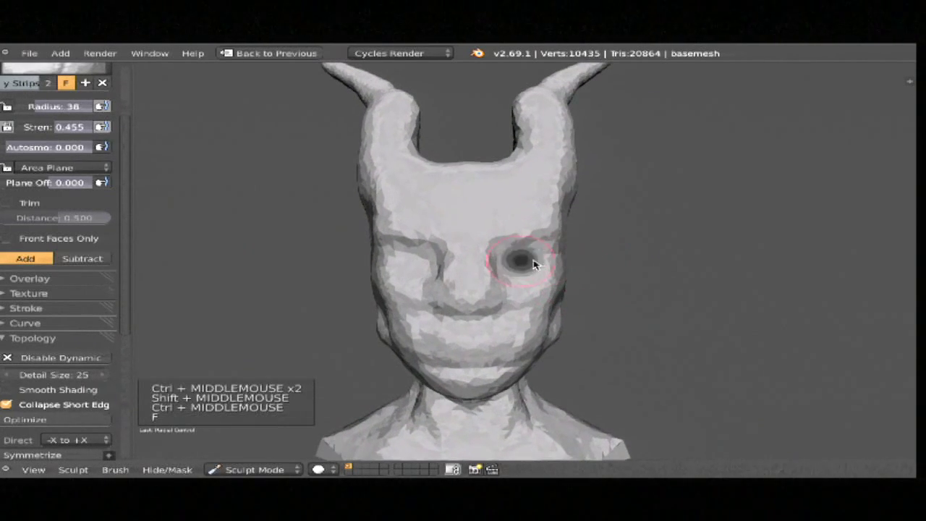
key("f")
left_click(514, 261, "ctrl")
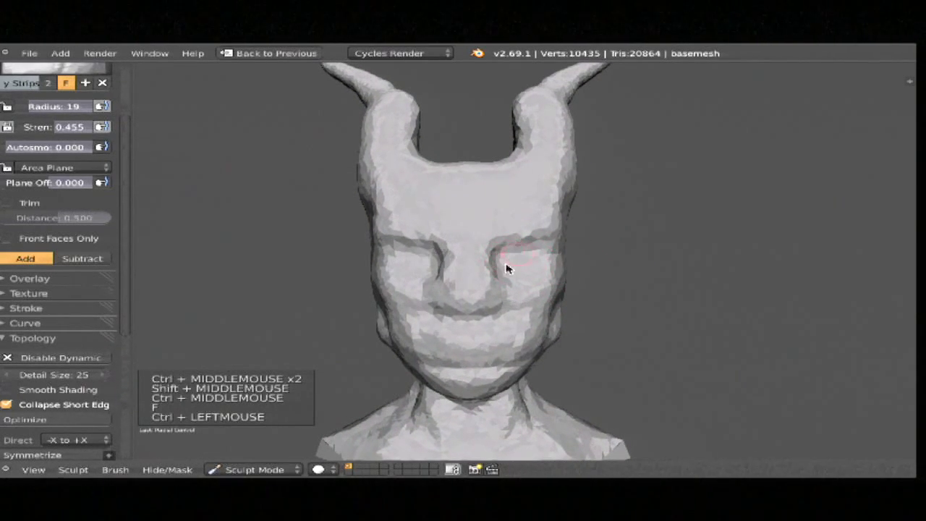
left_click_drag(541, 260, 509, 258, "ctrl")
key("KP_1")
key("KP_4")
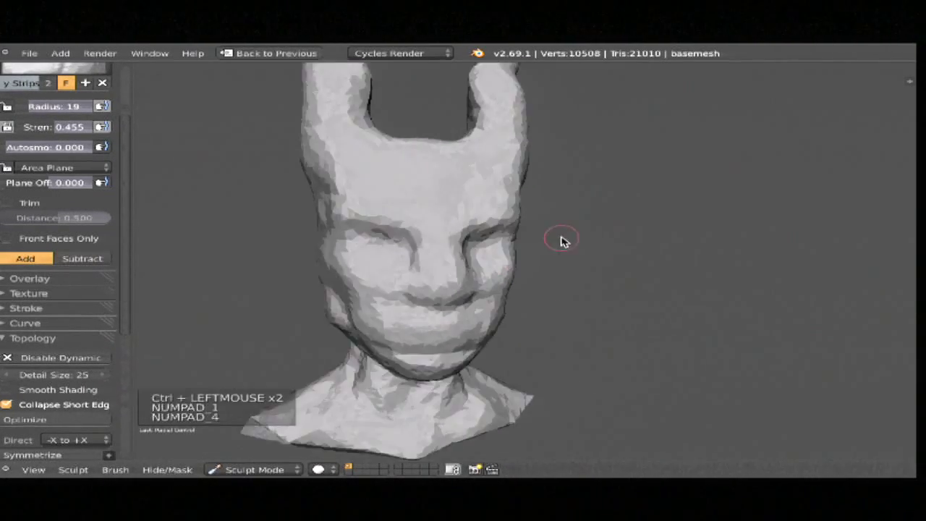
Step: Turn off the Only Render display in the front orthographic view and switch to Object Mode
key("KP_5")
key("KP_1")
middle_click_drag(583, 273, 600, 306, "ctrl")
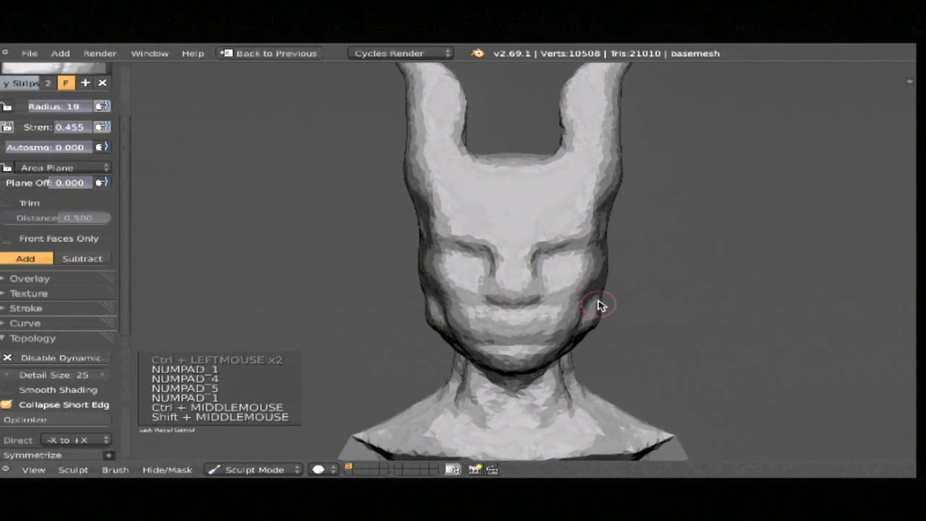
key("shift+grave")
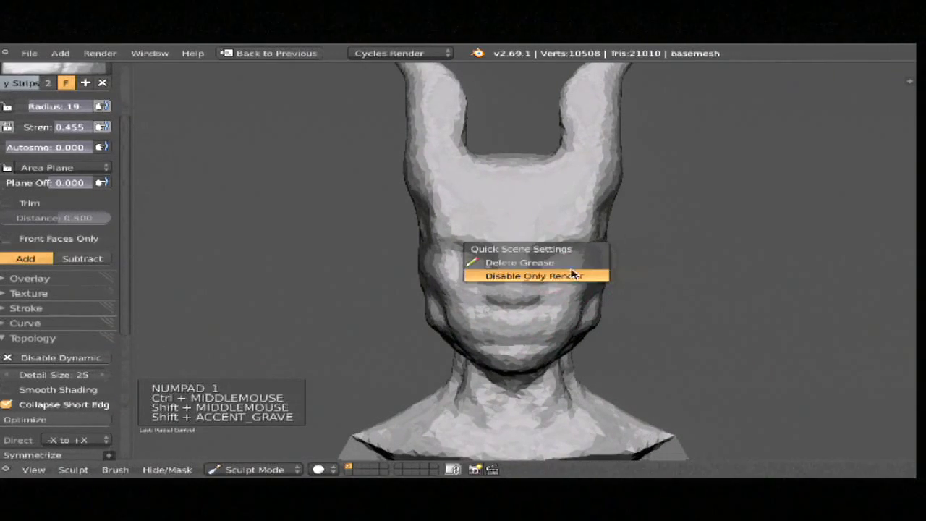
left_click(520, 275)
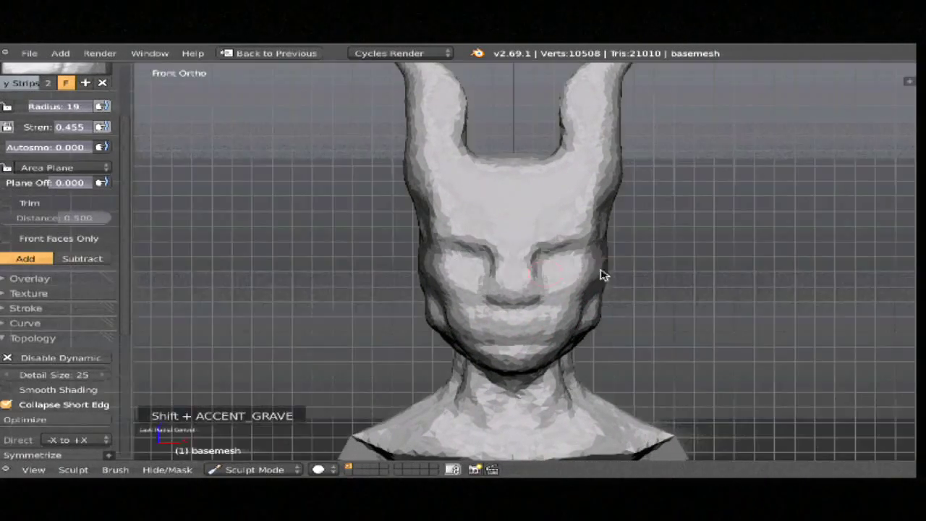
middle_click_drag(602, 271, 579, 299, "ctrl")
key("alt+q")
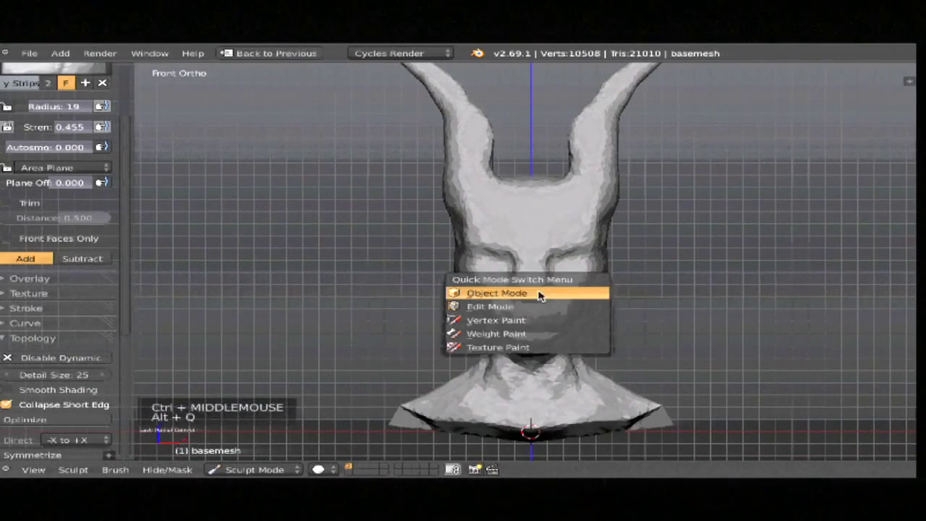
left_click(542, 293)
Step: Add a UV sphere, shrink it to eyeball size and move it up into the head in wireframe side view
key("KP_3")
middle_click_drag(606, 285, 521, 285, "shift")
key("shift+a")
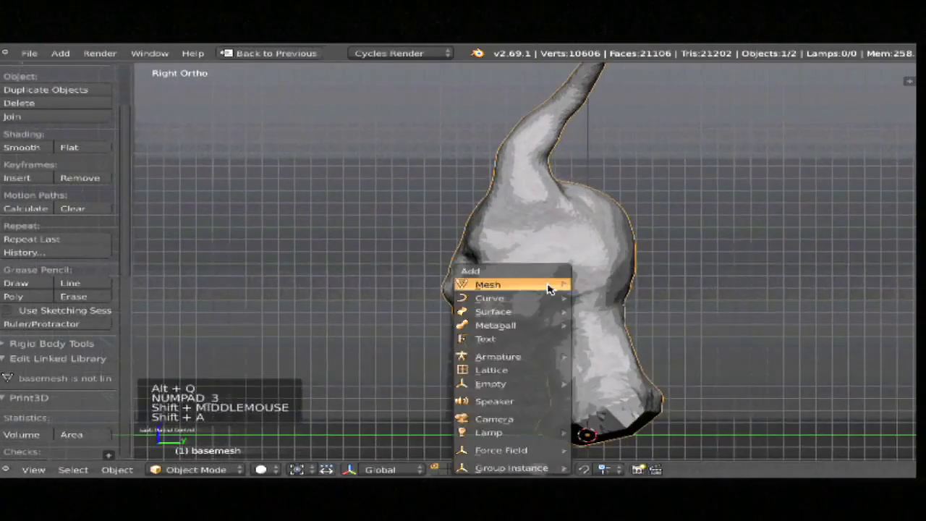
mouse_move(554, 290)
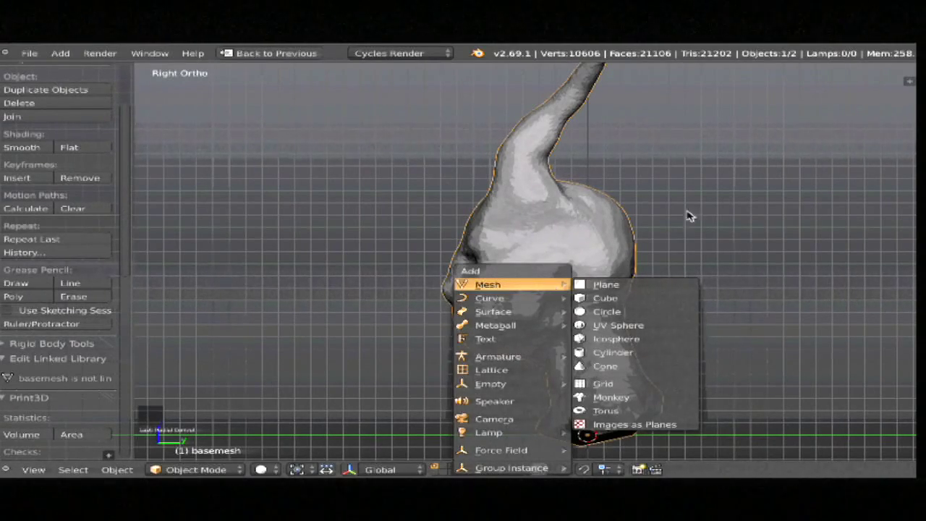
left_click(620, 327)
key("z")
key("s")
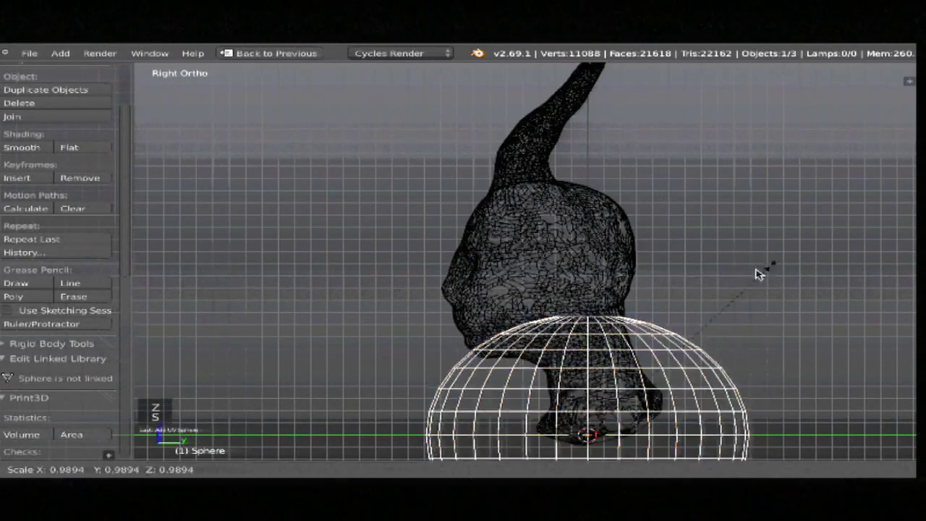
left_click(608, 397)
key("g")
left_click(592, 266)
Step: Rotate the sphere and move it toward the face and beside the head's centre line
key("r")
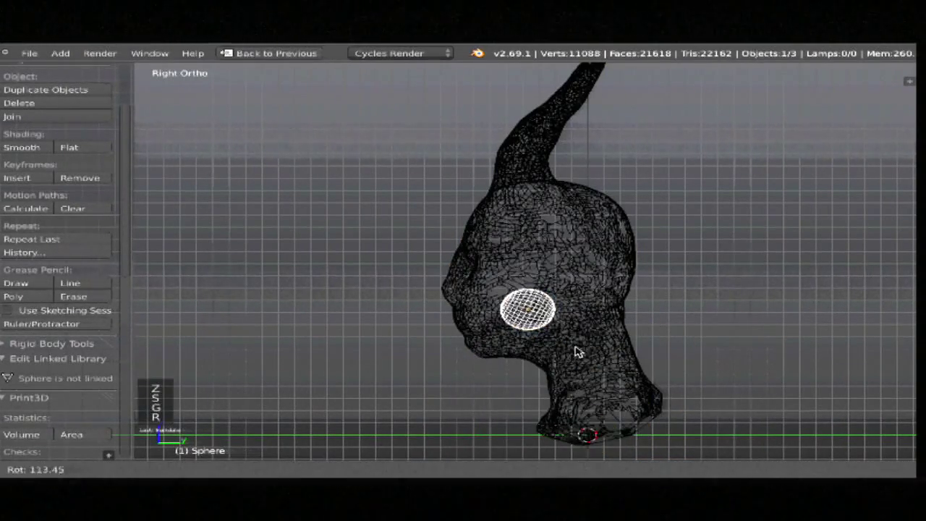
key("g")
left_click(554, 271)
key("KP_1")
mouse_move(660, 325)
middle_mouse_down("ctrl")
mouse_move(543, 287)
mouse_move(614, 287)
middle_mouse_up("ctrl")
key("g")
key("z")
key("KP_3")
key("z")
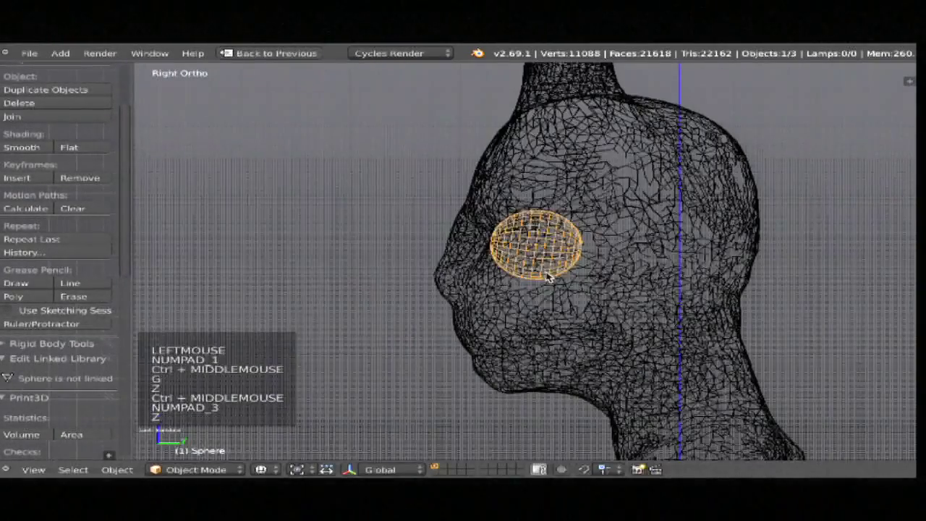
Step: Shift the eye sphere forward and slightly up toward the face surface in side view
key("g")
key("r")
right_click(590, 286)
key("g")
left_click(589, 282)
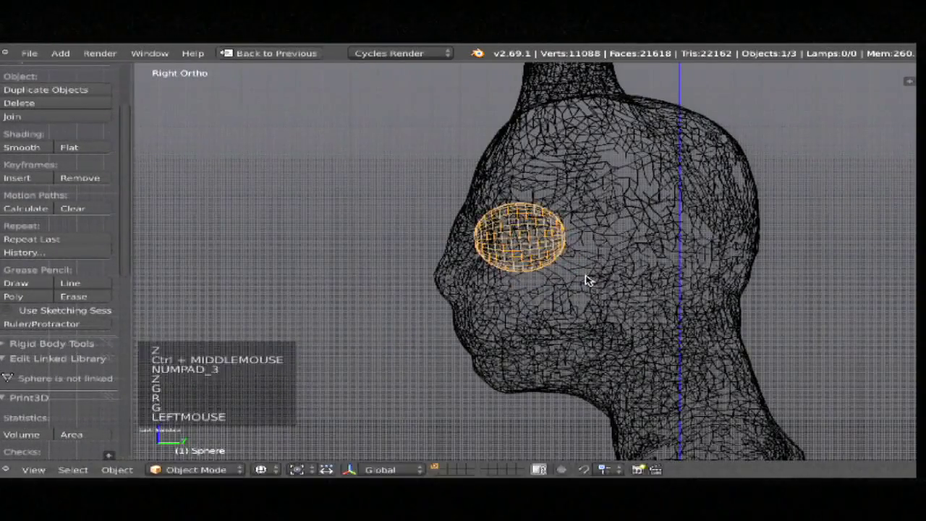
left_click(587, 278)
Step: Turn the eye sphere about the global Z axis and adjust its height in front view
key("r")
key("KP_1")
key("r")
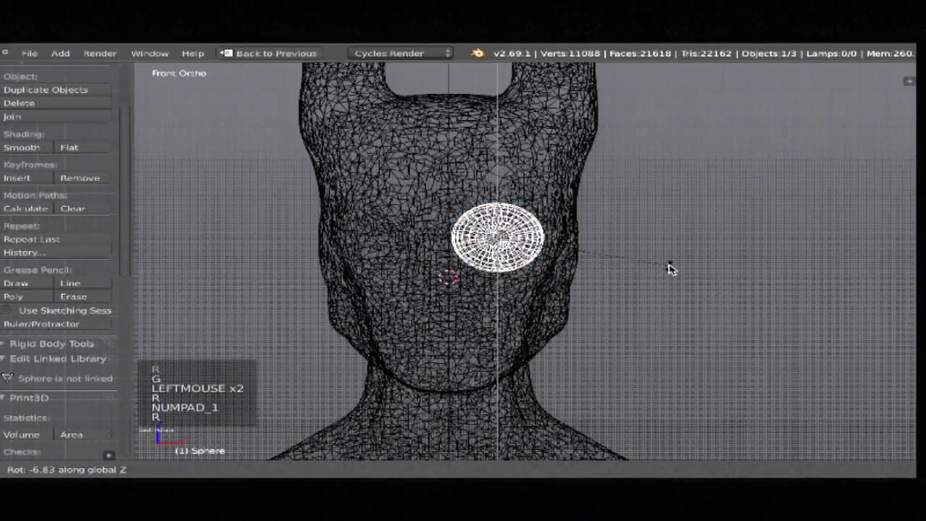
key("z")
key("r")
left_click(614, 310)
key("g")
key("z")
left_click(625, 311)
Step: Scale the eye sphere down slightly and fine-tune its position in the side and front views
key("KP_3")
key("s")
key("g")
key("KP_1")
key("g")
left_click(610, 293)
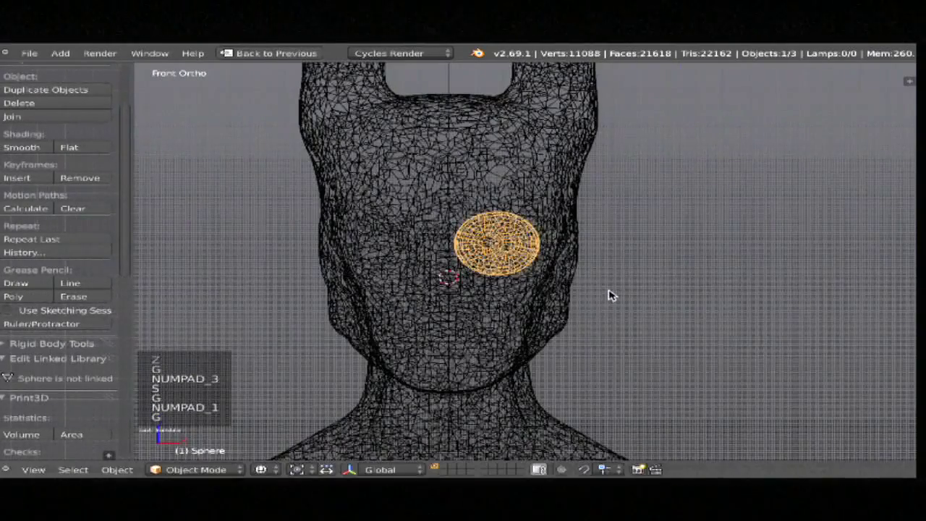
Step: Mirror the sphere to the opposite eye with a Mirror modifier targeting a newly added empty
key("q")
mouse_move(589, 266)
left_click(647, 274)
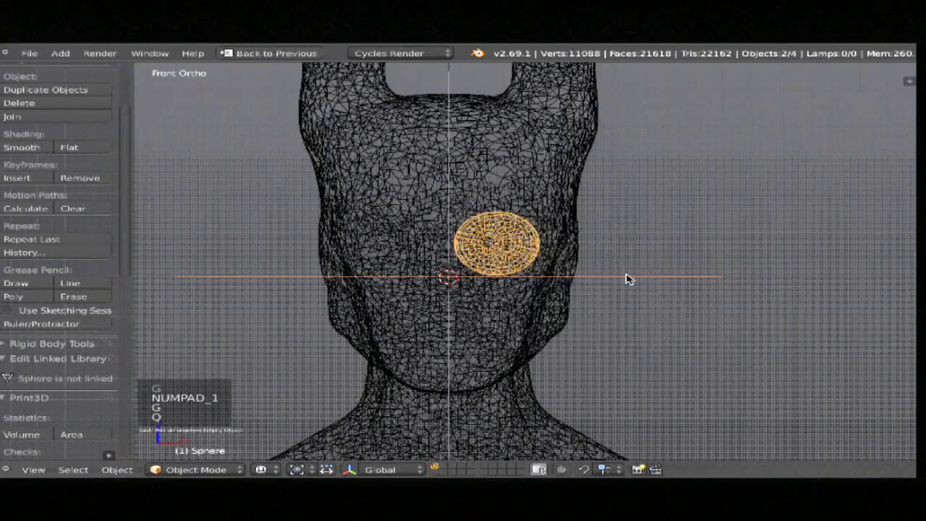
key("q")
mouse_move(655, 276)
left_click(706, 333)
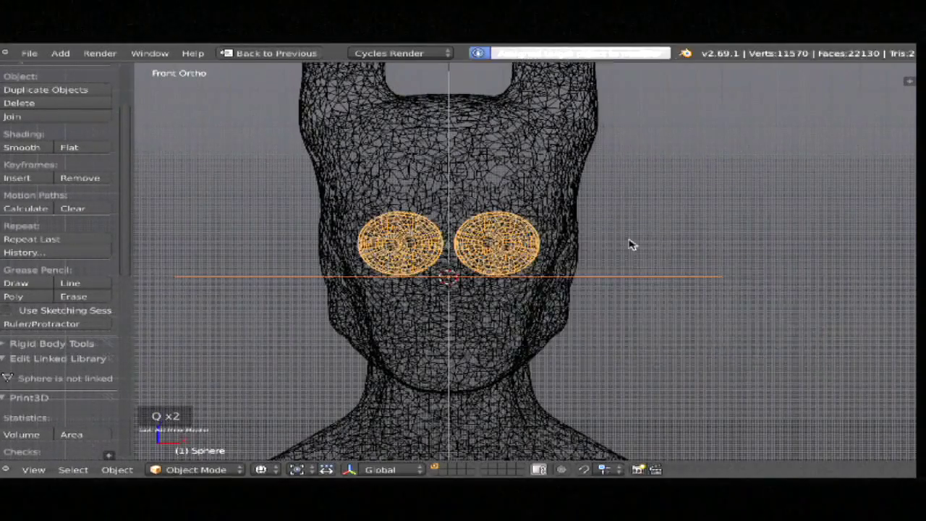
Step: Add a Subsurf modifier to the eye sphere and return to solid shading
right_click(578, 246)
right_click(517, 251)
key("q")
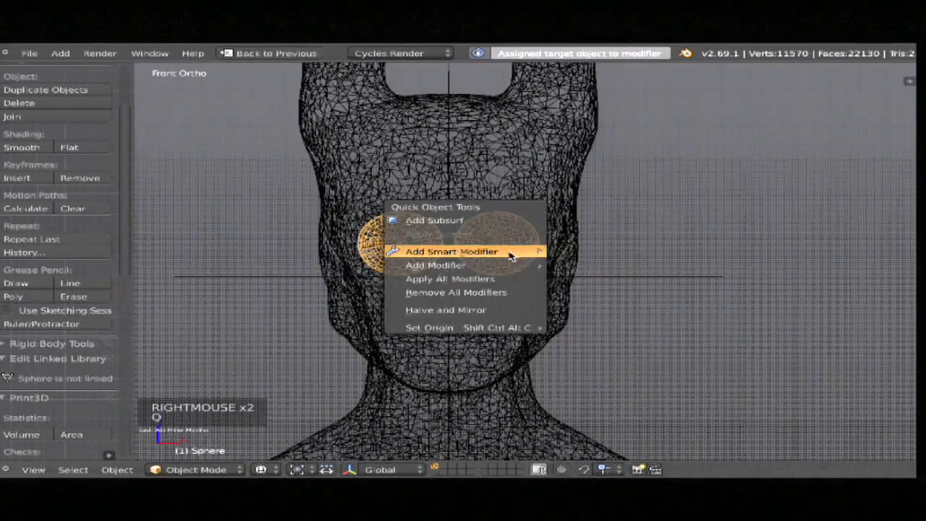
left_click(485, 219)
key("z")
Step: Select the basemesh head, enter Sculpt Mode and re-enable dynamic topology
mouse_move(528, 288)
middle_mouse_down("ctrl")
mouse_move(558, 268)
mouse_move(592, 281)
mouse_move(565, 268)
middle_mouse_up("ctrl")
right_click(554, 273)
key("z")
key("z")
key("alt+o")
left_click(521, 292)
mouse_move(51, 164)
middle_mouse_down()
mouse_move(35, 215)
mouse_move(43, 247)
middle_mouse_up()
middle_click_drag(31, 381, 51, 187)
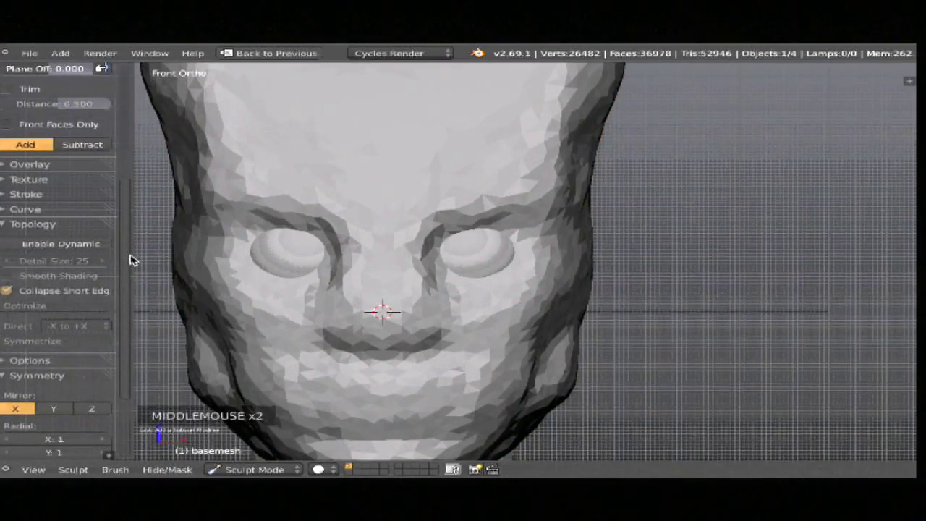
left_click(61, 247)
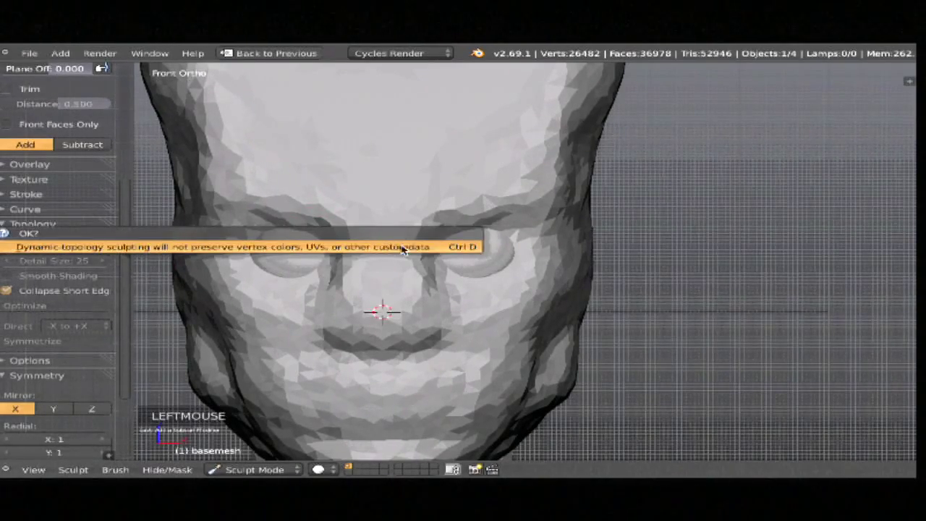
left_click(403, 248)
Step: Carve clay away around the eyeballs with a resized brush and subtracting Clay Strips strokes
middle_click_drag(403, 248, 512, 258, "ctrl")
key("f")
left_click(488, 240, "ctrl")
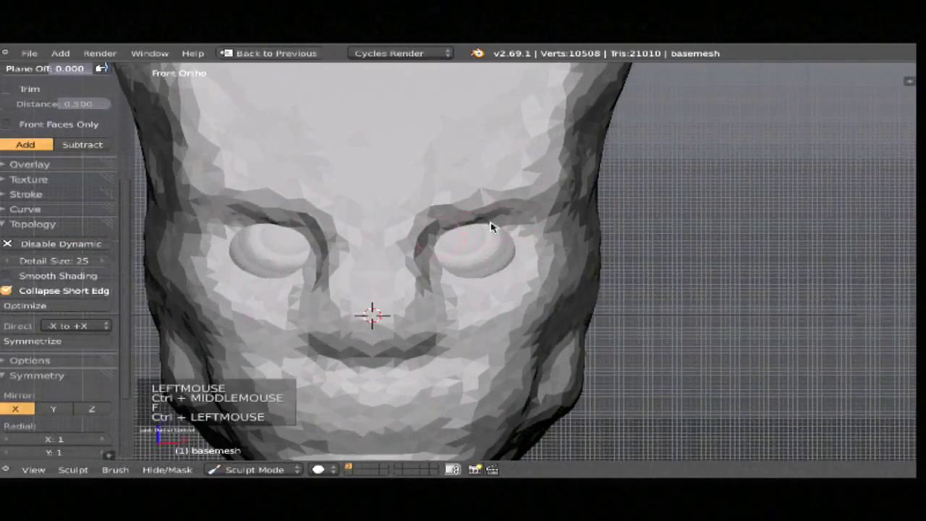
key("shift+f")
key("f")
left_click(456, 232, "ctrl")
mouse_move(455, 232)
left_mouse_down("ctrl")
mouse_move(413, 252)
mouse_move(434, 256)
mouse_move(449, 275)
mouse_move(532, 256)
mouse_move(488, 221)
mouse_move(471, 269)
left_mouse_up("ctrl")
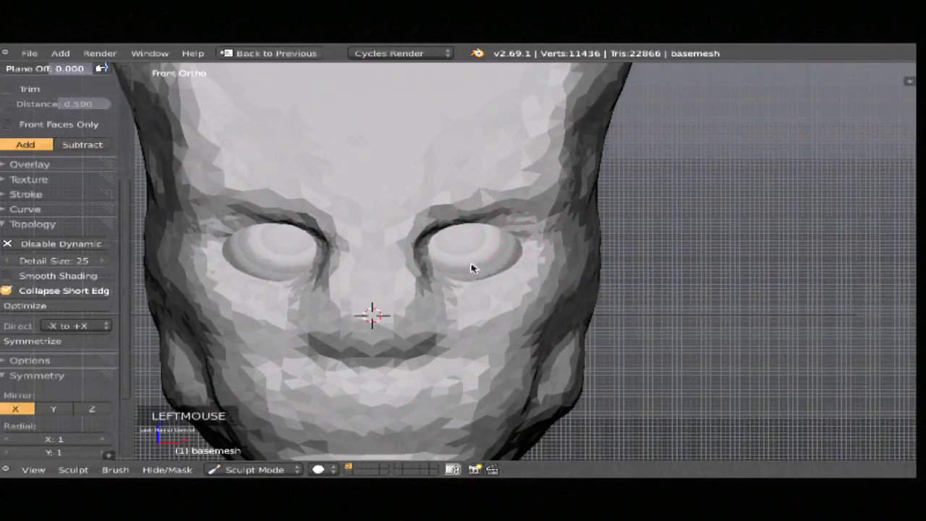
Step: Check the reference image and shape the area around the eyes with Clay Strips strokes
key("shift+space")
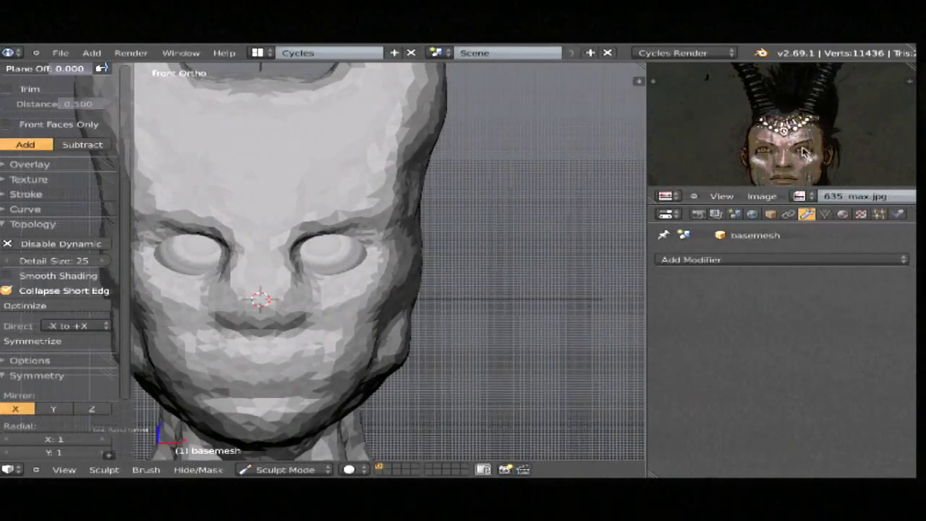
key("shift+space")
middle_click_drag(384, 255, 458, 271, "ctrl")
left_click(445, 275)
mouse_move(445, 275)
left_mouse_down()
mouse_move(519, 257)
mouse_move(491, 276)
mouse_move(442, 270)
mouse_move(485, 271)
mouse_move(539, 249)
mouse_move(478, 211)
mouse_move(424, 257)
mouse_move(455, 227)
mouse_move(527, 227)
mouse_move(687, 265)
left_mouse_up()
mouse_move(687, 264)
middle_mouse_down("ctrl")
mouse_move(465, 341)
mouse_move(672, 317)
mouse_move(616, 316)
middle_mouse_up("ctrl")
Step: Build up clay around the eye with a Clay Strips stroke from a three-quarter perspective view
key("KP_5")
middle_click_drag(667, 304, 630, 309, "ctrl")
middle_click_drag(629, 310, 554, 311)
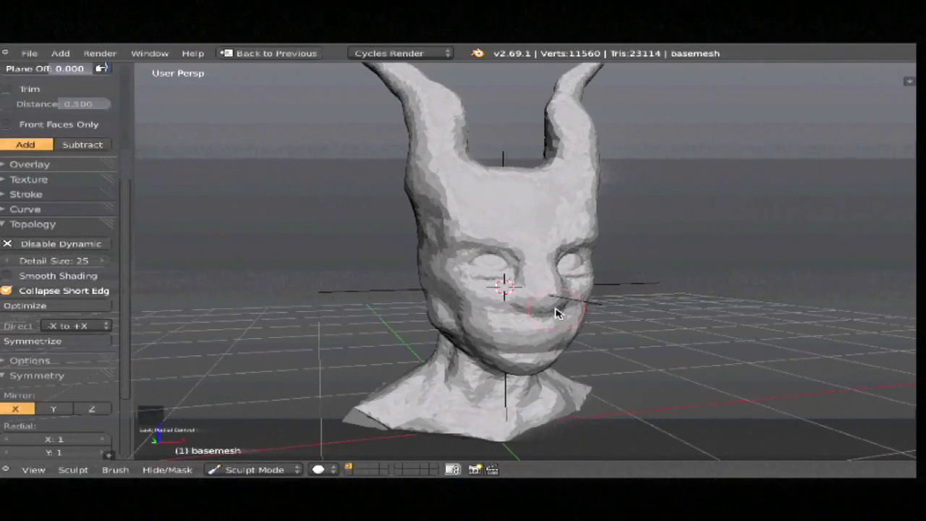
mouse_move(531, 316)
middle_mouse_down("ctrl")
mouse_move(634, 304)
mouse_move(601, 289)
mouse_move(586, 253)
middle_mouse_up("ctrl")
middle_click_drag(586, 253, 572, 215)
mouse_move(548, 248)
left_mouse_down()
mouse_move(574, 231)
mouse_move(557, 227)
mouse_move(635, 241)
left_mouse_up()
middle_click_drag(635, 242, 614, 240, "ctrl")
middle_click_drag(614, 240, 591, 239)
Step: Form the upper and lower eyelids with adding and subtracting Clay Strips strokes, resizing the brush between them
key("f")
left_click(617, 234)
left_click_drag(568, 229, 625, 226)
mouse_move(569, 271)
left_mouse_down("ctrl")
mouse_move(585, 268)
mouse_move(576, 288)
mouse_move(553, 273)
mouse_move(553, 300)
mouse_move(563, 285)
mouse_move(557, 275)
mouse_move(568, 285)
mouse_move(577, 279)
left_mouse_up("ctrl")
key("f")
left_click(594, 289)
left_click_drag(534, 223, 604, 221)
mouse_move(547, 277)
left_mouse_down()
mouse_move(616, 272)
mouse_move(623, 257)
left_mouse_up()
Step: Refine the eyelids and the area below the eye from the front with smaller Clay Strips strokes
mouse_move(681, 180)
middle_mouse_down("ctrl")
mouse_move(594, 275)
mouse_move(665, 263)
mouse_move(516, 269)
mouse_move(533, 250)
middle_mouse_up("ctrl")
key("KP_1")
key("f")
left_click(483, 247)
key("f")
left_click(491, 231)
mouse_move(490, 231)
left_mouse_down("ctrl")
mouse_move(485, 260)
mouse_move(504, 297)
mouse_move(500, 316)
mouse_move(477, 320)
mouse_move(480, 308)
left_mouse_up("ctrl")
mouse_move(473, 304)
left_mouse_down()
mouse_move(457, 307)
mouse_move(472, 306)
left_mouse_up()
Step: Switch to Object Mode and hide the mirror empty
key("alt+q")
left_click(622, 238)
middle_click_drag(688, 257, 611, 271, "ctrl")
middle_click_drag(612, 272, 554, 316, "ctrl")
right_click(627, 285)
key("h")
key("h")
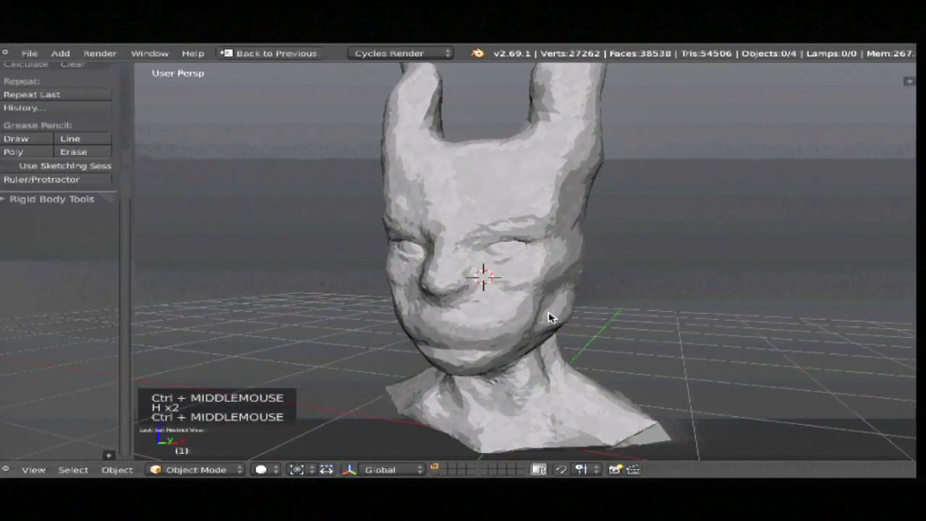
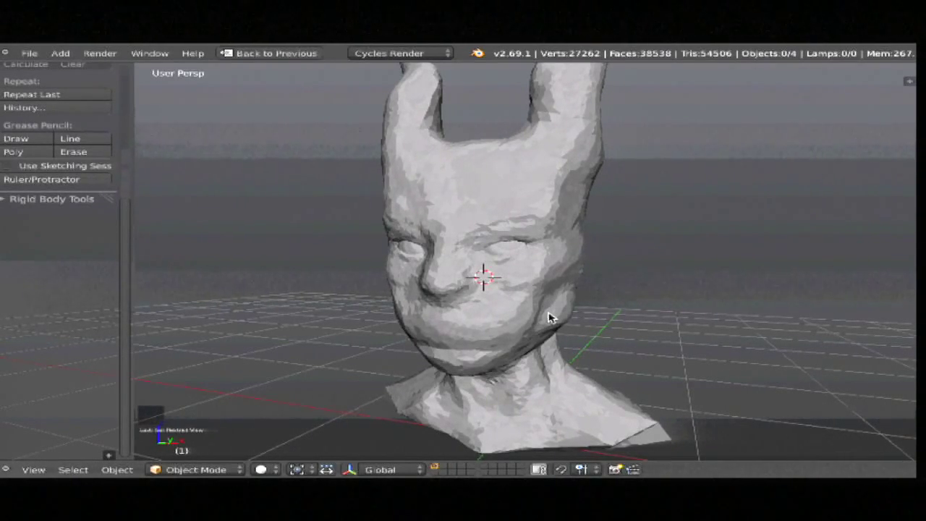
Step: Inspect the head in wireframe and solid shading and select the basemesh
mouse_move(574, 312)
middle_mouse_down("ctrl")
mouse_move(612, 302)
mouse_move(584, 296)
middle_mouse_up("ctrl")
key("z")
key("z")
key("z")
key("z")
key("z")
right_click(565, 302)
key("z")
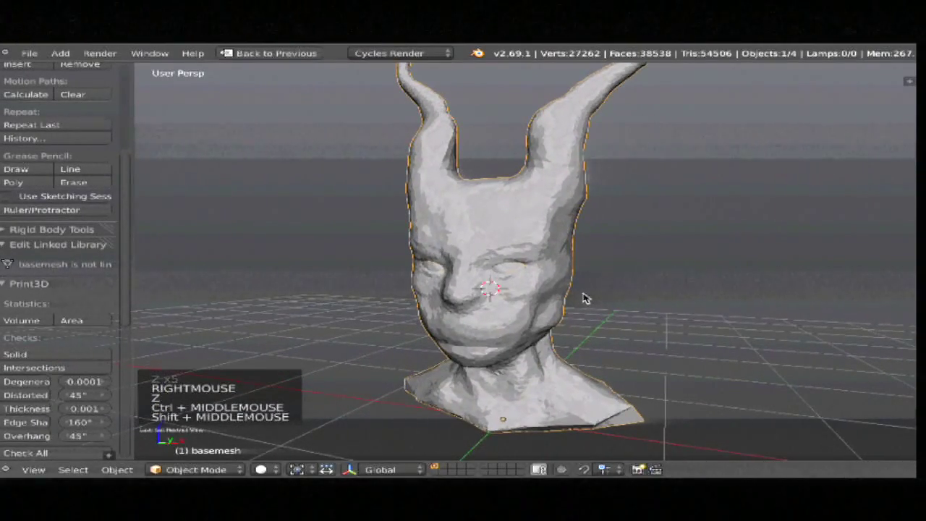
Step: Restore the multi-editor layout and change the reference image editor to the Outliner
key("shift+space")
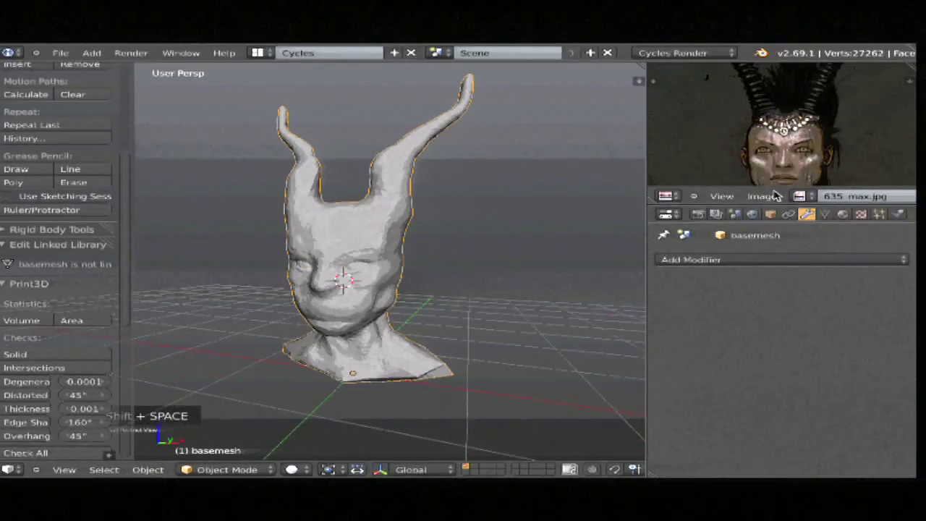
left_click(665, 196)
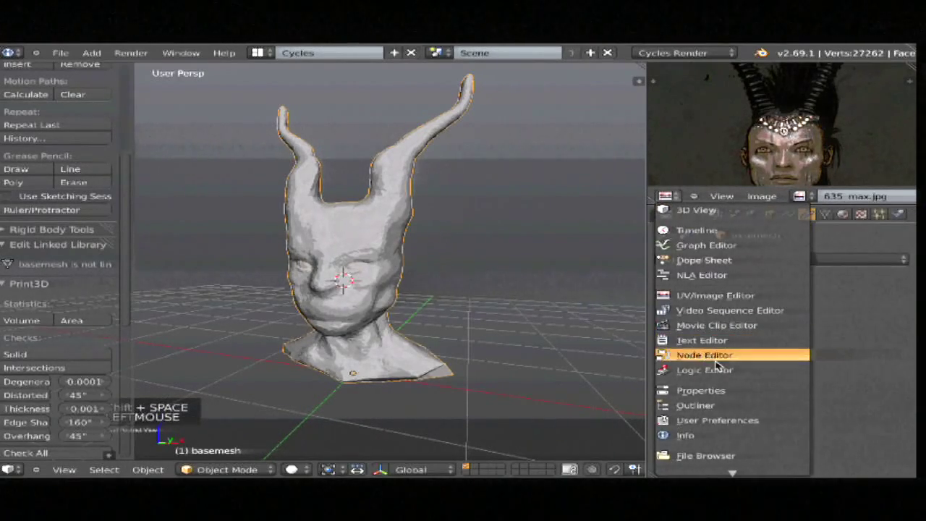
left_click(666, 200)
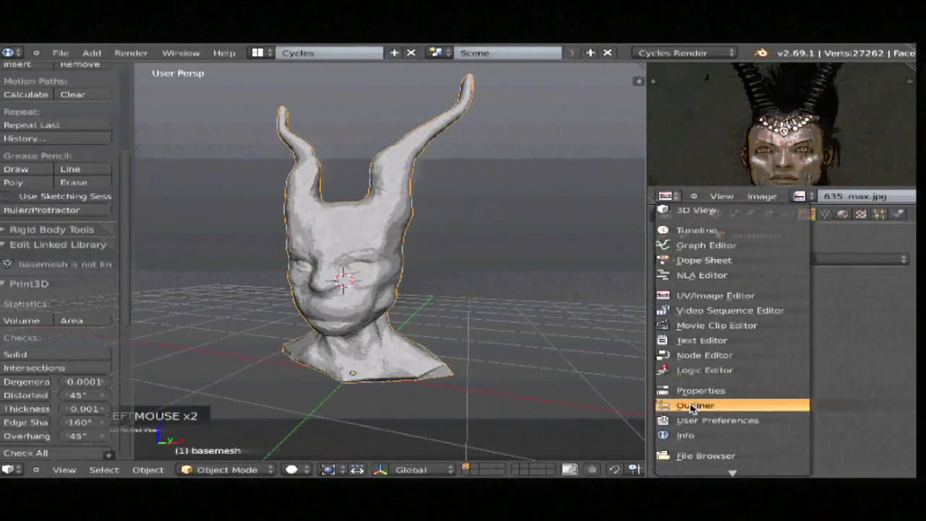
left_click(692, 407)
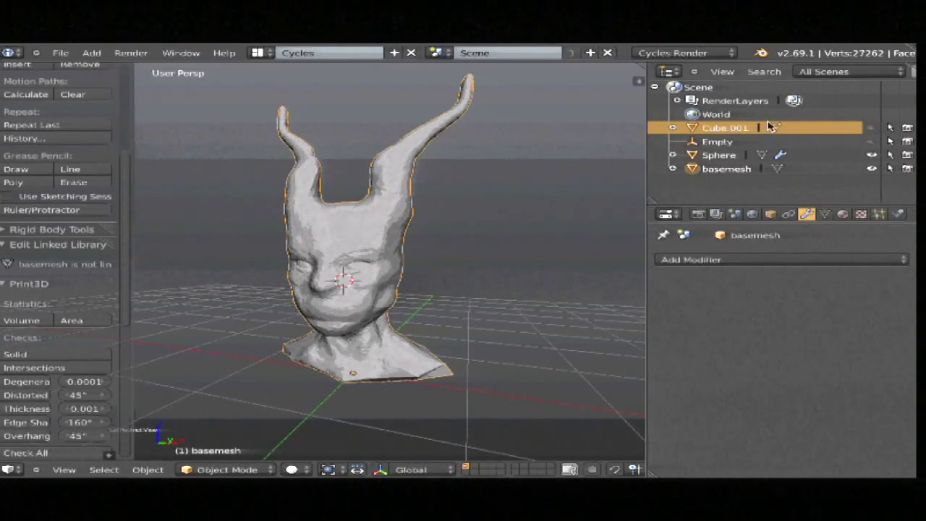
Step: Rename the Cube.001 object as sculpt
left_click(736, 128, "ctrl")
type("scul")
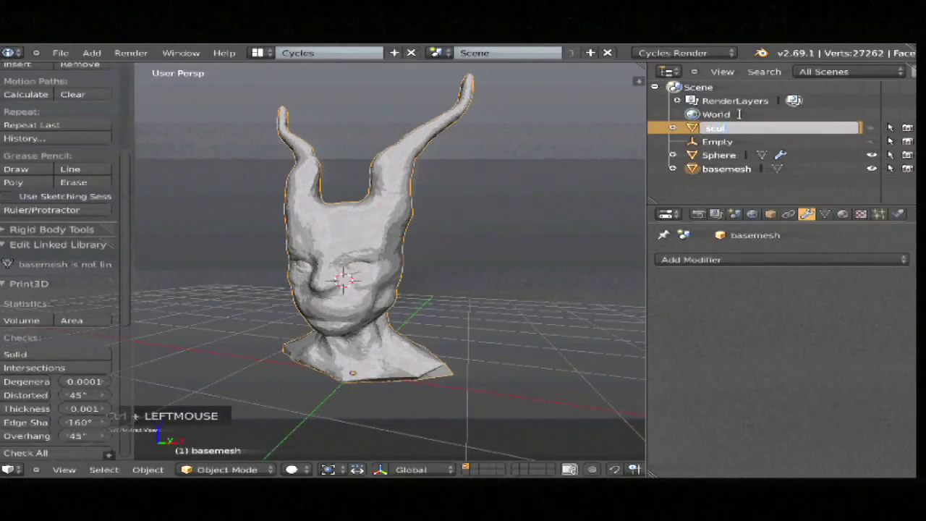
type("pt")
key("Return")
Step: Add a mesh plane to the scene and rename it as retopo
key("shift+a")
mouse_move(413, 223)
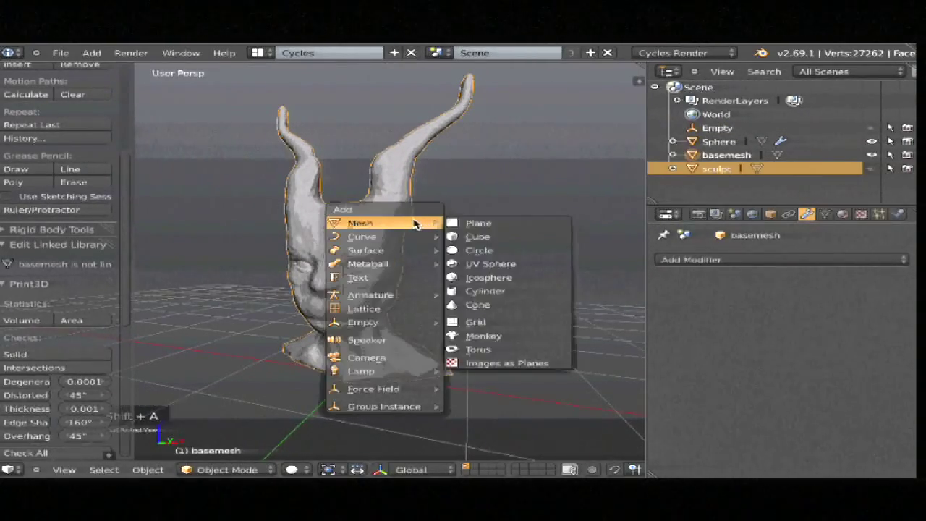
left_click(510, 229)
middle_click_drag(406, 296, 355, 304)
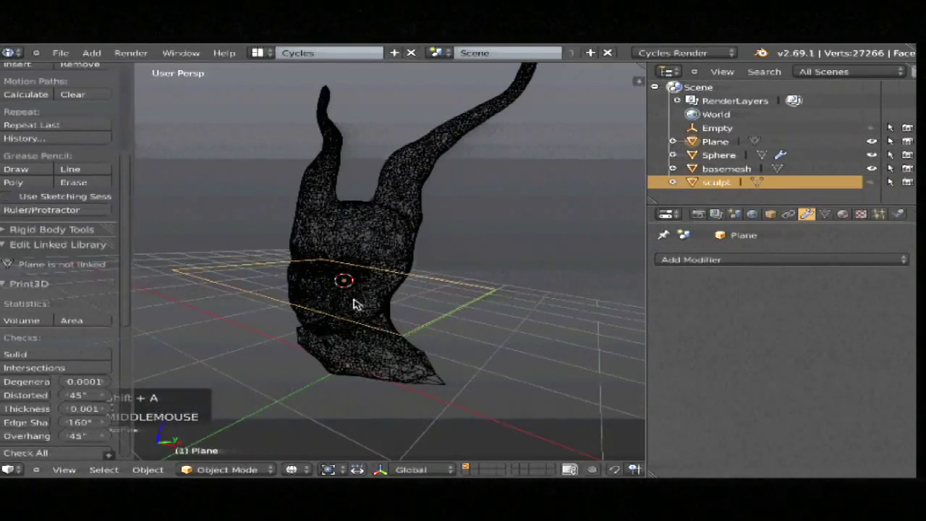
left_click(716, 142, "ctrl")
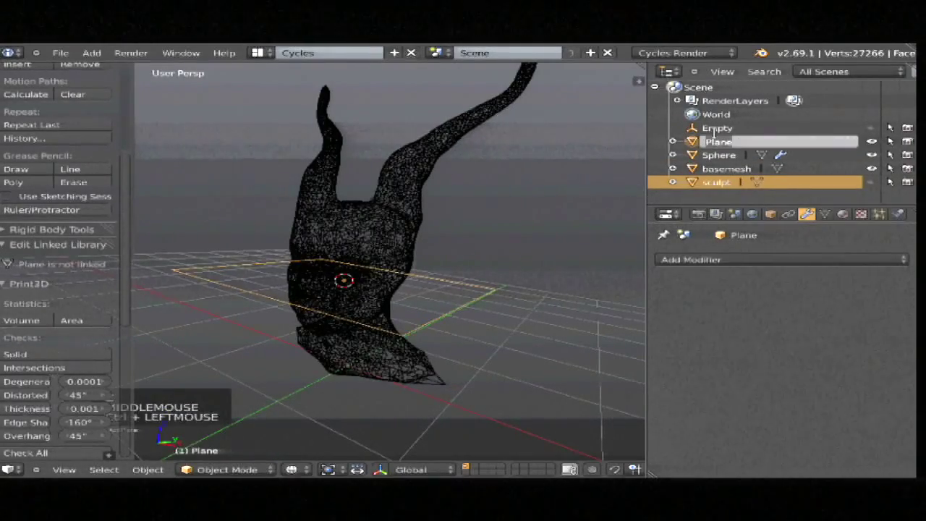
type("retopo")
key("Return")
Step: Delete all vertices of the retopo plane in Edit Mode and switch the viewport to solid shading
key("Tab")
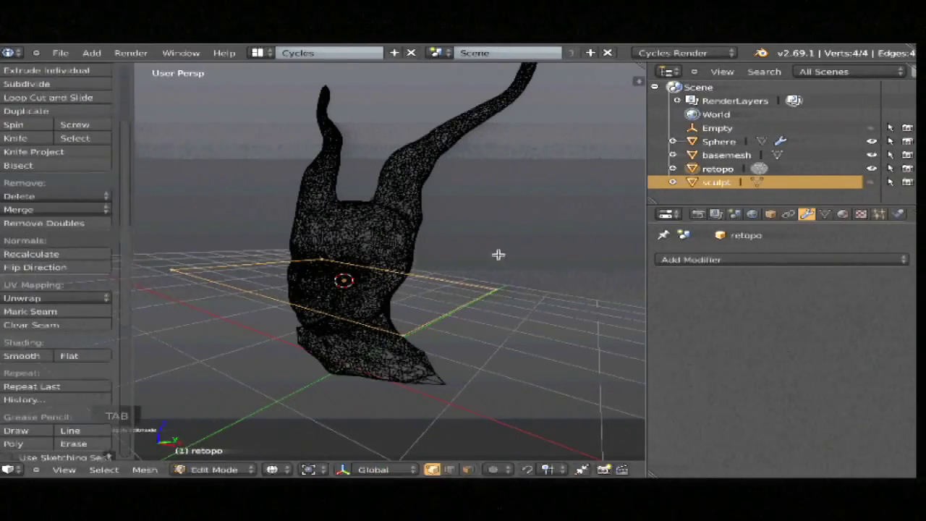
key("x")
left_click(401, 277)
key("z")
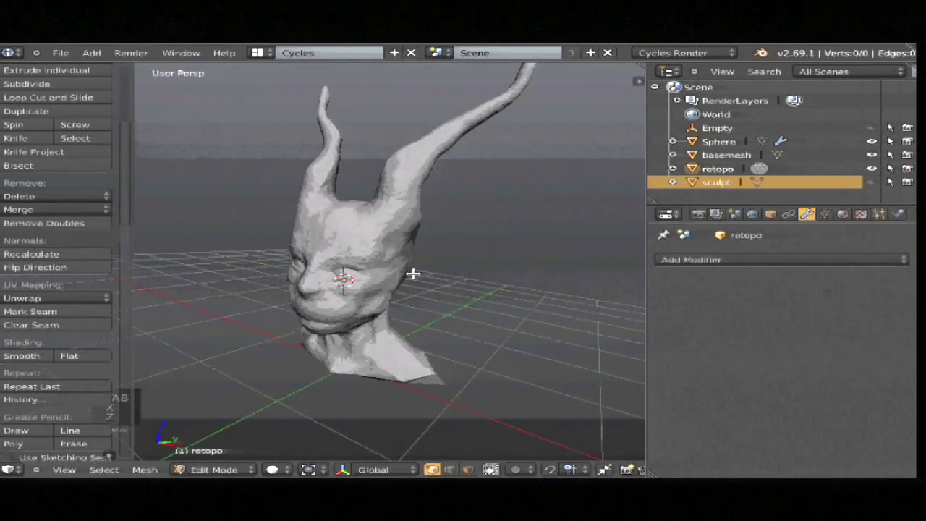
Step: Set the snap element to Face and enable projecting individual elements onto the surface of other objects
middle_click_drag(469, 316, 463, 289, "ctrl")
mouse_move(463, 290)
middle_mouse_down()
mouse_move(459, 265)
mouse_move(497, 285)
mouse_move(478, 282)
middle_mouse_up()
middle_click(494, 263, "shift")
key("shift+period")
key("shift+period")
middle_click_drag(430, 261, 543, 239, "shift")
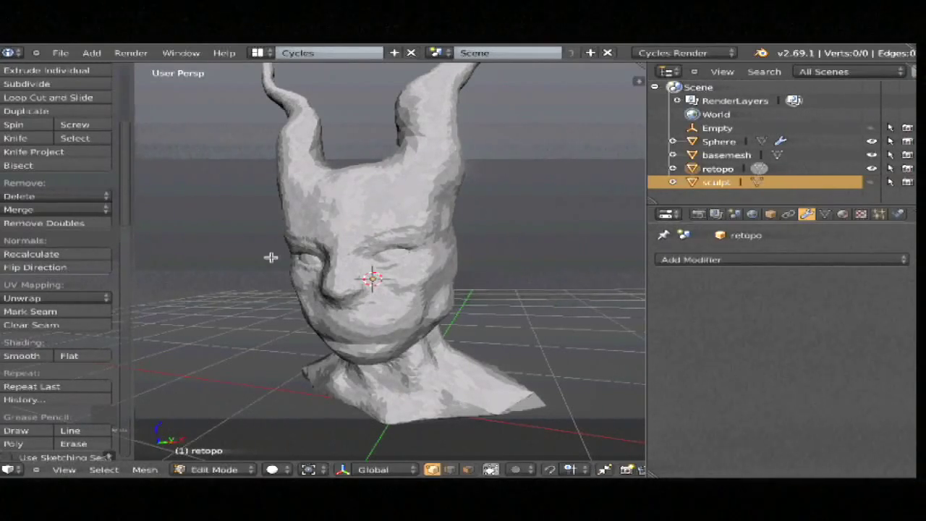
mouse_move(324, 259)
middle_mouse_down("ctrl")
mouse_move(340, 275)
mouse_move(465, 306)
mouse_move(423, 326)
mouse_move(514, 303)
mouse_move(481, 422)
middle_mouse_up("ctrl")
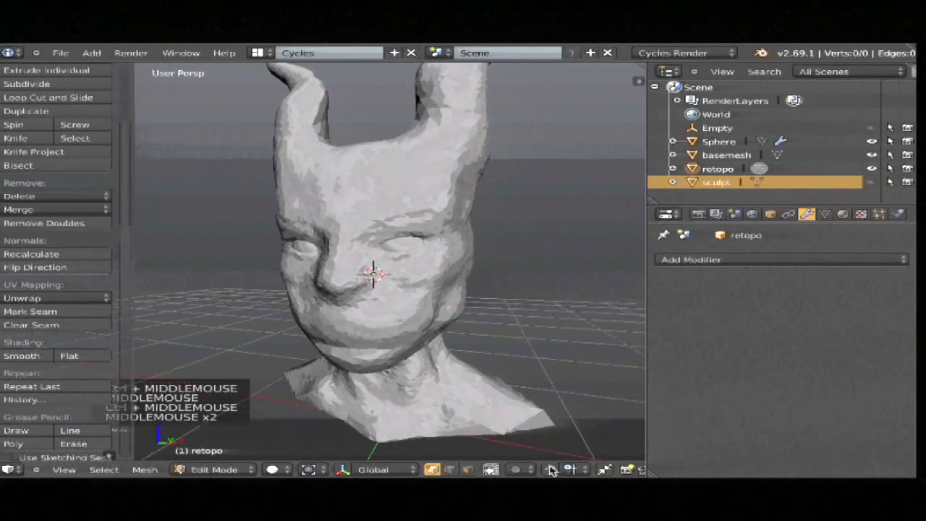
left_click(571, 469)
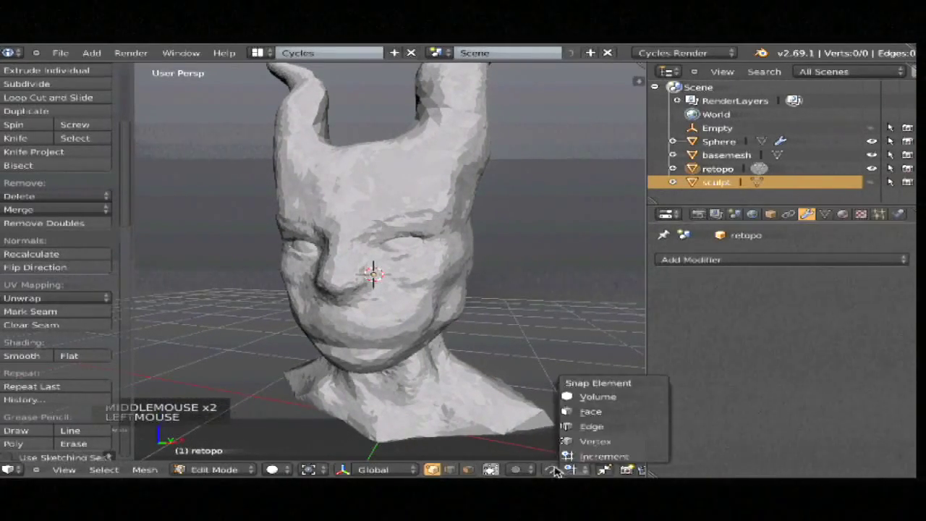
middle_click_drag(564, 470, 502, 472)
left_click(507, 470)
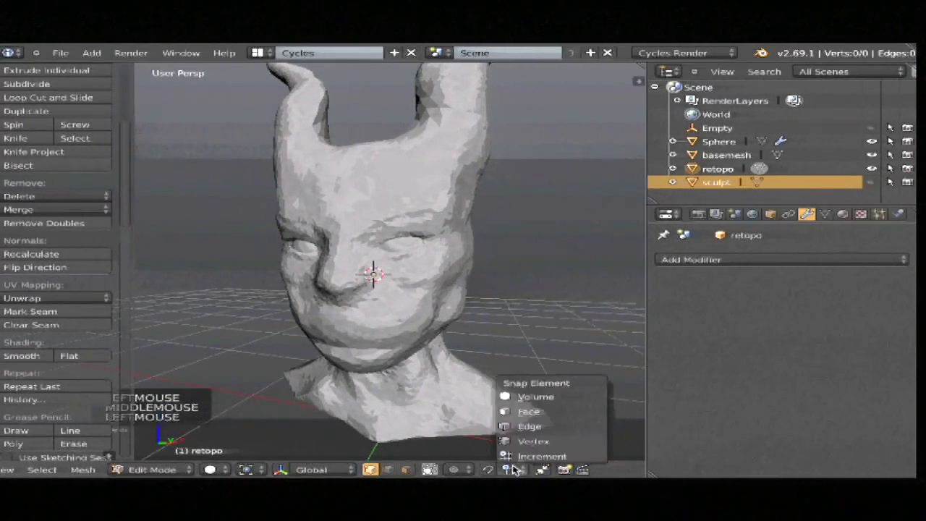
left_click(539, 417)
middle_click_drag(578, 470, 476, 470)
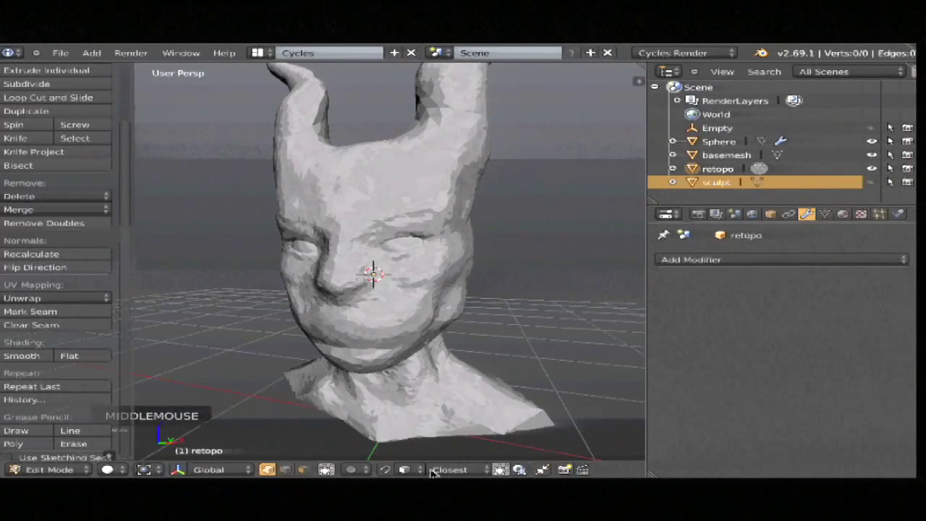
left_click(520, 468)
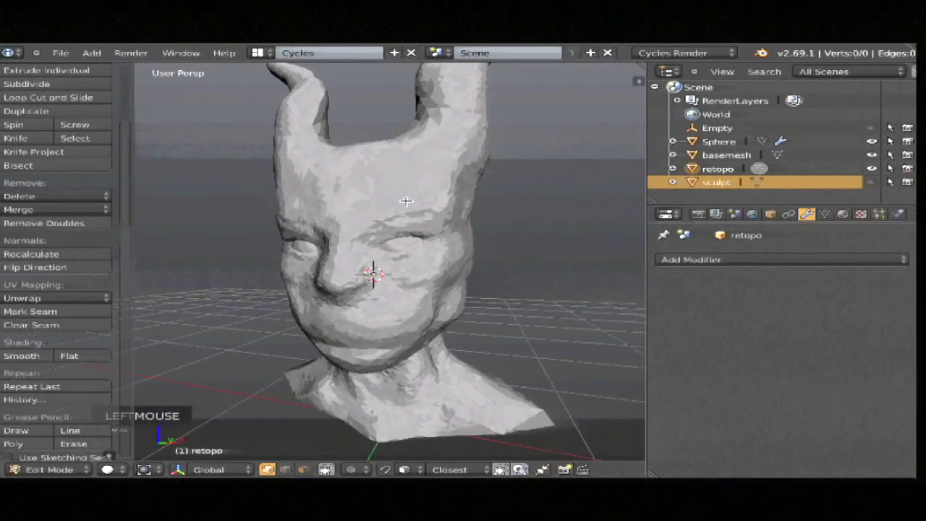
Step: Add a vertex on the face beside the nose and check its position in wireframe shading
middle_click_drag(456, 309, 592, 256, "ctrl")
middle_click_drag(436, 279, 503, 240, "ctrl")
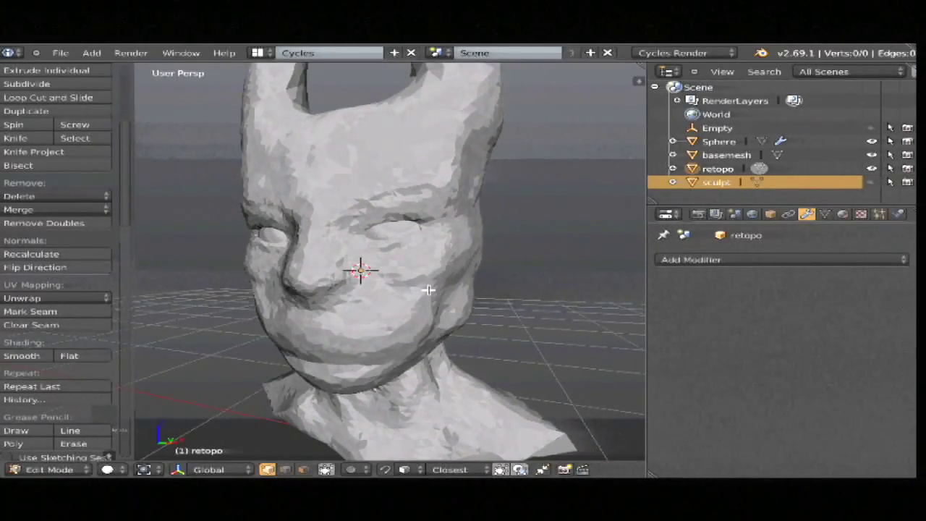
left_click(383, 266, "ctrl")
key("z")
mouse_move(382, 304)
middle_mouse_down()
mouse_move(388, 321)
mouse_move(329, 345)
mouse_move(304, 381)
mouse_move(425, 282)
mouse_move(414, 270)
middle_mouse_up()
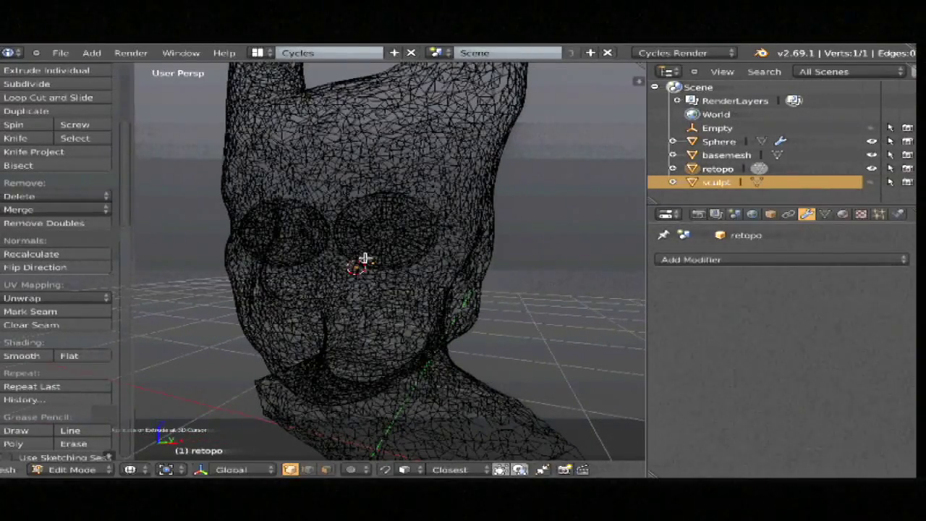
key("z")
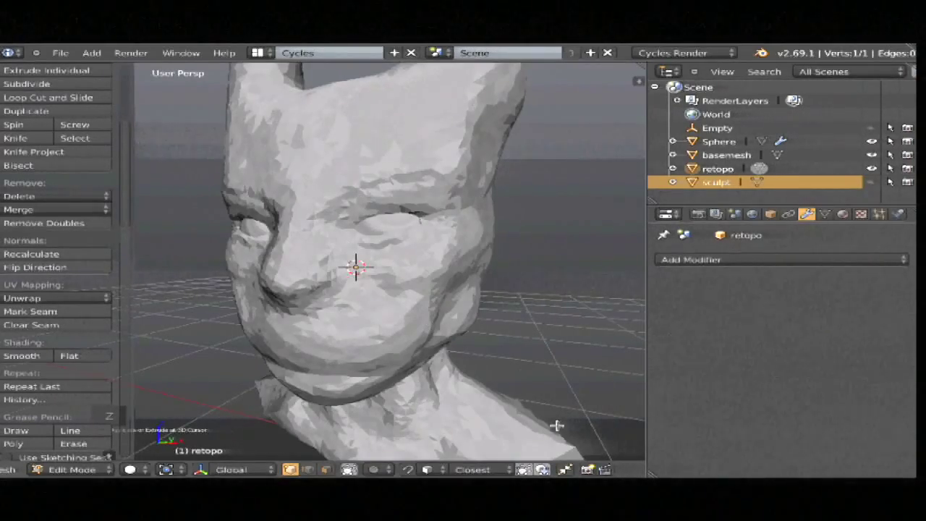
Step: Enable snapping, delete the unsnapped vertex and add a new one on the sculpt's surface beside the nose
left_click(407, 469)
key("x")
left_click(369, 231)
left_click(355, 266, "ctrl")
left_click(408, 294)
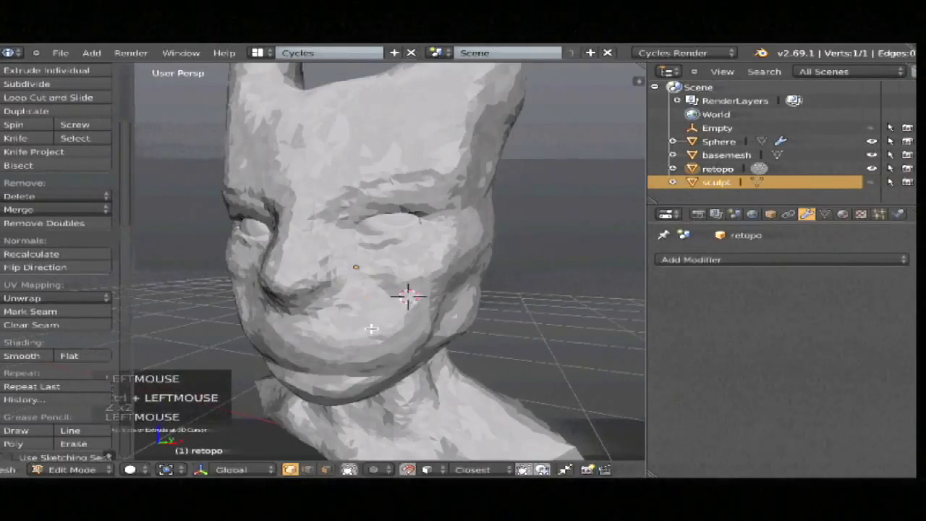
Step: Circle the vertex on the nose with a grease pencil stroke and erase the stroke
mouse_move(405, 317)
middle_mouse_down()
mouse_move(368, 345)
mouse_move(398, 322)
middle_mouse_up()
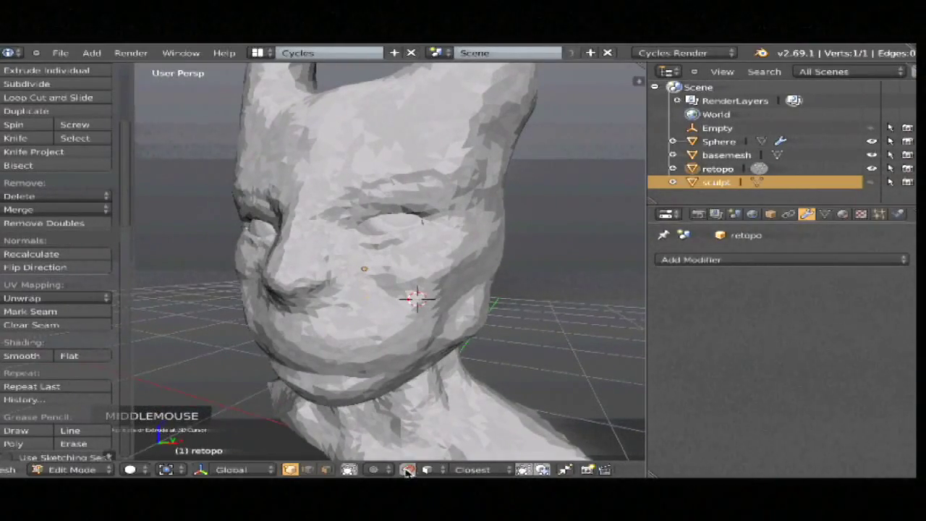
mouse_move(389, 313)
middle_mouse_down()
mouse_move(383, 295)
mouse_move(392, 298)
mouse_move(389, 313)
middle_mouse_up()
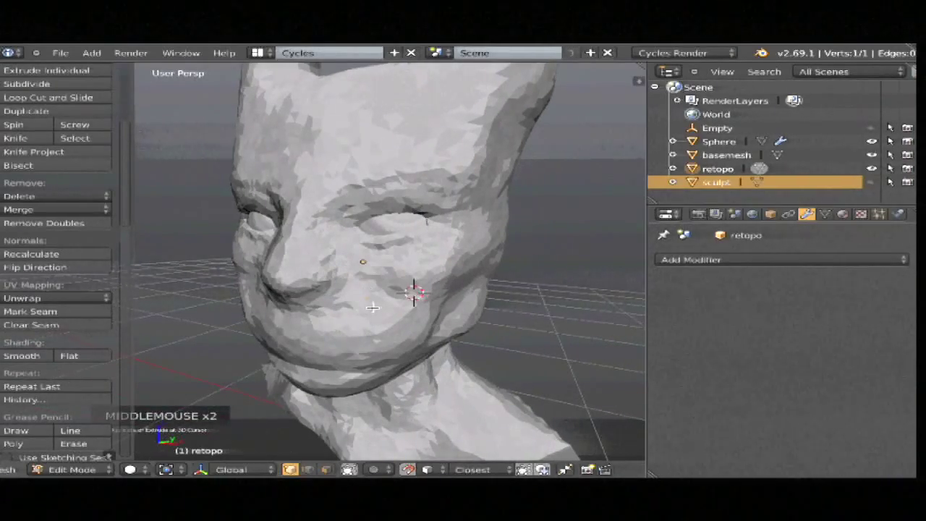
mouse_move(317, 292)
middle_mouse_down()
mouse_move(277, 330)
mouse_move(358, 321)
middle_mouse_up()
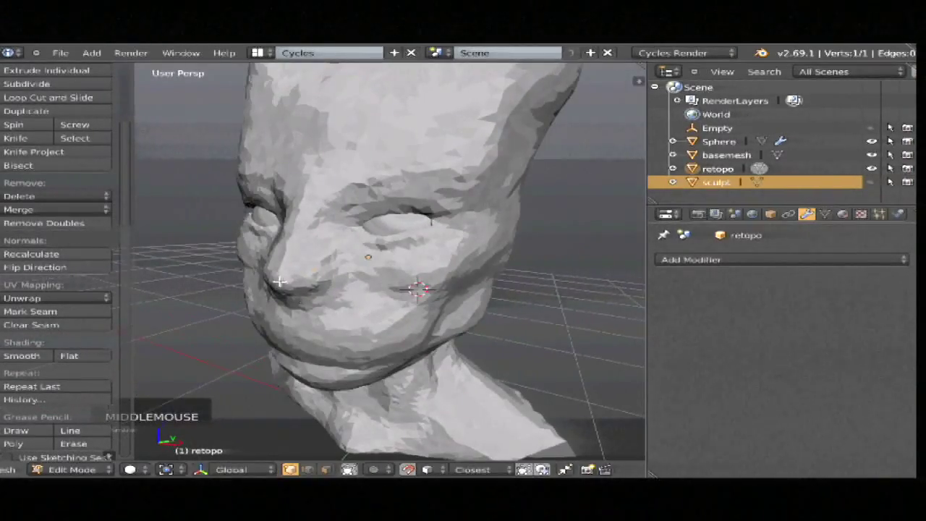
left_click_drag(311, 262, 312, 266)
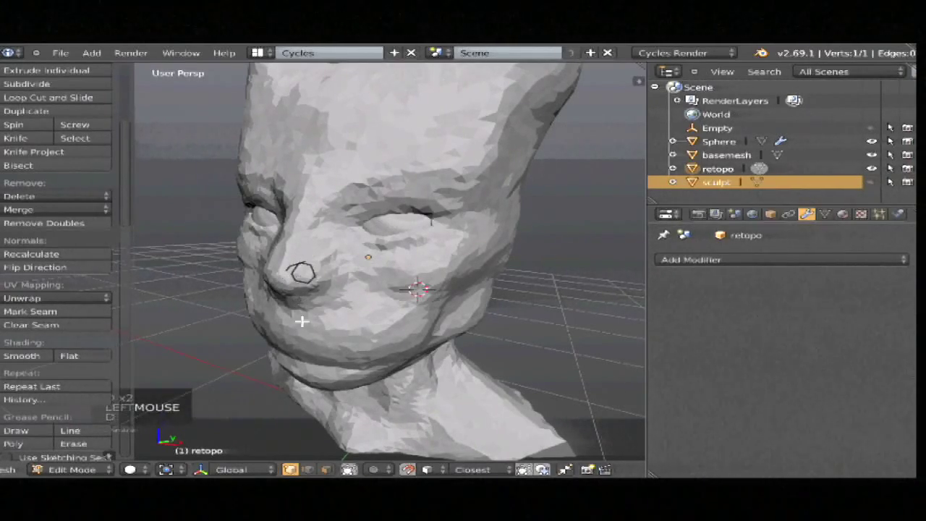
mouse_move(303, 271)
right_mouse_down()
mouse_move(277, 279)
mouse_move(284, 275)
right_mouse_up()
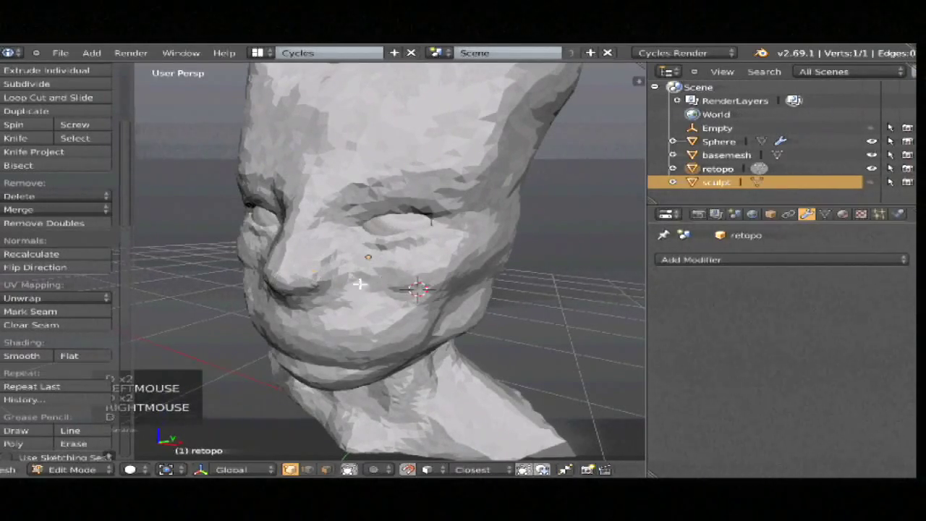
Step: Examine the 3D View theme settings, including the vertex size, in the user preferences and close them
middle_click_drag(378, 282, 379, 280, "ctrl")
key("ctrl+alt+u")
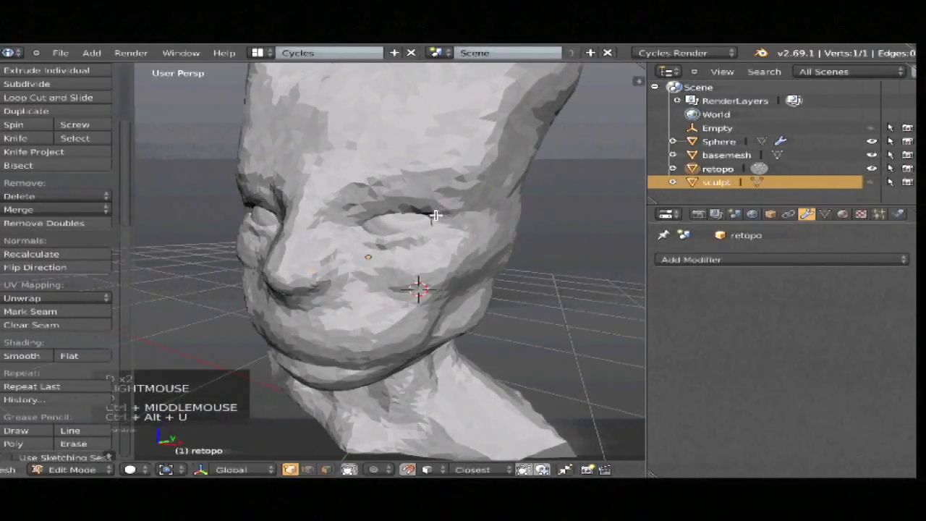
key("ctrl+alt+u")
left_click(523, 85)
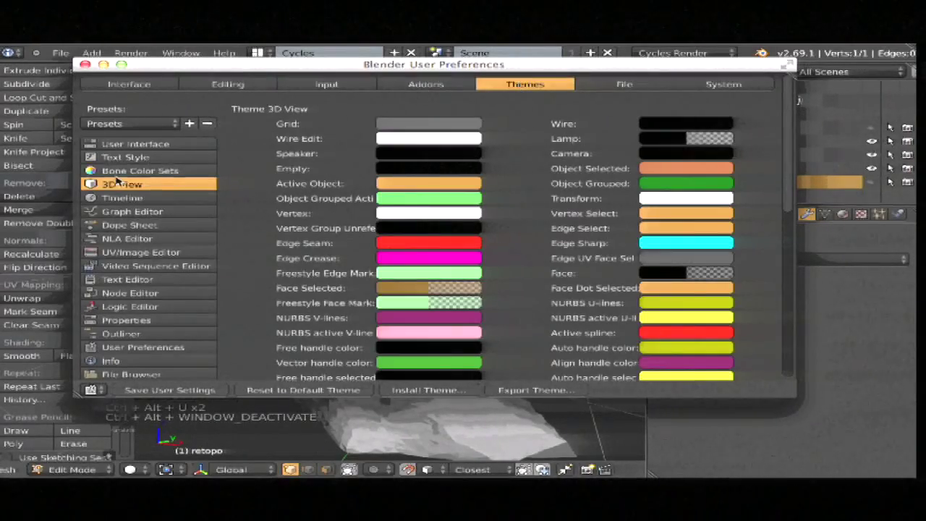
scroll(509, 277, "down", 10)
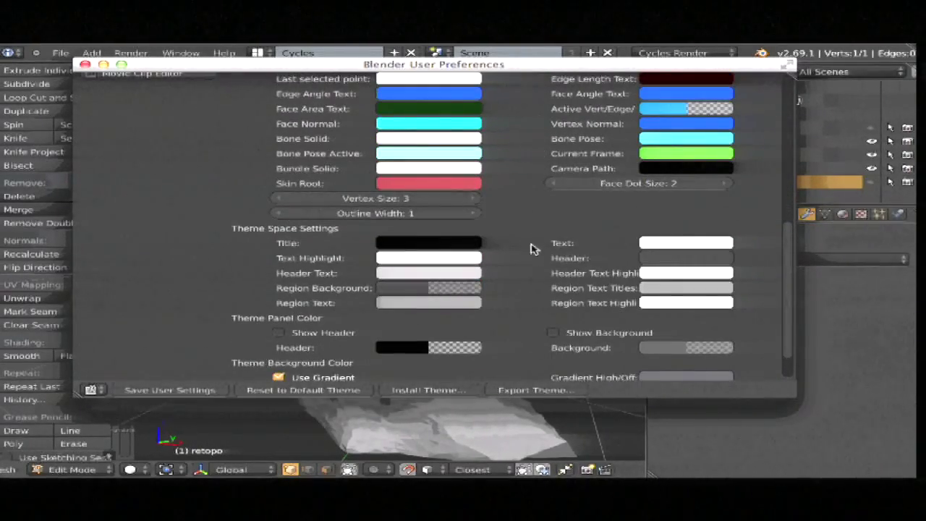
key("super+w")
Step: Add a Mirror modifier on the X axis to the retopo object and enable Clipping
middle_click_drag(515, 282, 471, 296, "ctrl")
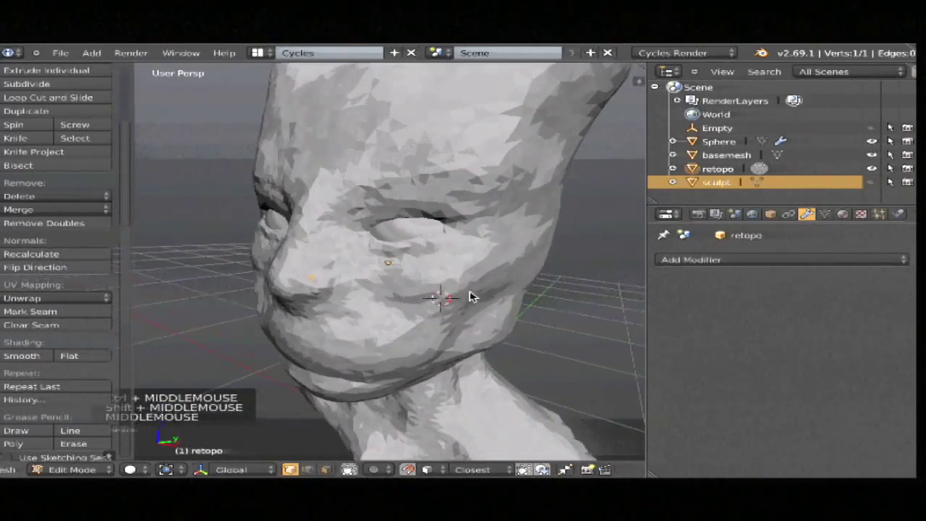
middle_click_drag(347, 285, 434, 304)
left_click(852, 262)
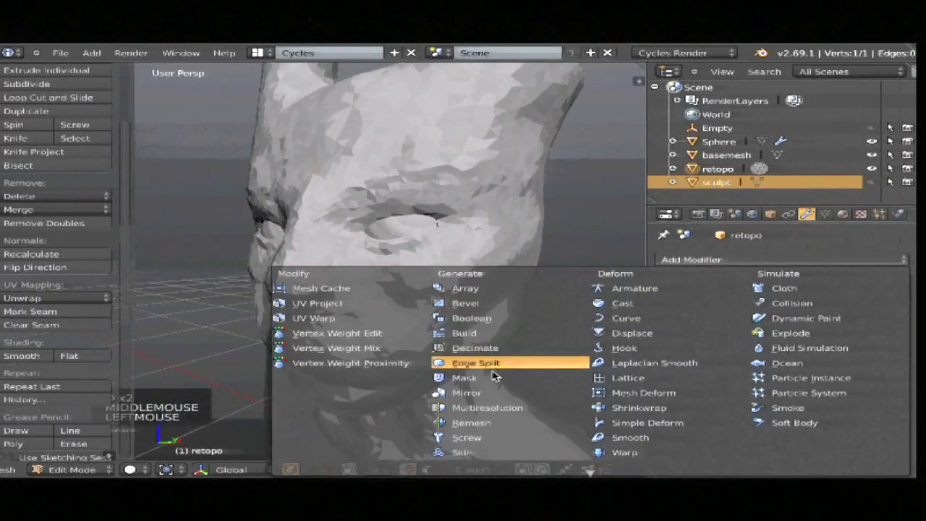
left_click(478, 393)
middle_click_drag(440, 304, 465, 291)
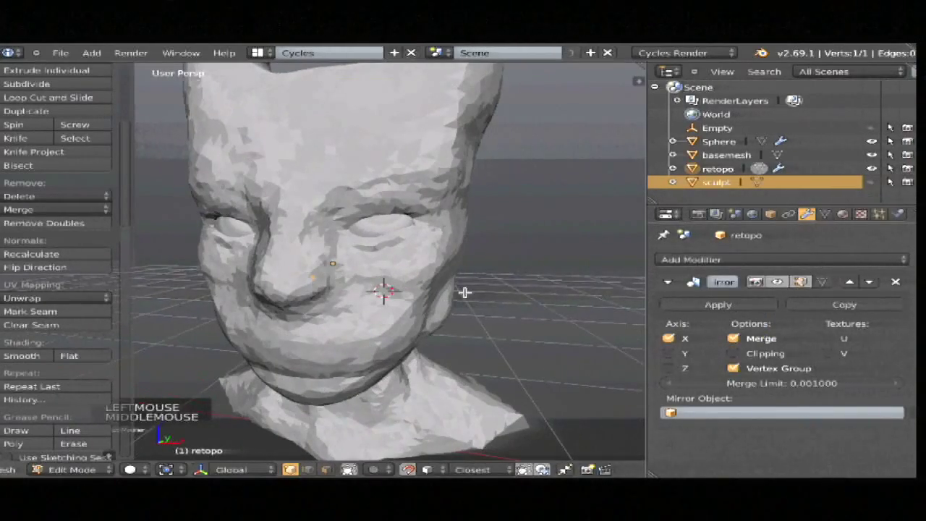
left_click(733, 353)
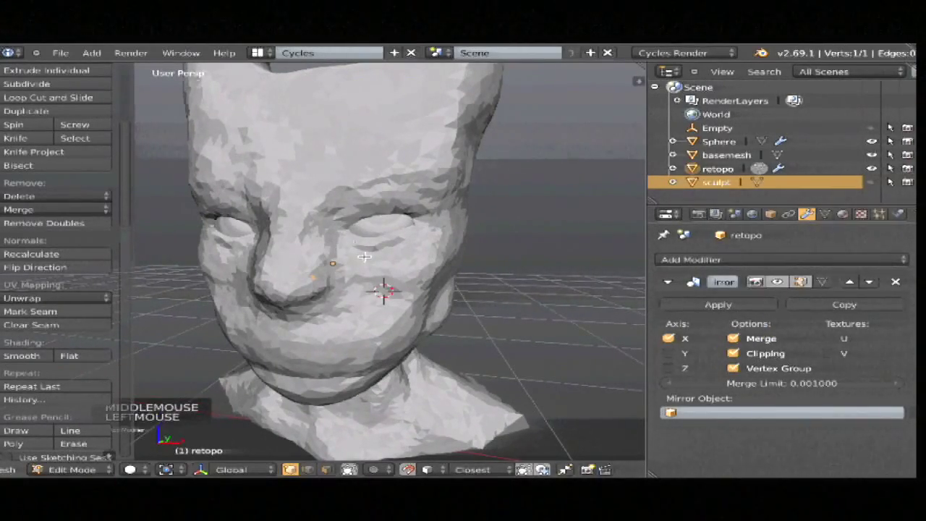
Step: Move the snapped vertex across the sculpt's surface up to the inner corner of the eye
middle_click_drag(364, 258, 387, 275, "shift")
key("g")
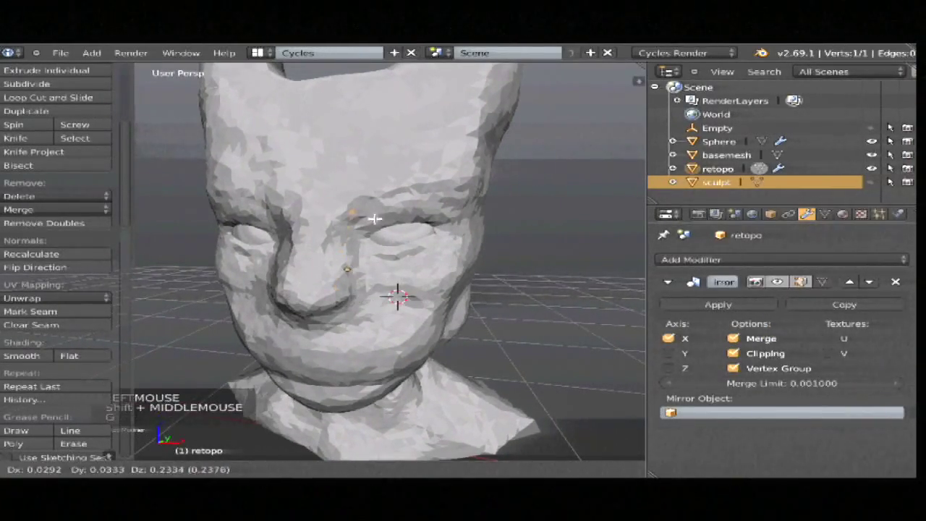
left_click(376, 223)
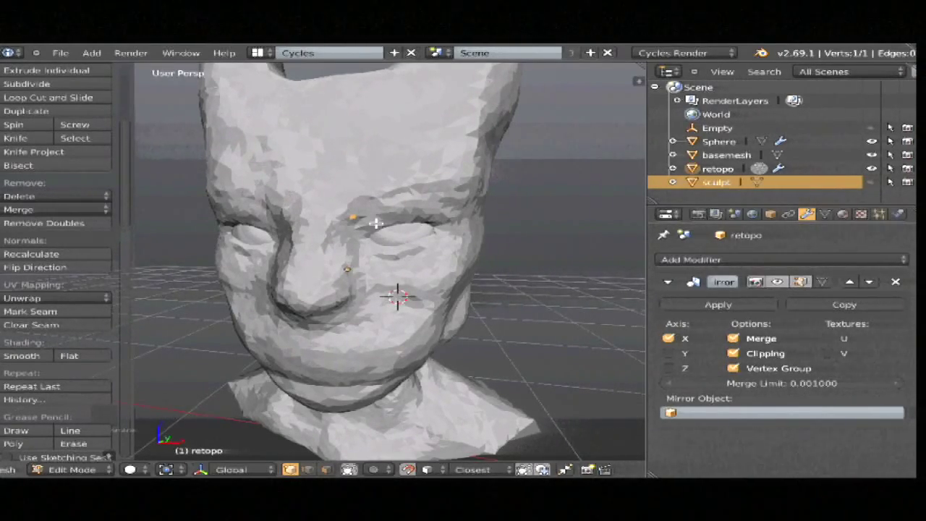
middle_click_drag(415, 244, 369, 261)
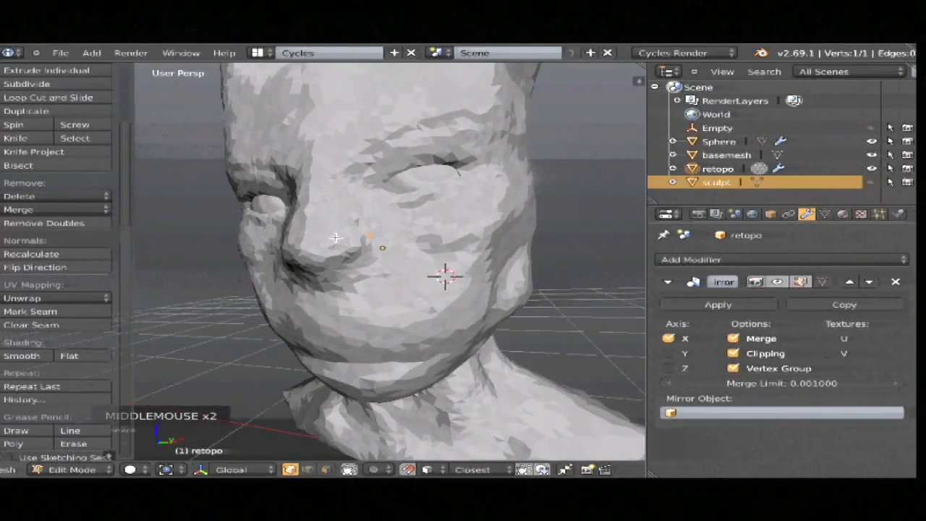
Step: Return to Object Mode and delete the retopo object
key("Tab")
key("x")
left_click(403, 246)
Step: Open the recent file 02_dynamic-topology.blend and isolate the head in a front local view
key("shift+o")
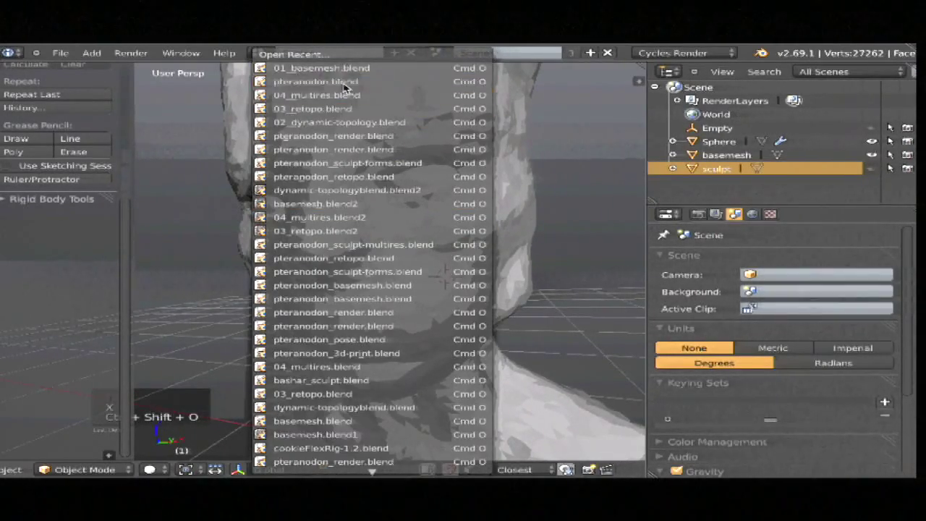
left_click(340, 129)
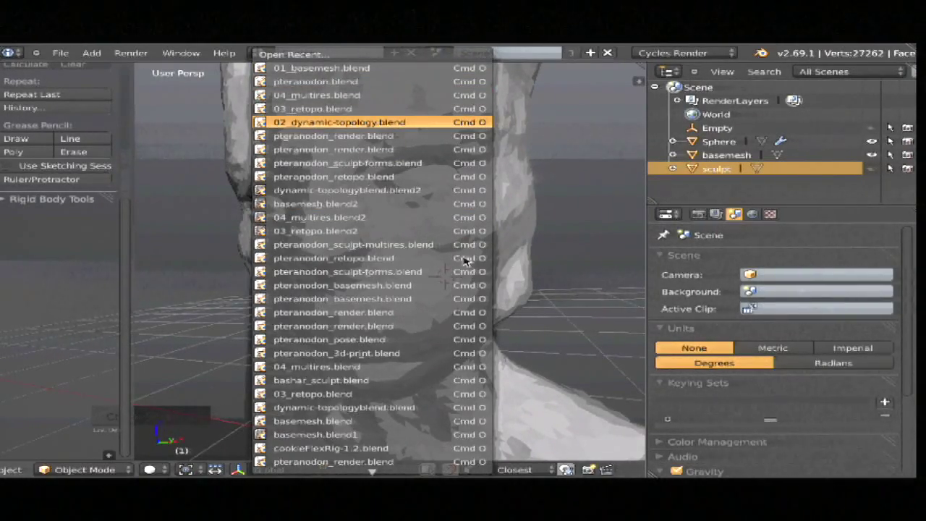
key("KP_1")
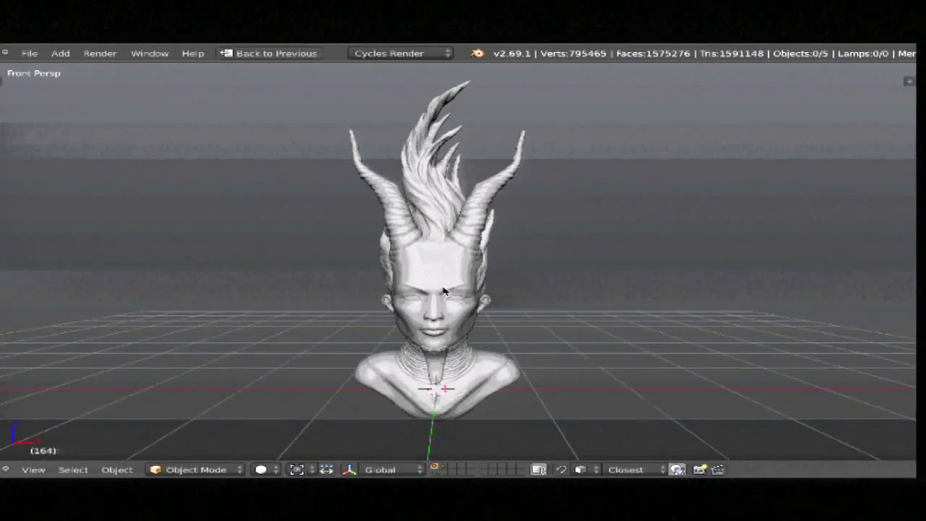
right_click_drag(431, 303, 477, 304)
key("KP_Divide")
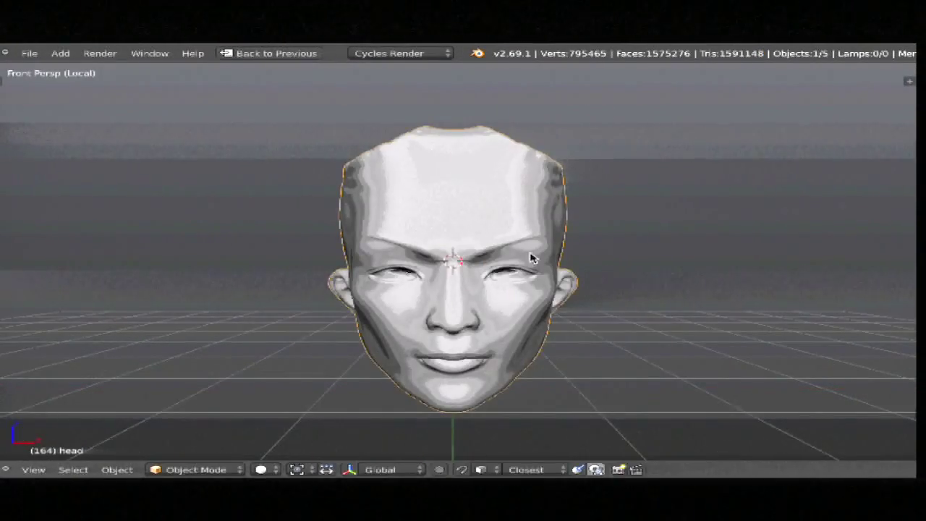
Step: Add a plane in front of the head sculpt and delete all its vertices in Edit Mode
scroll(531, 258, "up", 4)
key("shift+a")
mouse_move(480, 281)
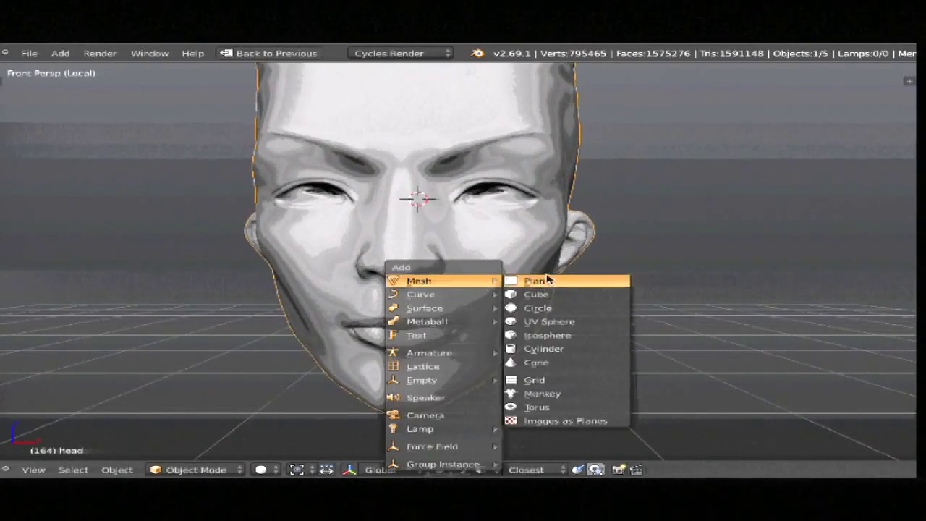
left_click(537, 281)
key("Tab")
key("x")
left_click(491, 272)
Step: Turn on snapping for the empty mesh with Closest as the snap target
left_click(518, 469)
left_click(573, 470)
left_click(579, 457)
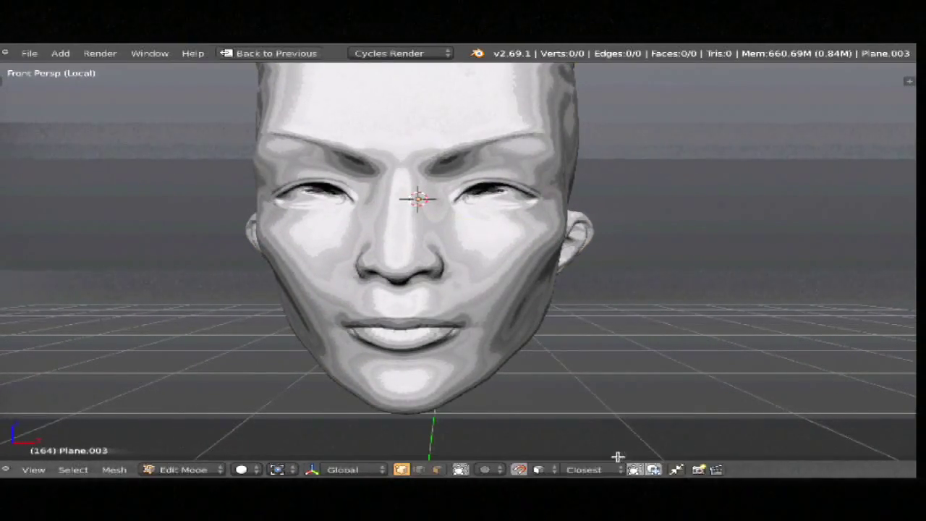
left_click(538, 470)
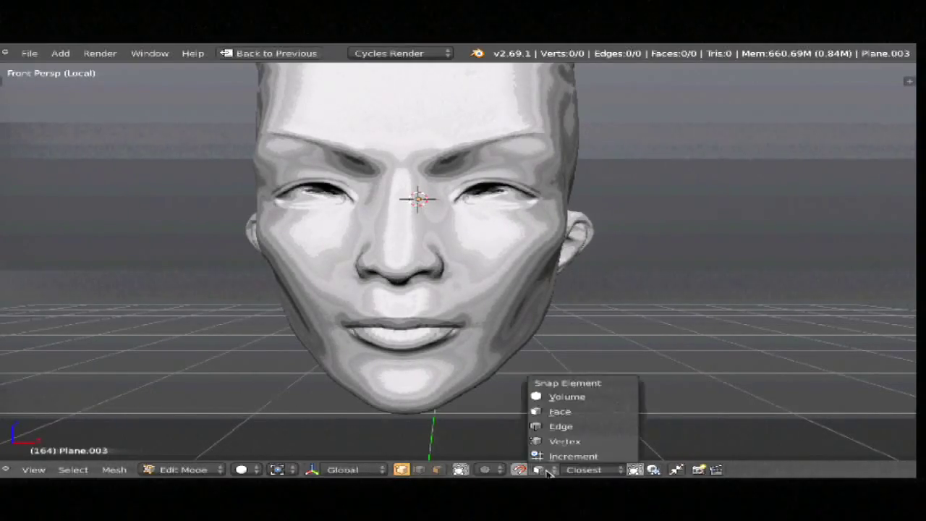
Step: Place a single vertex on the character's cheek beside the nose and move it slightly across the sculpt, in solid shading
mouse_move(468, 244)
middle_mouse_down()
mouse_move(502, 261)
mouse_move(437, 270)
middle_mouse_up()
key("z")
key("Tab")
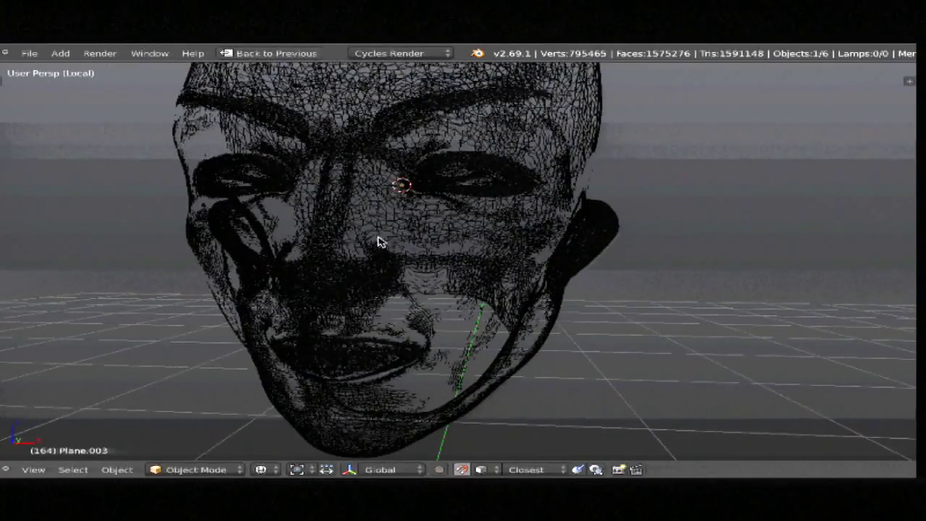
key("z")
key("z")
key("Tab")
right_click(430, 265)
key("g")
left_click(456, 265)
key("z")
key("g")
left_click(438, 266)
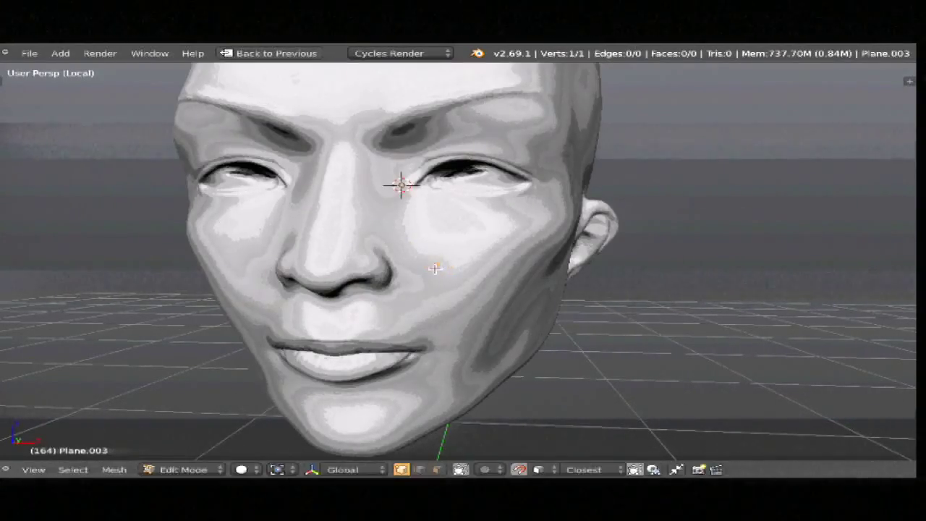
key("o")
middle_click_drag(473, 278, 463, 275)
key("g")
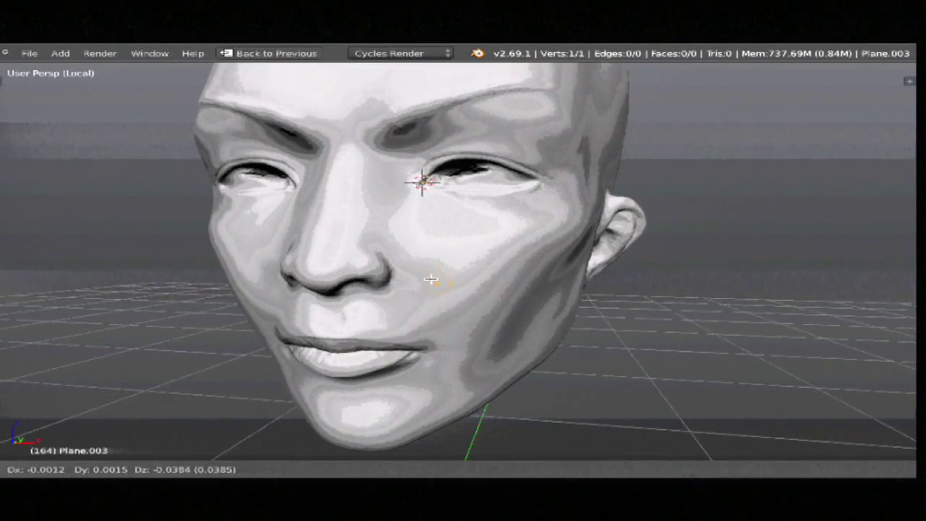
right_click(394, 254)
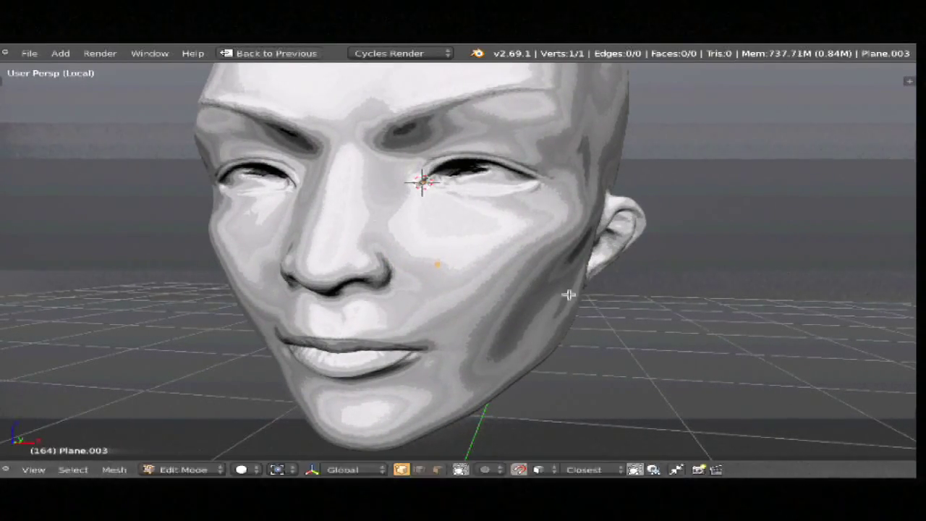
Step: Review the snap element and target options and turn on projecting individual elements onto the surface
left_click(541, 469)
left_click(562, 422)
left_click(612, 470)
left_click(653, 471)
Step: Slide the vertex over the sculpt's surface to the upper edge of the nostril wing
key("g")
left_click(402, 283)
middle_click_drag(435, 277, 413, 274)
key("g")
left_click(371, 236)
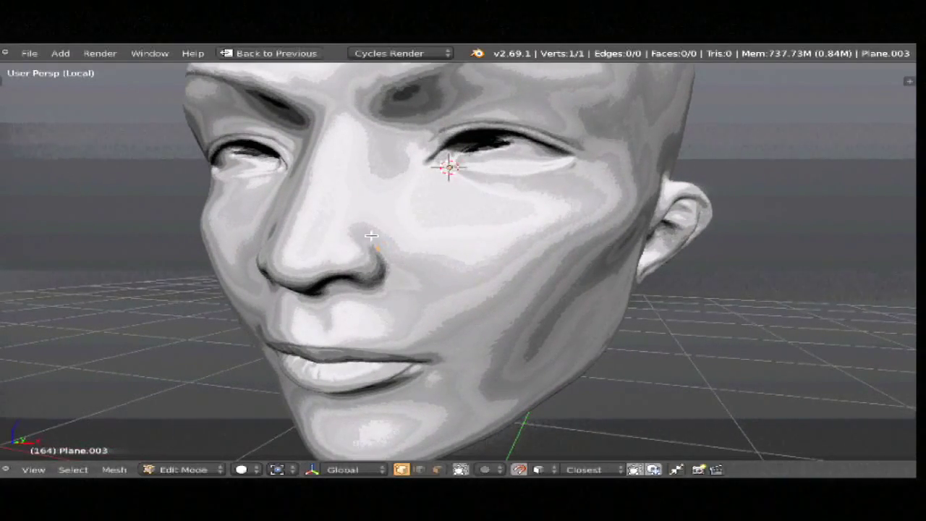
Step: Sketch two Grease Pencil guide lines from the nostril around the mouth to the chin and extrude the vertex into an edge spanning them
mouse_move(357, 230)
left_mouse_down()
mouse_move(447, 341)
mouse_move(410, 402)
left_mouse_up()
mouse_move(370, 215)
left_mouse_down()
mouse_move(481, 283)
mouse_move(437, 402)
left_mouse_up()
key("g")
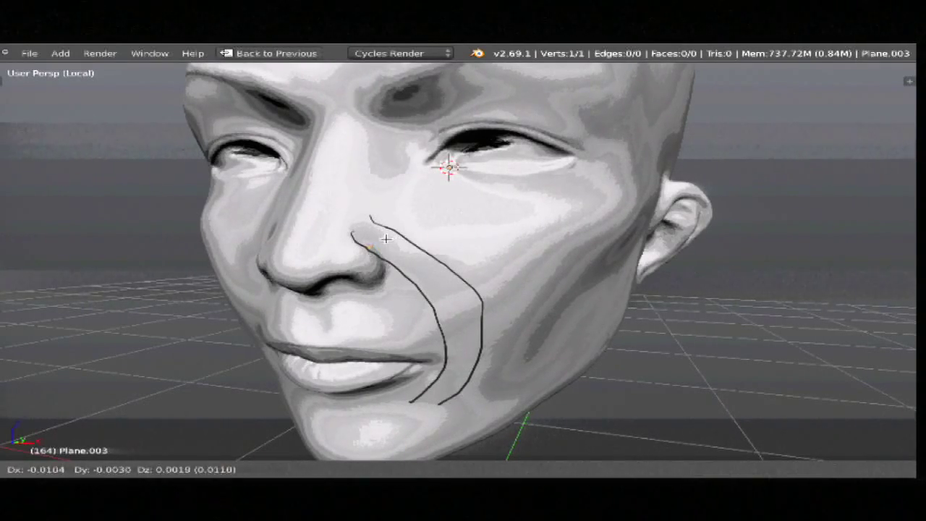
left_click(416, 214)
key("e")
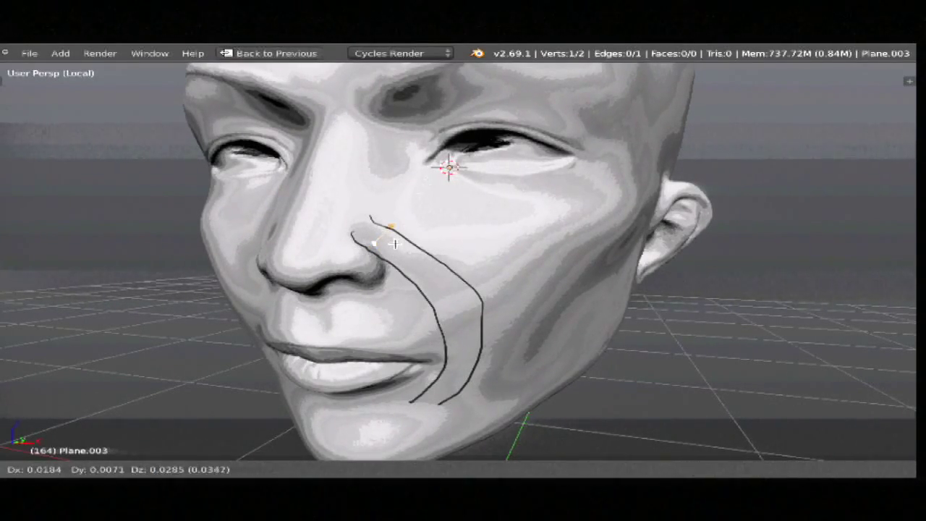
left_click(393, 246)
Step: Collapse the mesh display and analysis settings and start the Screencast Keys display
key("n")
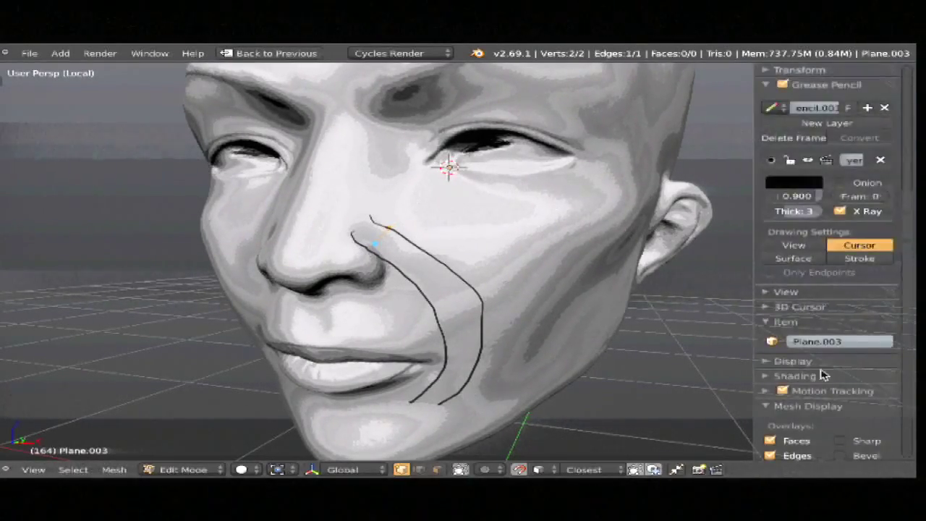
left_click(818, 410)
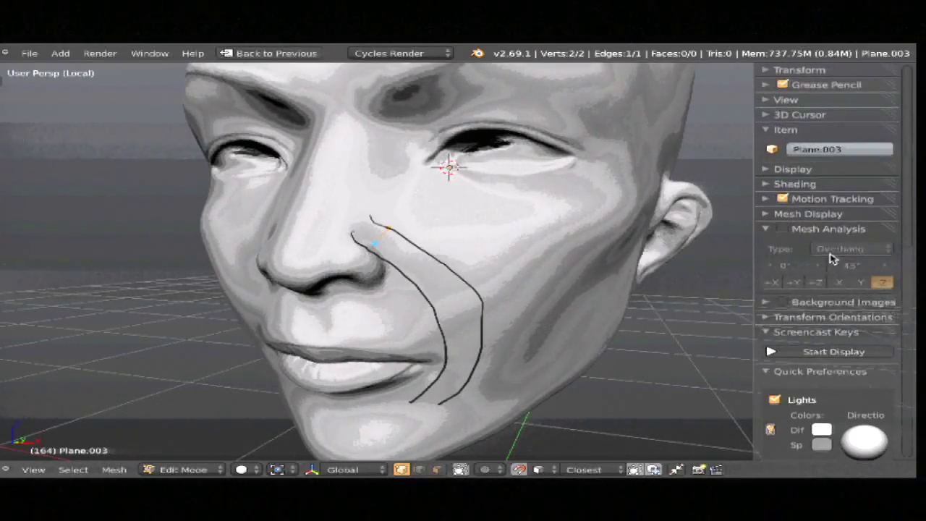
left_click(825, 229)
left_click(791, 294)
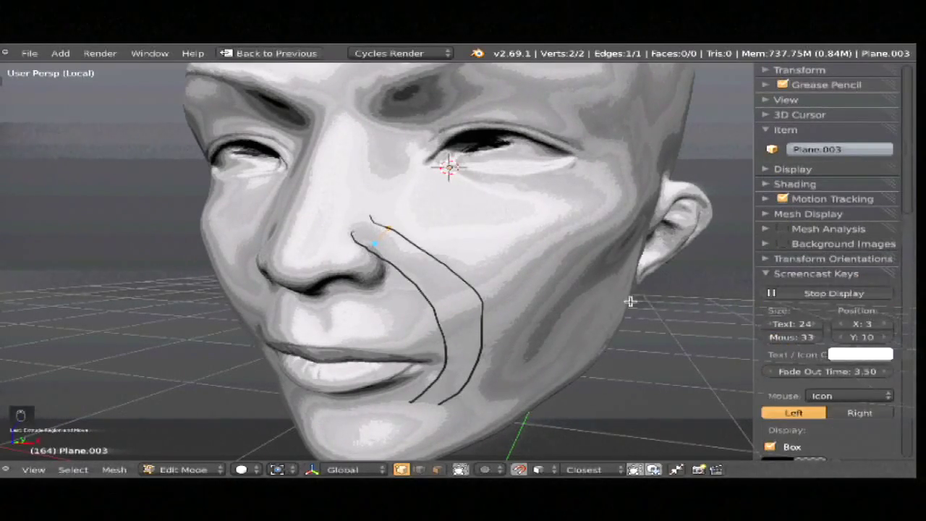
key("n")
key("n")
left_click(793, 324)
key("n")
key("shift+space")
key("shift+space")
Step: Extrude the edge into two faces along the guide lines beside the nose, rotating and scaling the end edge to fit
key("e")
left_click(468, 286)
key("r")
left_click(477, 295)
key("e")
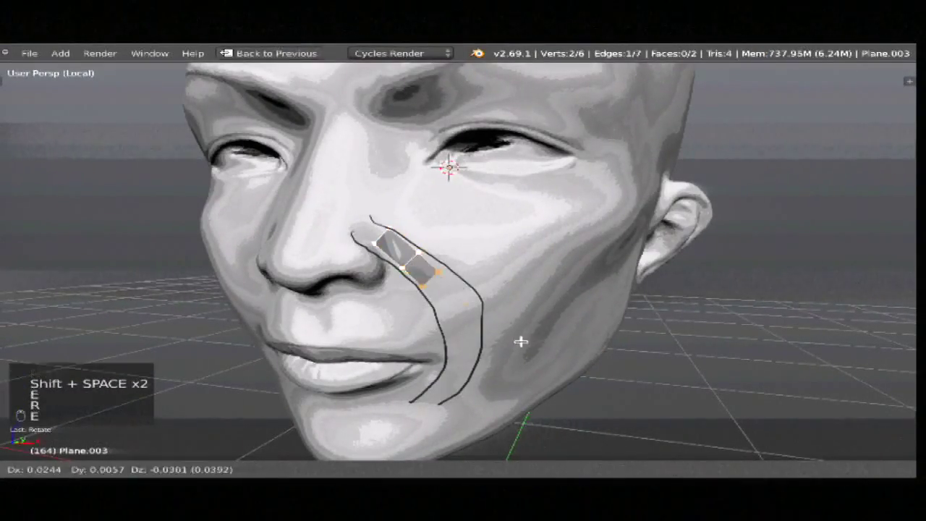
left_click(506, 321)
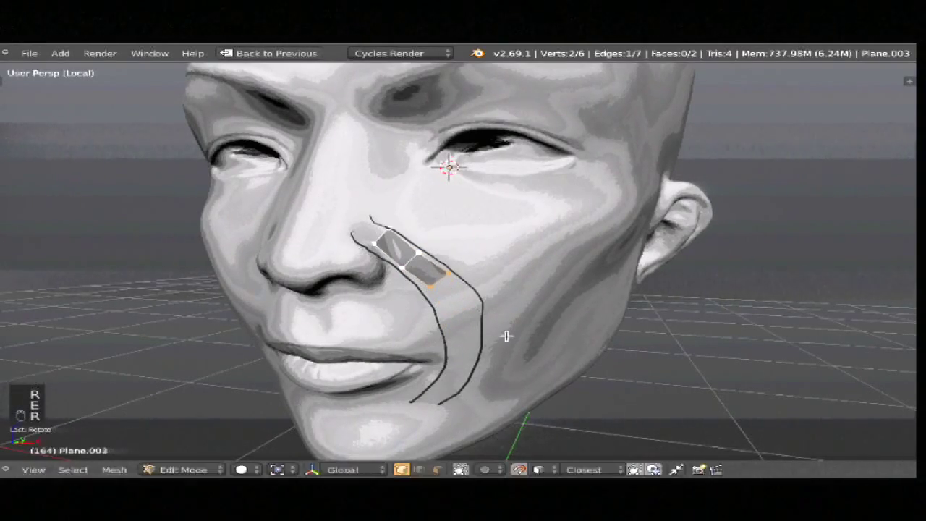
key("g")
key("s")
left_click(511, 350)
Step: Extrude and rotate a third face down the cheek and clear the Grease Pencil guide lines
middle_click_drag(511, 350, 504, 309)
key("e")
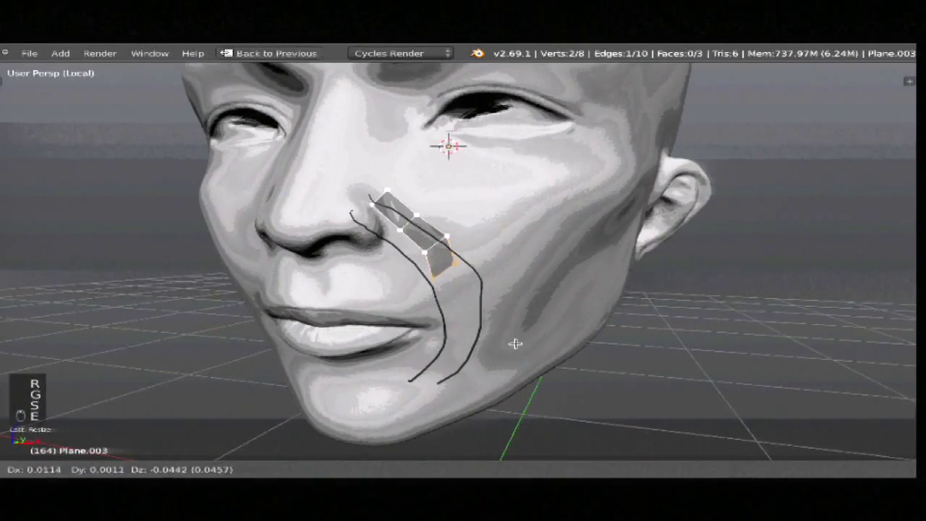
key("r")
left_click(530, 344)
key("shift+grave")
left_click(518, 343)
Step: Extrude three more faces down around the mouth corner, rotating each end edge to follow the curve
mouse_move(518, 343)
middle_mouse_down()
mouse_move(531, 304)
mouse_move(523, 240)
middle_mouse_up()
key("e")
key("r")
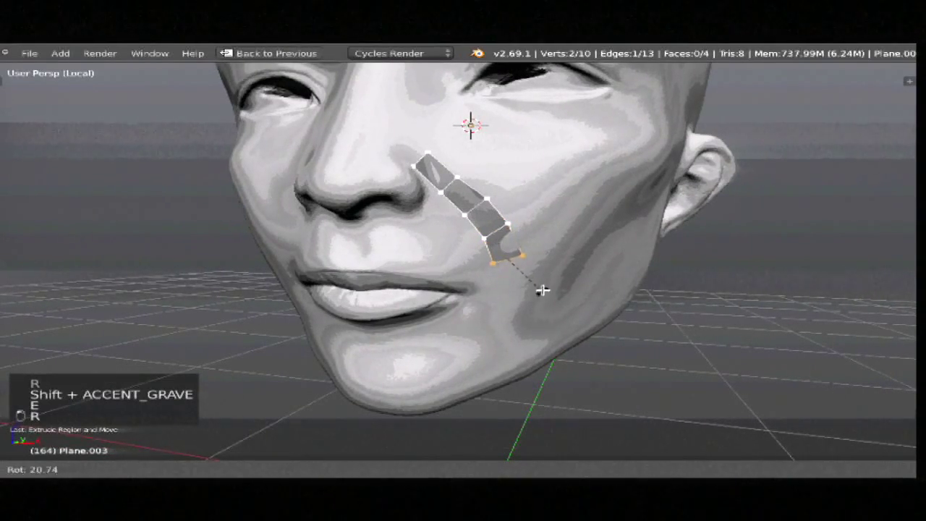
left_click(544, 291)
key("e")
left_click(561, 299)
key("r")
left_click(553, 310)
key("e")
left_click(547, 326)
key("r")
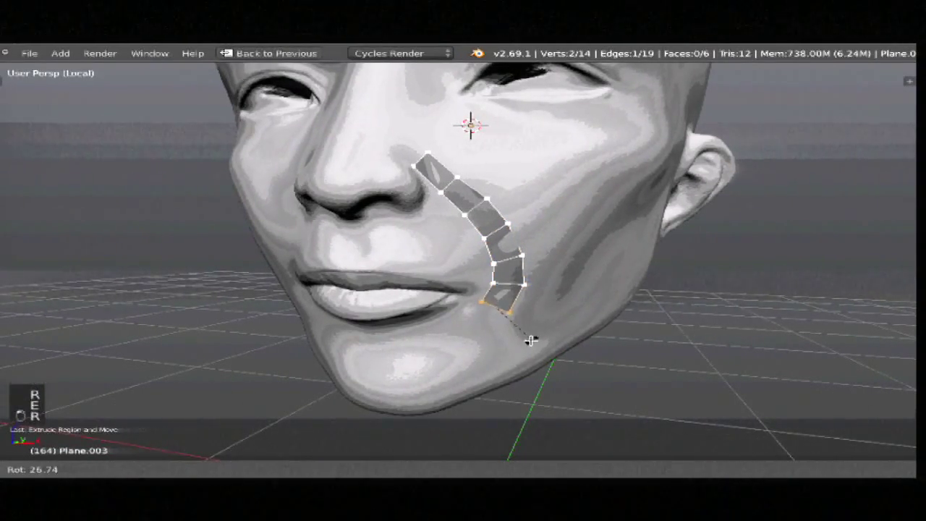
left_click(532, 335)
Step: Reposition the cross edges beside the mouth corner to even out the face strip
key("g")
left_click(535, 335)
right_click_drag(510, 290, 508, 293, "alt+shift")
key("g")
left_click(509, 296)
key("a")
right_click(511, 265)
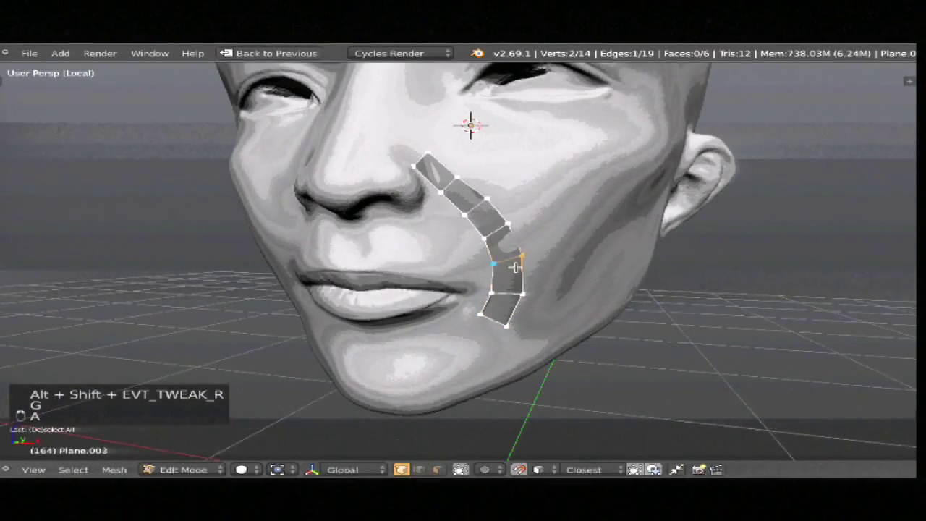
key("g")
left_click(540, 284)
Step: Extrude three faces from the strip's lower end edge along the area below the lower lip, turning them toward the chin's centre
key("a")
right_click(492, 319)
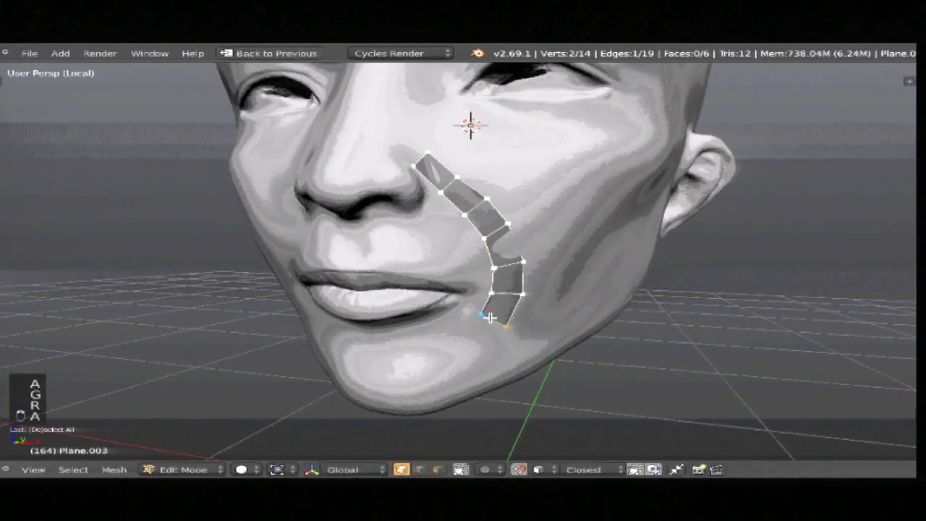
key("e")
left_click(540, 334)
key("r")
left_click(533, 355)
key("e")
left_click(471, 364)
key("r")
left_click(471, 369)
key("e")
left_click(446, 368)
Step: Restore the full screen layout and show the retopo object's modifier settings
key("shift+space")
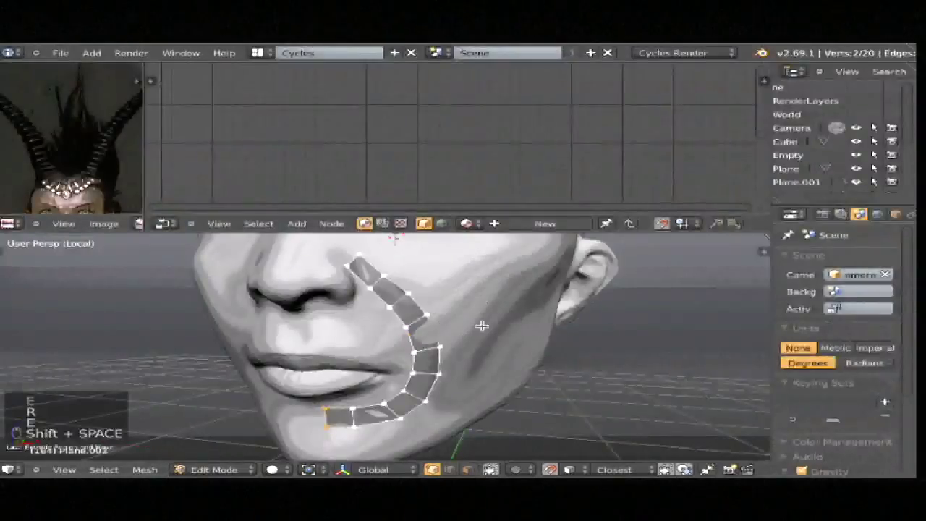
scroll(881, 219, "down", 2)
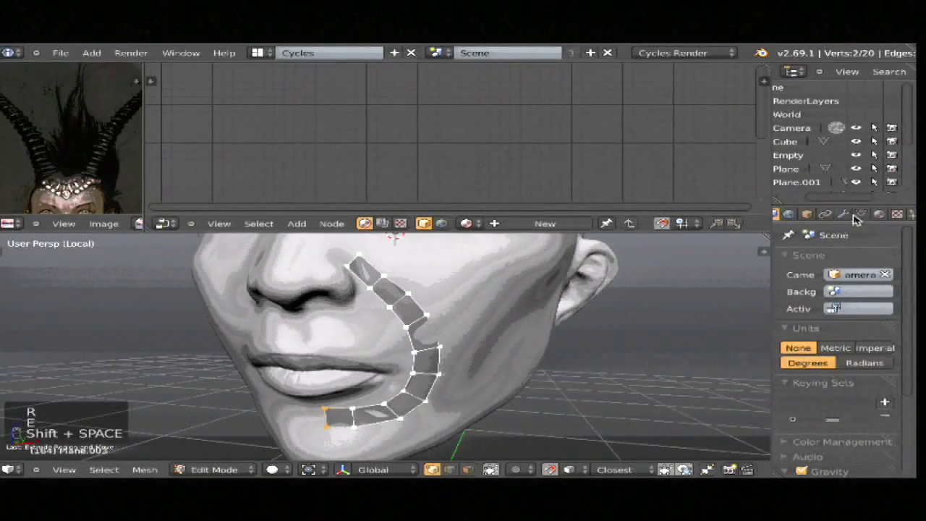
left_click(843, 214)
left_click(845, 262)
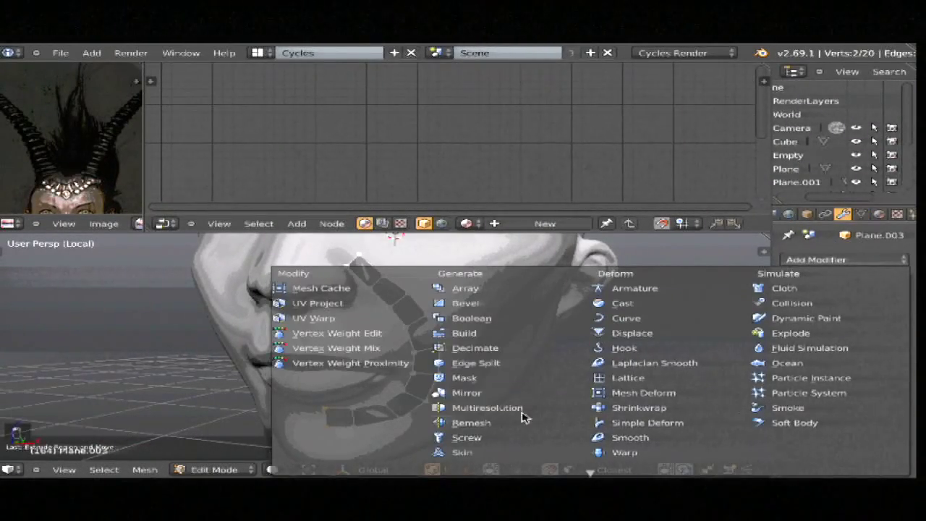
left_click(638, 408)
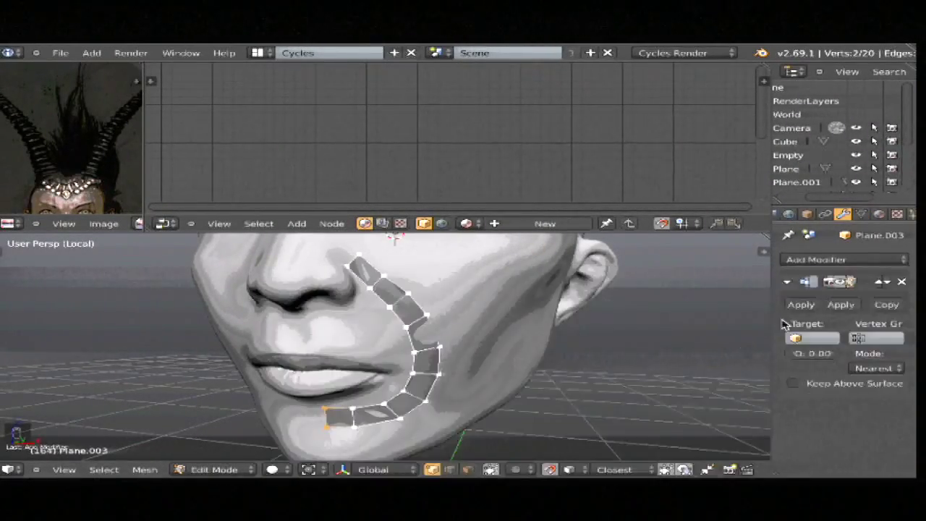
left_click(901, 281)
Step: Add a Mirror modifier to the retopo object and maximize the 3D view again
left_click(845, 259)
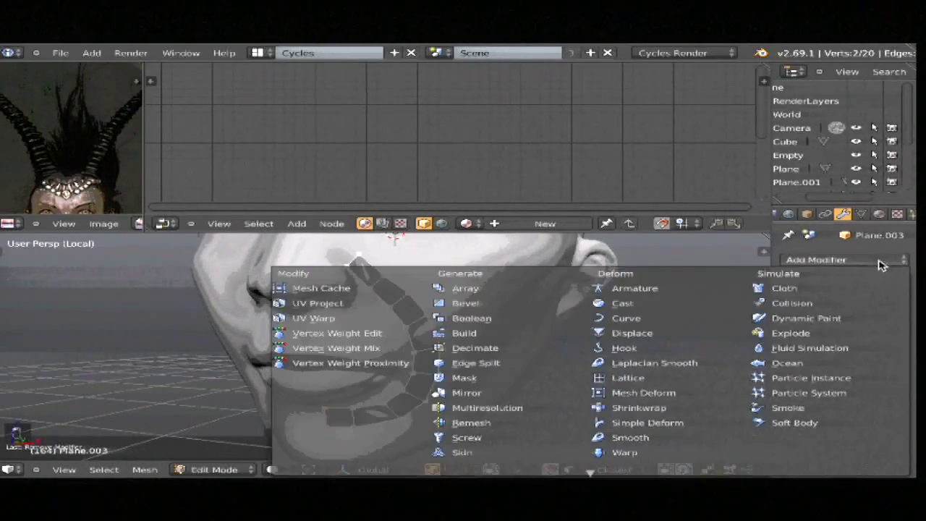
left_click(478, 394)
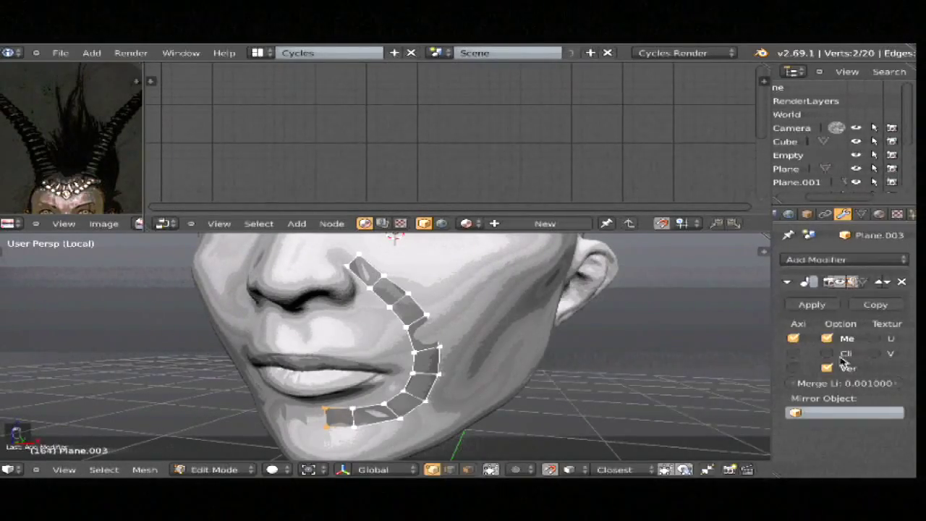
key("shift+space")
Step: Move the strip's end edge to the chin's centre line and adjust the neighbouring cross edge below the lower lip
scroll(447, 320, "up", 2)
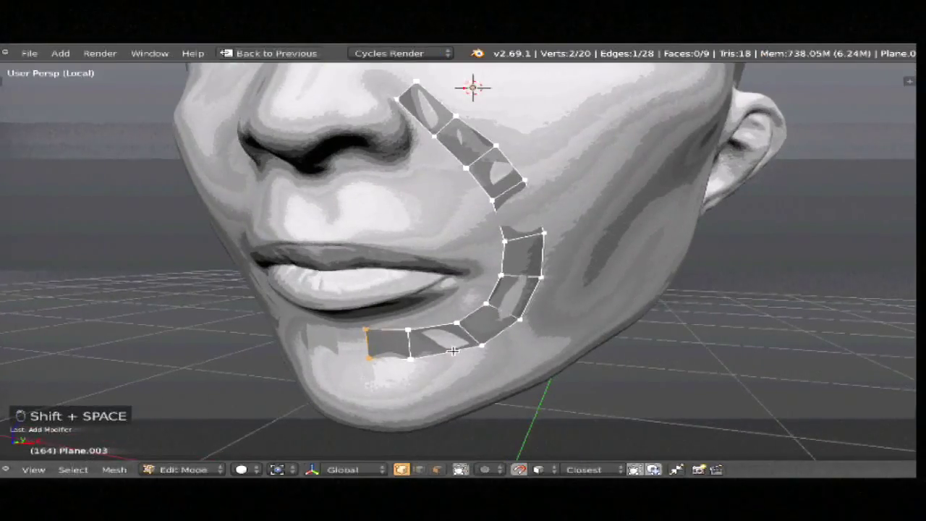
key("g")
left_click(424, 352)
middle_click_drag(413, 352, 469, 284)
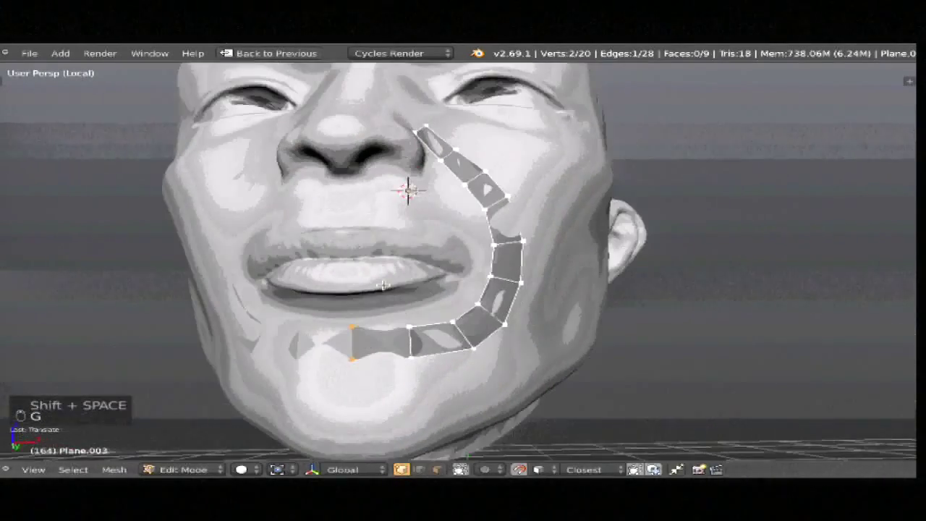
key("g")
left_click(380, 349)
key("g")
left_click(406, 343)
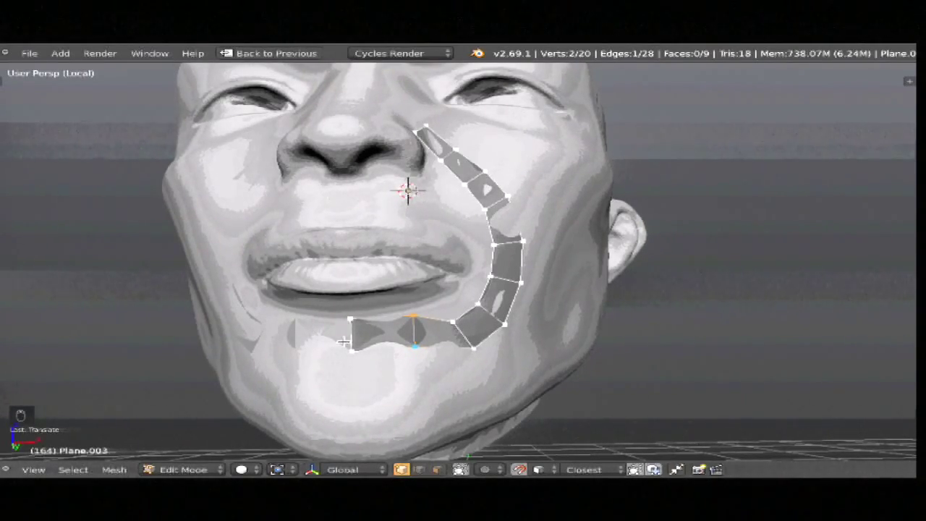
Step: Select the cross edges below the mouth corner one after another and move them to smooth the strip's curve
middle_click_drag(310, 234, 304, 78)
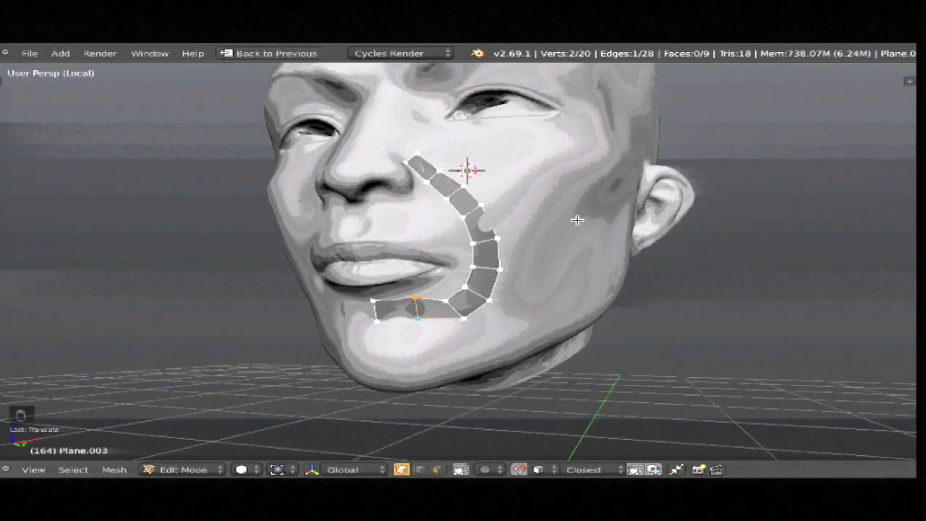
middle_click_drag(450, 215, 358, 313)
key("a")
right_click(441, 347, "alt")
key("g")
left_click(434, 347)
scroll(482, 338, "up", 2)
key("a")
right_click(452, 336, "alt")
key("g")
left_click(441, 326)
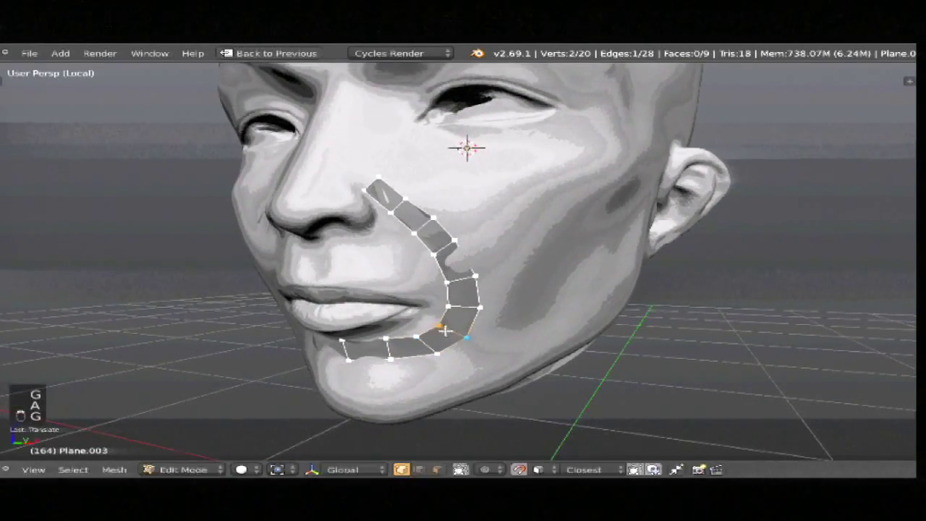
Step: Extrude the second face's inner edge beside the nostril toward the upper lip, rotating and scaling it
middle_click_drag(440, 326, 427, 329)
key("a")
right_click(392, 207, "alt")
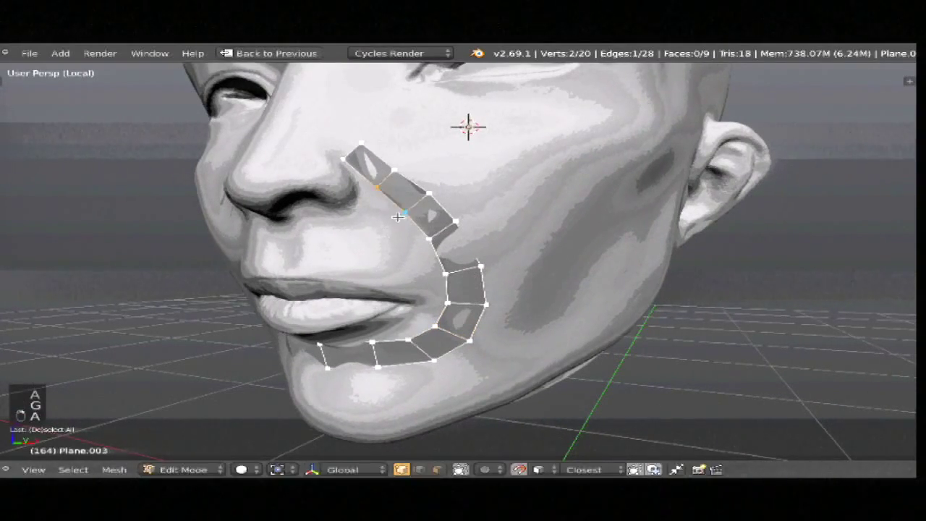
key("e")
key("r")
key("s")
left_click(386, 244)
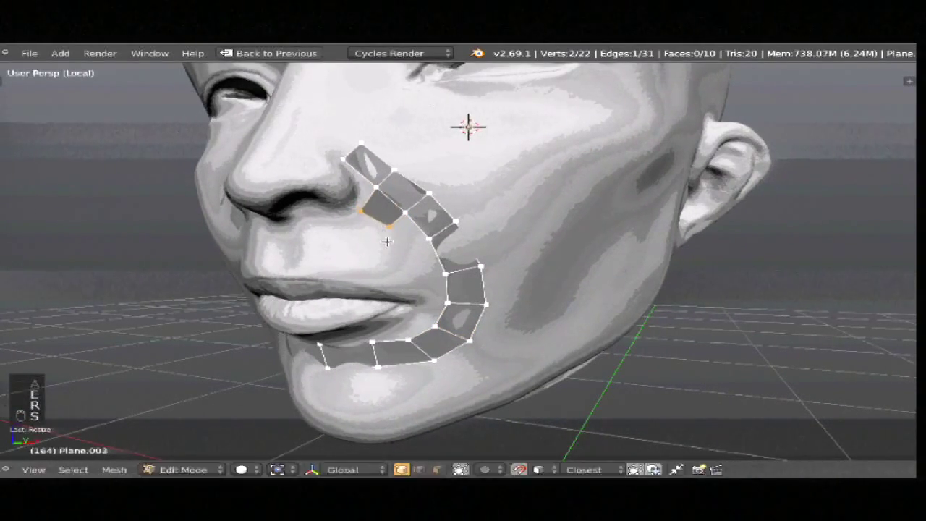
Step: Extrude two more faces under the nostril toward the centre of the upper lip, fitting each end edge to the surface
key("e")
key("r")
key("s")
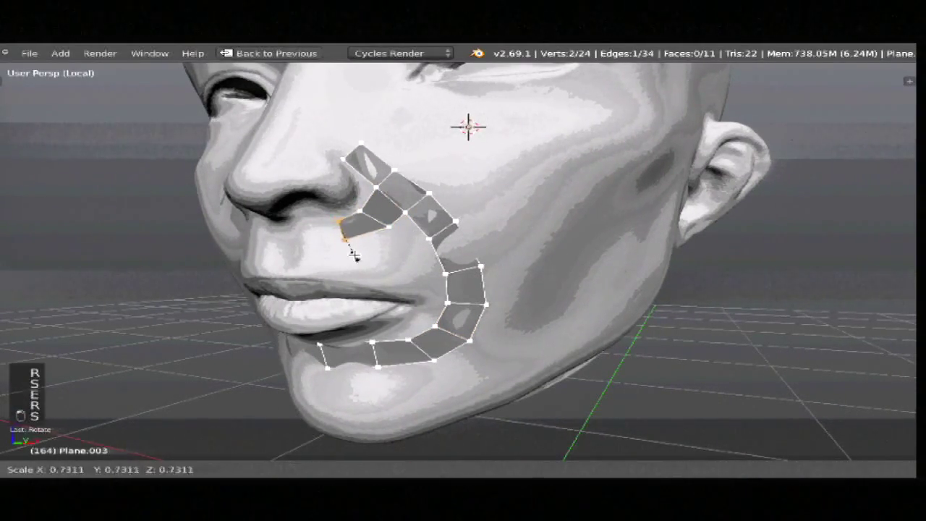
left_click(351, 252)
key("e")
left_click(325, 257)
key("g")
left_click(323, 260)
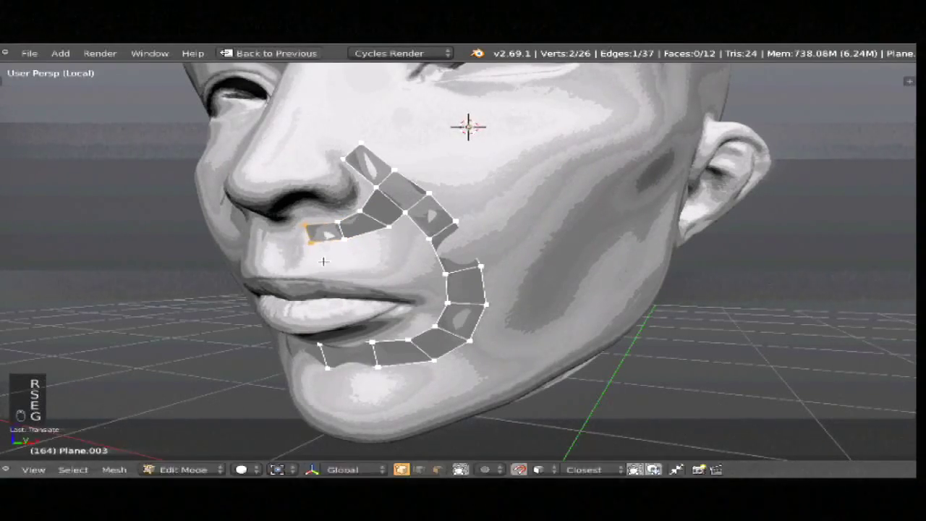
Step: Extrude one more face from the strip's end edge to the centre of the upper lip and deselect everything
key("e")
left_click(318, 269)
middle_click_drag(330, 273, 467, 237)
scroll(459, 248, "up", 1)
scroll(438, 253, "up", 1)
key("a")
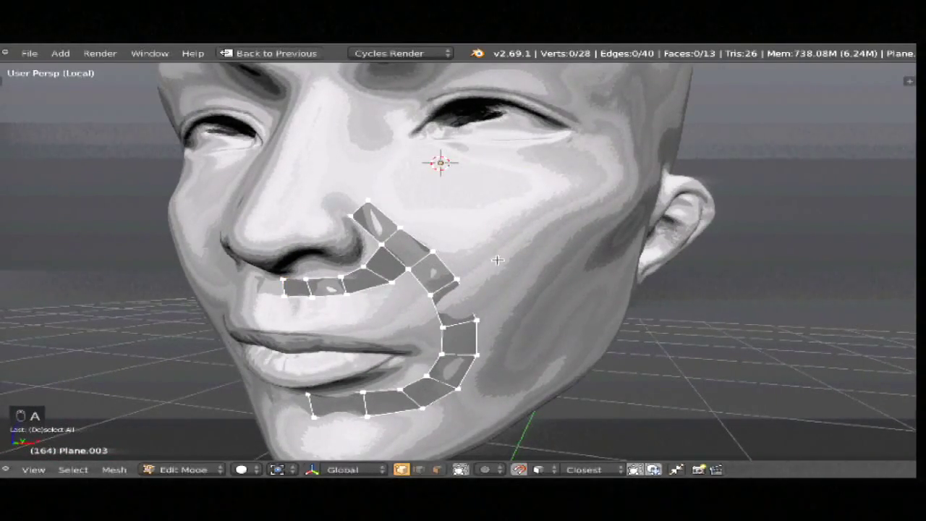
Step: Look up the F2 add-on in the user preferences and view its details
key("ctrl+alt+u")
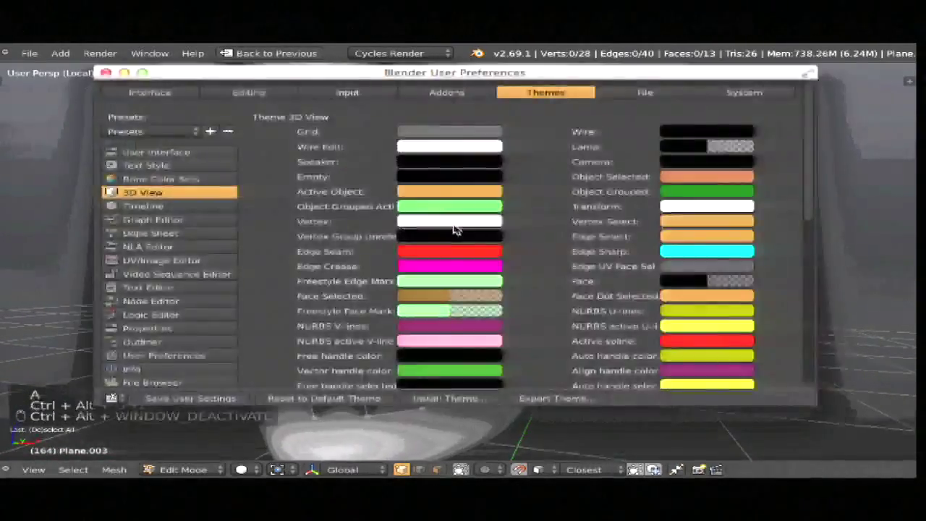
left_click(440, 94)
left_click(226, 118)
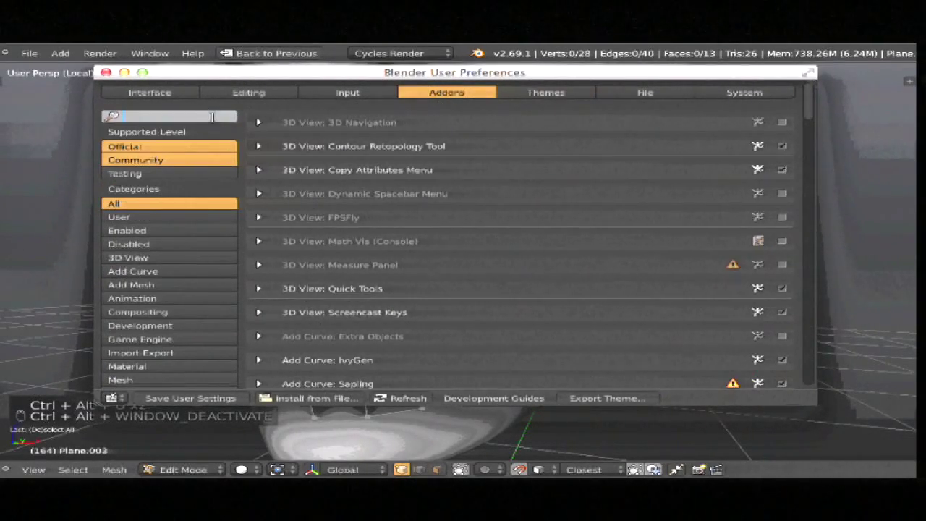
type("F2")
key("Return")
left_click(258, 122)
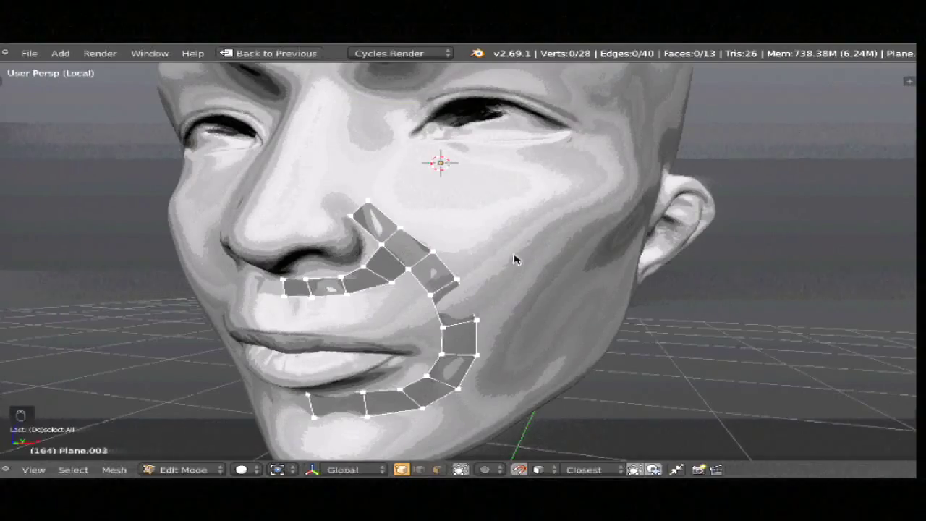
Step: Draw grease pencil strokes over the strips beside the nose and mouth, and delete them
middle_click_drag(514, 258, 478, 261)
middle_click_drag(449, 255, 430, 251)
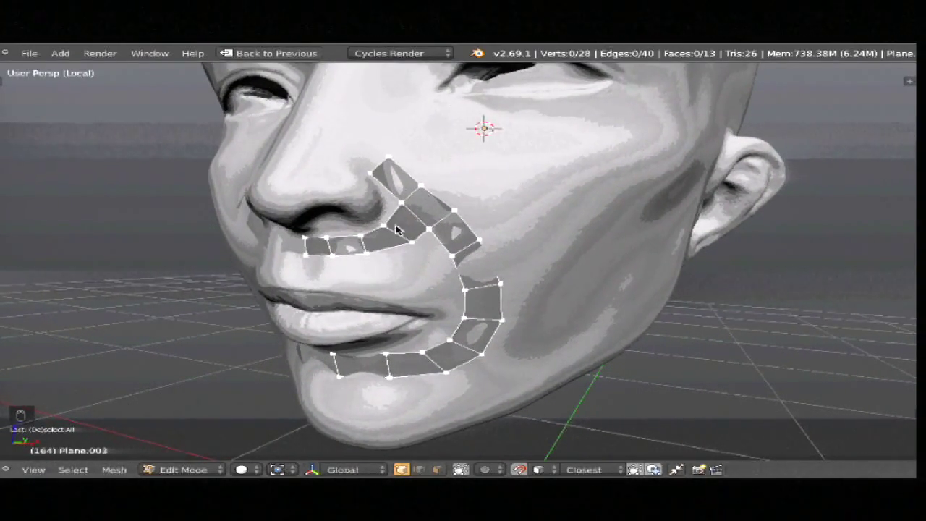
mouse_move(393, 172)
left_mouse_down()
mouse_move(424, 194)
mouse_move(446, 313)
left_mouse_up()
left_click_drag(419, 191, 327, 250)
key("shift+grave")
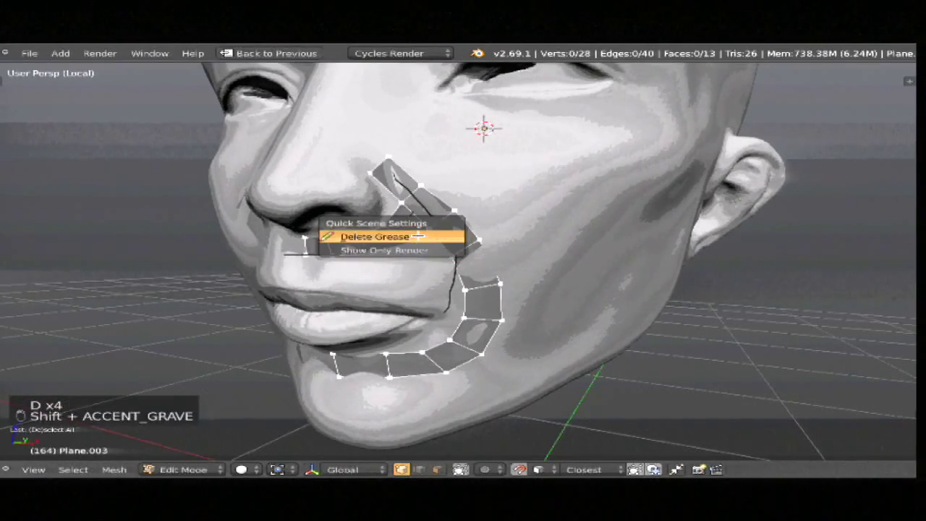
left_click(366, 238)
Step: Set the grease pencil drawing placement to Surface
key("n")
left_click(816, 87)
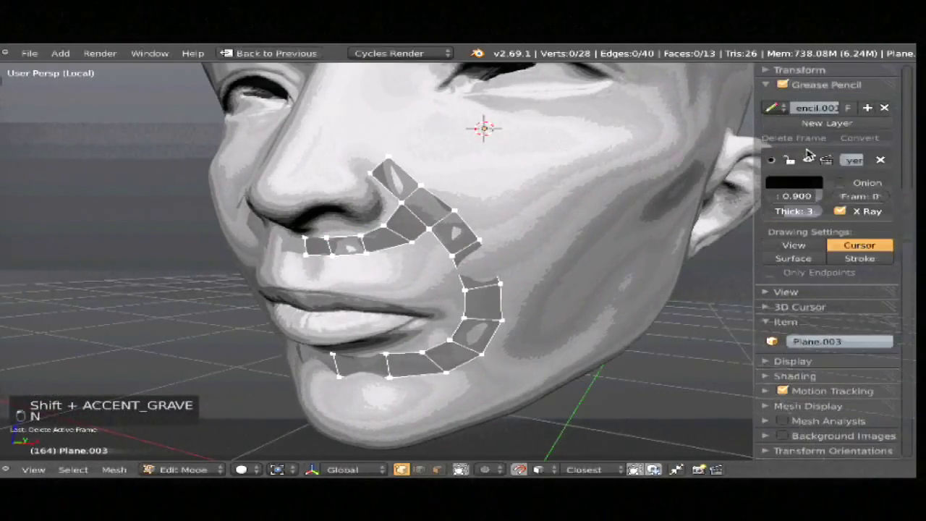
left_click(794, 258)
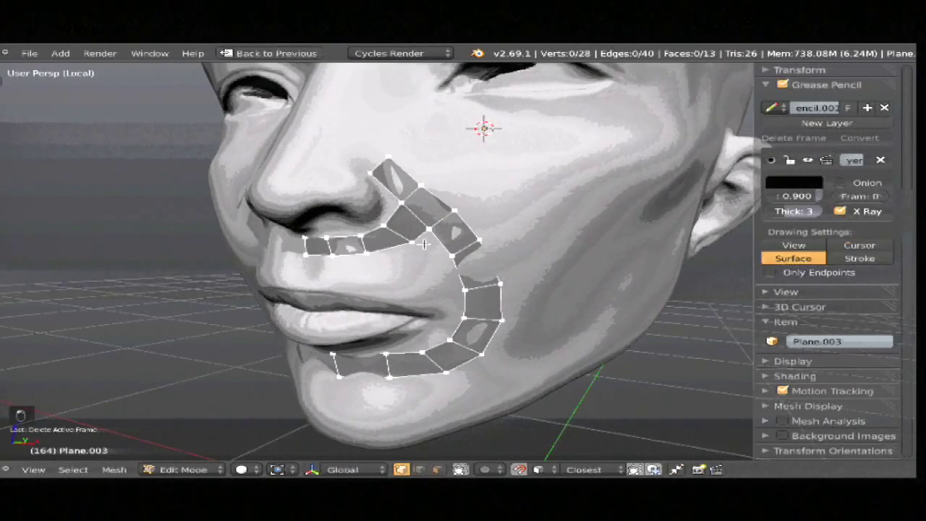
key("n")
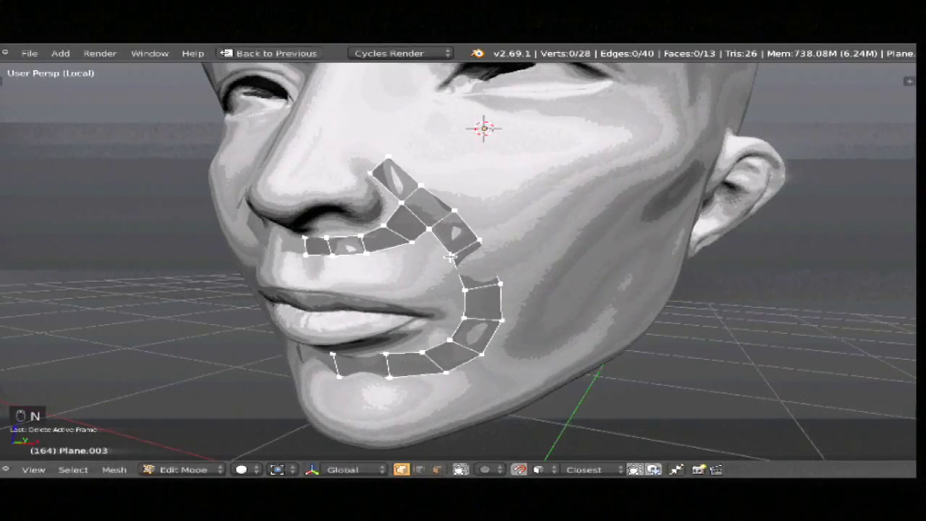
Step: Extrude a vertex inward from the cheek strip's inner corner and fill a quad with the neighbouring upper-lip strip vertices
right_click(448, 254)
key("e")
left_click(432, 265)
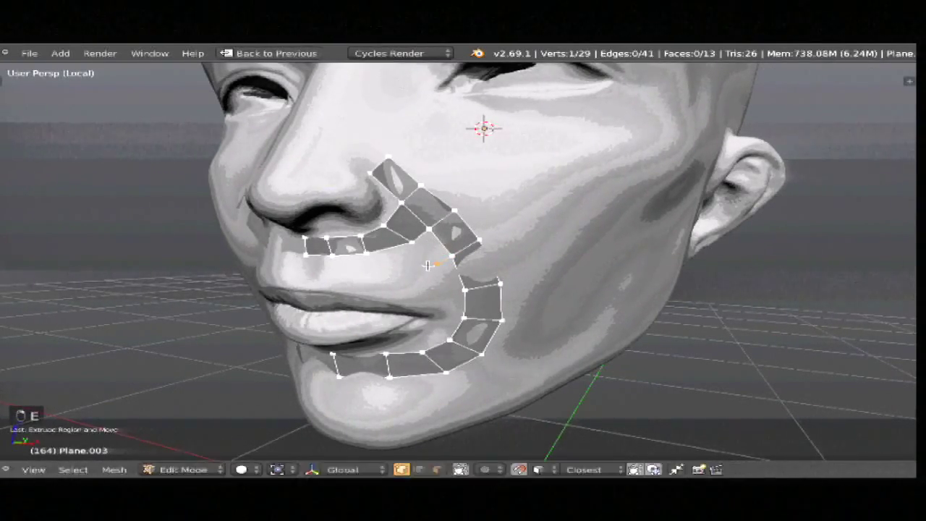
right_click(453, 255, "shift")
right_click(429, 226, "shift")
right_click(408, 239, "shift")
key("f")
key("a")
Step: Extrude the inner edge beside the mouth corner inward and fill the gap up to the face above
right_click(464, 290)
right_click(463, 319, "shift")
key("e")
left_click(433, 327)
key("a")
right_click(469, 289)
right_click(454, 255, "shift")
right_click(436, 264, "shift")
key("f")
key("a")
Step: Undo the extruded inner vertices and filled faces beside the mouth corner
key("ctrl+z")
key("ctrl+z")
key("ctrl+z")
key("ctrl+z")
key("ctrl+z")
key("ctrl+z")
key("ctrl+z")
key("ctrl+z")
key("ctrl+z")
key("ctrl+z")
key("ctrl+z")
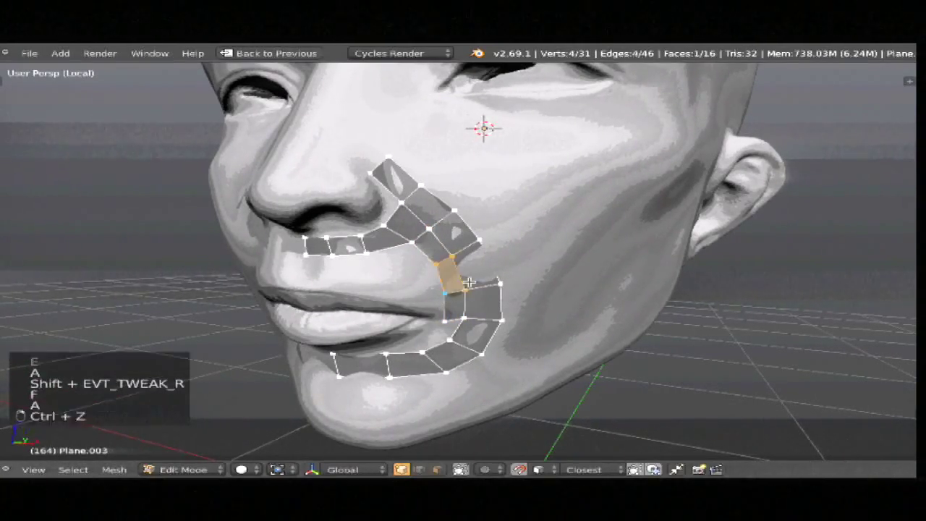
key("ctrl+z")
key("ctrl+z")
key("ctrl+z")
key("ctrl+z")
key("ctrl+z")
key("ctrl+z")
key("ctrl+z")
key("ctrl+z")
key("ctrl+z")
key("ctrl+z")
key("ctrl+z")
key("ctrl+z")
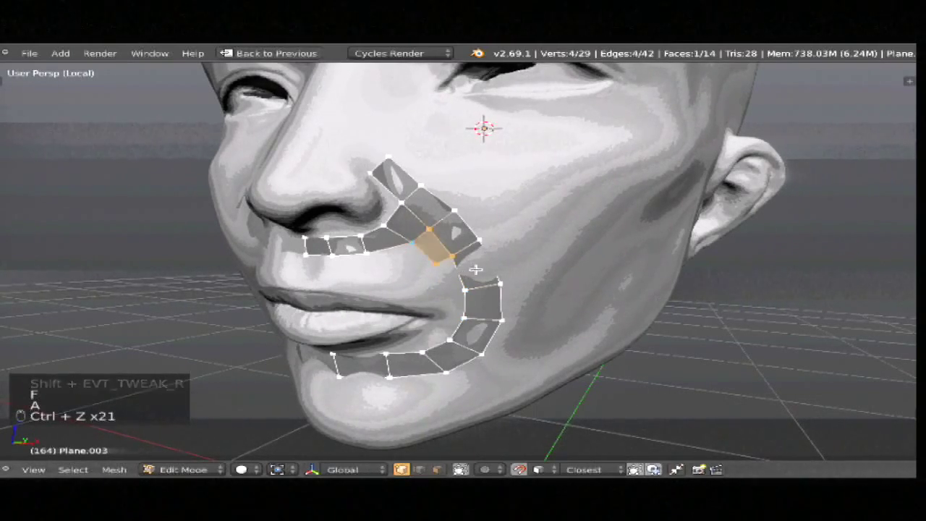
key("ctrl+z")
key("ctrl+z")
key("ctrl+z")
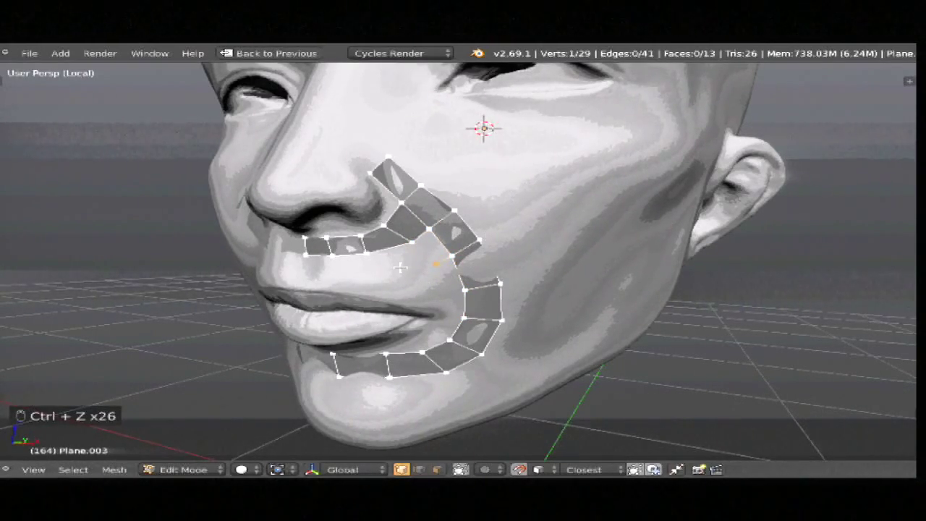
key("ctrl+z")
key("ctrl+z")
key("ctrl+z")
Step: Create a quad from the single inner corner vertex between the two strips and move its new vertex toward the cheek
key("a")
middle_click_drag(420, 222, 431, 226)
key("a")
right_click_drag(432, 226, 438, 242)
left_click(434, 250)
key("f")
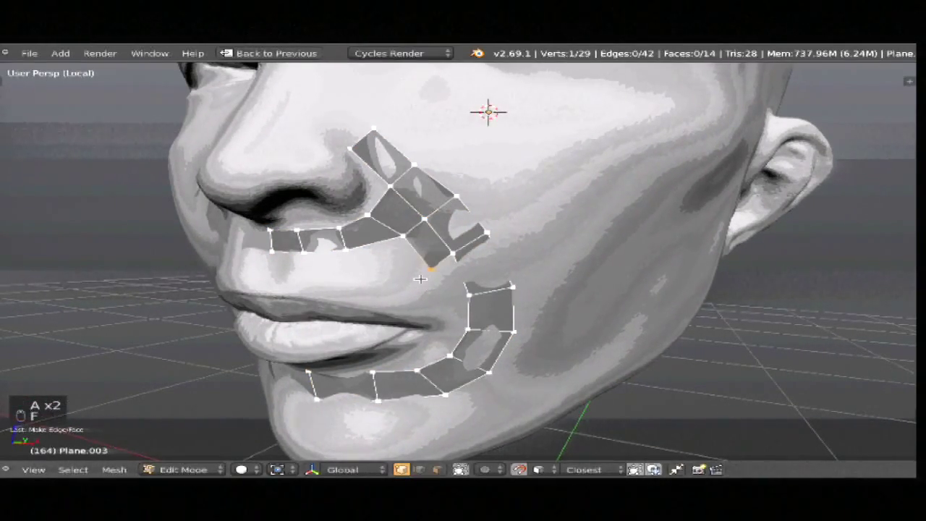
key("g")
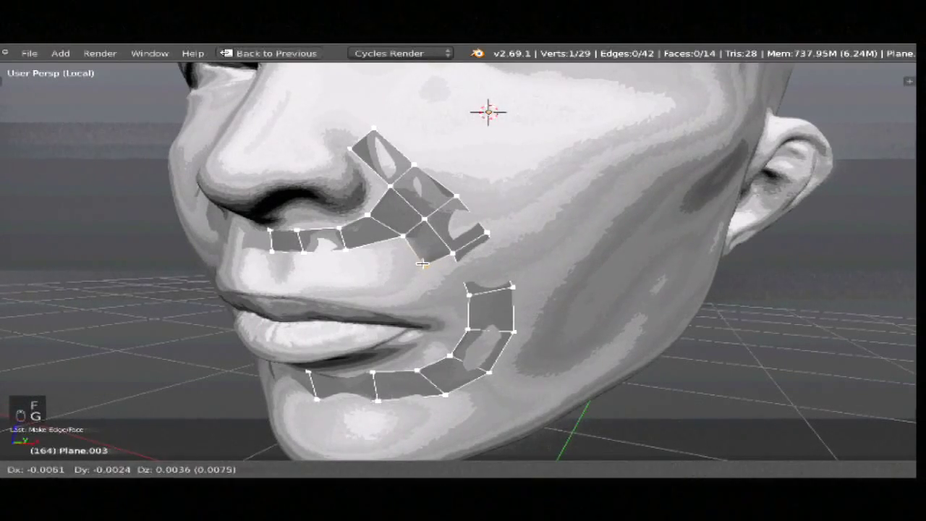
left_click(433, 260)
key("a")
Step: Add two more quads down the inner side of the loop, placing each new vertex beside the mouth corner
right_click_drag(445, 257, 451, 262)
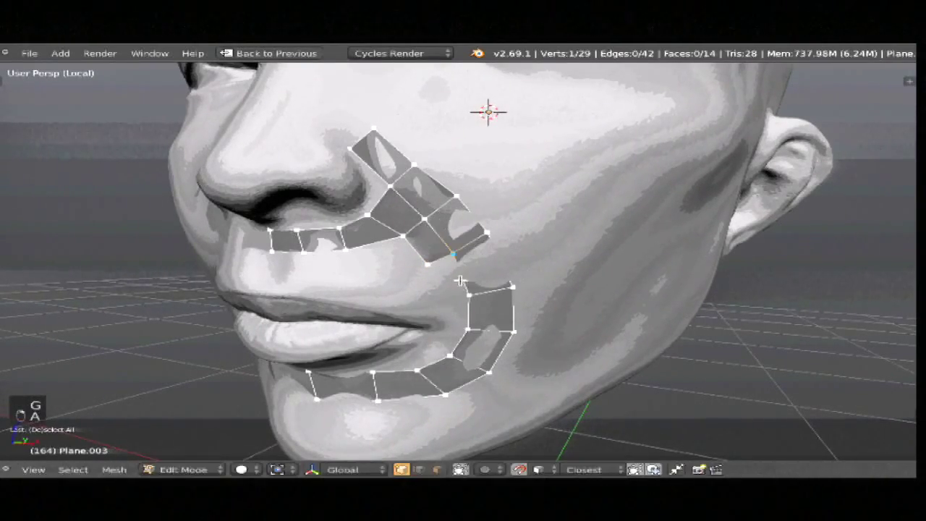
key("f")
key("g")
left_click(442, 296)
key("a")
key("f")
key("g")
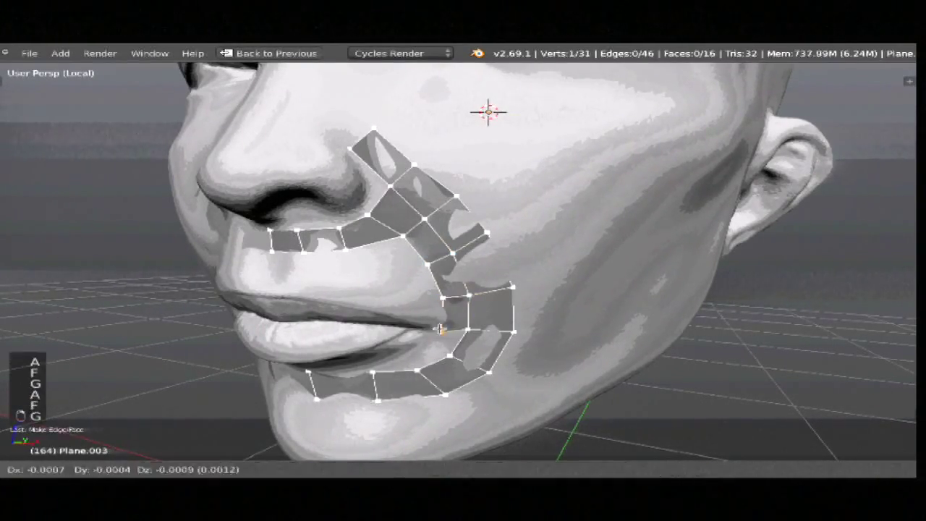
left_click(449, 322)
Step: Add a third inner quad just below the mouth corner and adjust the position of its new vertex
key("a")
right_click(471, 327)
key("f")
key("g")
left_click(449, 348)
key("a")
mouse_move(527, 268)
middle_mouse_down()
mouse_move(542, 278)
mouse_move(521, 284)
middle_mouse_up()
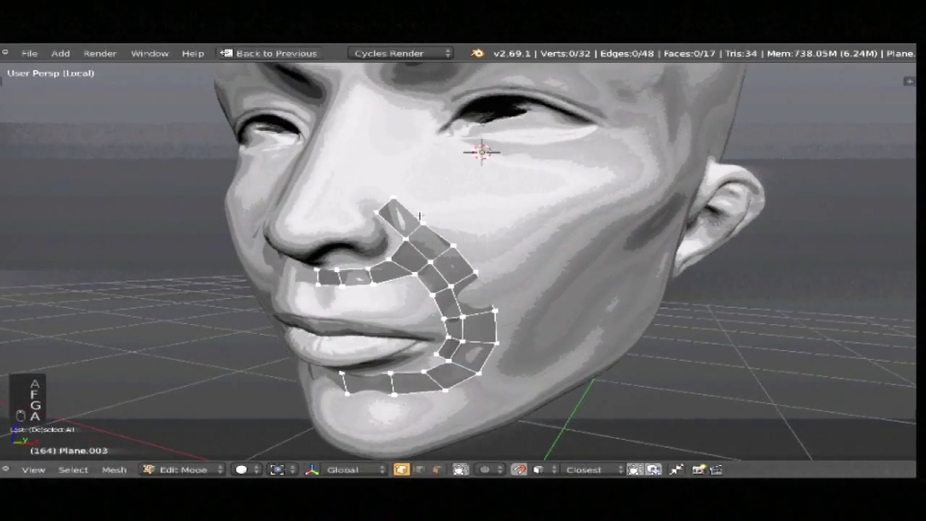
Step: In edge select mode, extrude the upper and lower outer edges of the mouth loop outward onto the cheek
right_click(453, 245)
right_click(474, 269, "shift")
key("ctrl+Tab")
left_click(498, 289)
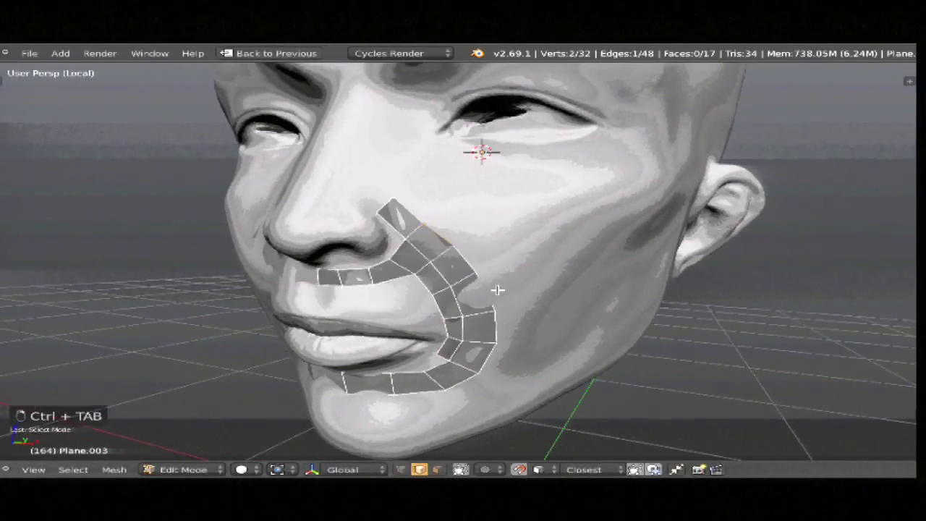
key("e")
left_click(511, 280)
Step: Extrude both cheek strips by a second segment, rotating and moving the end edges to follow the cheek
key("e")
key("r")
key("g")
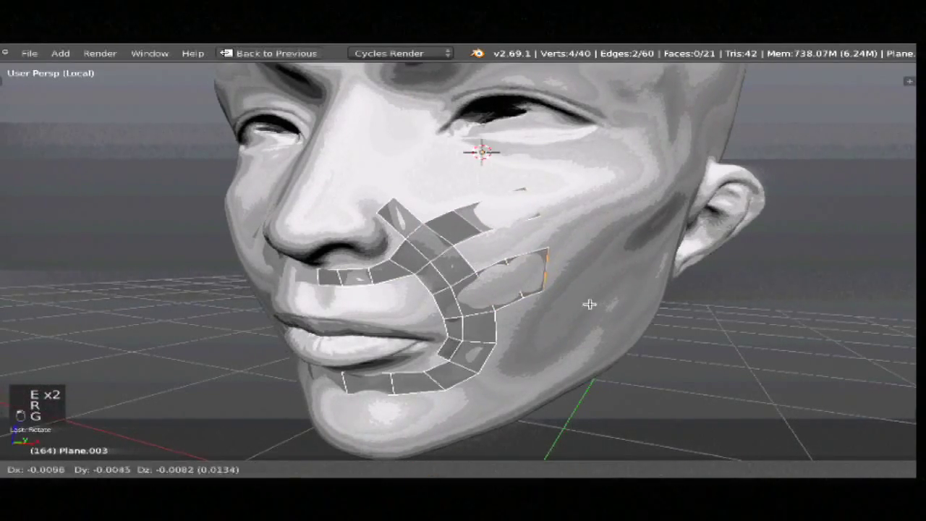
key("r")
key("g")
left_click(603, 301)
Step: Extrude both cheek strips by a third segment toward the ear, rotate the end edges and deselect everything
key("e")
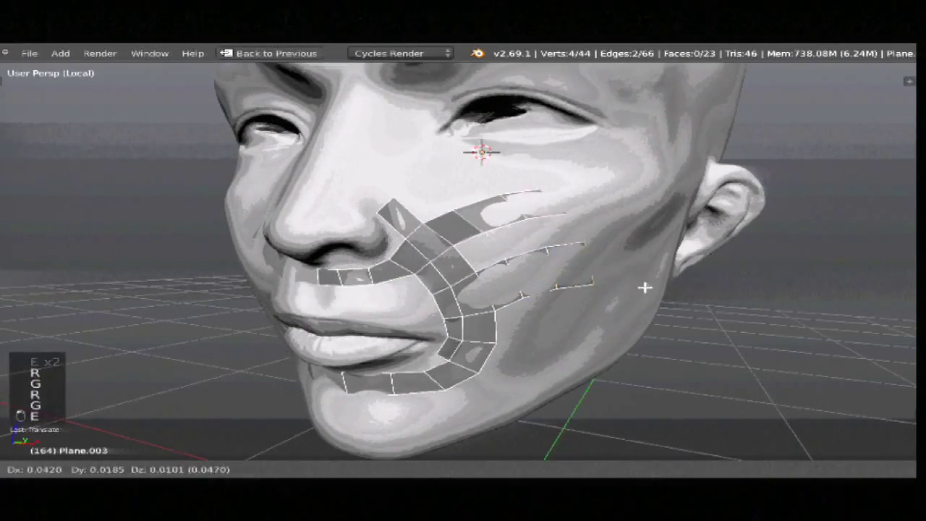
left_click(644, 287)
key("r")
left_click(641, 287)
key("a")
Step: Rotate the upper cheek strip's end edge and move it farther along the cheekbone
right_click_drag(563, 191, 578, 200)
right_click(605, 218)
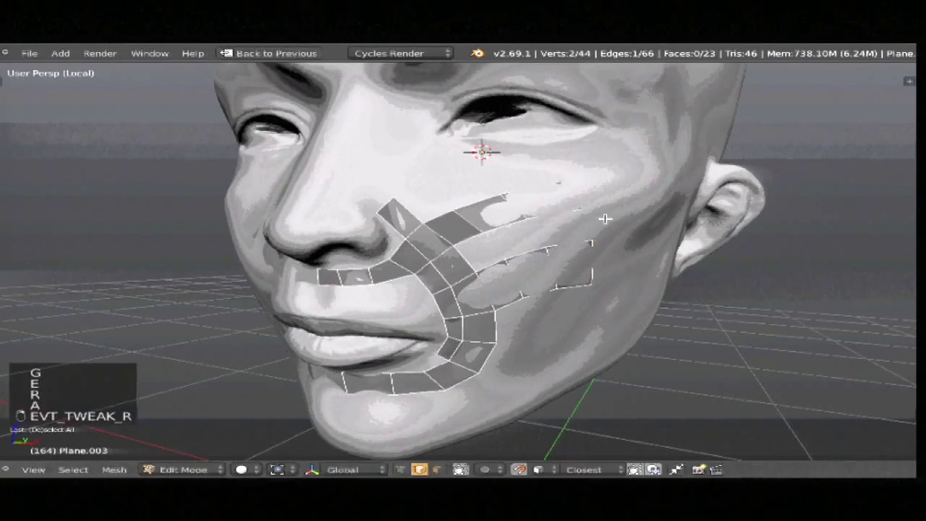
key("r")
left_click(596, 231)
key("g")
left_click(623, 223)
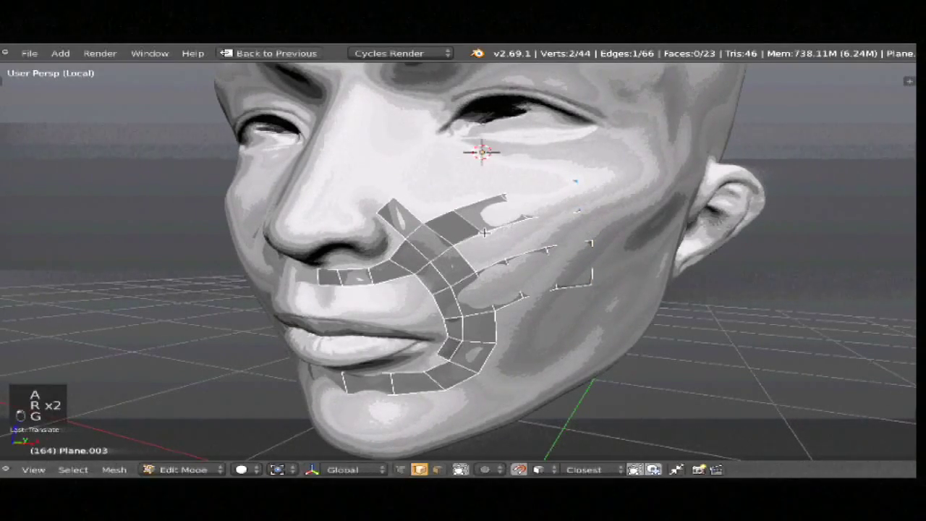
Step: Fill the gap between the two cheek strips with successive faces, starting from the mouth loop's outer edge
key("a")
right_click(461, 260)
key("f")
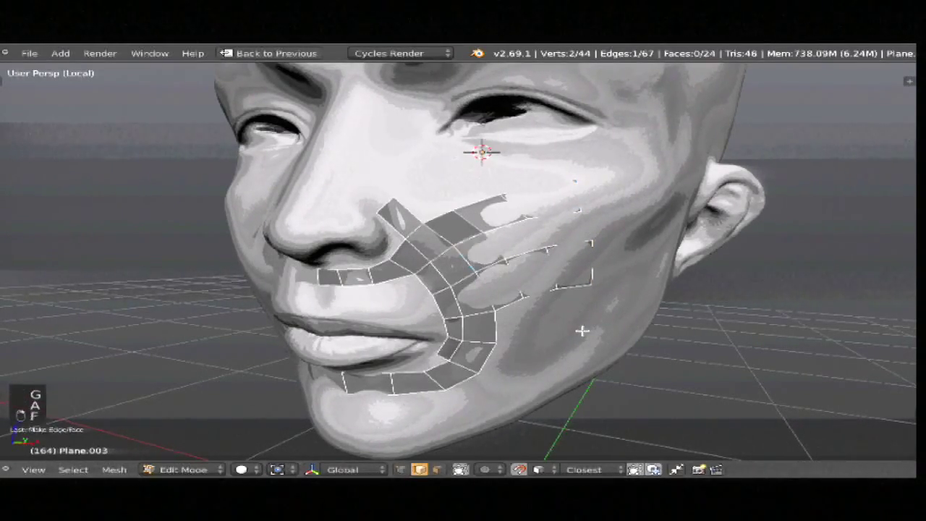
key("f")
key("f")
key("f")
key("f")
key("f")
key("f")
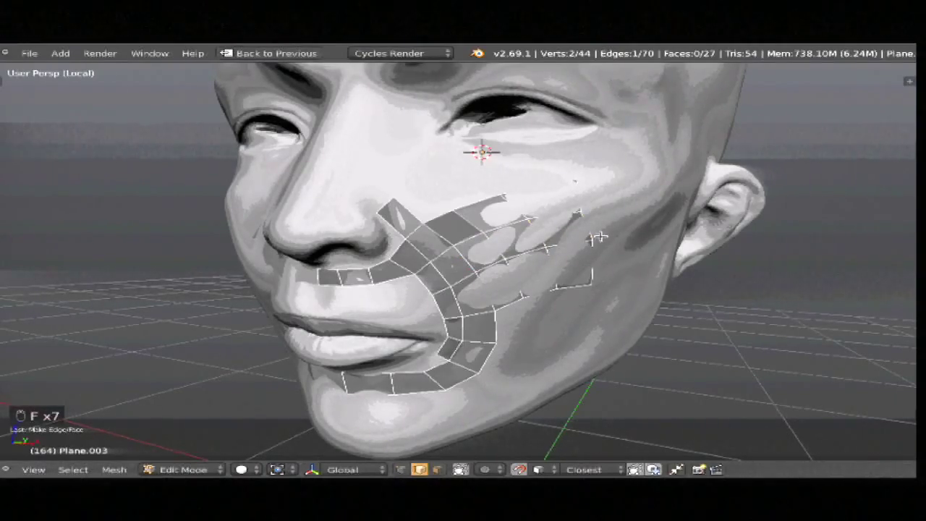
Step: Delete the selected edge bridging the outer ends of the two cheek strips, using wireframe display to check it
key("z")
key("x")
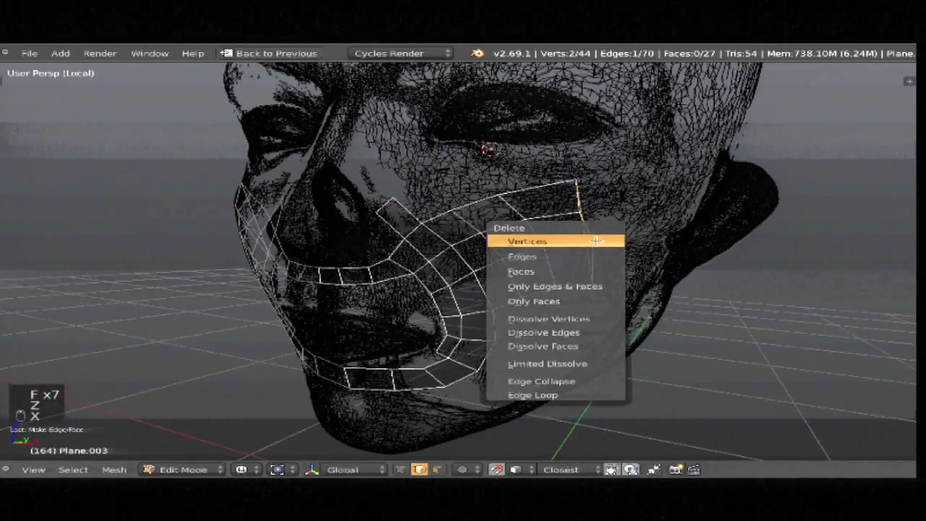
left_click(557, 259)
key("z")
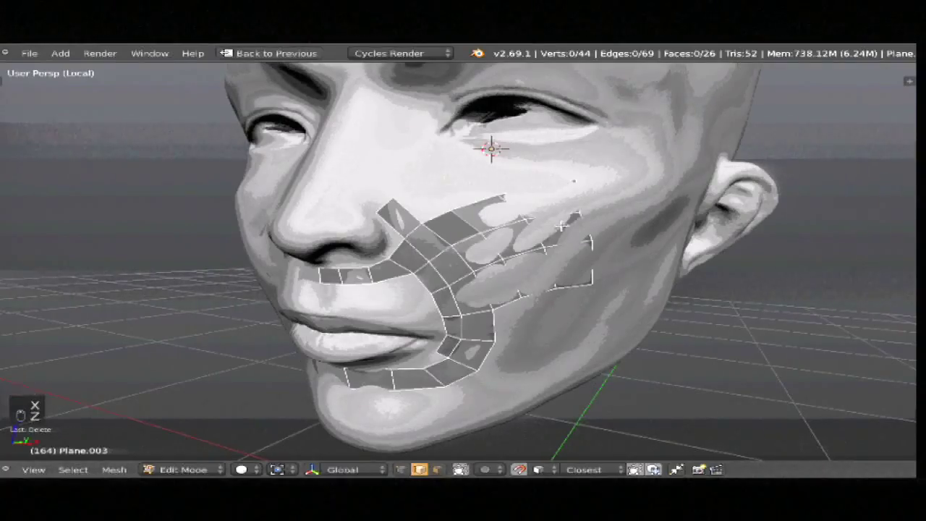
Step: Switch to vertex selection and adjust the outer corner vertices of the cheek face strip
key("ctrl+Tab")
left_click(558, 213)
right_click_drag(500, 198, 514, 193)
right_click(581, 215)
key("z")
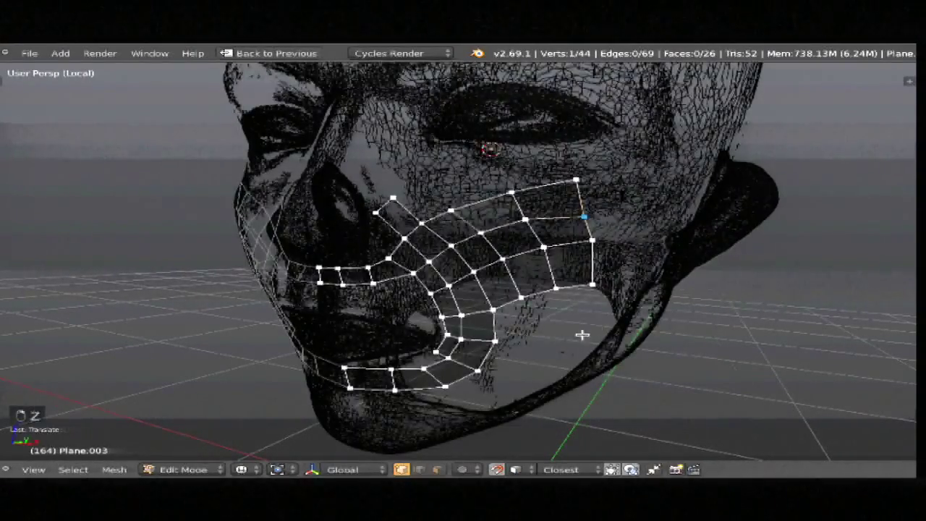
Step: Delete the block of vertices forming the cheek faces that extend outward from the mouth loop
key("a")
right_click(574, 149)
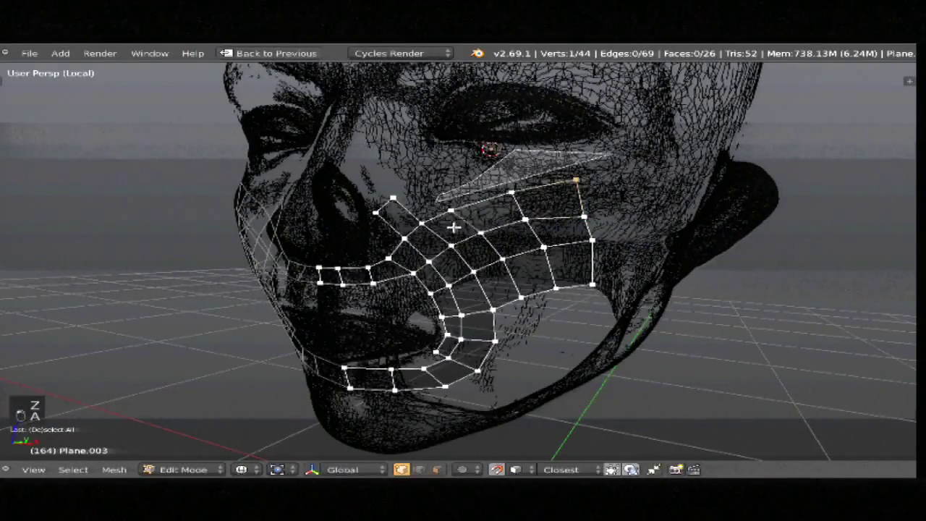
key("b")
left_click_drag(615, 348, 507, 172)
key("x")
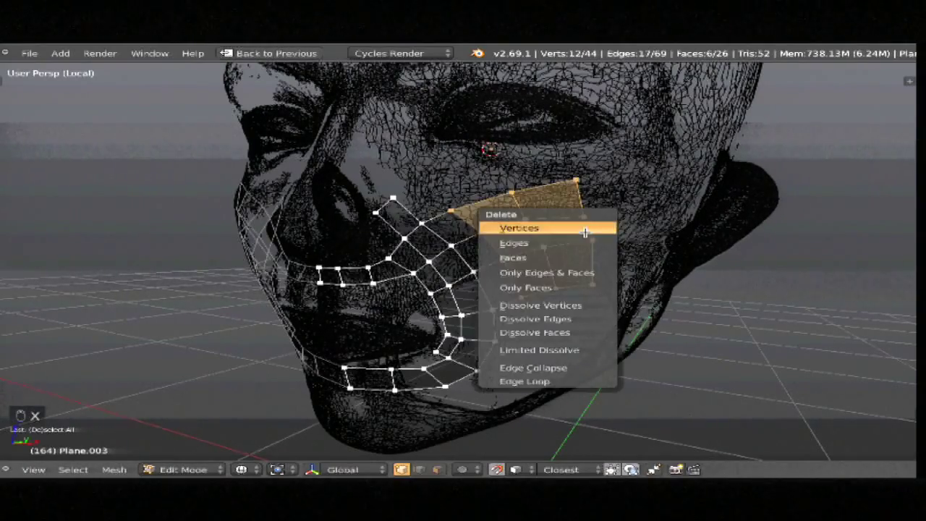
left_click(586, 230)
key("z")
mouse_move(521, 275)
middle_mouse_down()
mouse_move(550, 233)
mouse_move(516, 283)
mouse_move(510, 277)
middle_mouse_up()
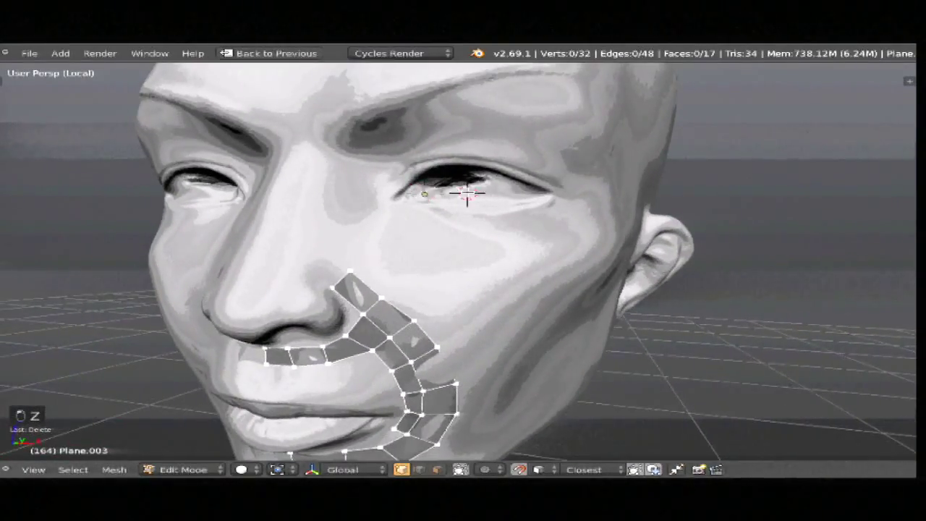
Step: Add a circle at the eye, aligned to the view, with 12 vertices and a radius of 0.1
key("shift+a")
left_click(429, 250)
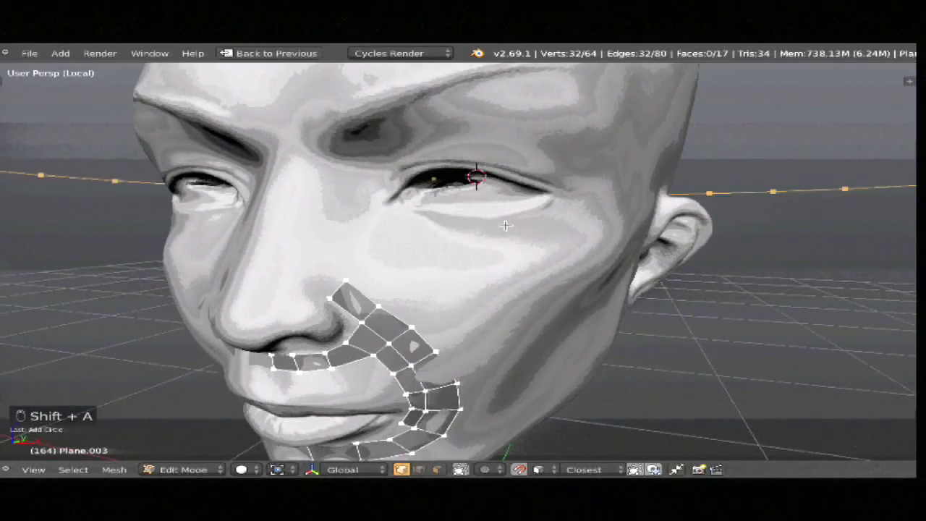
key("F6")
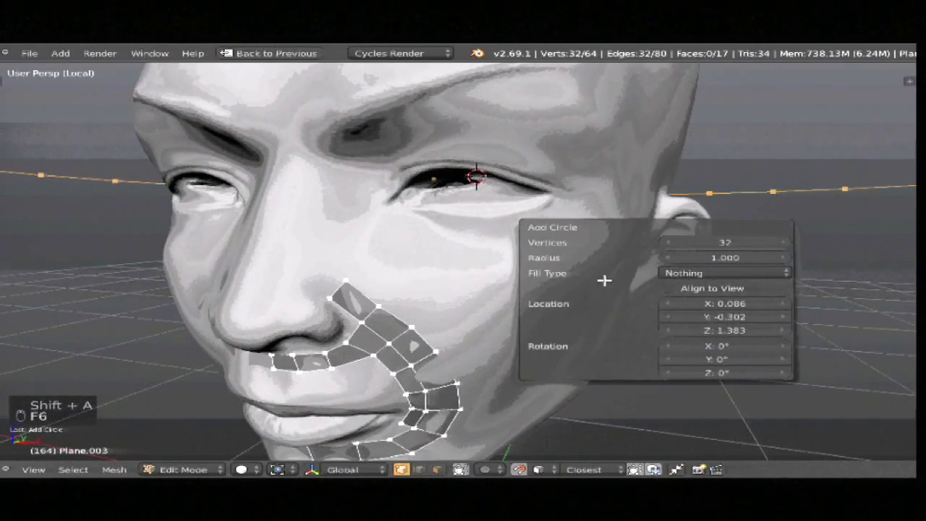
left_click(682, 288)
left_click(727, 242)
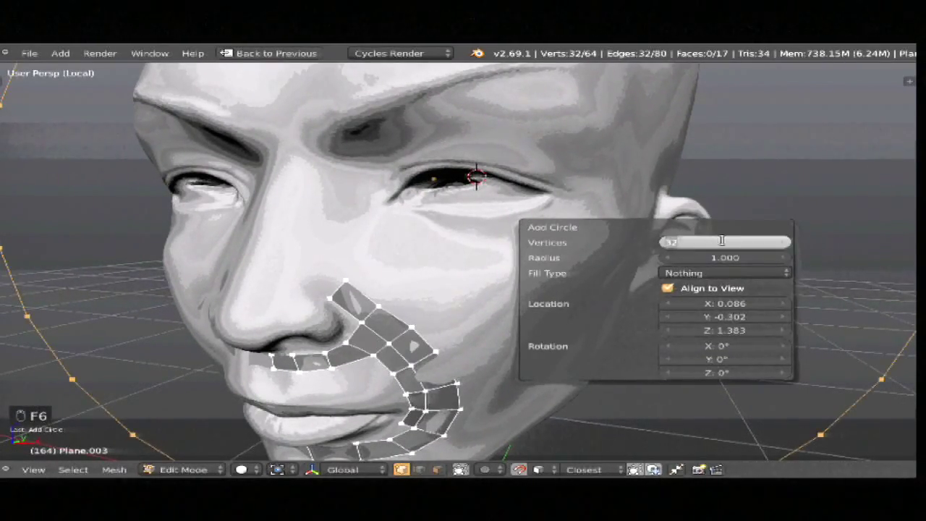
type("12")
key("Return")
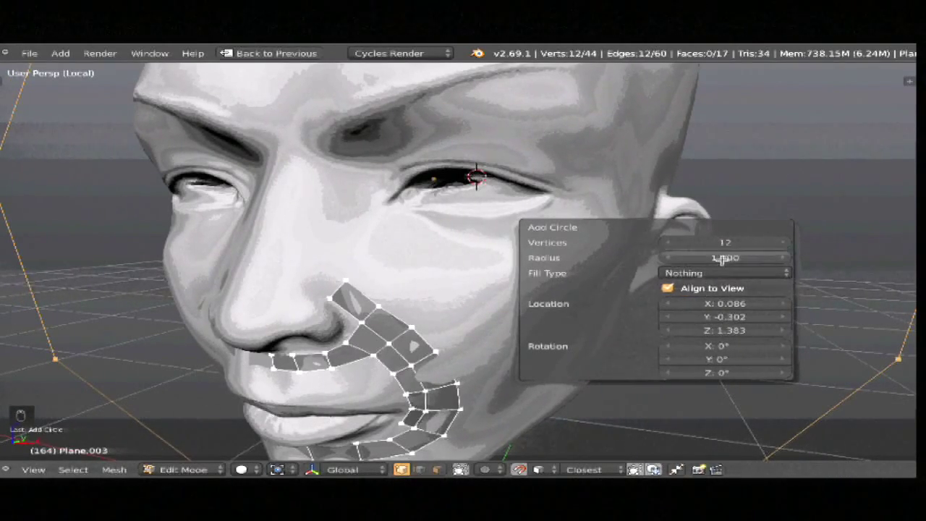
left_click(712, 257)
key("Return")
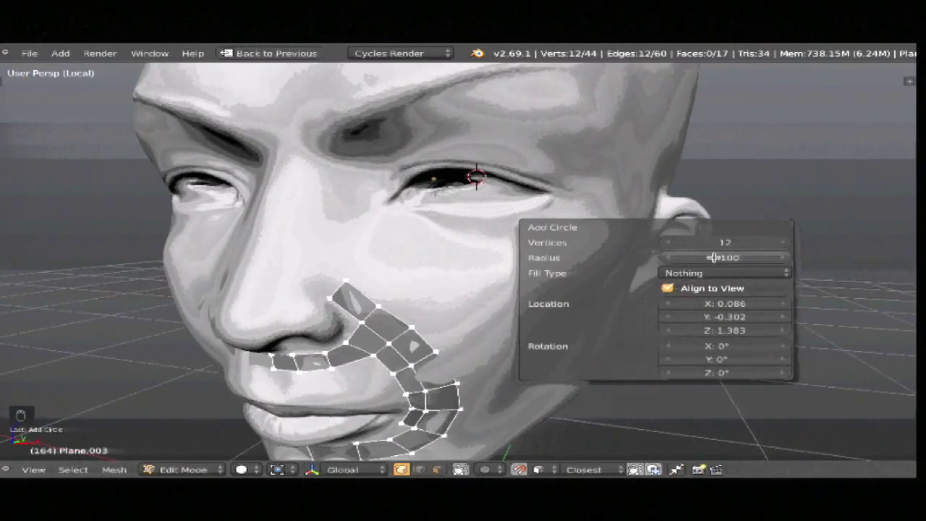
Step: Turn off clipping in the retopology mesh's Mirror modifier and return to the full-size solid view
key("z")
key("s")
right_click(533, 229)
key("shift+space")
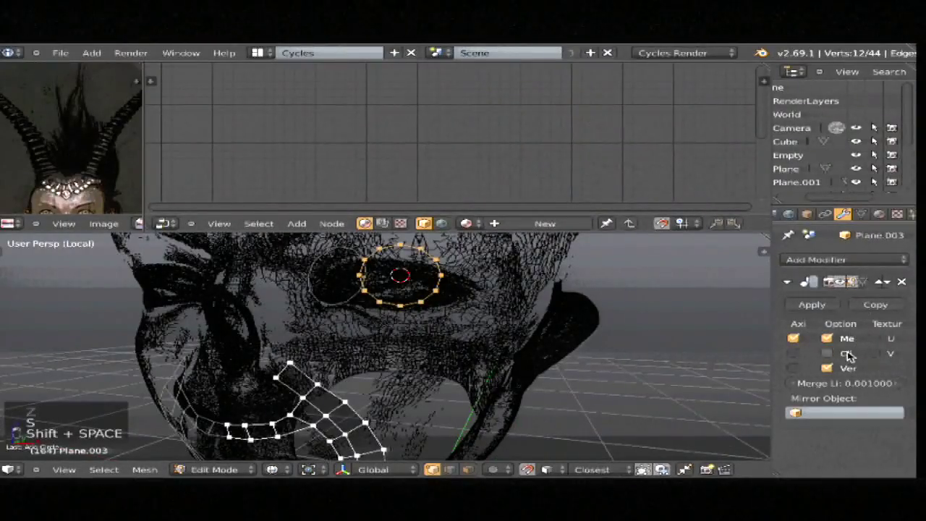
key("shift+space")
key("z")
Step: Move and scale the circle over the eye opening, flattening it along Z to match the eyelids
key("g")
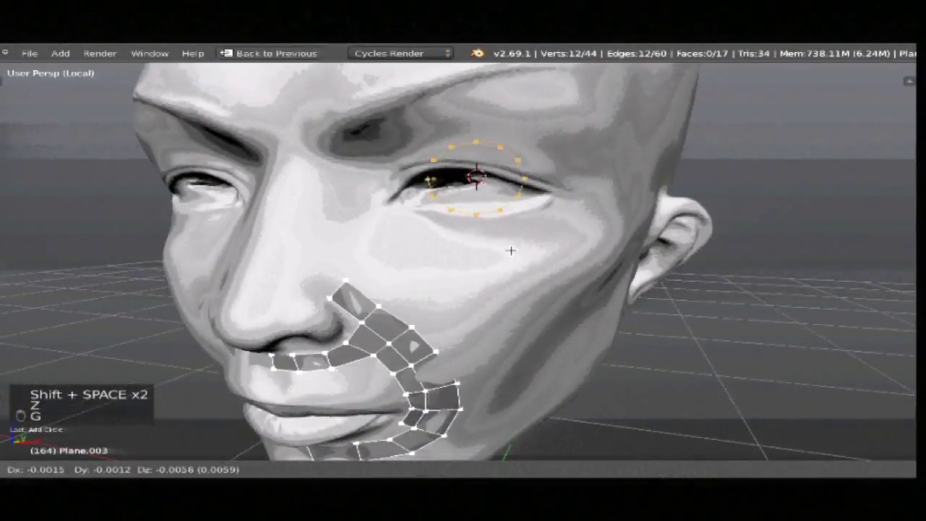
key("s")
left_click(527, 278)
key("s")
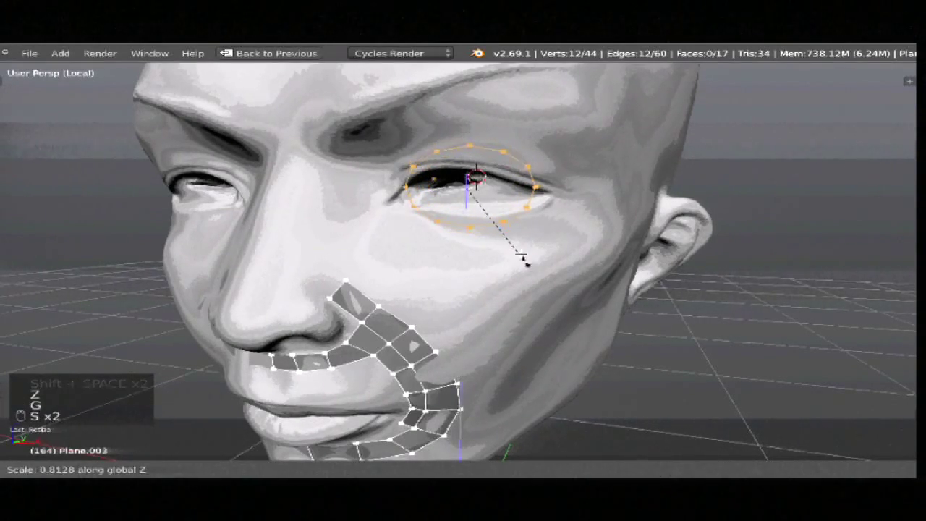
key("g")
left_click(471, 231)
Step: Pull the eye loop's inner vertex to the inner eye corner with proportional editing, and refine it with proportional editing off
key("a")
right_click(401, 190)
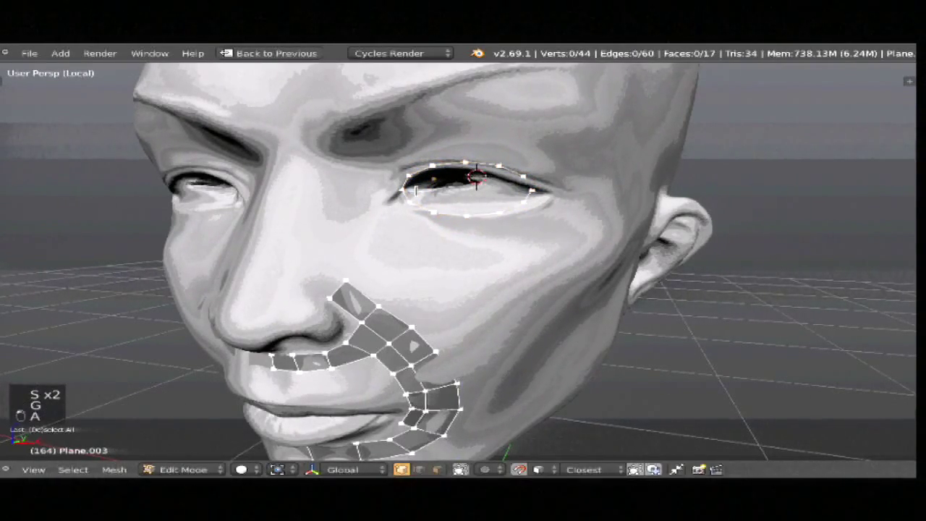
key("o")
key("g")
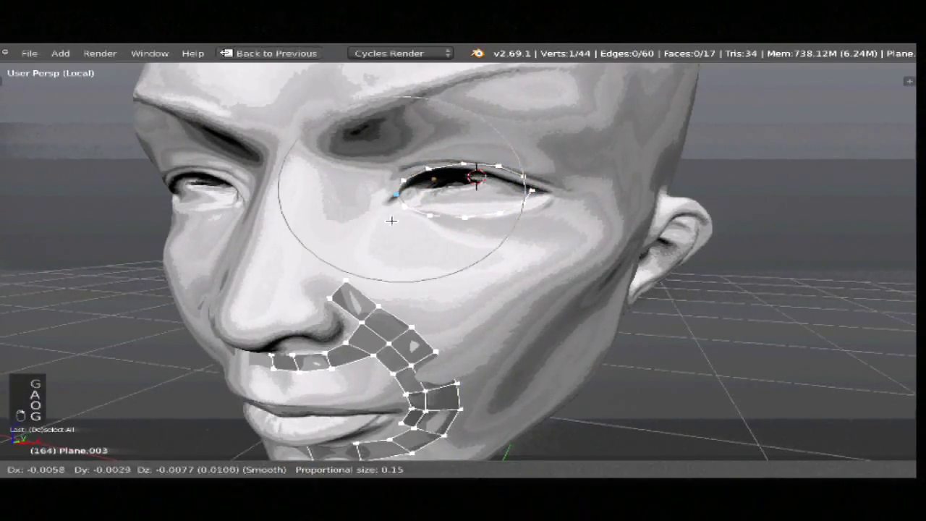
left_click(390, 217)
key("o")
key("g")
left_click(394, 208)
key("g")
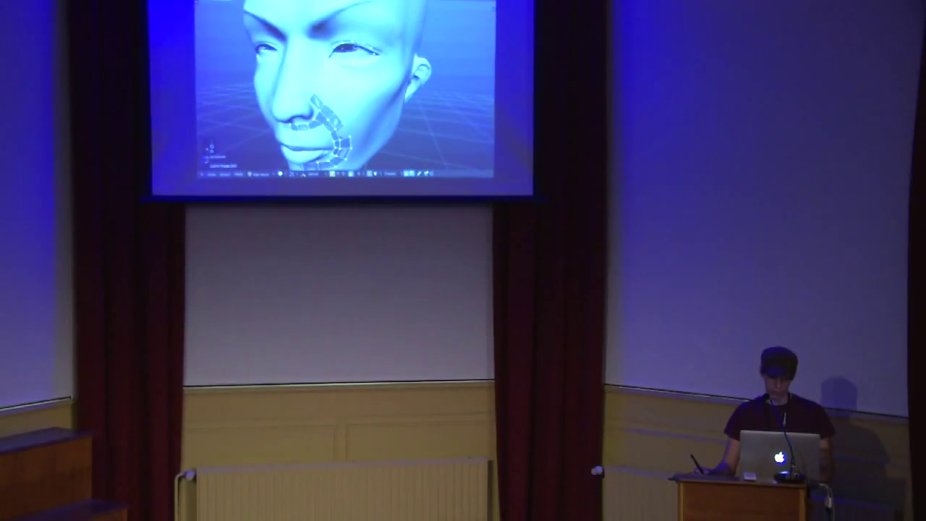
Step: Try repositioning the free corner vertex of the extra face above the upper lip, and undo the move and the face
middle_click_drag(329, 138, 354, 87, "shift")
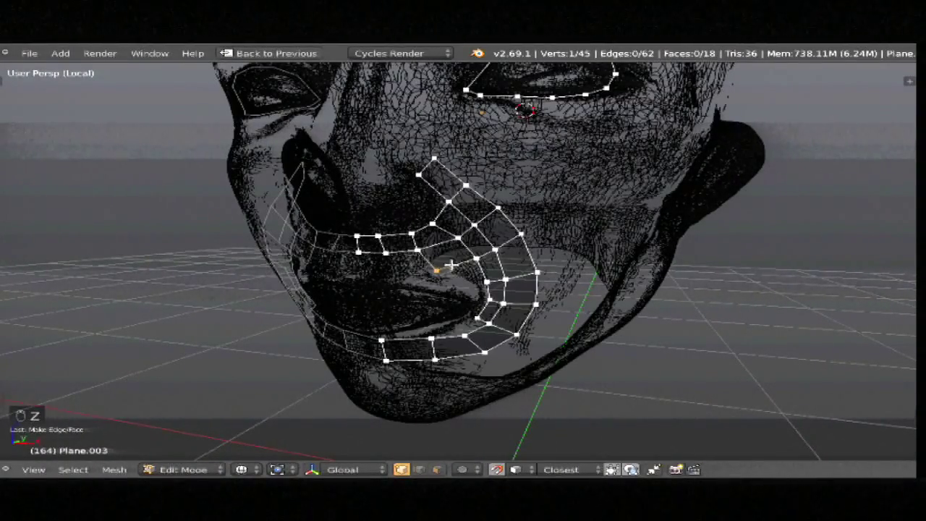
key("z")
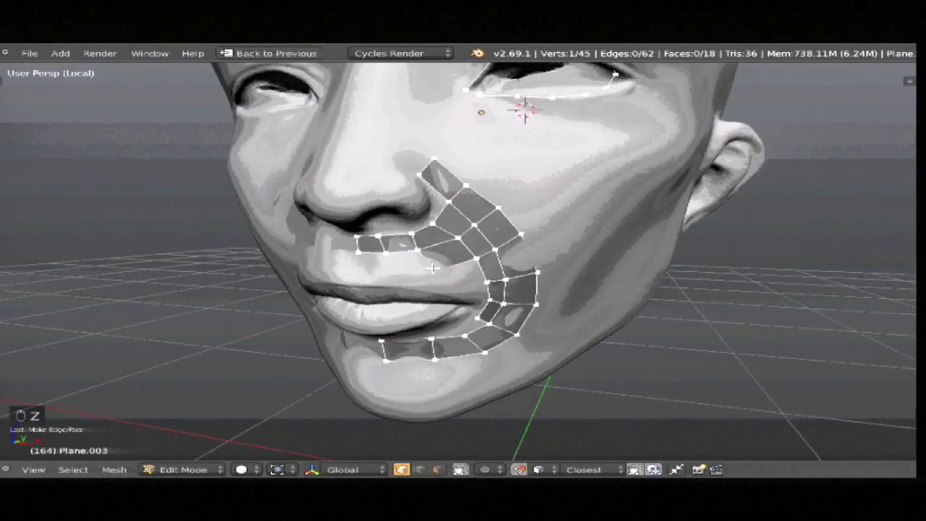
key("g")
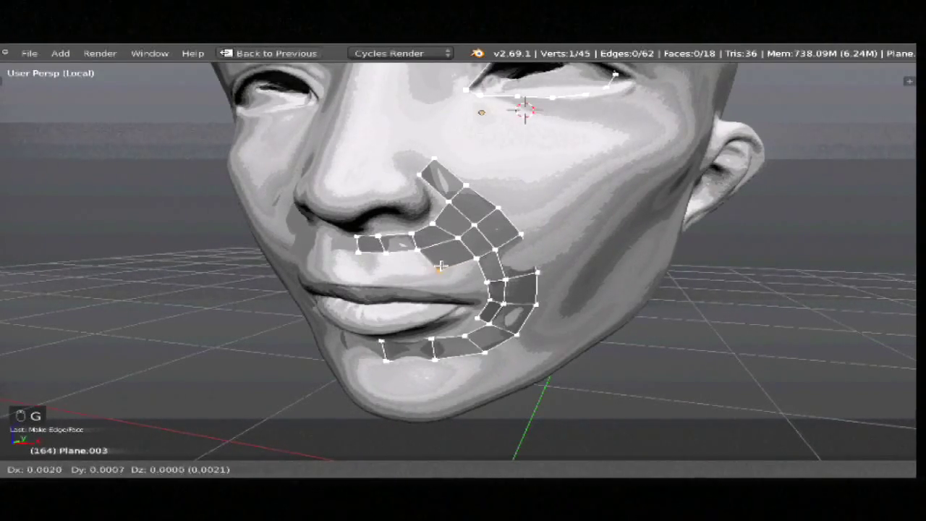
left_click(443, 264)
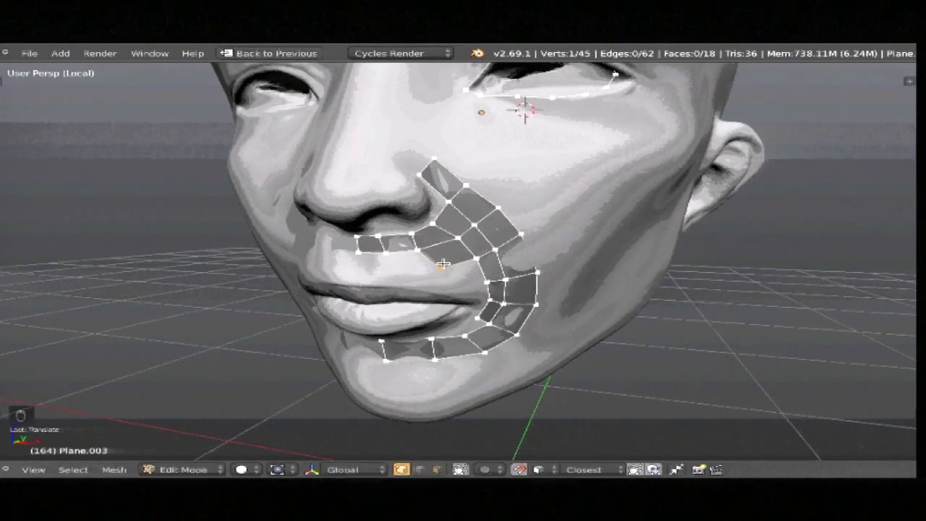
key("ctrl+z")
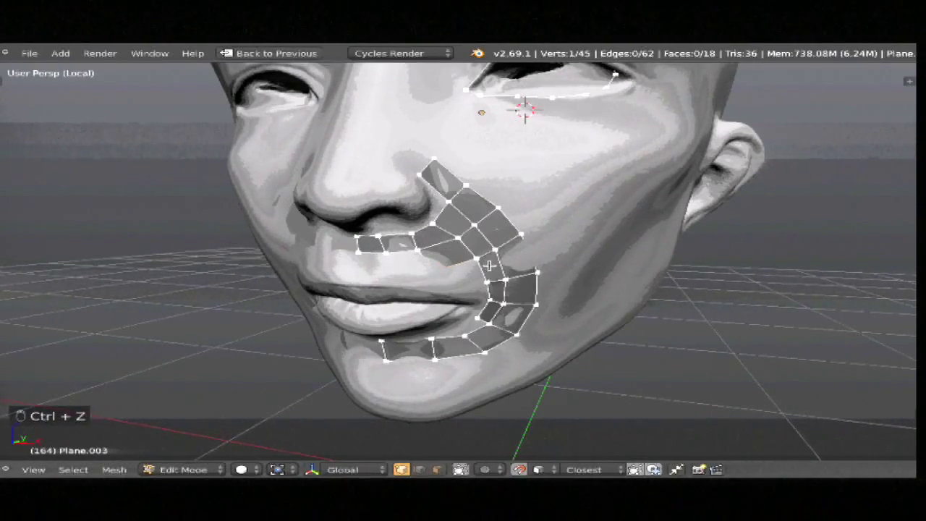
key("ctrl+z")
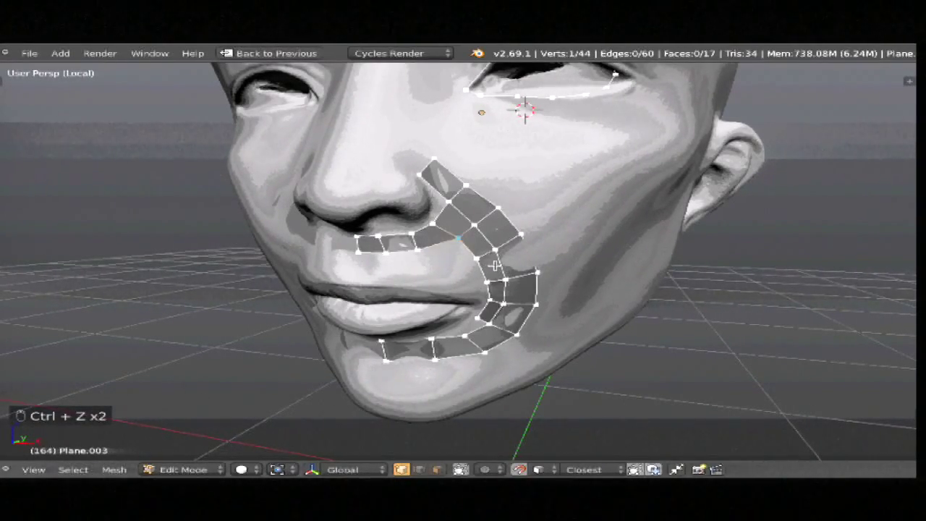
Step: Examine the F2 add-on's entry in the user preferences and close the preferences window
key("ctrl+alt+u")
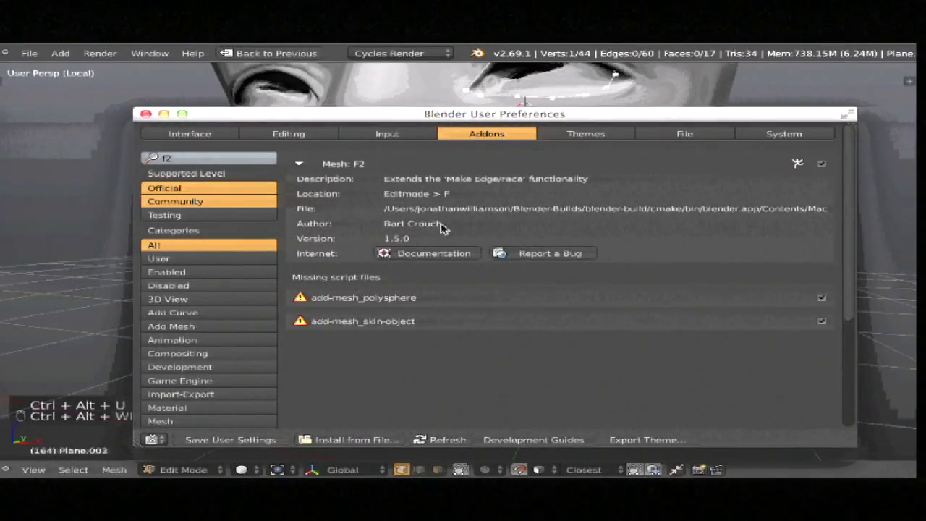
key("super+w")
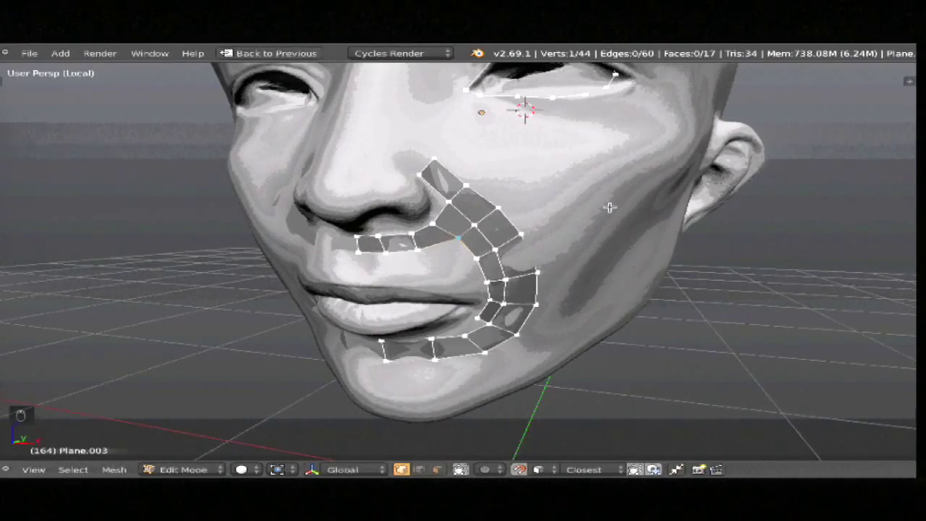
Step: Move the outer vertices of the eye loop to fit the outer corner of the eye
scroll(636, 195, "down", 3)
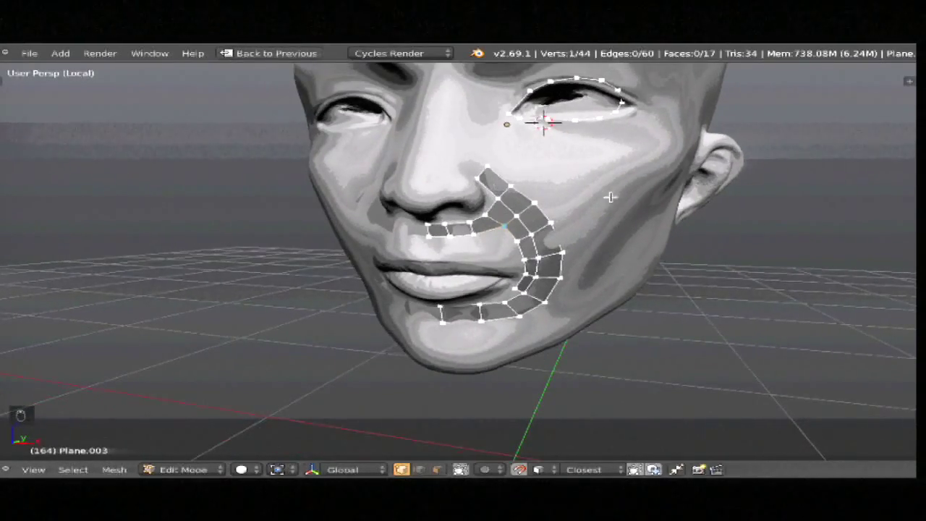
middle_click_drag(622, 217, 610, 239, "shift")
scroll(592, 139, "down", 2)
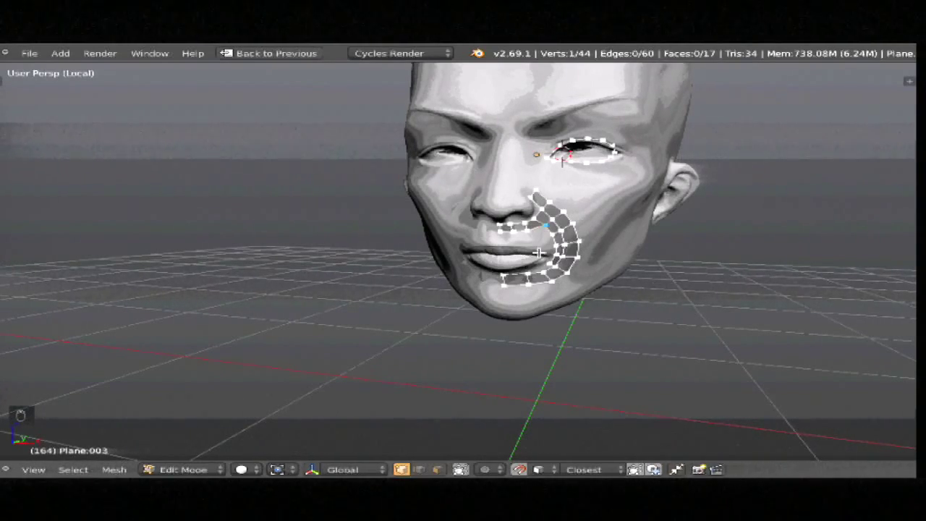
scroll(619, 213, "up", 2)
middle_click_drag(645, 206, 495, 146)
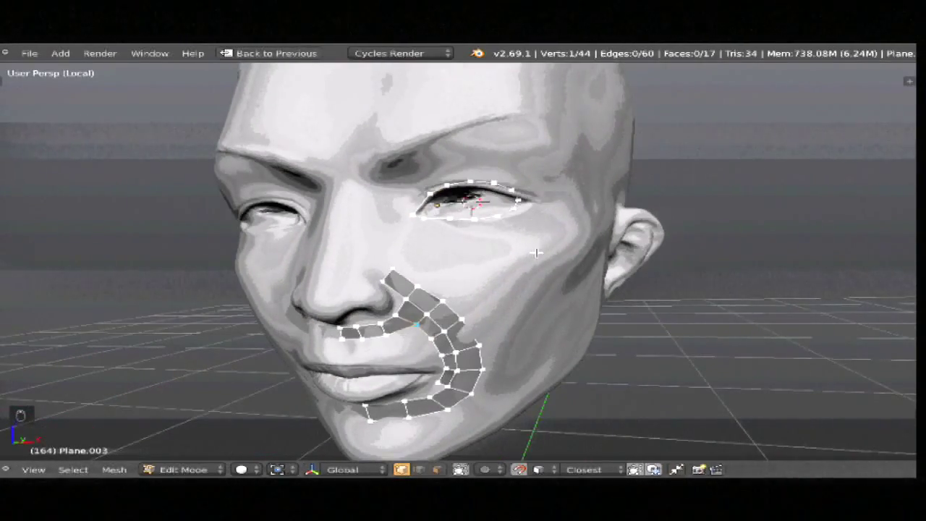
middle_click_drag(537, 252, 569, 197)
key("g")
left_click(551, 202)
key("g")
left_click(563, 201)
key("a")
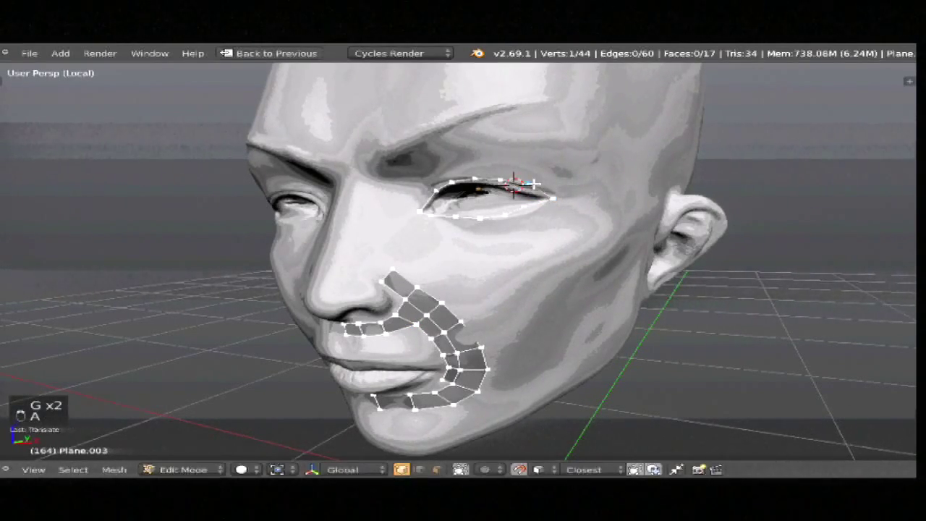
Step: Sketch a grease pencil ring around the eye to mark the surrounding loop, erase it, and clear the vertex selection
key("d")
left_click_drag(554, 170, 382, 212)
left_click_drag(434, 244, 553, 164)
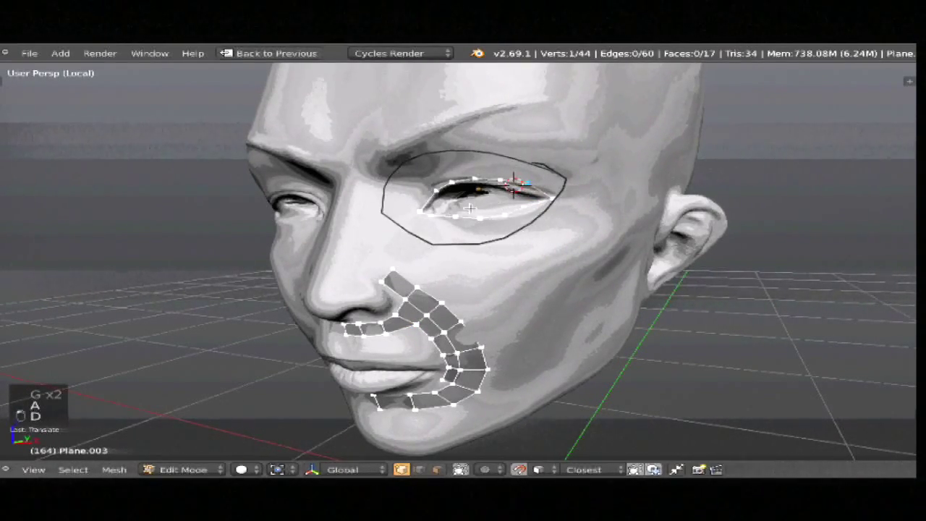
key("shift+grave")
left_click(487, 209)
left_click(512, 214)
key("a")
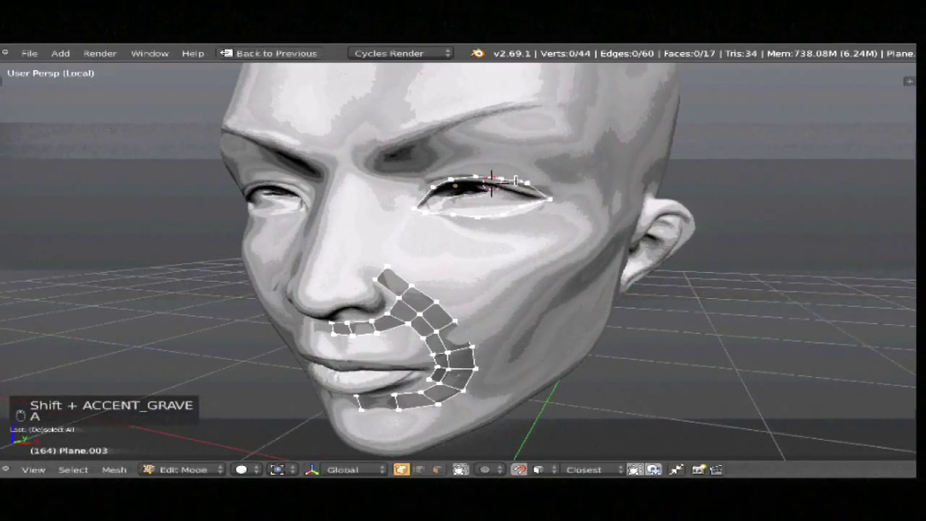
Step: Extrude the eye loop and scale it outward to form a ring of faces around the eye
key("e")
right_click(565, 244)
key("s")
left_click(565, 269)
key("s")
left_click(566, 291)
Step: Reposition and further scale the outer eye ring so it follows the eyelids evenly
key("g")
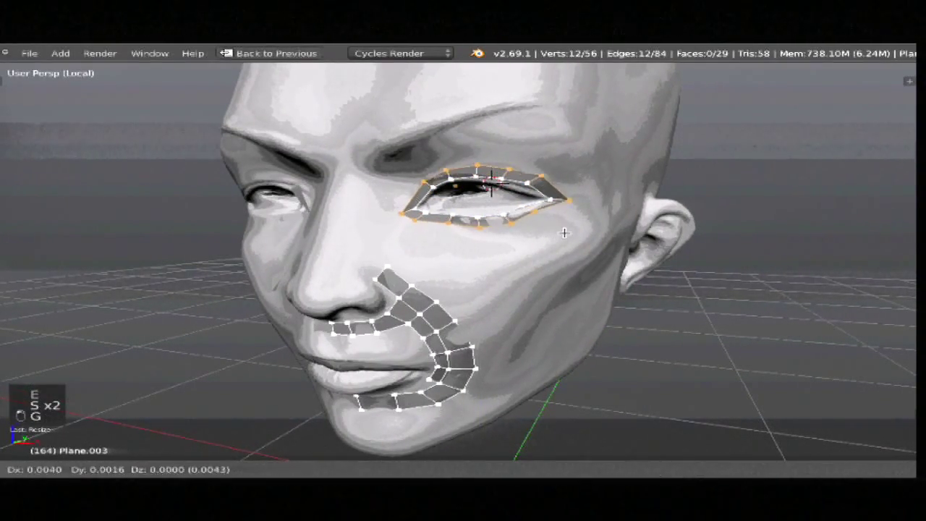
left_click(562, 232)
key("s")
left_click(569, 239)
key("g")
left_click(569, 241)
key("a")
Step: Move the lower eyelid vertices near the outer eye corner to even out the ring's faces
right_click_drag(540, 217, 539, 217)
middle_click_drag(538, 224, 522, 207)
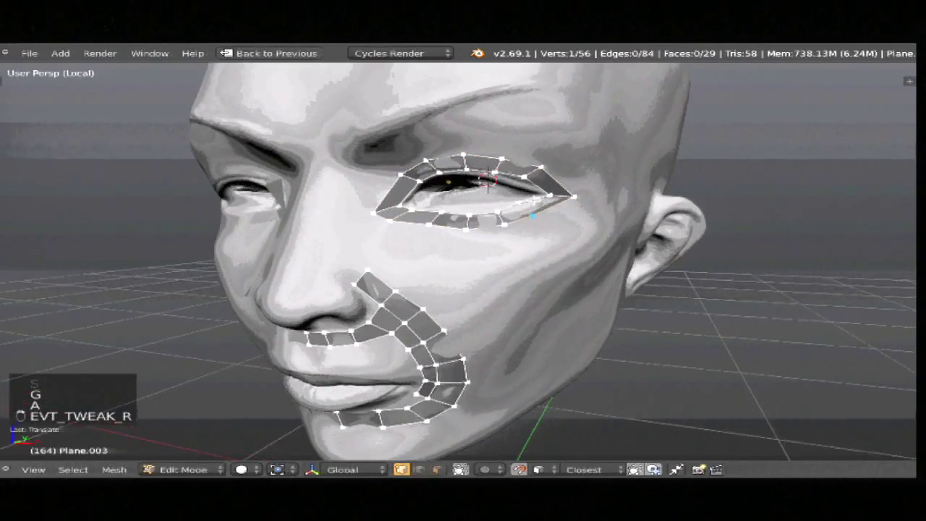
right_click_drag(518, 206, 525, 211)
key("g")
left_click(543, 218)
key("a")
Step: Adjust the upper eyelid vertices near the outer eye corner to narrow the ring's faces there
key("g")
left_click(542, 176)
key("g")
left_click(536, 182)
key("a")
right_click_drag(535, 178, 527, 171)
key("a")
Step: Move the two cross edges in the middle of the upper eyelid ring to even their spacing
right_click(500, 161)
right_click(492, 175, "shift")
key("g")
left_click(493, 178)
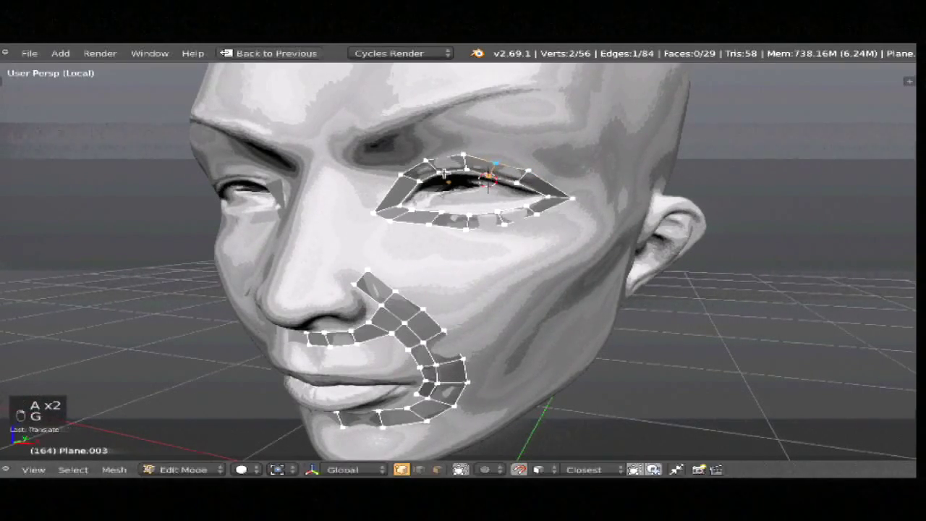
key("a")
right_click(463, 155)
right_click(466, 170, "shift")
key("g")
left_click(464, 172)
key("a")
Step: Reposition the two upper eyelid cross edges on the nose side of the eye ring
right_click(407, 180)
right_click(427, 162, "shift")
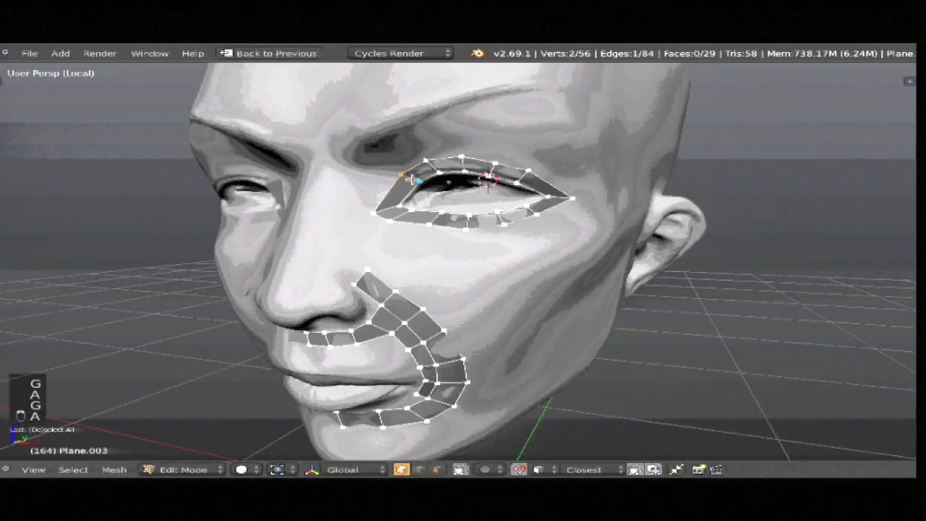
key("g")
left_click(432, 171)
key("g")
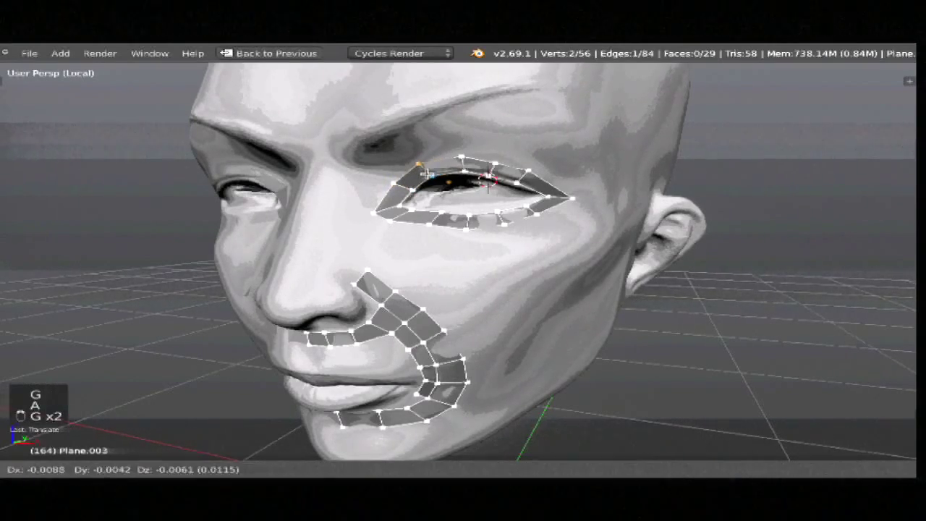
left_click(433, 173)
key("a")
Step: Rotate and move the cross edge at the inner corner of the eye ring into alignment
middle_click_drag(433, 173, 375, 200)
right_click(391, 208)
right_click(371, 211, "shift")
key("r")
left_click(394, 210)
key("g")
left_click(398, 212)
key("a")
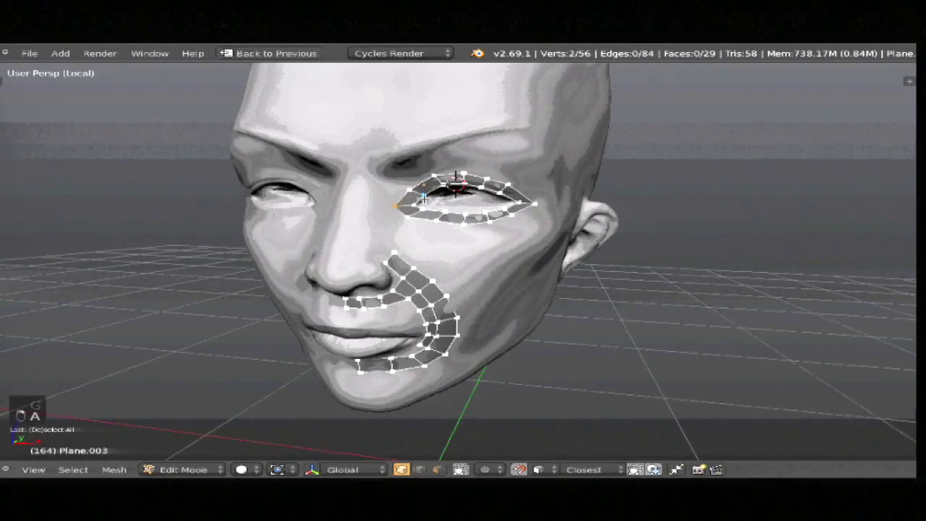
Step: Extrude the edge at the inner eye corner to the nose bridge and bring it to the centre line with mirror clipping enabled
key("e")
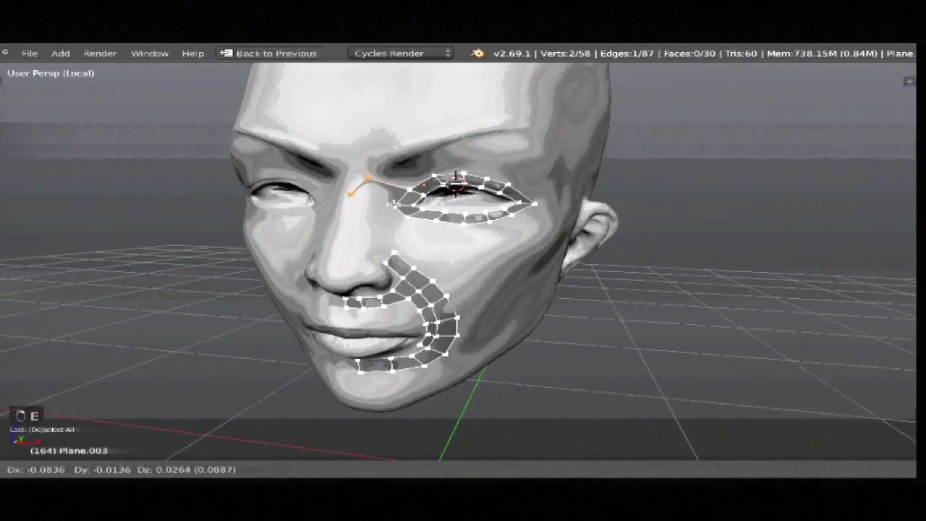
left_click(406, 205)
key("shift+space")
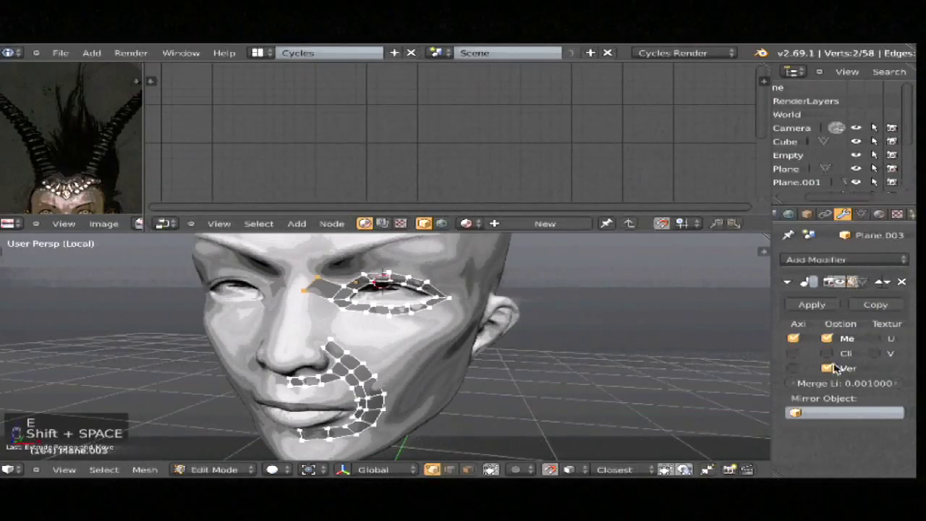
key("shift+space")
key("g")
left_click(366, 206)
Step: Add a loop cut to the face spanning from the eye ring to the nose bridge, close to the centre line
key("z")
key("ctrl+r")
left_click(377, 186)
left_click(376, 185)
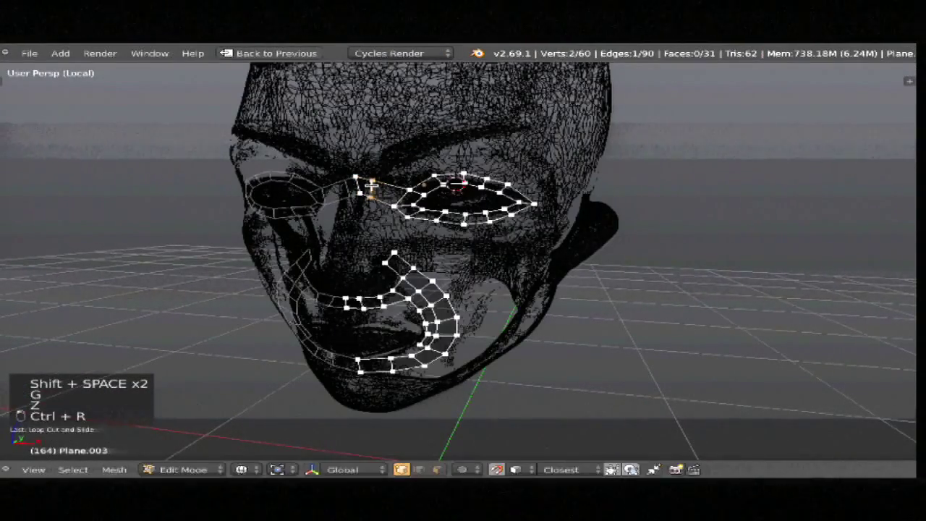
Step: Reposition the centre edge and the neighbouring cross edge on the nose bridge so they follow the sculpt, and clear the selection
key("z")
key("g")
left_click(355, 193)
key("z")
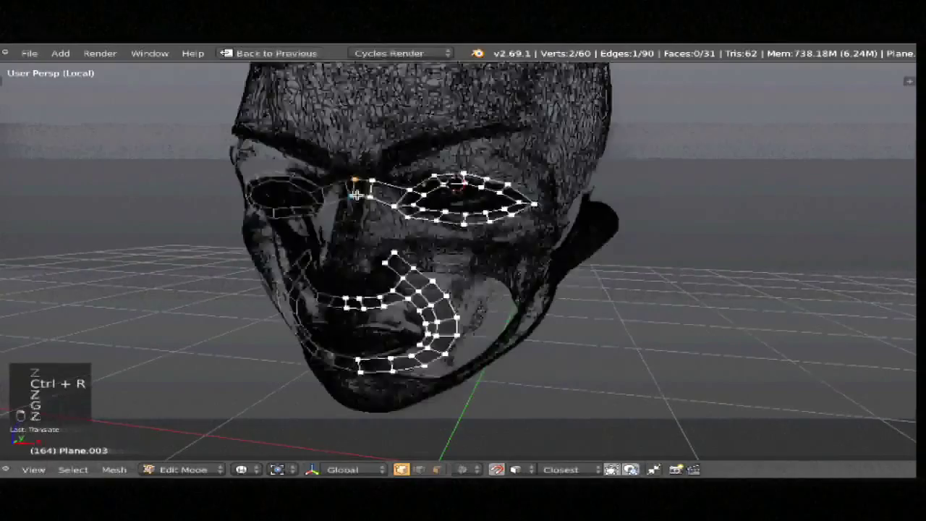
key("z")
key("g")
left_click(365, 190)
middle_click_drag(364, 191, 409, 218)
key("z")
key("z")
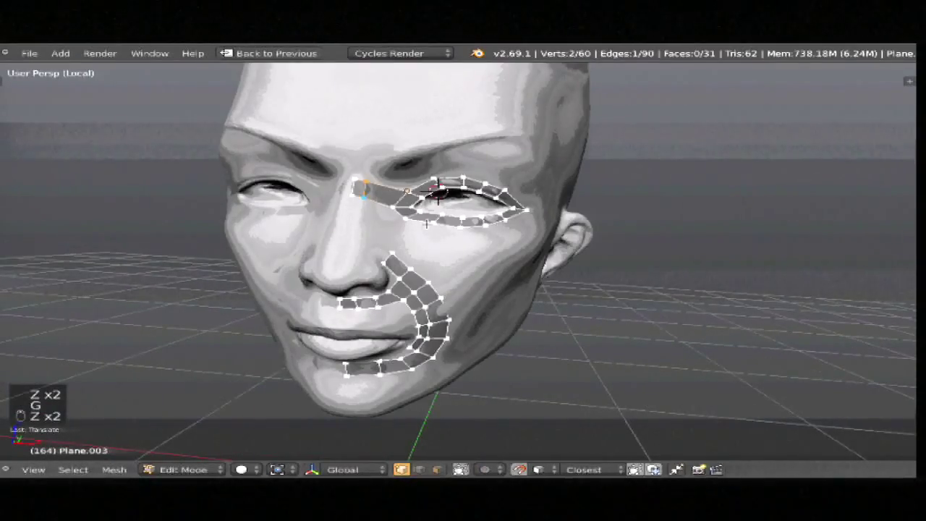
mouse_move(436, 249)
middle_mouse_down()
mouse_move(429, 287)
mouse_move(495, 250)
middle_mouse_up()
key("a")
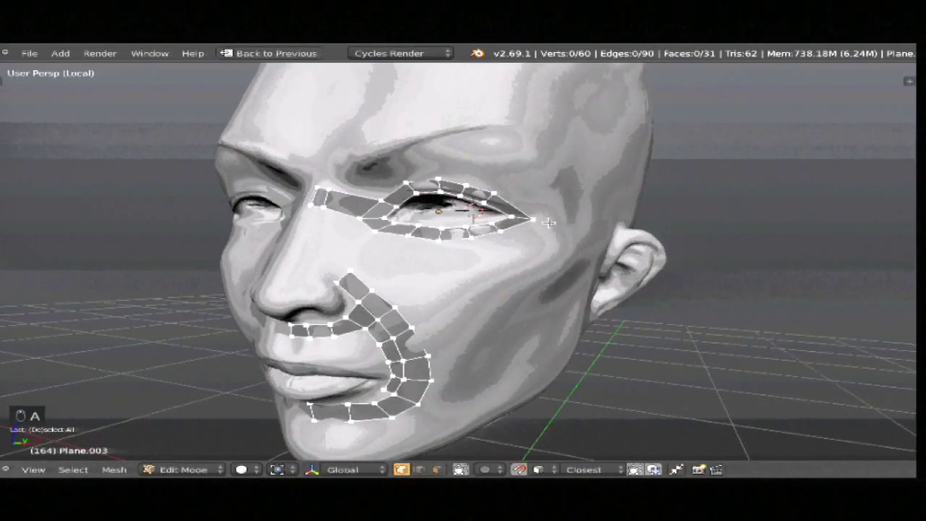
Step: Search the add-ons in User Preferences for "bsur" and expand the details of Bsurfaces GPL Edition
key("ctrl+alt+u")
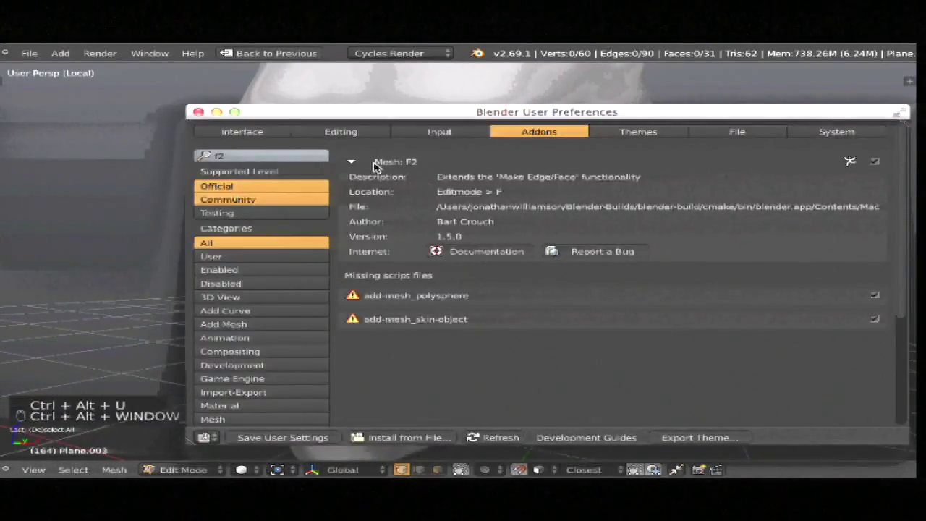
left_click(314, 155)
type("bsur")
key("Return")
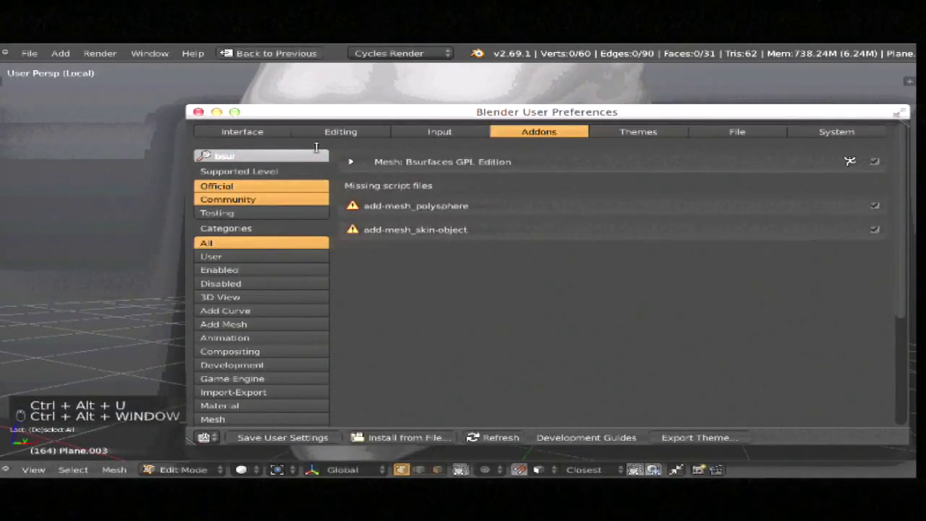
left_click(351, 163)
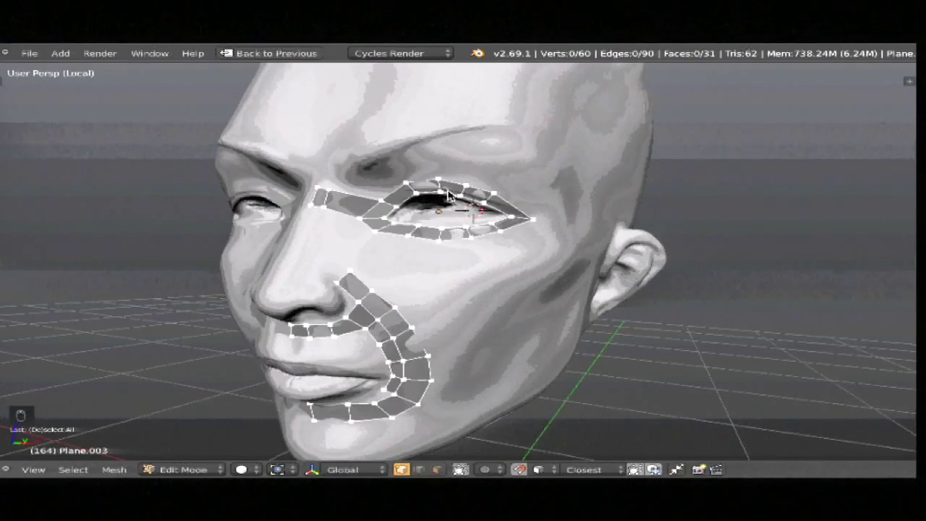
Step: Select the outer edges beside the mouth corner and draw a grease pencil stroke curving down the cheek opposite them
middle_click_drag(514, 272, 364, 270)
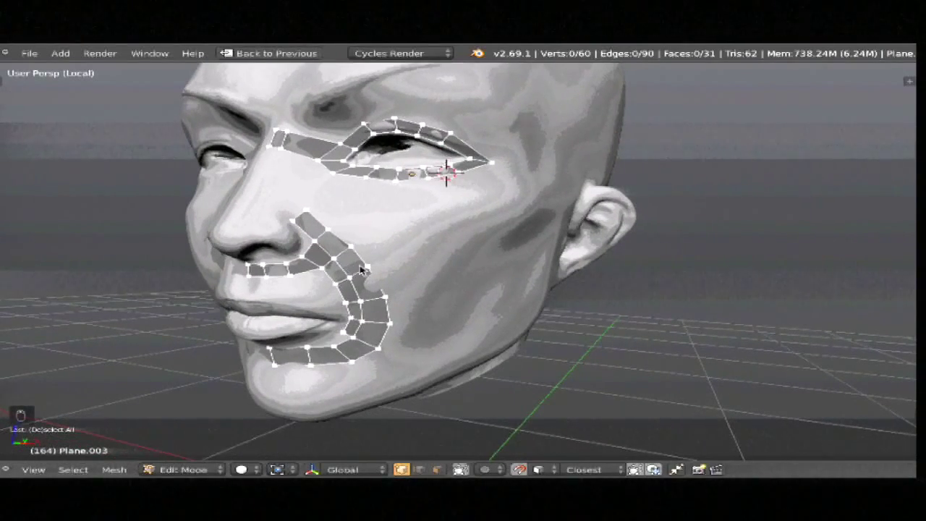
mouse_move(345, 240)
left_mouse_down()
mouse_move(394, 275)
mouse_move(387, 307)
mouse_move(345, 362)
left_mouse_up()
mouse_move(413, 221)
left_mouse_down()
mouse_move(430, 239)
mouse_move(424, 304)
mouse_move(378, 372)
left_mouse_up()
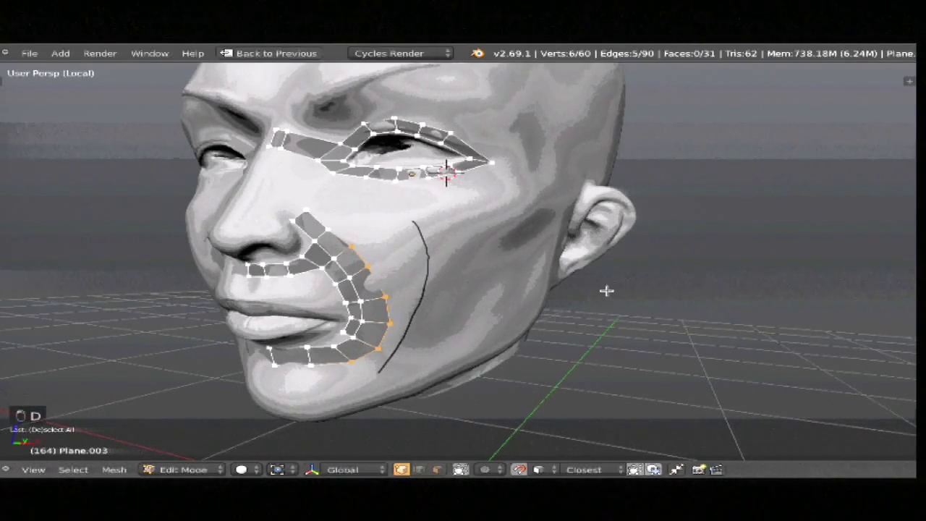
Step: Try to generate a Bsurfaces surface between the selected mouth edges and the cheek stroke
key("w")
key("t")
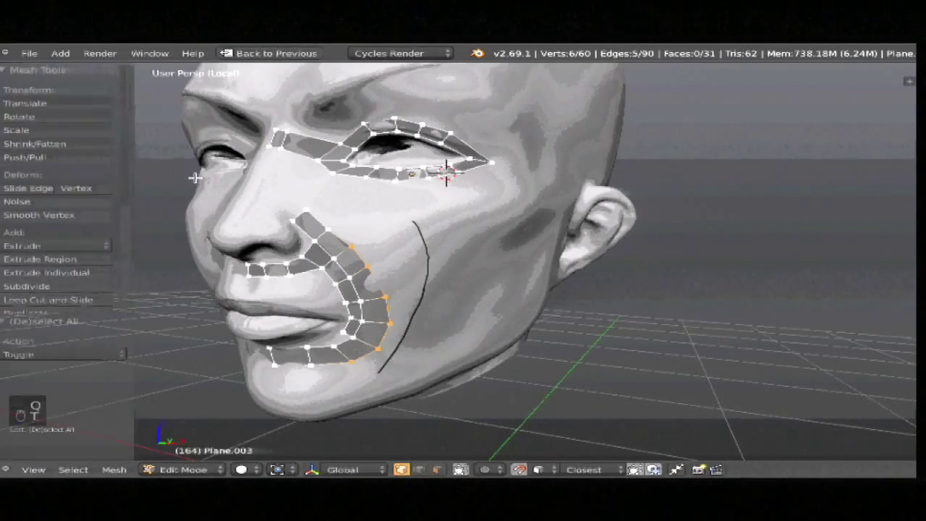
key("a")
key("a")
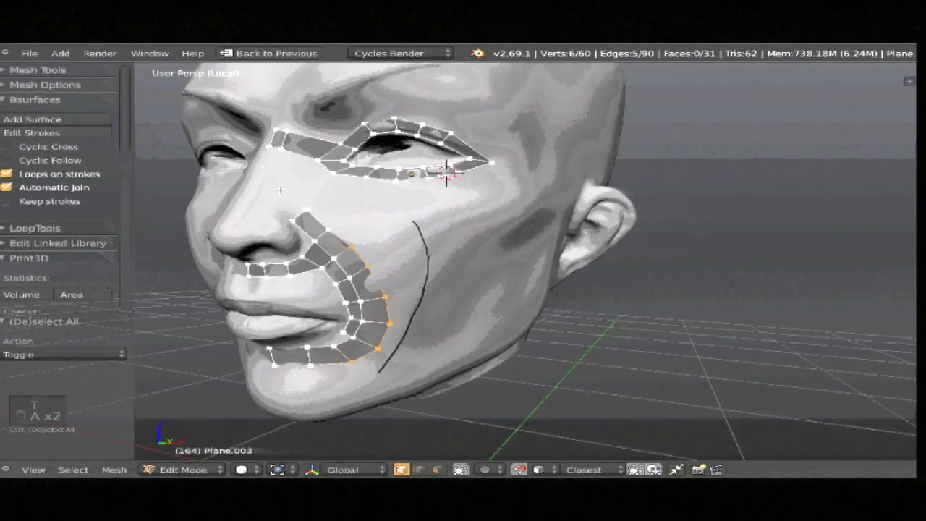
left_click(62, 120)
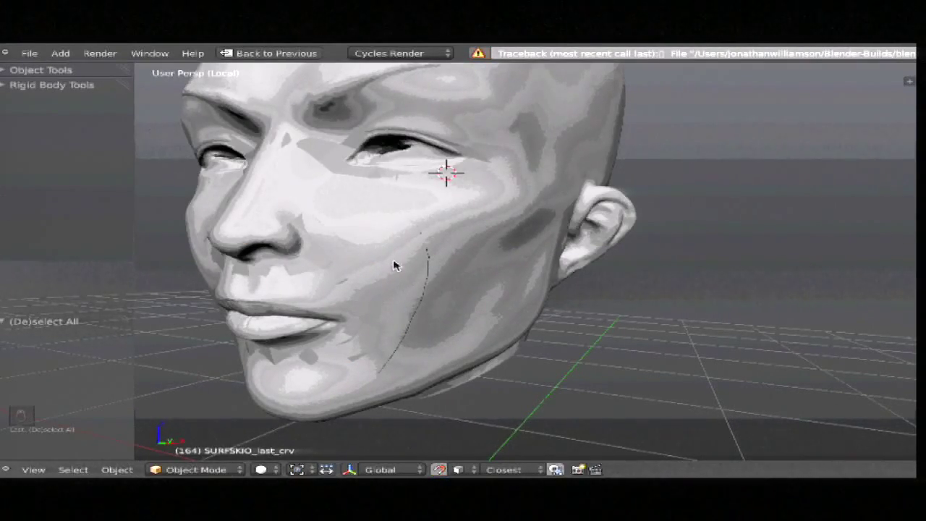
Step: Exit local view, inspect the leftover stroke curve on the bust in wireframe, and deselect all objects
key("KP_Divide")
key("KP_3")
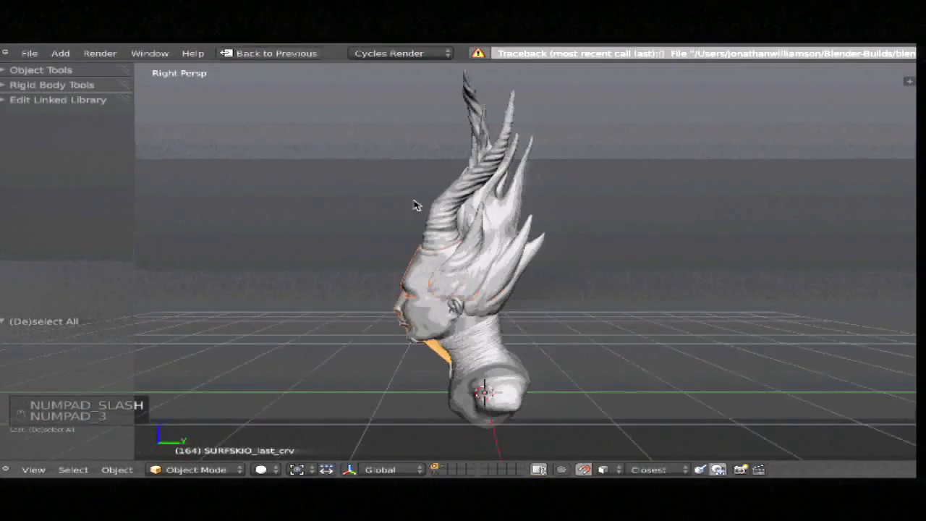
scroll(424, 315, "up", 3)
key("z")
mouse_move(521, 269)
middle_mouse_down()
mouse_move(487, 271)
mouse_move(568, 237)
middle_mouse_up()
key("Tab")
key("z")
key("z")
key("Tab")
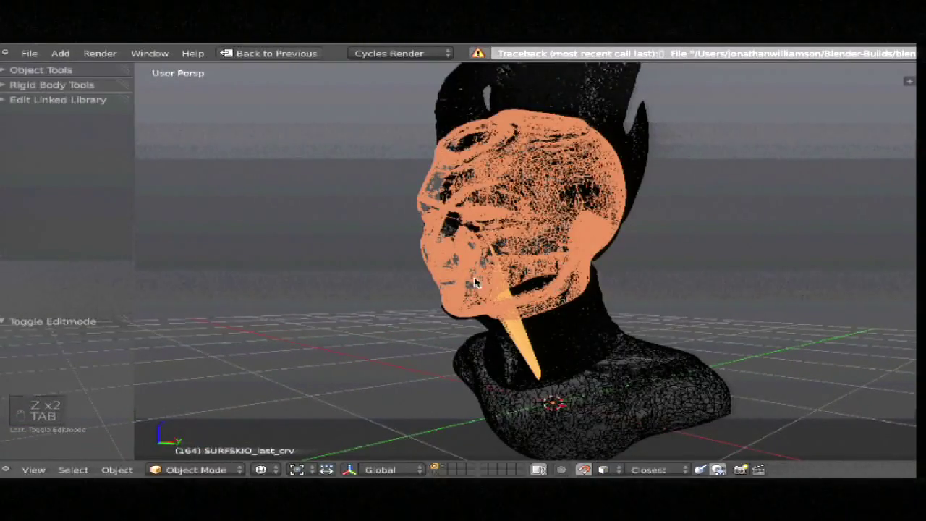
middle_click_drag(444, 292, 516, 327)
key("a")
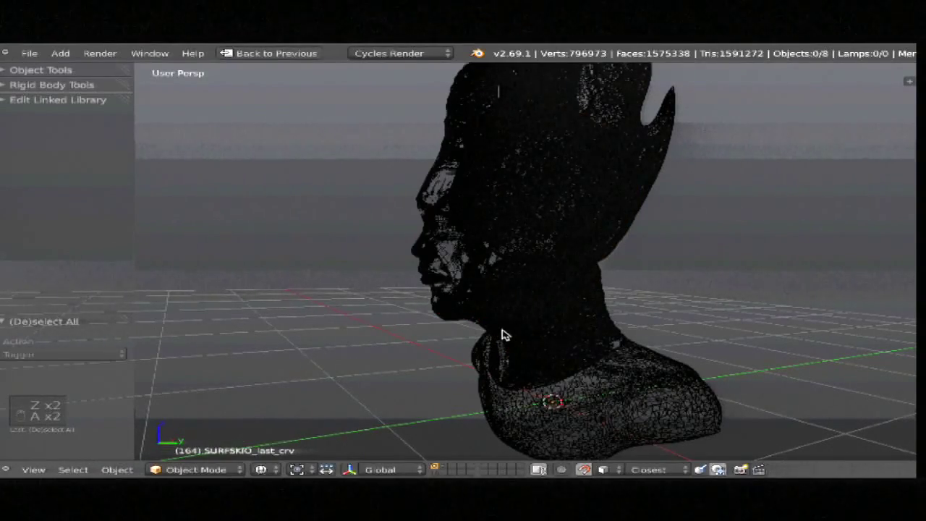
Step: Delete the leftover GP_Layer object from the scene
key("a")
key("shift+space")
left_click(792, 170)
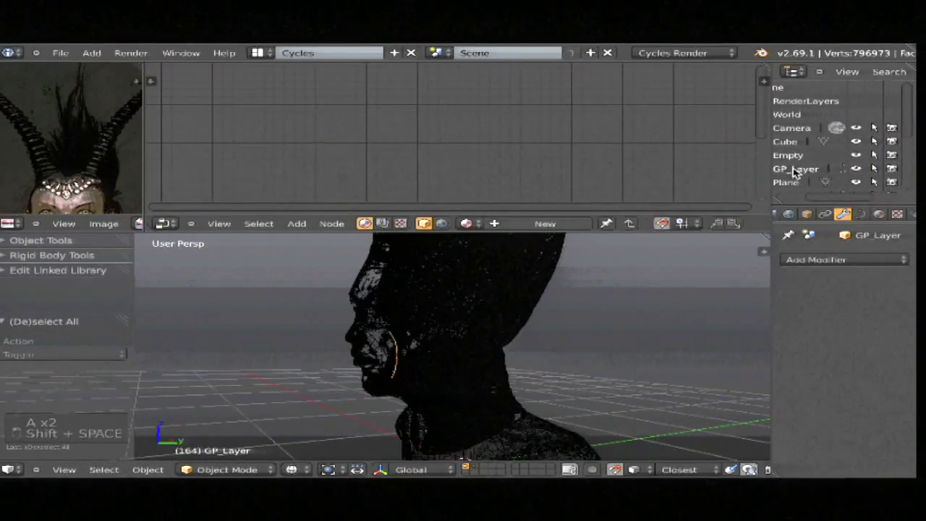
key("x")
key("Return")
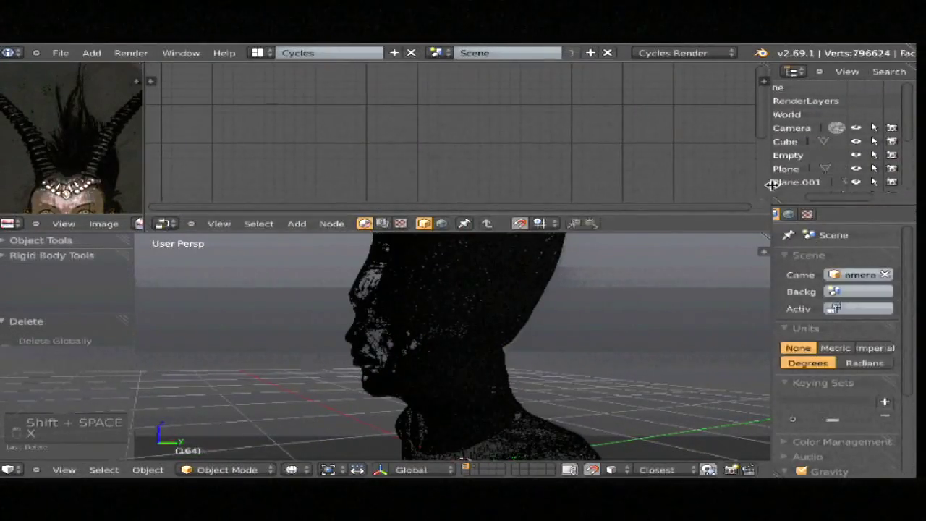
Step: Delete the leftover SURFSKIO_last_crv curve object from the scene
key("shift+space")
left_click(63, 225)
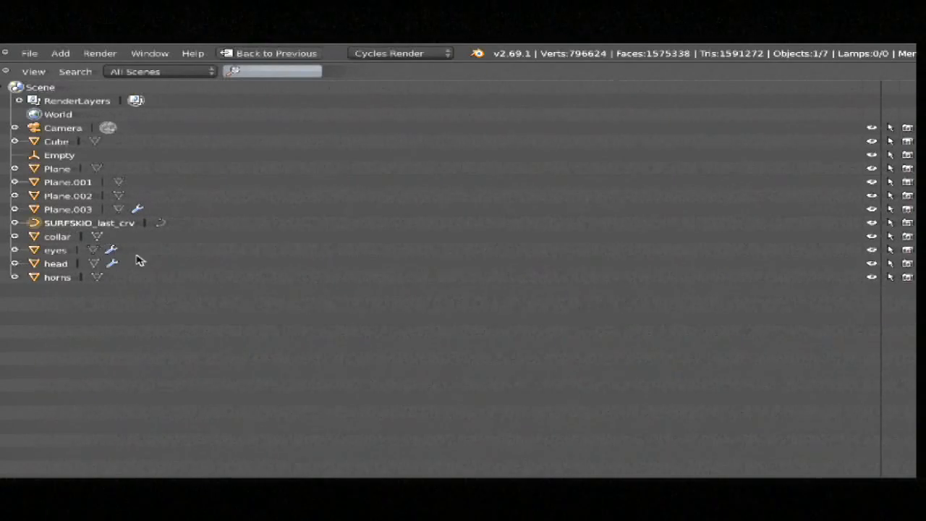
key("shift+space")
key("x")
left_click(481, 367)
Step: Select the retopology mesh Plane.003 through wireframe display and enter Edit Mode on it in solid shading
key("z")
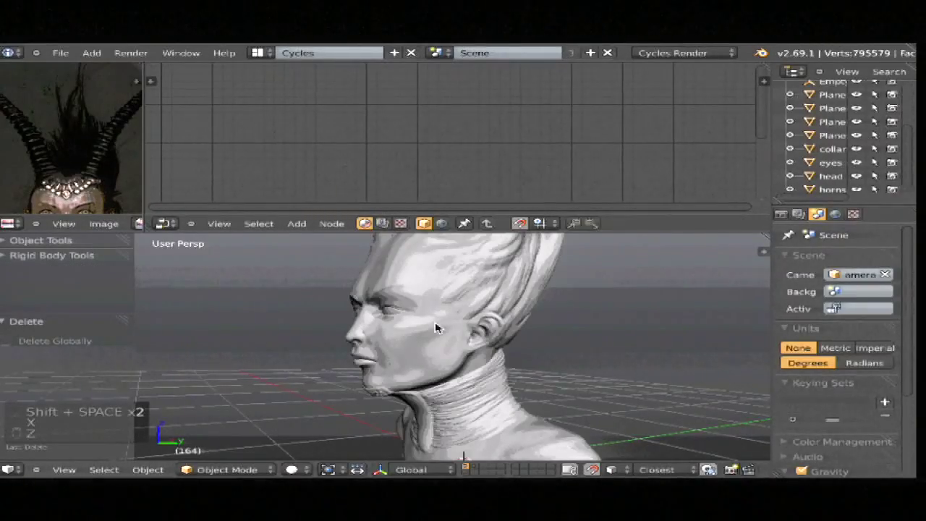
key("shift+z")
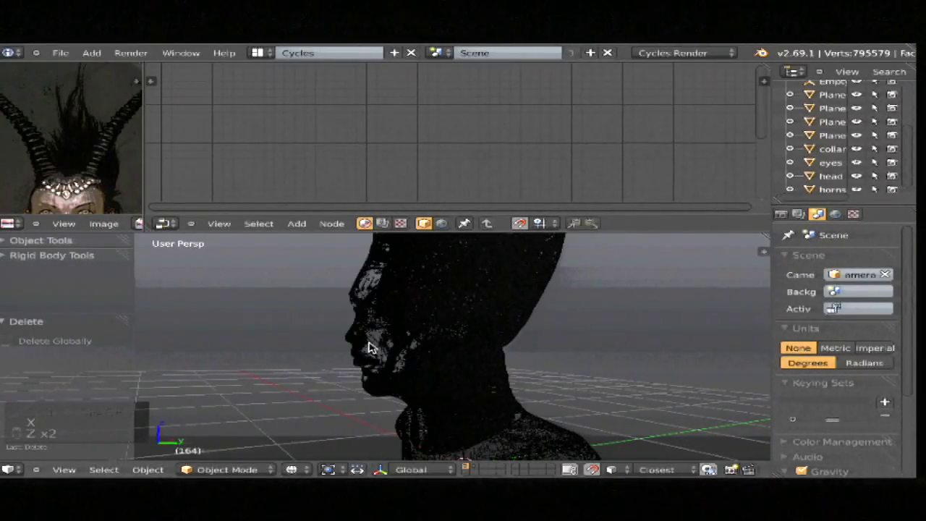
right_click(368, 348)
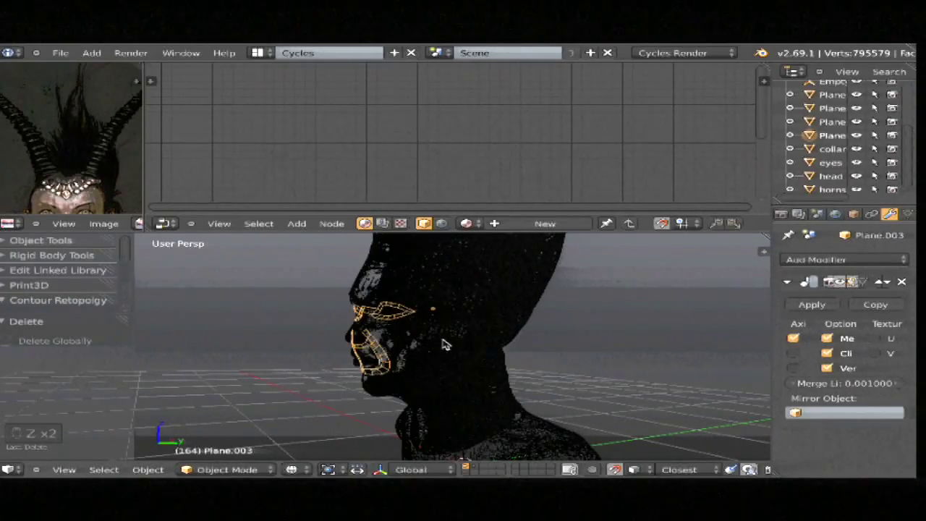
key("shift+z")
key("Tab")
scroll(446, 341, "up", 2)
mouse_move(473, 333)
middle_mouse_down()
mouse_move(506, 322)
mouse_move(464, 346)
middle_mouse_up()
scroll(506, 323, "up", 2)
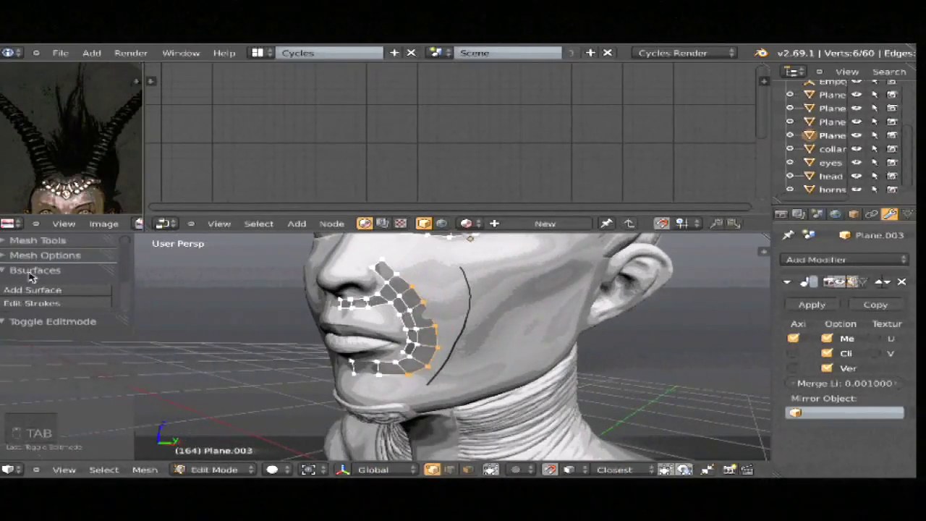
Step: Generate a Bsurfaces surface between the selected mouth edges and the cheek stroke, with Follow set to 2
left_click(62, 289)
key("z")
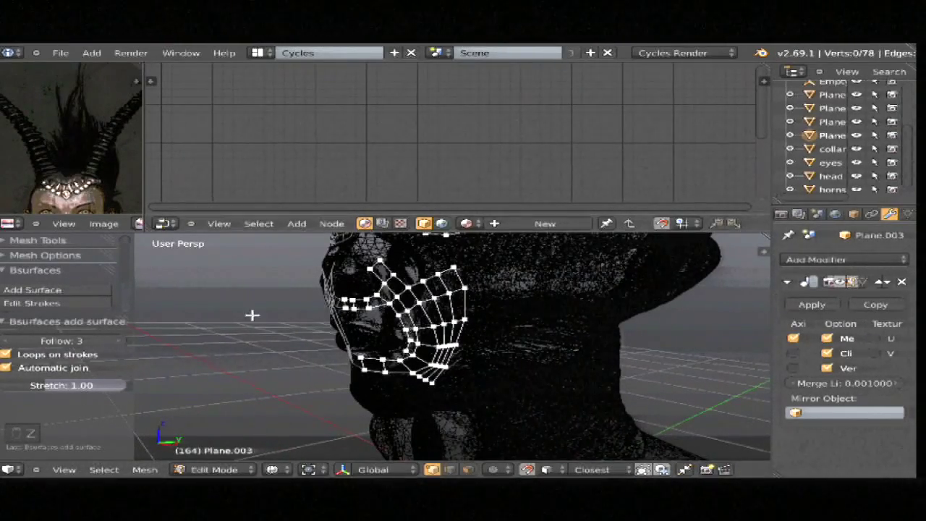
left_click(10, 341)
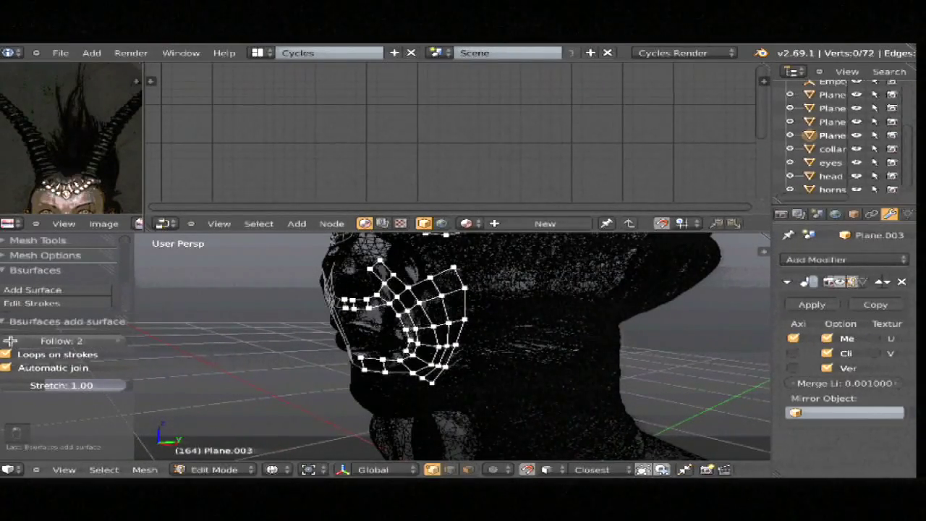
Step: Try a Follow count of 5 on the new cheek surface and return it to 2
left_click(114, 340)
left_click(114, 340)
left_click(113, 340)
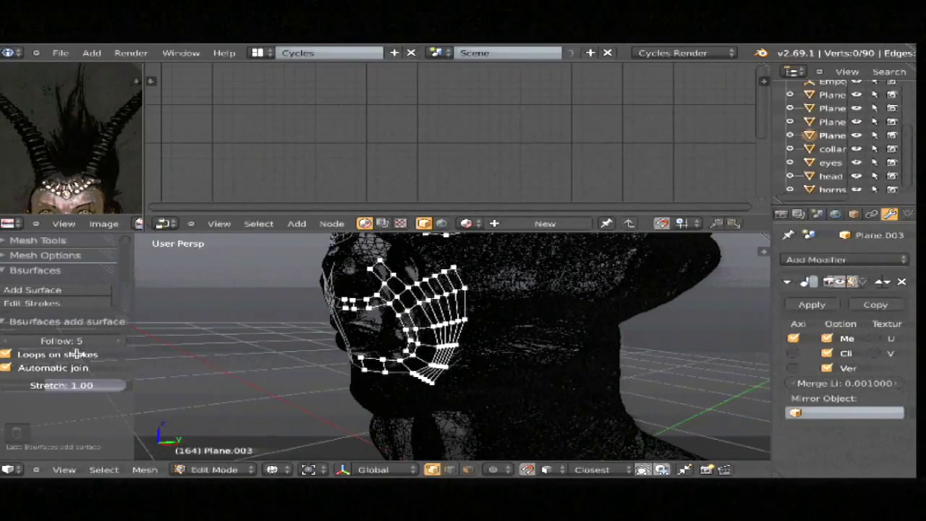
mouse_move(67, 379)
left_mouse_down()
mouse_move(85, 389)
mouse_move(58, 391)
left_mouse_up()
right_click(64, 390)
left_click(7, 340)
left_click(7, 340)
left_click(7, 340)
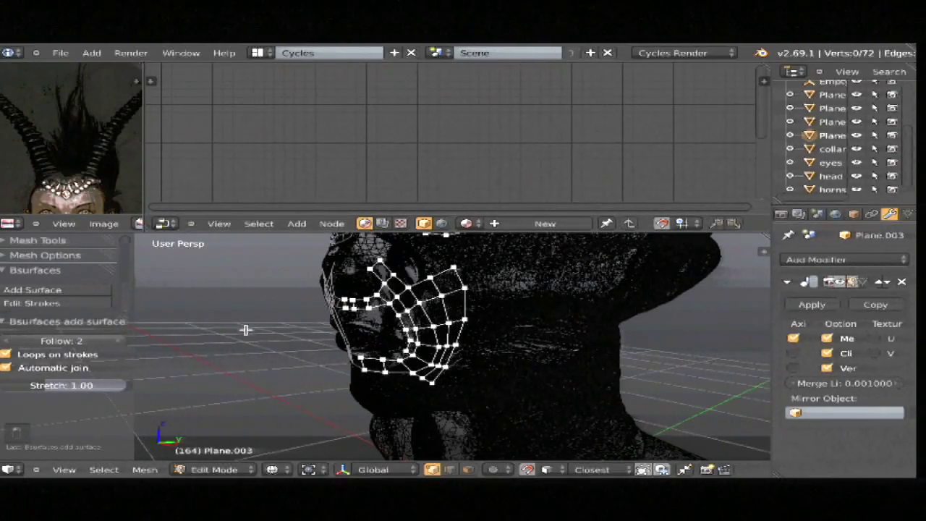
Step: Nudge the middle and outer edge loops of the cheek surface so they snap onto the sculpt, and clear the selection
key("shift+space")
key("z")
middle_click_drag(520, 325, 527, 286)
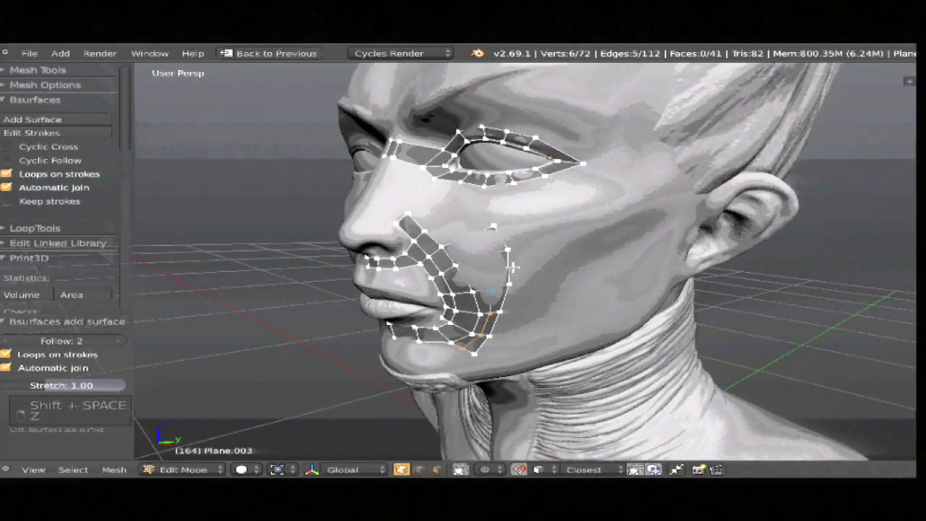
right_click(506, 271, "alt")
key("g")
left_click(510, 274)
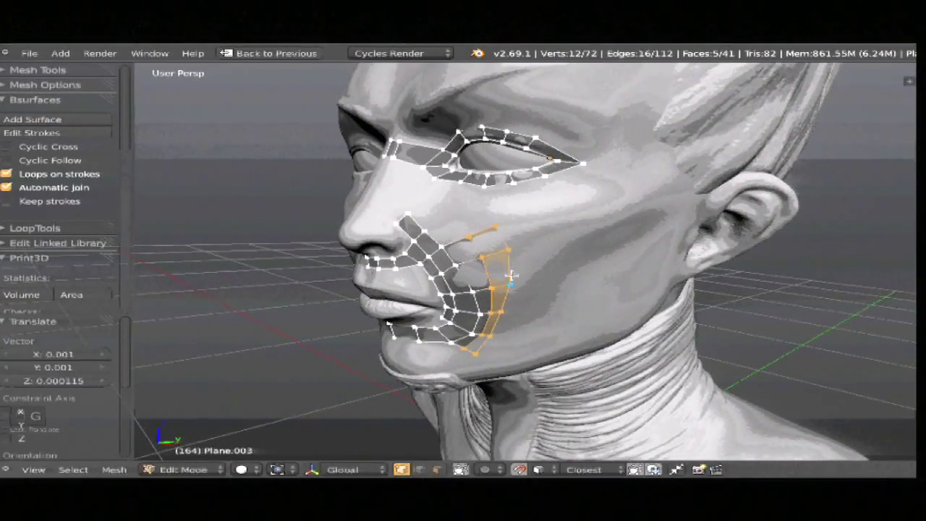
key("g")
key("a")
middle_click_drag(522, 288, 568, 216)
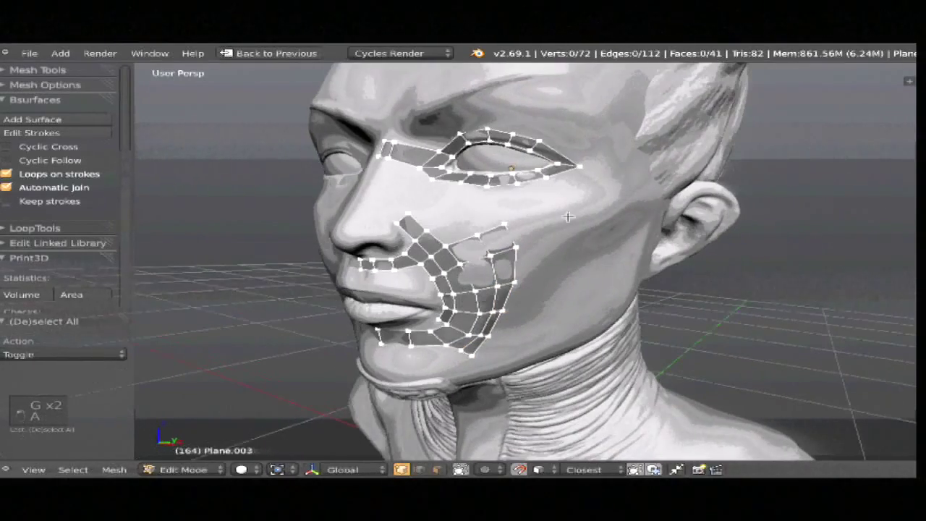
Step: Select the eye ring's upper outer edges, draw a stroke along the eyebrow, and generate a Bsurfaces surface between them
right_click(566, 150, "alt")
mouse_move(582, 168)
left_mouse_down("ctrl+shift")
mouse_move(448, 163)
mouse_move(506, 239)
left_mouse_up("ctrl+shift")
middle_click_drag(507, 239, 441, 239)
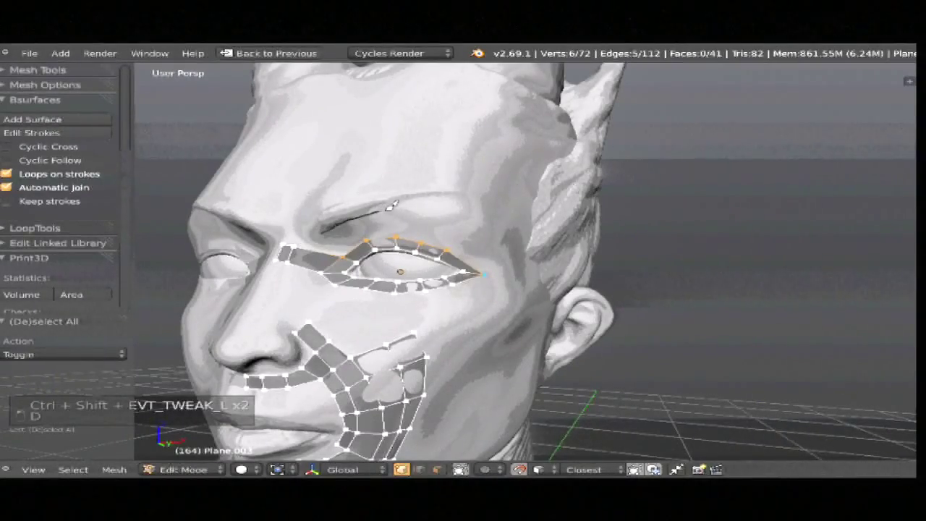
mouse_move(392, 206)
left_mouse_down()
mouse_move(457, 209)
mouse_move(505, 238)
left_mouse_up()
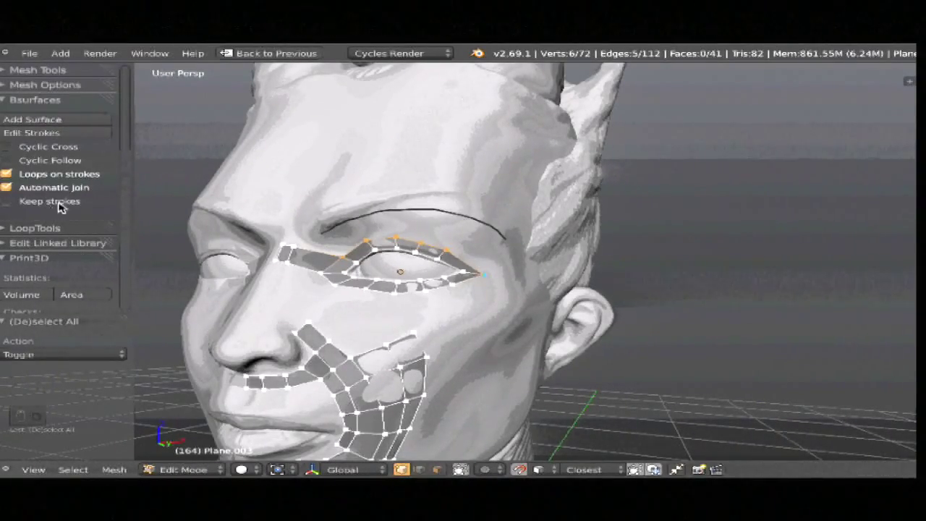
key("q")
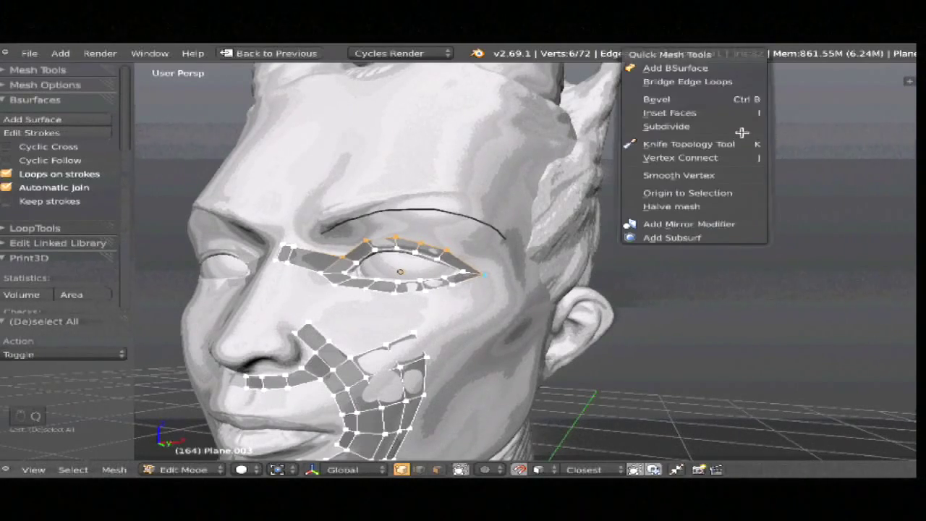
left_click(667, 68)
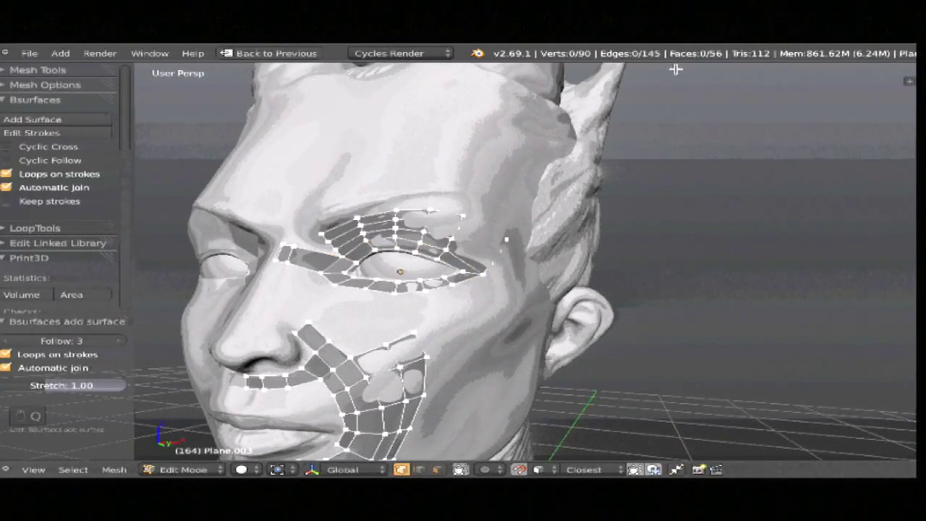
Step: Nudge the eyebrow surface's edge loops so they snap onto the sculpt, and clear the selection
right_click(440, 234, "alt")
right_click(442, 223, "alt+shift")
right_click(446, 212, "alt+shift")
key("g")
left_click(447, 212)
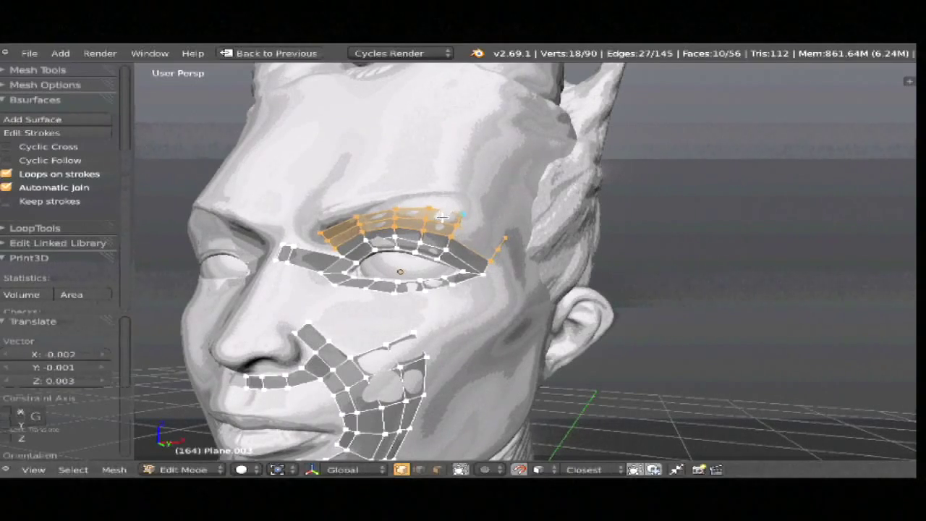
key("a")
right_click(444, 209, "alt")
key("g")
left_click(445, 209)
key("a")
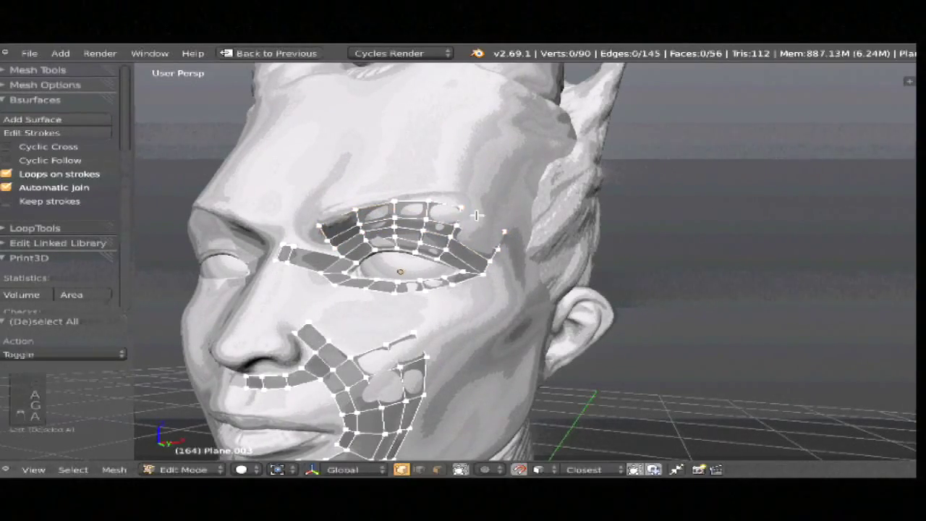
middle_click_drag(448, 243, 421, 245)
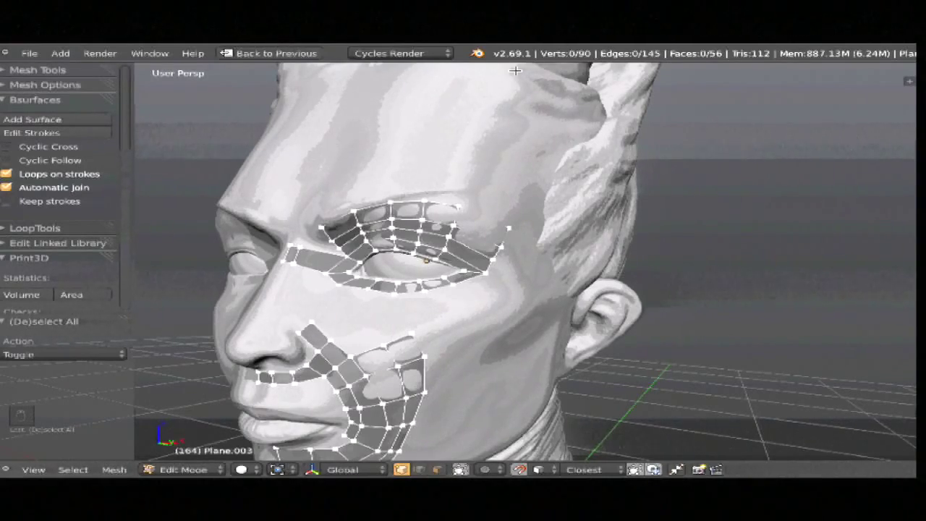
Step: Extrude the upper outer edge of the cheek surface along the cheekbone toward the ear, and rotate its end edge to fit
middle_click_drag(526, 304, 319, 244)
mouse_move(345, 274)
left_mouse_down("ctrl")
mouse_move(311, 228)
mouse_move(360, 273)
left_mouse_up("ctrl")
key("e")
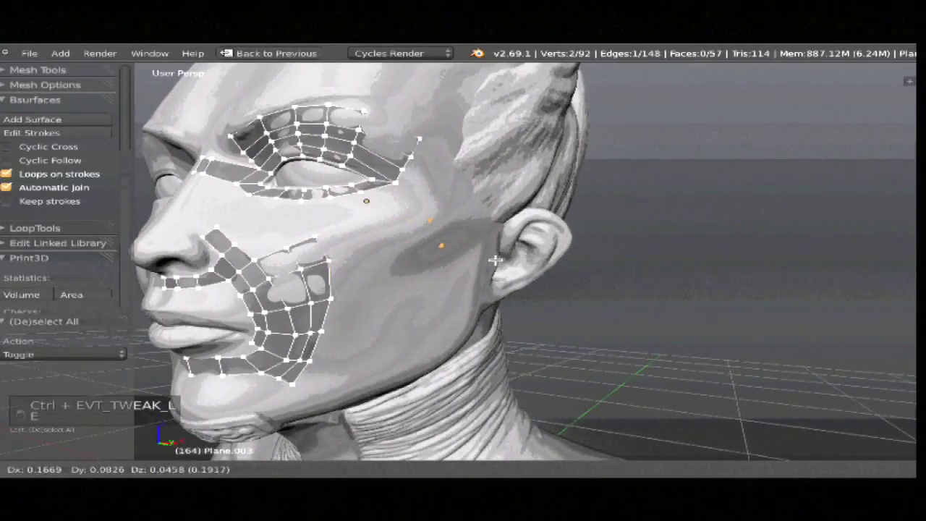
left_click(495, 260)
key("r")
left_click(398, 242)
Step: Divide the cheekbone strip with three loop cuts, nudge them so they snap onto the sculpt, and clear the selection
key("ctrl+r")
left_click(394, 240)
left_click(394, 240)
key("g")
left_click(403, 241)
key("a")
middle_click_drag(403, 241, 466, 265)
mouse_move(444, 246)
left_mouse_down()
mouse_move(433, 325)
mouse_move(403, 383)
left_mouse_up()
mouse_move(362, 249)
left_mouse_down()
mouse_move(346, 346)
mouse_move(324, 390)
left_mouse_up()
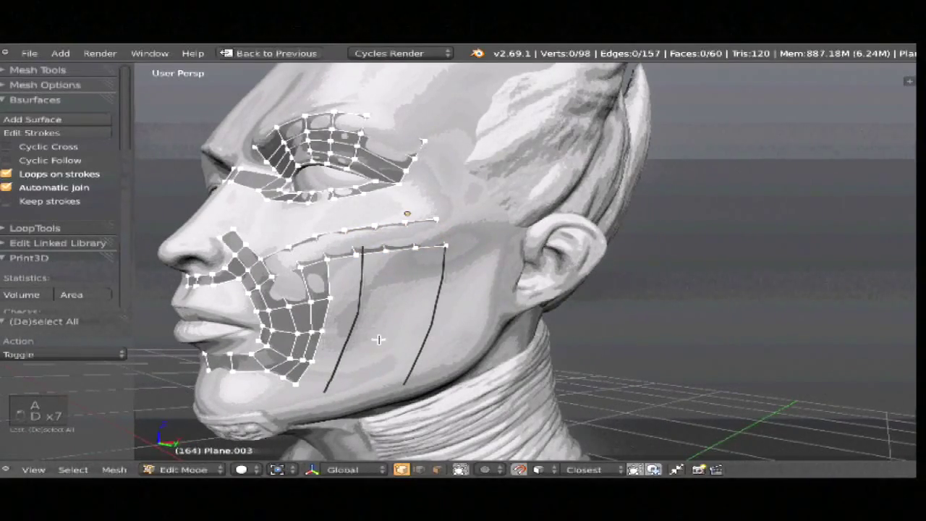
key("shift+grave")
left_click(397, 325)
Step: Select the cheek surface's outer edges and the cheekbone strip's lower edges, draw a stroke down toward the jaw, and generate a Bsurfaces surface
right_click(328, 275, "alt")
right_click(335, 260, "alt+shift")
right_click(329, 259, "shift")
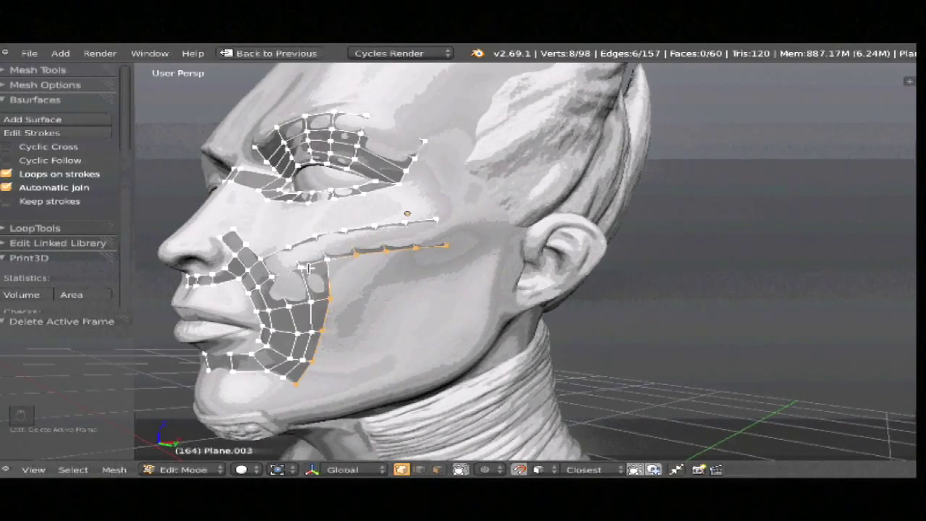
mouse_move(443, 258)
left_mouse_down()
mouse_move(435, 311)
mouse_move(403, 377)
left_mouse_up()
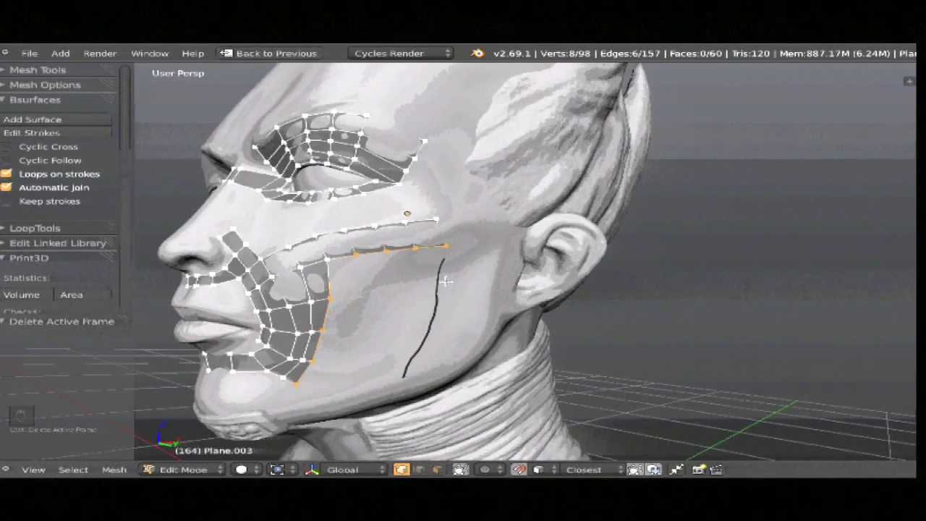
key("q")
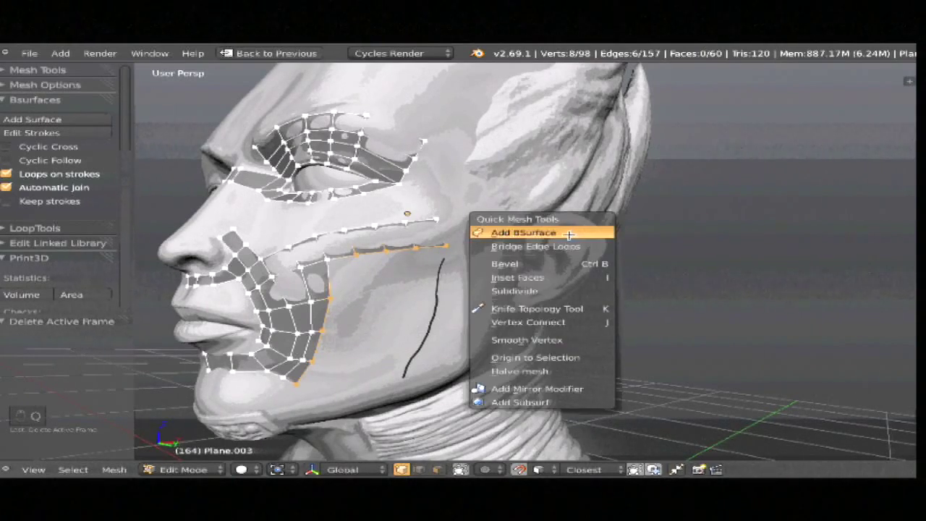
left_click(563, 233)
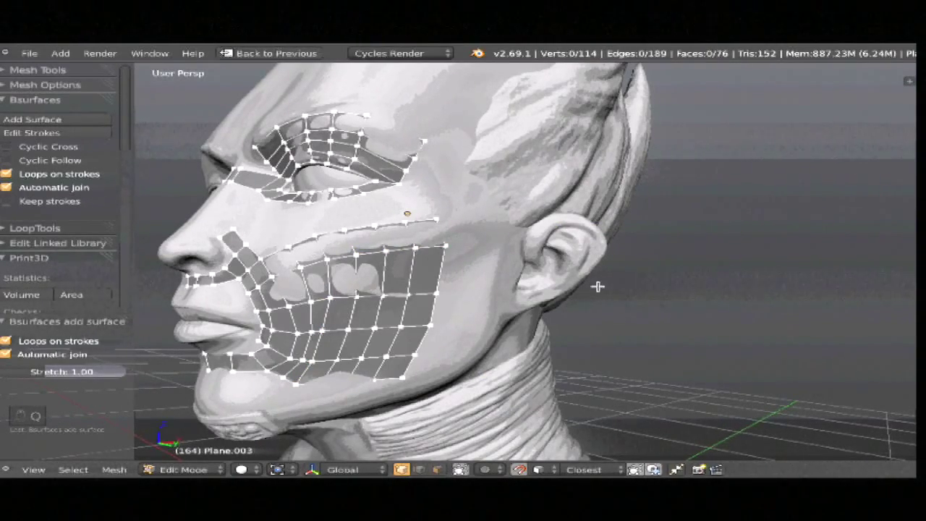
Step: Select the lower part of the new cheek surface, nudge it repeatedly so it snaps onto the sculpt, and clear the selection
mouse_move(444, 332)
left_mouse_down("ctrl")
mouse_move(409, 267)
mouse_move(319, 300)
mouse_move(300, 384)
mouse_move(416, 429)
mouse_move(438, 322)
left_mouse_up("ctrl")
key("g")
left_click(438, 320)
key("g")
left_click(440, 325)
key("g")
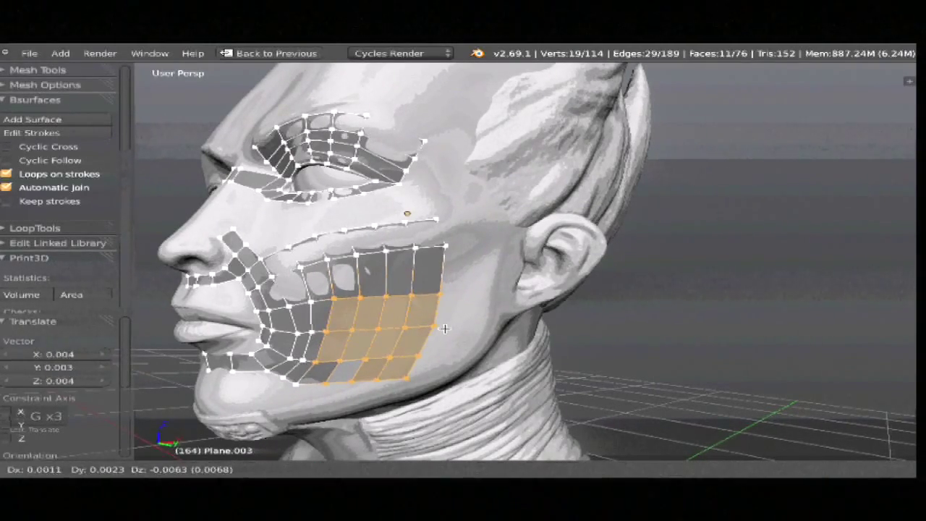
left_click(444, 330)
key("a")
middle_click_drag(562, 280, 603, 325)
key("Tab")
middle_click_drag(538, 314, 458, 313)
key("Tab")
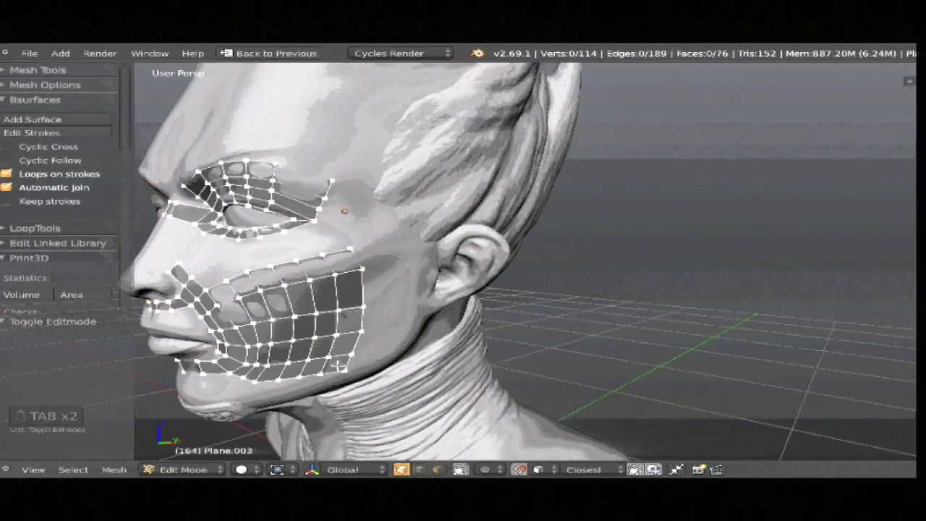
middle_click_drag(394, 310, 416, 275)
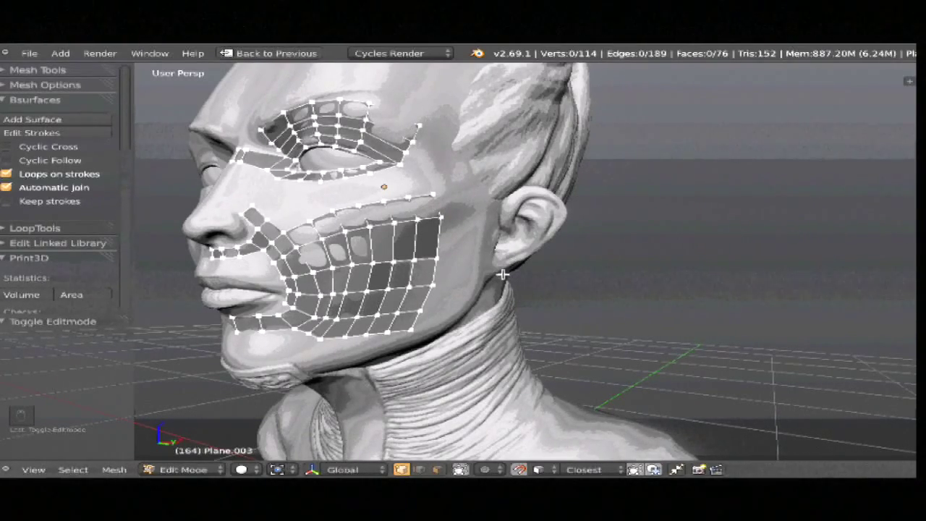
middle_click_drag(434, 238, 564, 279)
Step: Leave edit mode, select the horns object in the front view, and isolate it in local view
key("Tab")
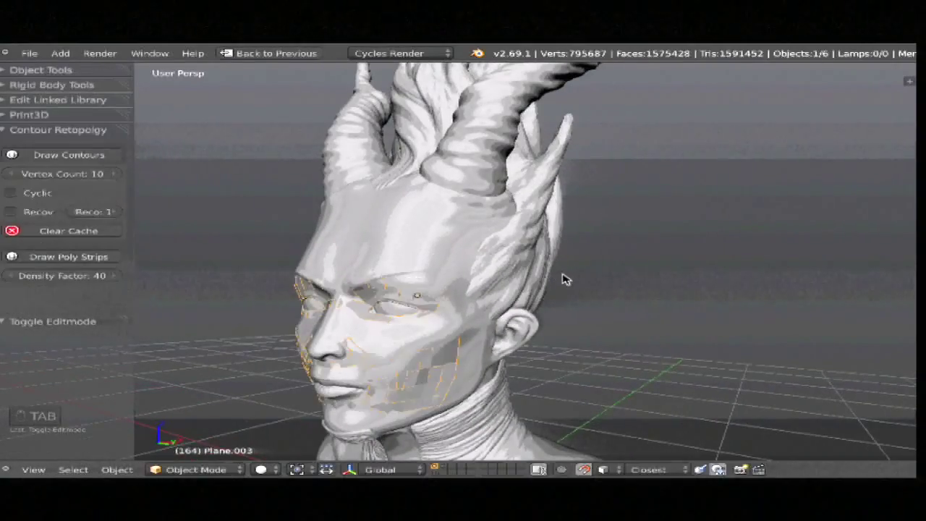
key("KP_1")
key("KP_5")
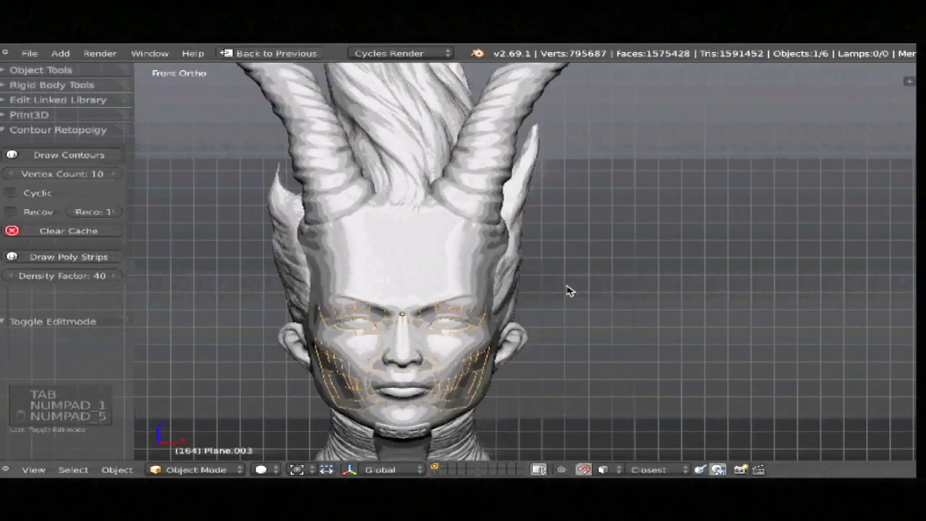
key("z")
key("z")
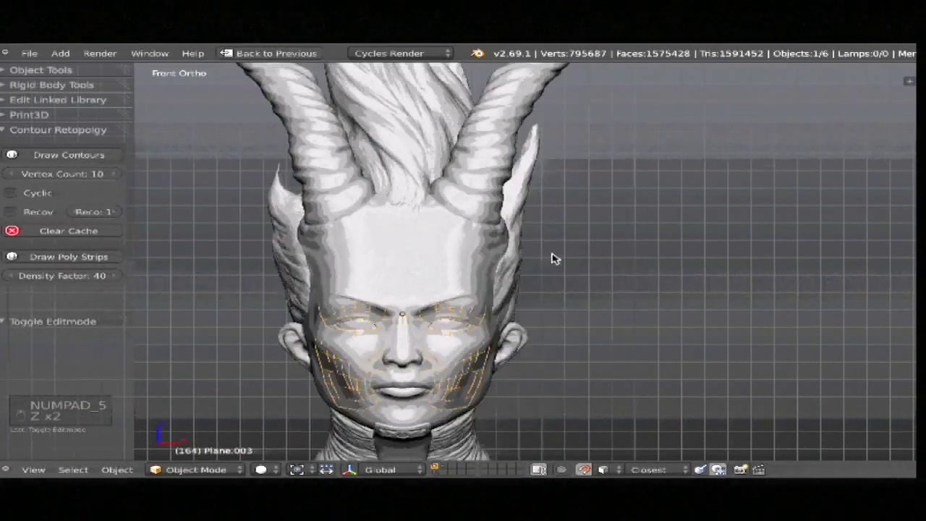
key("z")
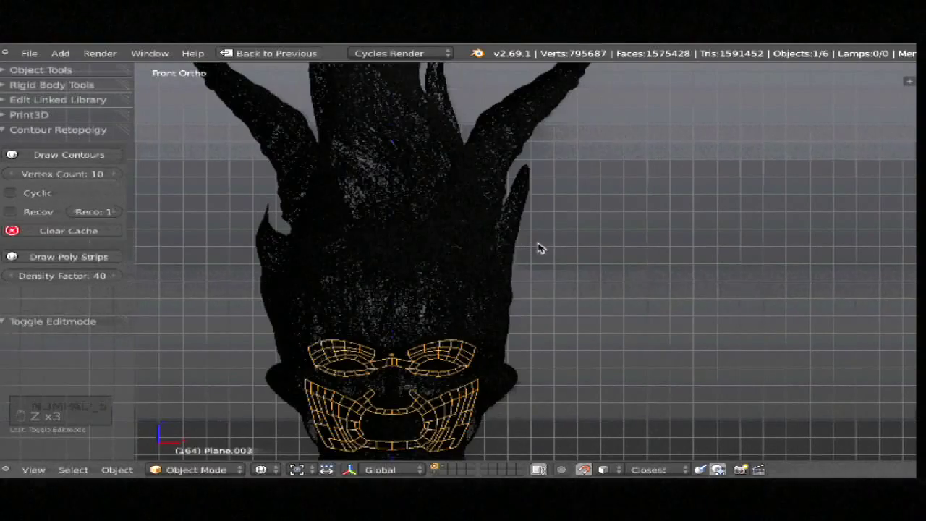
right_click(525, 137)
key("z")
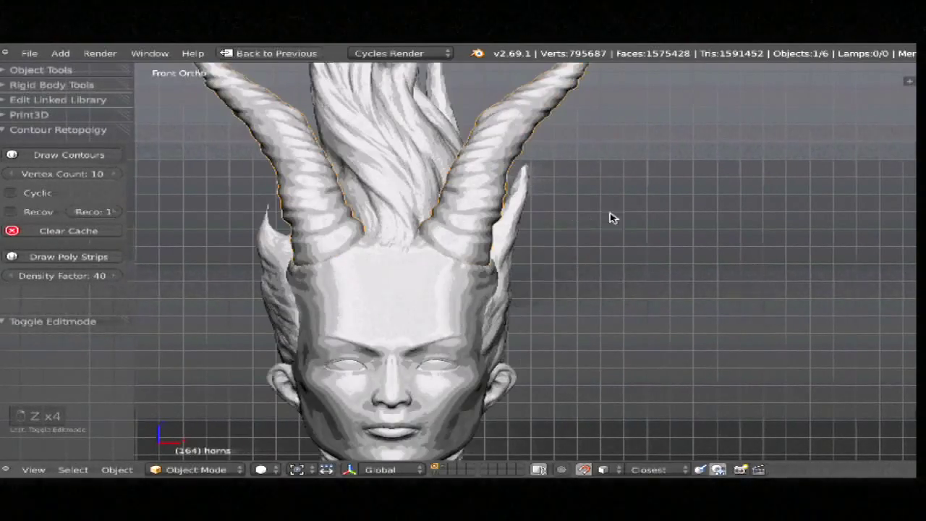
key("KP_Divide")
middle_click_drag(628, 191, 526, 324)
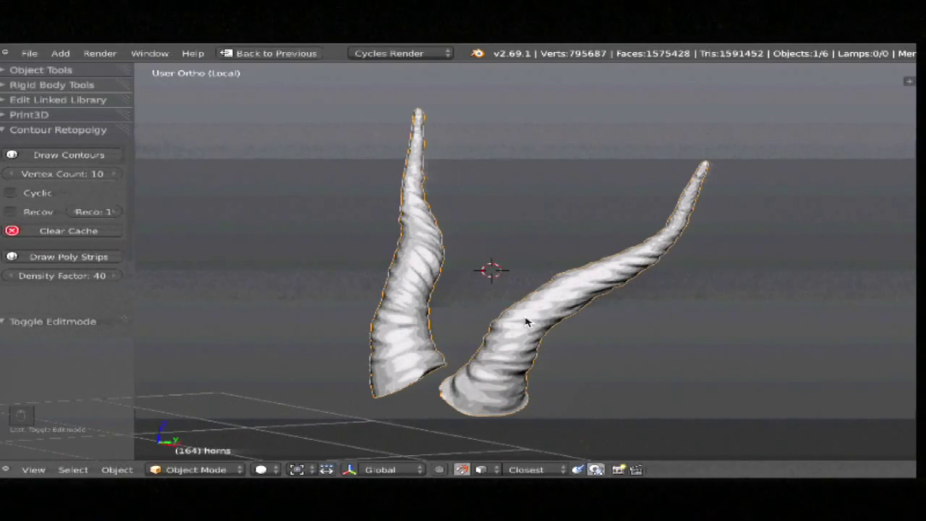
Step: Try Material viewport shading on the isolated horns and switch back to textured shading
middle_click_drag(527, 322, 572, 333)
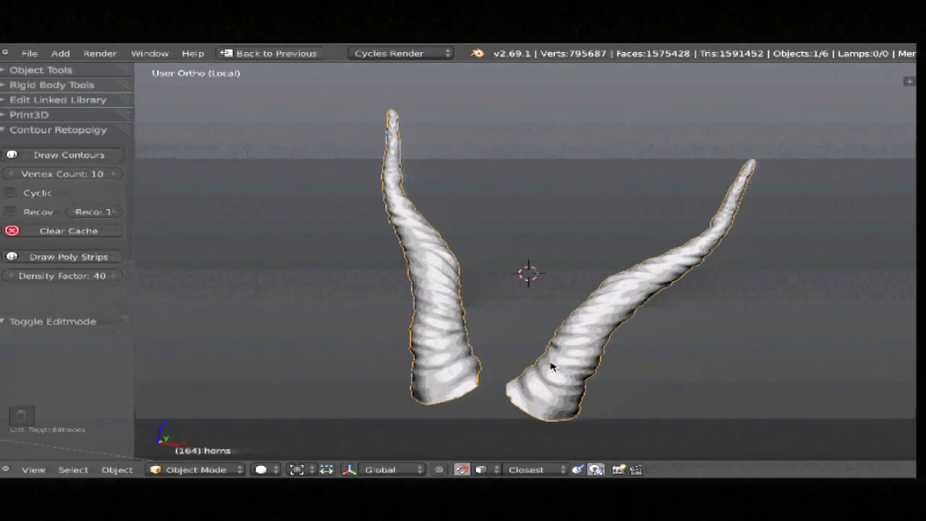
left_click(479, 257)
key("grave")
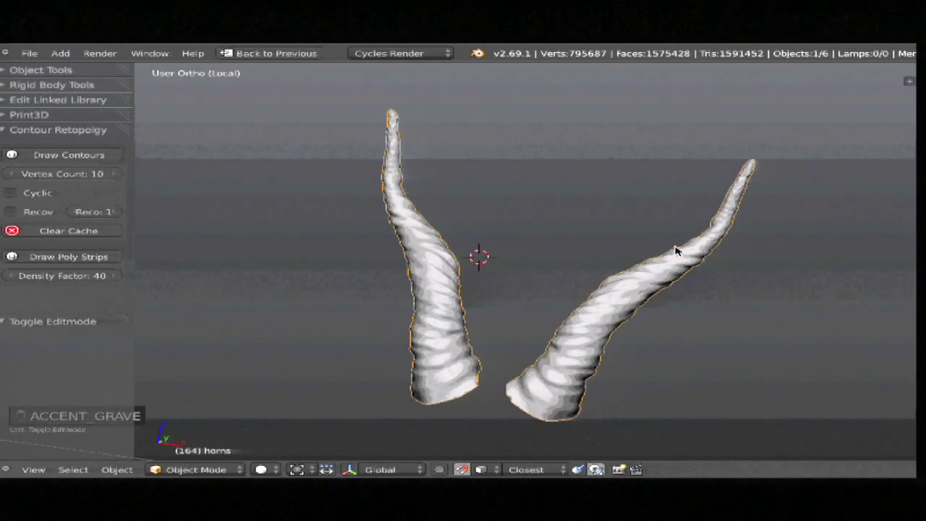
key("shift+space")
key("shift+space")
key("alt+z")
left_click(261, 470)
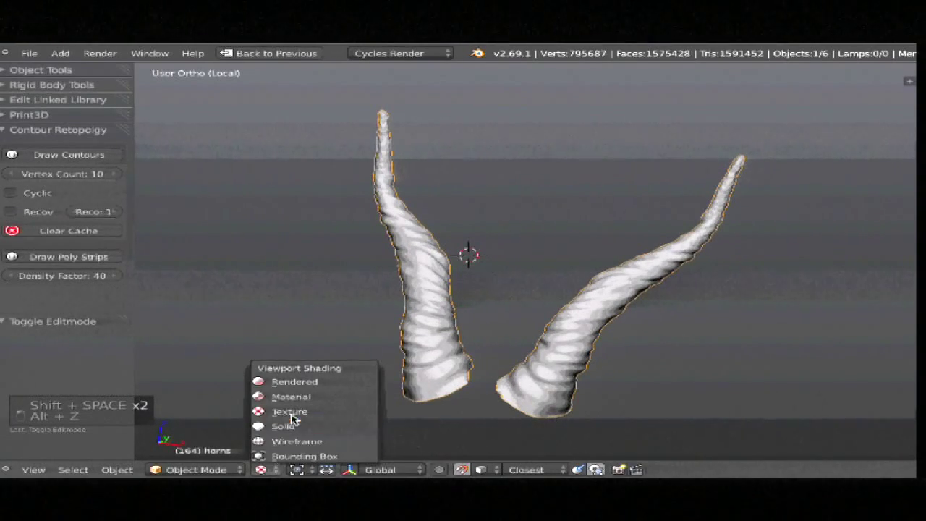
left_click(308, 396)
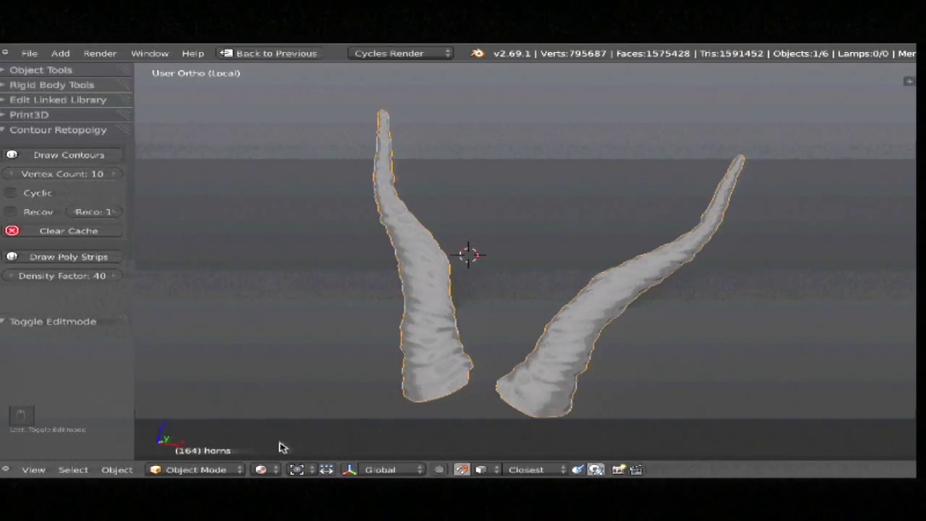
key("alt+z")
Step: Change the render engine to Blender Render and display the horns with solid shading
left_click(401, 52)
left_click(307, 111)
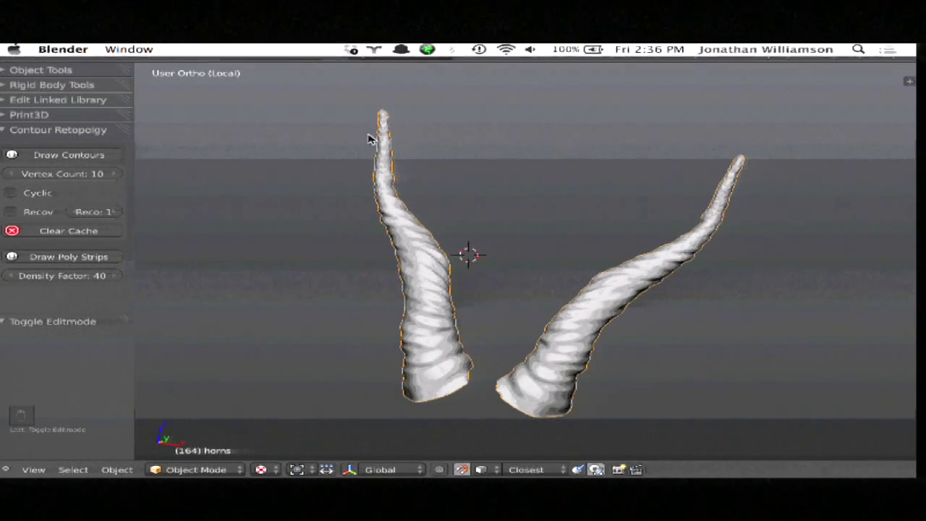
left_click(394, 53)
left_click(391, 66)
key("alt+z")
key("alt+z")
key("z")
key("z")
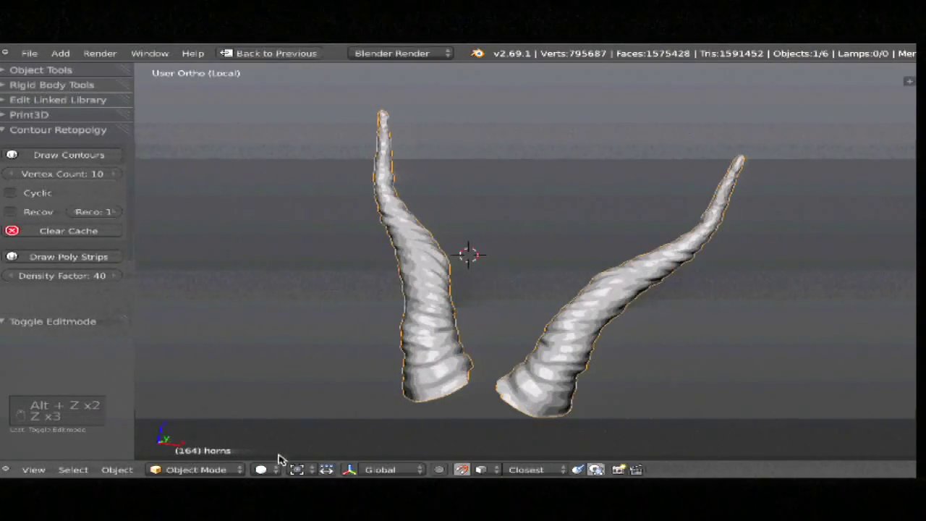
Step: Set the viewport's shading mode to GLSL and display the horns with textured shading
key("n")
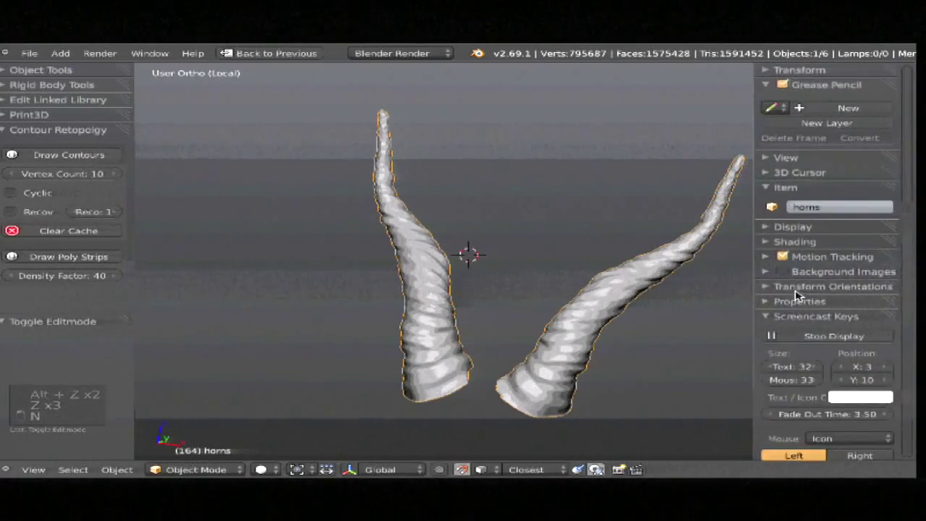
left_click(812, 244)
left_click(819, 261)
left_click(810, 218)
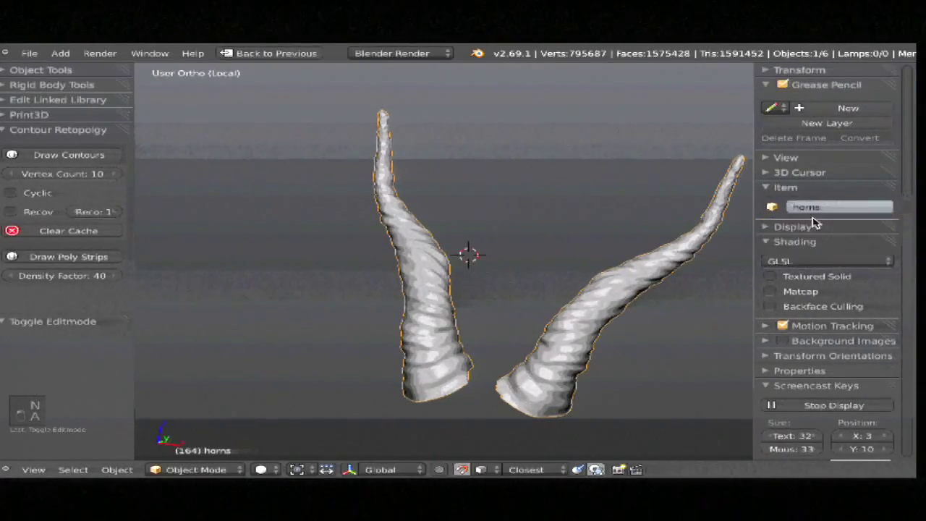
key("alt+z")
key("shift+space")
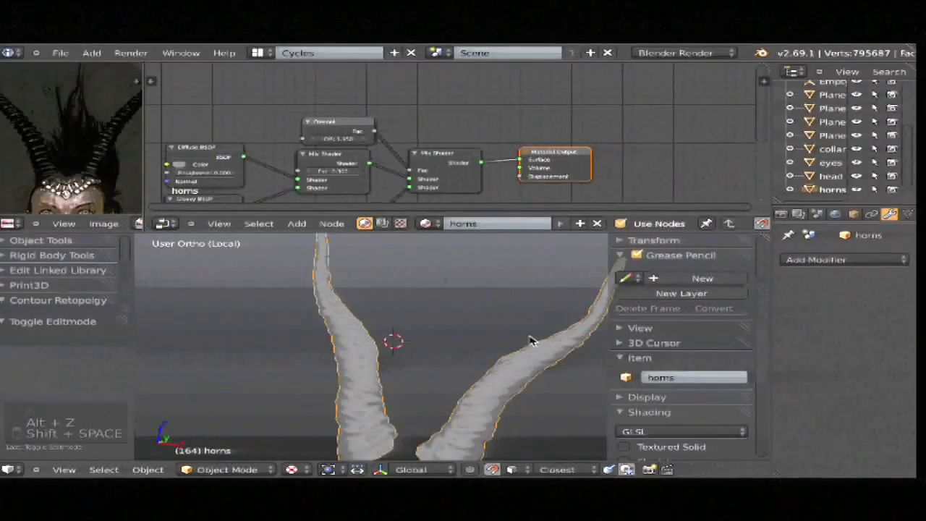
key("shift+space")
key("Tab")
key("Tab")
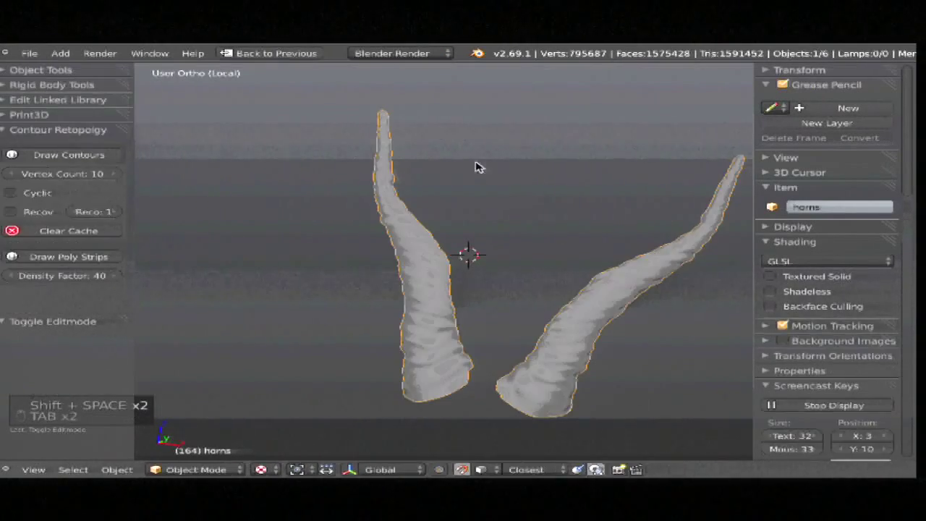
Step: Sketch five Grease Pencil strokes crosswise along one horn, from its base toward the tip, and delete them
middle_click_drag(503, 242, 444, 203)
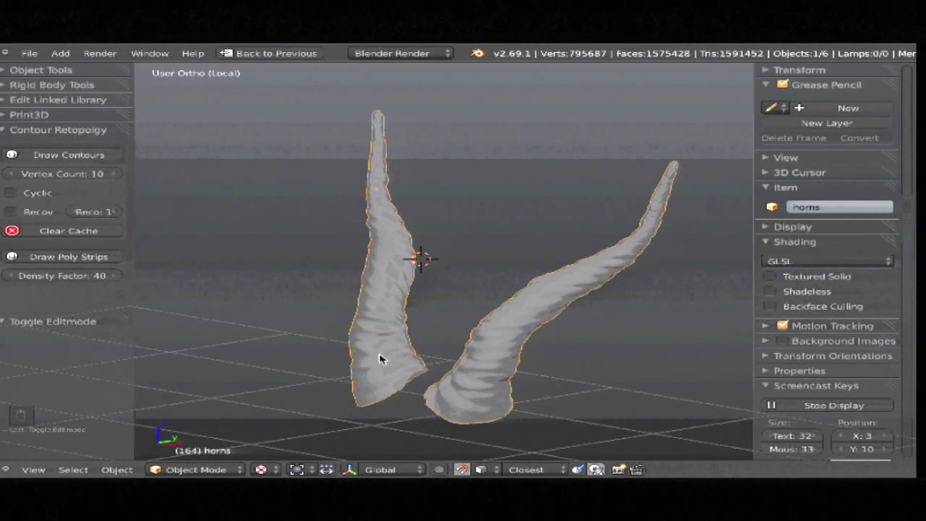
left_click_drag(346, 365, 432, 318)
mouse_move(336, 326)
left_mouse_down()
mouse_move(403, 295)
mouse_move(438, 293)
left_mouse_up()
left_click_drag(350, 268, 454, 253)
left_click_drag(343, 233, 431, 207)
left_click_drag(343, 198, 402, 184)
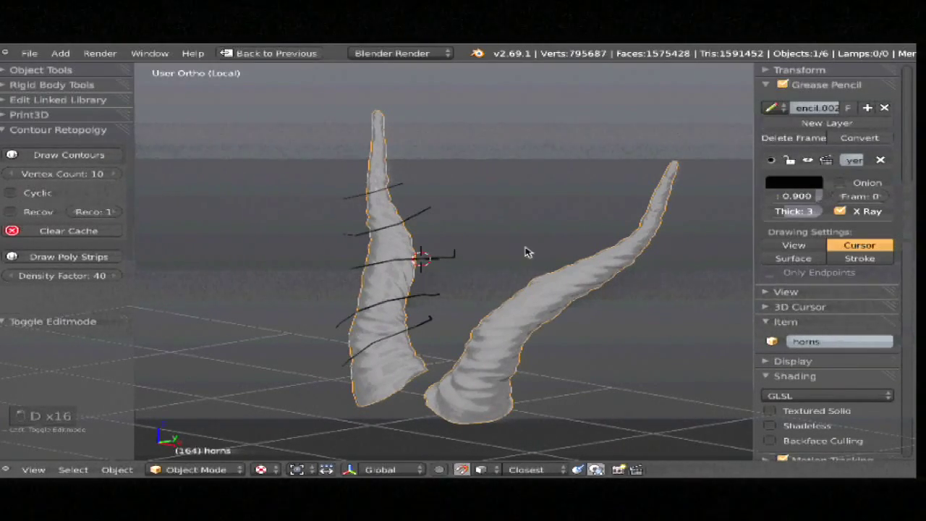
key("shift+grave")
left_click(506, 268)
Step: Return the horns to solid shading and view them from the front
middle_click_drag(511, 280, 550, 224)
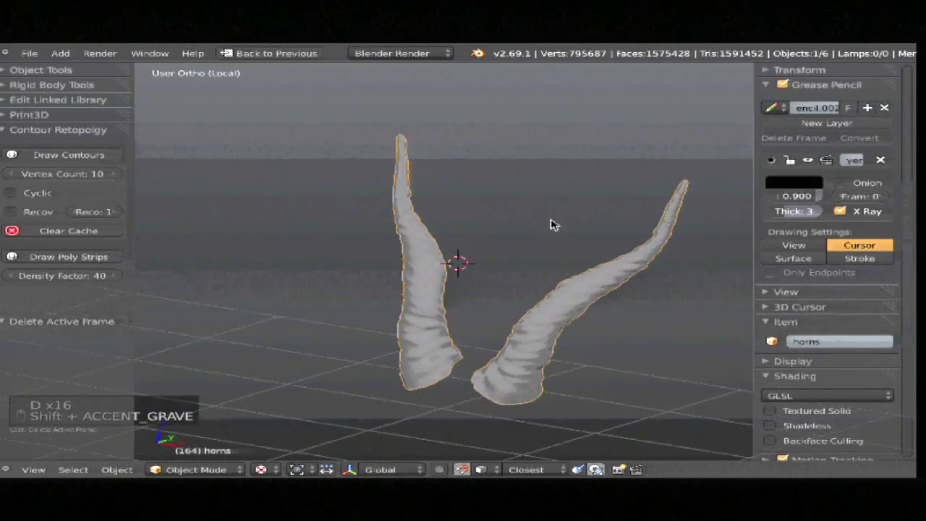
key("z")
key("z")
mouse_move(471, 324)
middle_mouse_down()
mouse_move(517, 296)
mouse_move(434, 239)
middle_mouse_up()
key("KP_1")
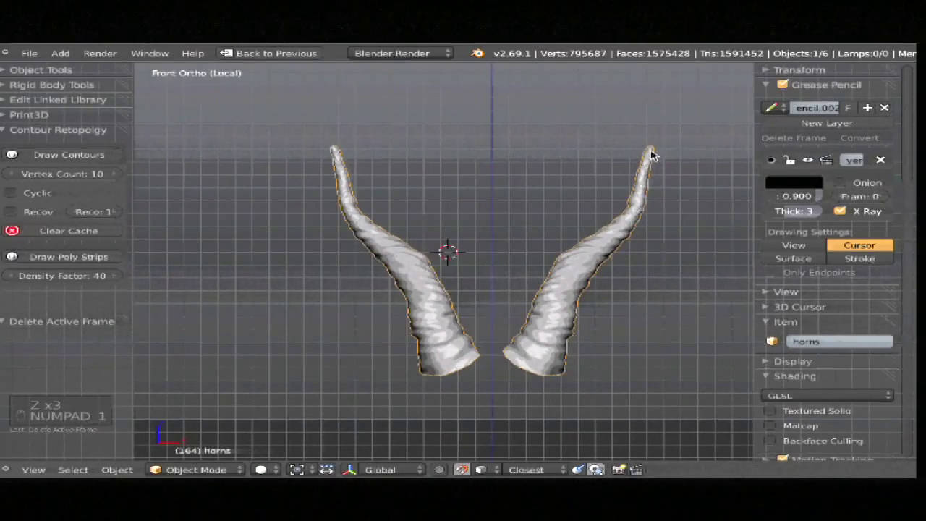
Step: Sketch two short Grease Pencil strokes beside one horn, erase them, and return to the front view
middle_click_drag(532, 268, 505, 217)
key("d")
left_click_drag(398, 185, 394, 199)
left_click_drag(375, 239, 381, 234)
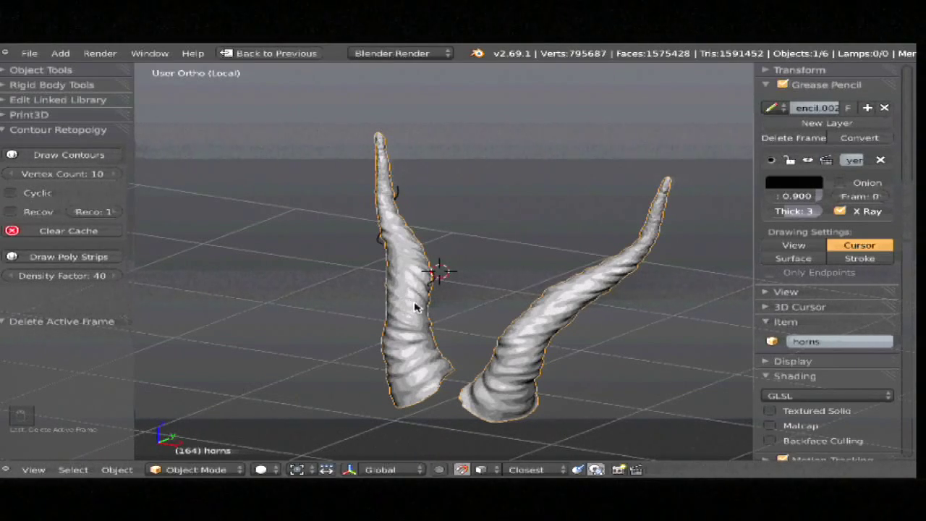
mouse_move(364, 222)
right_mouse_down()
mouse_move(377, 239)
mouse_move(403, 191)
mouse_move(434, 269)
right_mouse_up()
key("d")
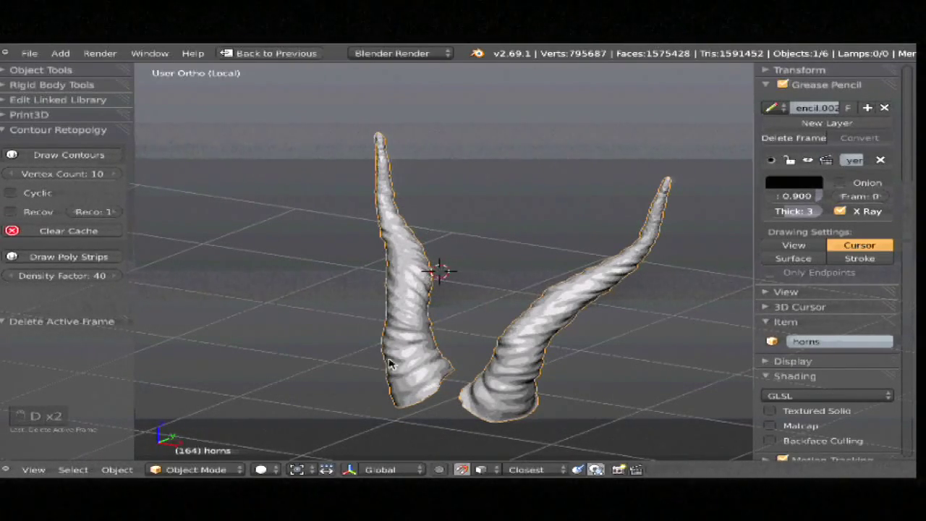
middle_click_drag(597, 268, 637, 203)
key("KP_1")
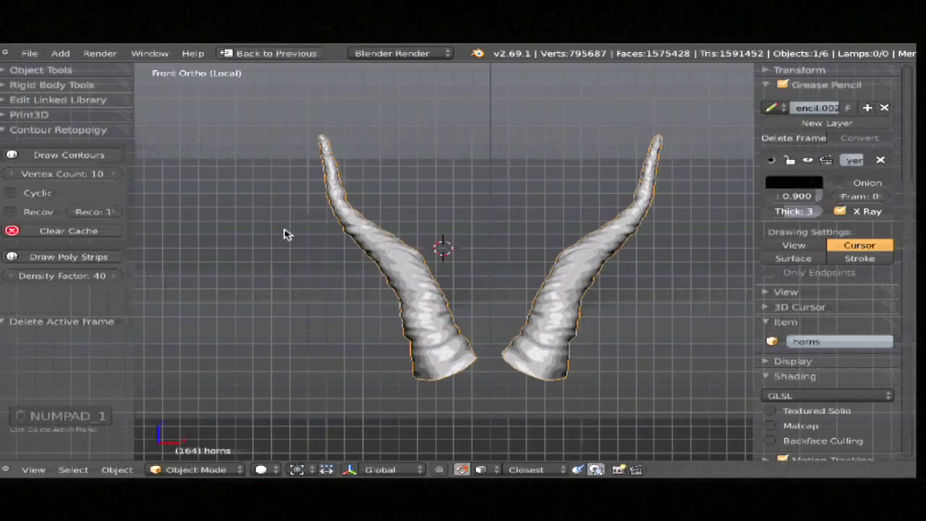
Step: Place the 3D cursor at the base of one horn and add a mesh circle with 12 vertices there
scroll(546, 300, "up", 4)
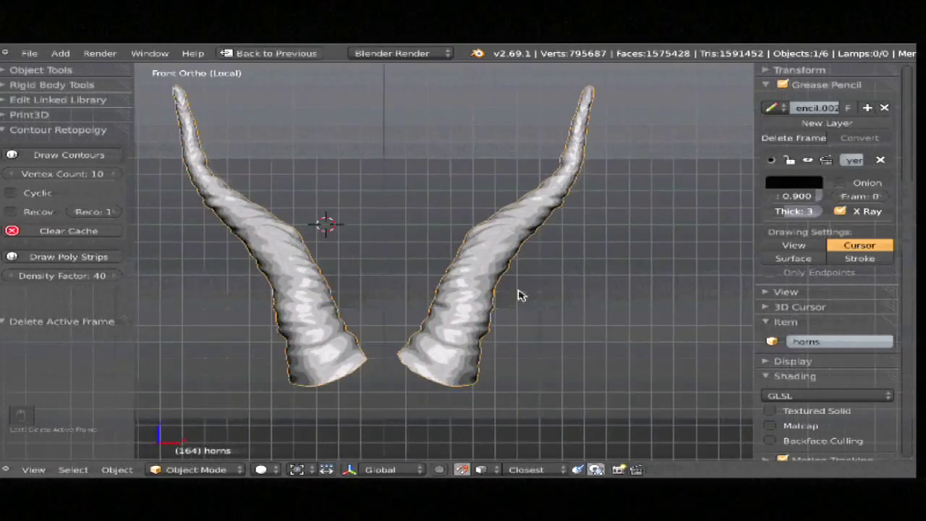
key("KP_3")
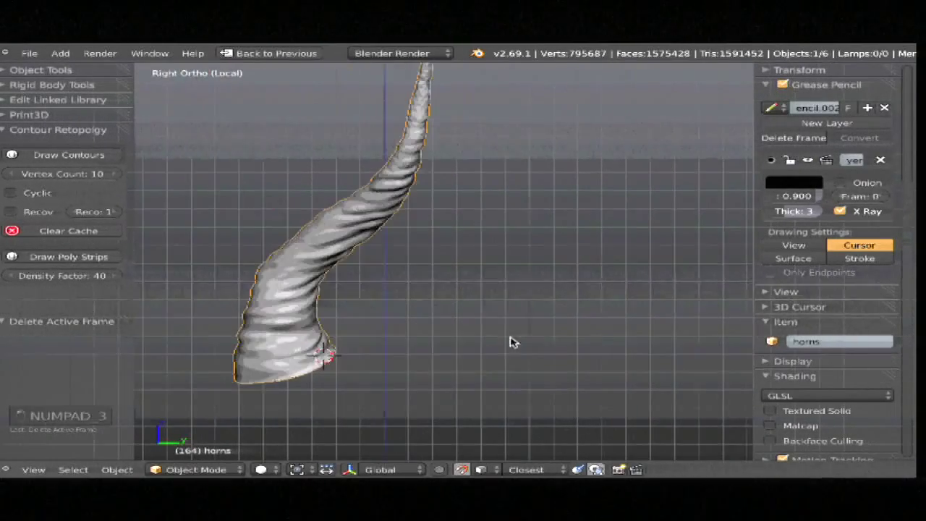
left_click(285, 366)
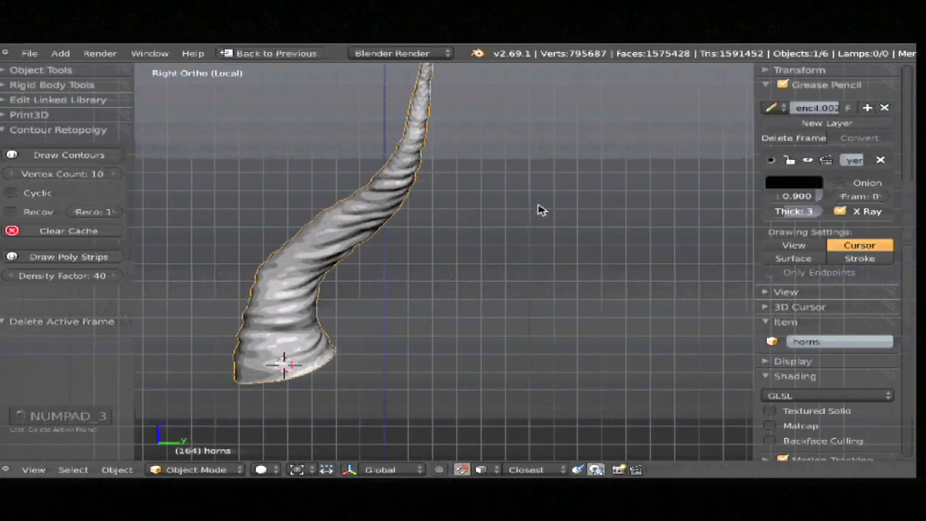
mouse_move(624, 47)
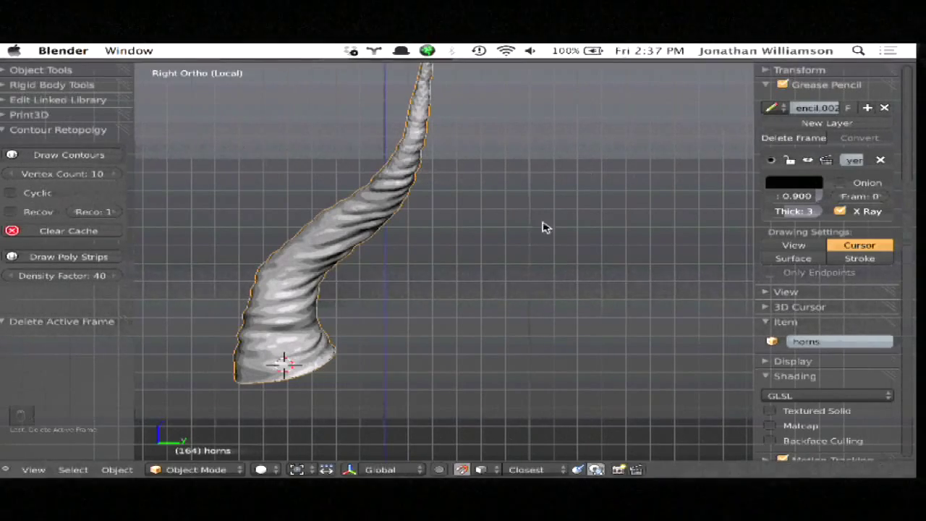
key("KP_1")
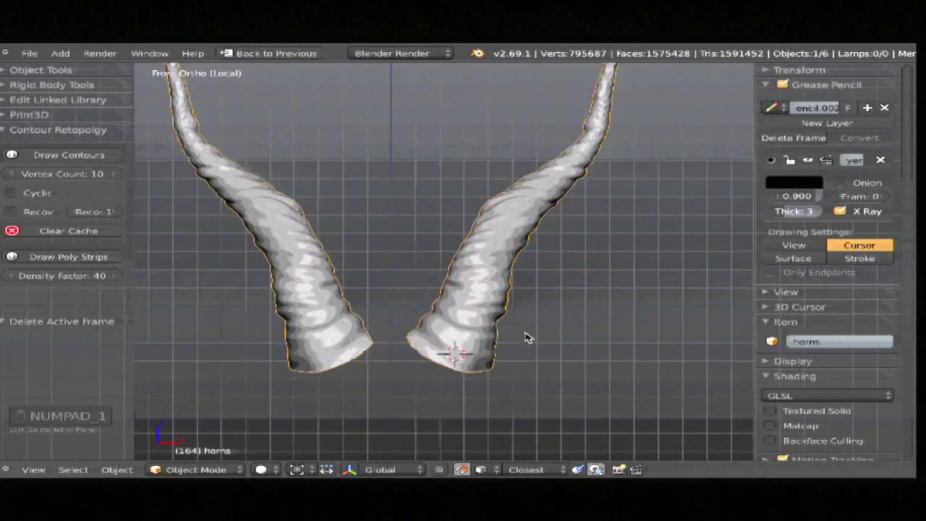
key("shift+a")
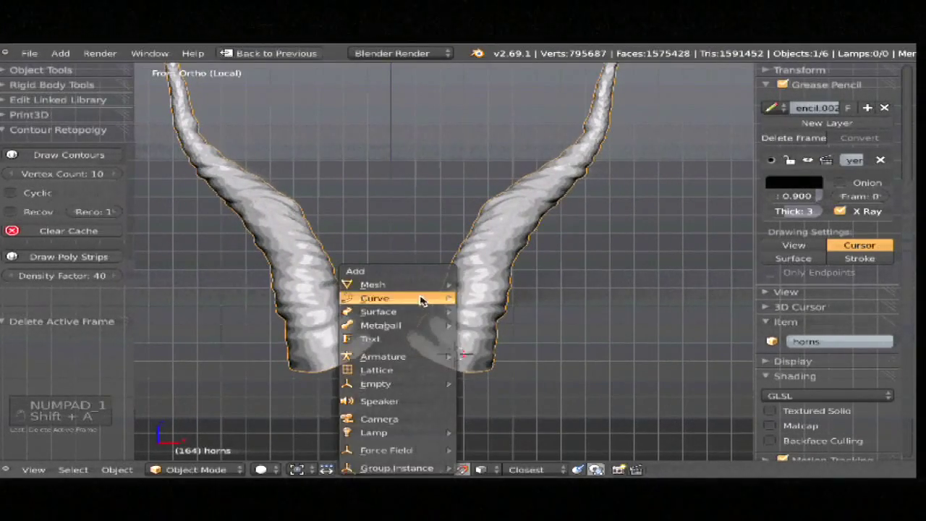
mouse_move(424, 284)
left_click(517, 314)
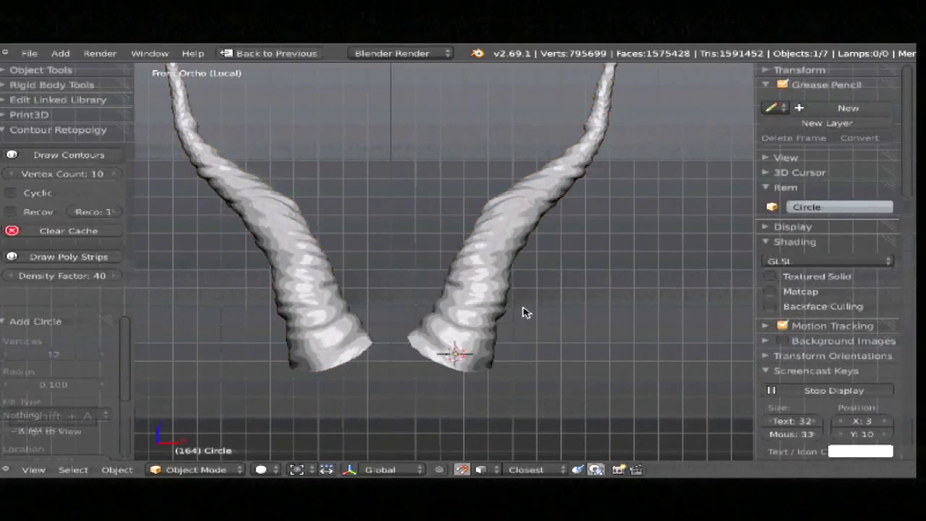
key("F6")
Step: Exit local view and hide every object except the horns and the circle, using wireframe display
key("KP_Divide")
key("z")
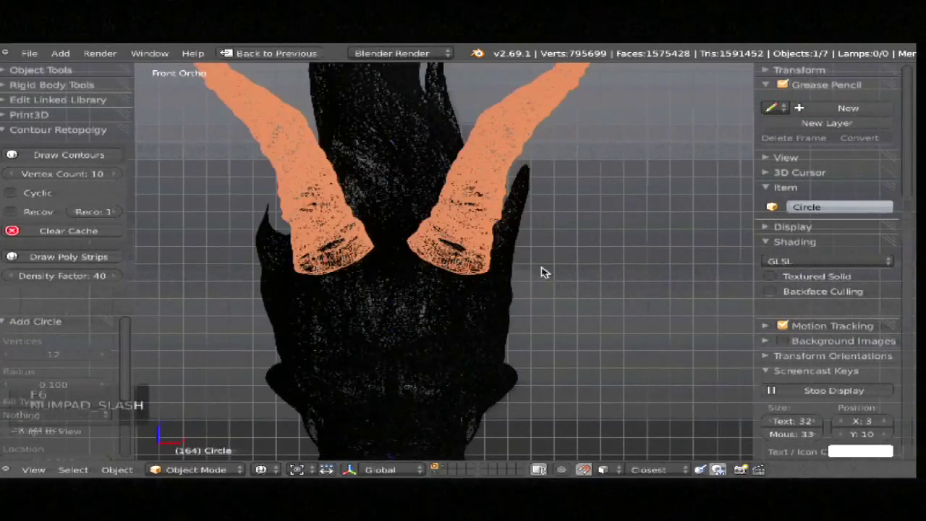
scroll(544, 272, "up", 3)
key("shift+h")
key("z")
key("z")
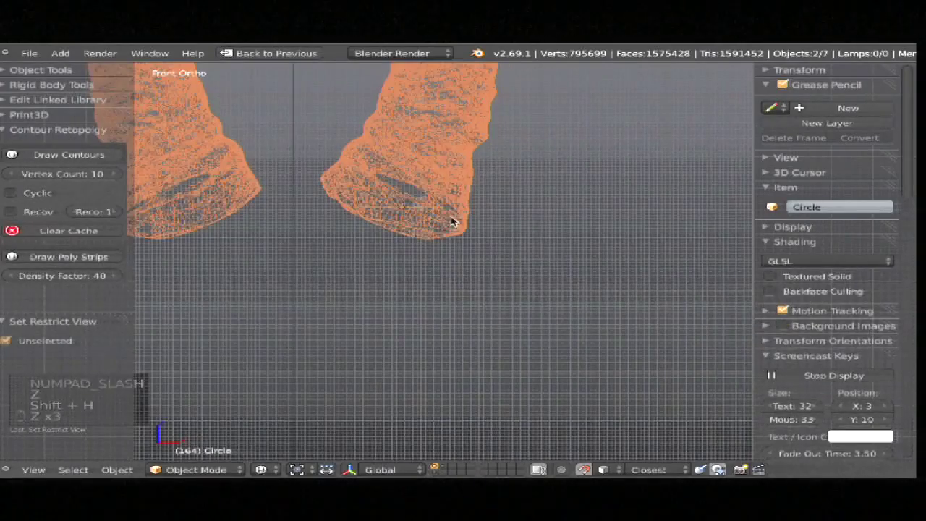
Step: Delete the circle at the horn's base
right_click(406, 199)
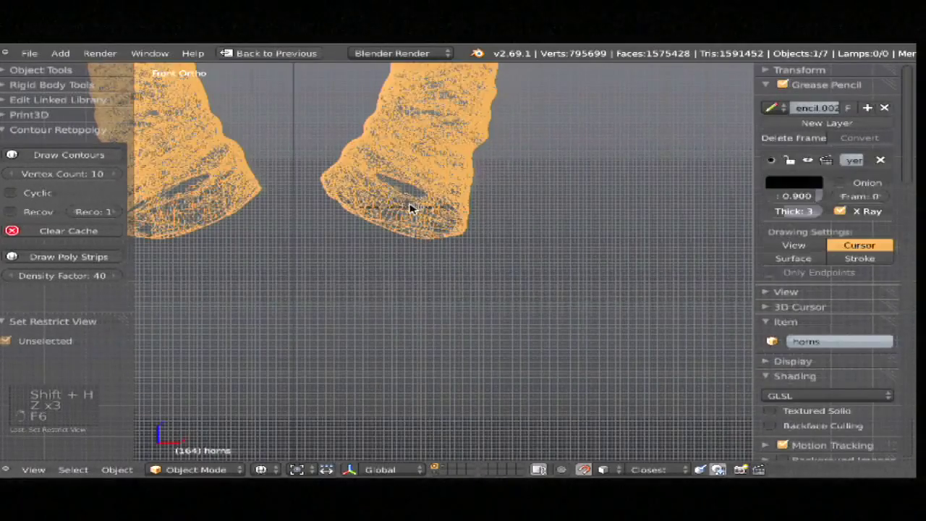
right_click(410, 210)
key("x")
left_click(408, 210)
Step: Center the 3D cursor inside the horn's base and add a 12-vertex mesh circle with a radius of 0.1
key("shift+a")
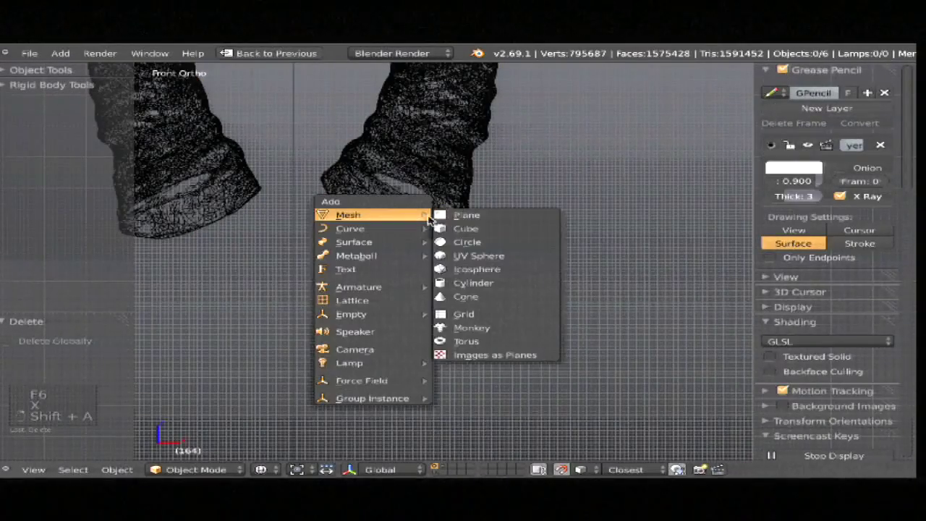
key("KP_3")
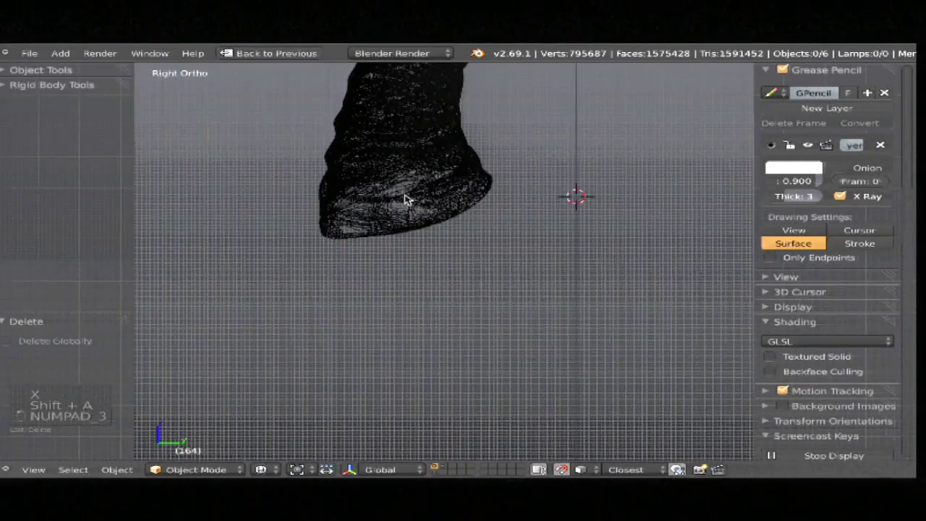
key("KP_1")
key("shift+a")
mouse_move(572, 239)
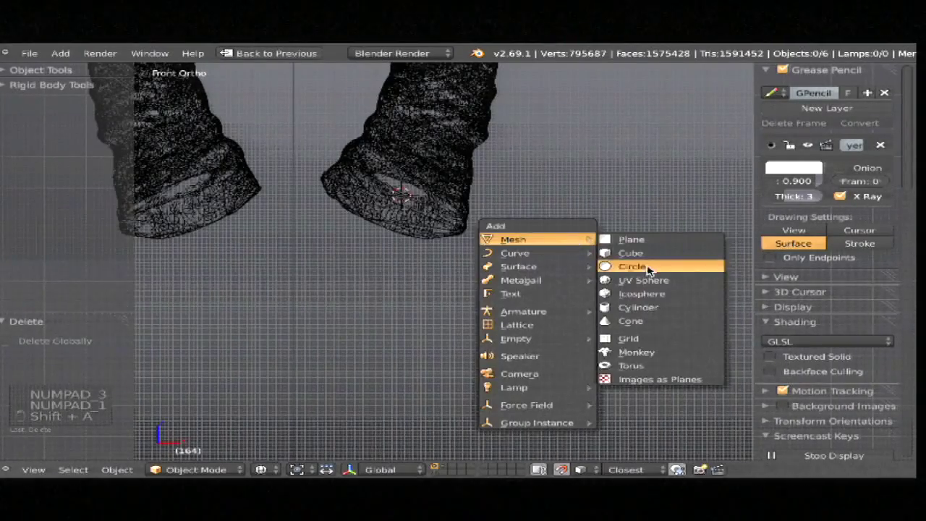
left_click(647, 267)
key("F6")
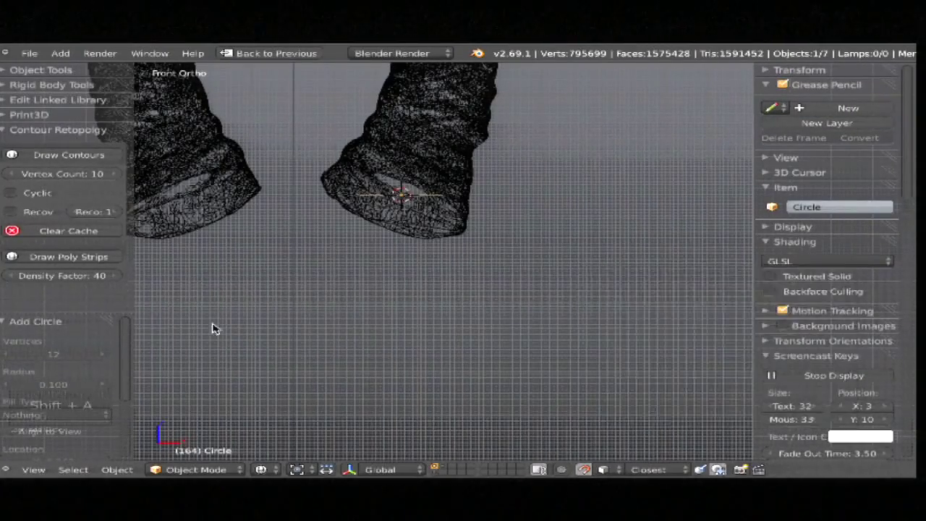
Step: Try to scale the circle's vertices by about 2.06 and rotate them about 27° to match the horn's base, and undo these changes
key("Tab")
scroll(515, 275, "up", 1)
key("s")
left_click(557, 288)
key("r")
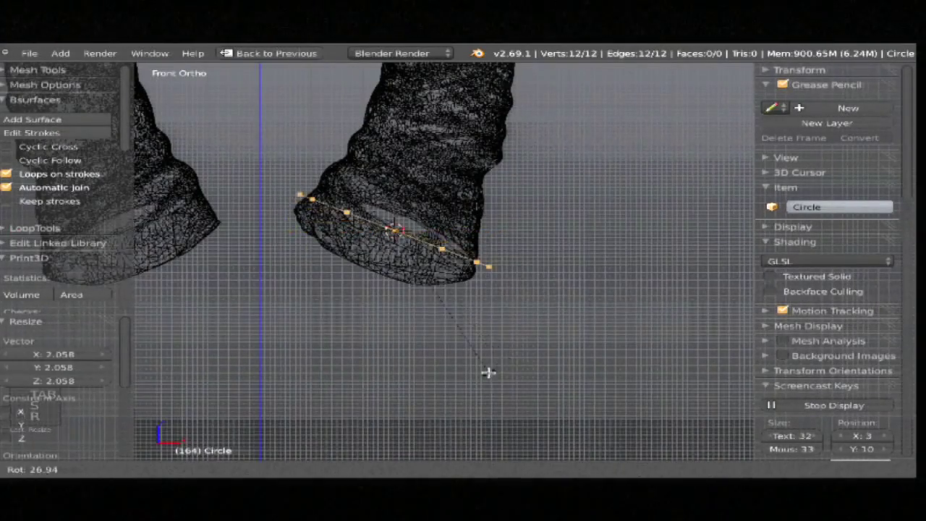
left_click(489, 370)
key("KP_3")
key("ctrl+z")
key("ctrl+z")
key("ctrl+z")
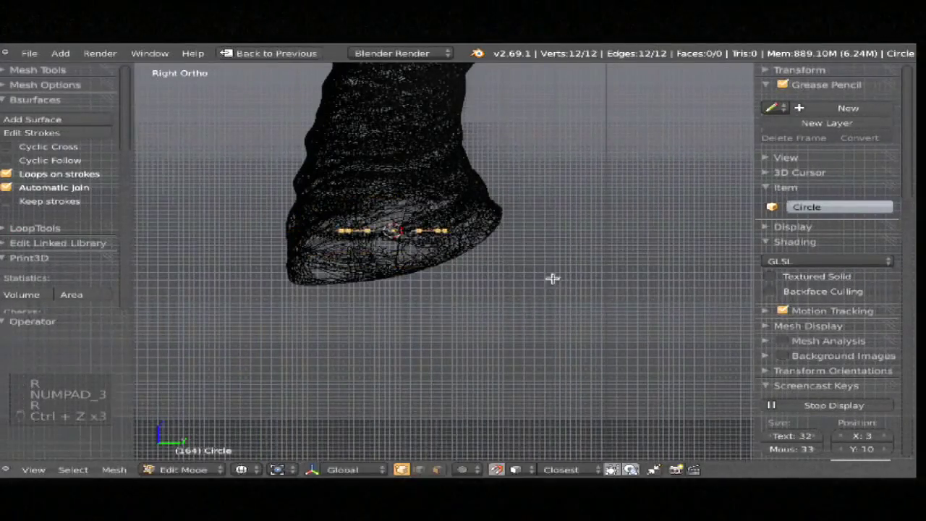
Step: Turn off snapping, enlarge the circle, and rotate it in the side and front views to match the horn's base opening
key("shift+Tab")
key("s")
left_click(597, 370)
key("r")
left_click(558, 267)
key("KP_1")
key("r")
left_click(535, 318)
Step: Examine the circle's fit around the horn's base in perspective, using solid and wireframe display
key("z")
middle_click_drag(554, 325, 458, 272)
key("KP_3")
key("KP_1")
middle_click_drag(511, 324, 458, 268)
key("KP_5")
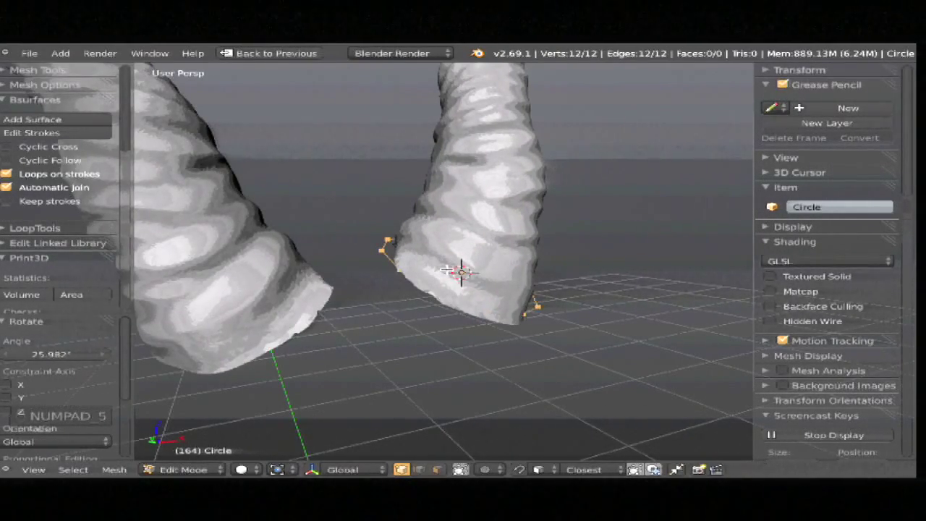
key("x")
key("z")
key("a")
key("c")
left_click_drag(480, 244, 432, 248)
key("z")
key("a")
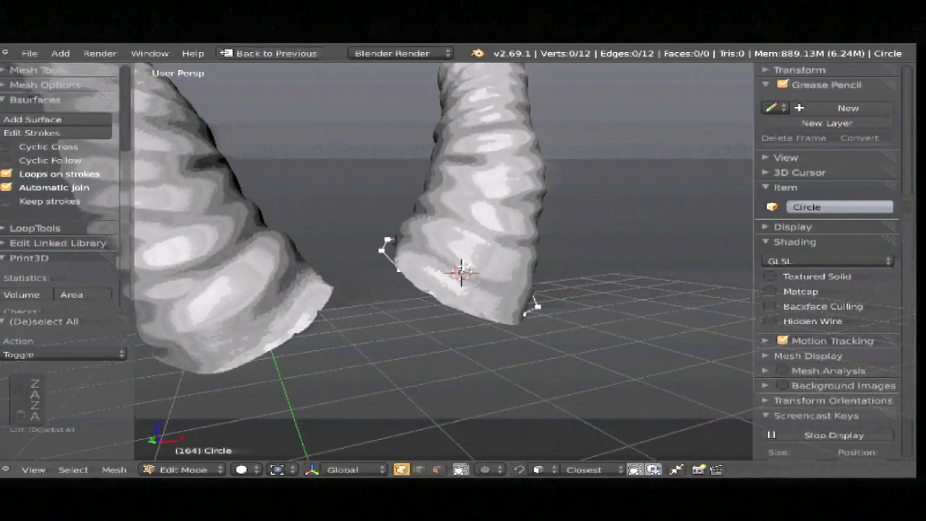
key("z")
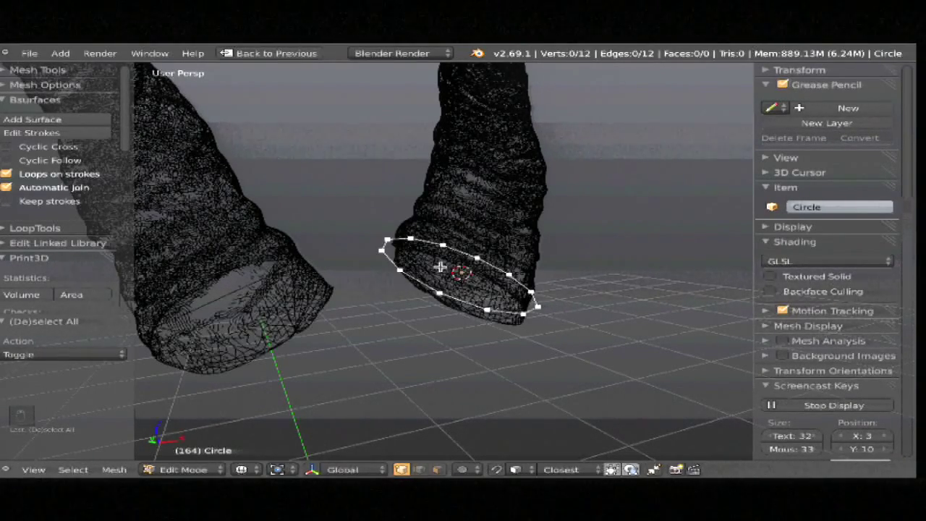
Step: Select the whole circle and move it slightly to center it around the horn's base
key("a")
key("z")
key("g")
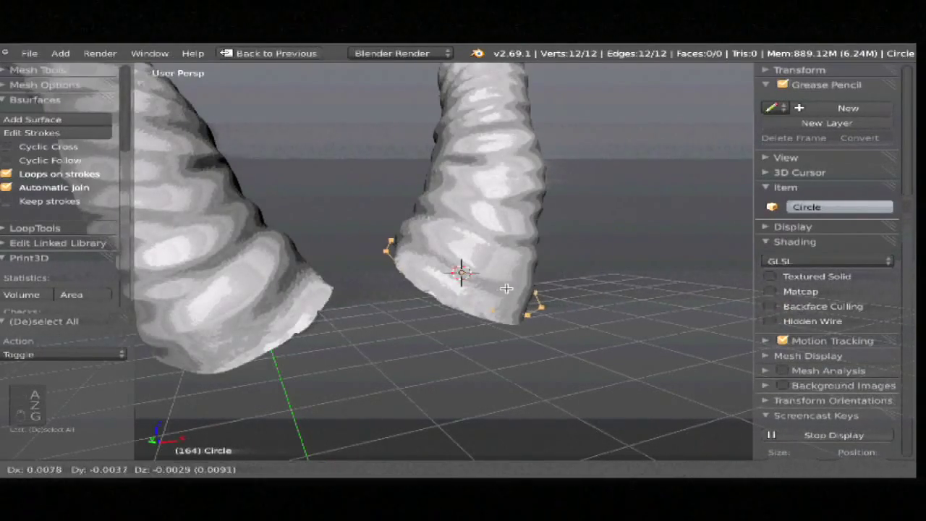
left_click(516, 285)
Step: Try to move the circle with snapping enabled so it projects onto the horn's surface, and undo the move
key("shift+Tab")
key("g")
left_click(514, 280)
middle_click_drag(540, 277, 616, 246)
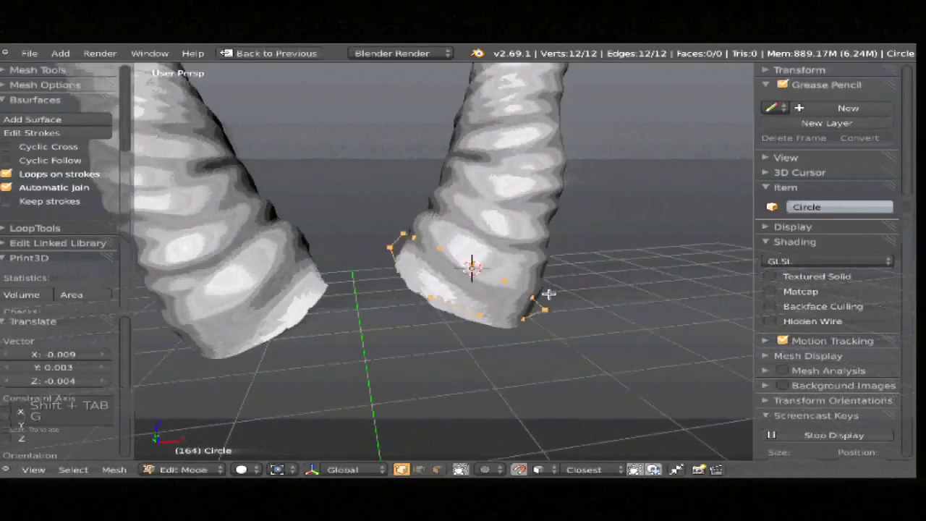
key("ctrl+z")
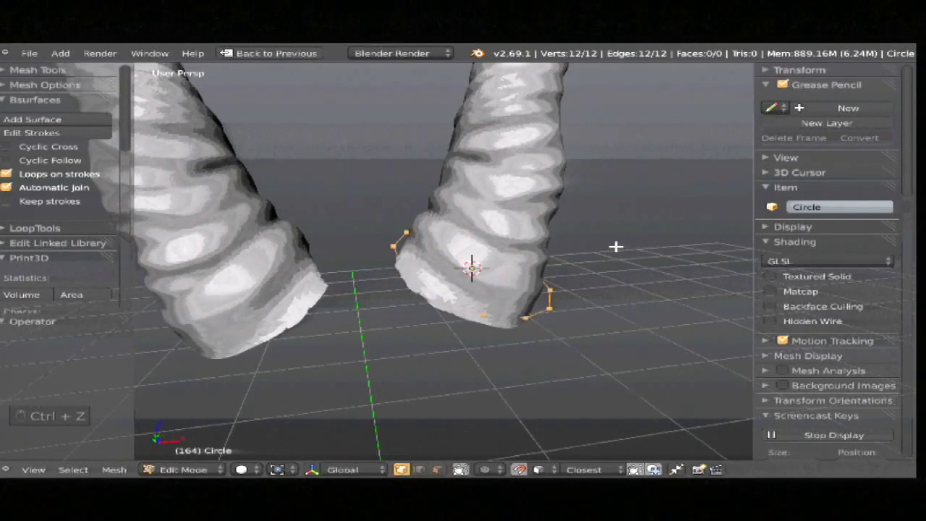
Step: Try to extrude the circle to the horn's tip in the front orthographic view with its end scaled to 0.233, and undo both changes
key("z")
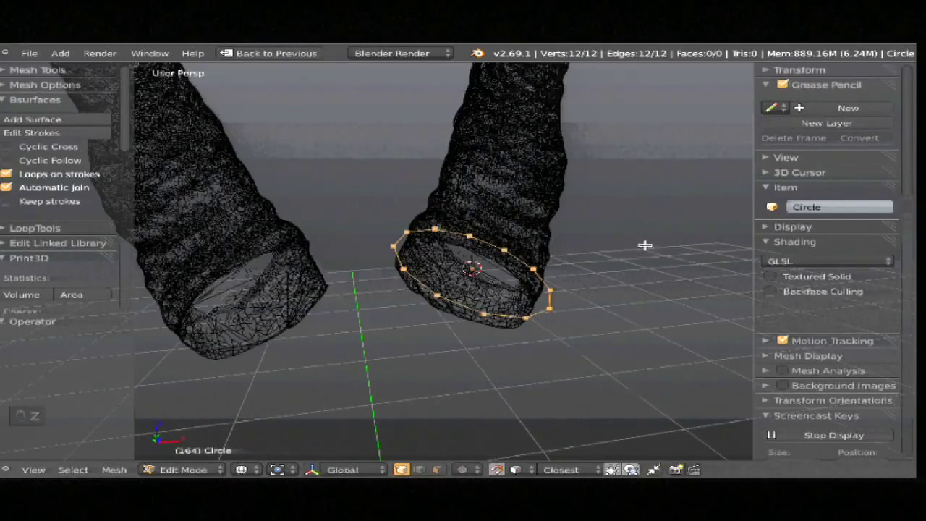
key("KP_3")
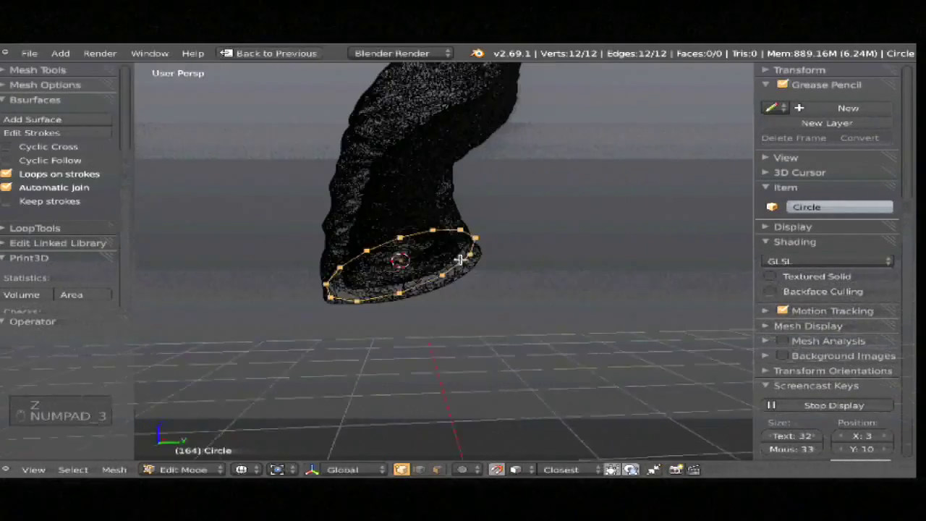
key("KP_1")
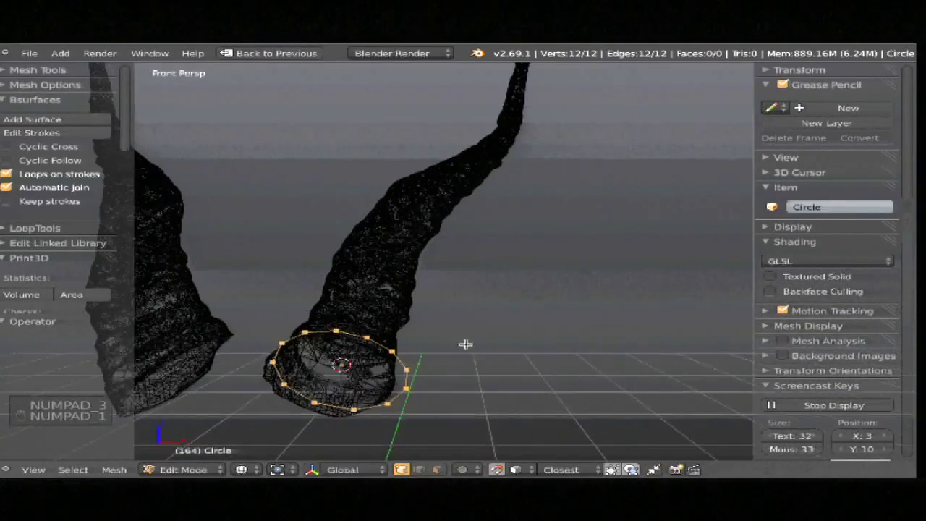
key("KP_5")
key("e")
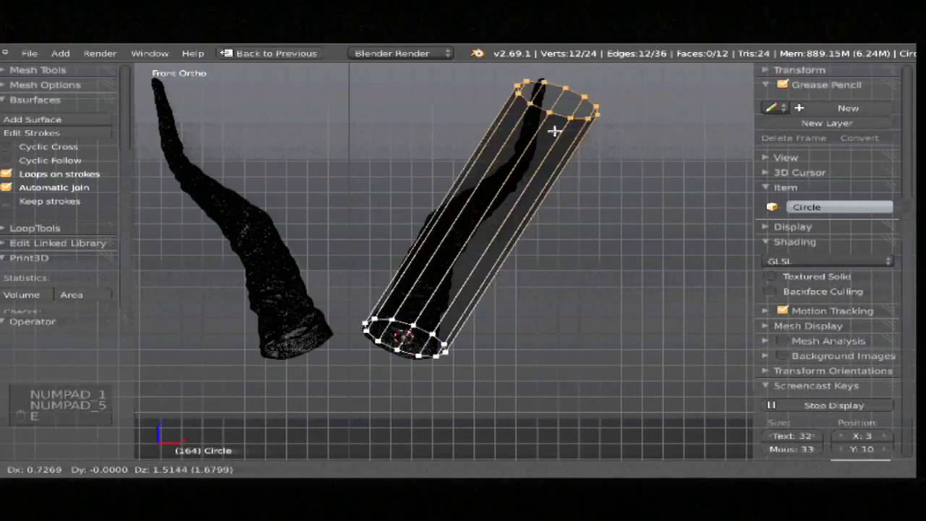
left_click(554, 128)
key("s")
left_click(560, 126)
key("KP_3")
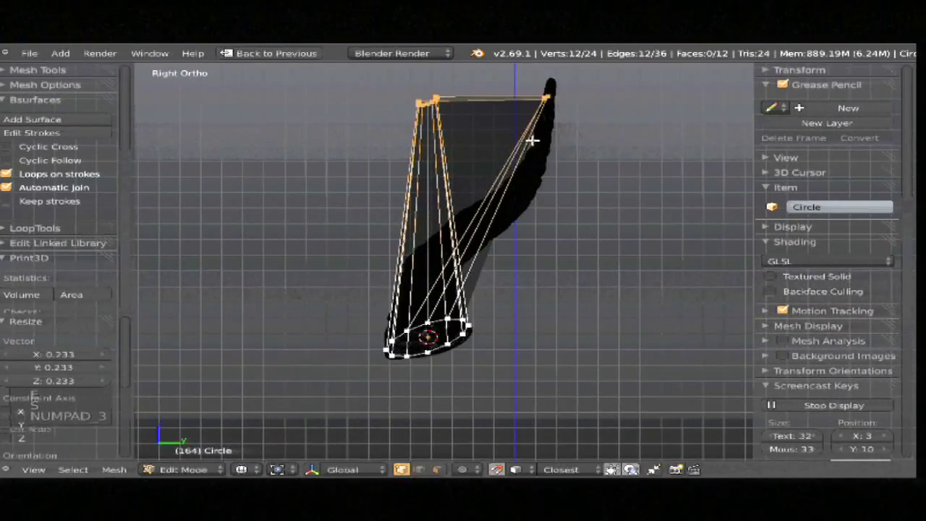
key("ctrl+z")
key("ctrl+z")
Step: With snapping off, extrude the circle from the horn's base, scale the end ring to 0.175, and move it onto the horn's tip
key("shift+Tab")
key("g")
left_click(461, 329)
key("e")
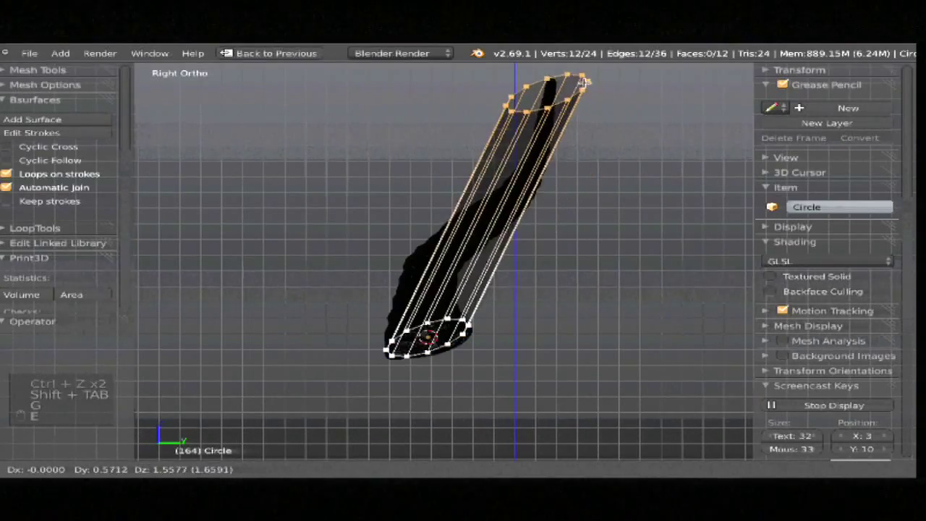
left_click(656, 216)
key("KP_1")
key("s")
left_click(513, 138)
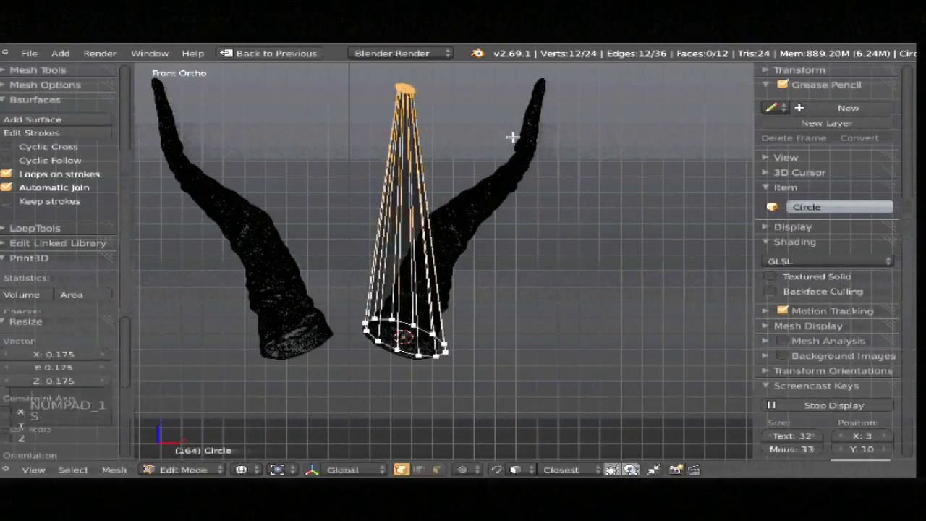
key("g")
left_click(628, 135)
Step: Cut eight evenly spaced edge loops across the extruded tube without sliding them
key("a")
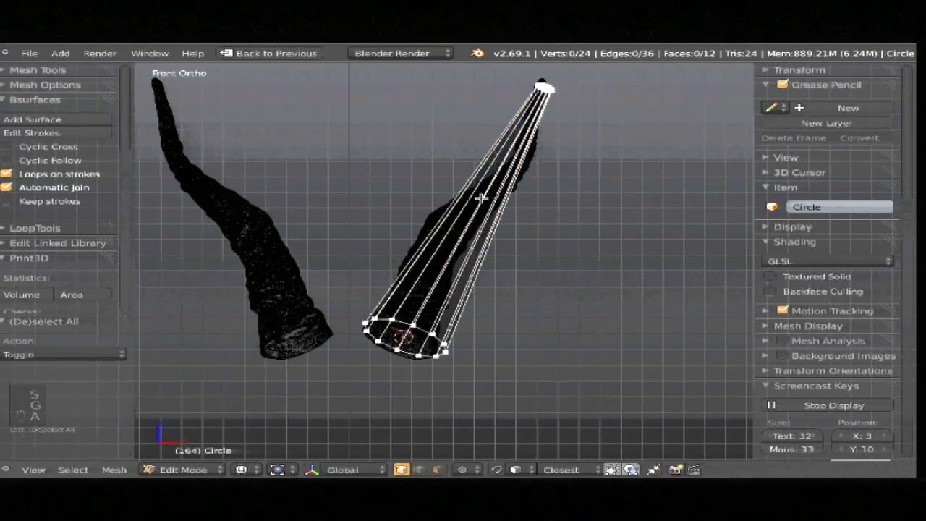
key("ctrl+r")
scroll(488, 201, "up", 7)
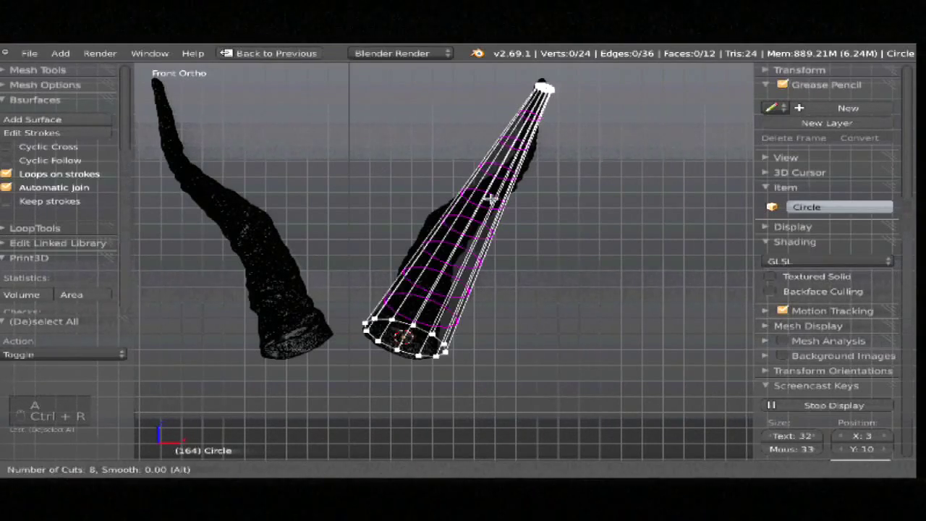
left_click(490, 200)
right_click(491, 198)
key("a")
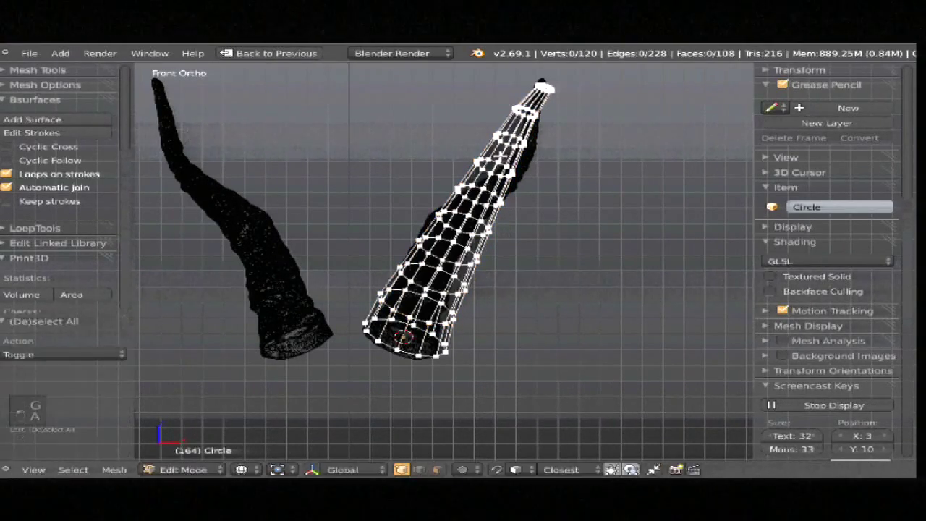
Step: Move individual edge loops of the tube with smooth proportional editing, size 0.15, to follow the horn's curve in the front view
right_click(495, 161, "alt")
key("g")
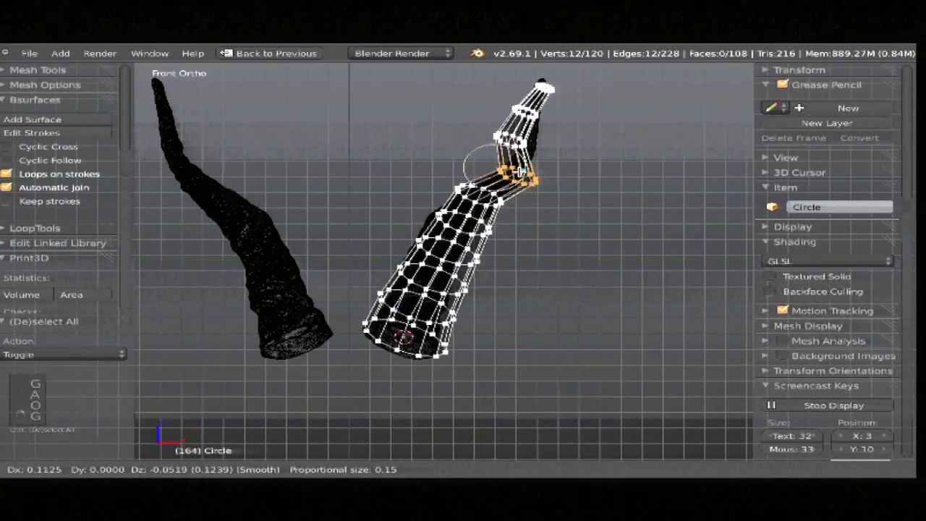
left_click(518, 168)
key("g")
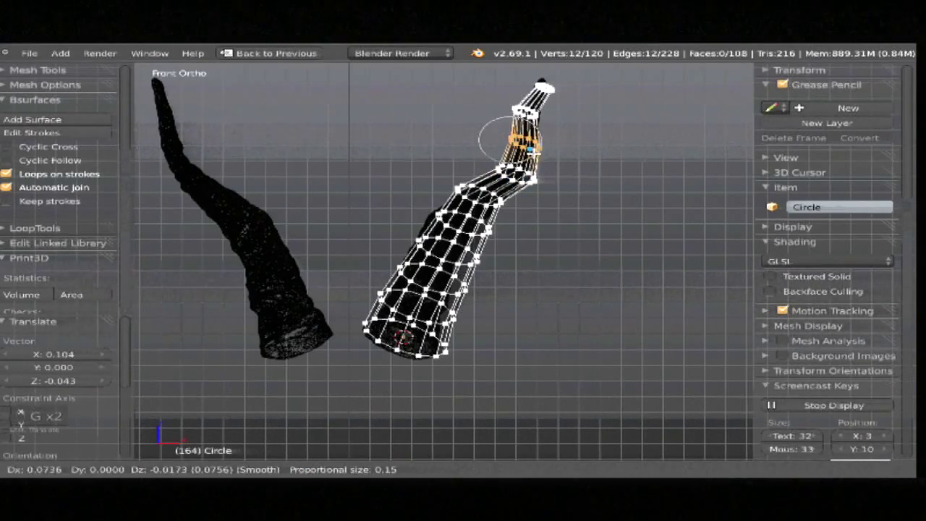
left_click(518, 168)
key("a")
right_click(471, 230, "alt")
key("Tab")
key("KP_3")
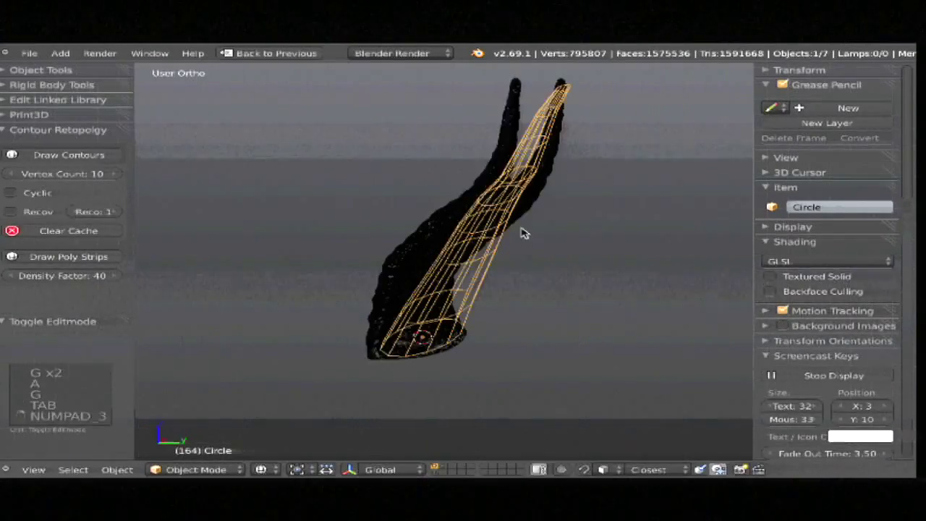
Step: In the right view, rotate the tube's middle ring about 21.4° with smooth proportional editing and move it to follow the sculpted horn's bend
key("Tab")
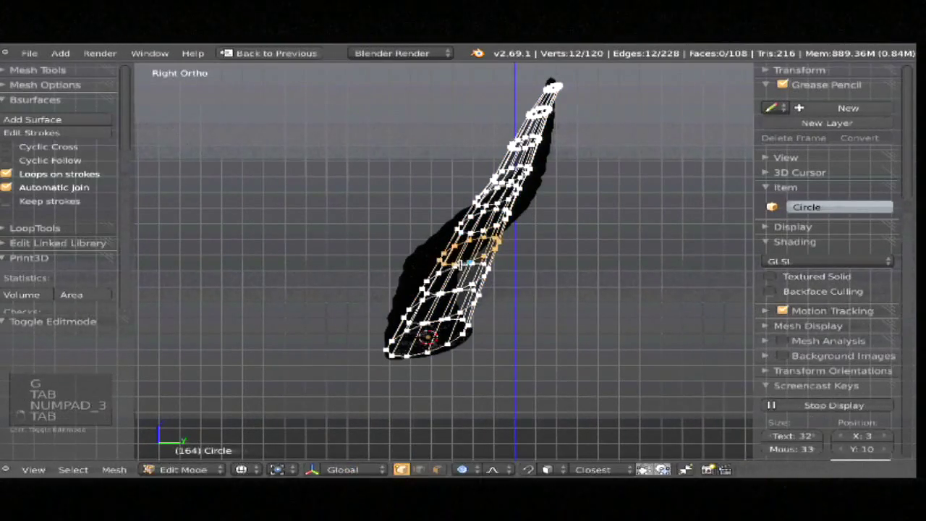
key("g")
left_click(636, 198)
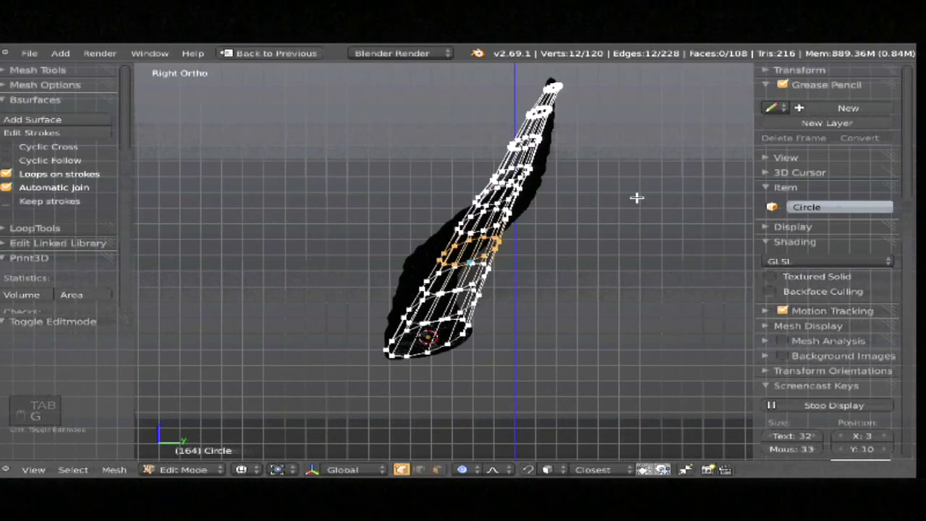
key("r")
scroll(566, 291, "down", 10)
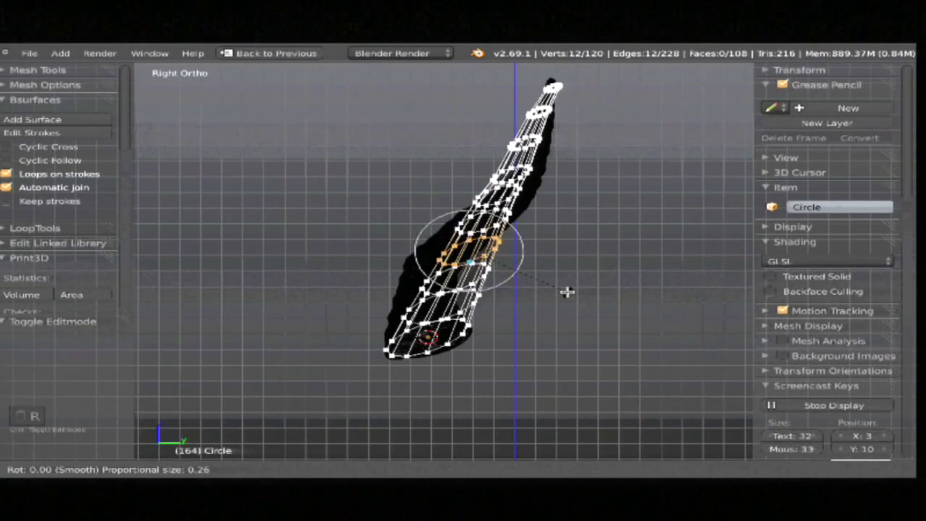
left_click(518, 296)
key("g")
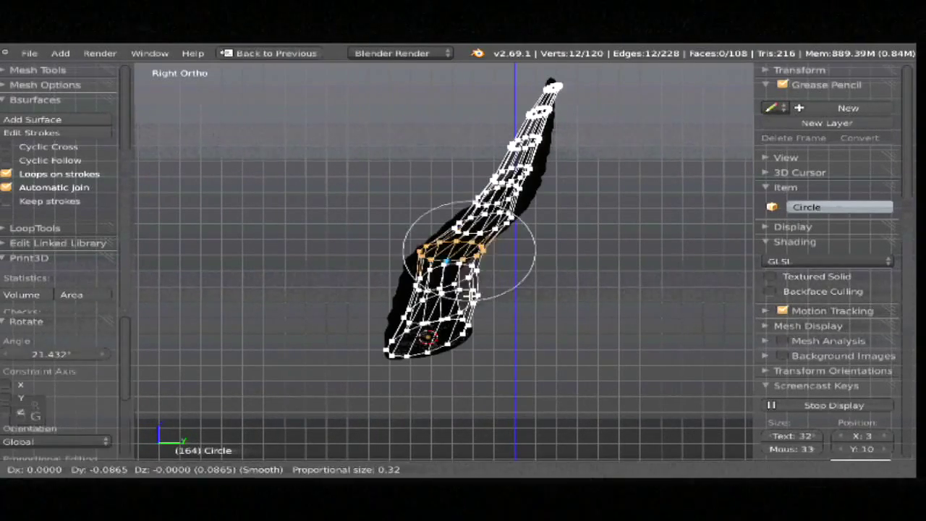
left_click(479, 304)
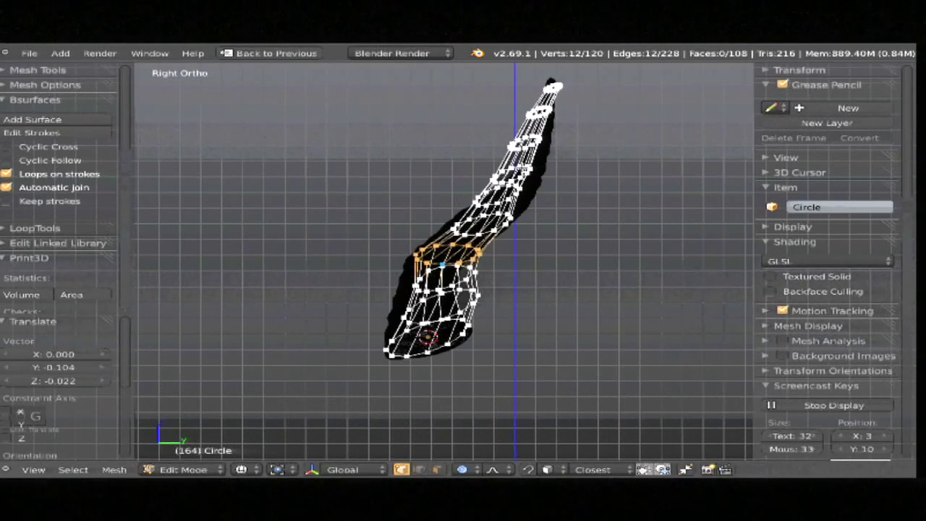
Step: Shift the edge loop in the tube's upper part toward the sculpted horn's outer curve in the right view, and check the shape in solid shading
key("a")
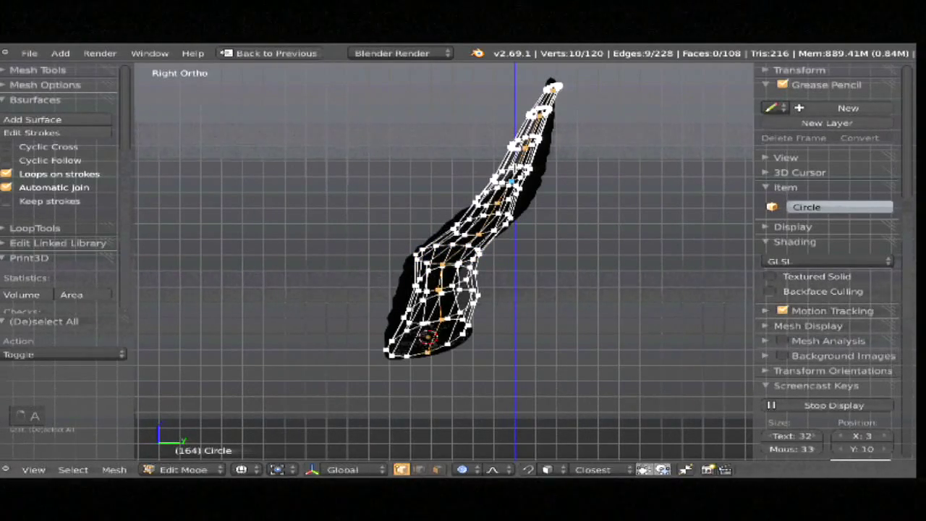
right_click(537, 173, "alt")
key("g")
left_click(539, 173)
key("Tab")
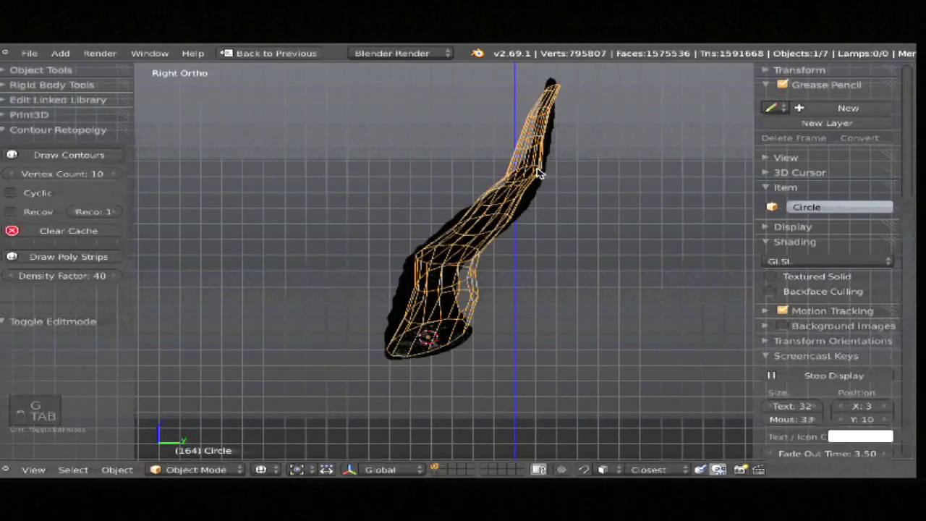
key("z")
scroll(436, 288, "down", 2)
key("z")
key("z")
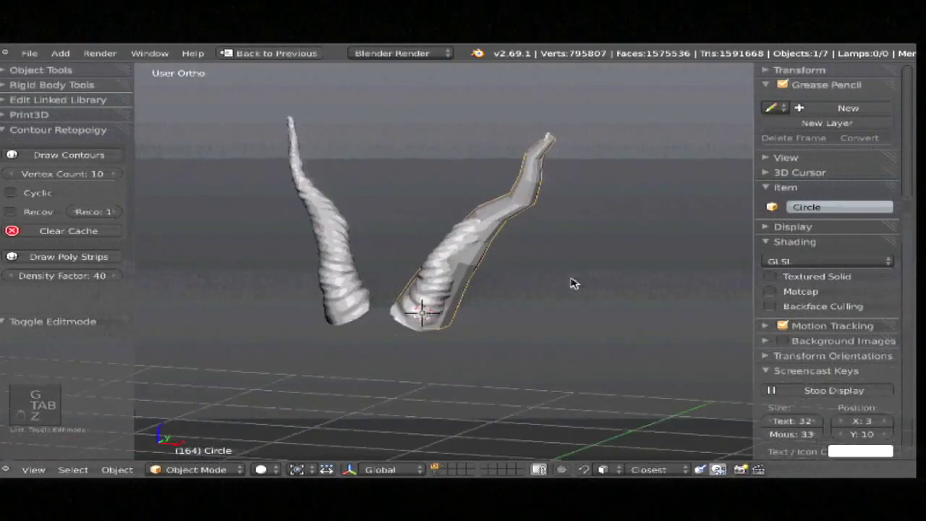
Step: Add a Shrinkwrap modifier to the tube with the horns object as its target
key("KP_1")
key("shift+space")
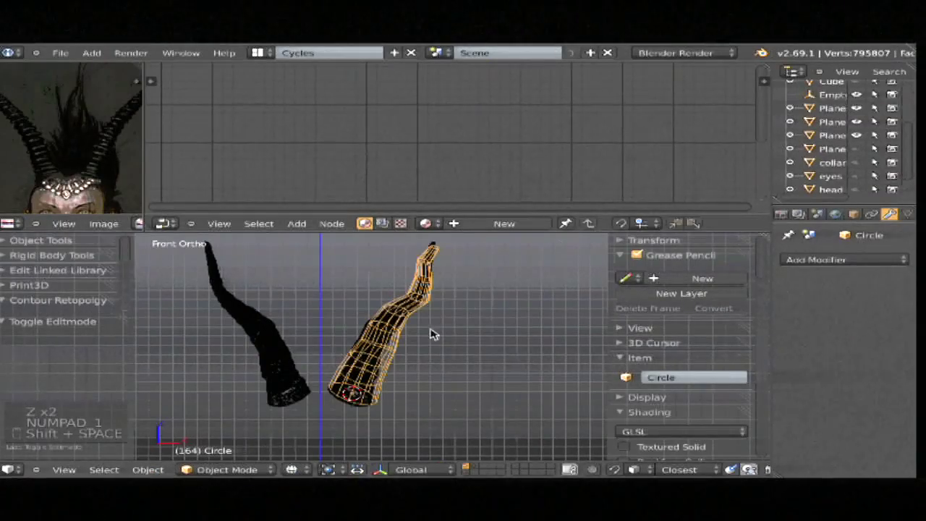
left_click(853, 260)
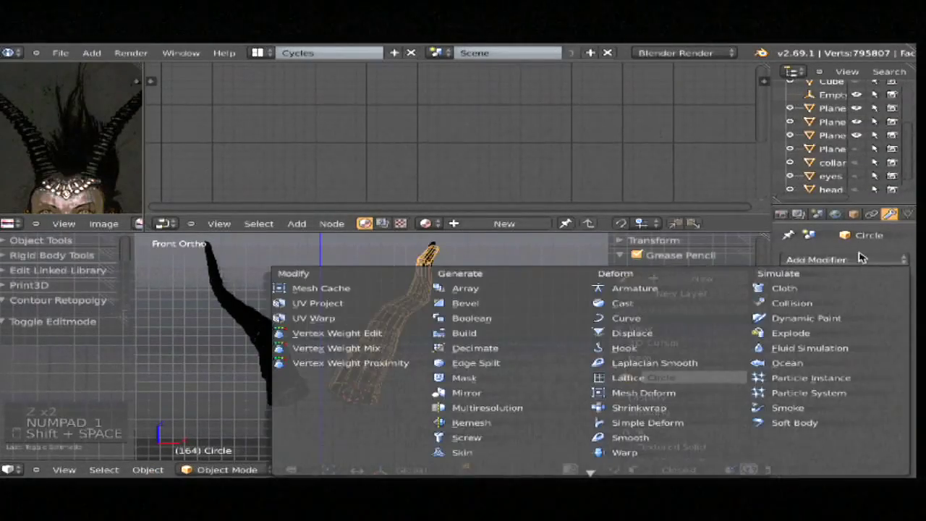
left_click(639, 408)
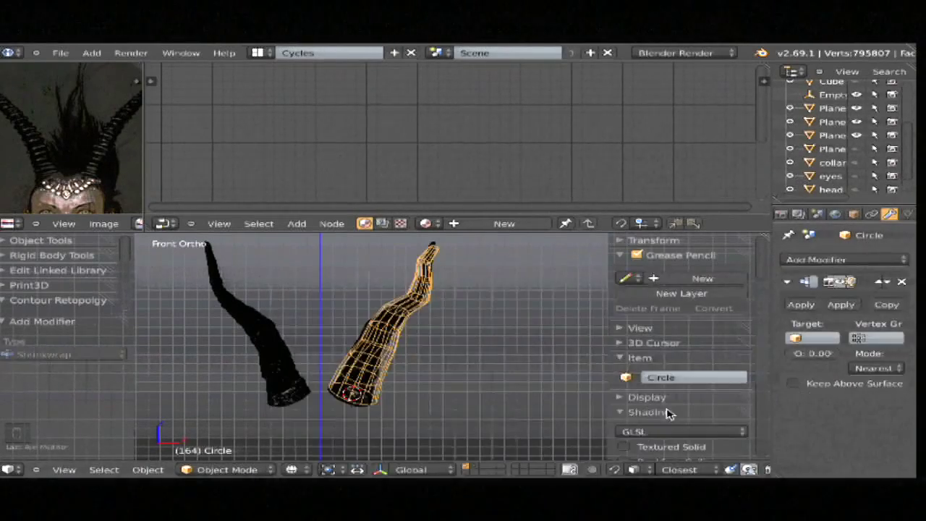
right_click(382, 346)
right_click(381, 346)
left_click(824, 344)
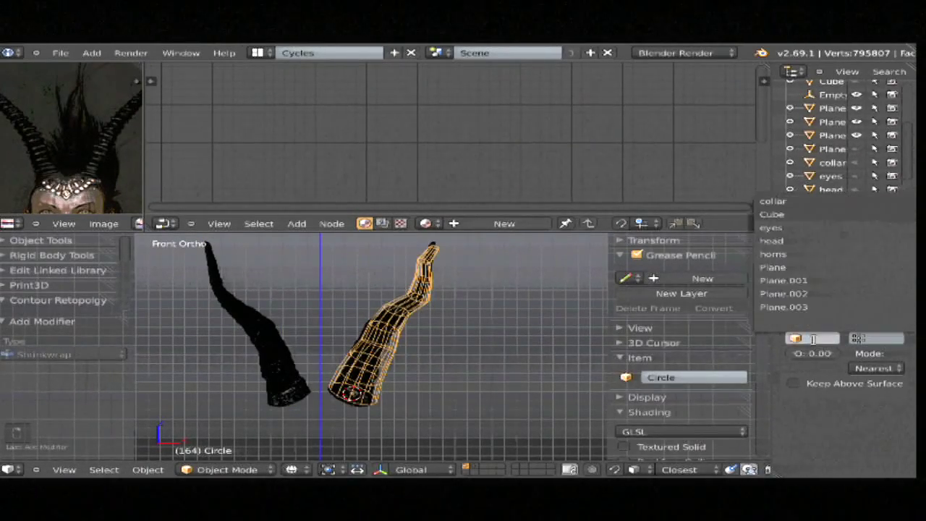
left_click(789, 254)
left_click_drag(771, 306, 699, 322)
left_click(831, 368)
Step: Hide all unselected objects and examine the shrinkwrapped tube in solid shading
middle_click_drag(348, 329, 388, 285)
scroll(389, 285, "up", 4)
mouse_move(340, 332)
middle_mouse_down()
mouse_move(362, 352)
mouse_move(399, 289)
middle_mouse_up()
key("z")
key("z")
key("shift+h")
key("z")
middle_click_drag(446, 329, 430, 343)
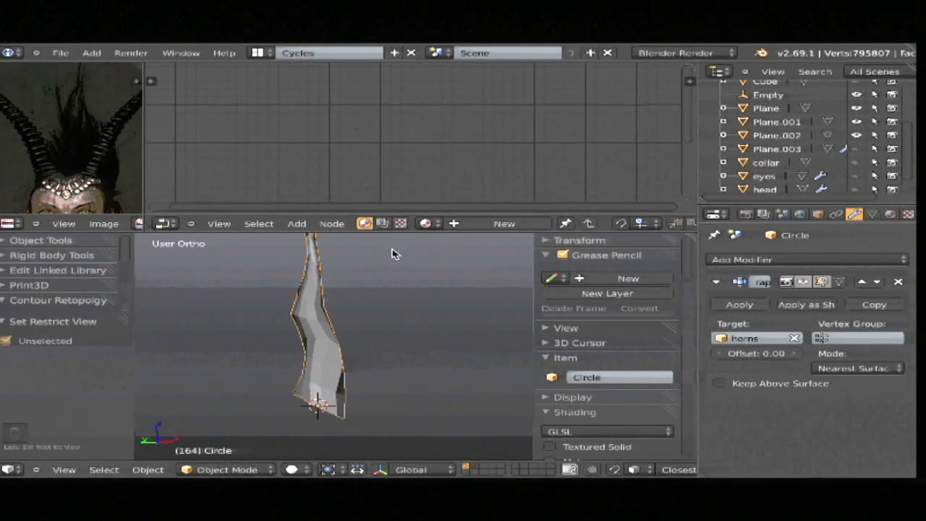
Step: Reveal all hidden objects, select the sculpted horns, and isolate them in local view in a maximized front view with solid shading
key("alt+h")
key("KP_1")
key("z")
key("a")
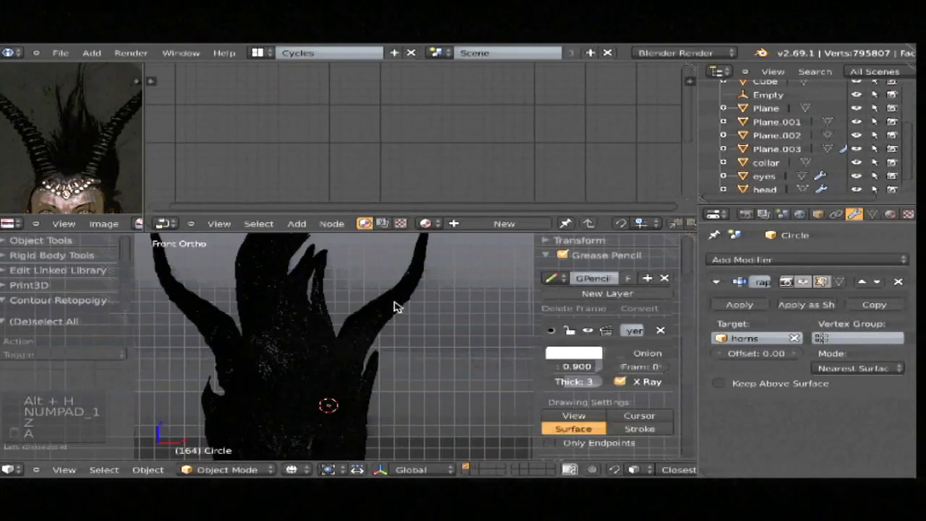
right_click(395, 307)
key("KP_Divide")
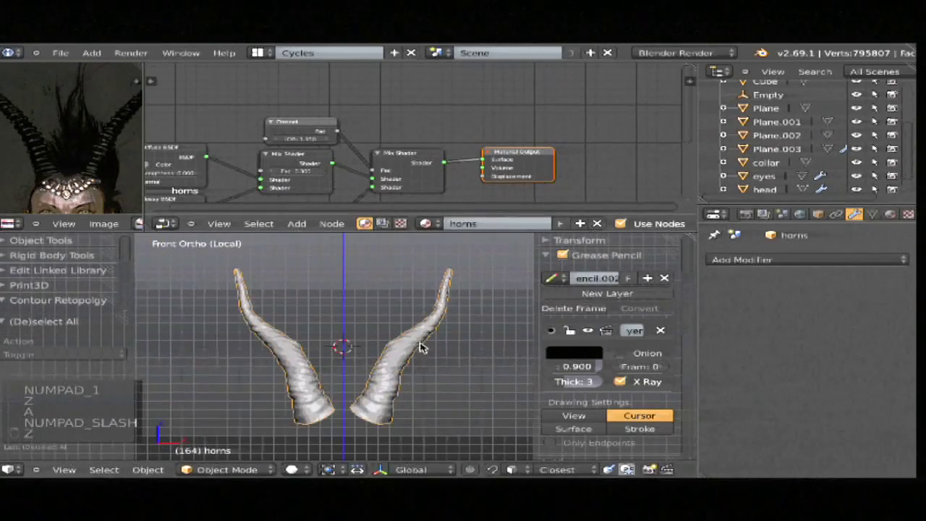
key("z")
key("shift+space")
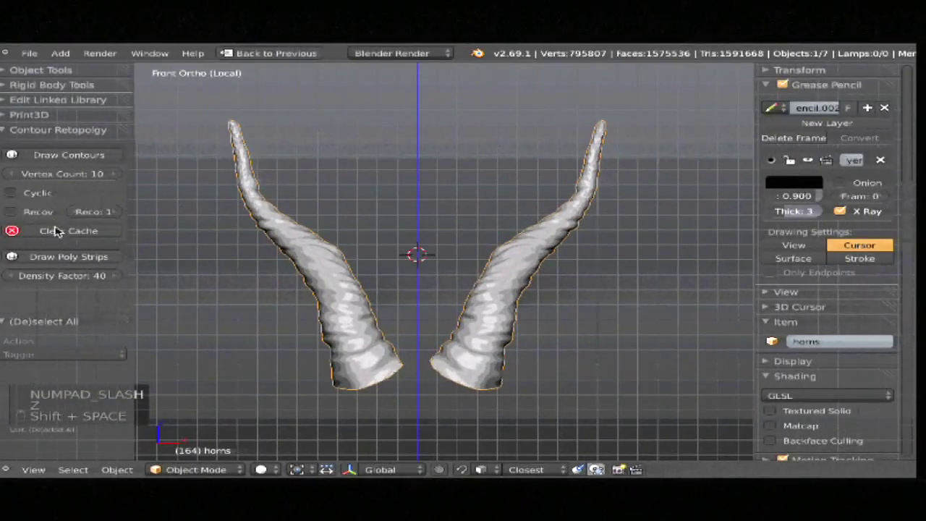
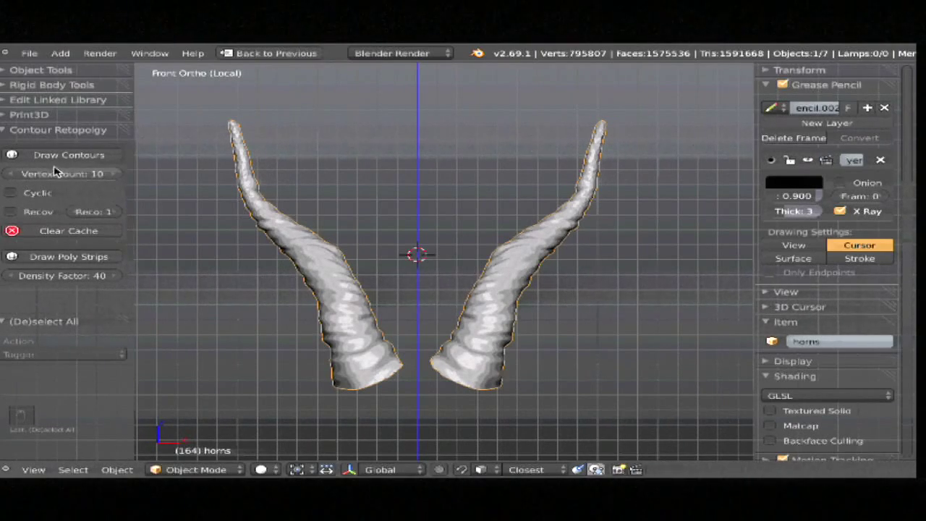
Step: Set the contour vertex count to 12, start Draw Contours, and draw the first contours across the lower part of the horn
scroll(490, 275, "down", 1)
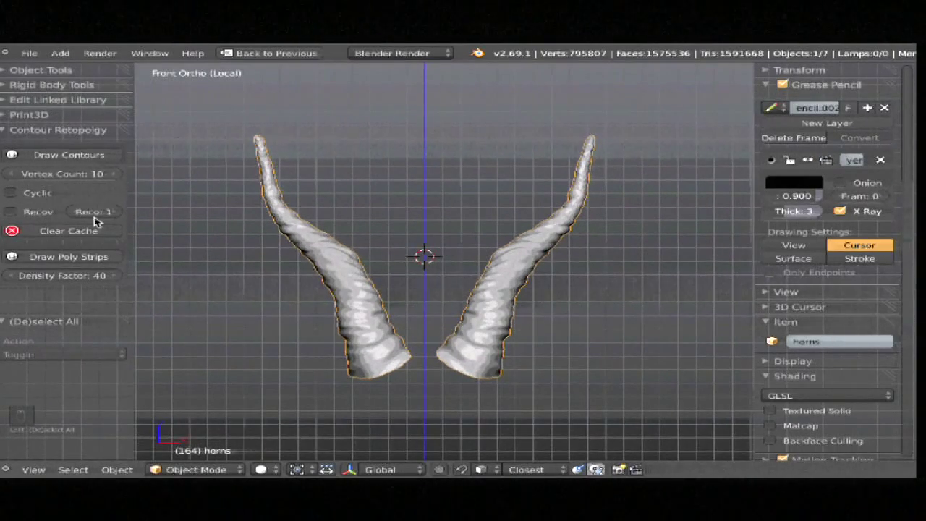
left_click(117, 174)
left_click(117, 174)
left_click(72, 154)
middle_click_drag(452, 300, 426, 287)
left_click_drag(459, 310, 470, 316)
left_click_drag(421, 255, 503, 277)
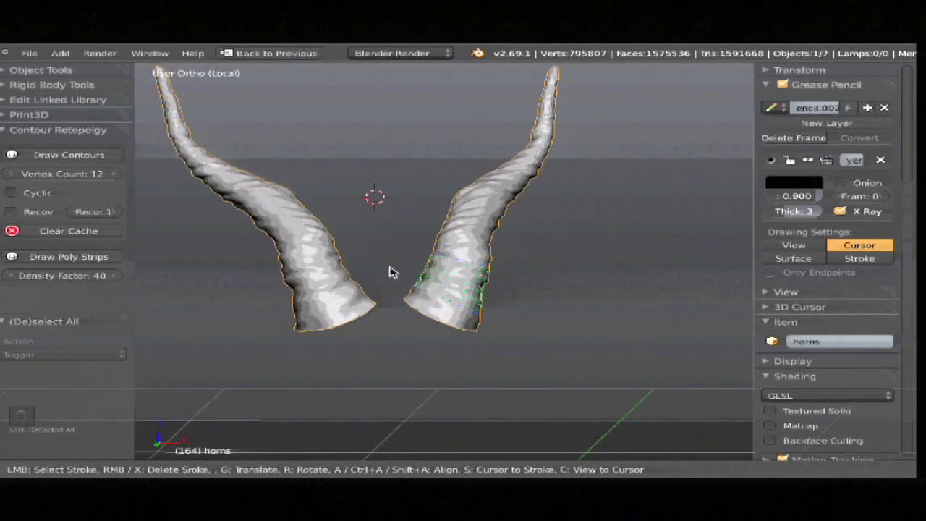
Step: Draw further contours across the horn from its middle up to the narrow upper section, following its curve
middle_click_drag(389, 268, 417, 268)
left_click_drag(406, 220, 487, 229)
mouse_move(488, 229)
middle_mouse_down()
mouse_move(397, 293)
mouse_move(393, 209)
middle_mouse_up()
mouse_move(385, 210)
left_mouse_down()
mouse_move(456, 233)
mouse_move(492, 228)
left_mouse_up()
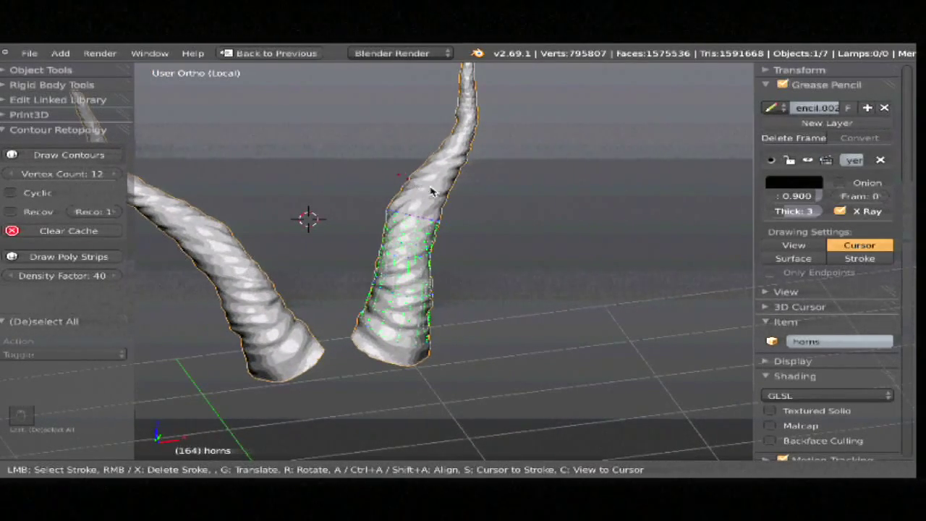
middle_click_drag(484, 222, 356, 192)
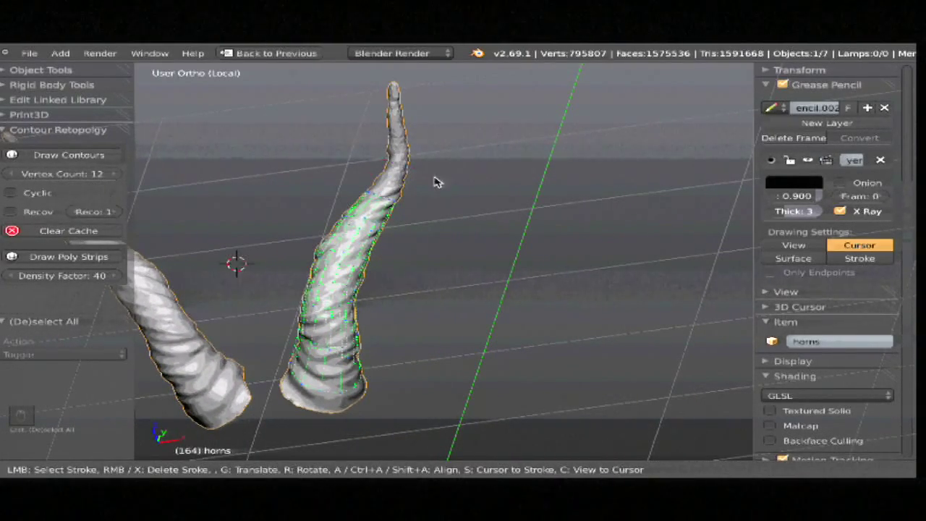
scroll(449, 177, "up", 1)
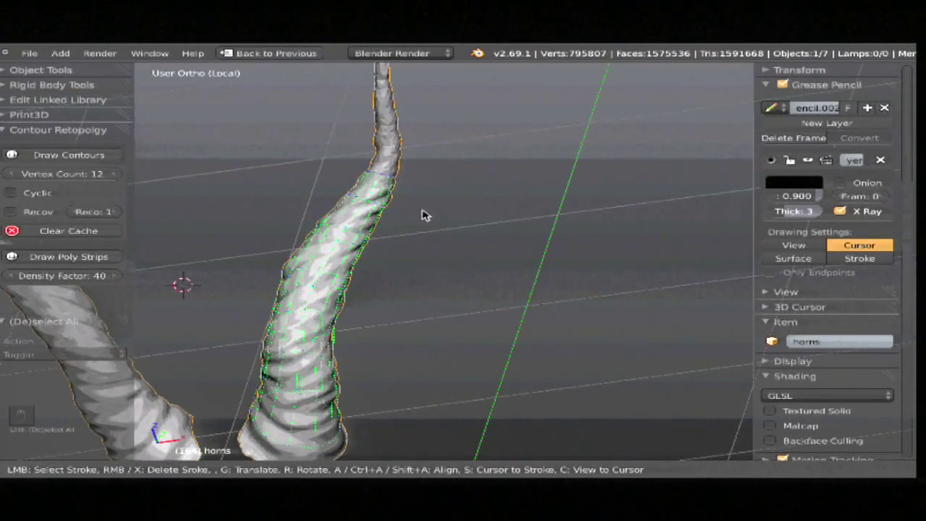
scroll(424, 213, "down", 2)
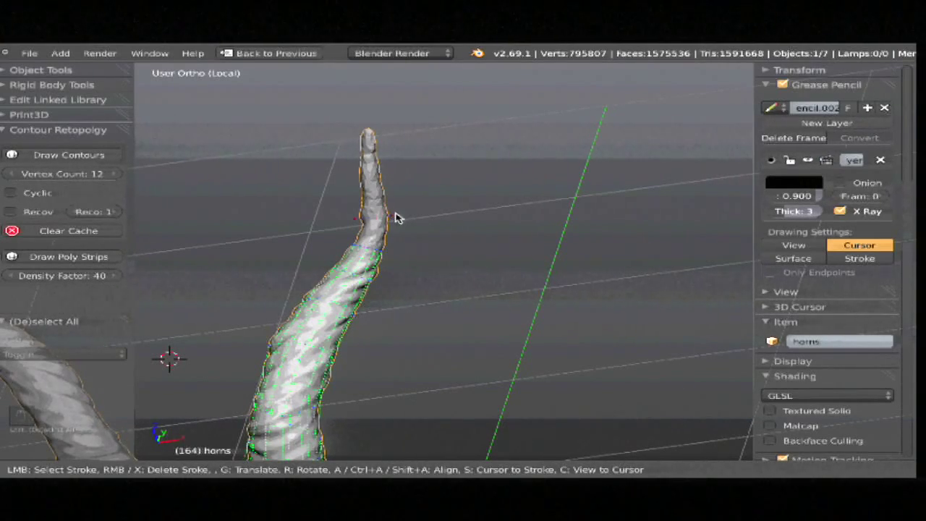
mouse_move(379, 180)
left_mouse_down()
mouse_move(363, 200)
mouse_move(353, 197)
left_mouse_up()
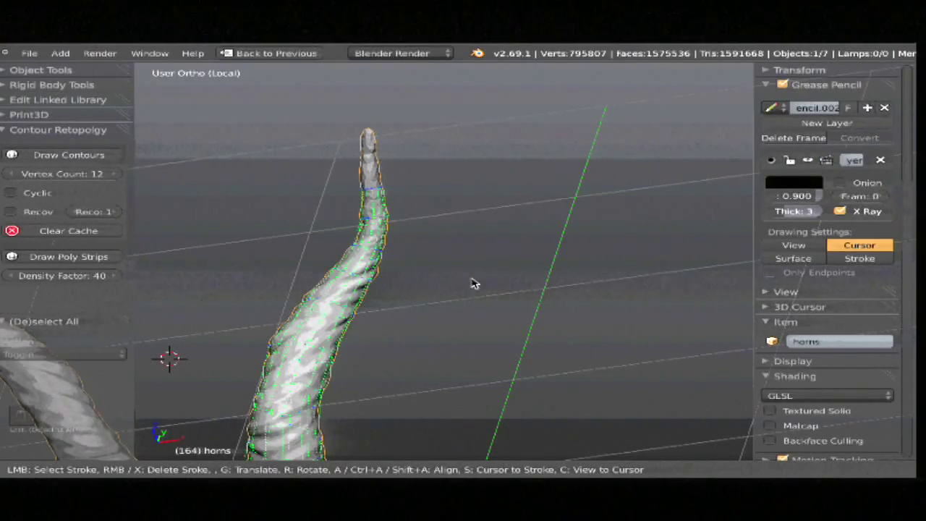
Step: Draw the remaining contours near the horn's tip and base, checking the contour mesh around the whole horn
middle_click_drag(471, 279, 546, 276)
left_click_drag(613, 199, 648, 205)
mouse_move(633, 275)
middle_mouse_down()
mouse_move(526, 229)
mouse_move(489, 279)
mouse_move(393, 223)
mouse_move(384, 239)
mouse_move(352, 181)
mouse_move(371, 243)
middle_mouse_up()
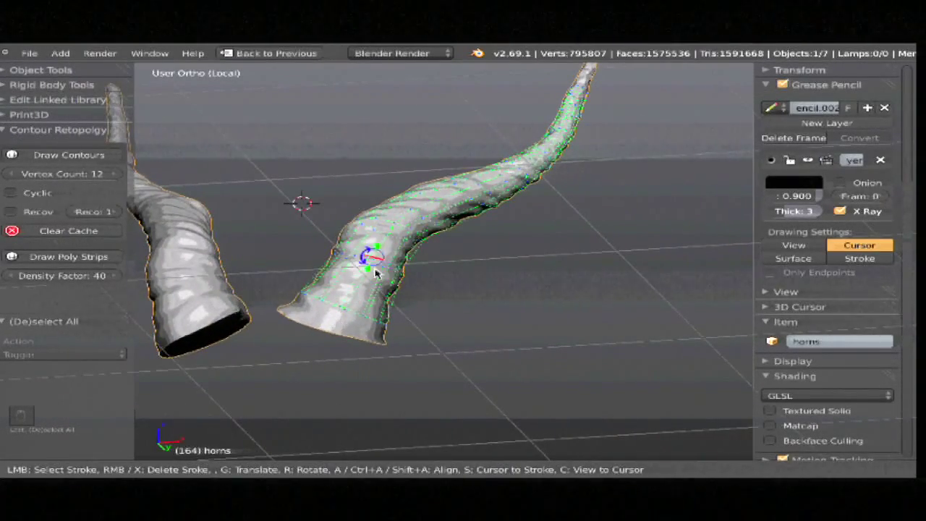
left_click_drag(541, 289, 429, 259)
middle_click_drag(448, 267, 590, 283)
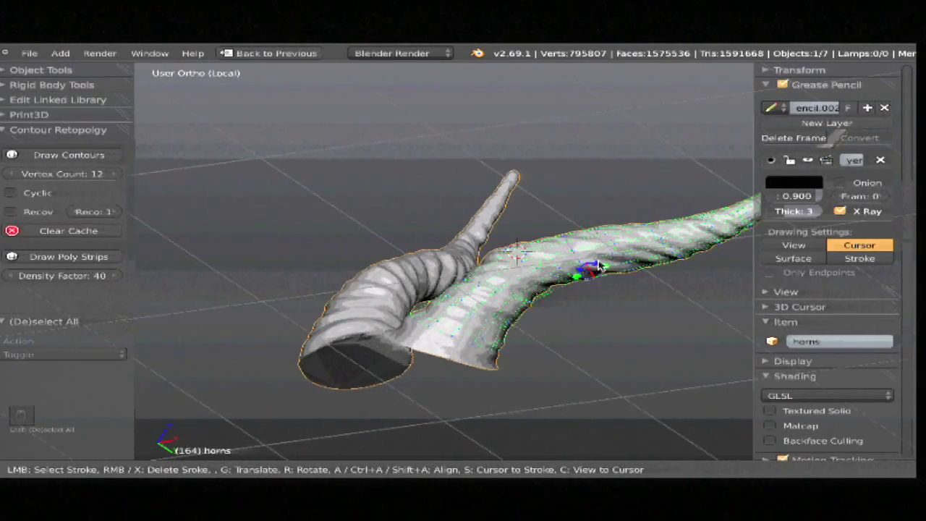
key("KP_4")
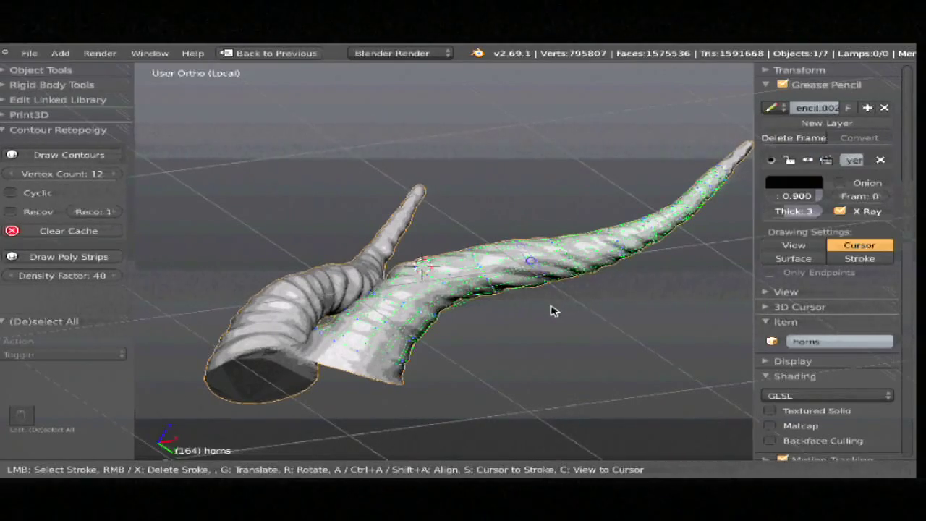
key("KP_8")
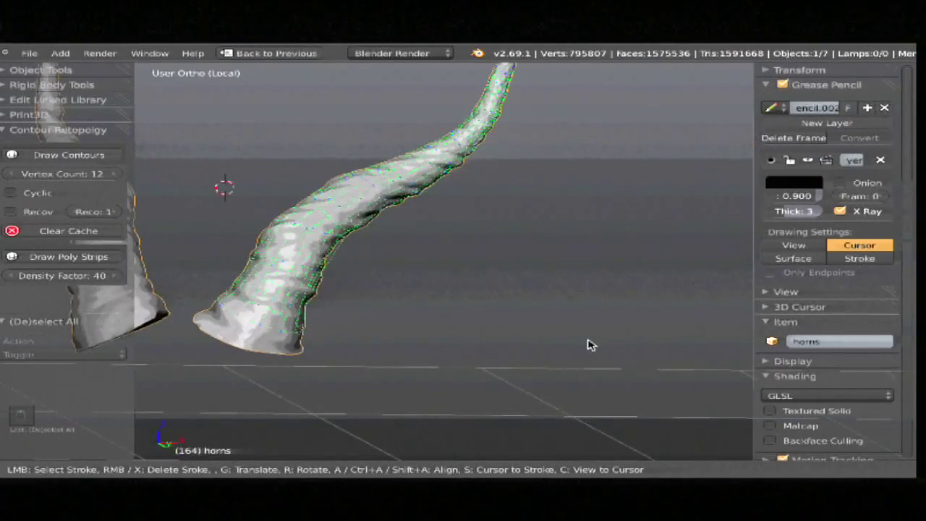
Step: Finish the contours into a new mesh, inspect it in Edit Mode, and leave local view
key("Return")
key("Tab")
key("z")
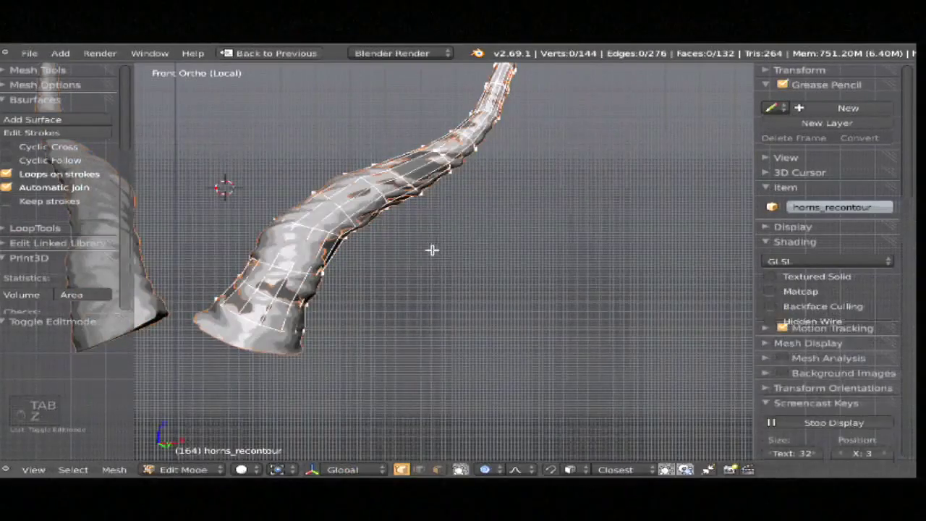
key("KP_Divide")
key("Tab")
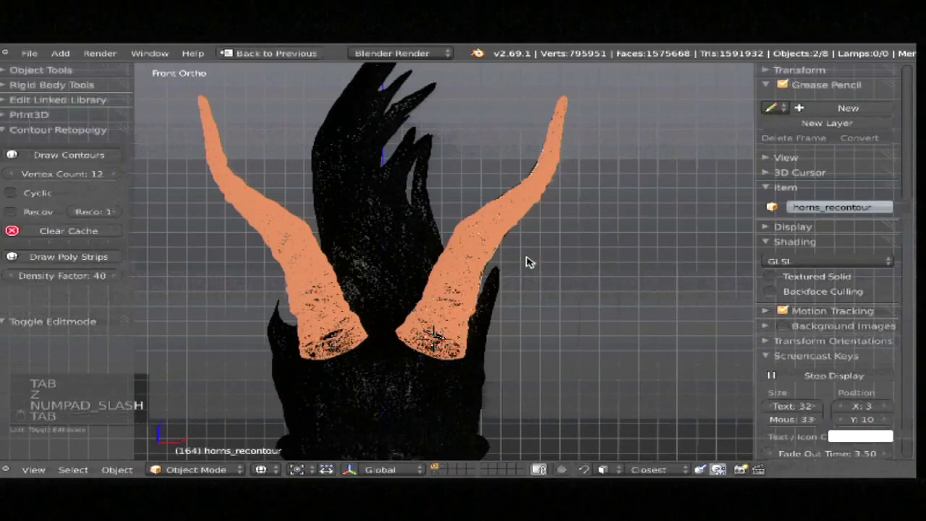
Step: Select the old tube extruded from the circle and delete it
key("a")
key("a")
key("z")
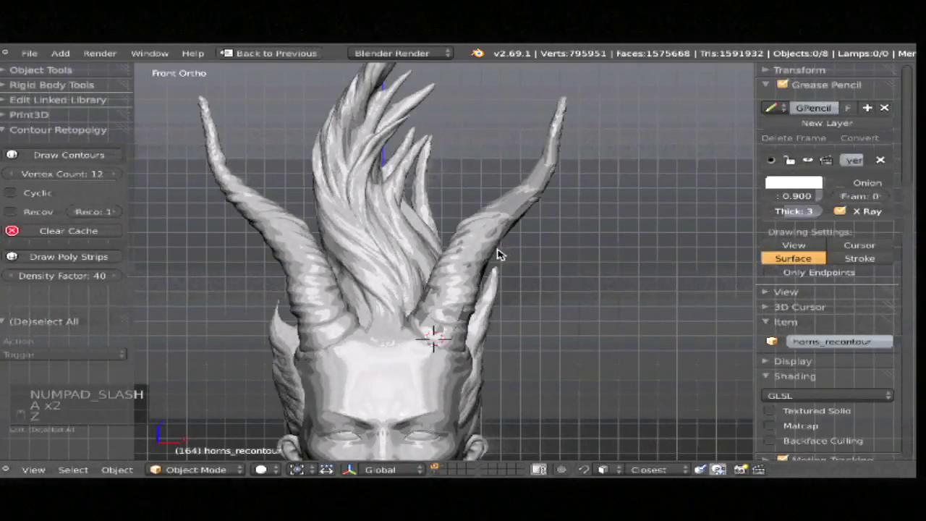
right_click(497, 254)
key("z")
key("x")
left_click(492, 250)
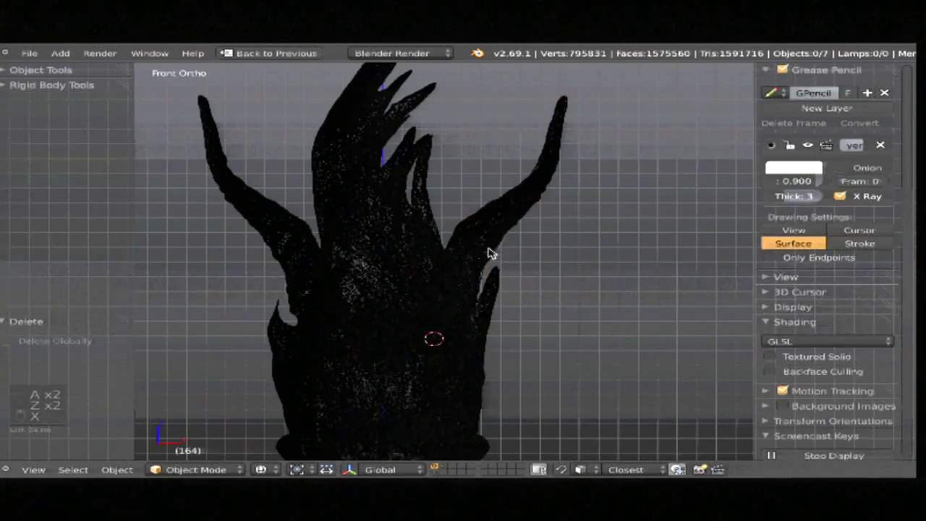
Step: Select the horns_recontour mesh, hide all other objects, and examine its topology in Edit Mode with solid shading
right_click_drag(494, 246, 499, 248)
right_click(498, 249)
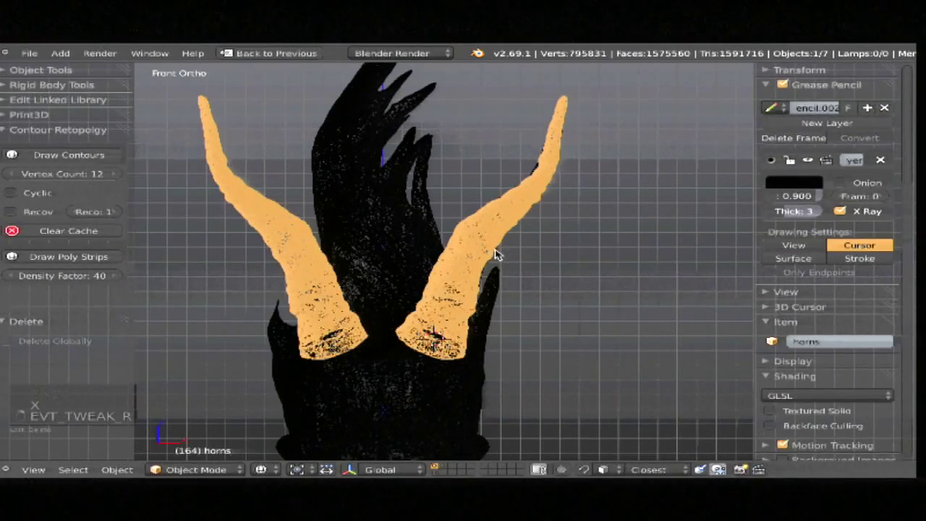
right_click(497, 254)
key("shift+h")
key("Tab")
key("z")
mouse_move(496, 252)
middle_mouse_down()
mouse_move(560, 347)
mouse_move(504, 277)
middle_mouse_up()
key("KP_1")
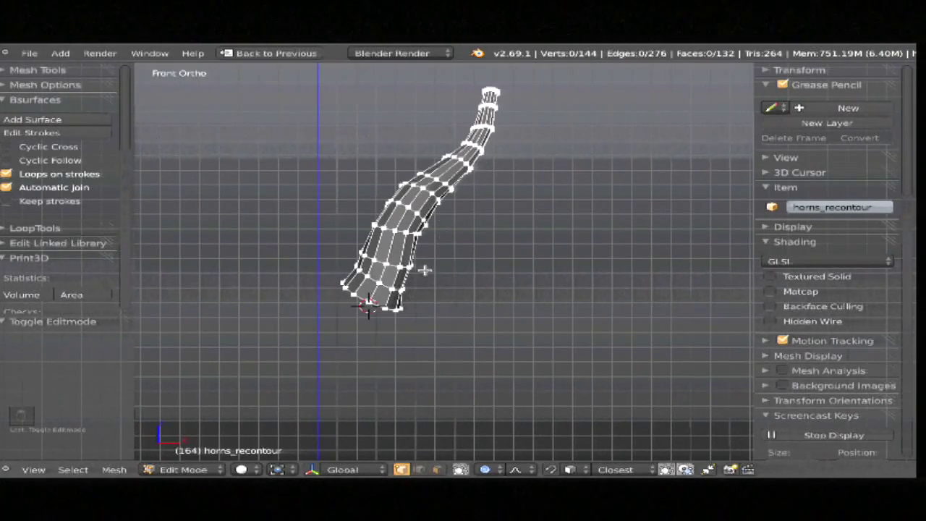
Step: Return to Object Mode, isolate horns_recontour in local view, and reveal the hidden objects
key("Tab")
key("KP_Divide")
key("alt+h")
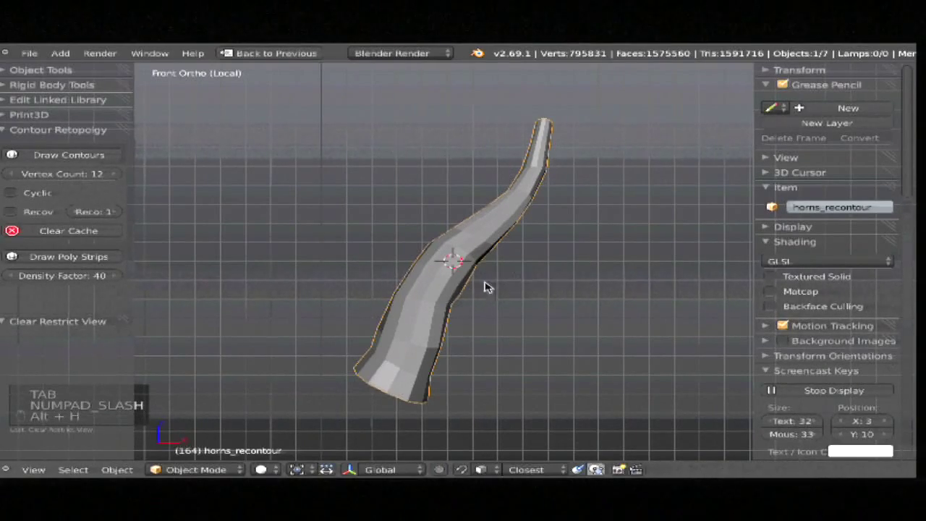
Step: Leave local view, reveal all hidden objects, and reselect only the horns_recontour mesh to compare it with the sculpted horn in wireframe
key("KP_Divide")
key("alt+h")
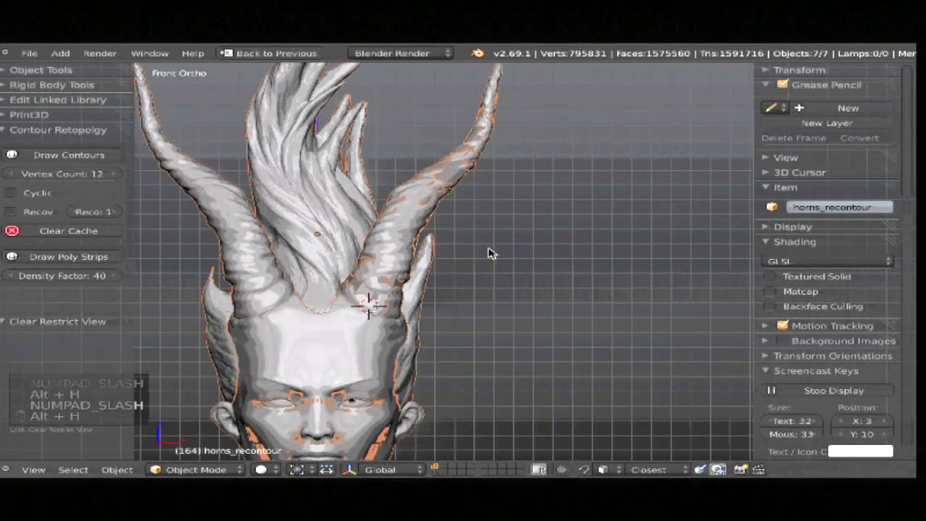
key("z")
key("a")
key("z")
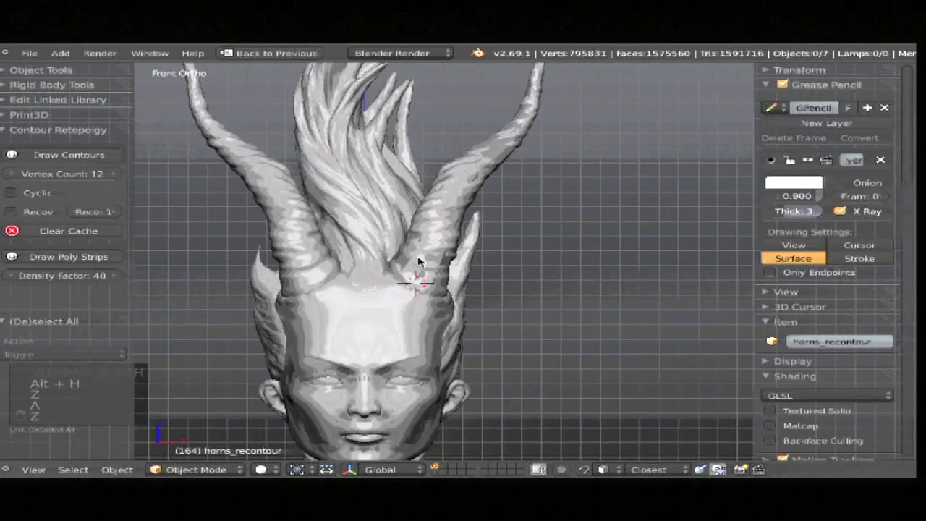
right_click(507, 156)
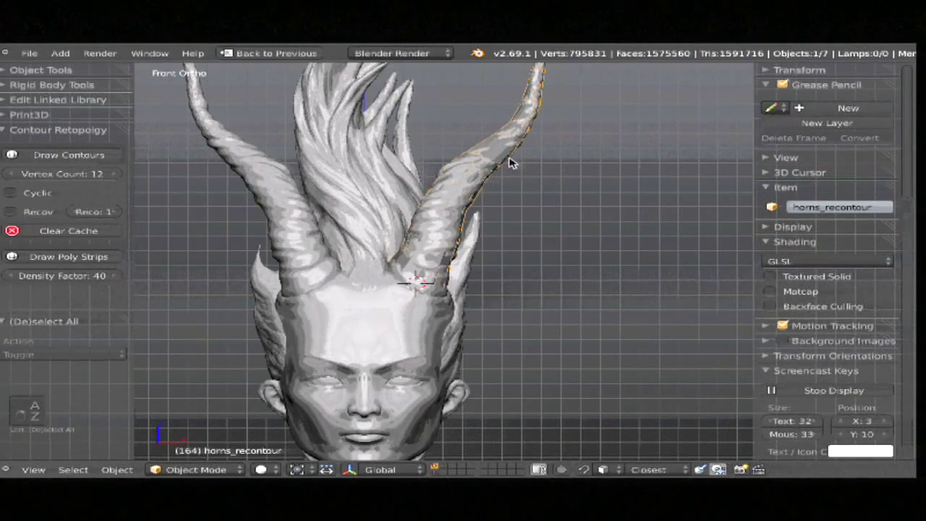
mouse_move(577, 43)
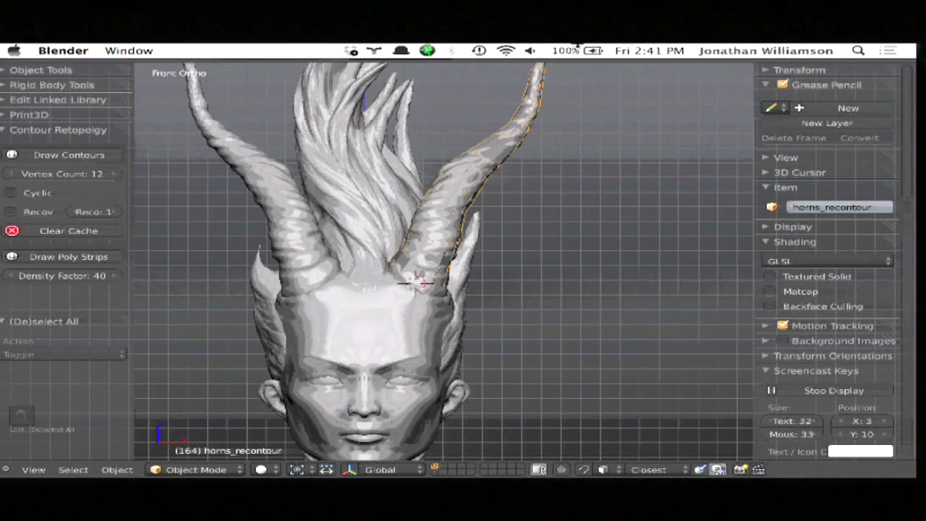
middle_click_drag(535, 251, 565, 252, "shift")
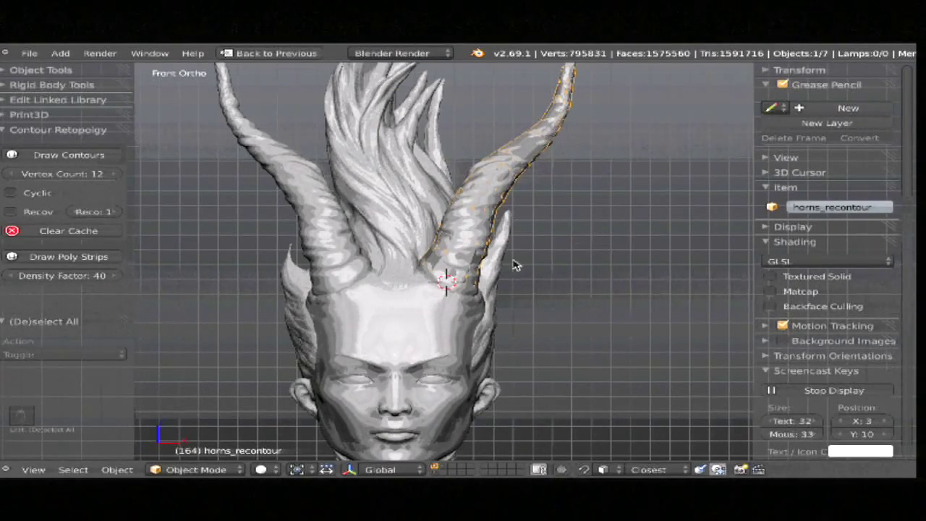
middle_click_drag(516, 265, 497, 243, "shift")
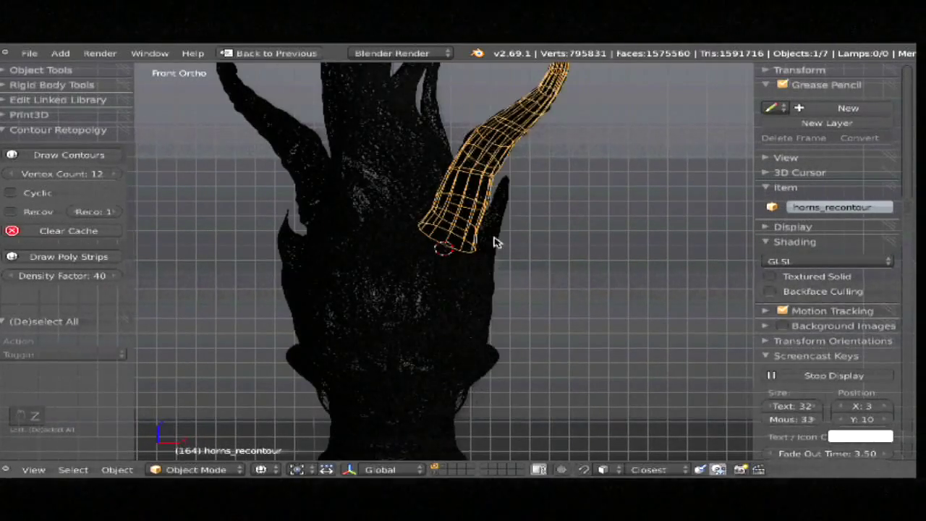
Step: Open the file 04_multires.blend from the models folder
key("ctrl+o")
left_click(286, 178)
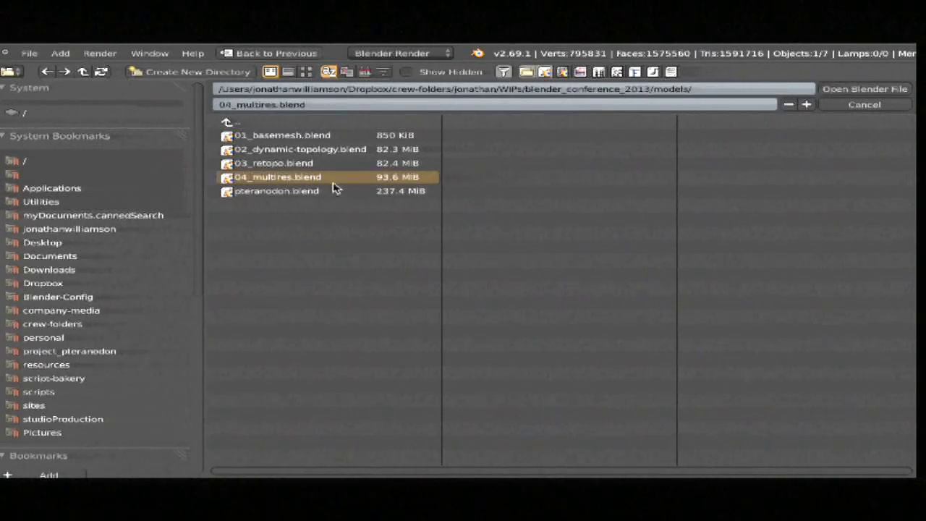
key("Return")
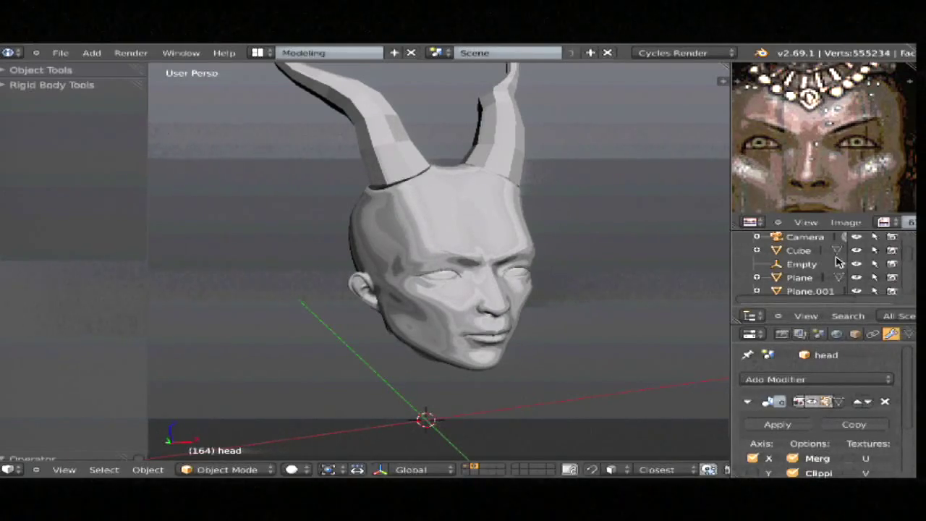
Step: Select the head_retopo mesh, enter Edit Mode, and select all of its vertices
right_click(473, 253)
key("Tab")
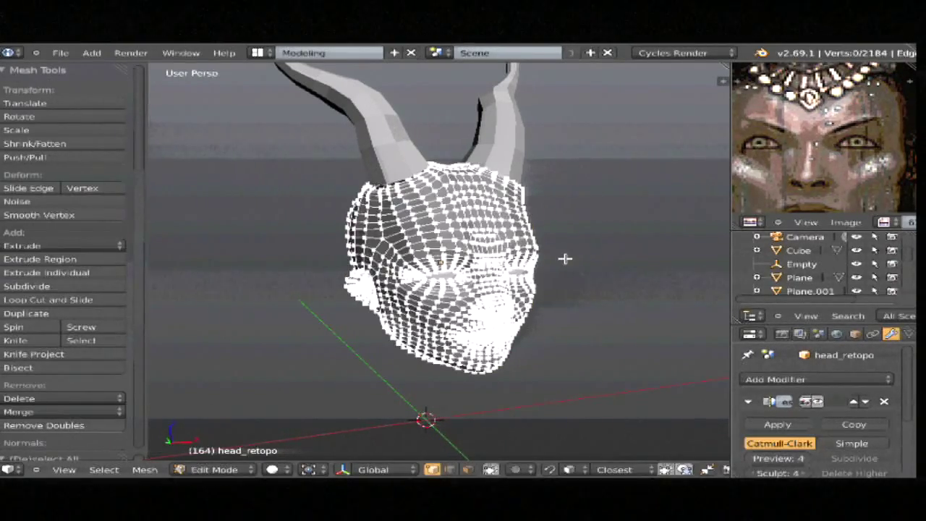
key("a")
scroll(572, 264, "up", 5)
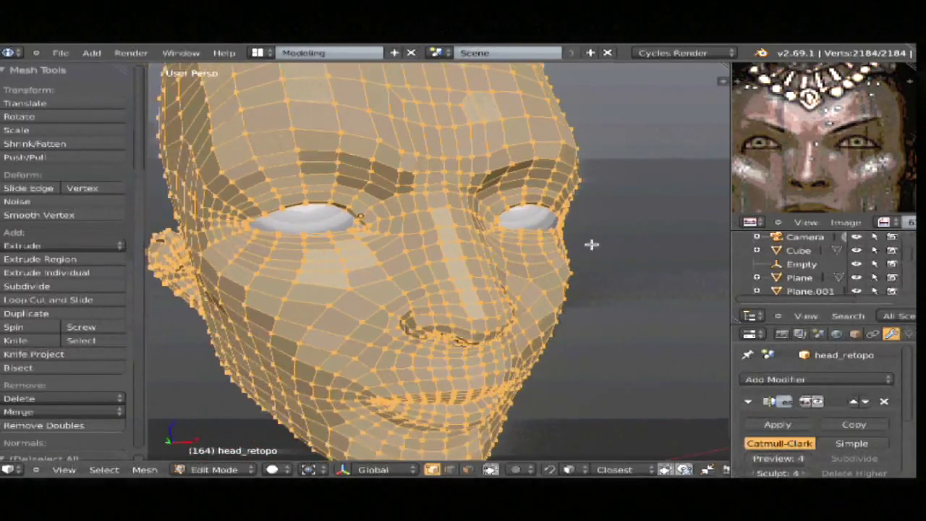
scroll(592, 245, "down", 2)
Step: Reduce the 3D View vertex size in the theme preferences and close the preferences
key("ctrl+alt+u")
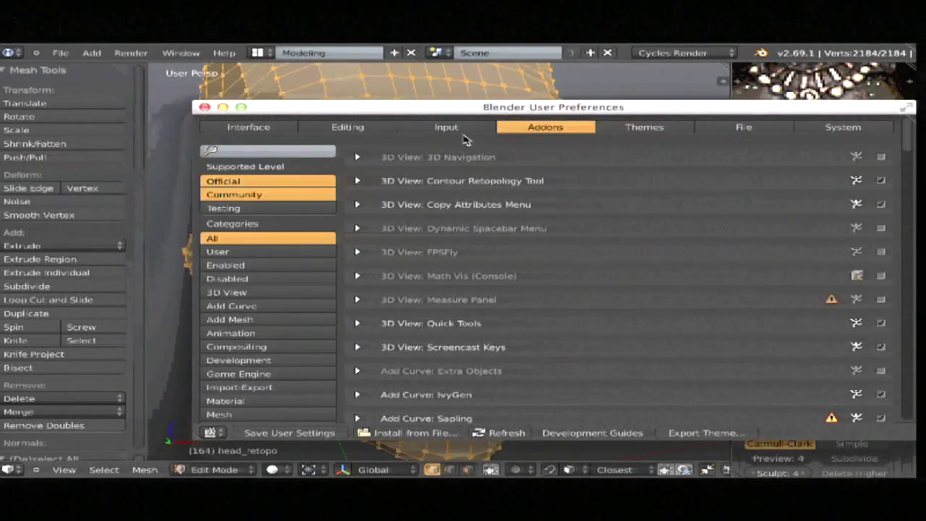
left_click(636, 127)
scroll(589, 284, "down", 10)
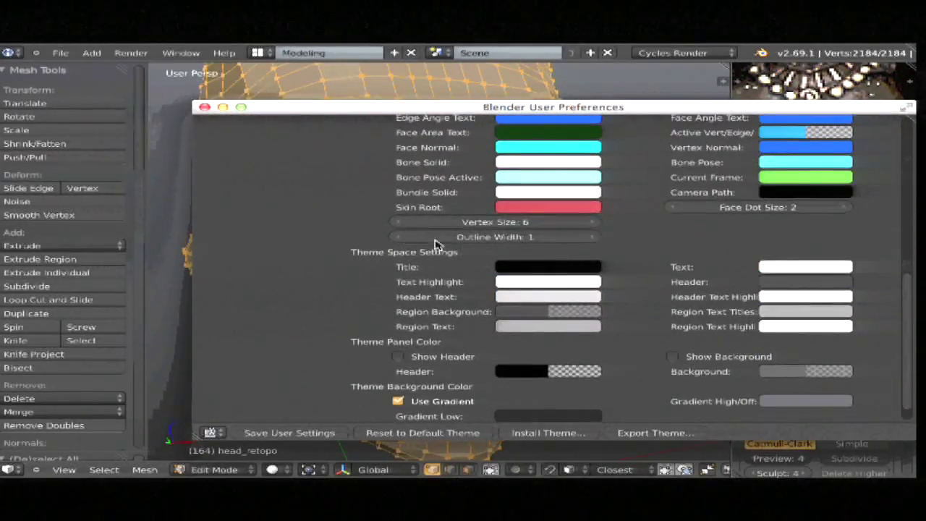
left_click(205, 107)
Step: Examine the edge flow of head_retopo around the face and ear, and return to Object Mode
scroll(604, 272, "down", 2)
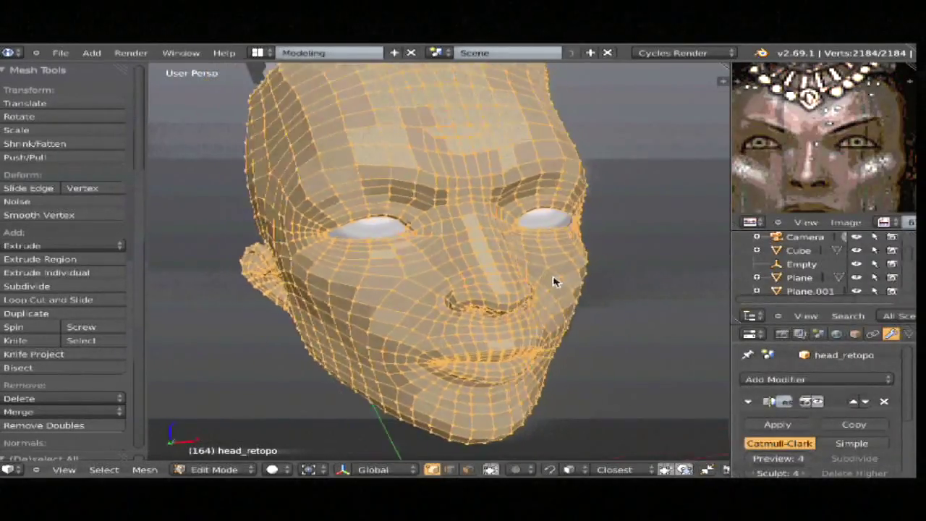
middle_click_drag(553, 282, 490, 294)
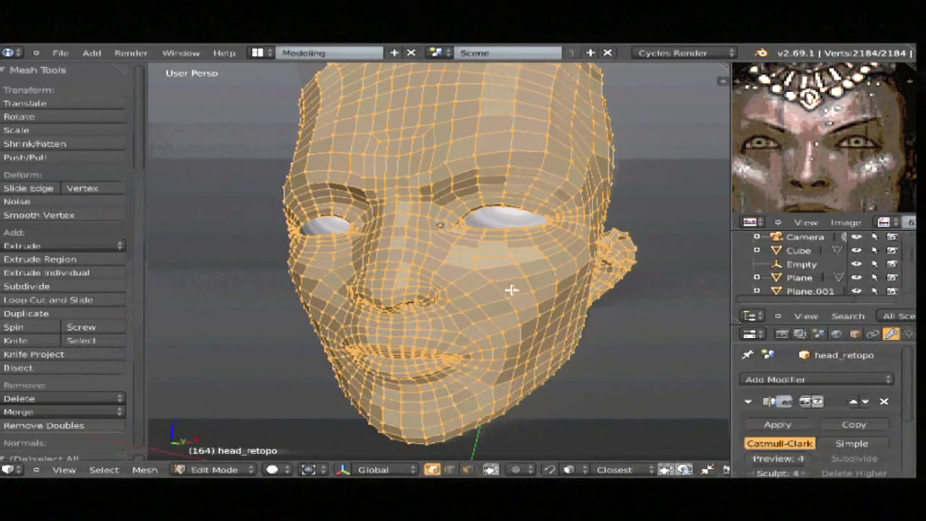
middle_click_drag(576, 279, 489, 268)
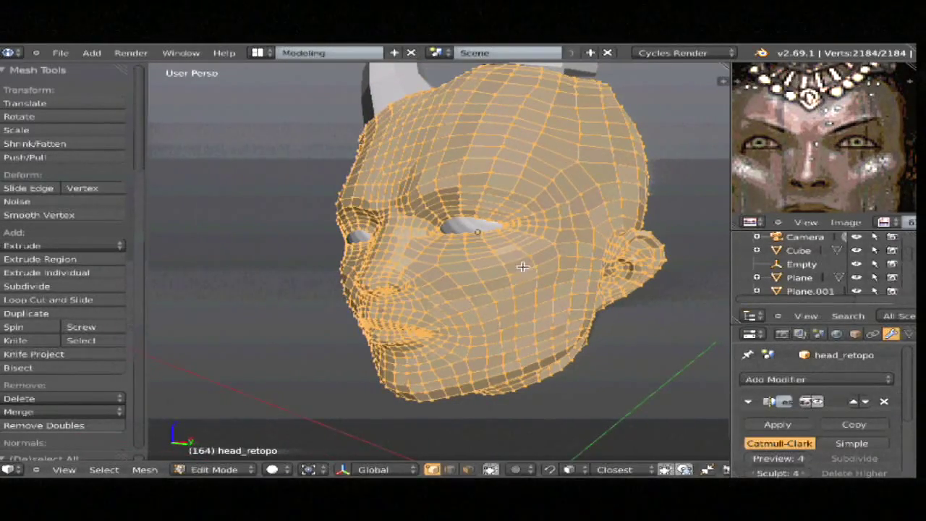
key("Tab")
Step: Inspect the subdivided head's shape from the front in orthographic and perspective, and from the side
key("KP_1")
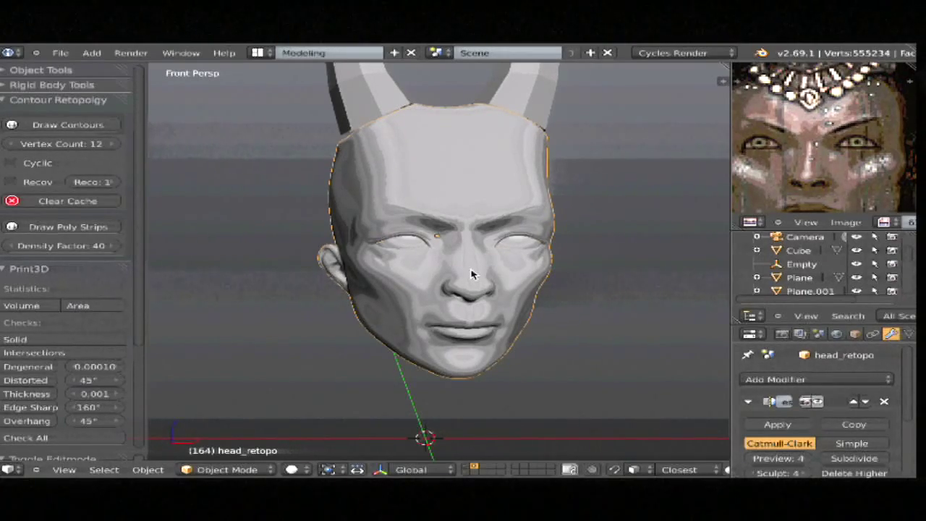
key("KP_5")
scroll(541, 232, "up", 3)
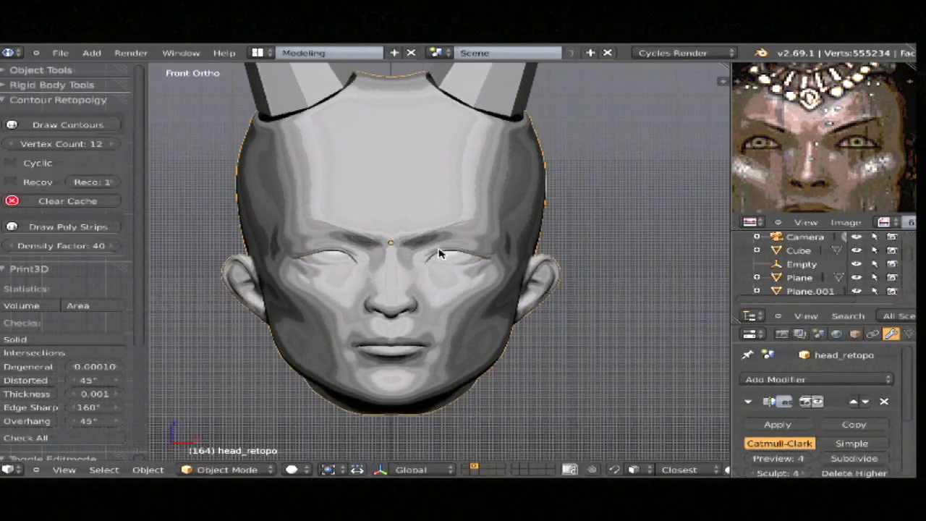
key("KP_5")
scroll(434, 234, "up", 3)
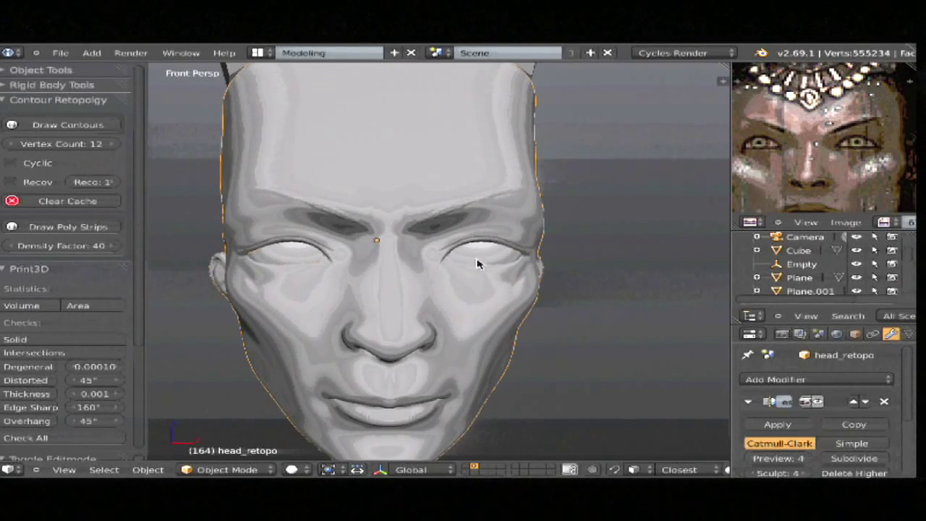
middle_click_drag(526, 311, 398, 327)
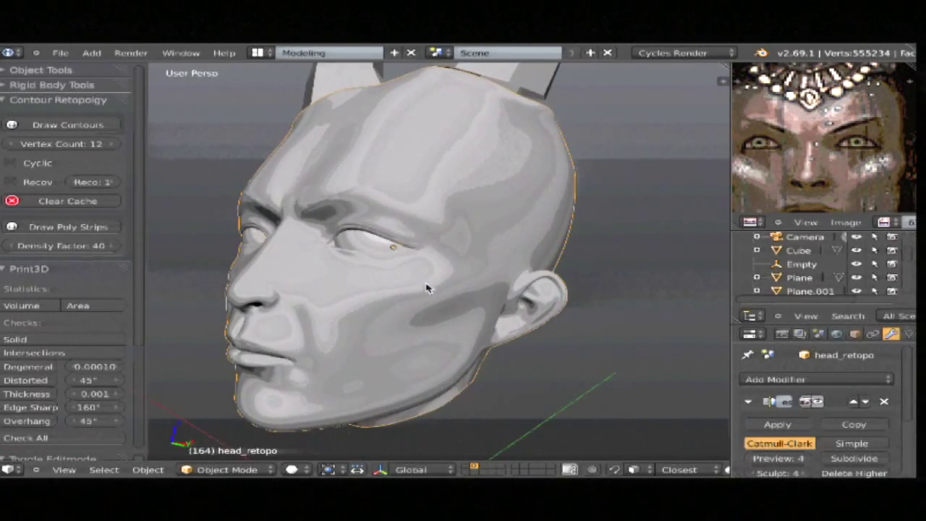
left_click(908, 333)
scroll(808, 381, "down", 4)
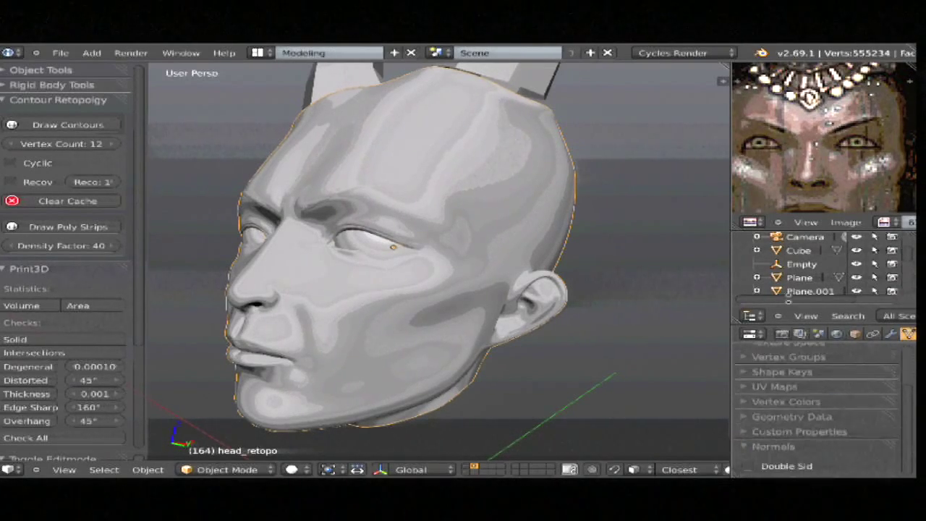
scroll(808, 381, "up", 4)
left_click(887, 335)
Step: Remove the existing modifier from head_retopo and add a fresh Multiresolution modifier
mouse_move(513, 343)
middle_mouse_down()
mouse_move(566, 325)
mouse_move(488, 325)
mouse_move(514, 332)
middle_mouse_up()
left_click(880, 402)
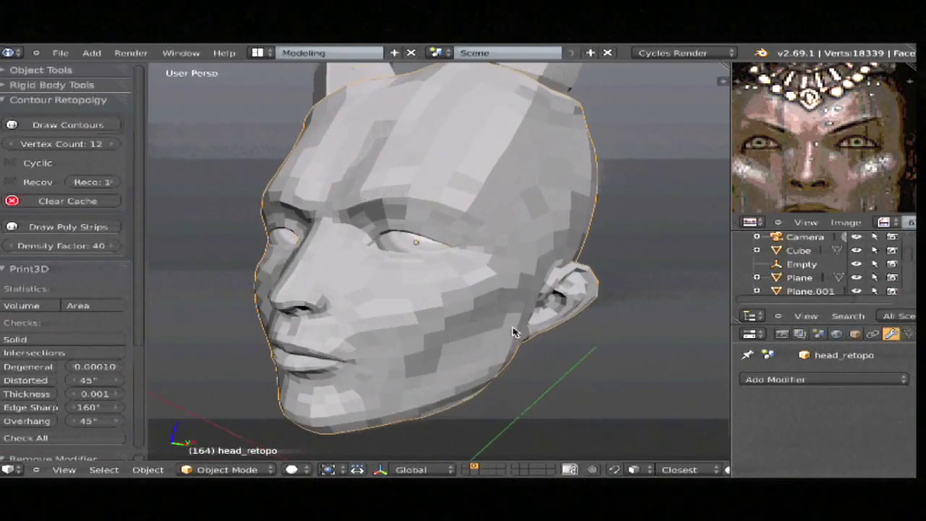
left_click(815, 380)
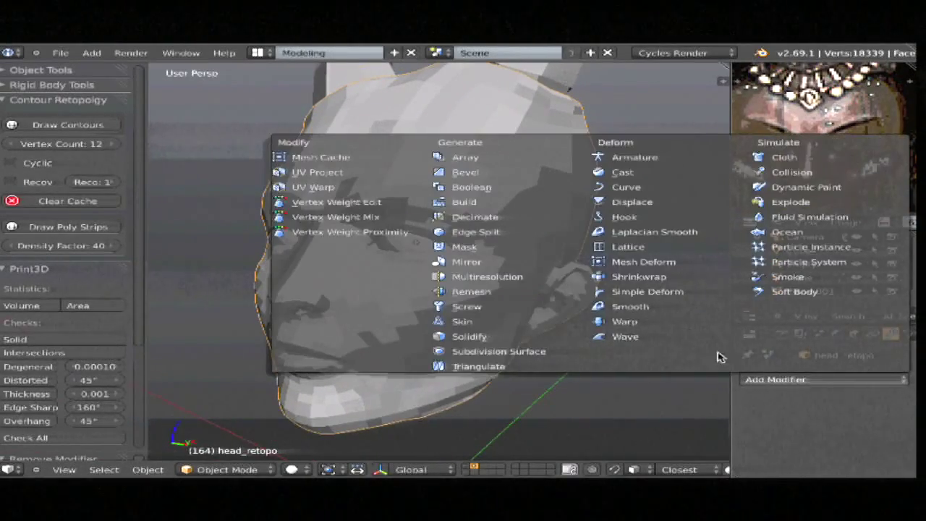
left_click(496, 278)
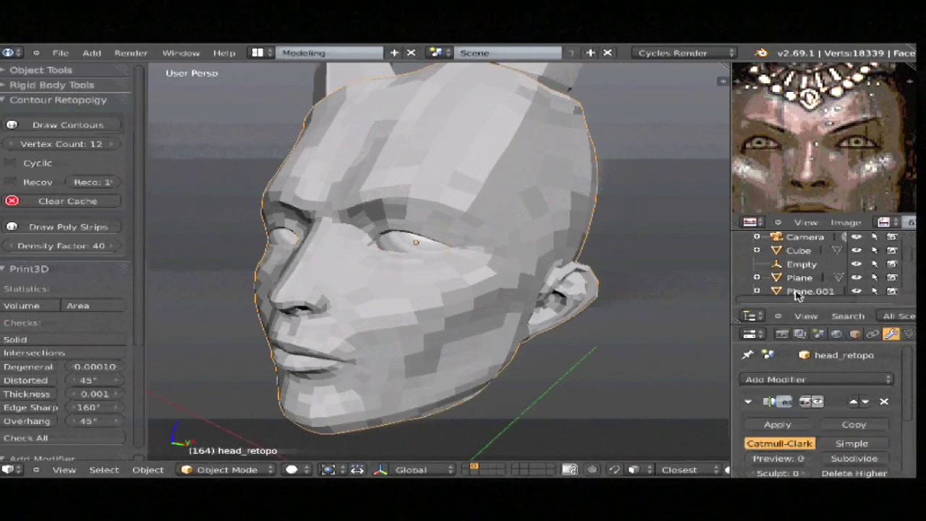
Step: Widen the properties area to show the full modifier settings and switch head_retopo to Sculpt Mode
mouse_move(741, 324)
left_mouse_down()
mouse_move(726, 222)
mouse_move(687, 253)
left_mouse_up()
key("ctrl+Tab")
left_click(458, 277)
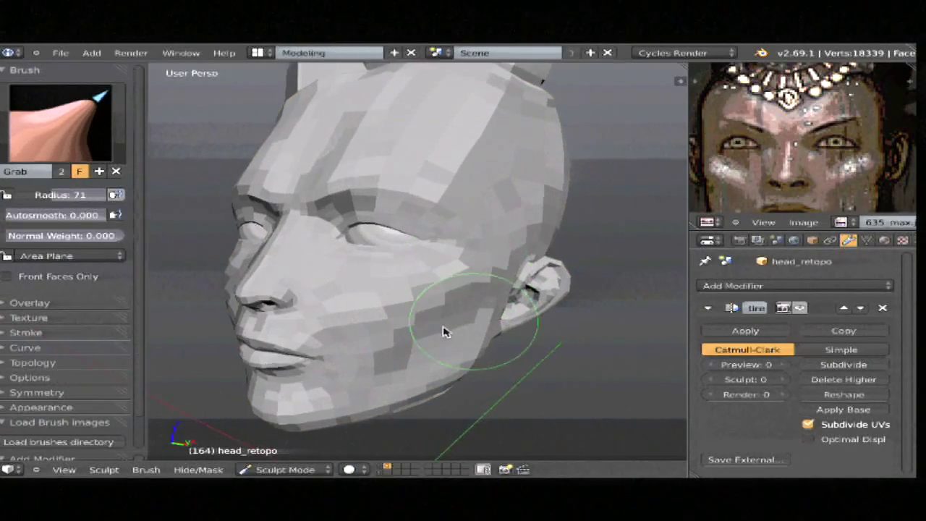
Step: Reveal the sculpting topology settings to look at the dynamic topology option
middle_click_drag(445, 332, 348, 318)
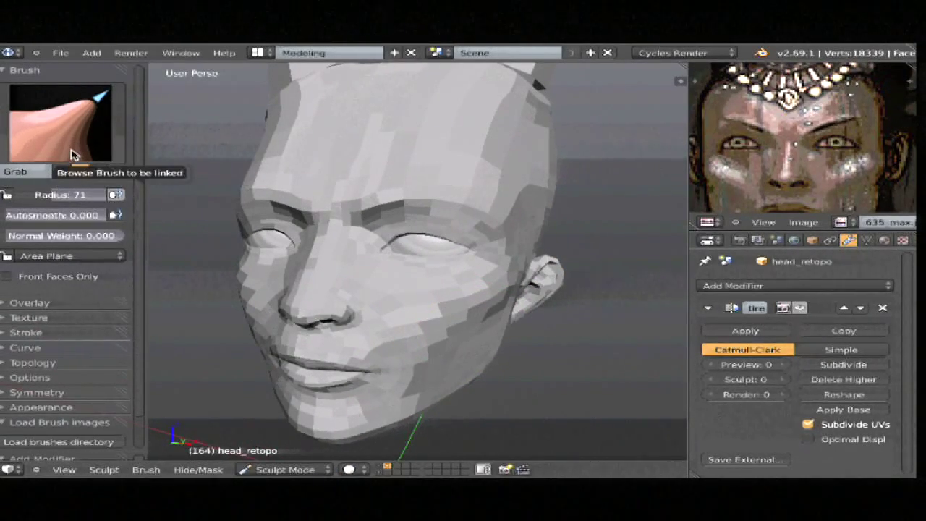
left_click(46, 364)
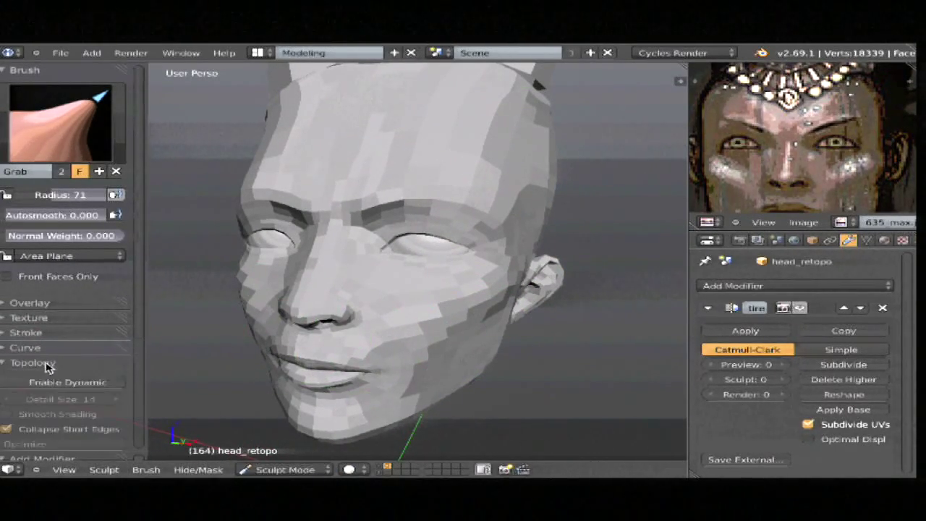
left_click(85, 383)
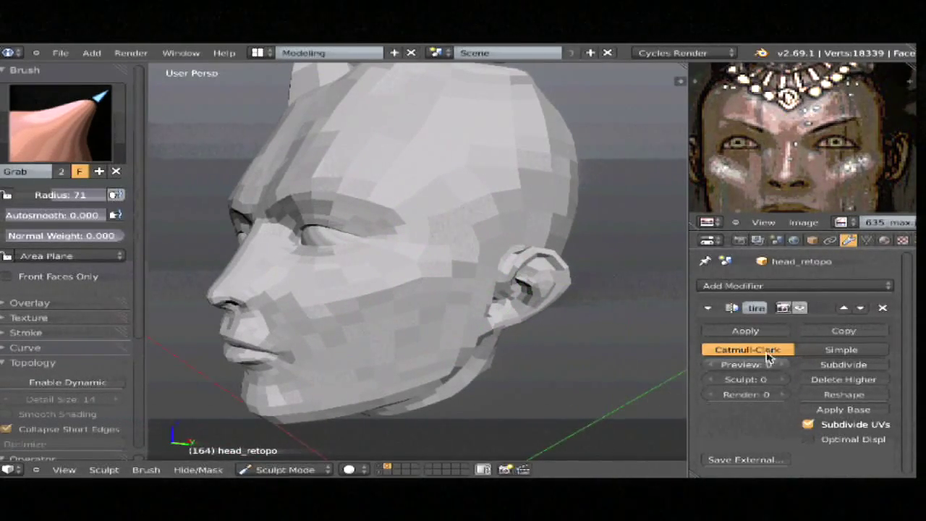
Step: Subdivide the head's Multiresolution modifier to sculpt level 1
middle_click_drag(457, 295, 496, 231)
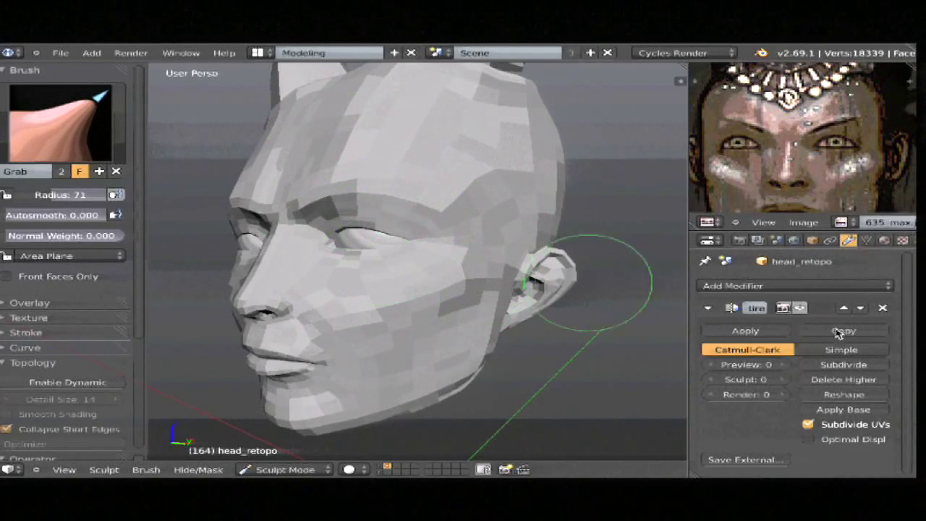
left_click(844, 365)
middle_click_drag(507, 294, 404, 339)
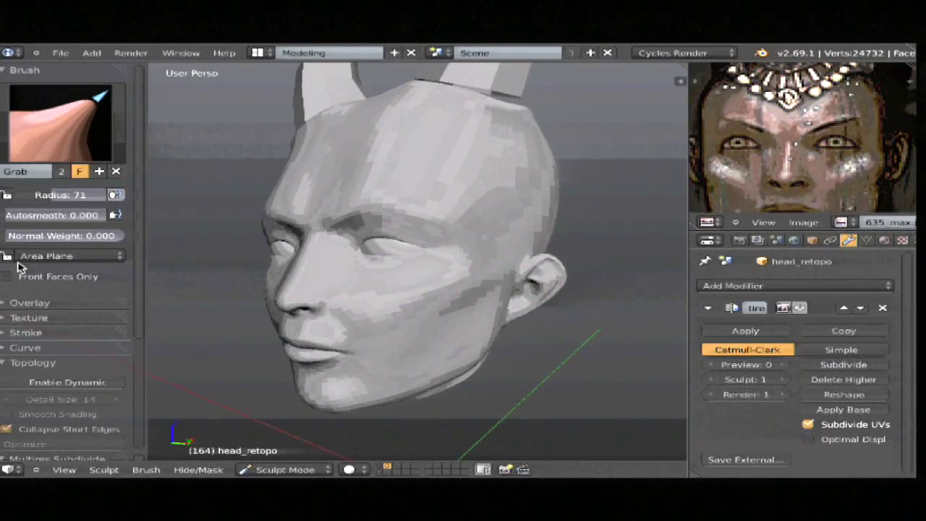
Step: Choose the Clay Strips sculpt brush
left_click(62, 134)
left_click(253, 210)
mouse_move(382, 268)
middle_mouse_down()
mouse_move(467, 287)
mouse_move(448, 291)
middle_mouse_up()
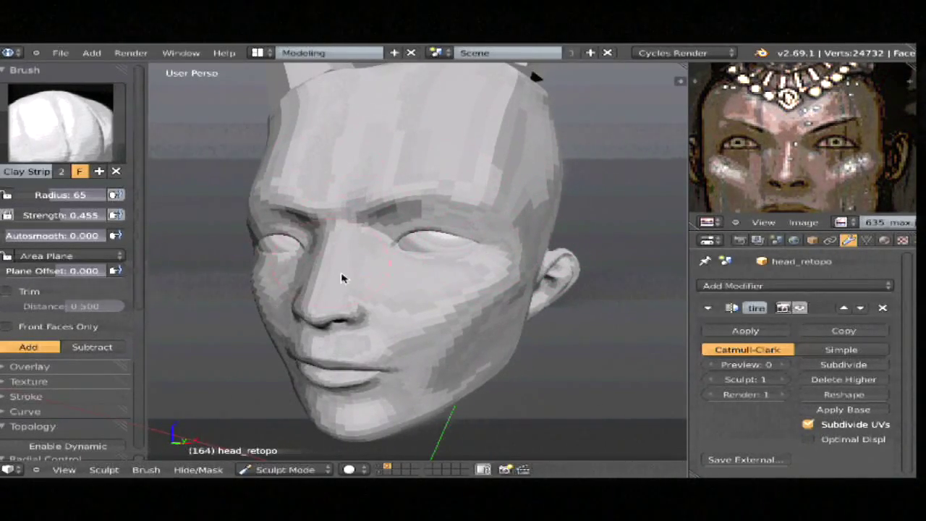
scroll(343, 278, "up", 2)
middle_click_drag(319, 264, 217, 242)
Step: Carve a crease around the side of the nostril with the Crease brush at radius 47
left_click(62, 123)
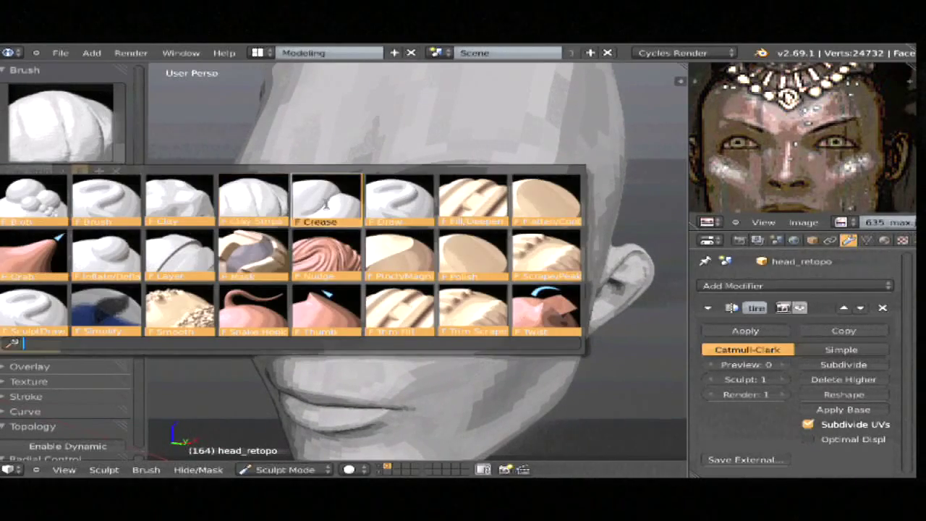
left_click(340, 201)
scroll(382, 268, "up", 3)
middle_click_drag(371, 286, 389, 243)
scroll(409, 256, "up", 1)
key("f")
left_click(365, 262)
left_click_drag(387, 263, 389, 247)
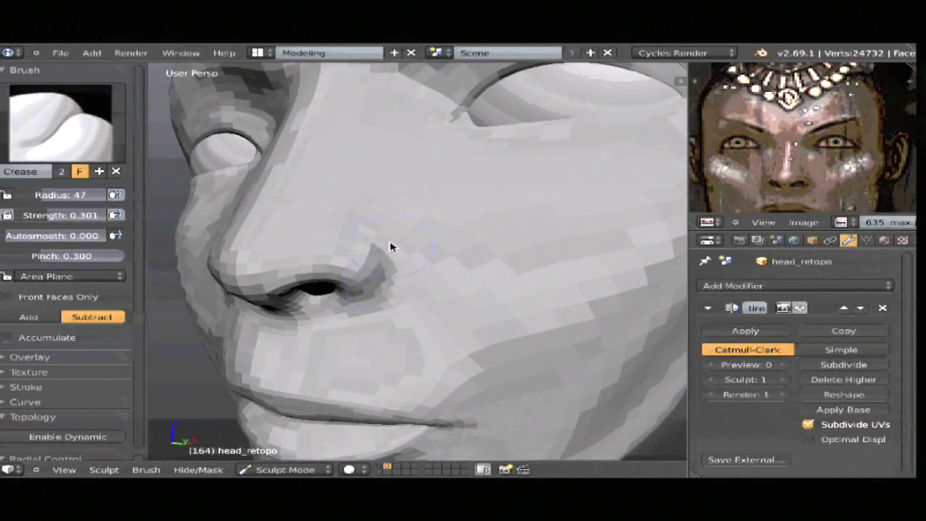
left_click_drag(366, 307, 374, 308)
Step: Subdivide the head's Multiresolution modifier to sculpt level 2 and set the Crease brush radius to 18
left_click(872, 368)
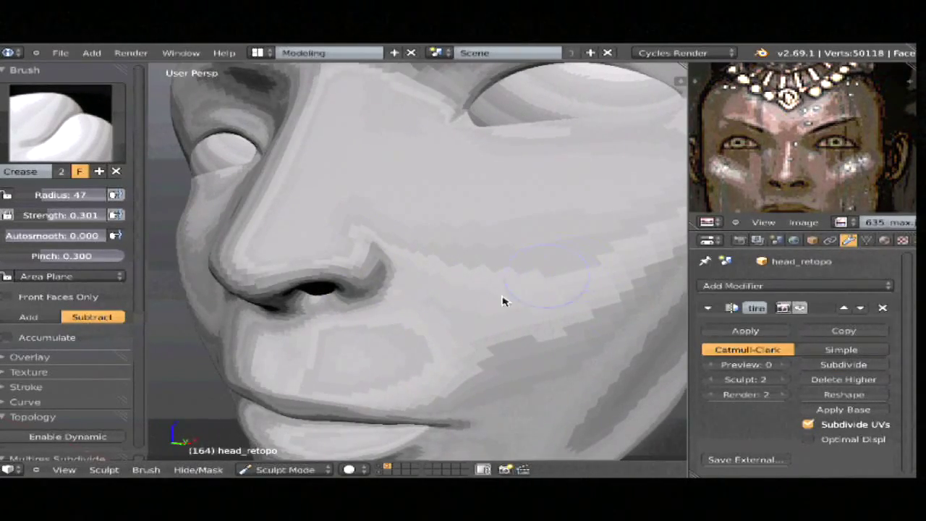
middle_click_drag(502, 301, 423, 295)
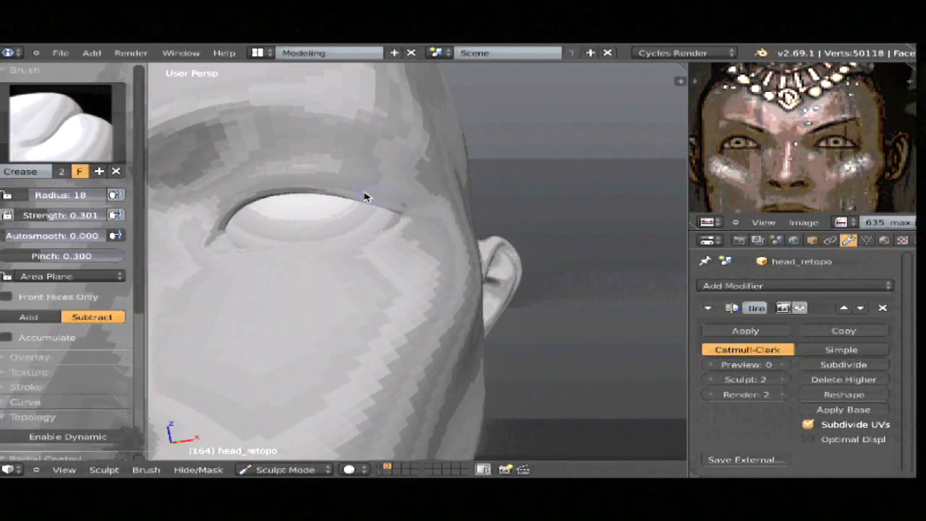
middle_click_drag(373, 240, 418, 204)
middle_click_drag(471, 231, 440, 225)
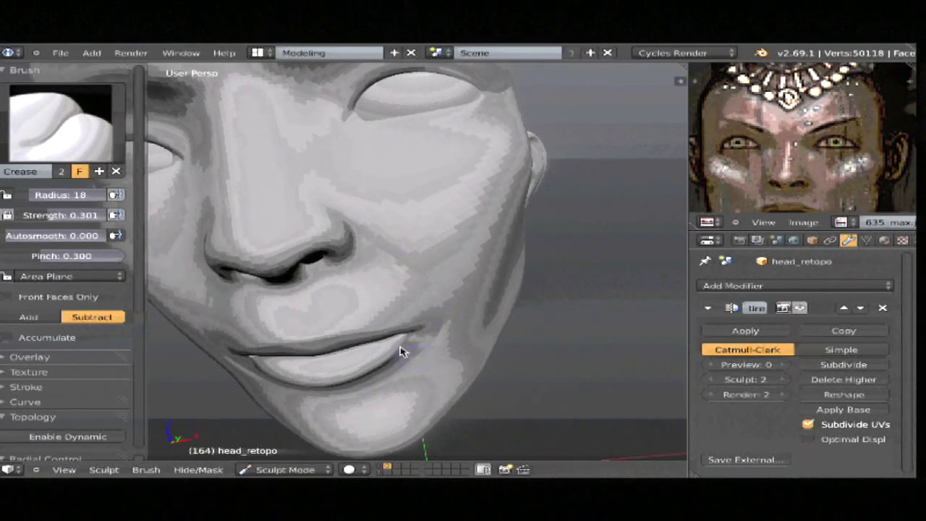
Step: Puff out the skin at the corner of the mouth with the Inflate/Deflate brush at radius 26
middle_click_drag(403, 352, 406, 290)
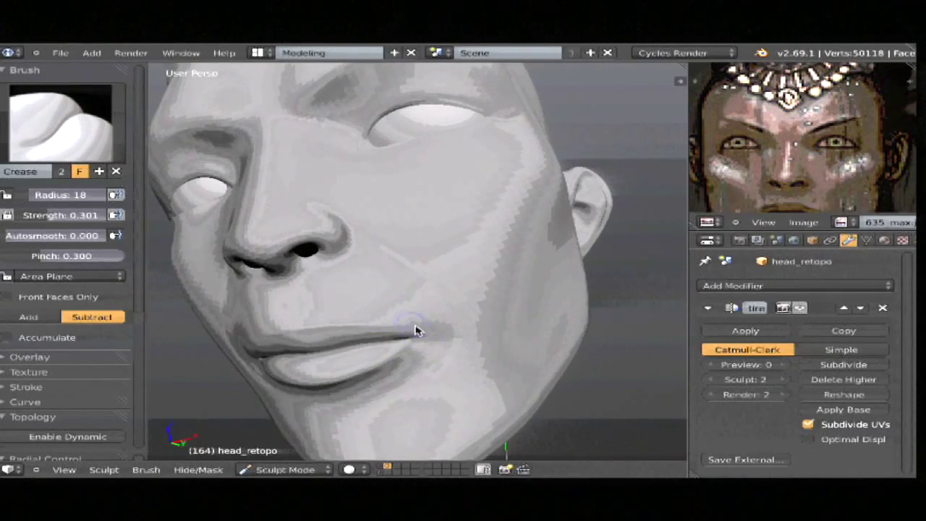
key("i")
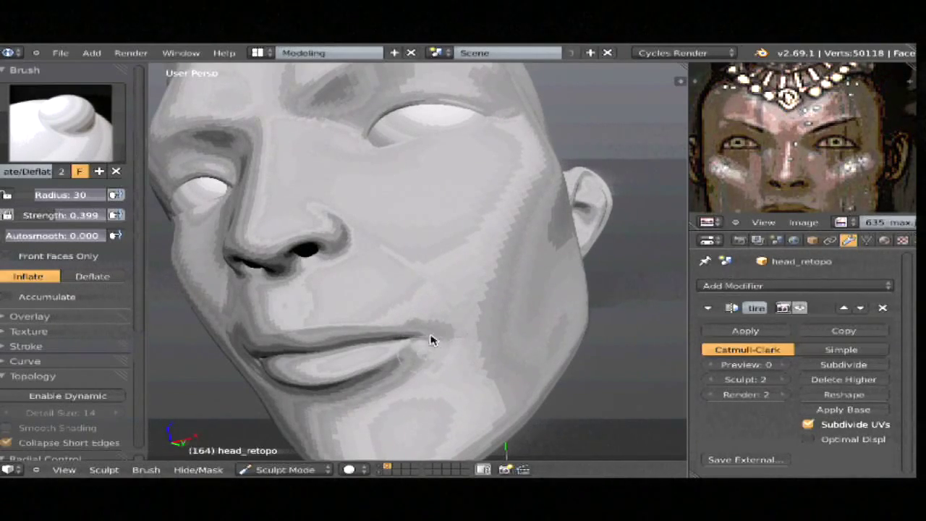
left_click(424, 351)
middle_click_drag(526, 290, 524, 260)
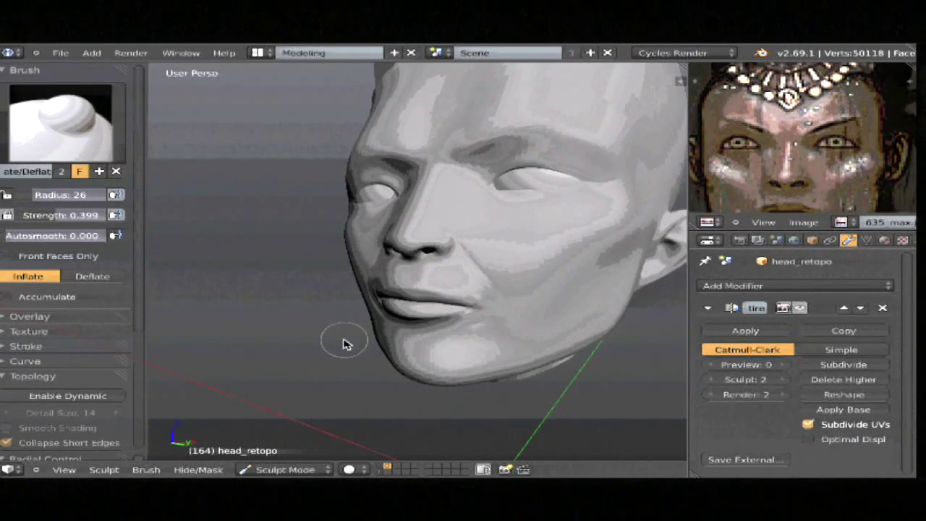
Step: Inflate the lip area from the front and increase the Inflate/Deflate brush radius to 49
key("KP_1")
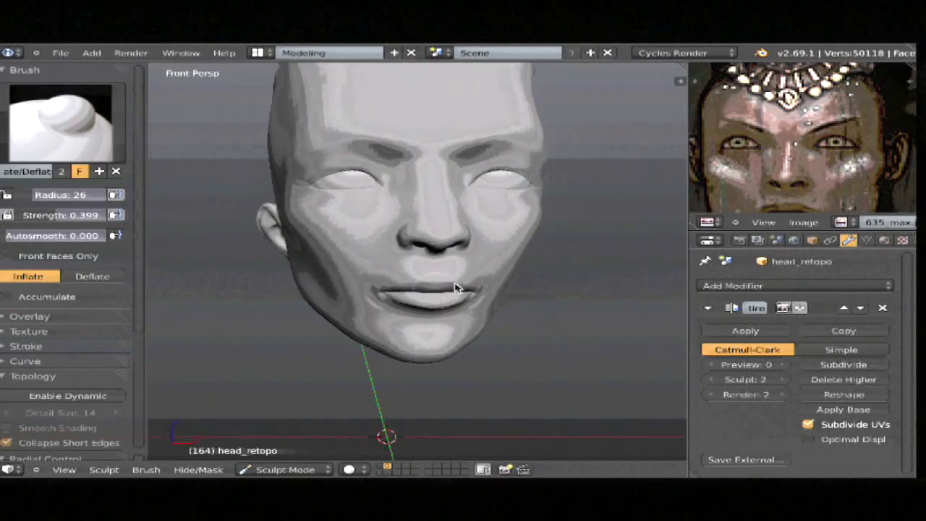
scroll(455, 287, "up", 4)
mouse_move(354, 268)
middle_mouse_down()
mouse_move(437, 293)
mouse_move(366, 301)
mouse_move(367, 277)
middle_mouse_up()
mouse_move(344, 295)
left_mouse_down()
mouse_move(341, 263)
mouse_move(361, 296)
mouse_move(354, 299)
left_mouse_up()
mouse_move(496, 264)
middle_mouse_down()
mouse_move(516, 260)
mouse_move(490, 252)
mouse_move(484, 282)
mouse_move(471, 268)
mouse_move(485, 260)
middle_mouse_up()
key("f")
left_click(552, 266)
mouse_move(552, 266)
middle_mouse_down()
mouse_move(527, 256)
mouse_move(485, 271)
mouse_move(543, 265)
mouse_move(492, 275)
mouse_move(451, 302)
middle_mouse_up()
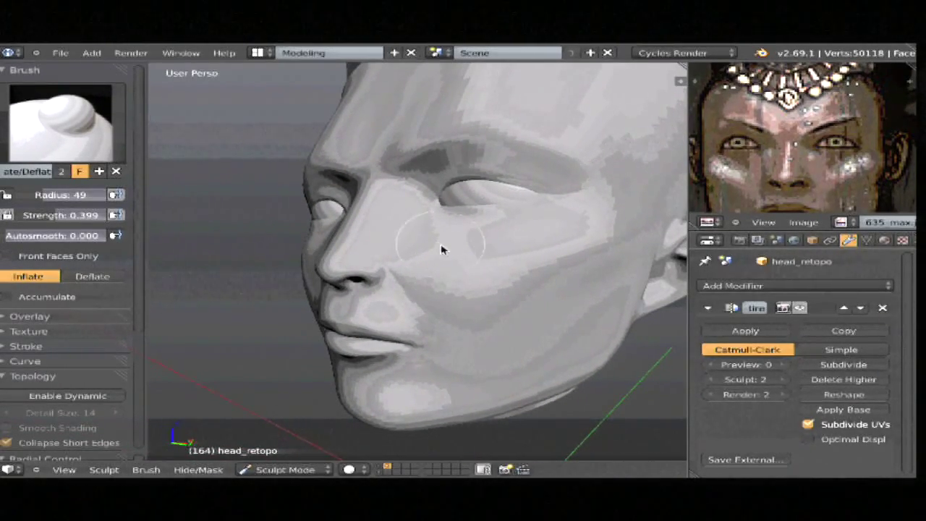
Step: Carve a crease past the outer corner of the eye with the Crease brush at radius 27
key("shift+c")
mouse_move(531, 290)
middle_mouse_down()
mouse_move(514, 296)
mouse_move(407, 273)
mouse_move(487, 295)
mouse_move(705, 388)
middle_mouse_up()
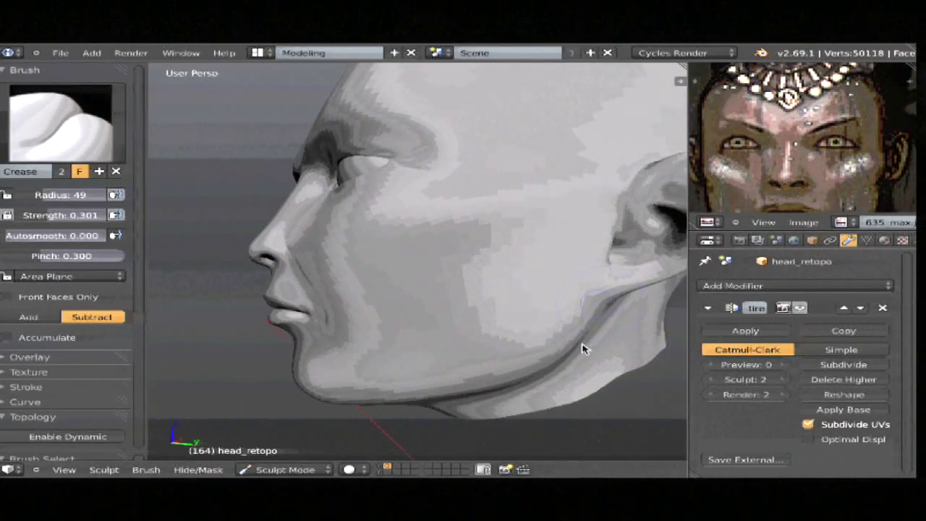
key("f")
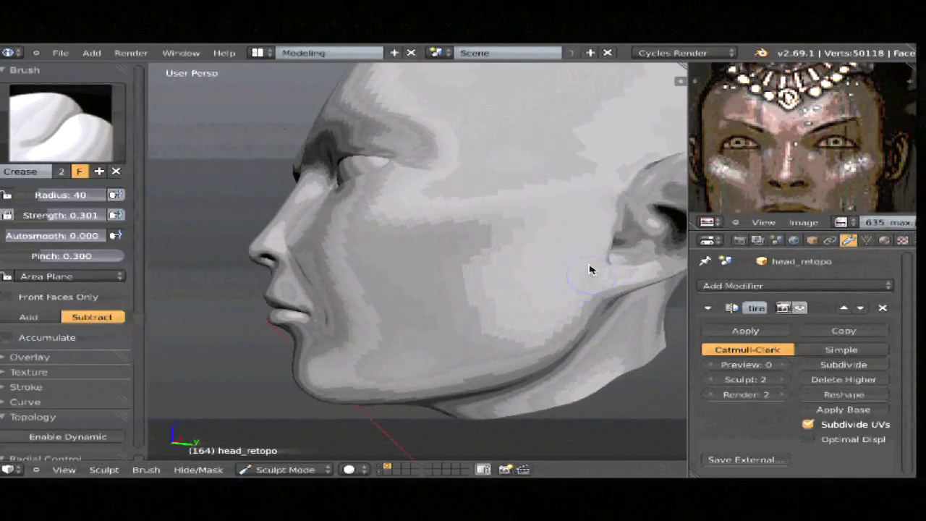
mouse_move(493, 291)
middle_mouse_down()
mouse_move(578, 309)
mouse_move(559, 210)
middle_mouse_up()
mouse_move(449, 253)
middle_mouse_down()
mouse_move(428, 319)
mouse_move(452, 306)
mouse_move(413, 263)
middle_mouse_up()
key("f")
left_click(399, 266)
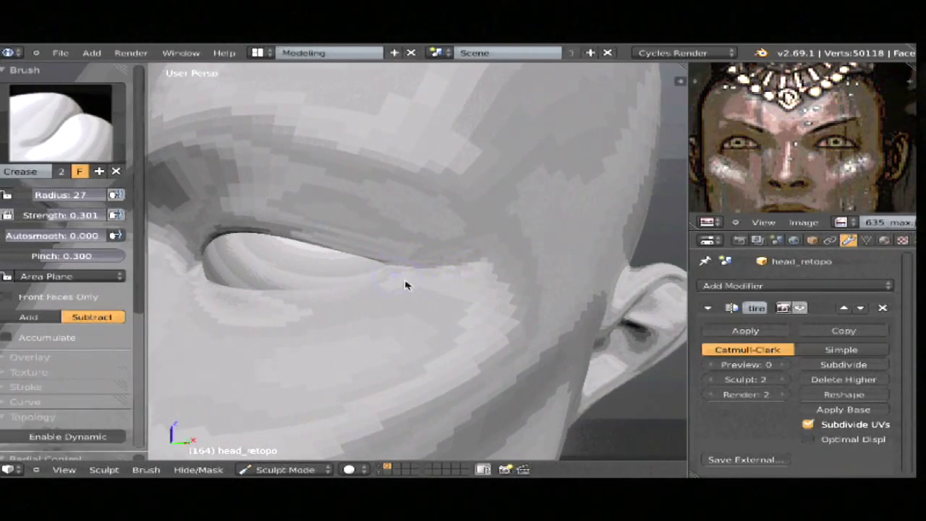
left_click_drag(469, 307, 429, 287)
scroll(456, 346, "down", 5)
Step: Pull the side of the head above the ear outward with the Grab brush at radius 127
key("g")
key("f")
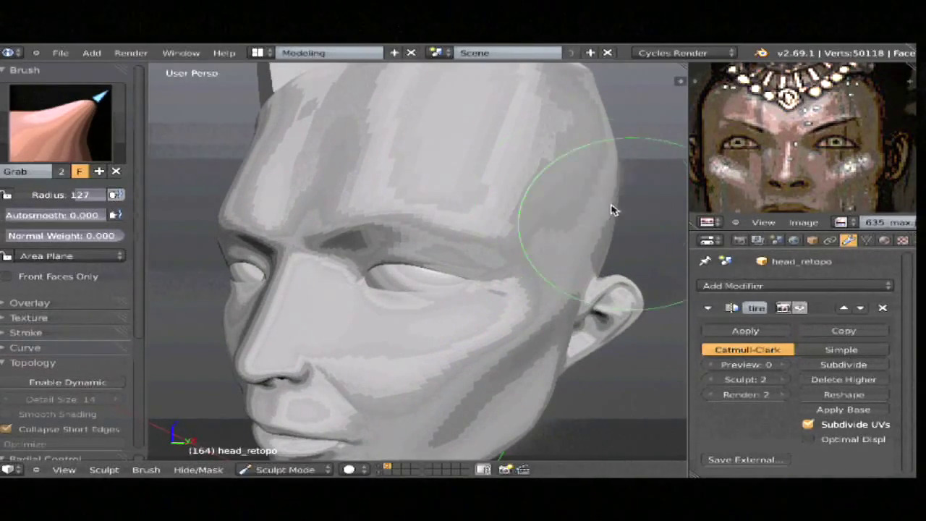
left_click(628, 193)
left_click_drag(628, 193, 667, 176)
mouse_move(633, 231)
middle_mouse_down()
mouse_move(579, 273)
mouse_move(542, 284)
mouse_move(548, 271)
mouse_move(620, 313)
middle_mouse_up()
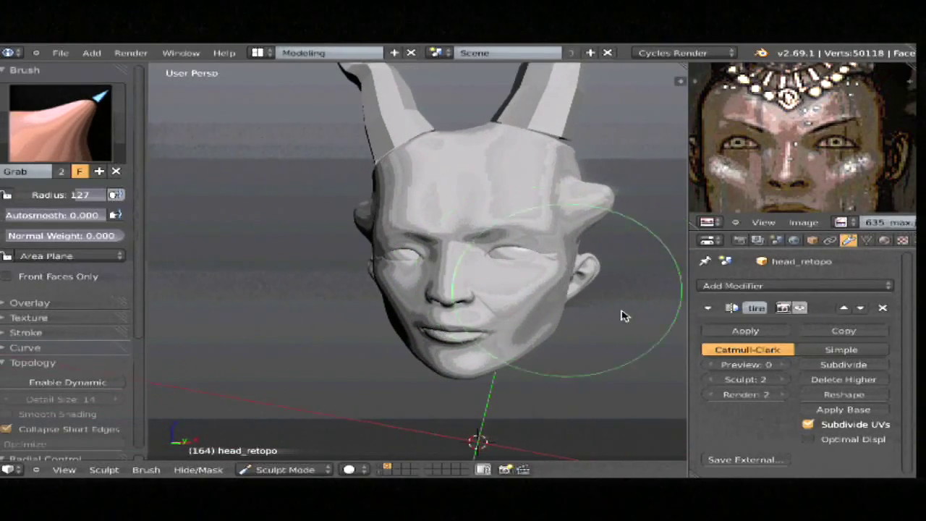
Step: Lower the Multiresolution sculpt level to 0 and pull the side of the head backward with the Grab brush
left_click(713, 384)
scroll(517, 304, "up", 3)
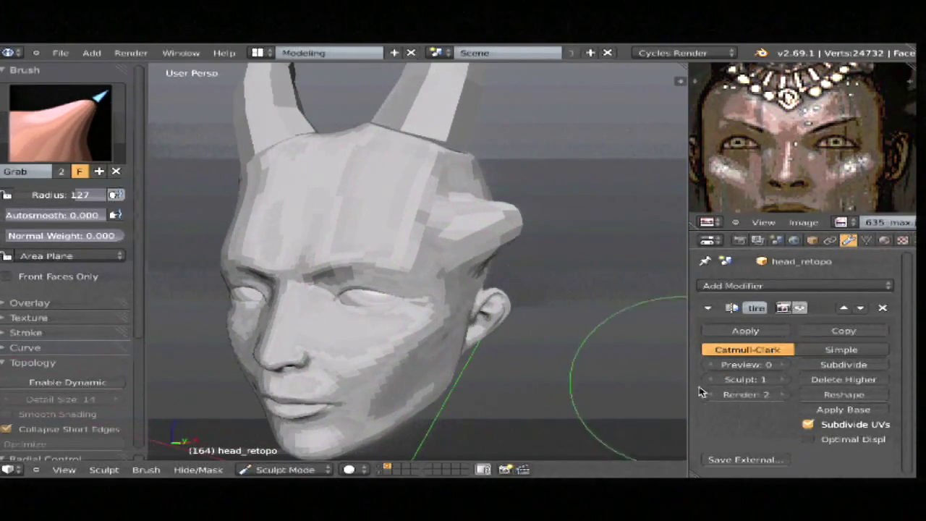
left_click(710, 380)
mouse_move(630, 347)
middle_mouse_down()
mouse_move(492, 282)
mouse_move(474, 214)
mouse_move(467, 242)
middle_mouse_up()
left_click_drag(467, 241, 515, 243)
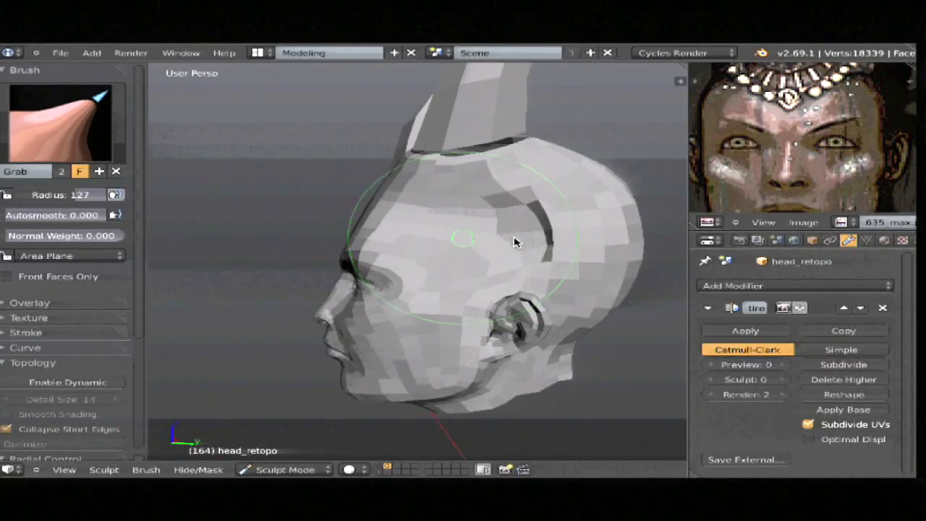
Step: Raise the sculpt level to 2 and undo the Grab deformation on the side of the head
middle_click_drag(515, 242, 626, 330)
left_click(782, 379)
left_click(782, 379)
middle_click_drag(524, 248, 587, 227)
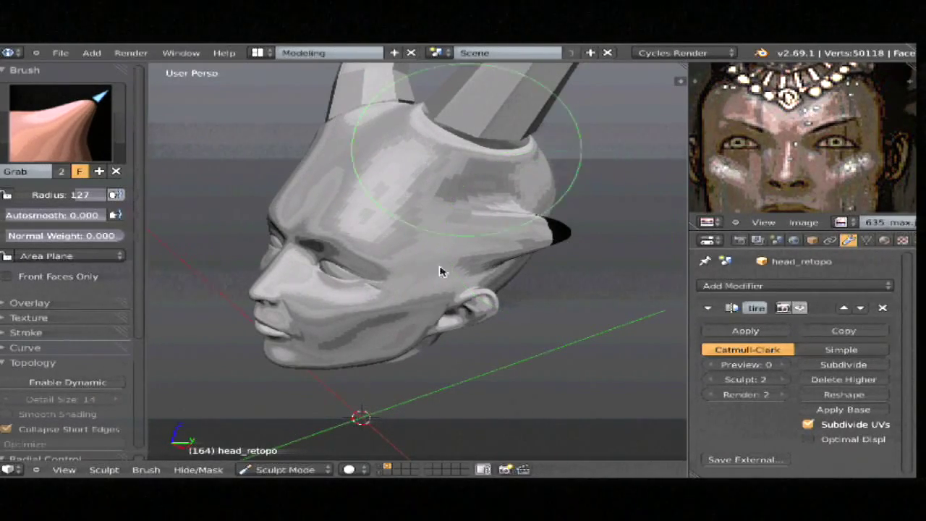
key("ctrl+z")
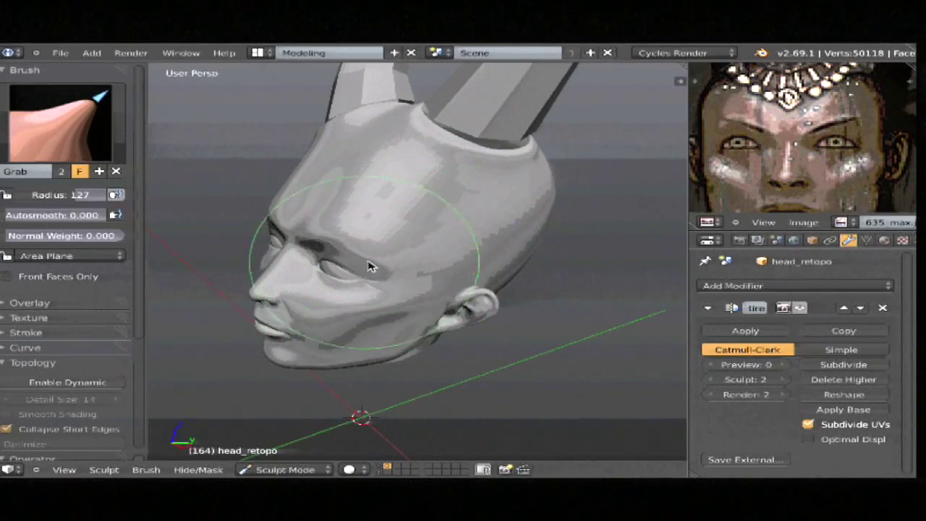
middle_click_drag(368, 320, 347, 288)
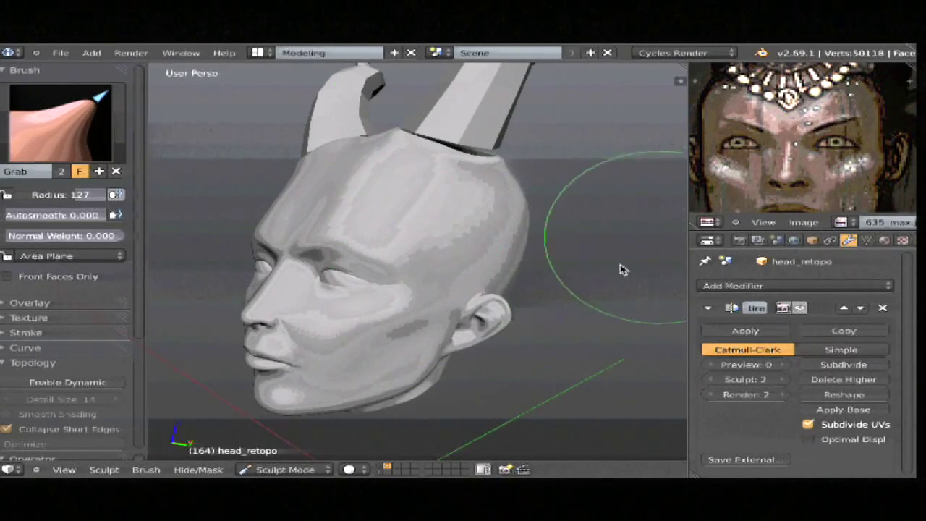
Step: Subdivide the head's Multiresolution modifier to sculpt level 3 and apply the sculpted shape to the base mesh
left_click(822, 366)
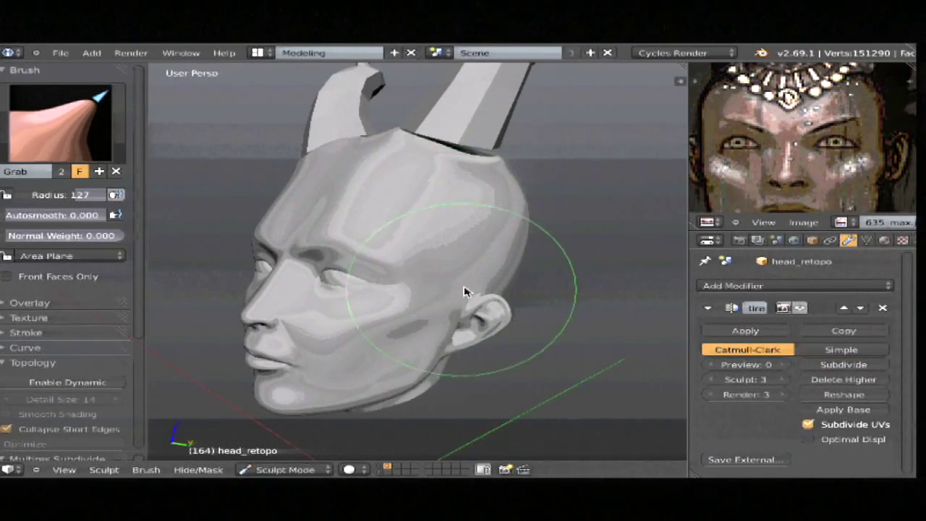
middle_click_drag(472, 286, 676, 325)
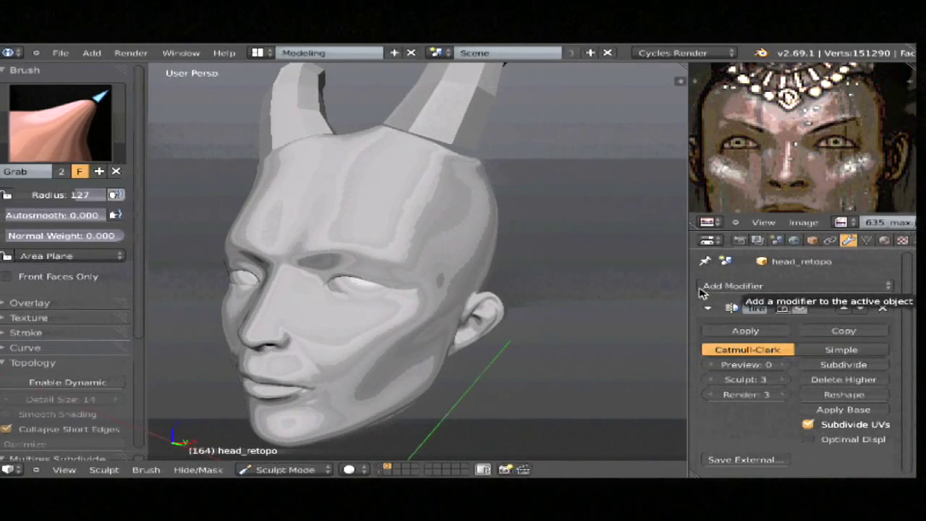
left_click(840, 411)
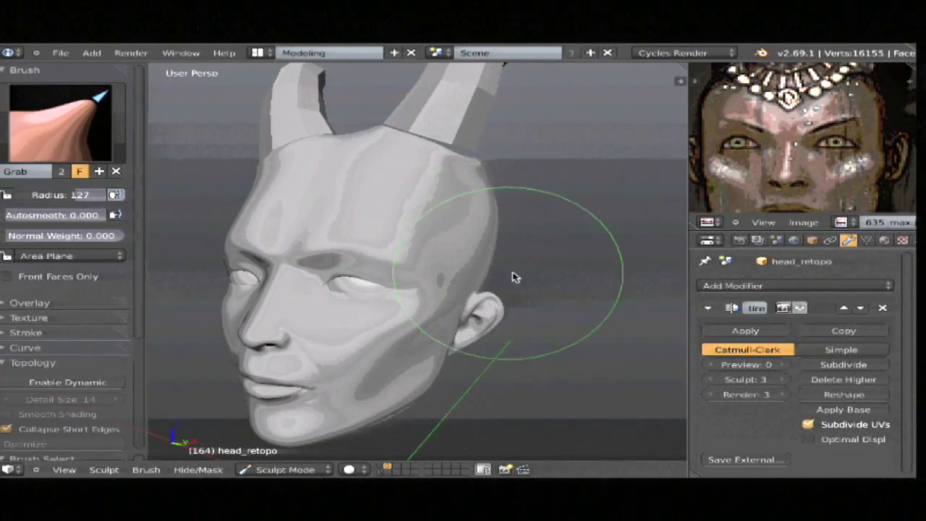
Step: Pull the side of the skull outward with the Grab brush at radius 159 and apply the change to the base mesh
middle_click_drag(513, 275, 490, 265)
key("f")
left_click(463, 241)
left_click_drag(463, 233, 559, 233)
scroll(554, 267, "down", 3)
middle_click_drag(554, 268, 525, 270)
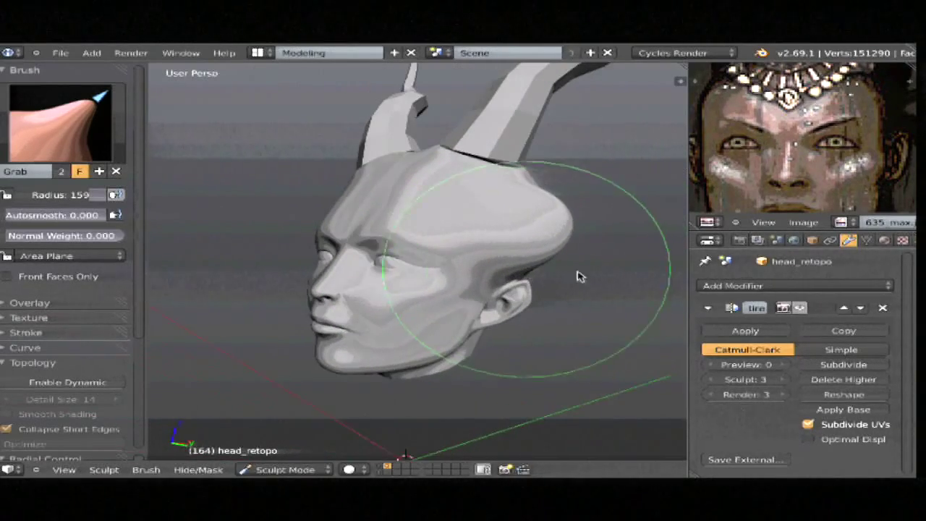
left_click(809, 409)
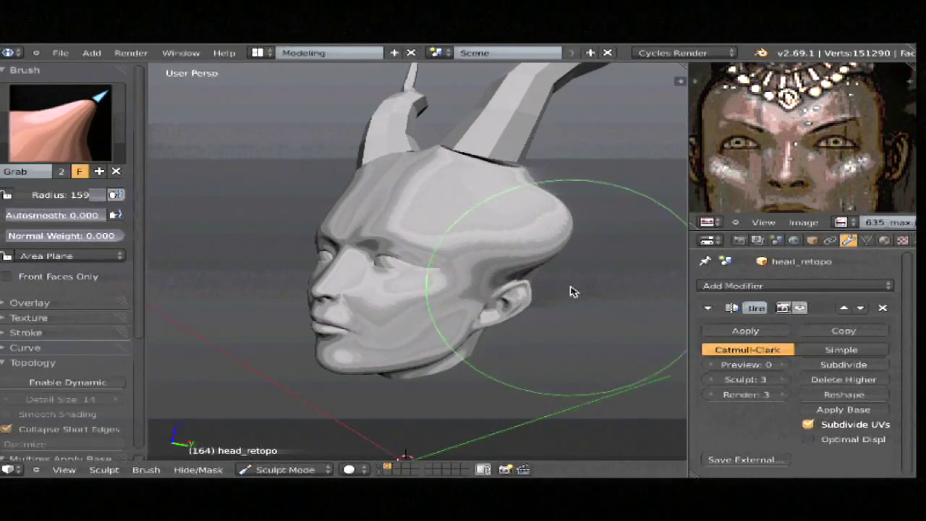
Step: Lower the head's Multiresolution sculpt level to 0
left_click(709, 379)
left_click(709, 379)
left_click(709, 379)
middle_click_drag(603, 331, 579, 302)
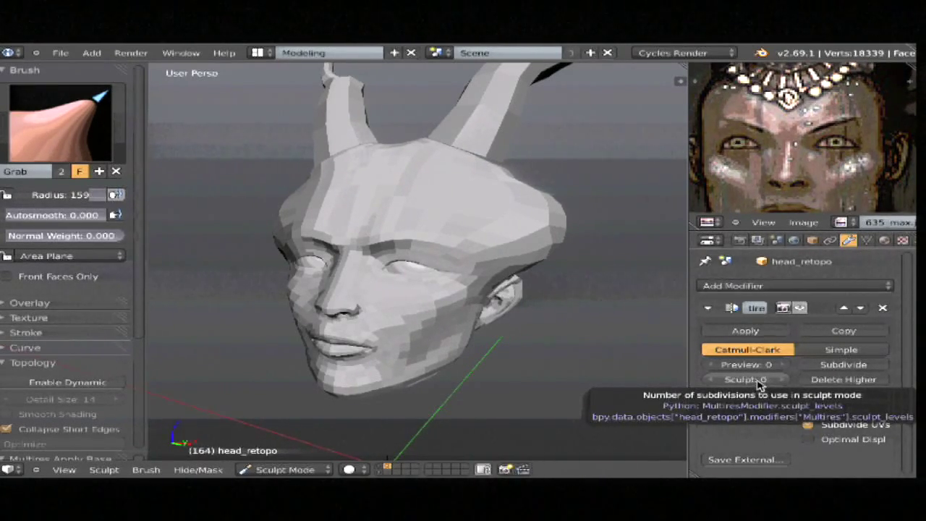
Step: Smooth away the bulge on the side of the skull with the Smooth brush at radius 143
key("bracketleft")
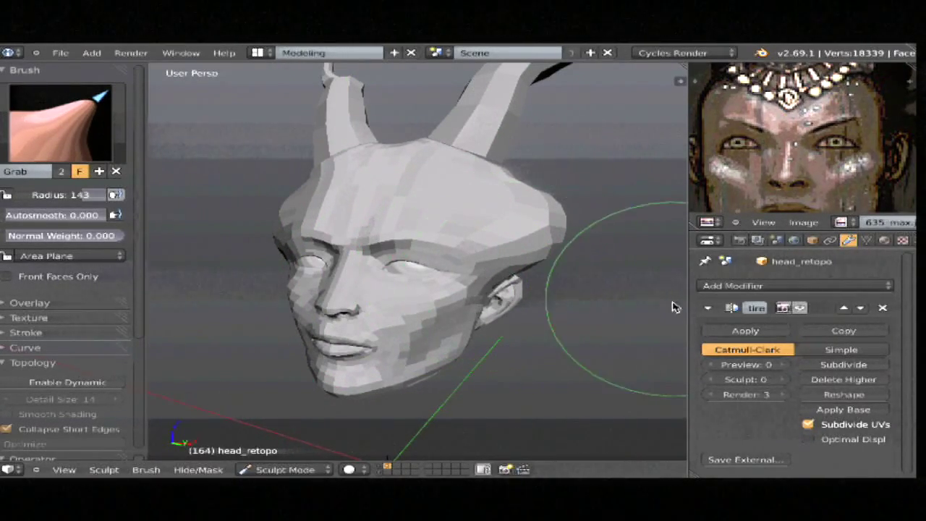
middle_click_drag(556, 239, 533, 268)
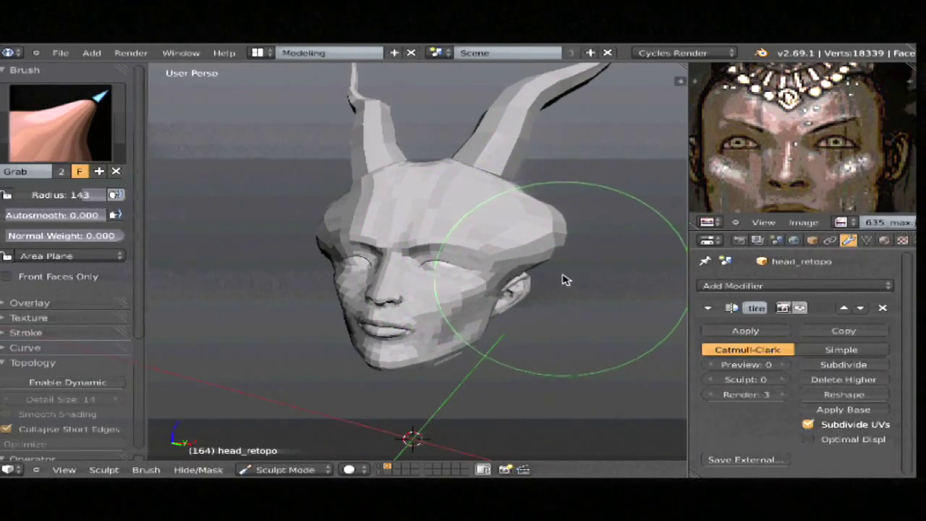
mouse_move(571, 263)
middle_mouse_down()
mouse_move(486, 258)
mouse_move(569, 224)
middle_mouse_up()
key("s")
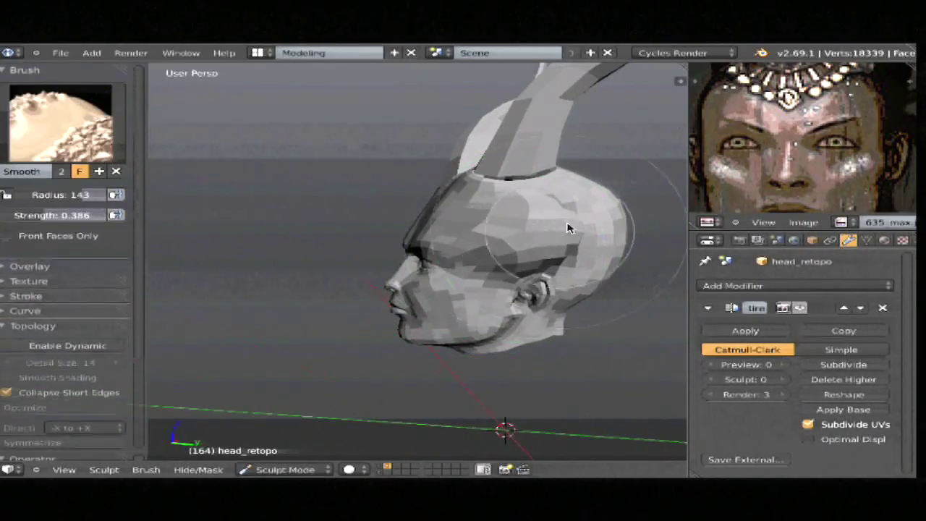
left_click_drag(491, 272, 490, 260, "shift")
mouse_move(490, 260)
middle_mouse_down()
mouse_move(593, 291)
mouse_move(567, 287)
mouse_move(486, 233)
middle_mouse_up()
left_click_drag(486, 233, 504, 241, "shift")
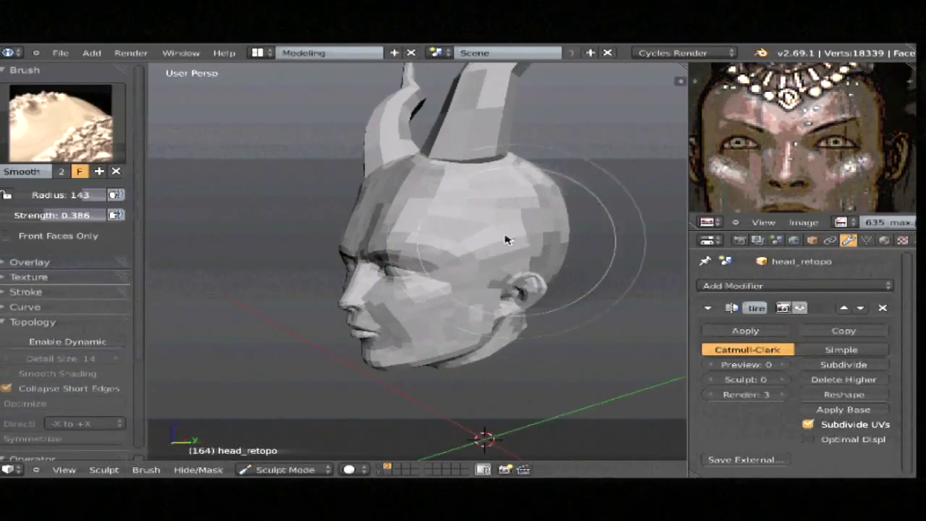
Step: Raise the Multiresolution sculpt level to 3 and show more of the reference portrait
middle_click_drag(504, 238, 630, 299)
left_click(783, 380)
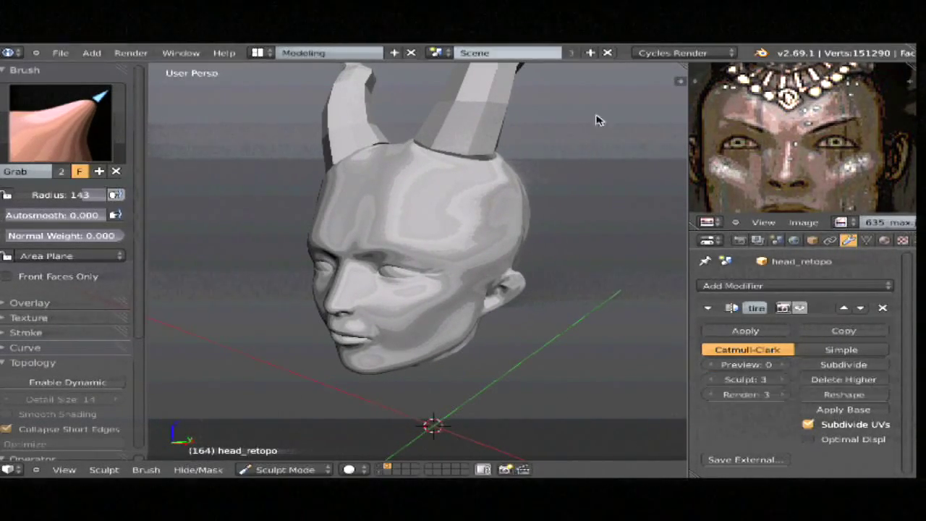
scroll(866, 173, "down", 4)
scroll(866, 174, "down", 2)
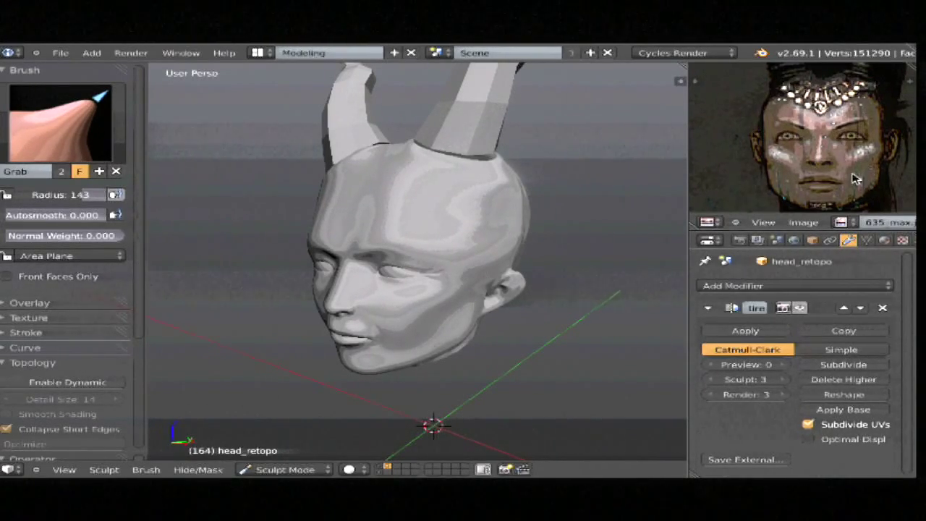
Step: Reduce the Grab brush radius to 45 for smaller adjustments on the face
mouse_move(362, 260)
middle_mouse_down()
mouse_move(289, 258)
mouse_move(413, 264)
middle_mouse_up()
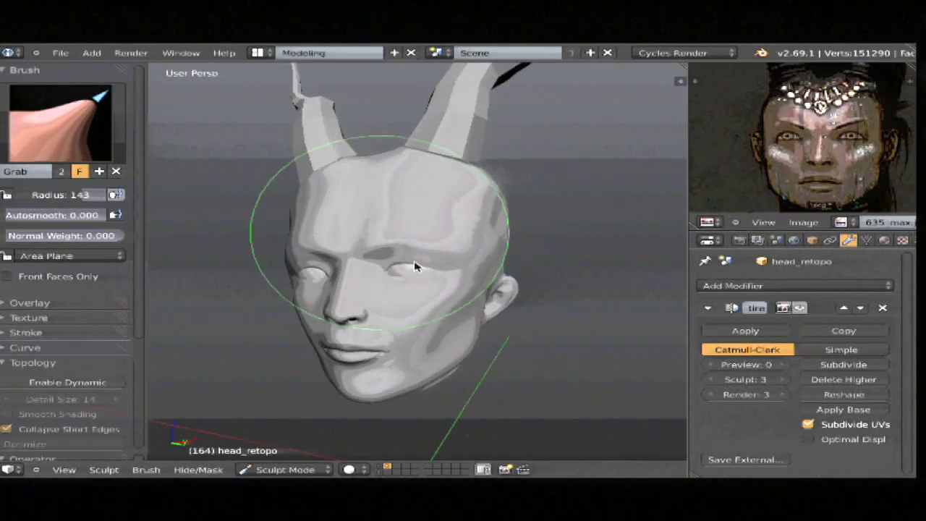
key("f")
left_click(403, 252)
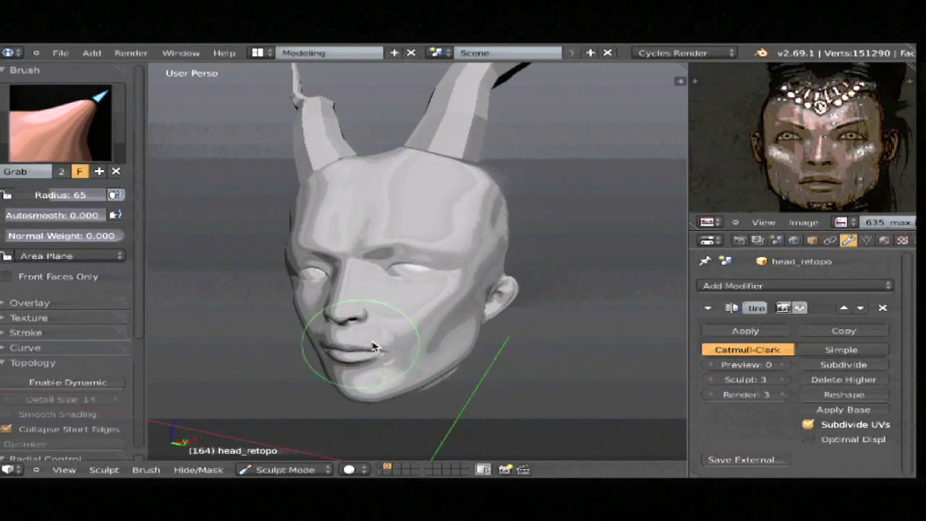
key("f")
left_click(415, 280)
Step: Open the recent file 04_multires.blend
key("shift+ctrl+o")
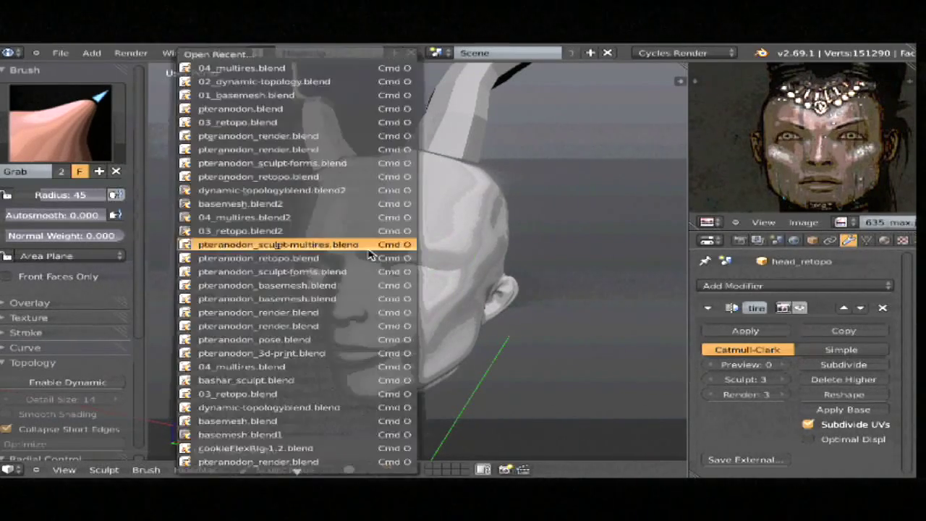
left_click(270, 68)
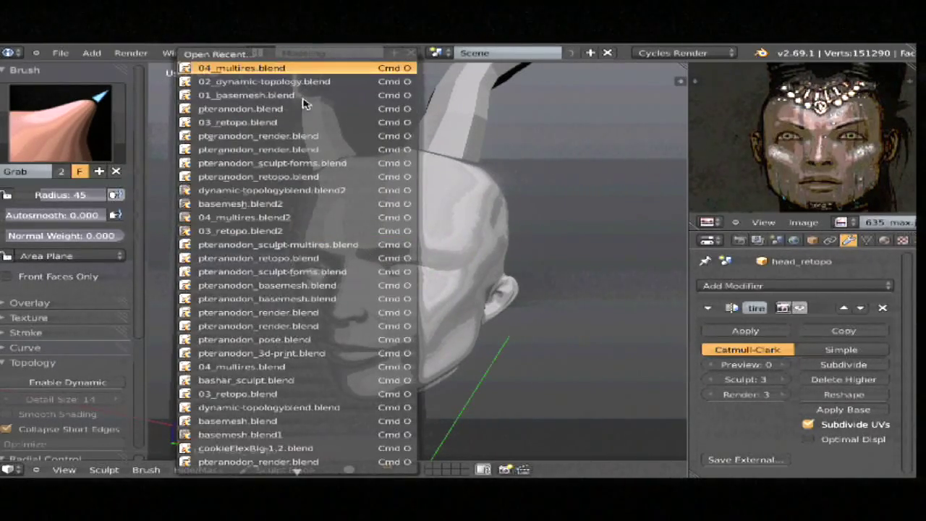
middle_click_drag(463, 311, 430, 307)
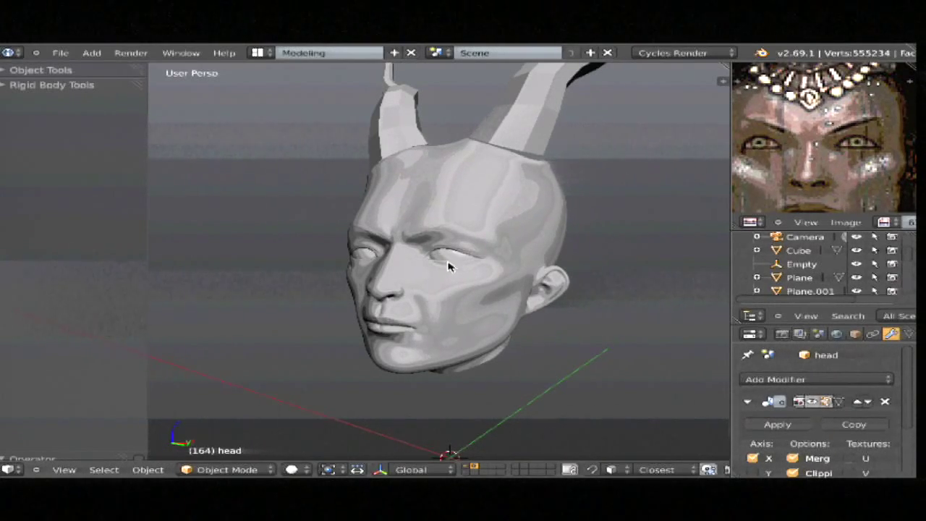
Step: Select the retopologized head and examine its base mesh topology in Edit Mode, returning to Object Mode
key("z")
right_click(522, 263)
key("Tab")
key("z")
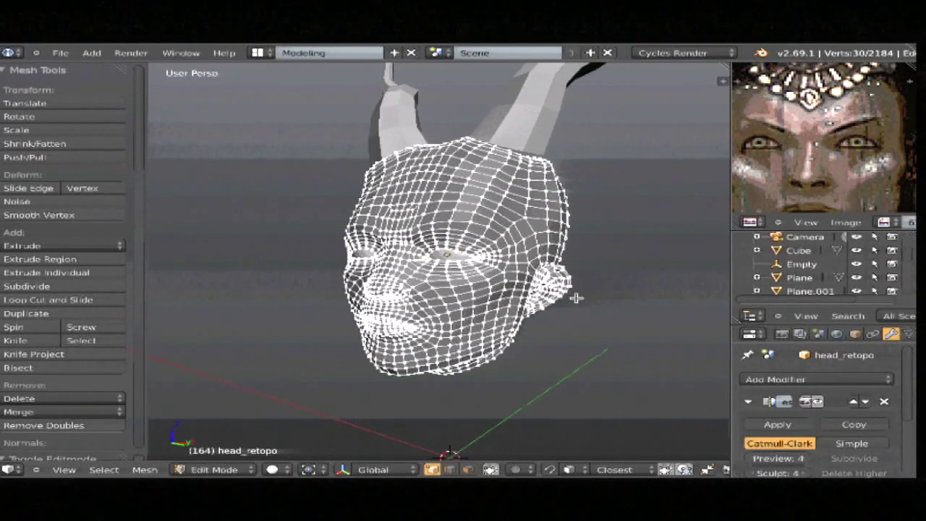
key("Tab")
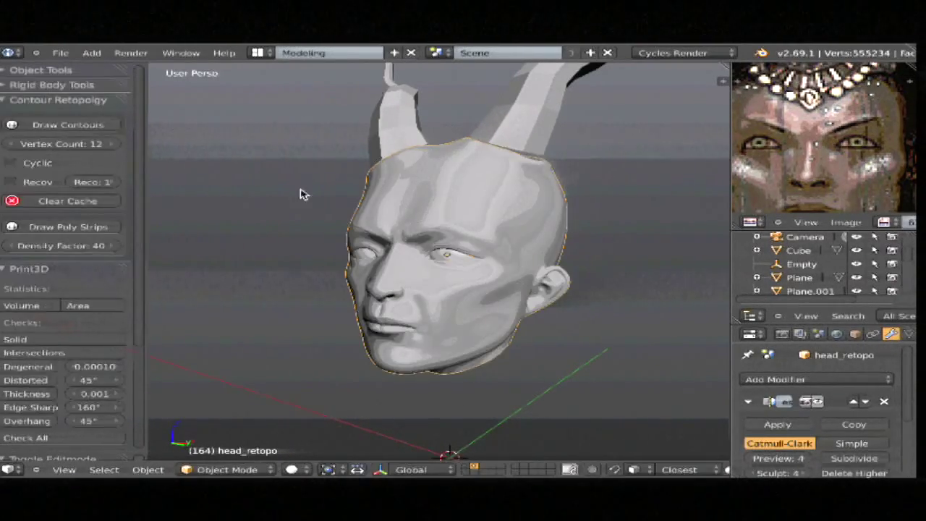
Step: Switch the retopologized head to Sculpt Mode and sculpt the cheek with the Clay Strips brush at radius 31
key("ctrl+Tab")
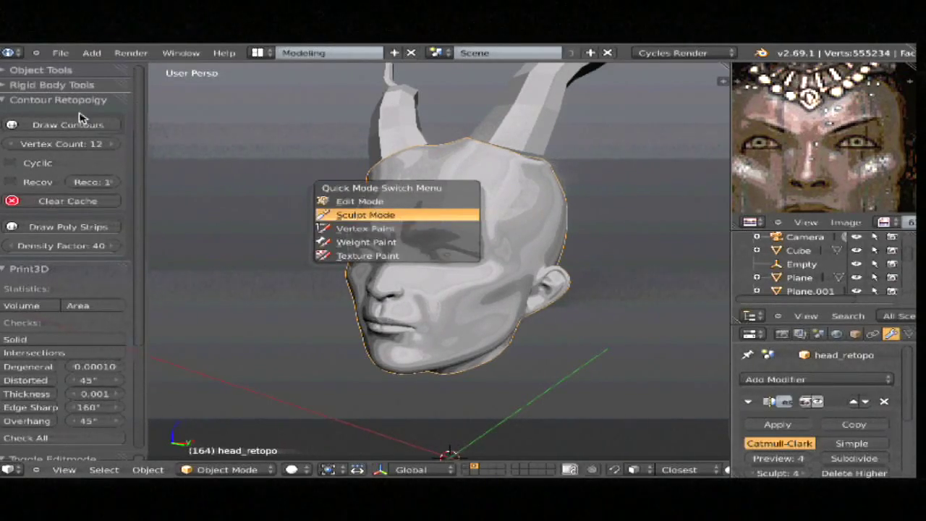
left_click(403, 215)
left_click(60, 123)
left_click(318, 217)
key("f")
left_click(462, 282)
mouse_move(516, 269)
left_mouse_down()
mouse_move(453, 300)
mouse_move(478, 284)
left_mouse_up()
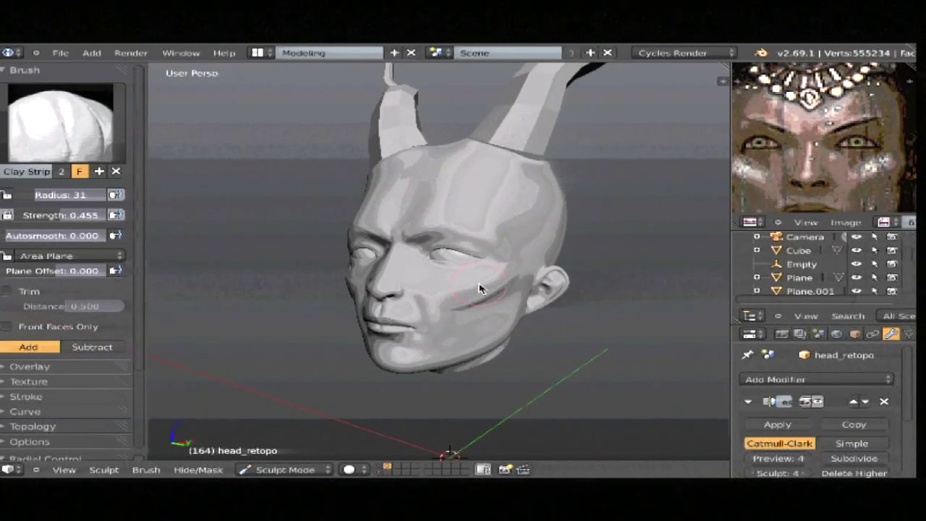
left_click_drag(473, 306, 490, 283)
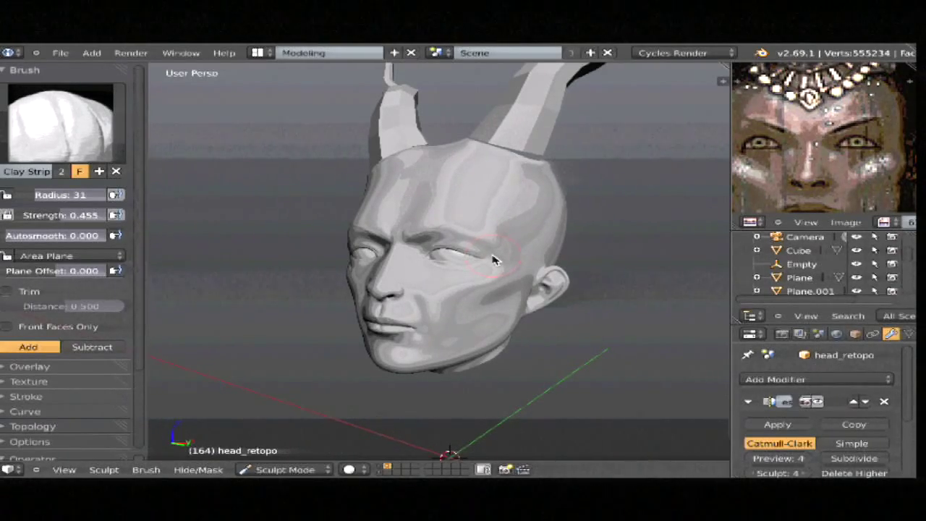
Step: Circle-select a patch of base mesh vertices on the head's temple in Edit Mode
key("Tab")
key("z")
key("z")
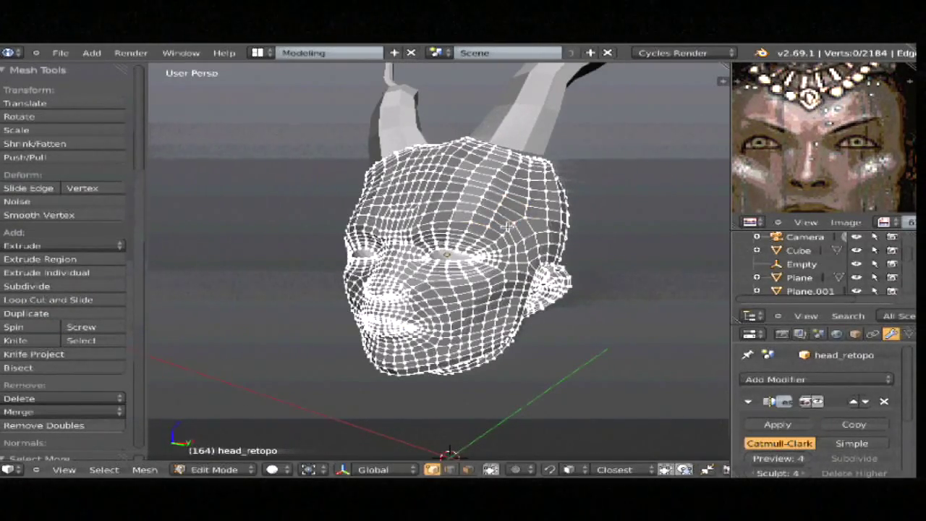
key("ctrl+z")
key("c")
left_click_drag(538, 191, 539, 209)
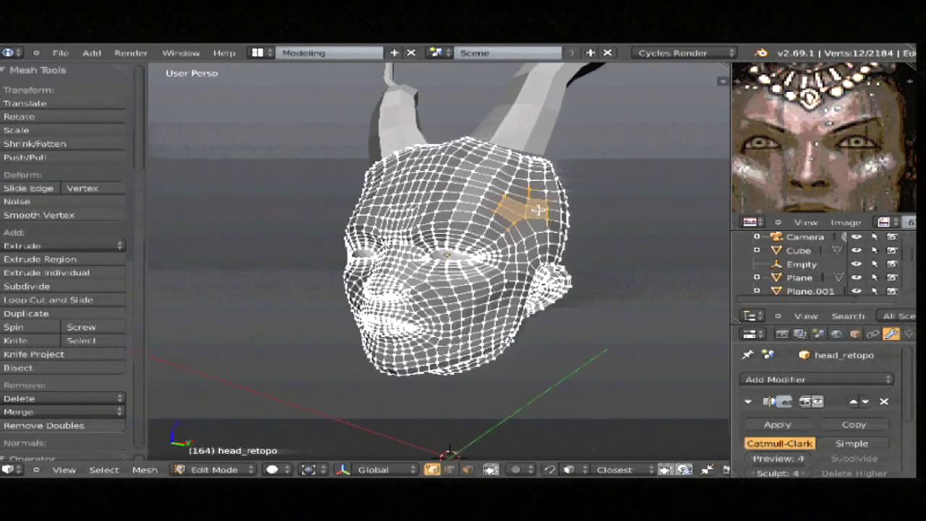
Step: Grow the temple selection seven times, deselect everything and return to Sculpt Mode
key("ctrl+KP_Add")
key("ctrl+KP_Add")
key("ctrl+KP_Add")
key("ctrl+KP_Add")
key("ctrl+KP_Add")
key("ctrl+KP_Add")
key("ctrl+KP_Add")
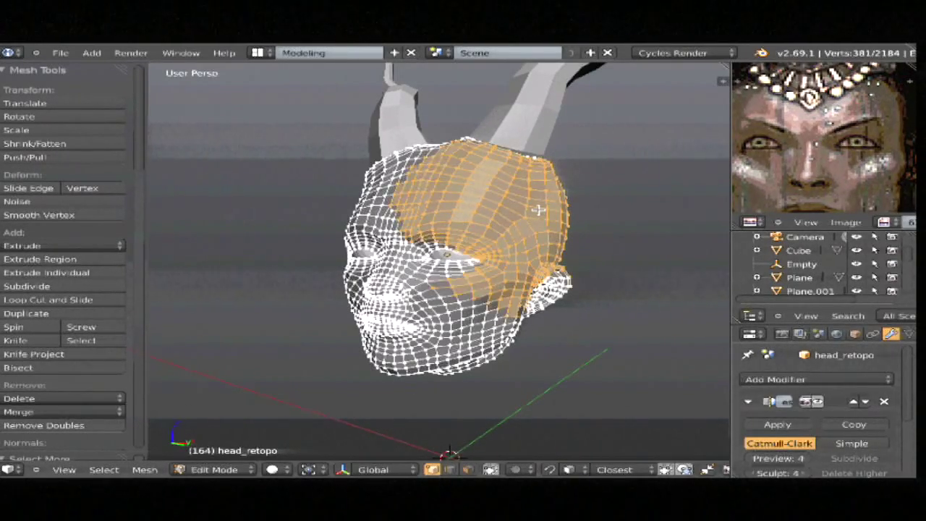
key("a")
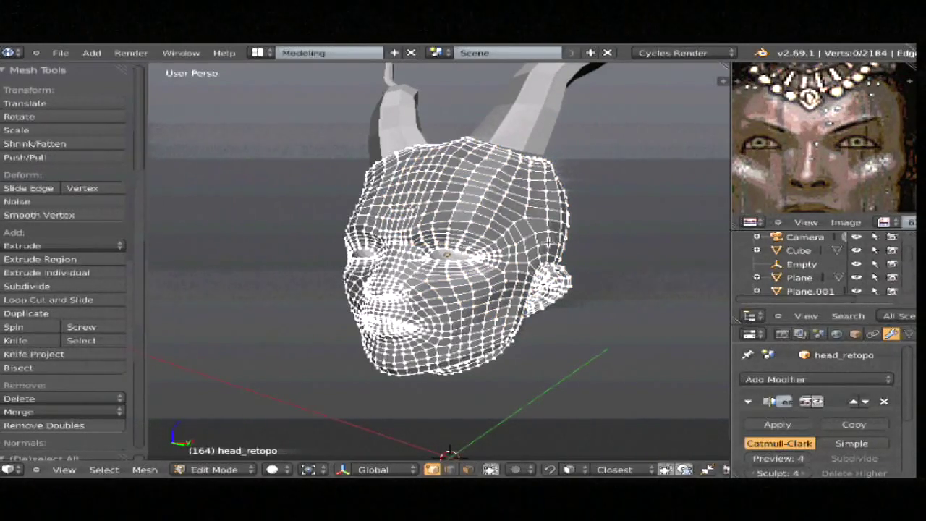
key("Tab")
Step: Paint a mask across the lower lip in front view using the Mask brush at radius 13
key("ctrl+Tab")
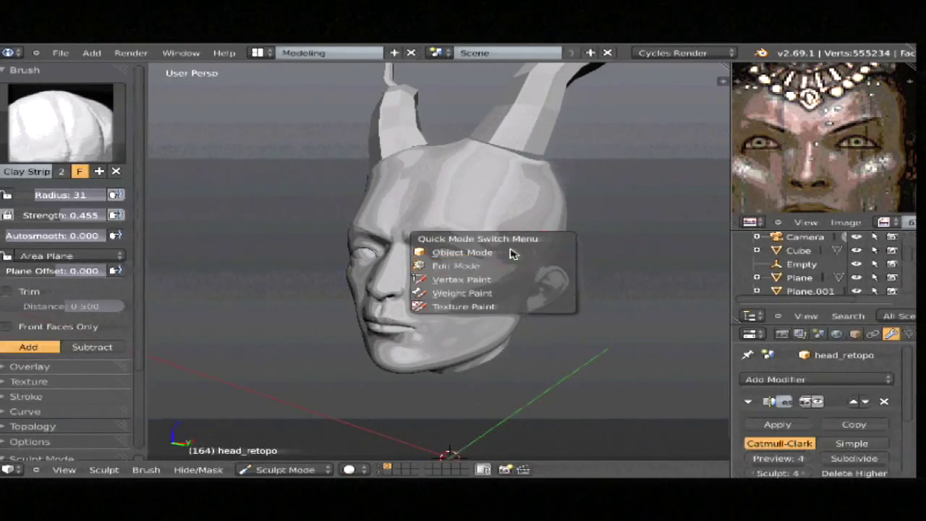
key("m")
key("KP_1")
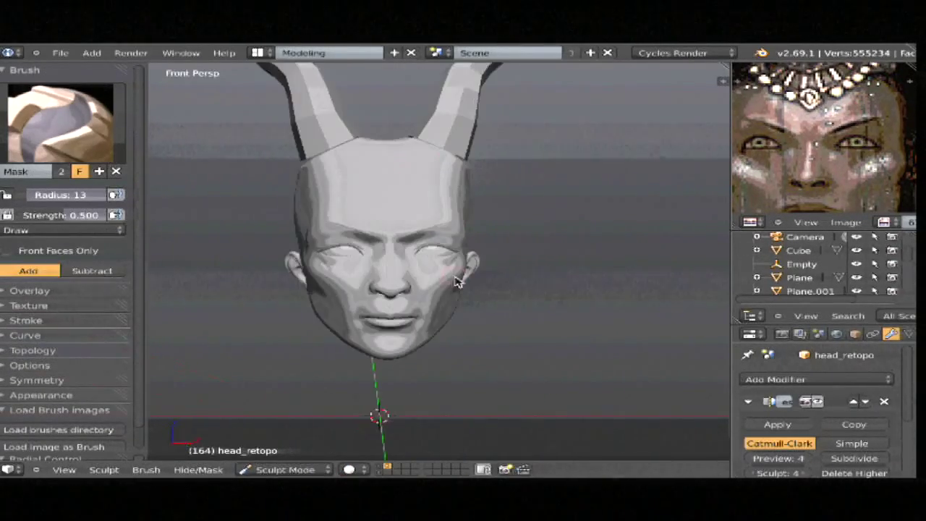
scroll(446, 271, "up", 5)
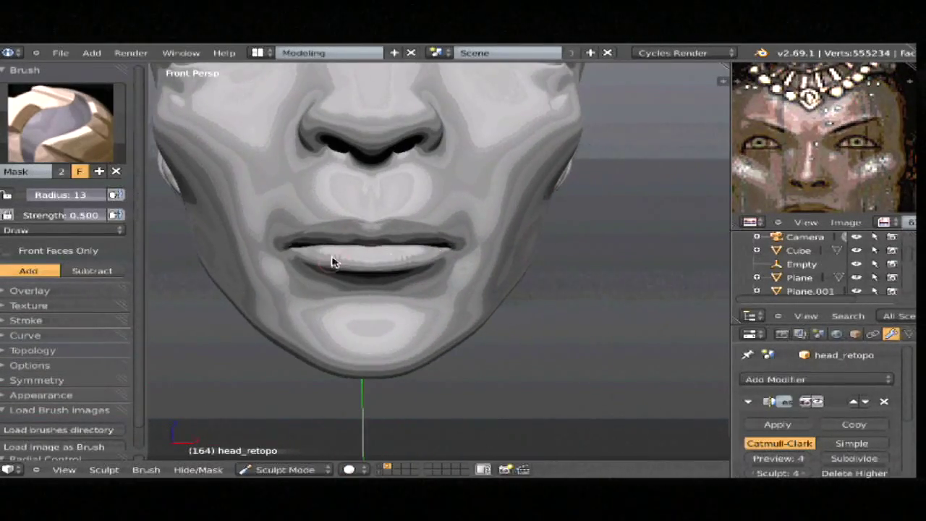
mouse_move(374, 266)
left_mouse_down()
mouse_move(380, 263)
mouse_move(342, 269)
left_mouse_up()
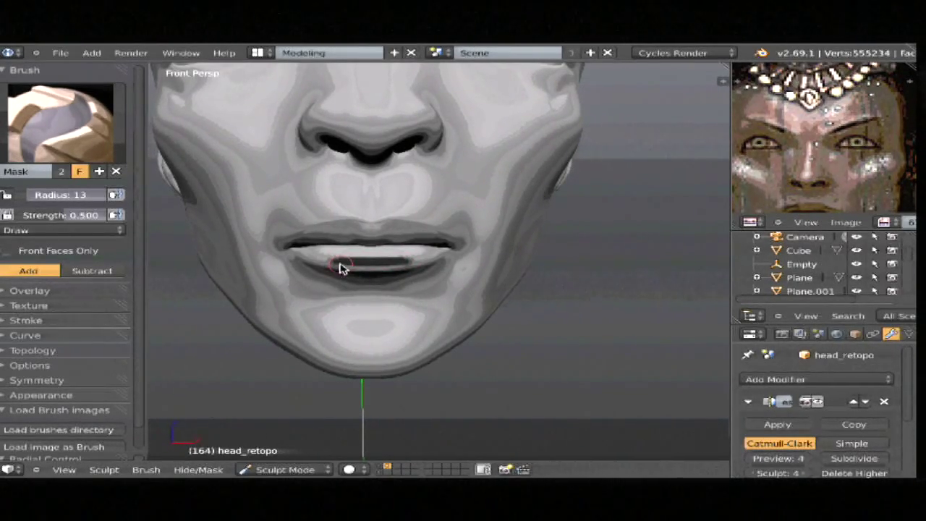
Step: Smooth the lower lip mask, set the brush radius to 50 and undo the mask strokes
mouse_move(379, 265)
left_mouse_down("shift")
mouse_move(382, 251)
mouse_move(373, 258)
mouse_move(393, 252)
mouse_move(401, 269)
mouse_move(416, 259)
mouse_move(359, 277)
mouse_move(407, 264)
mouse_move(399, 254)
mouse_move(415, 265)
mouse_move(438, 256)
mouse_move(412, 265)
mouse_move(432, 262)
mouse_move(434, 239)
mouse_move(399, 227)
mouse_move(355, 234)
left_mouse_up("shift")
key("f")
left_click(411, 265)
key("ctrl+z")
key("ctrl+z")
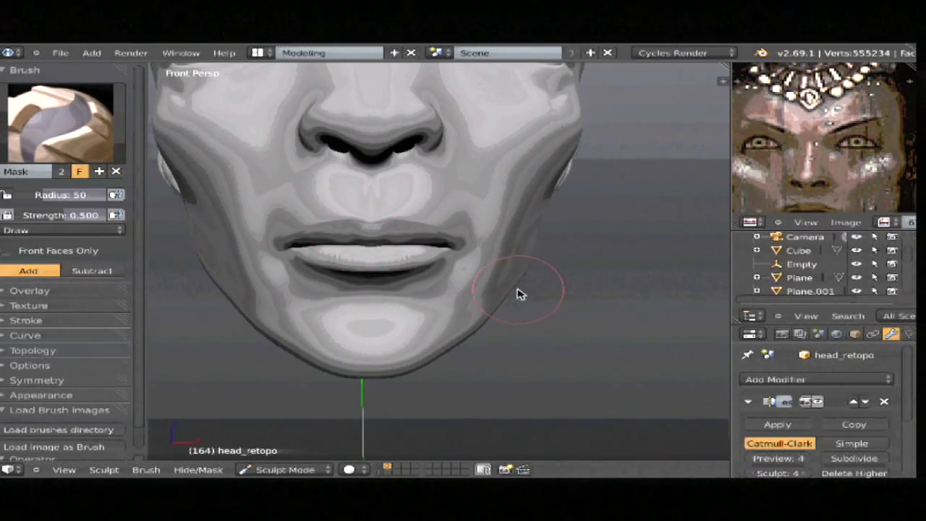
Step: Select the lower lip's centre vertex in Edit Mode, grow the selection three times and return to Sculpt Mode
key("Tab")
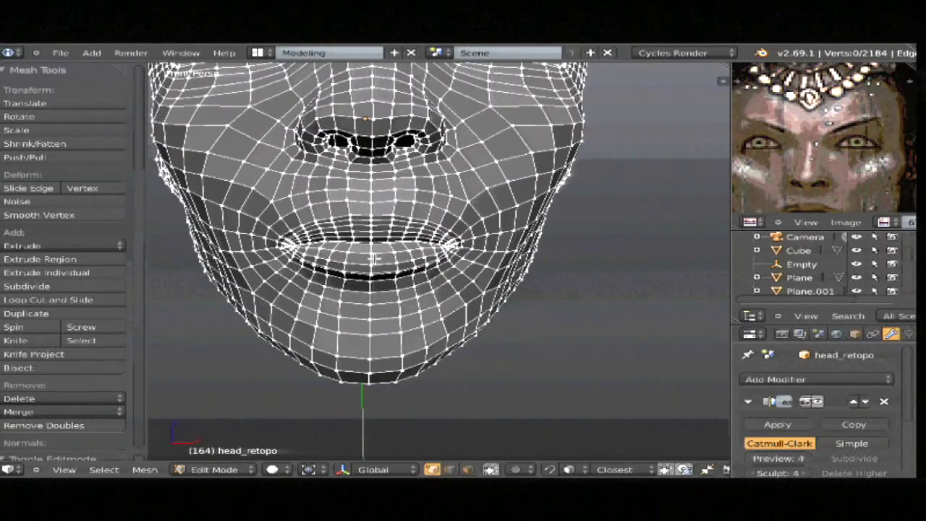
right_click(369, 260)
key("ctrl+KP_Add")
key("ctrl+KP_Add")
key("ctrl+KP_Add")
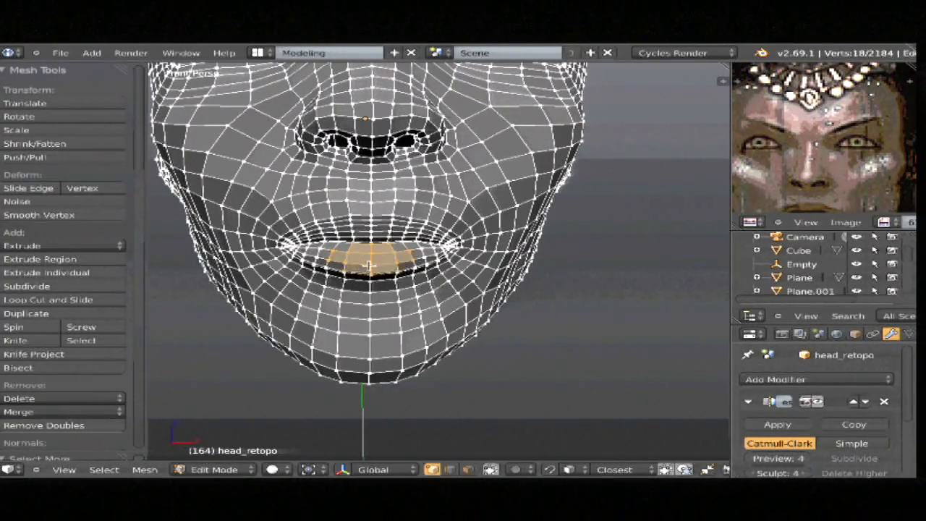
key("ctrl+Tab")
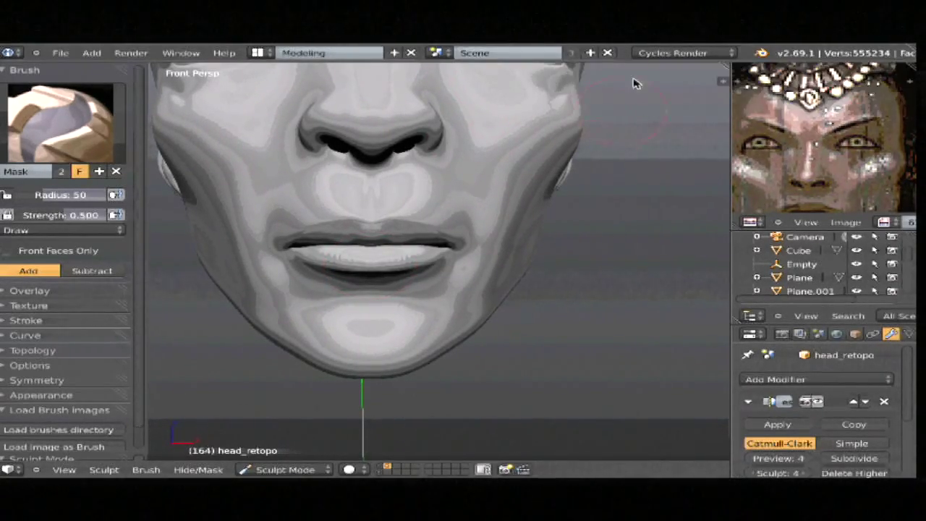
Step: Open the recent file pteranodon.blend
mouse_move(655, 45)
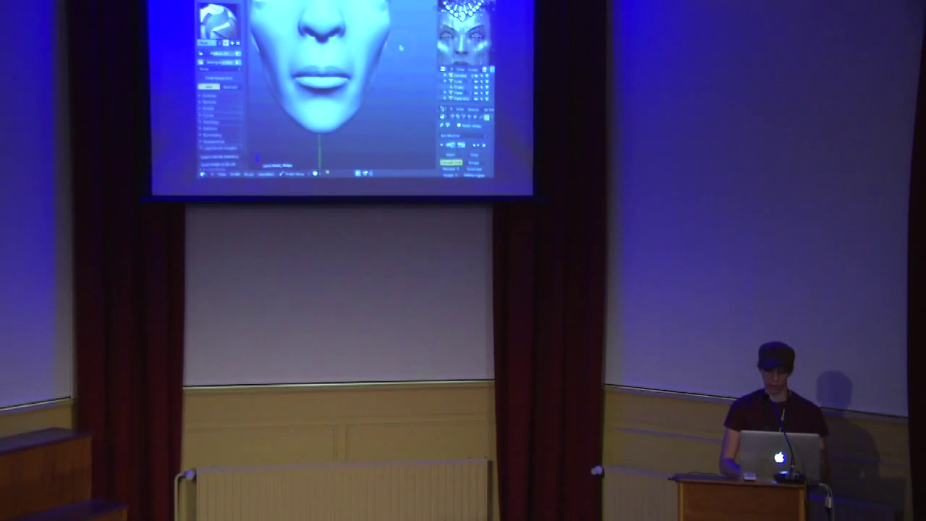
key("space")
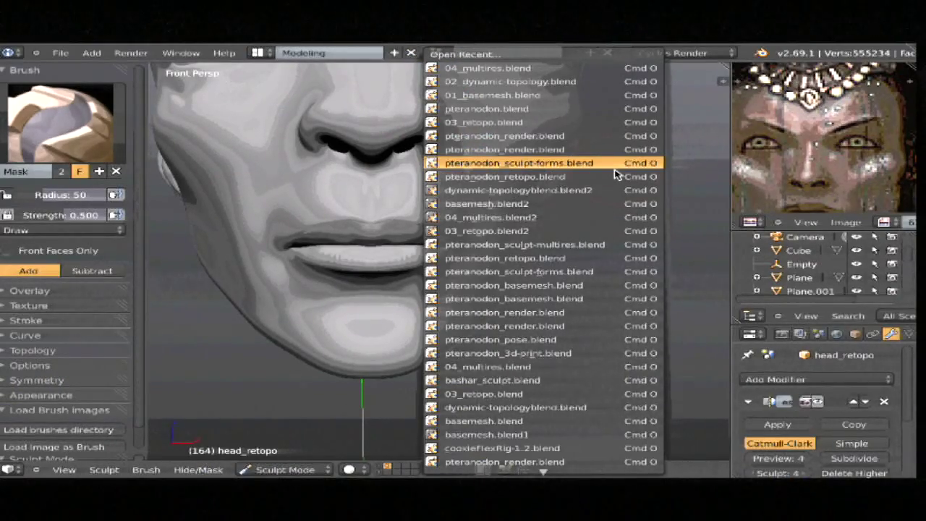
key("Up")
key("Up")
key("Up")
key("Up")
key("Up")
key("Down")
key("Return")
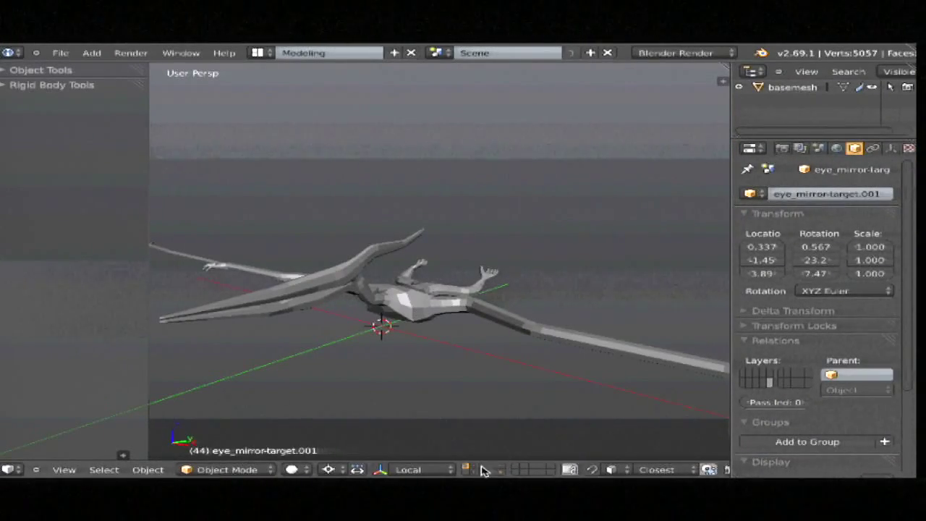
Step: Show the scene layers one by one to examine the pteranodon's sculpted, posed and retopologized stages
left_click(473, 468)
mouse_move(464, 332)
middle_mouse_down()
mouse_move(459, 283)
mouse_move(427, 282)
middle_mouse_up()
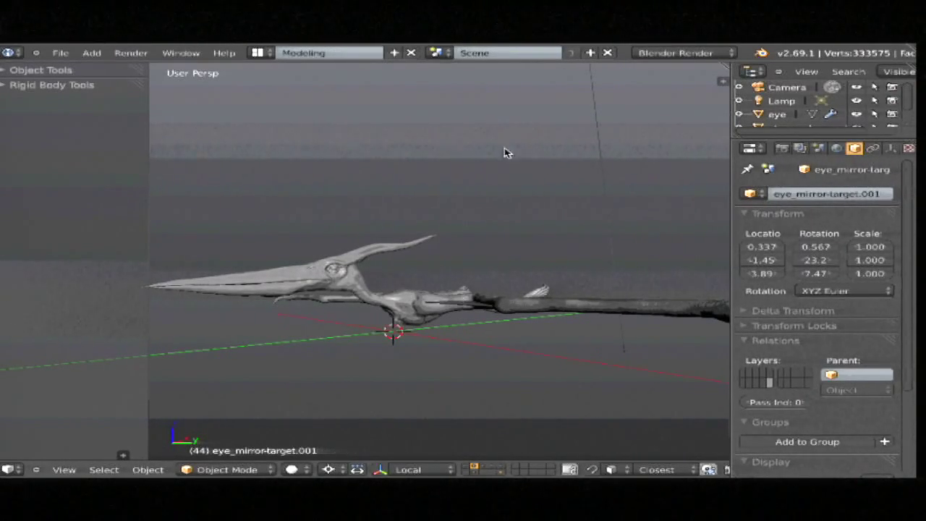
left_click(500, 467)
middle_click_drag(478, 297, 560, 312)
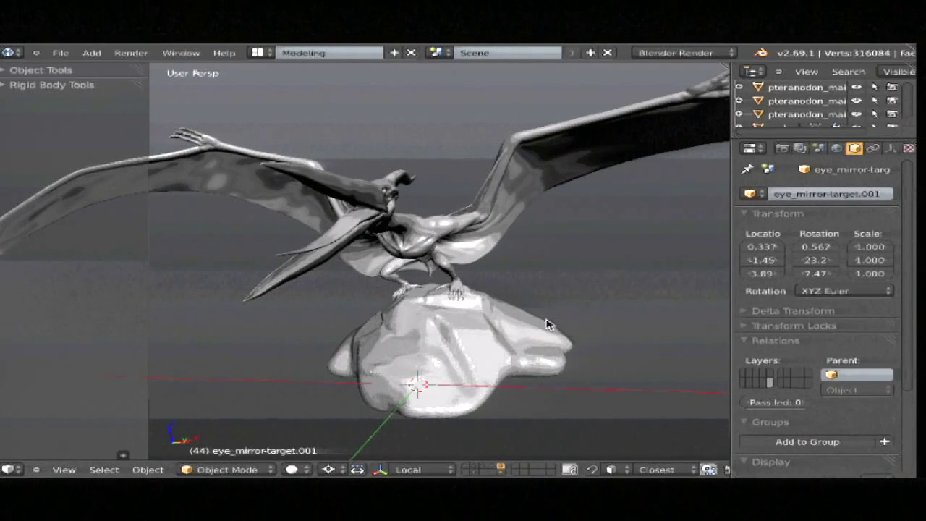
left_click(476, 468)
left_click(485, 467)
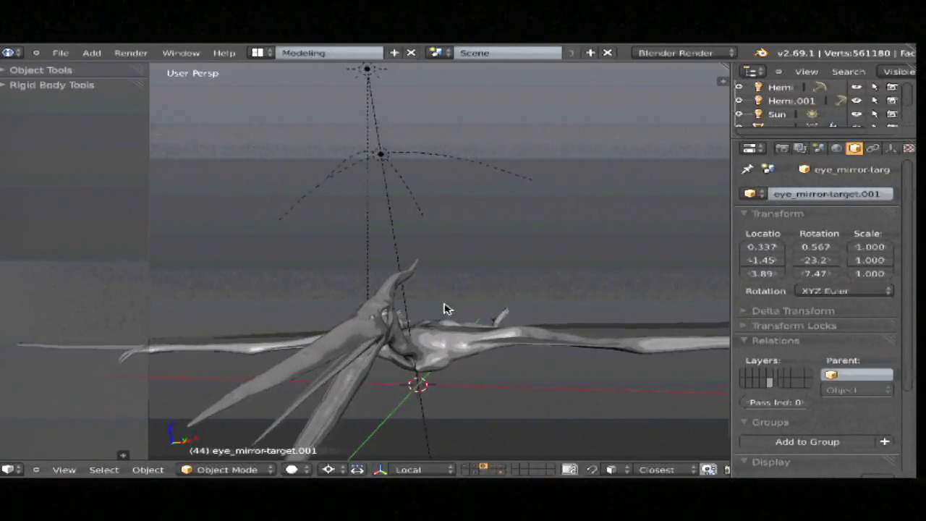
middle_click_drag(445, 306, 419, 323)
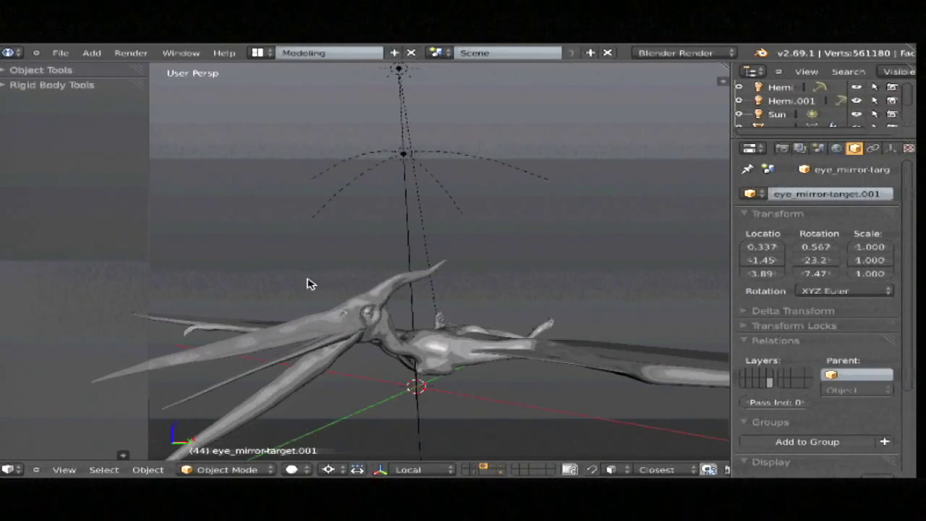
Step: Select the pteranodon_retopo mesh and switch it to Sculpt Mode
right_click(451, 360)
key("ctrl+Tab")
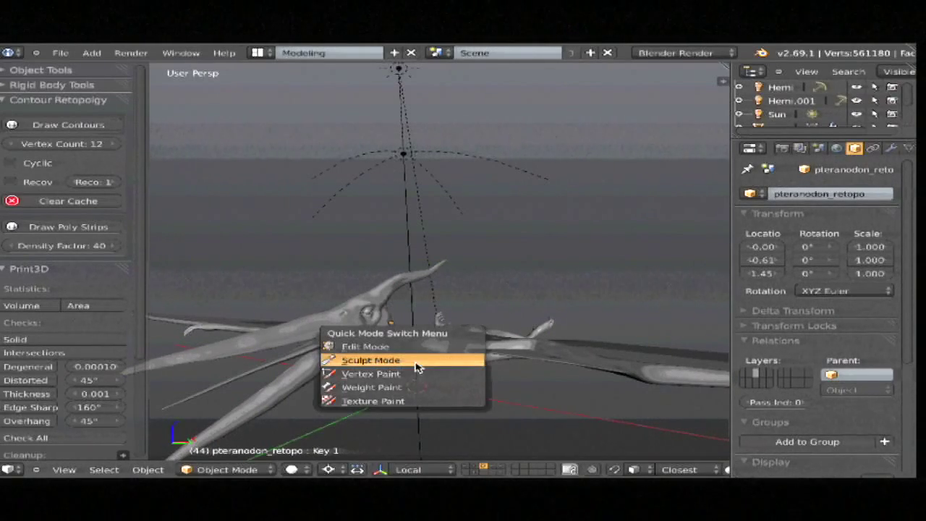
key("Return")
Step: Disable the unified size setting in the sculpt brush options
scroll(72, 341, "down", 5)
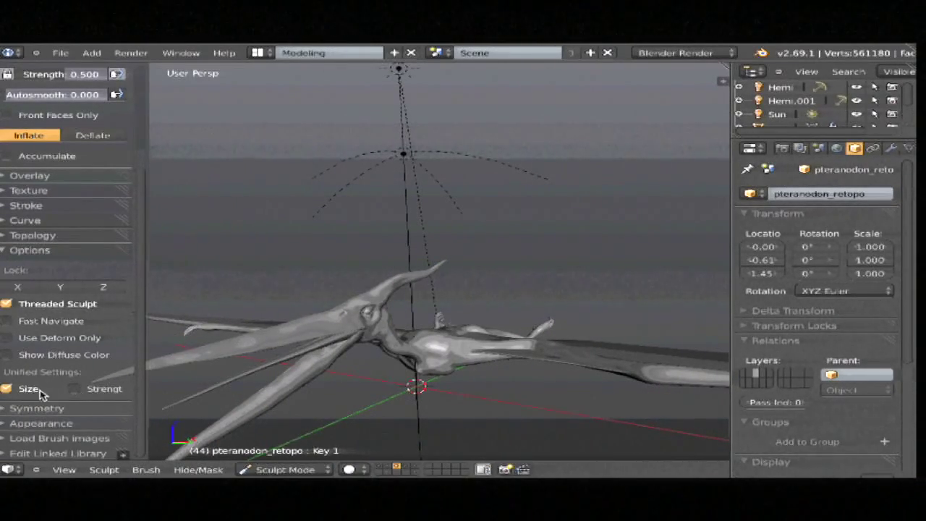
left_click(146, 469)
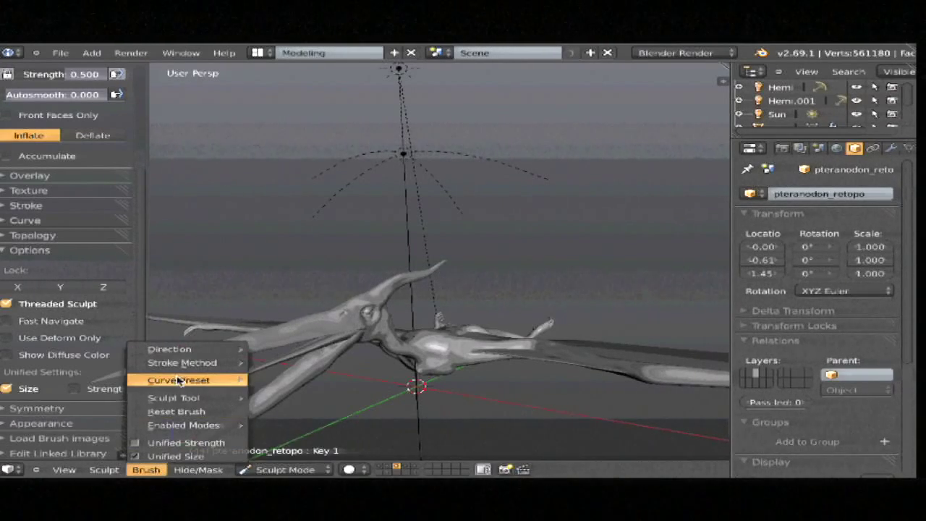
mouse_move(186, 428)
mouse_move(205, 353)
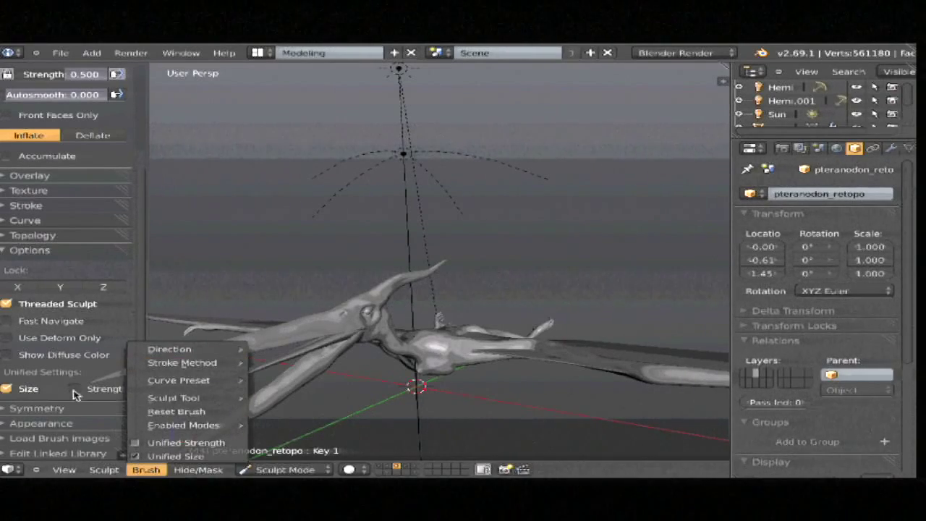
left_click(27, 388)
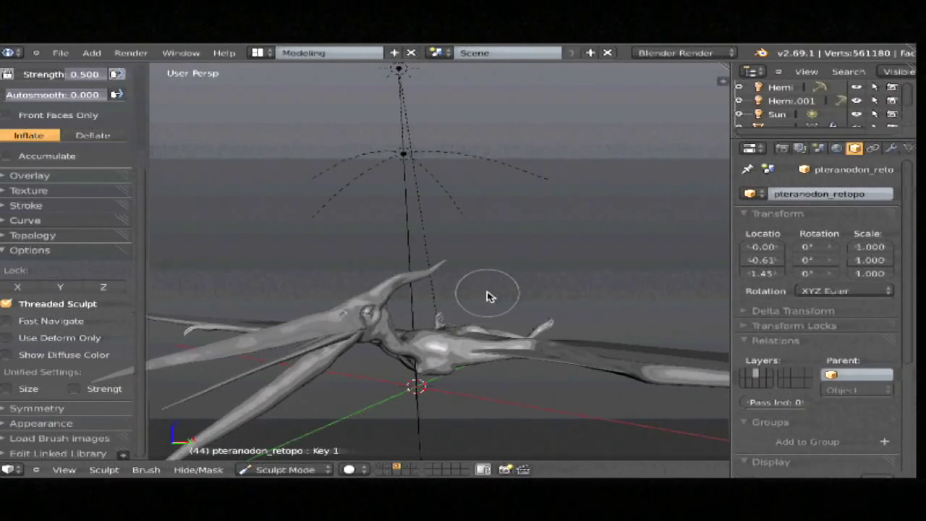
Step: Lock the Inflate/Deflate brush radius to scene units for zooming, and unlock it again
mouse_move(489, 295)
middle_mouse_down()
mouse_move(439, 352)
mouse_move(347, 384)
middle_mouse_up()
scroll(38, 349, "up", 5)
left_click(7, 194)
middle_click_drag(536, 290, 442, 321)
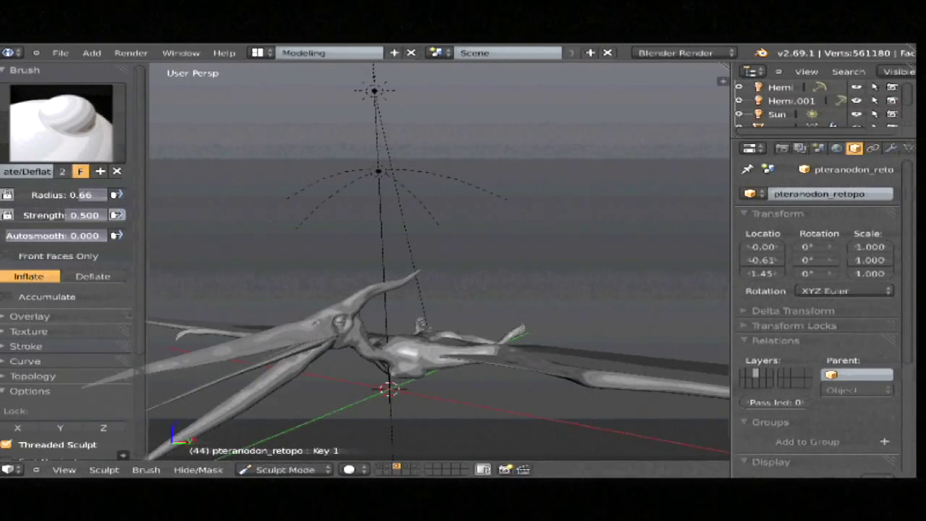
left_click(8, 197)
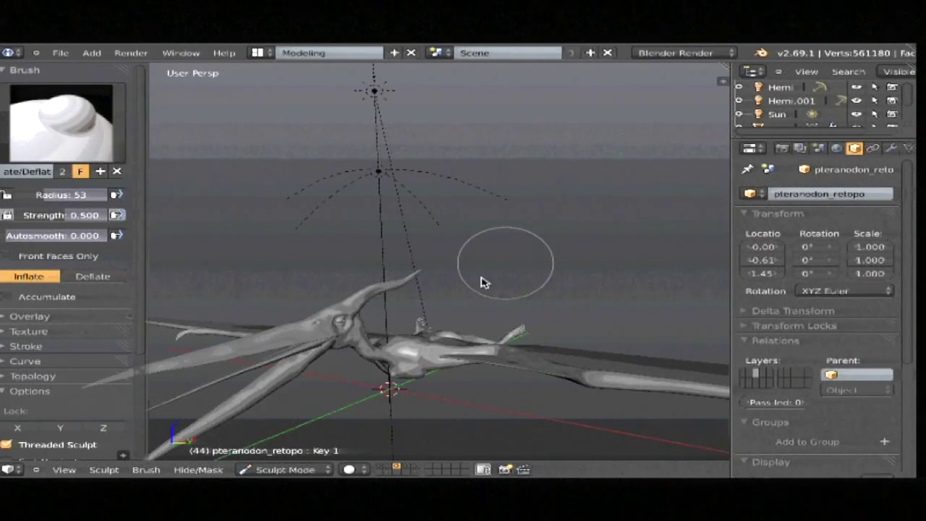
Step: Examine the pteranodon's wings and body in front orthographic view and from several angles
scroll(484, 281, "down", 3)
scroll(470, 294, "down", 1)
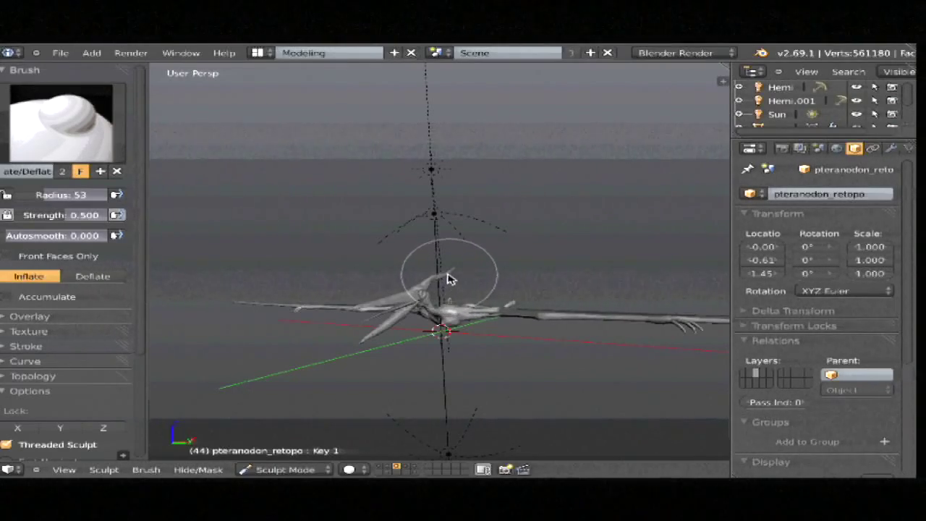
middle_click_drag(448, 289, 477, 298)
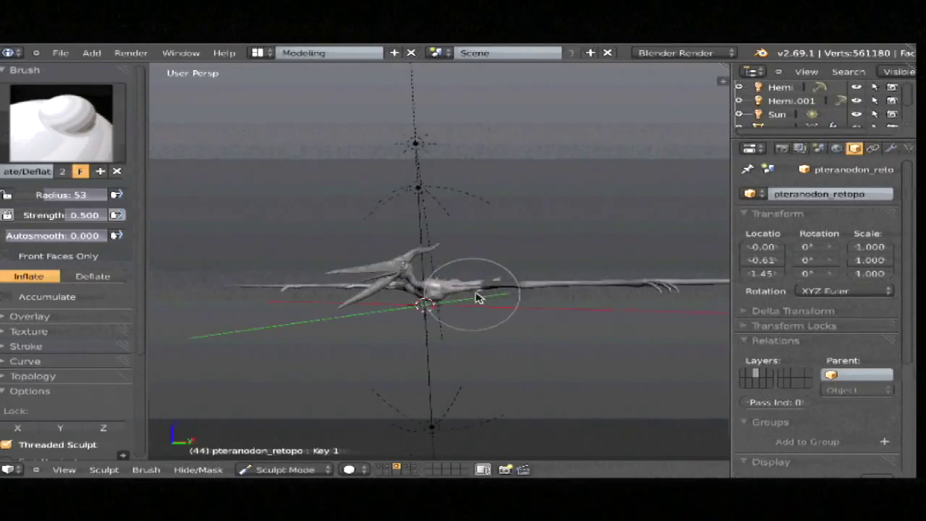
key("KP_1")
key("KP_5")
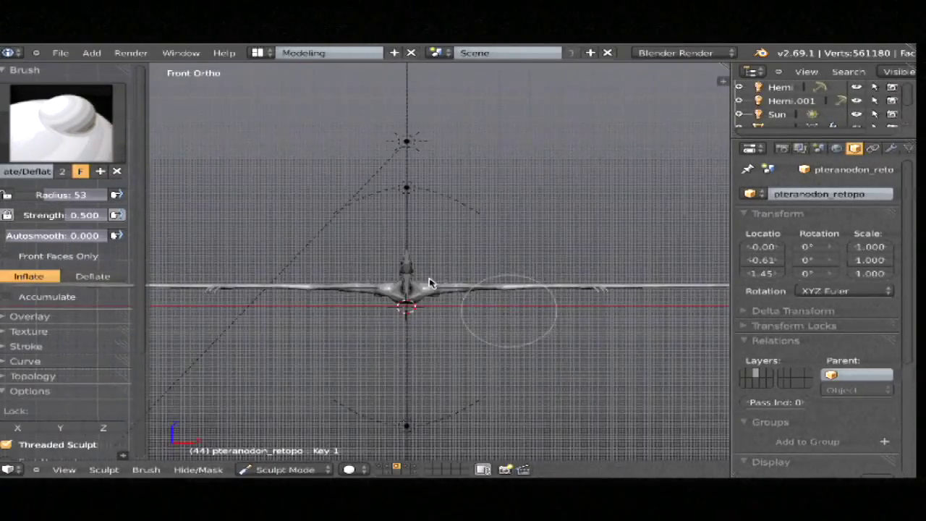
middle_click_drag(429, 282, 404, 268, "shift")
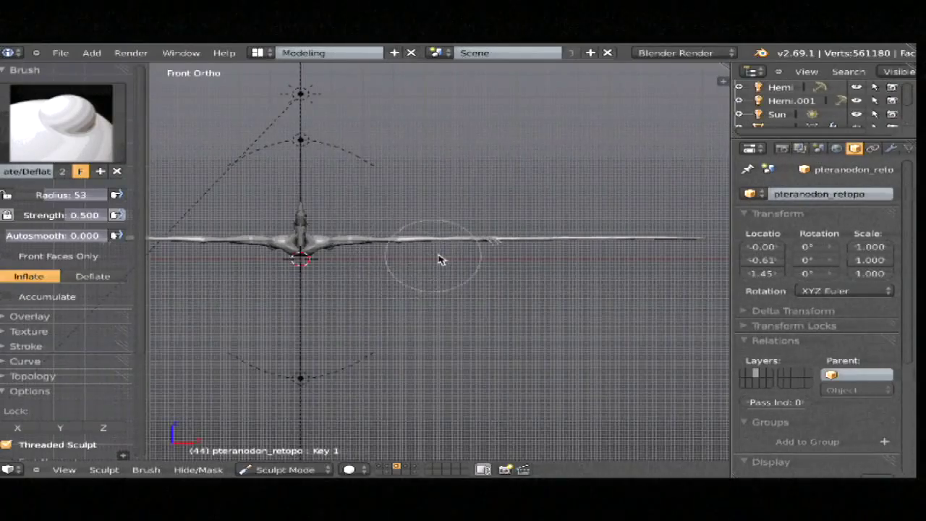
scroll(463, 253, "up", 3)
middle_click_drag(348, 307, 337, 328)
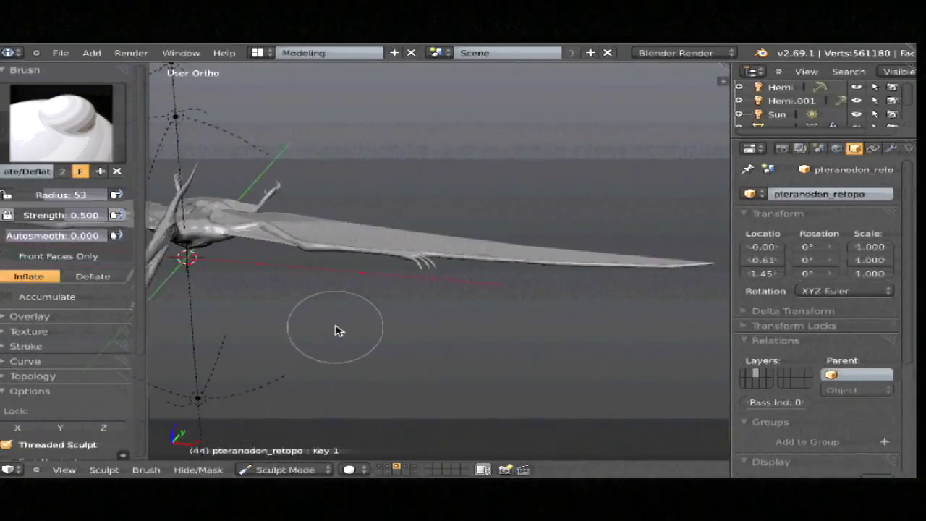
middle_click_drag(337, 292, 395, 291)
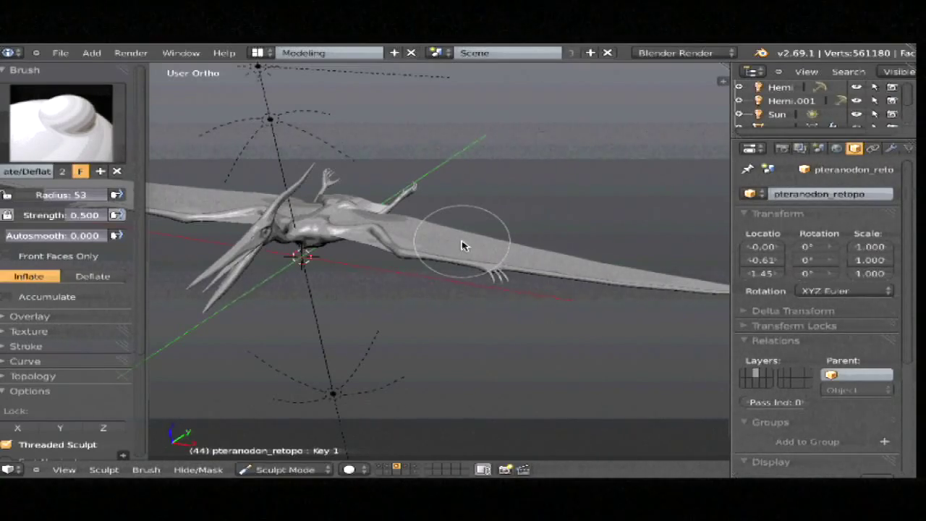
Step: In top view, hide everything outside a box around the pteranodon's body, inspect the remaining part, and reveal the whole mesh again
key("KP_7")
middle_click_drag(463, 261, 424, 254)
key("KP_7")
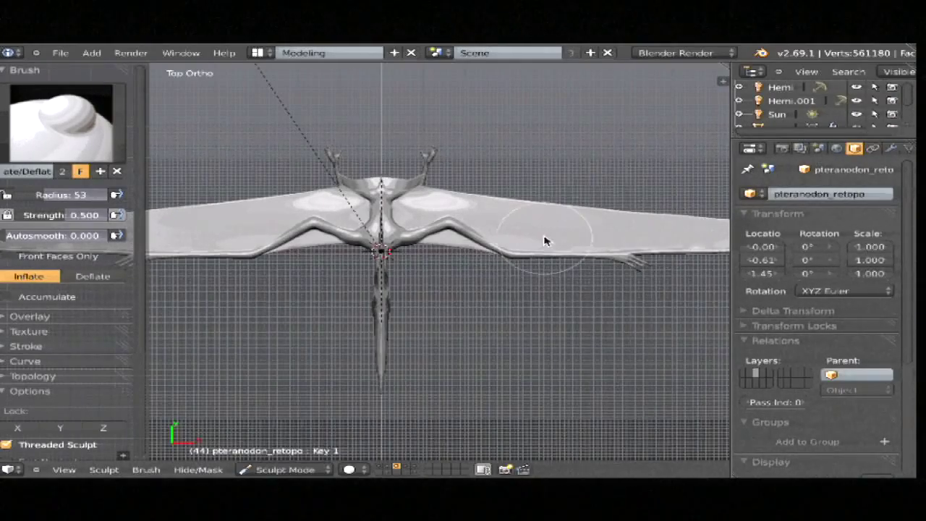
key("shift+h")
left_click_drag(308, 114, 454, 440)
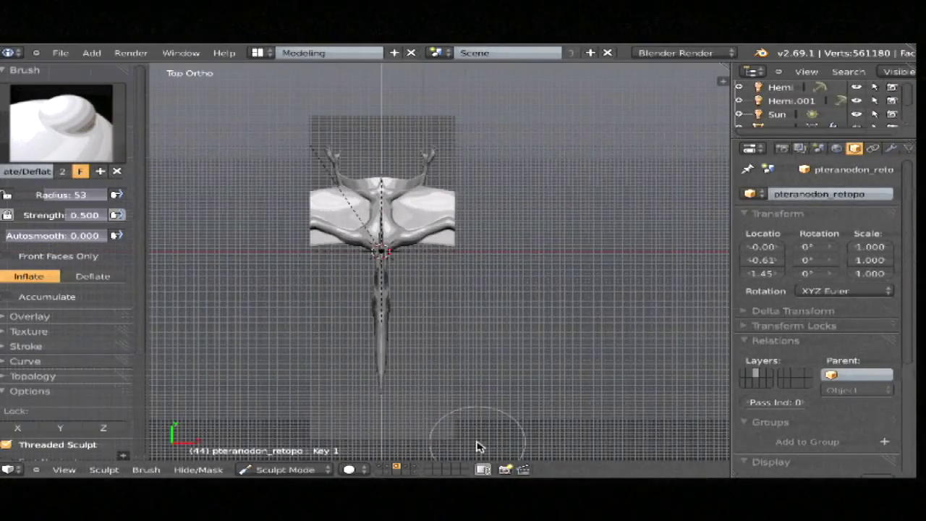
mouse_move(468, 240)
middle_mouse_down()
mouse_move(441, 260)
mouse_move(455, 235)
middle_mouse_up()
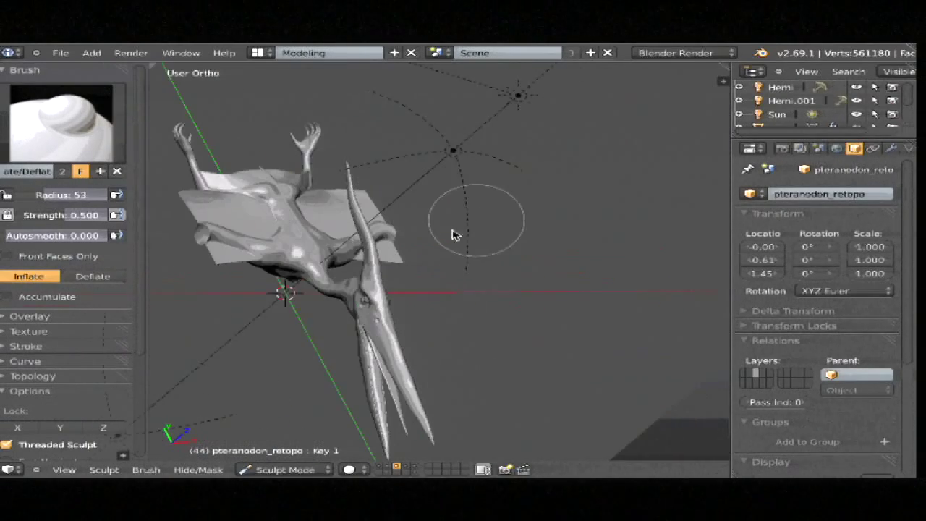
scroll(452, 235, "up", 2)
middle_click_drag(340, 225, 464, 188, "shift")
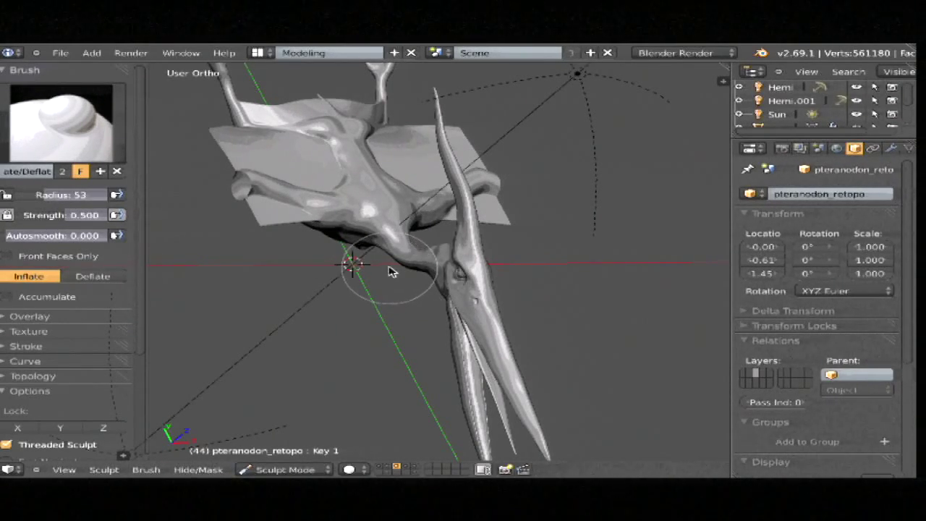
key("alt+h")
middle_click_drag(442, 237, 384, 252)
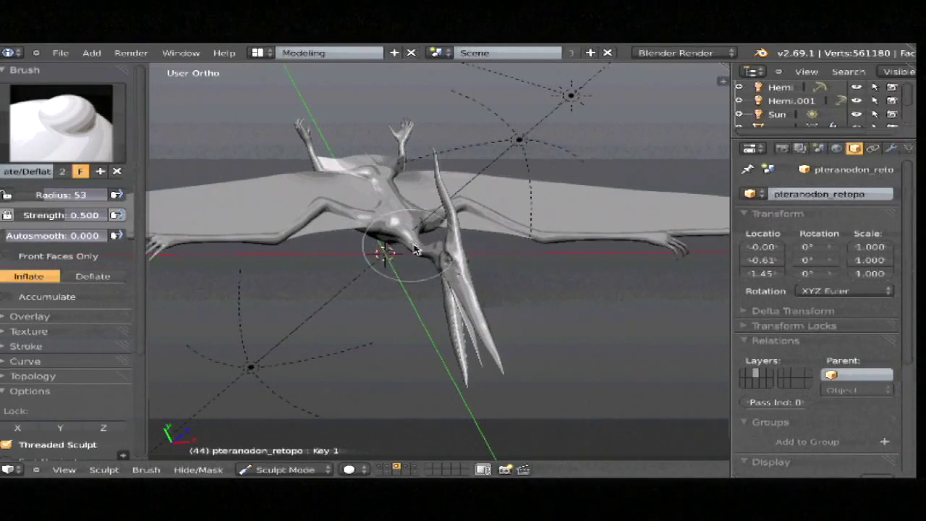
Step: Disable Double Sided in the pteranodon mesh's normals settings
left_click(907, 149)
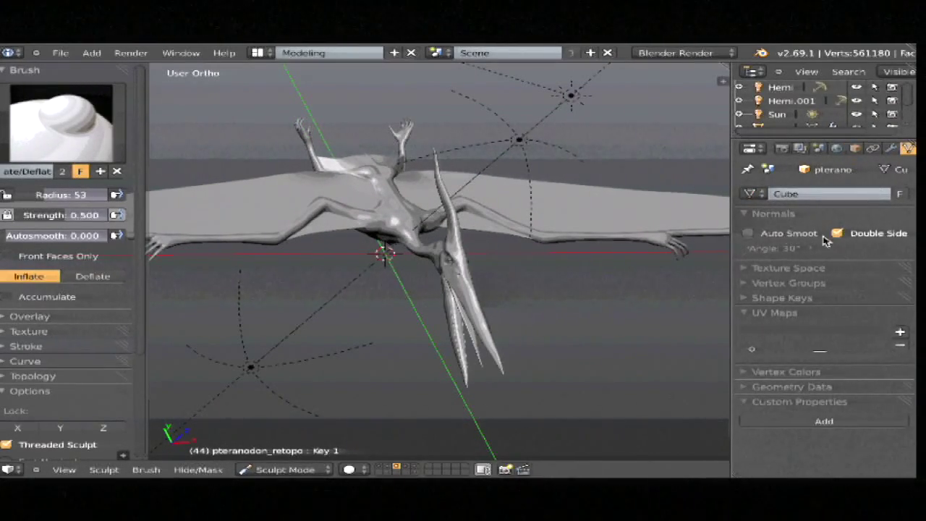
left_click(855, 236)
mouse_move(528, 289)
middle_mouse_down()
mouse_move(434, 340)
mouse_move(461, 257)
mouse_move(508, 243)
middle_mouse_up()
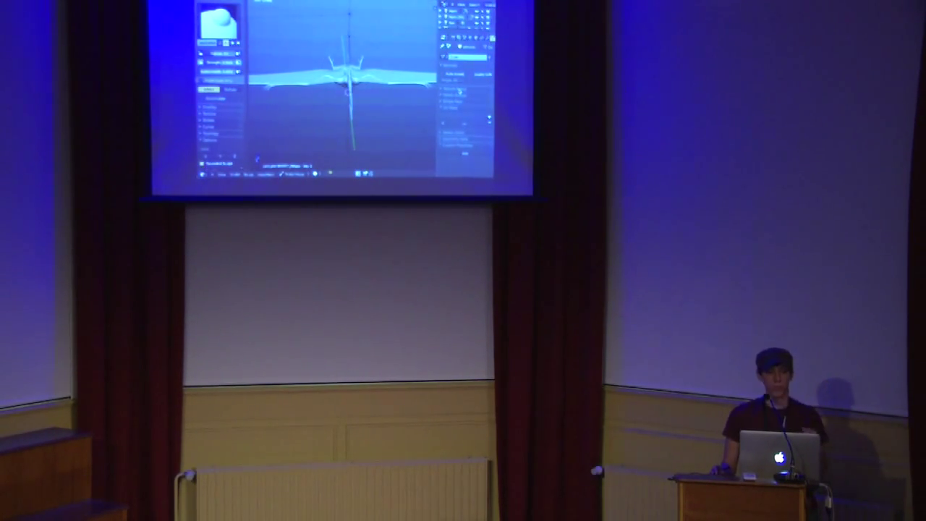
Step: In Edit Mode with vertex selection, slide a vertex near the base of the wing along the mesh
key("Tab")
mouse_move(358, 91)
middle_mouse_down()
mouse_move(367, 71)
mouse_move(338, 93)
mouse_move(340, 69)
middle_mouse_up()
key("ctrl+Tab")
left_click(361, 74)
scroll(340, 87, "up", 3)
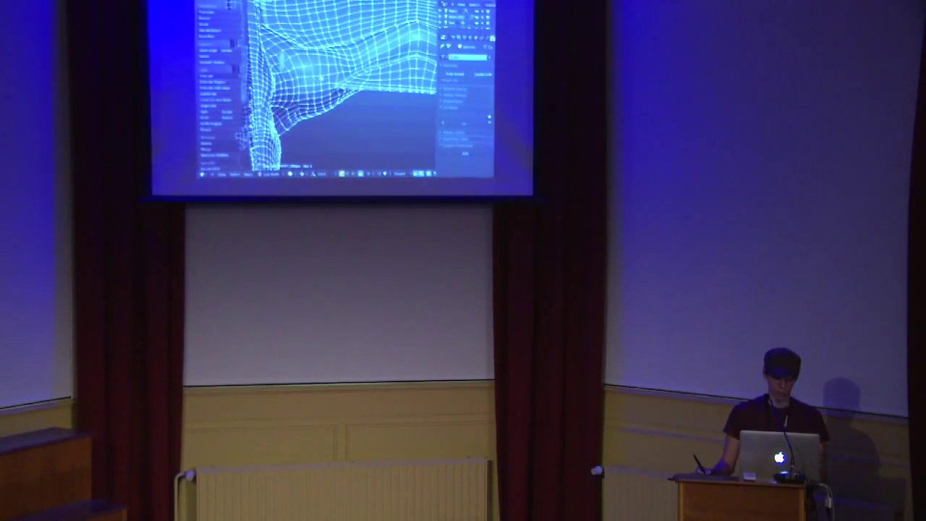
key("w")
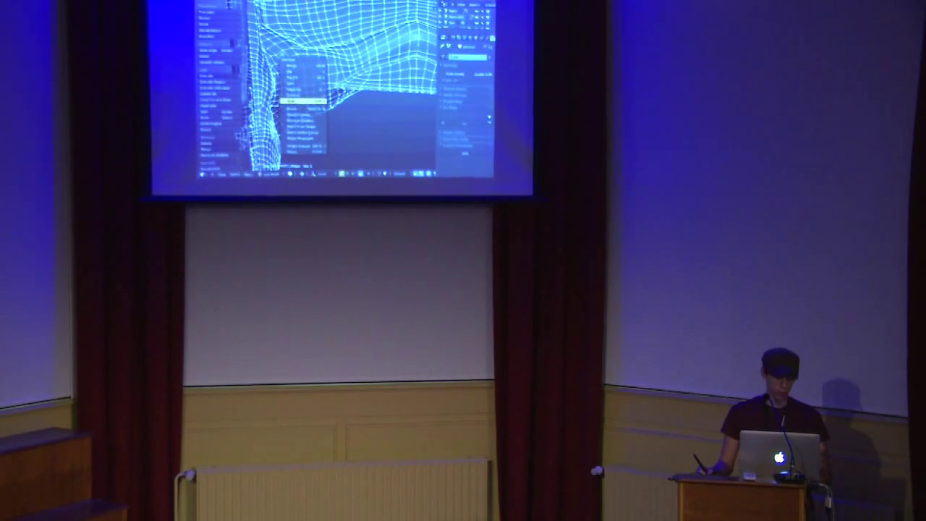
left_click(303, 102)
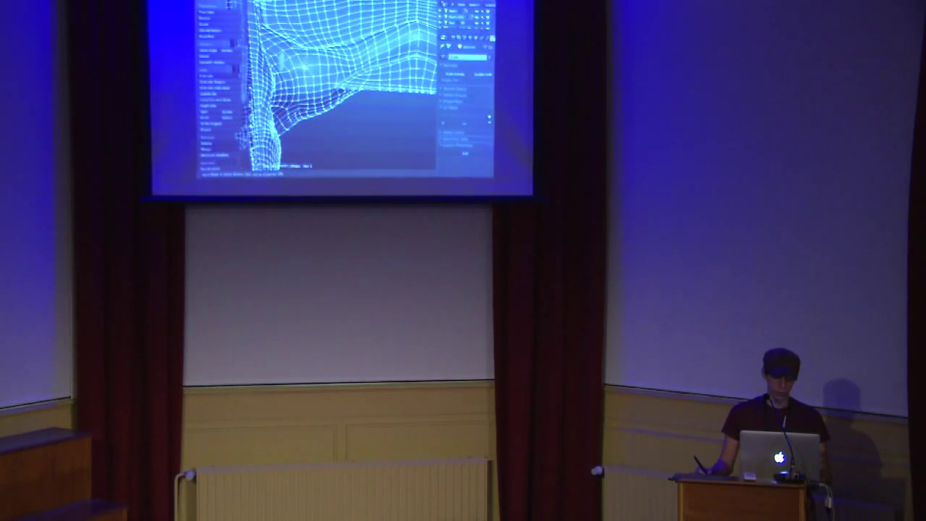
left_click(311, 66)
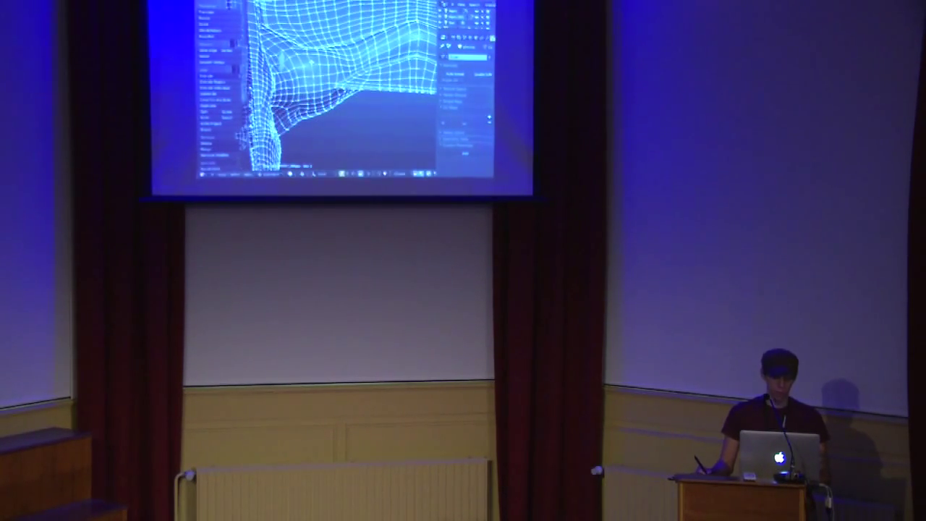
Step: Reposition the selected wing-base vertex three more times and return to Sculpt Mode
key("g")
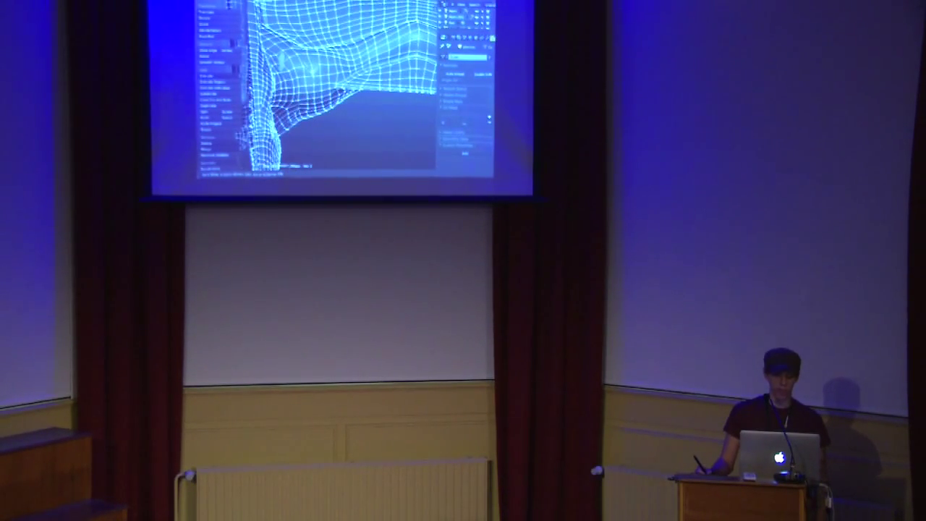
left_click(321, 63)
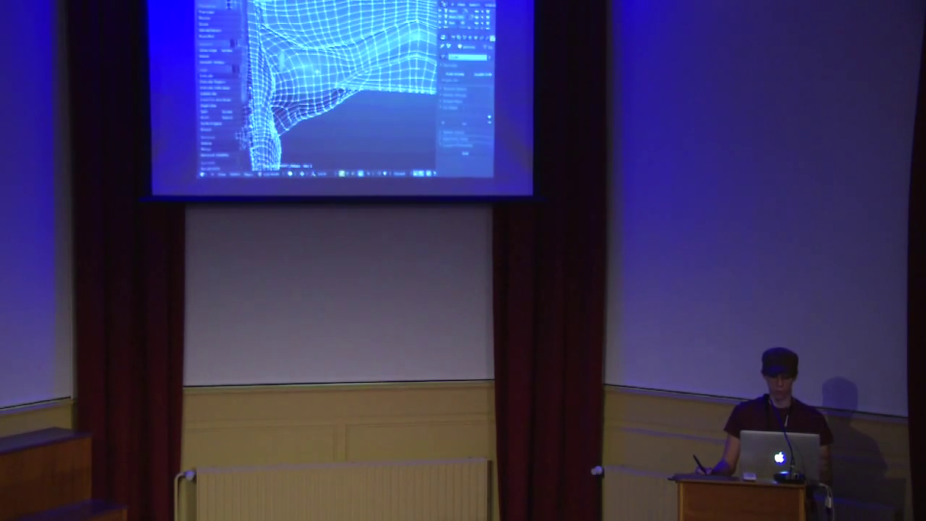
key("g")
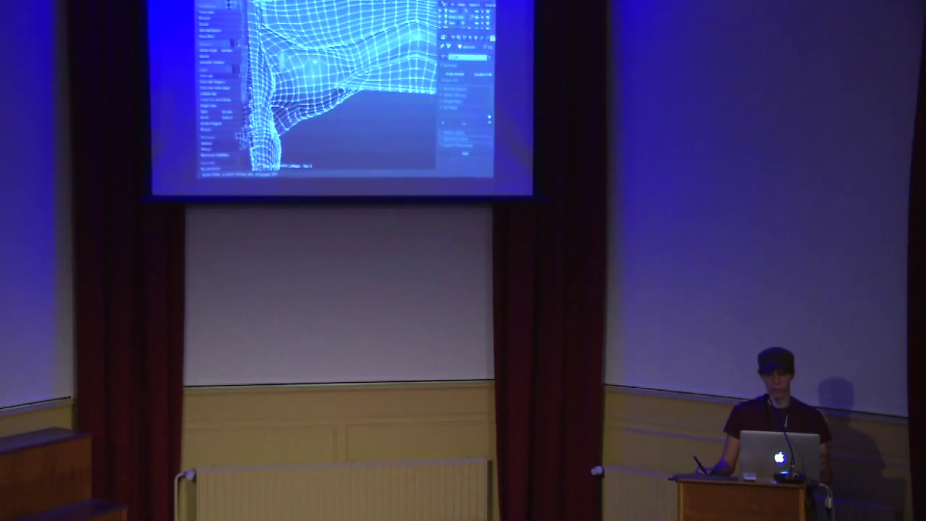
left_click(317, 71)
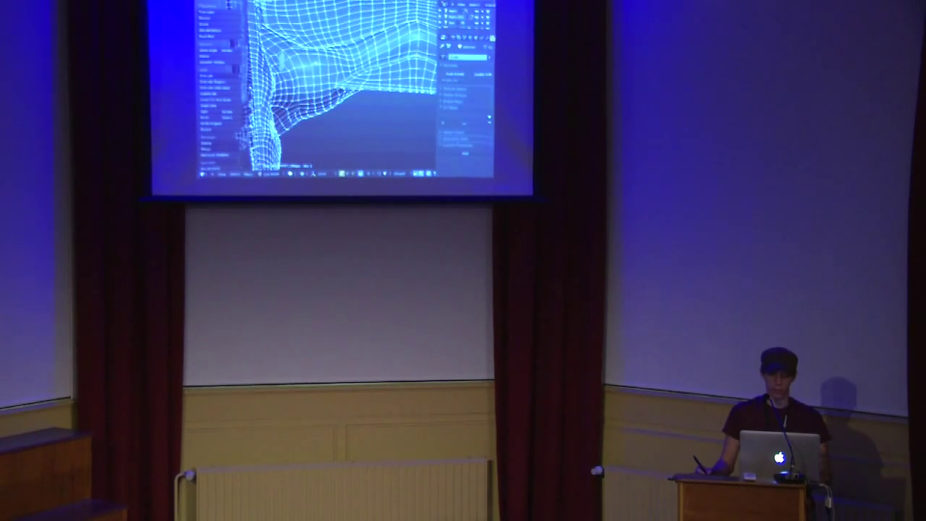
key("g")
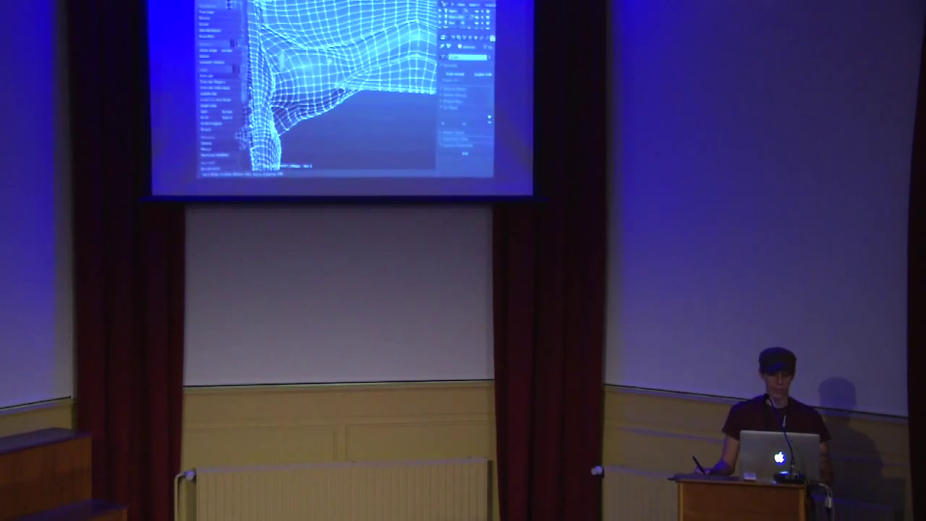
left_click(318, 68)
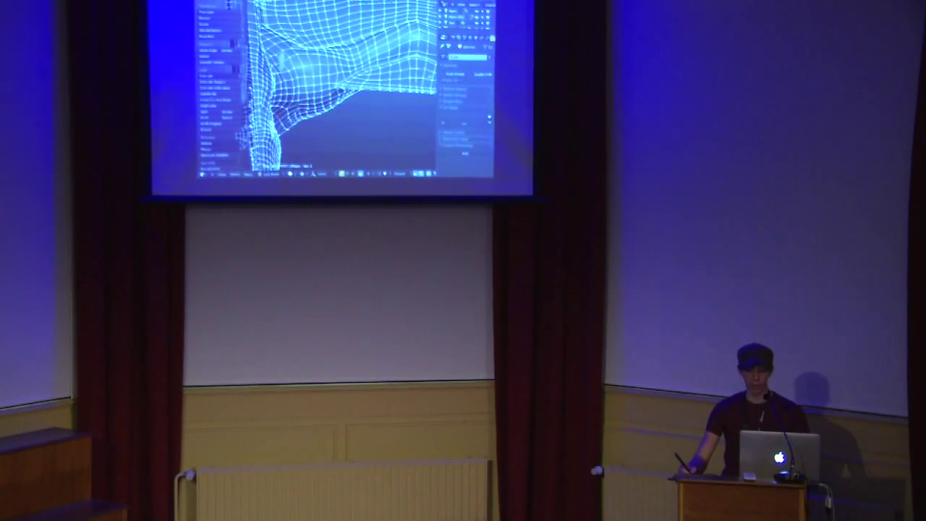
key("Tab")
Step: In the render bake settings, set the bake mode to Displacement and enable Bake from Multires
left_click(455, 39)
scroll(461, 133, "down", 3)
left_click(470, 136)
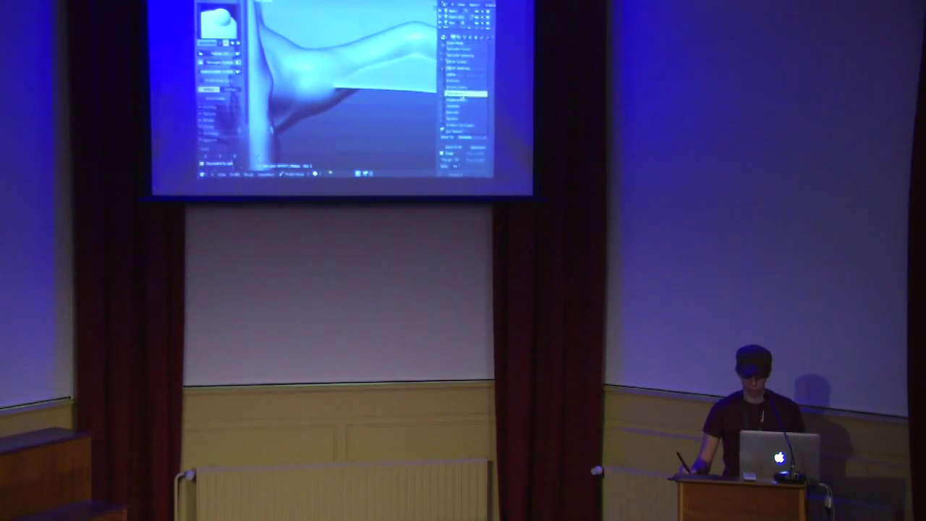
left_click(465, 103)
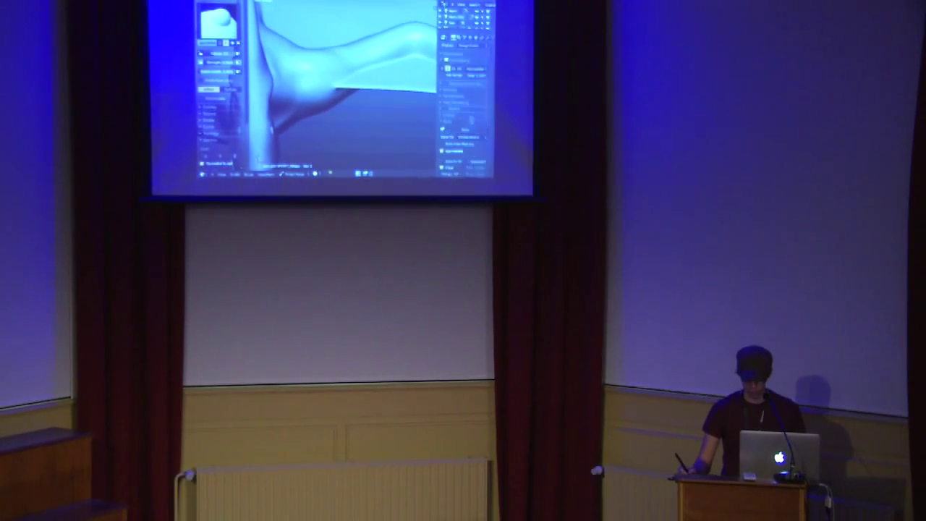
left_click(458, 144)
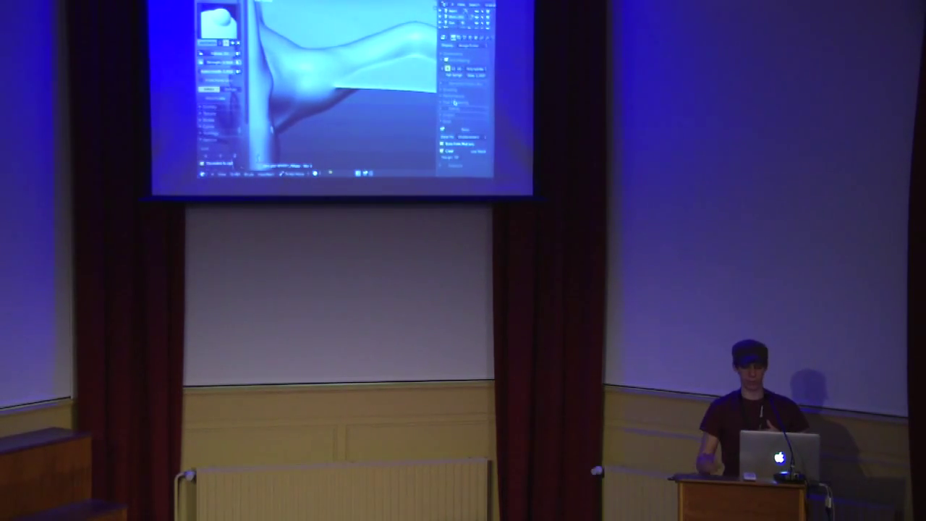
Step: Examine the pteranodon's modifier stack together with its body and wing bases
left_click(488, 38)
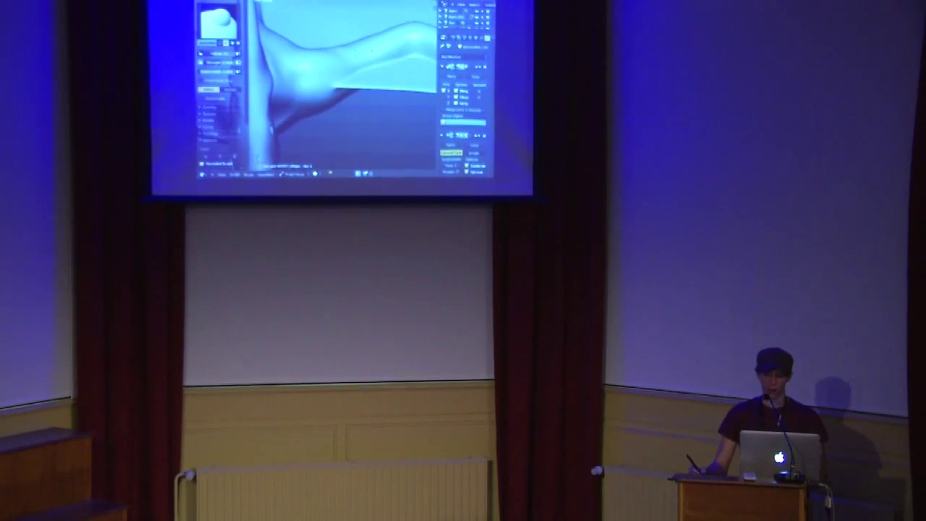
mouse_move(389, 57)
middle_mouse_down("ctrl")
mouse_move(384, 90)
mouse_move(402, 93)
middle_mouse_up("ctrl")
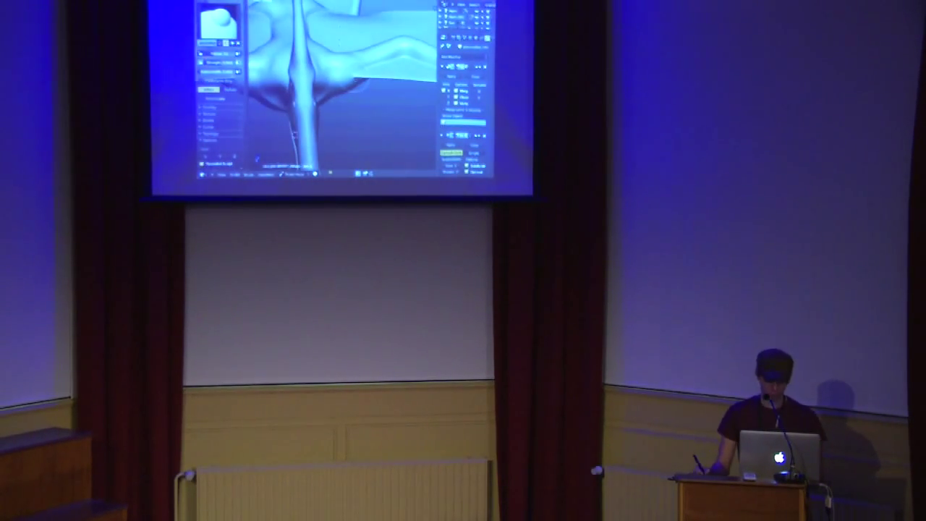
middle_click_drag(295, 135, 308, 117, "ctrl")
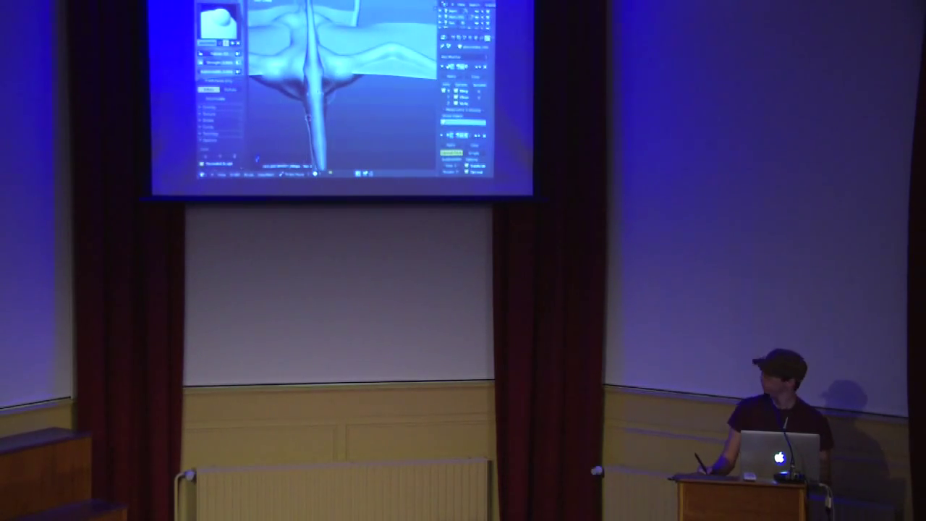